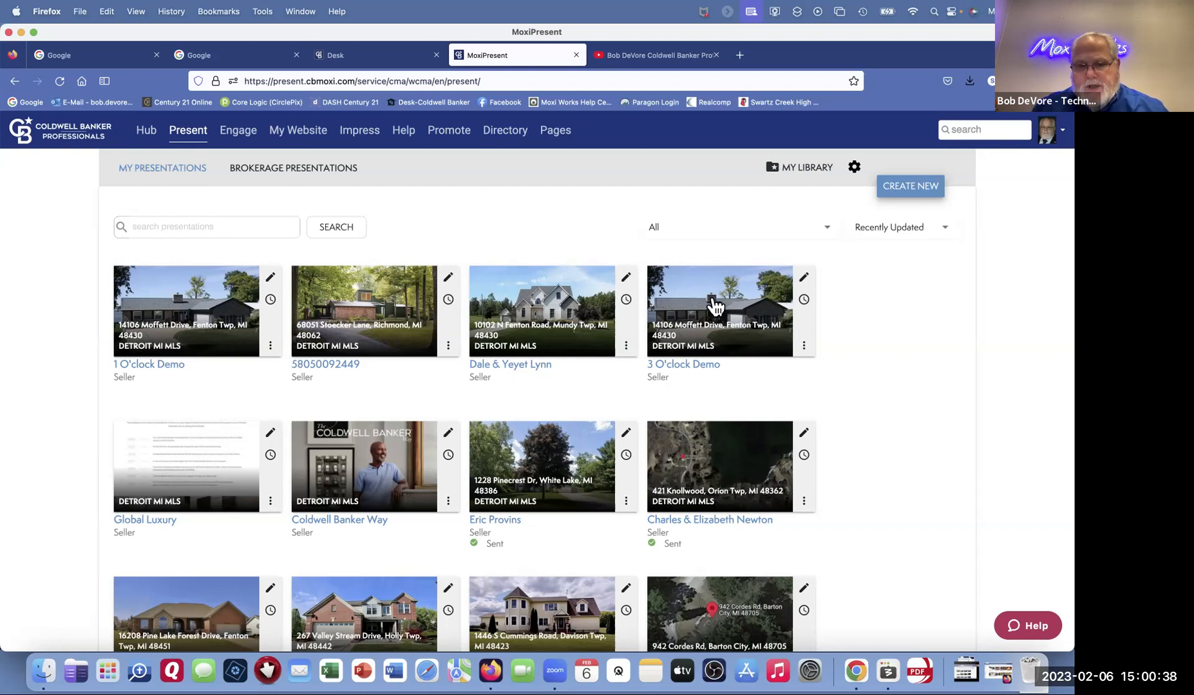
Step: Start creating a quick flyer from the 3 O'clock Demo presentation
left_click(803, 347)
mouse_move(803, 353)
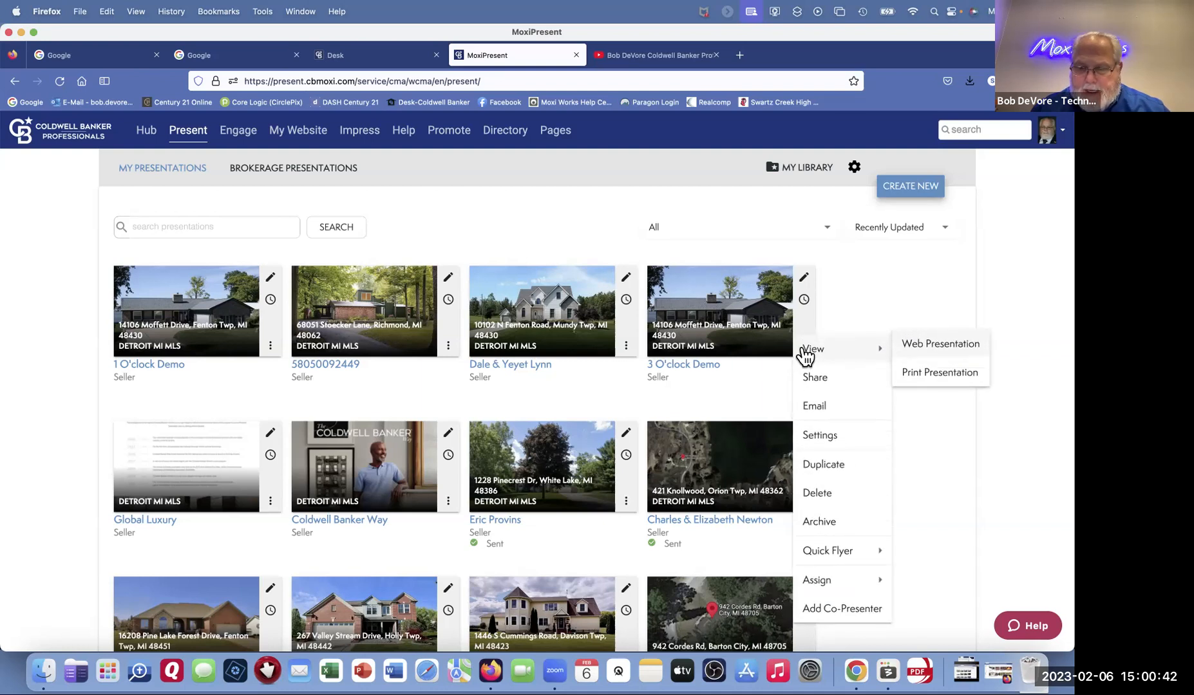
mouse_move(840, 557)
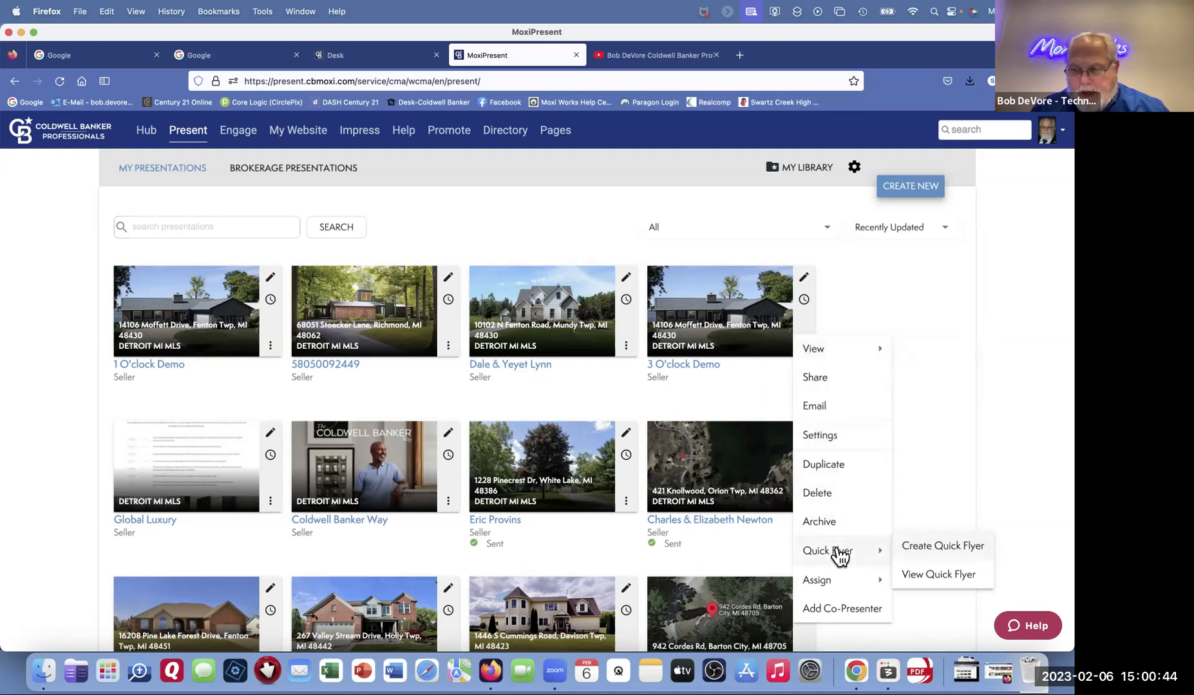
left_click(944, 546)
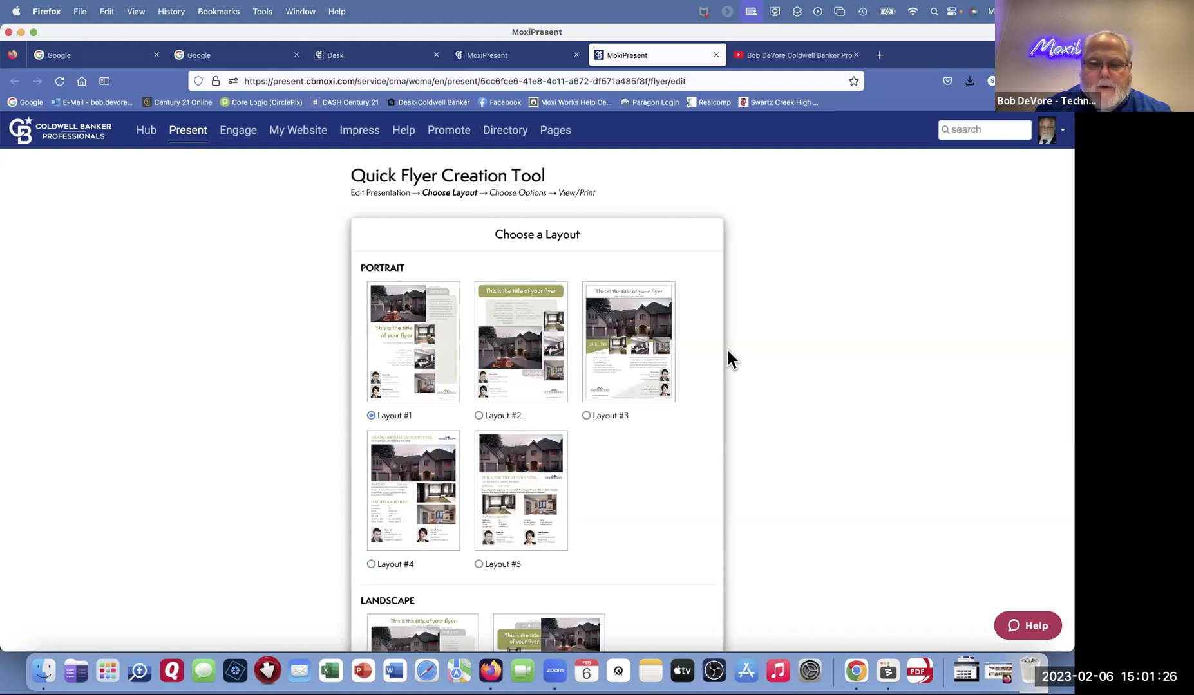
Step: Choose portrait Layout #2 for the flyer and continue to the content options
scroll(728, 351, "down", 2)
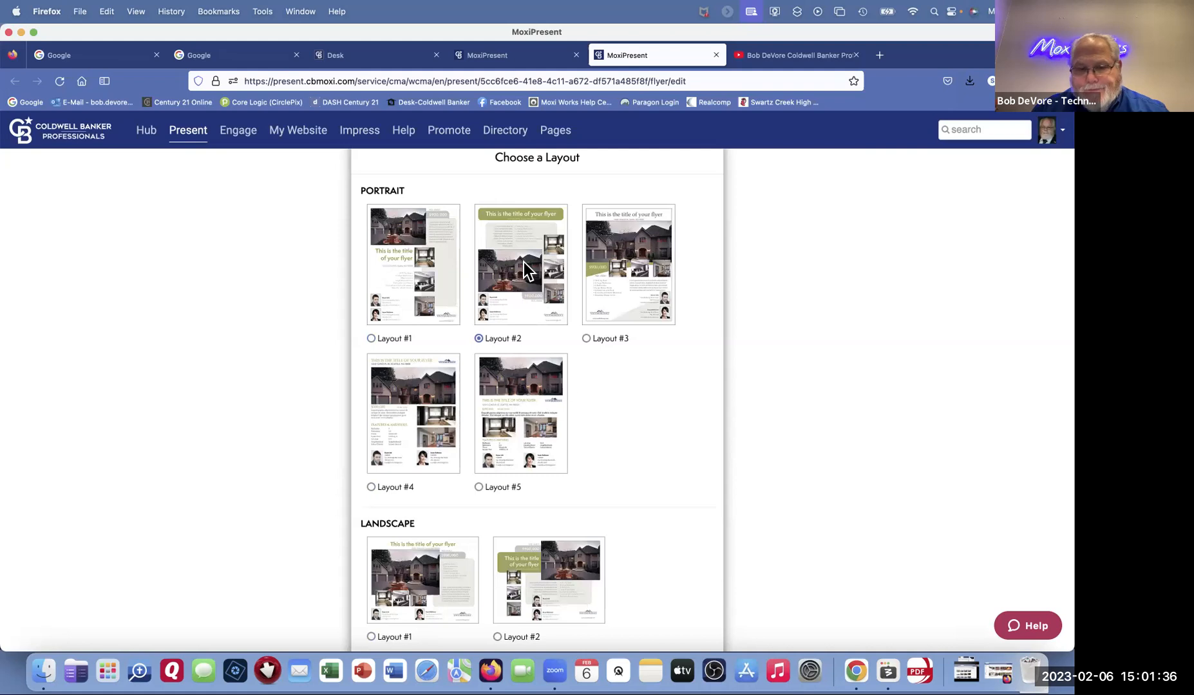
scroll(638, 408, "down", 5)
left_click(699, 509)
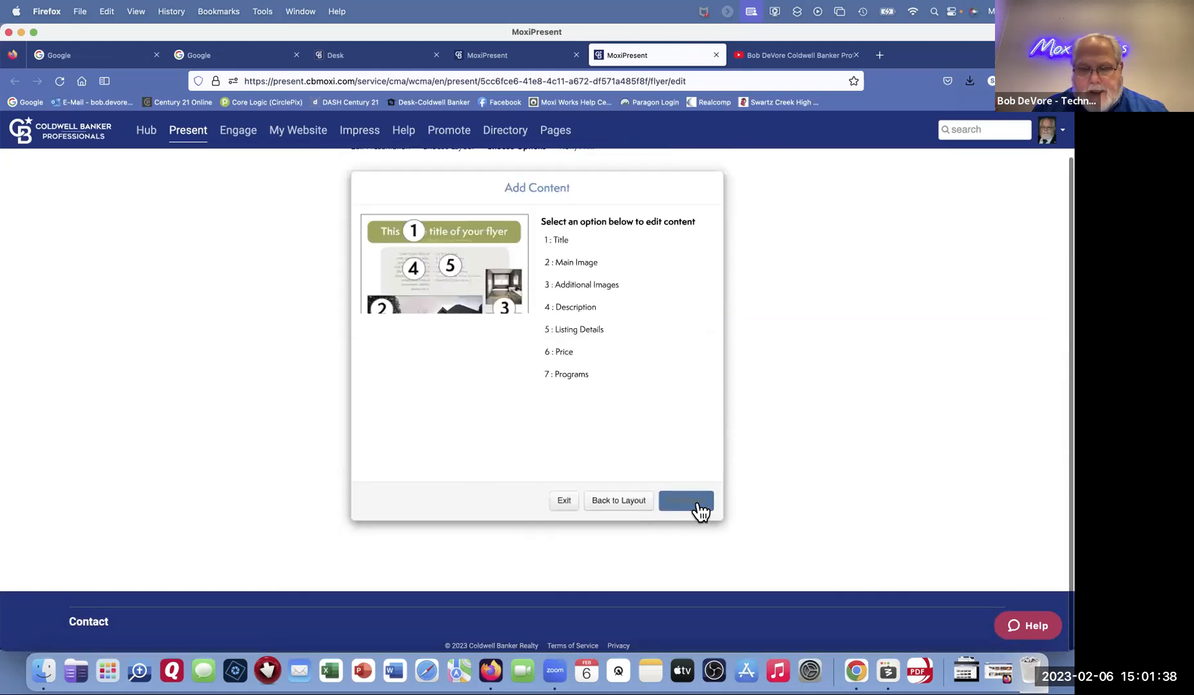
Step: Set the flyer title to "Welcome Home" and accept the existing house photo as the main image
left_click(564, 241)
type("W")
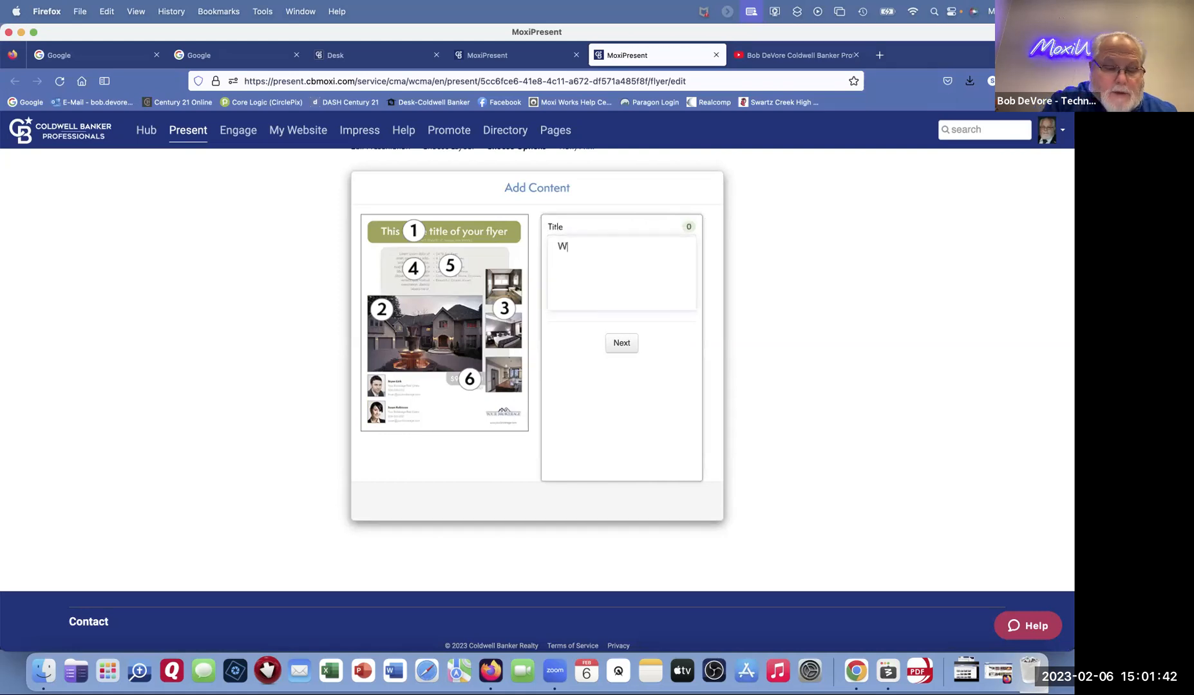
type("elcome")
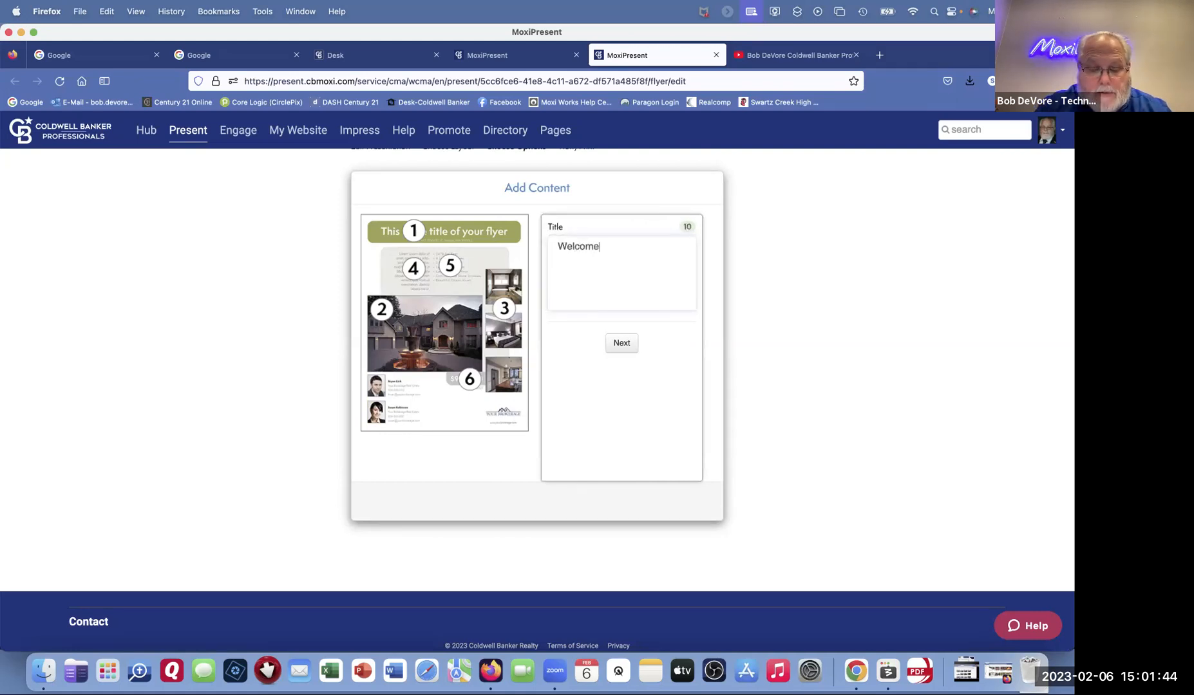
type(" Home")
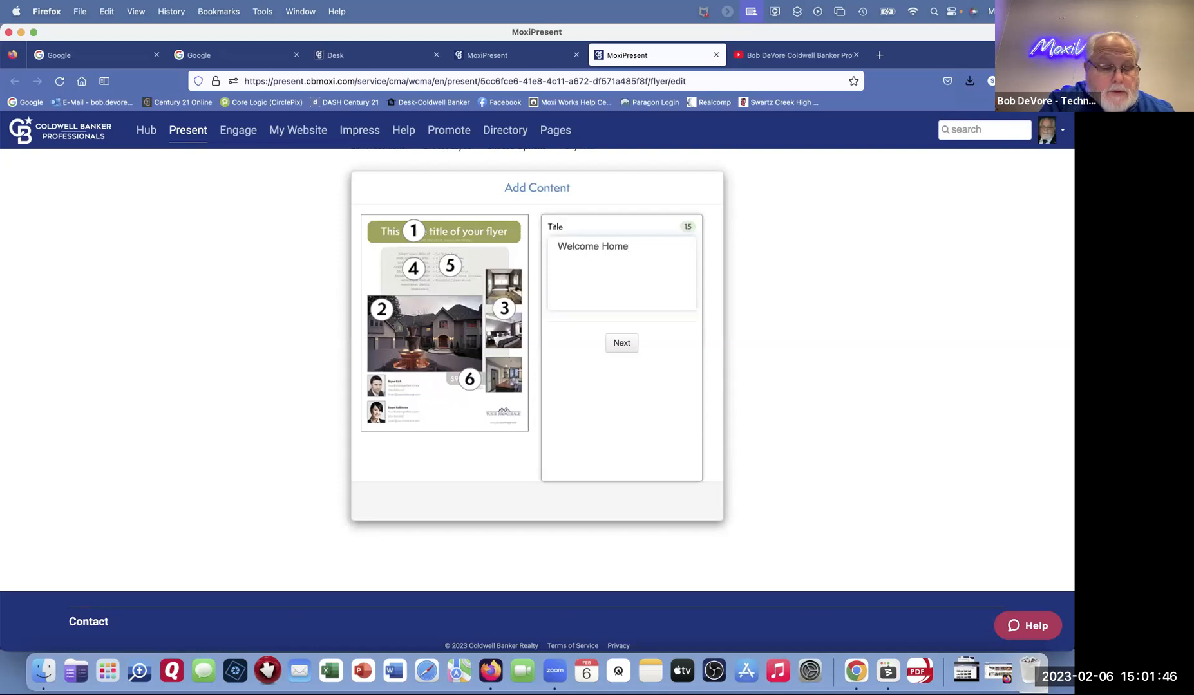
left_click(622, 343)
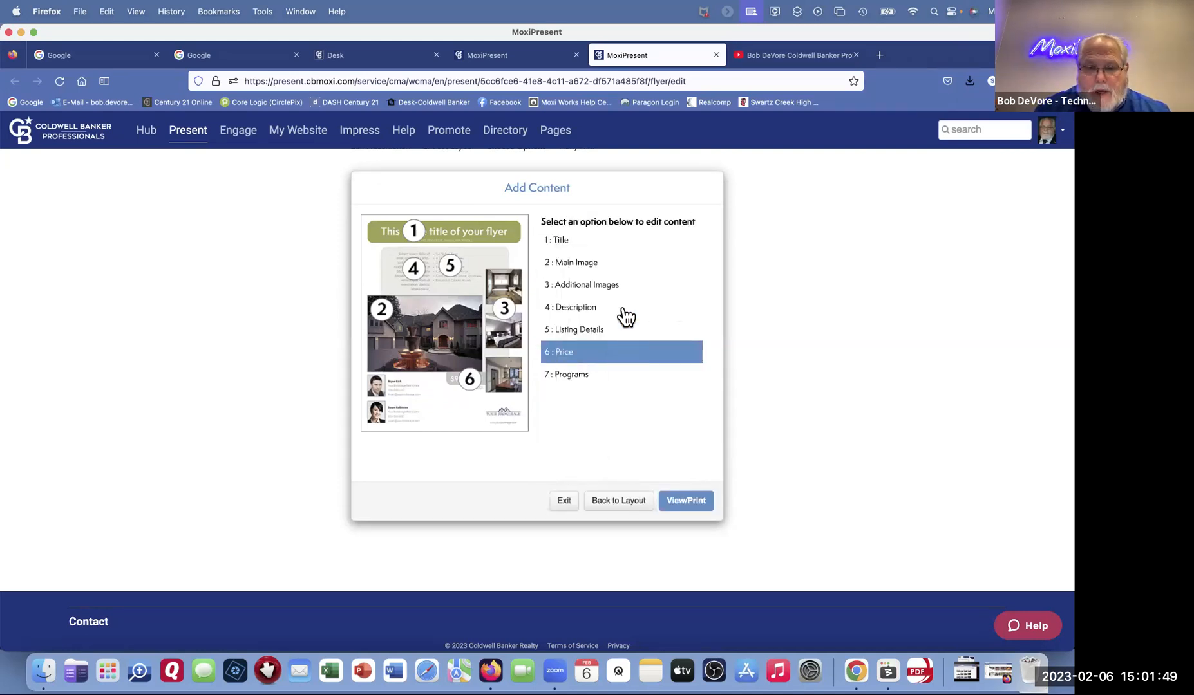
left_click(575, 264)
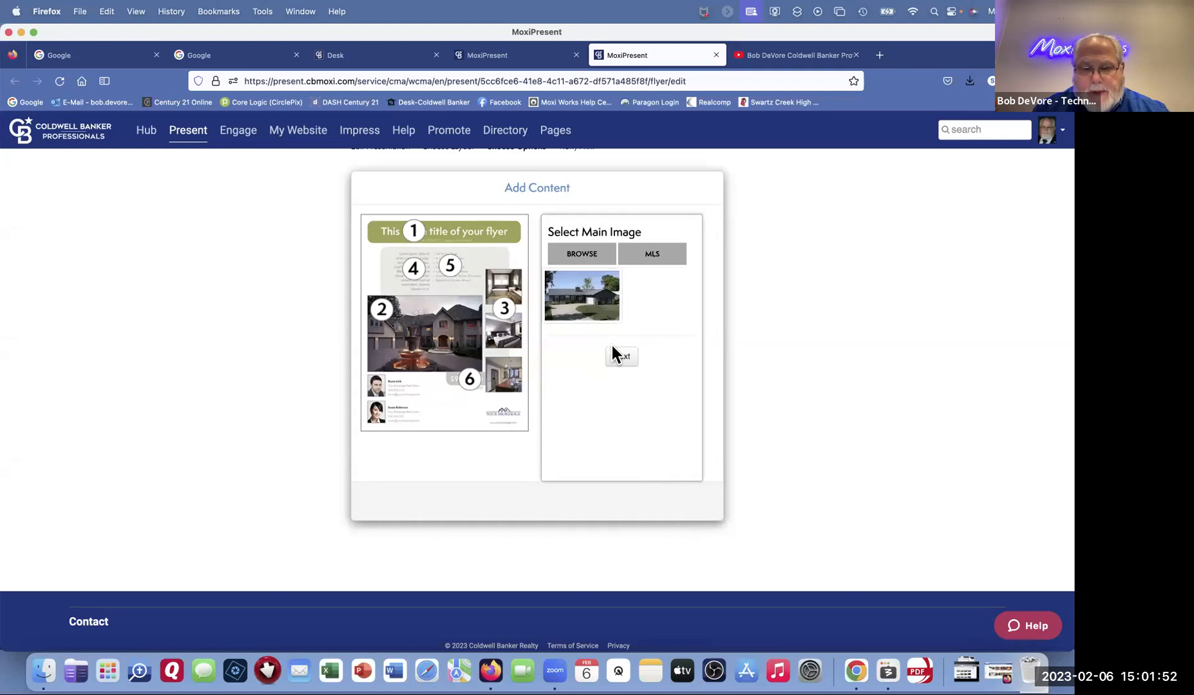
left_click(619, 357)
Step: Add the MLS sunset photo with the large tree as the flyer's first additional image
left_click(592, 286)
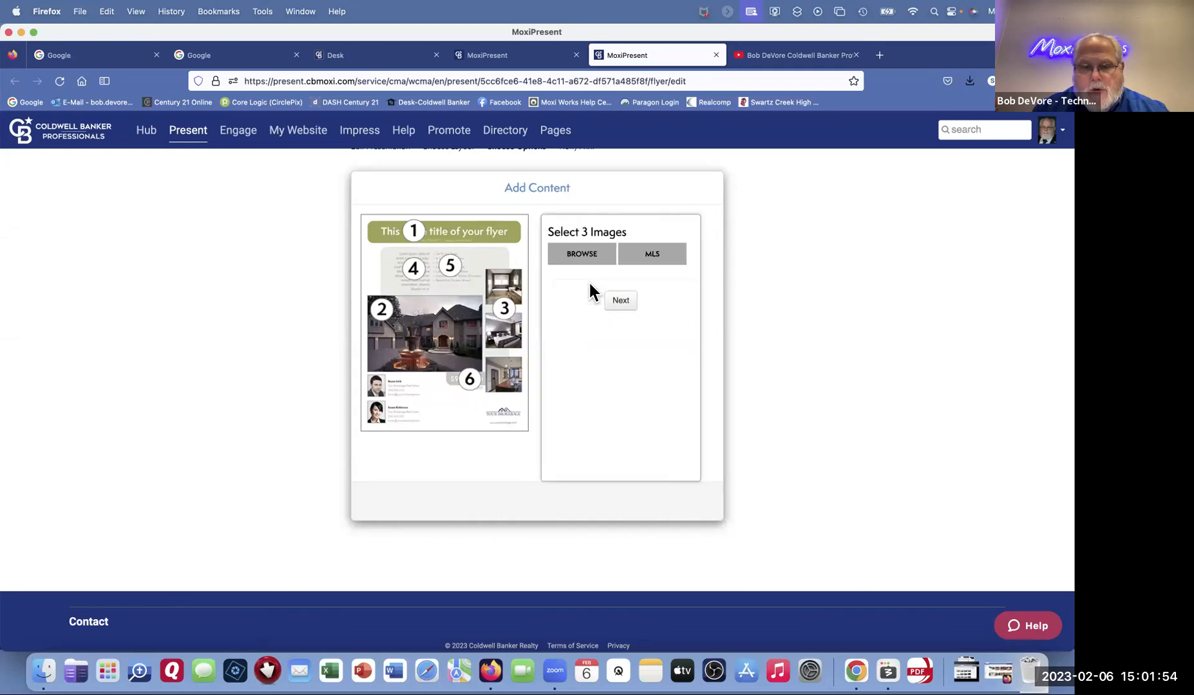
left_click(652, 253)
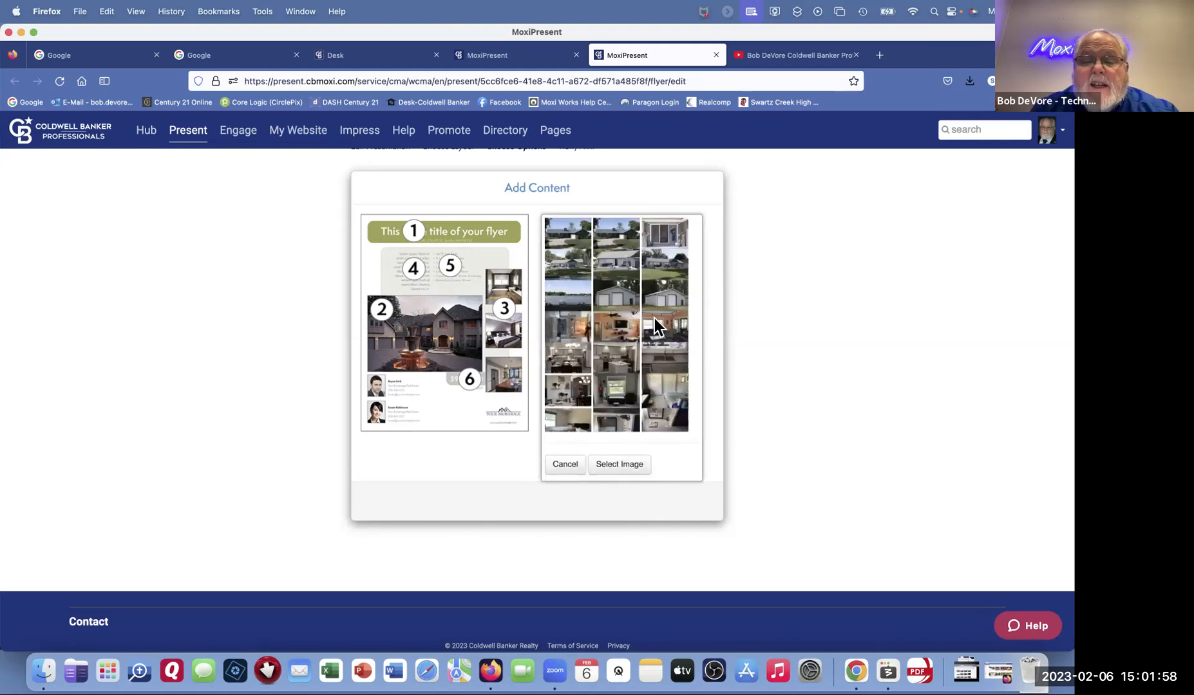
scroll(653, 318, "down", 5)
left_click(572, 413)
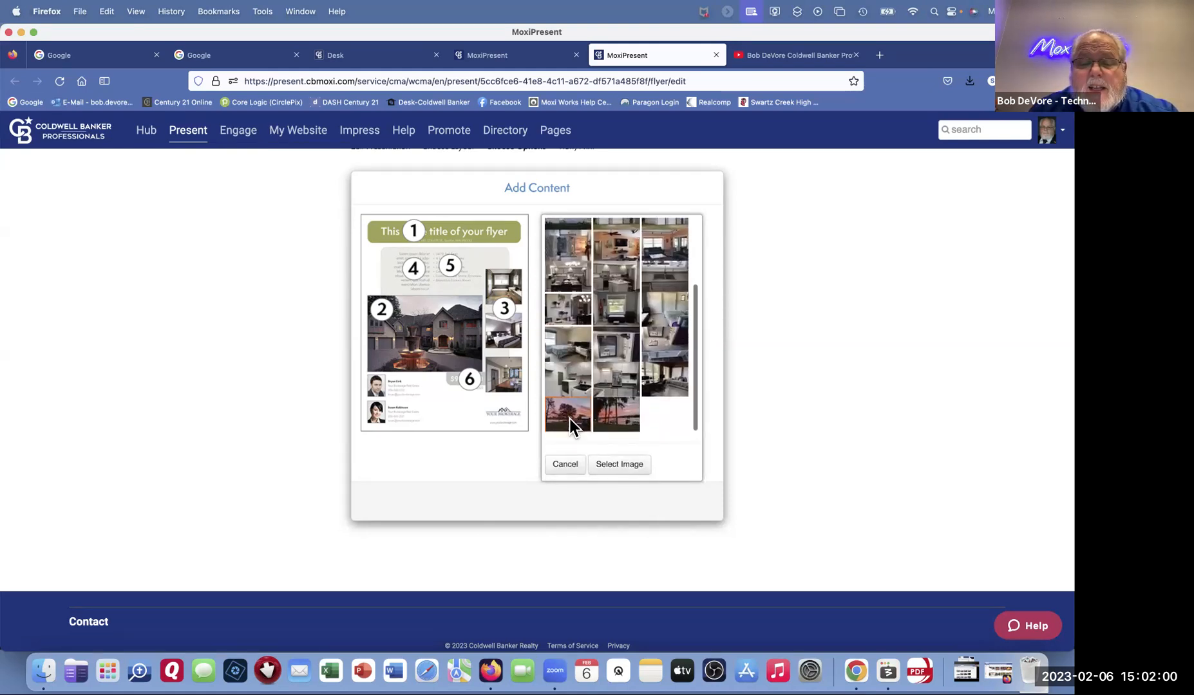
left_click(620, 465)
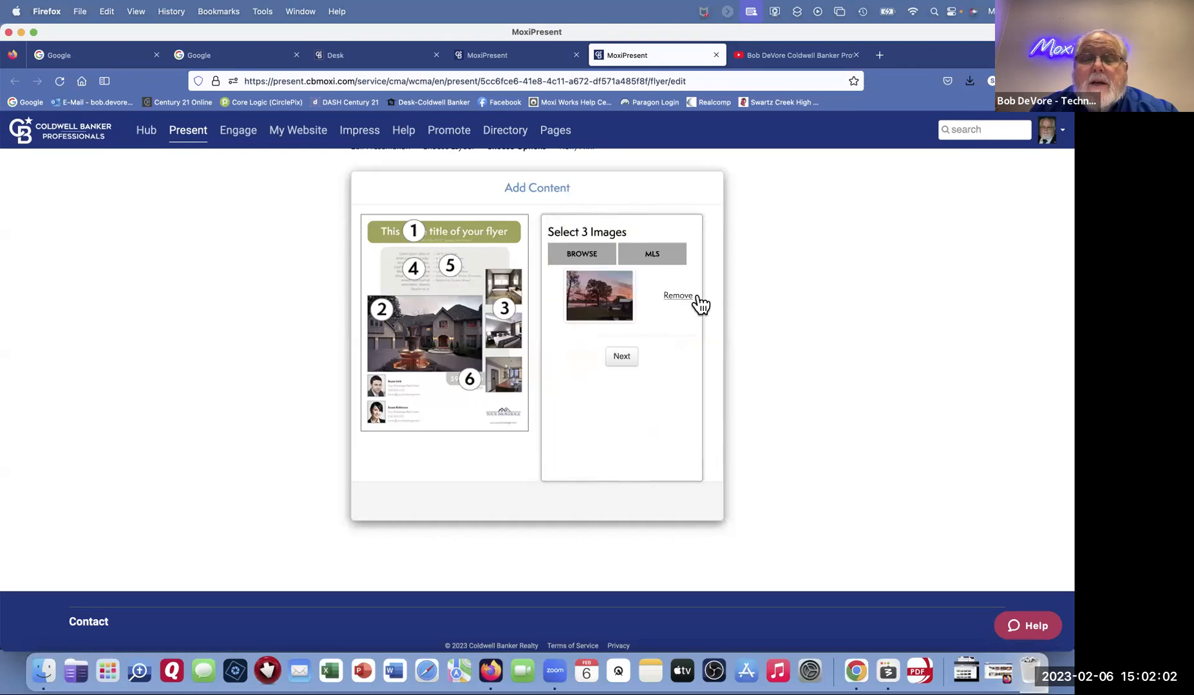
left_click(621, 358)
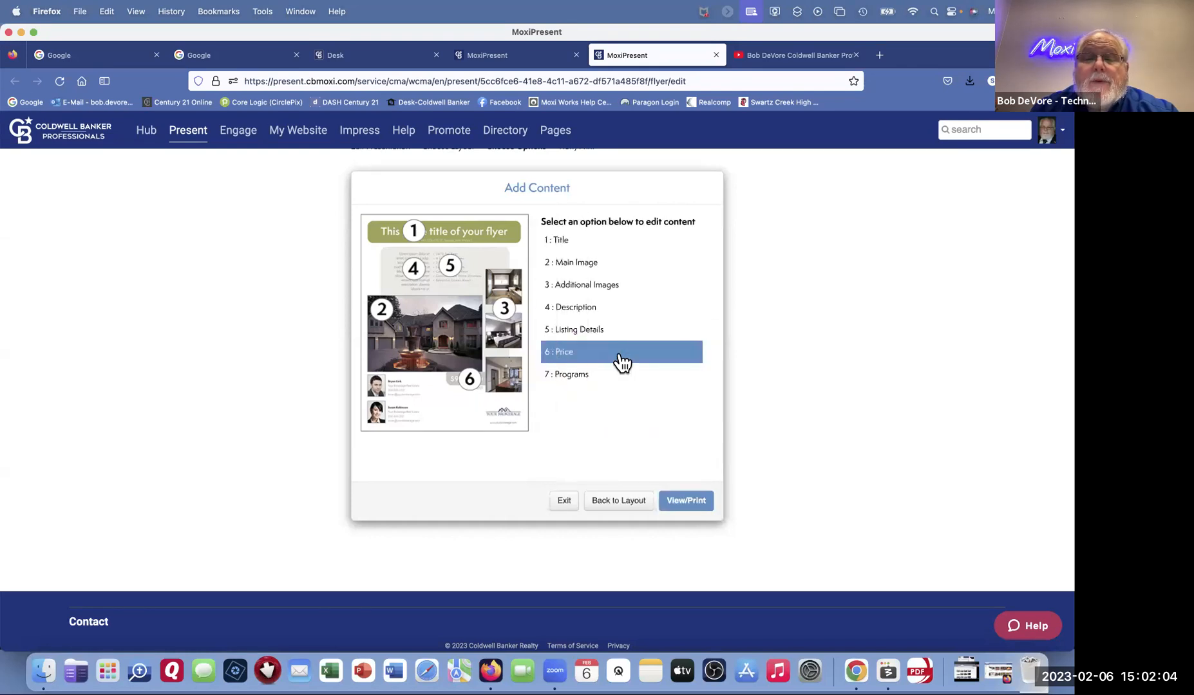
Step: Add two interior photos from the MLS, the second showing the dining area, to complete the three additional images
left_click(594, 285)
left_click(648, 254)
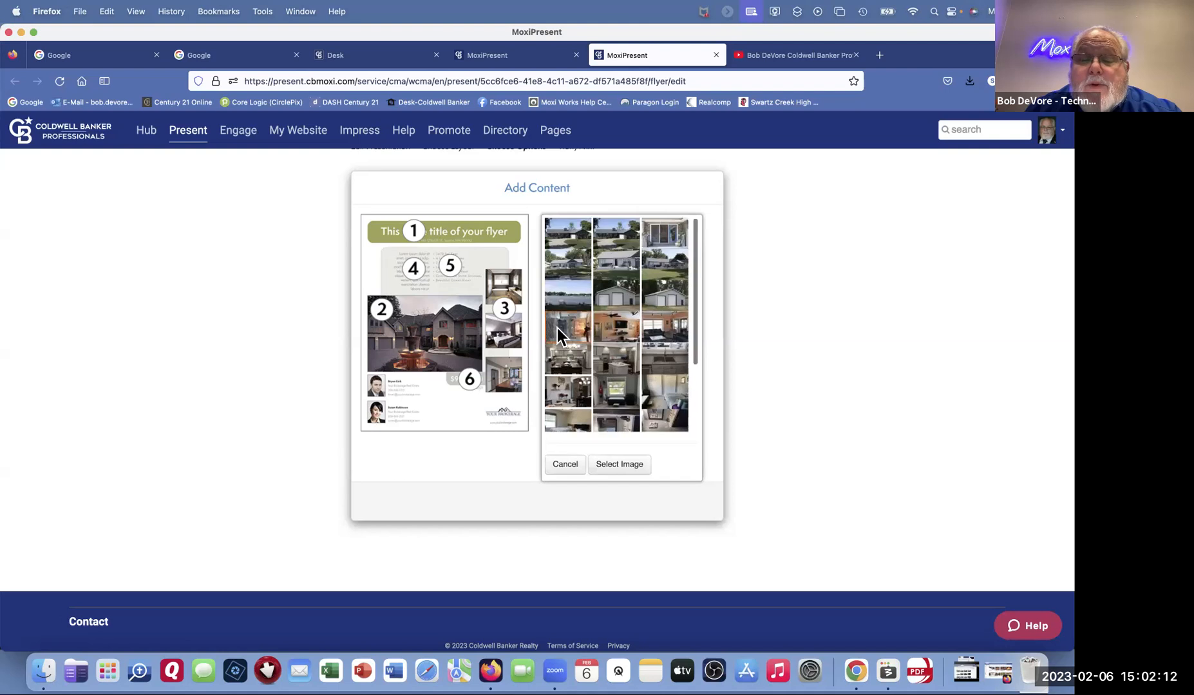
left_click(618, 465)
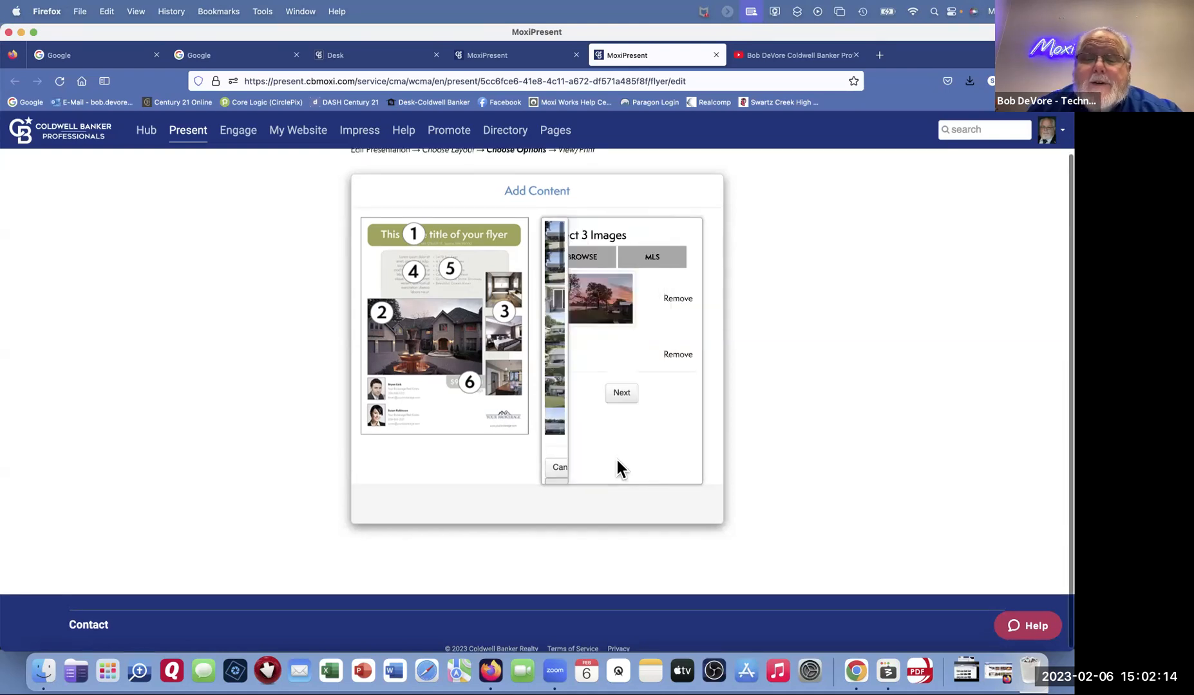
left_click(622, 415)
left_click(600, 289)
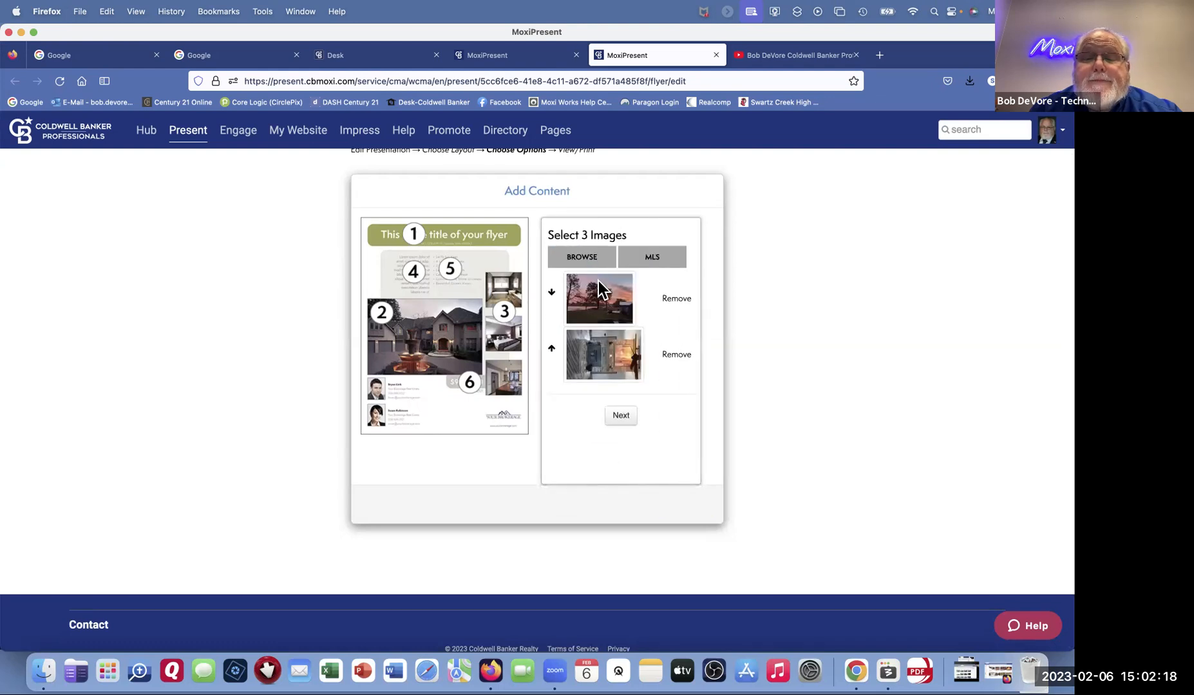
left_click(655, 258)
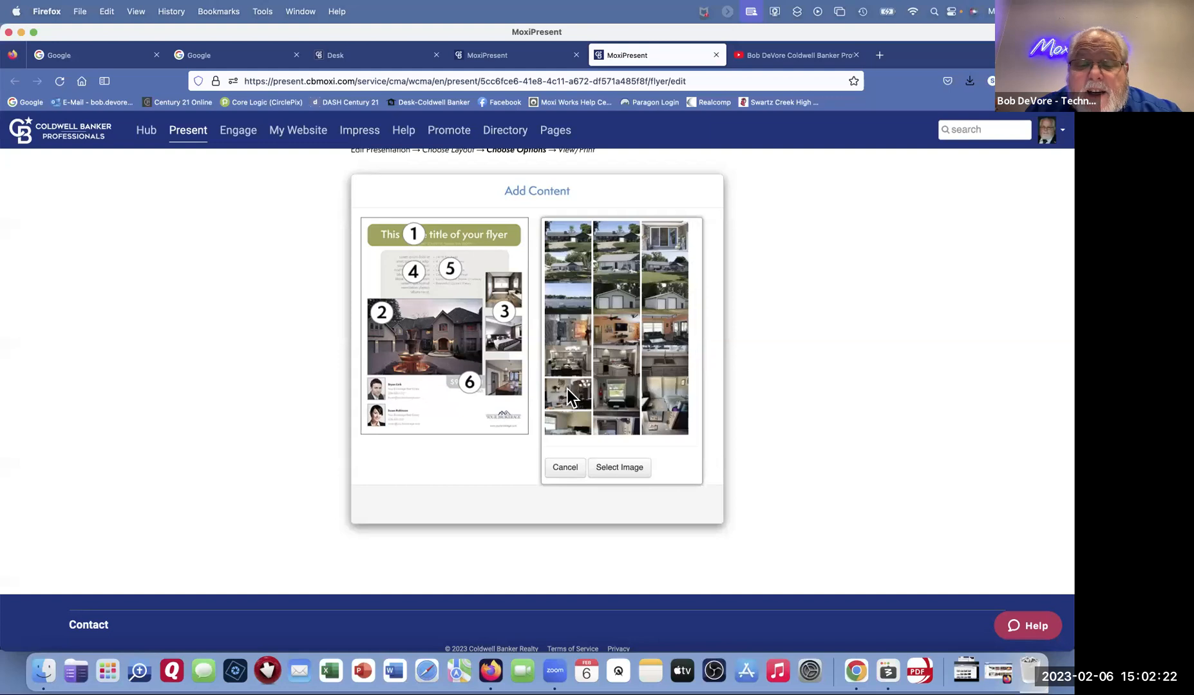
left_click(620, 468)
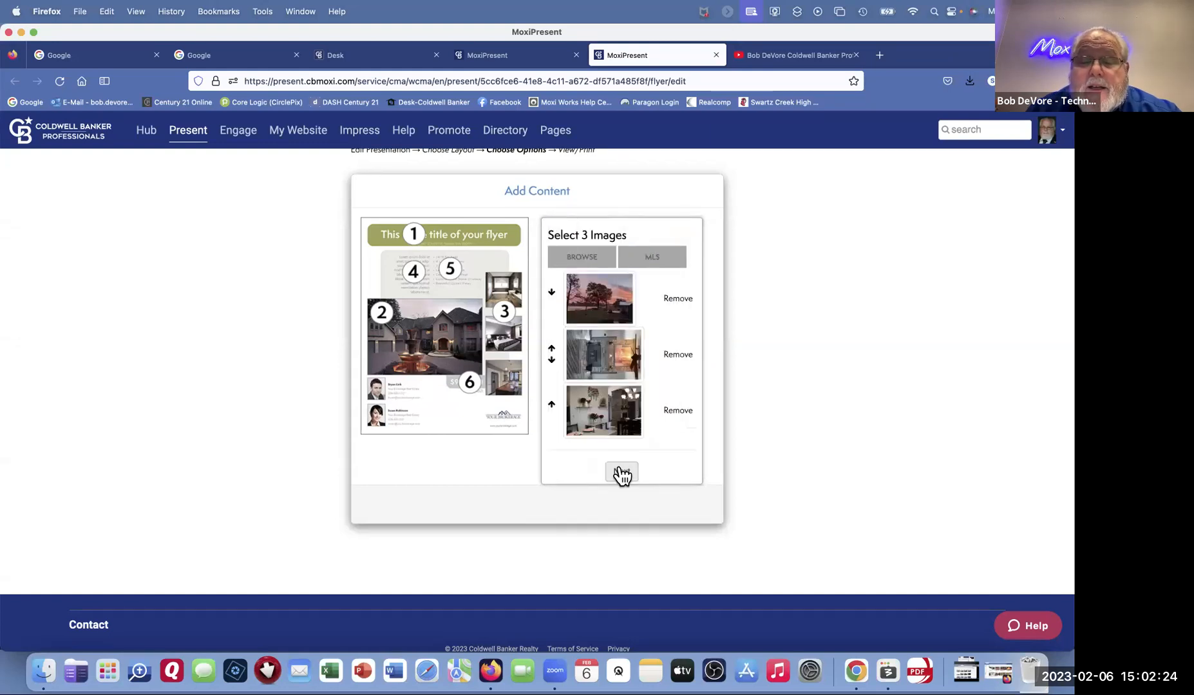
left_click(622, 472)
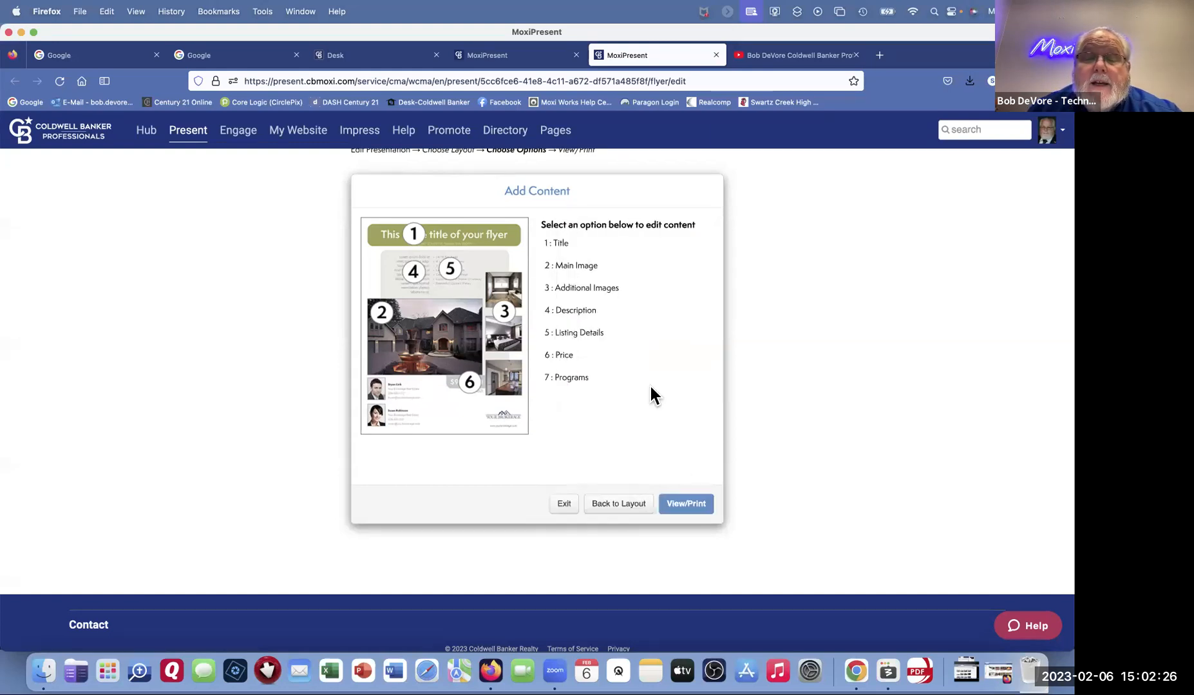
Step: Review the flyer's MLS description and accept its text
left_click(568, 310)
mouse_move(623, 306)
left_mouse_down()
mouse_move(582, 335)
mouse_move(642, 376)
mouse_move(619, 270)
mouse_move(620, 330)
left_mouse_up()
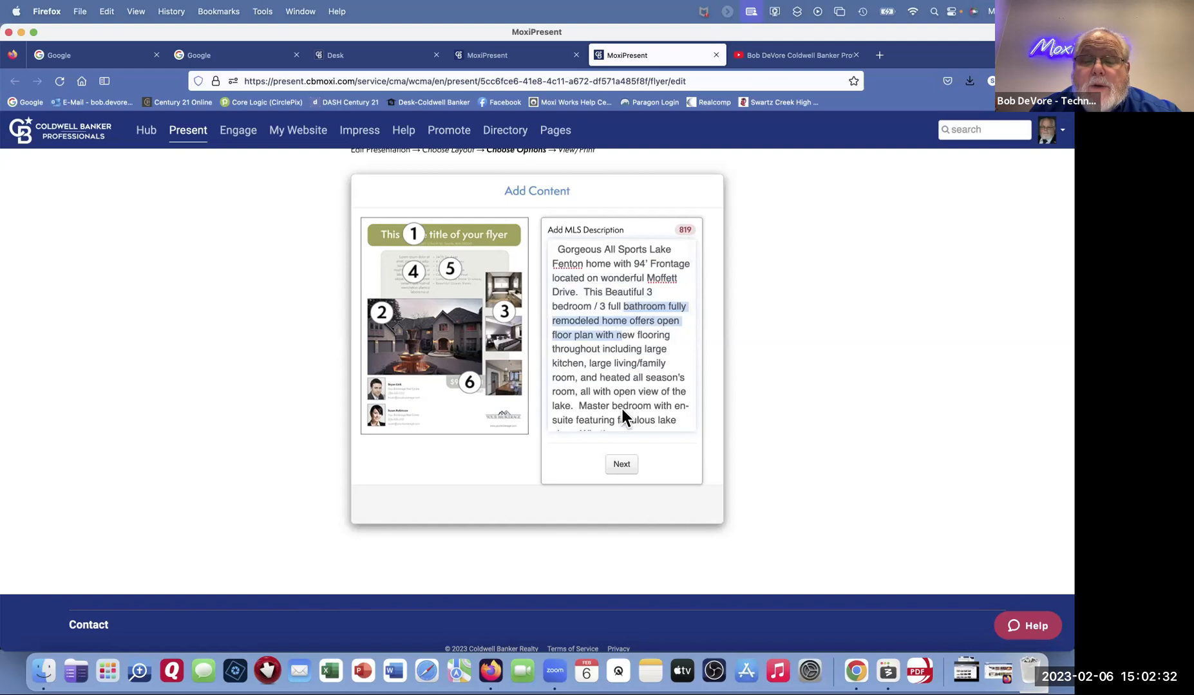
left_click(621, 464)
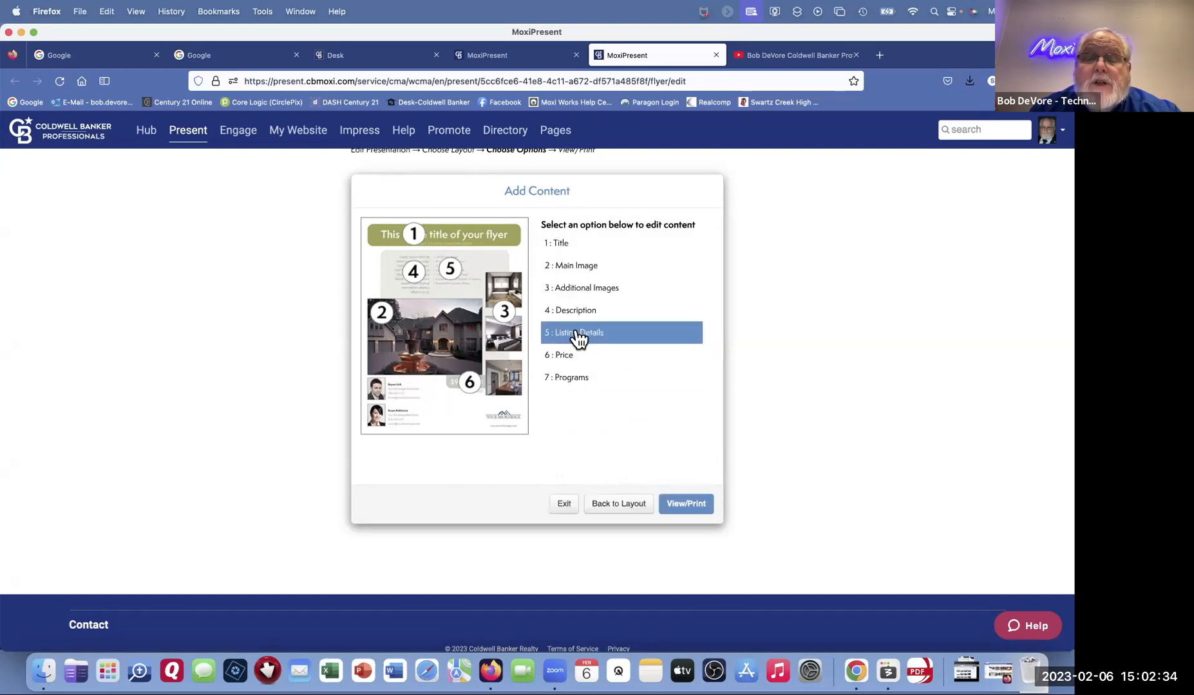
Step: Accept the flyer's listed price and keep the FHA and Realtor programs included
left_click(564, 355)
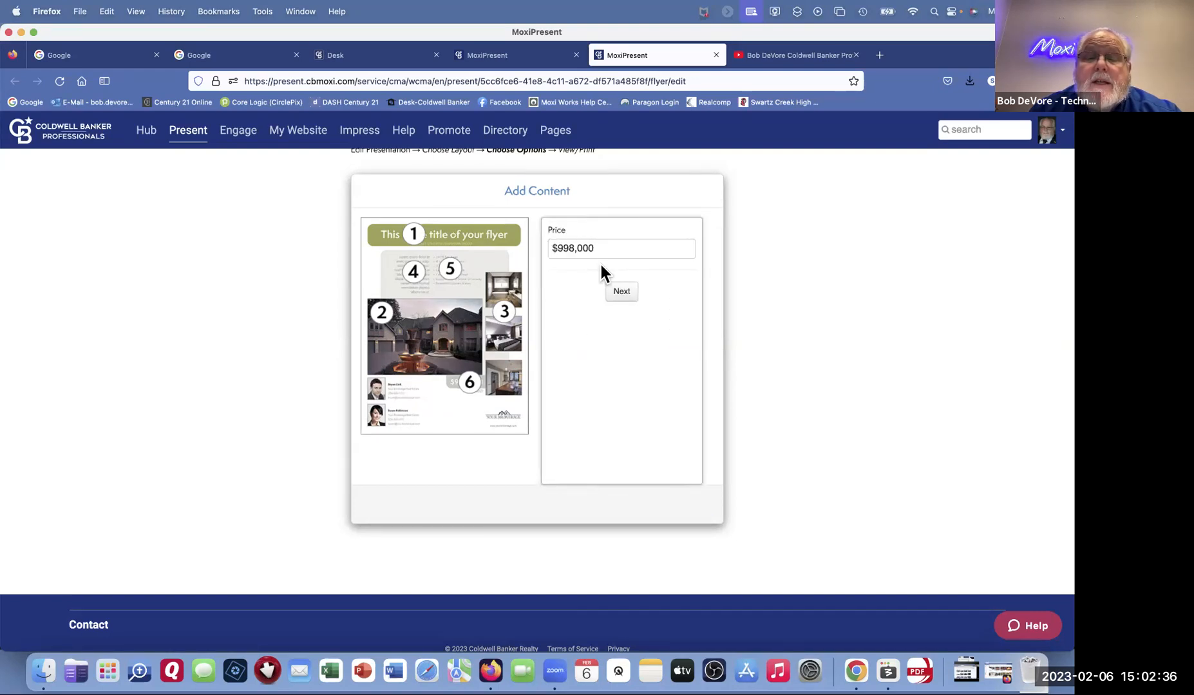
left_click(621, 294)
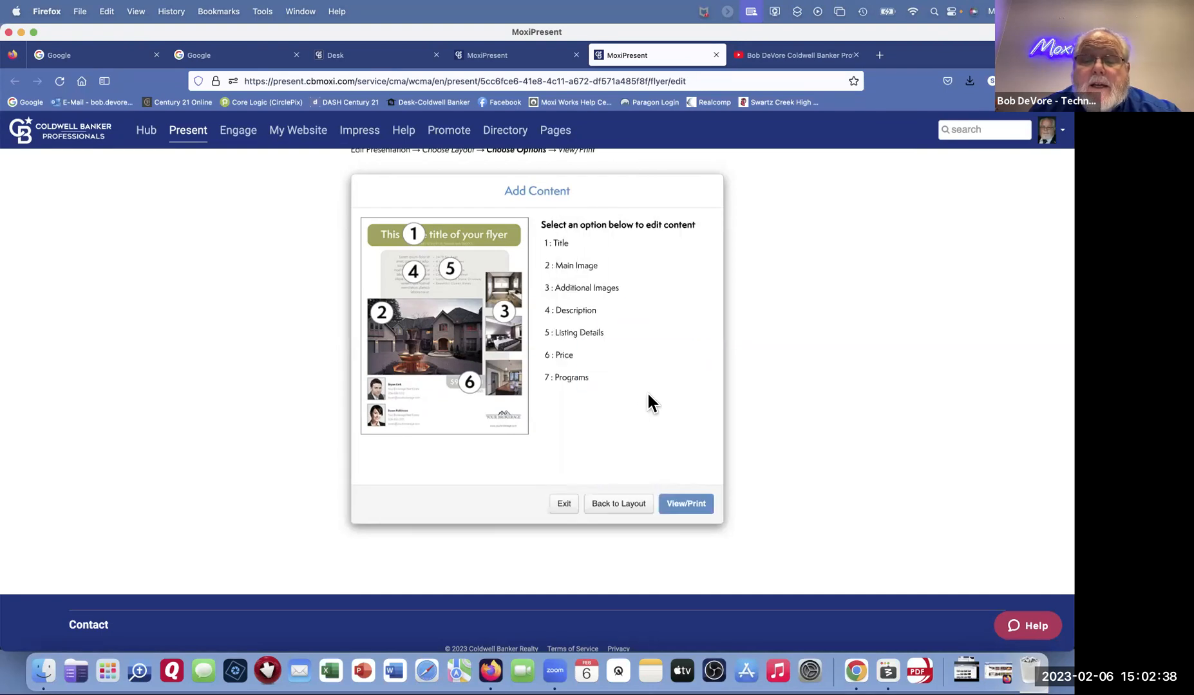
left_click(575, 379)
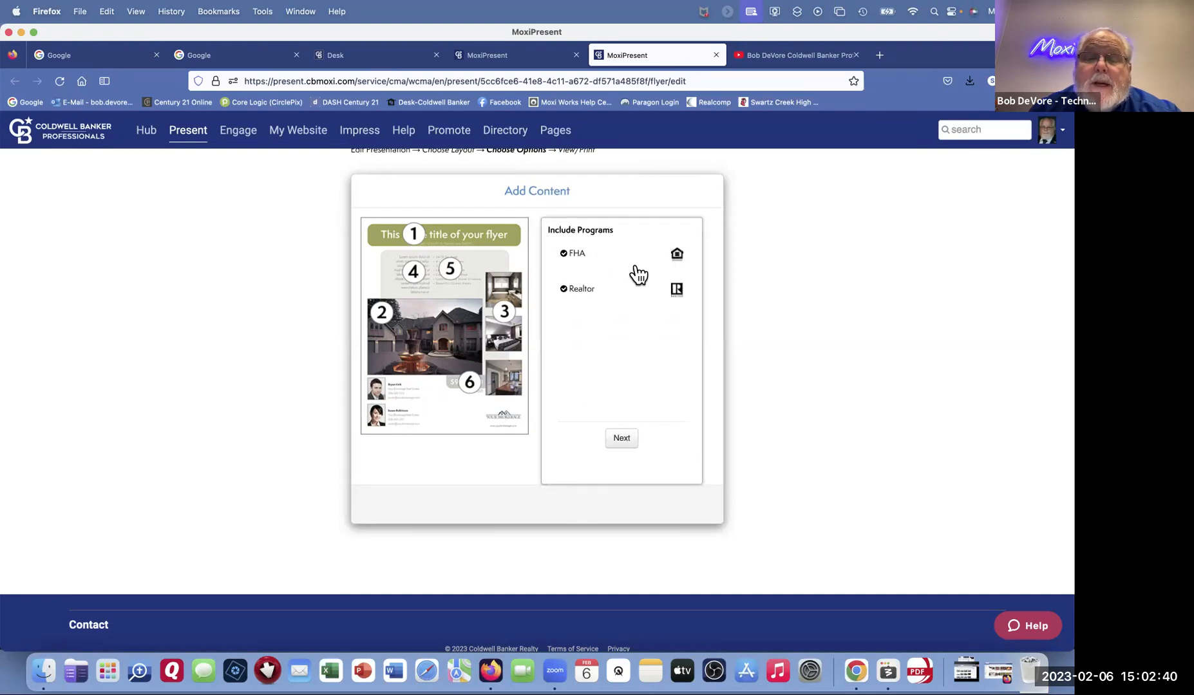
left_click(621, 439)
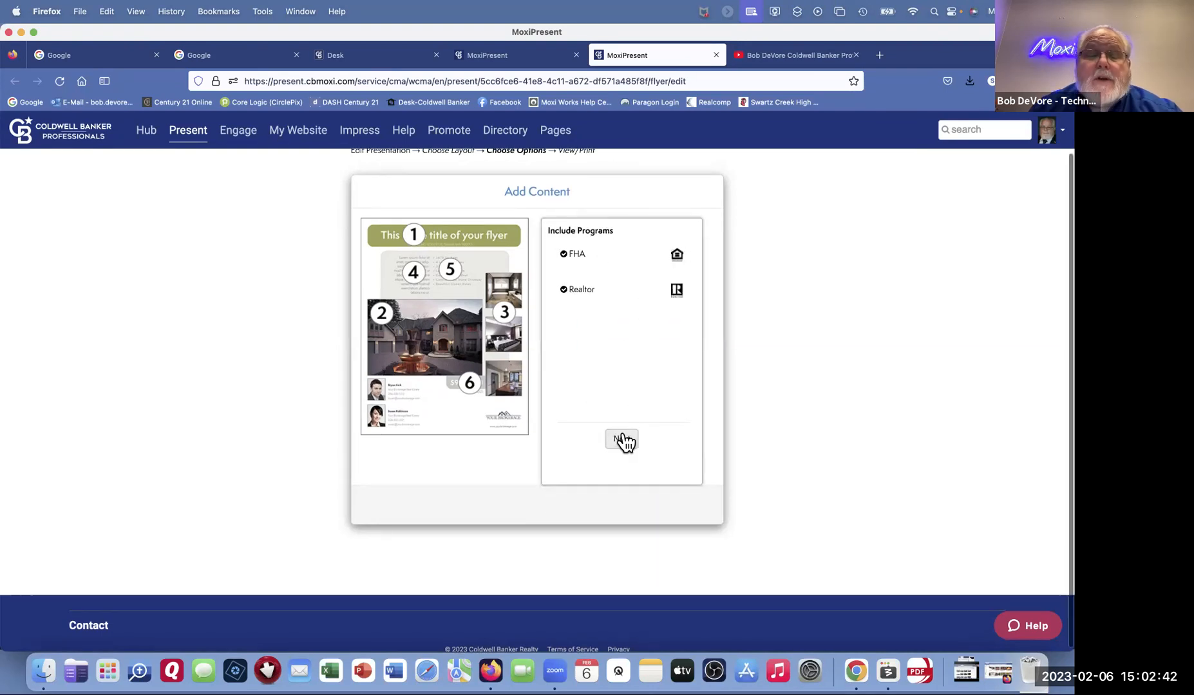
Step: Generate the flyer PDF, then close its download page and exit the flyer creation tool
left_click(685, 506)
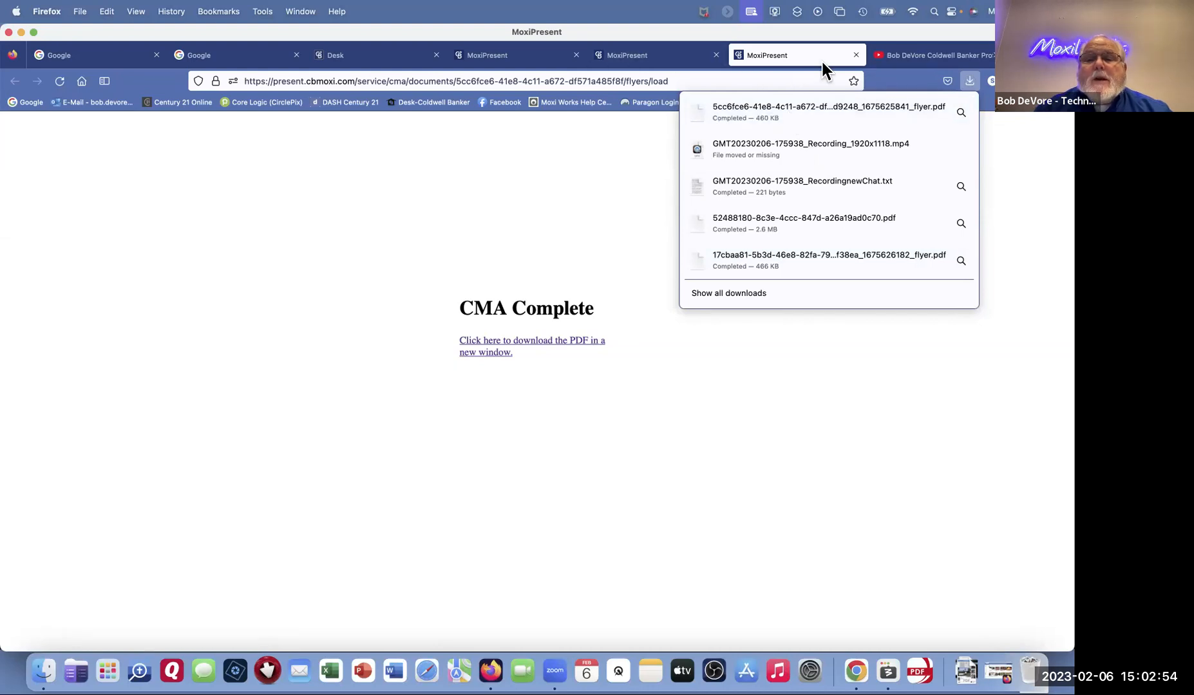
left_click(856, 54)
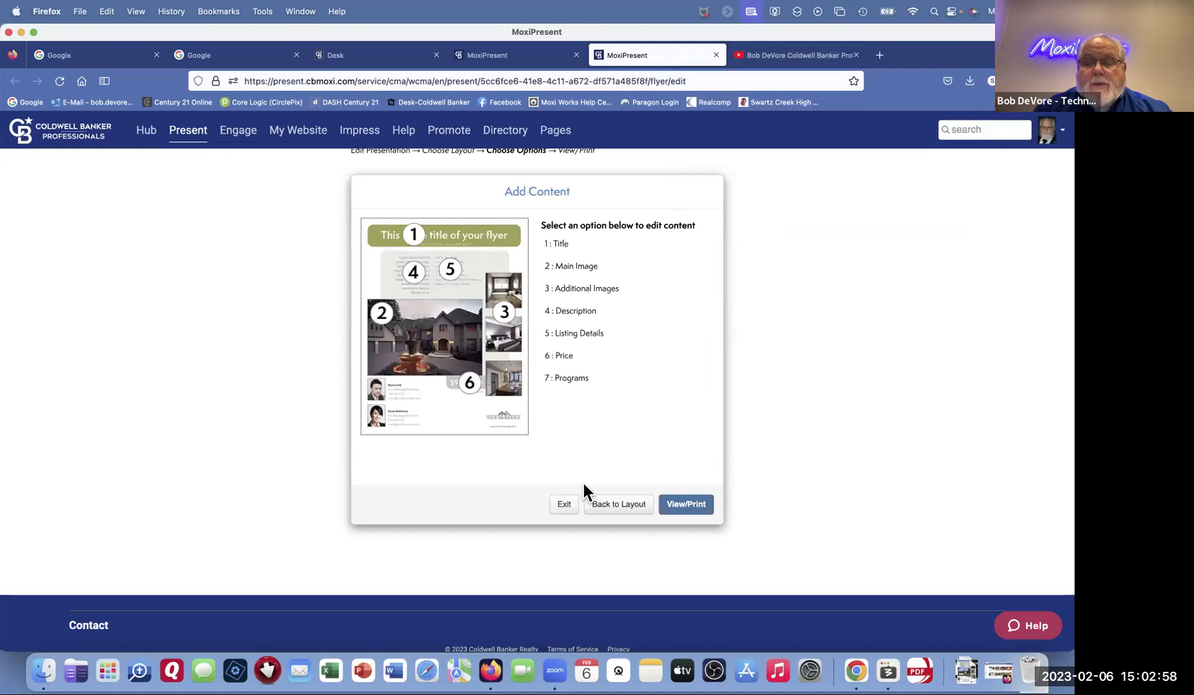
left_click(564, 506)
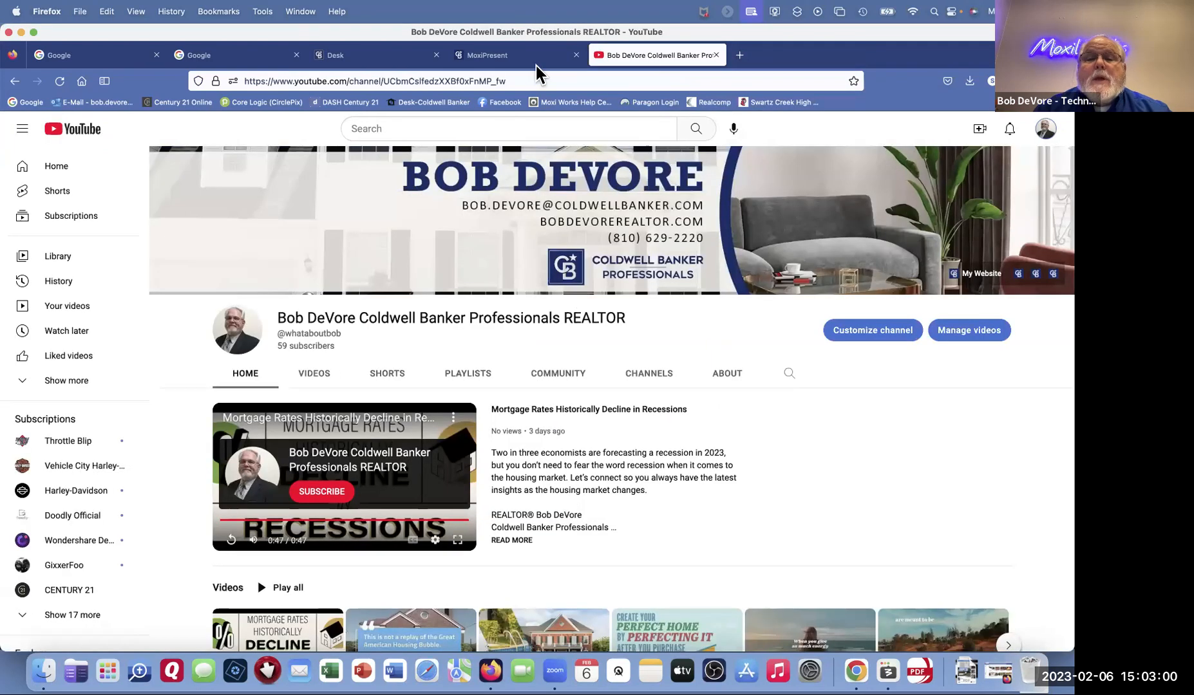
Step: Open the 3 O'clock Demo presentation for editing and bring up the library for adding pages to it
left_click(513, 60)
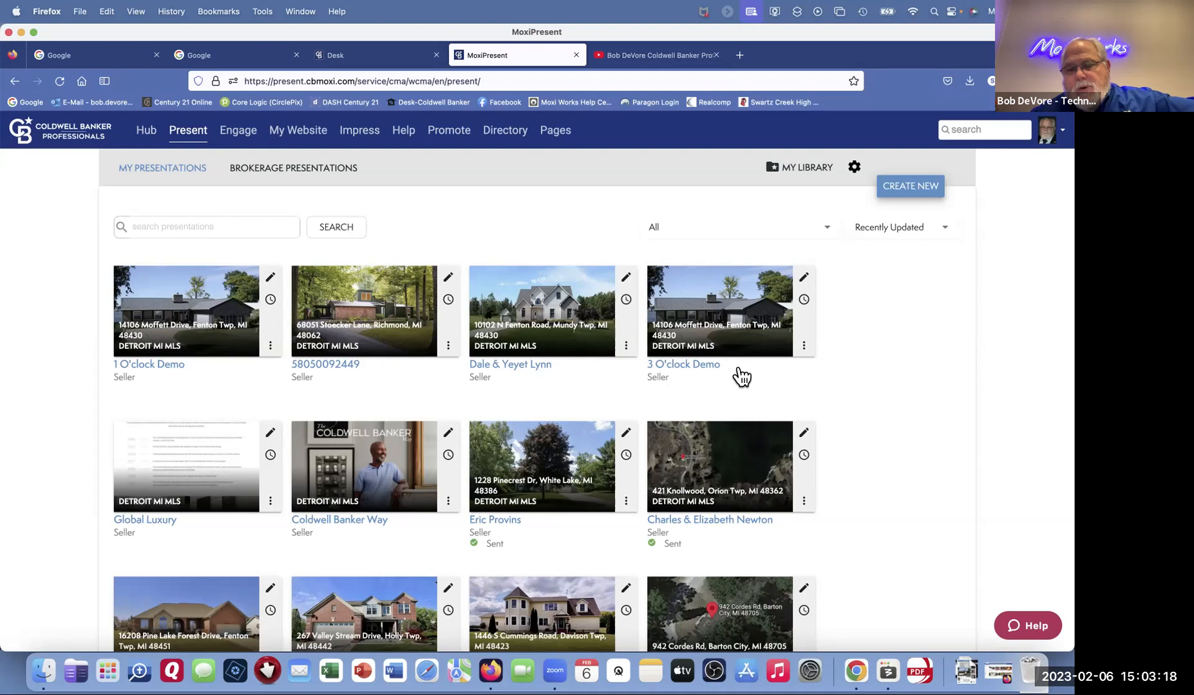
left_click(804, 279)
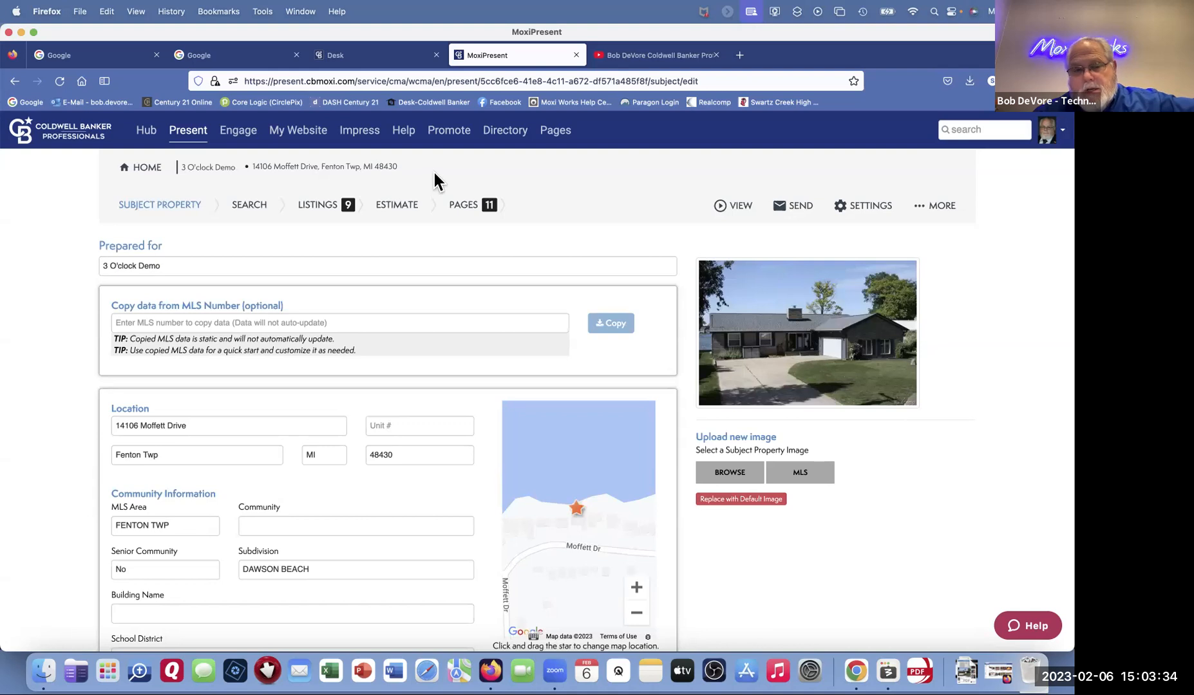
left_click(468, 207)
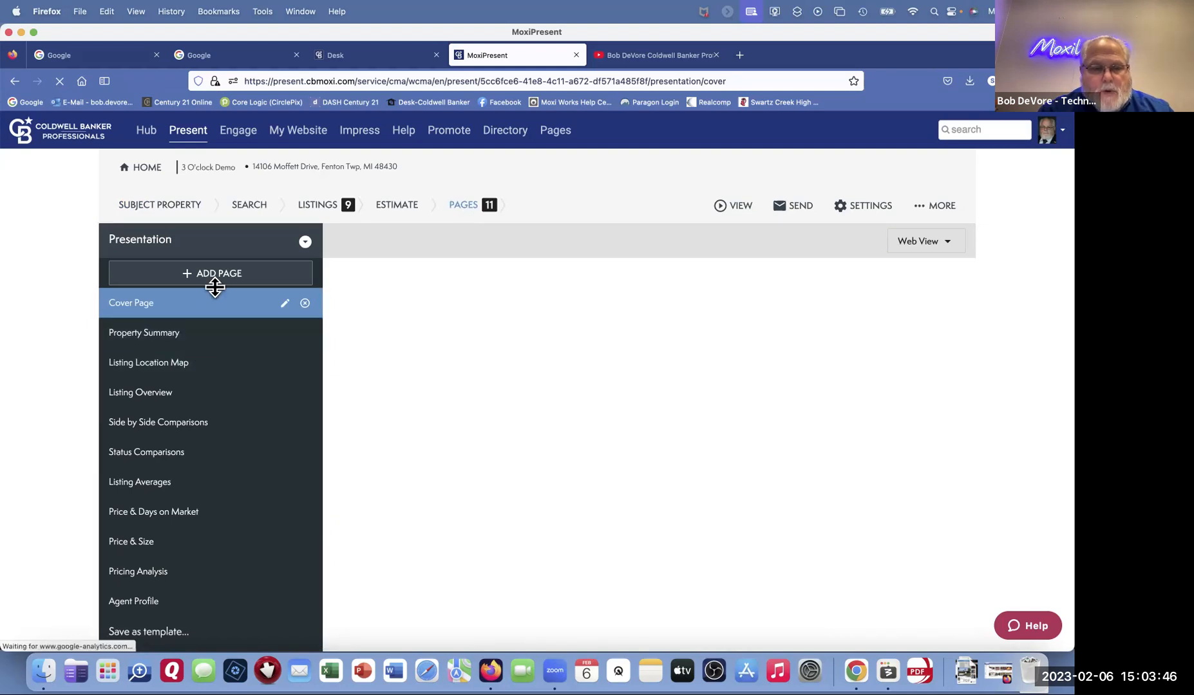
left_click(195, 278)
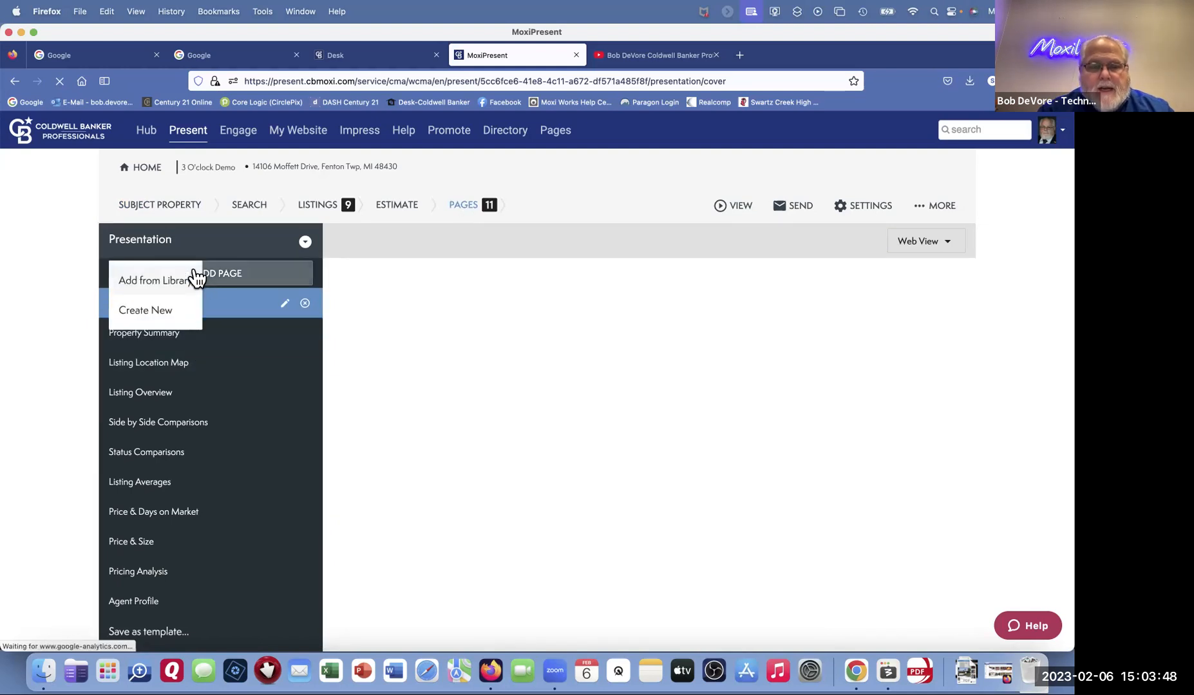
left_click(148, 281)
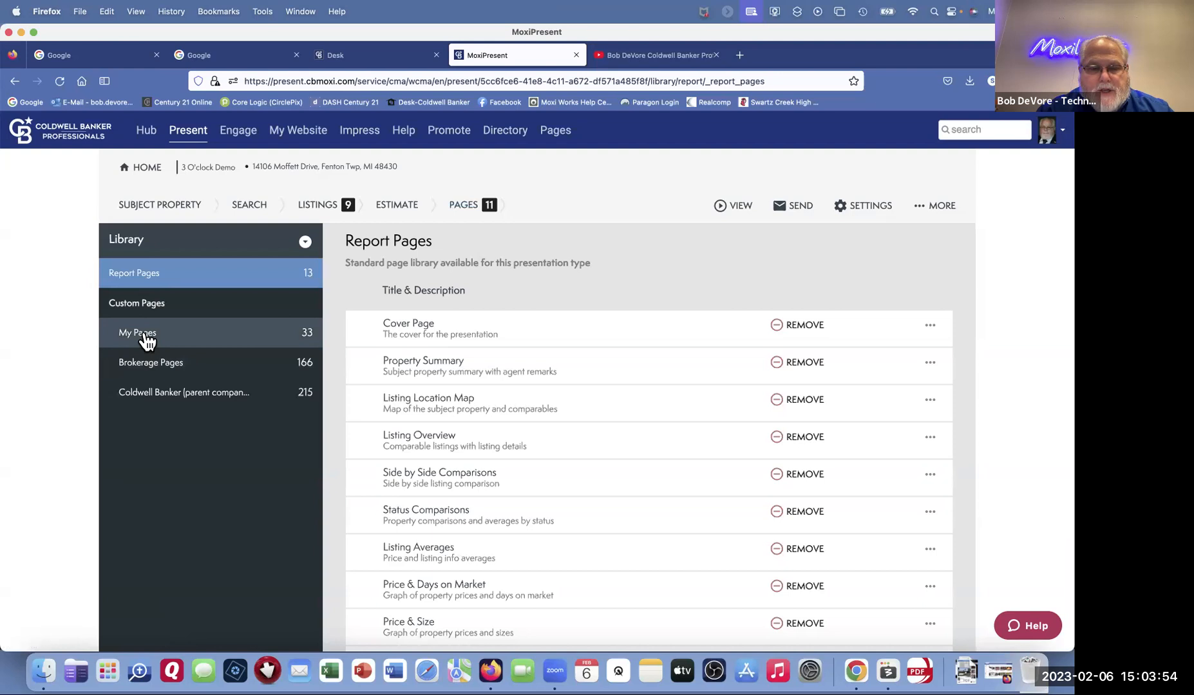
Step: Look through the library's report pages, brokerage pages and Coldwell Banker (parent company) pages for content to add
scroll(508, 362, "down", 5)
scroll(508, 362, "up", 5)
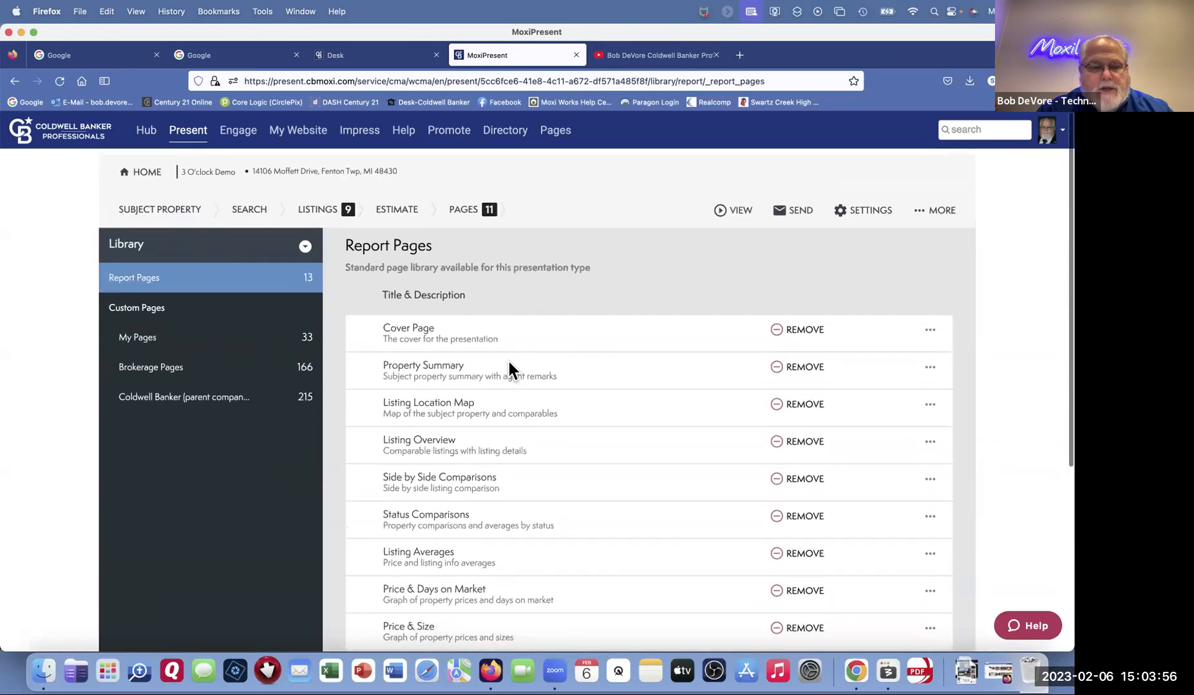
left_click(152, 365)
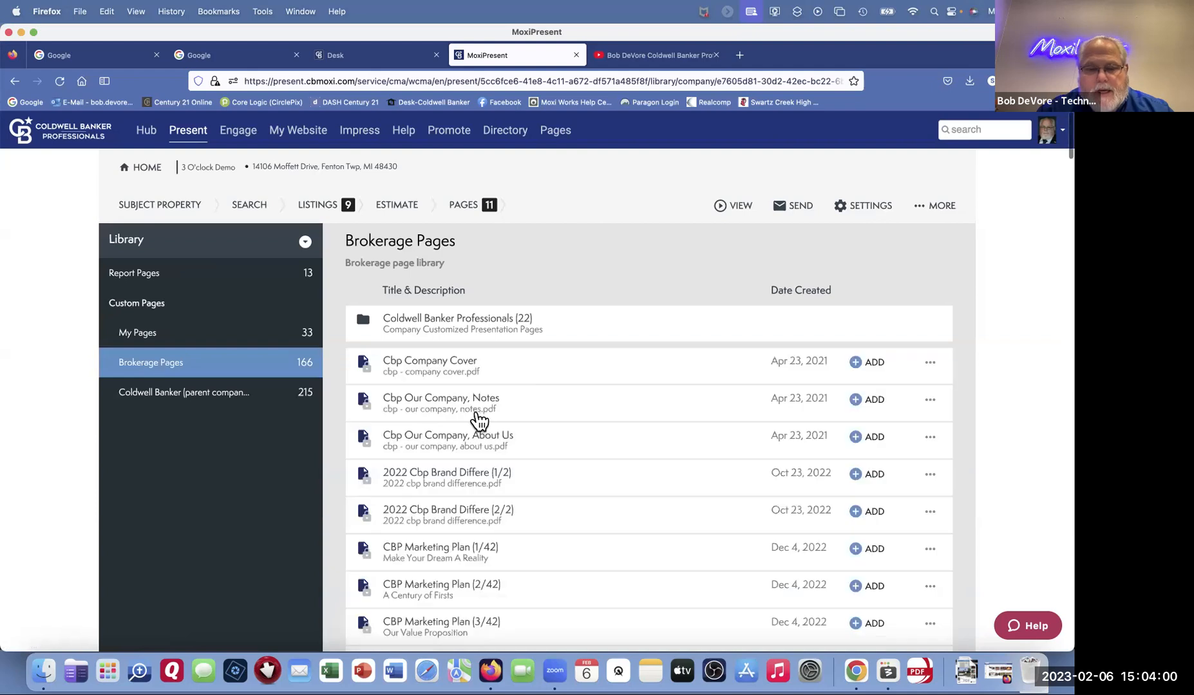
scroll(479, 420, "down", 12)
scroll(479, 420, "down", 15)
scroll(479, 420, "up", 20)
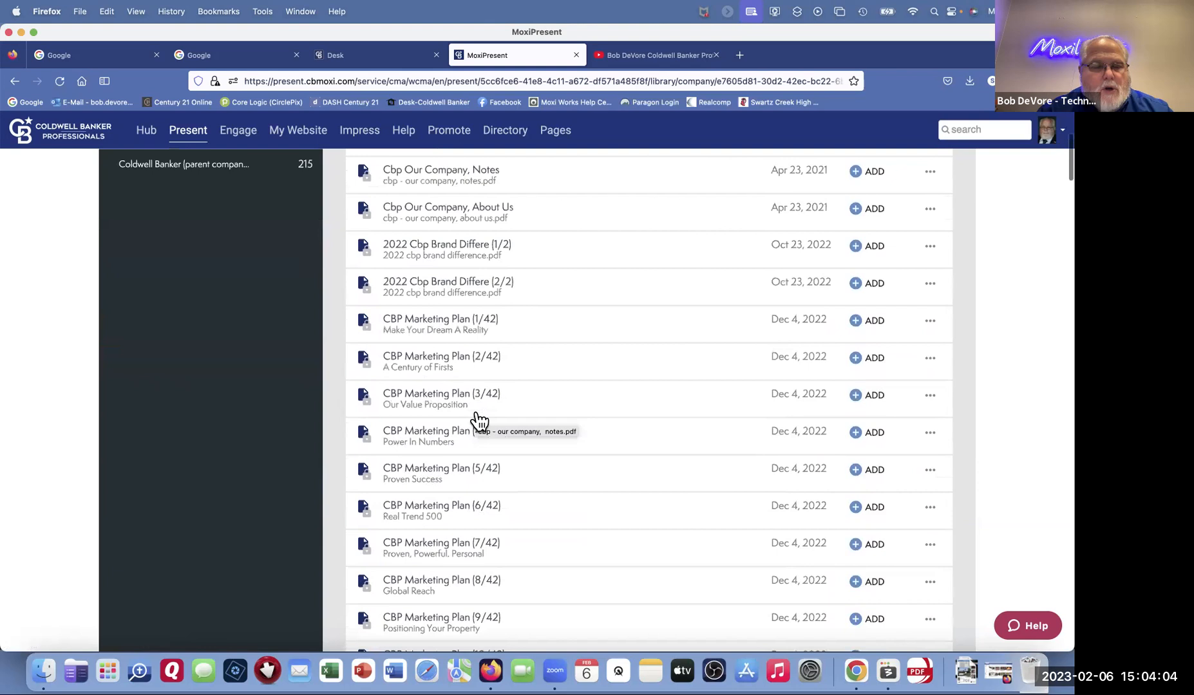
scroll(479, 420, "up", 4)
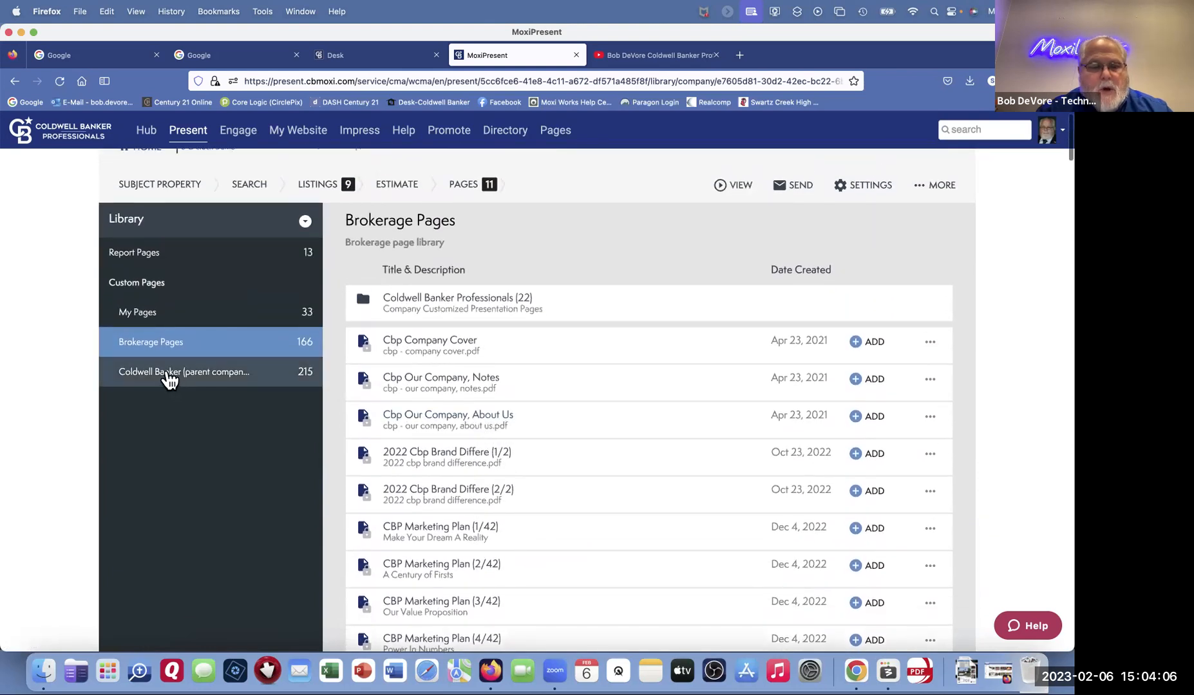
left_click(170, 378)
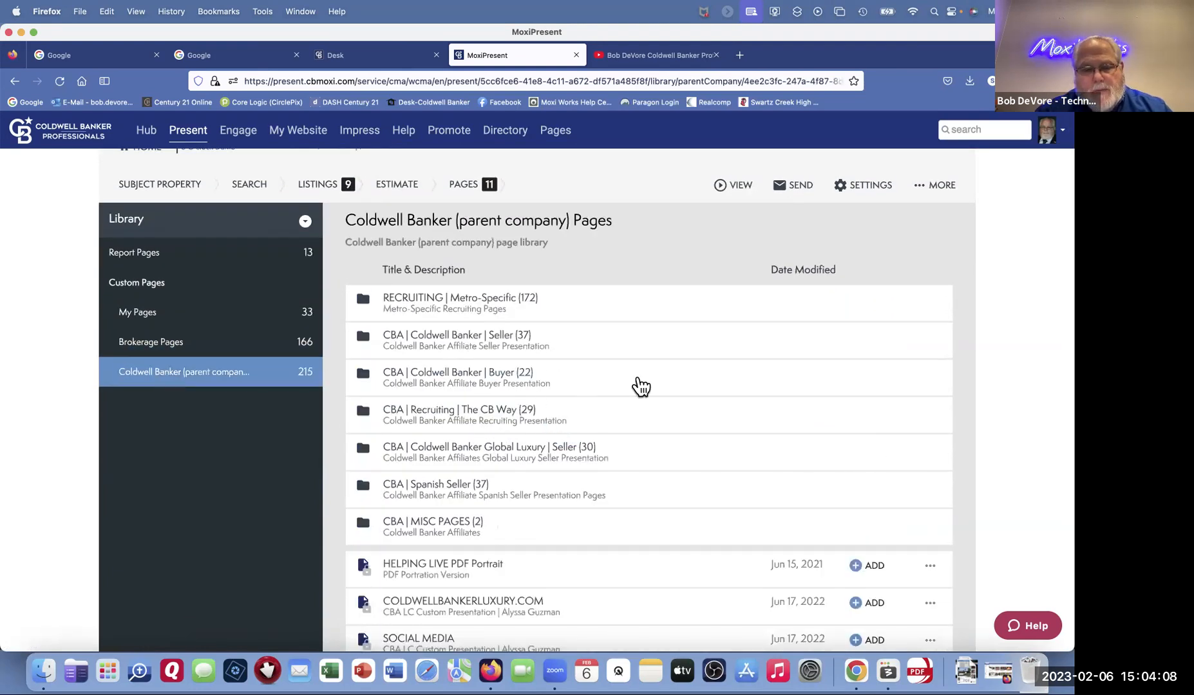
scroll(458, 344, "down", 5)
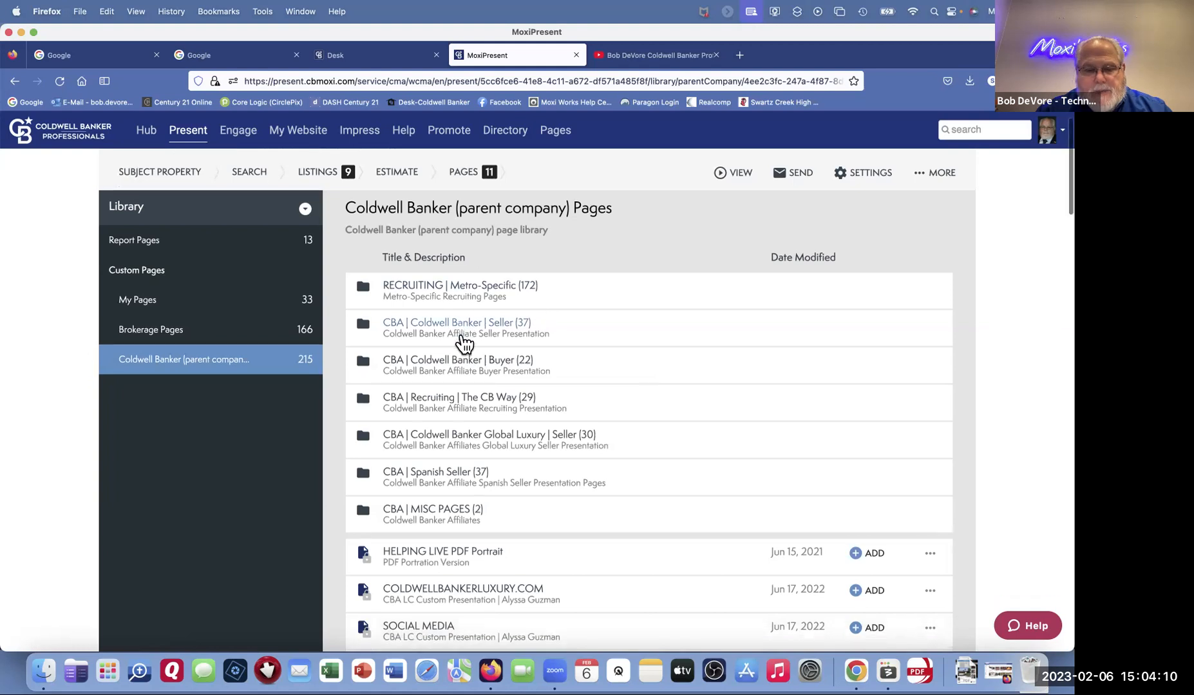
scroll(517, 336, "down", 8)
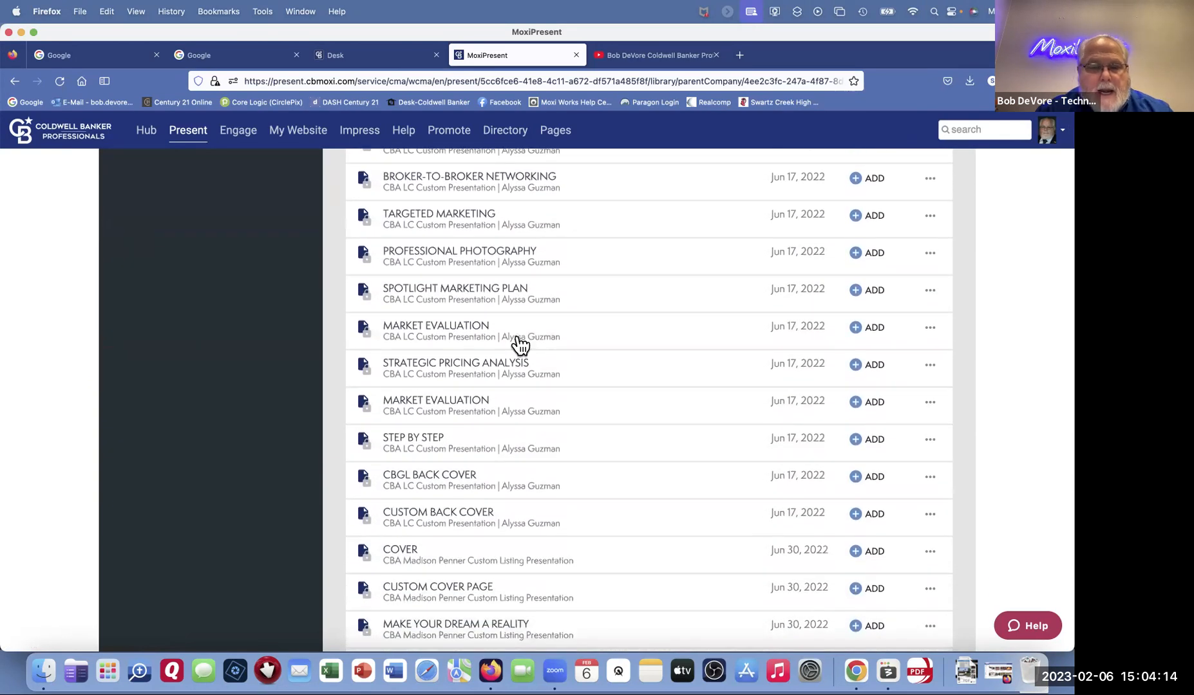
scroll(514, 343, "up", 15)
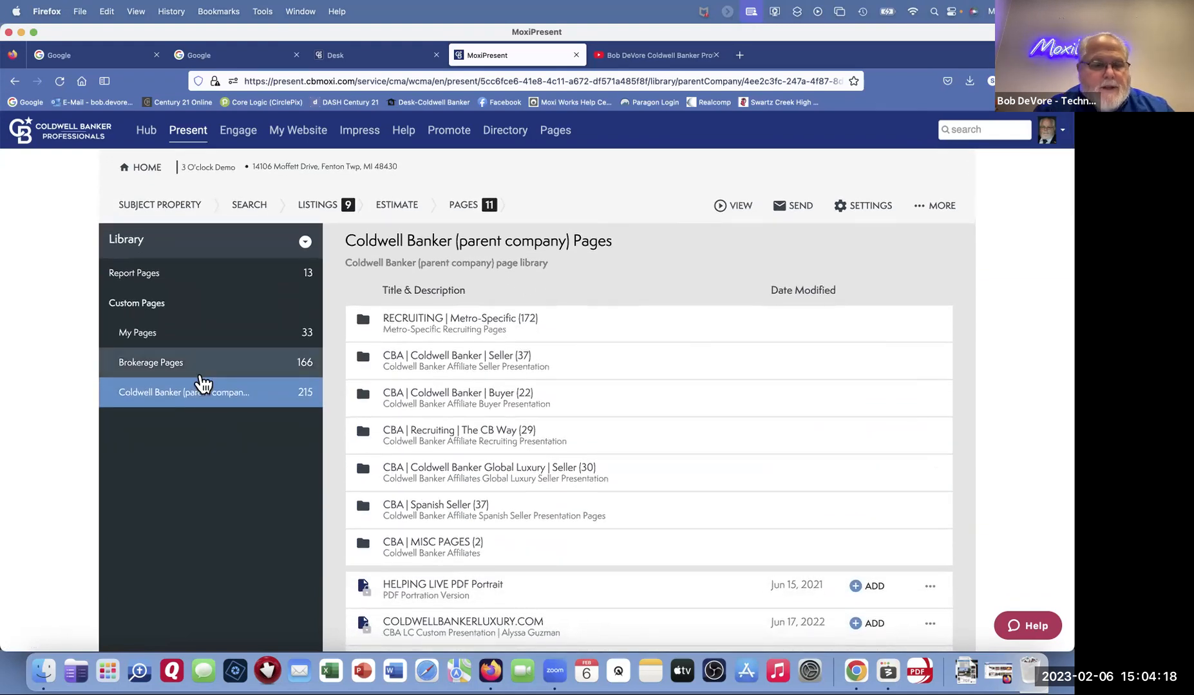
Step: Preview the brokerage page CBP Marketing Plan (17/42), Gain More Exposure, add it to the presentation and close the preview
left_click(154, 364)
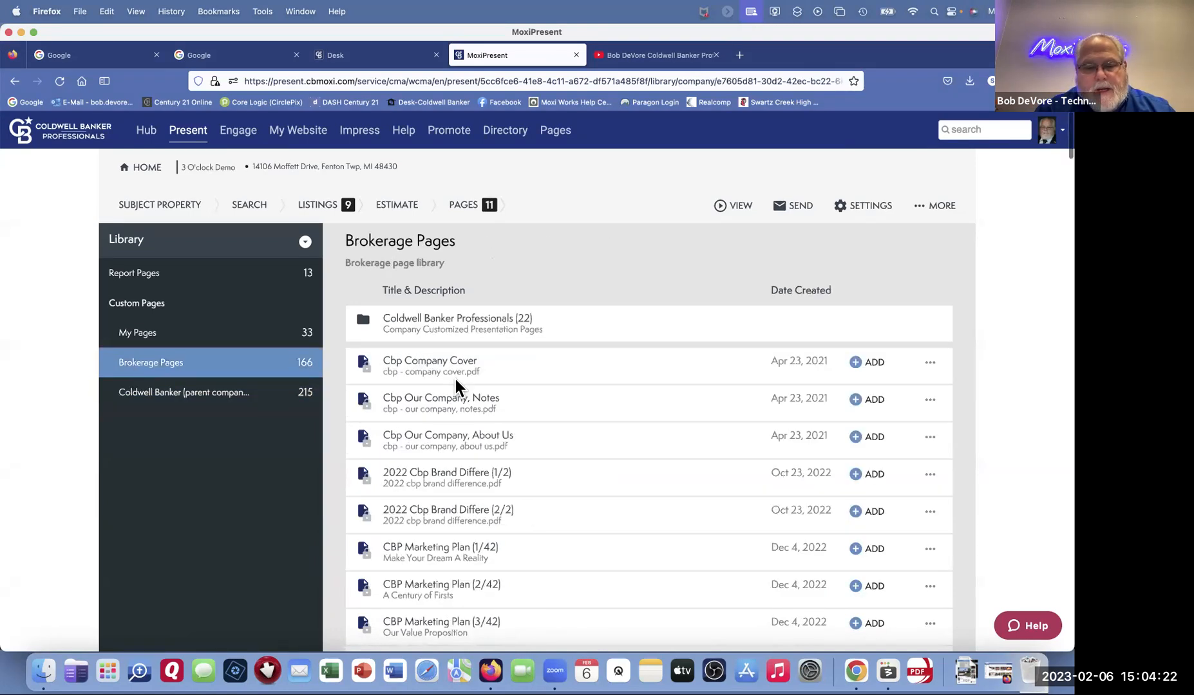
scroll(521, 452, "down", 6)
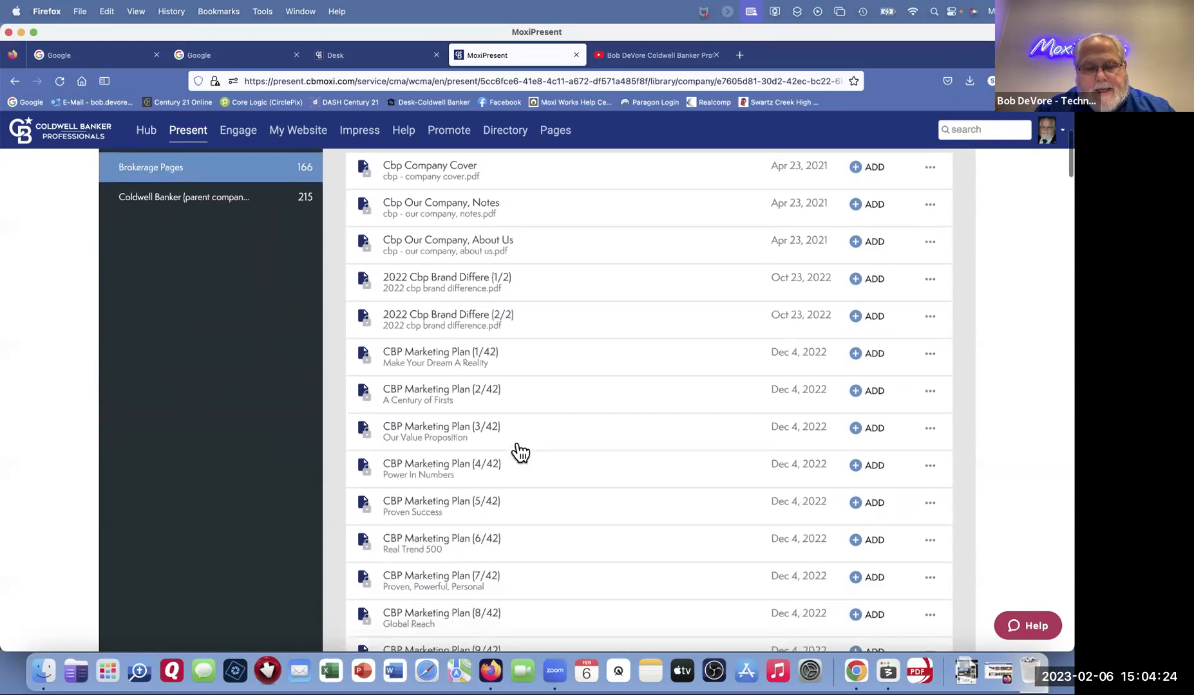
scroll(520, 453, "down", 6)
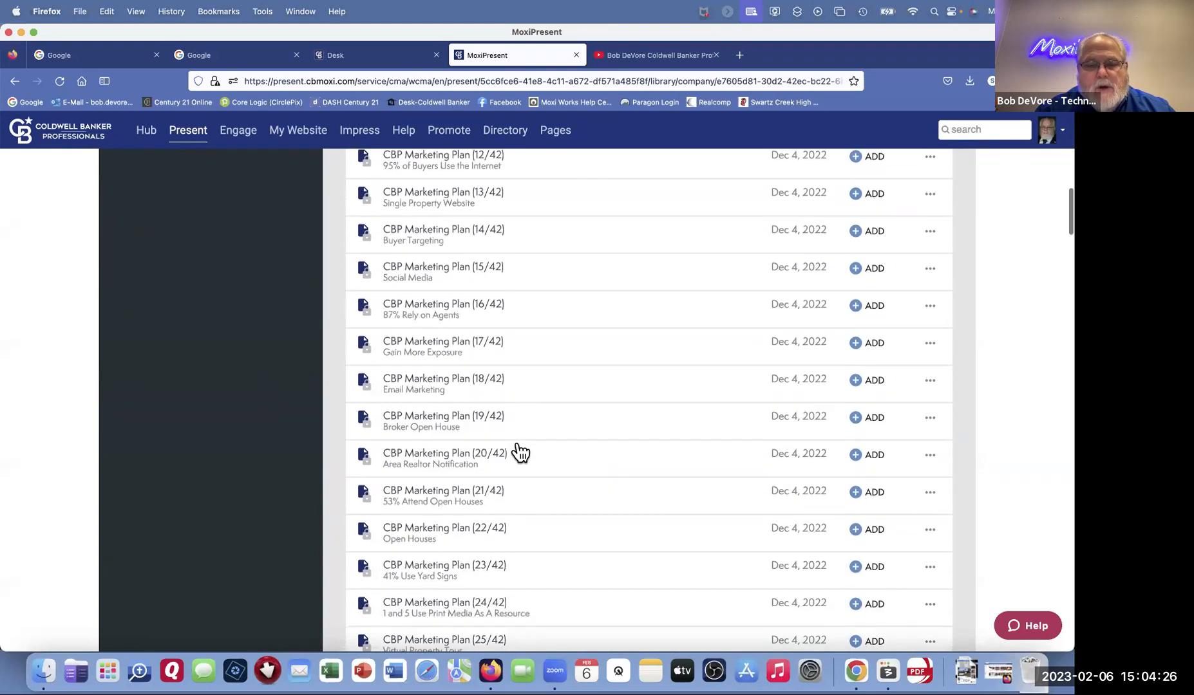
left_click(428, 344)
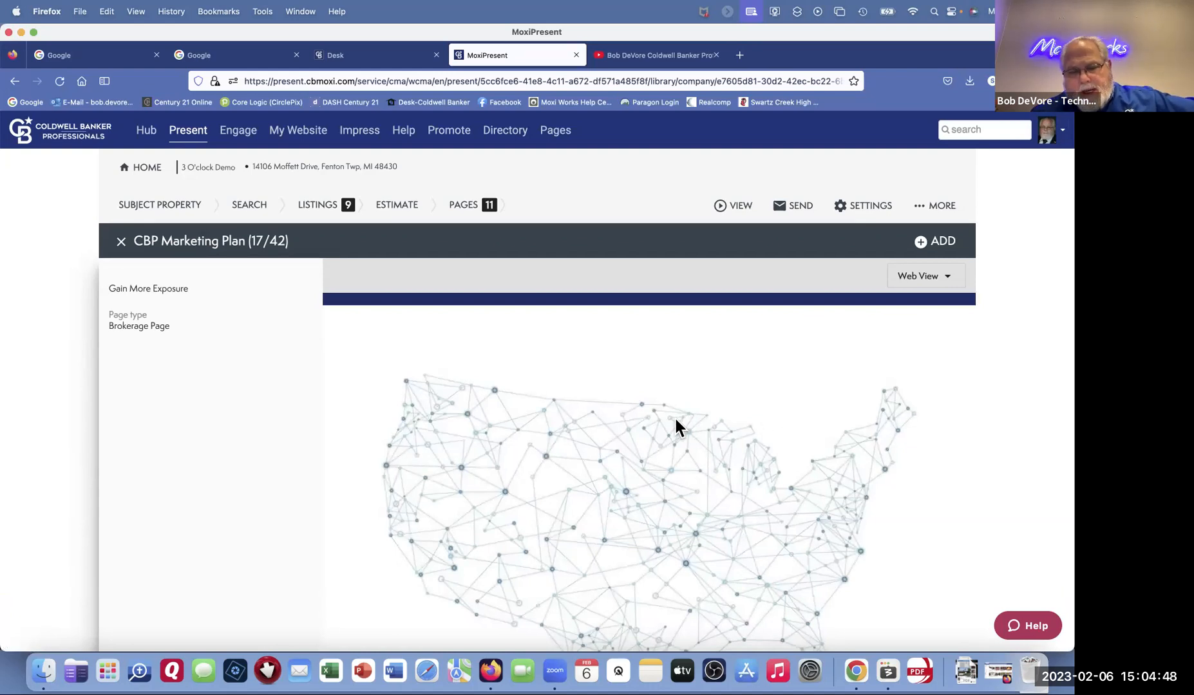
scroll(676, 419, "down", 10)
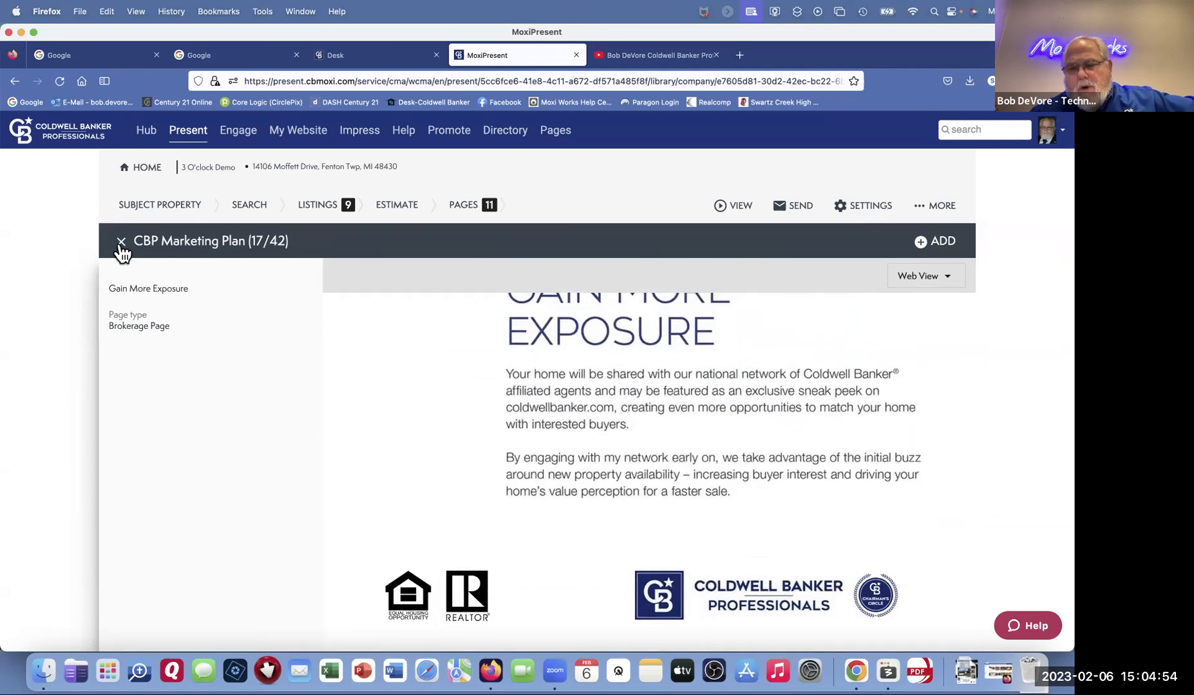
left_click(922, 244)
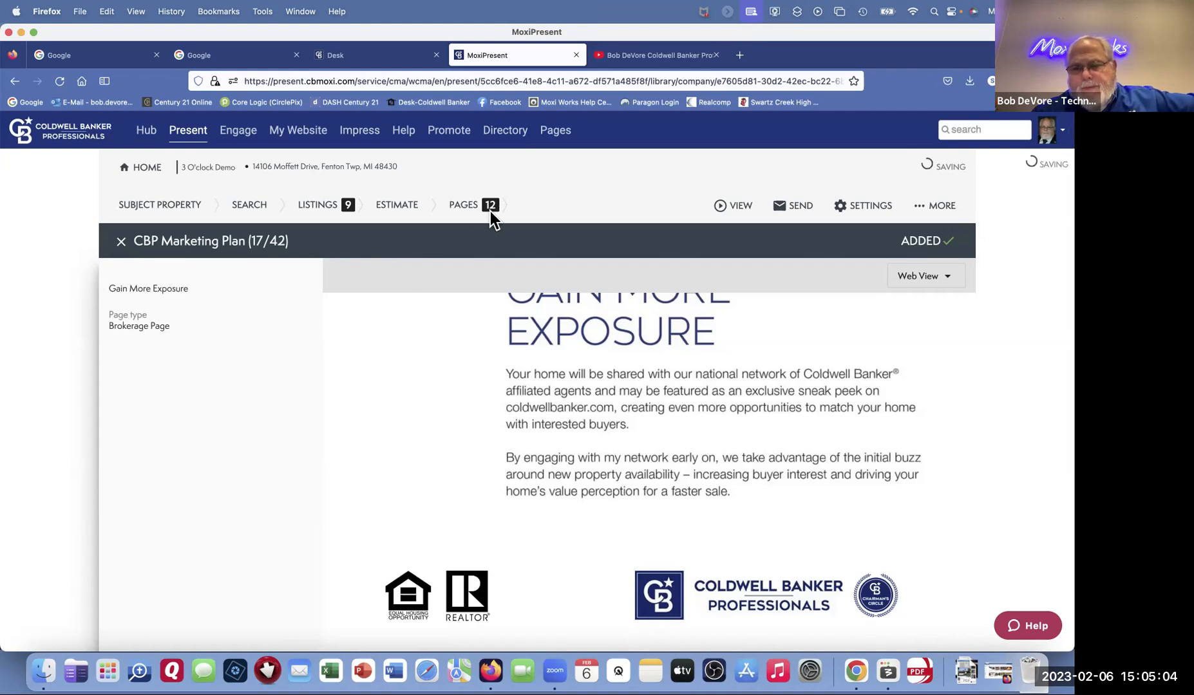
left_click(126, 249)
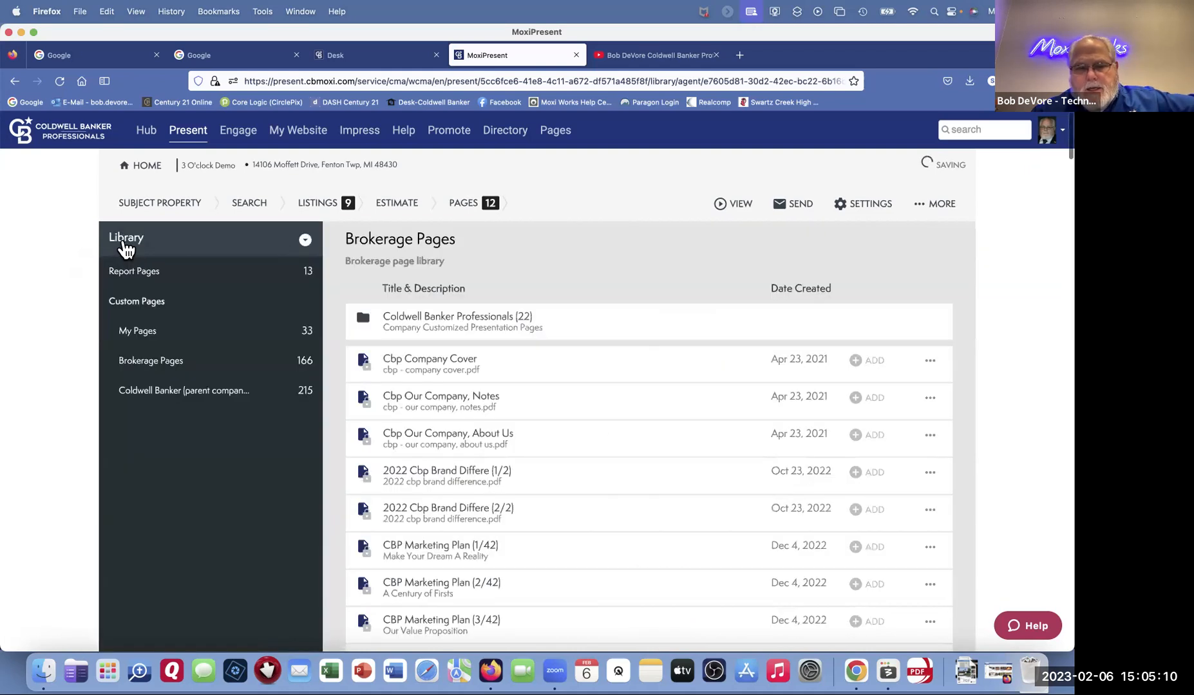
Step: Add the brokerage page CBP Marketing Plan (29/42) to the presentation after previewing it, and return to the presentation's page list
scroll(531, 448, "down", 1)
scroll(531, 448, "down", 15)
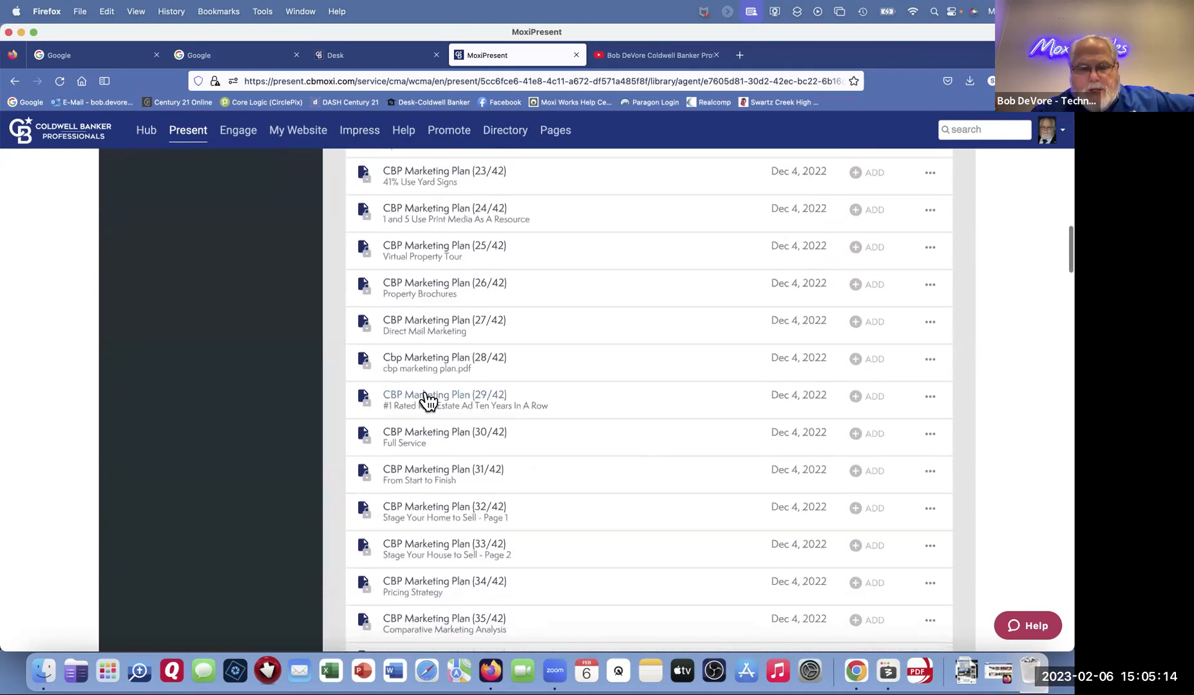
left_click(423, 399)
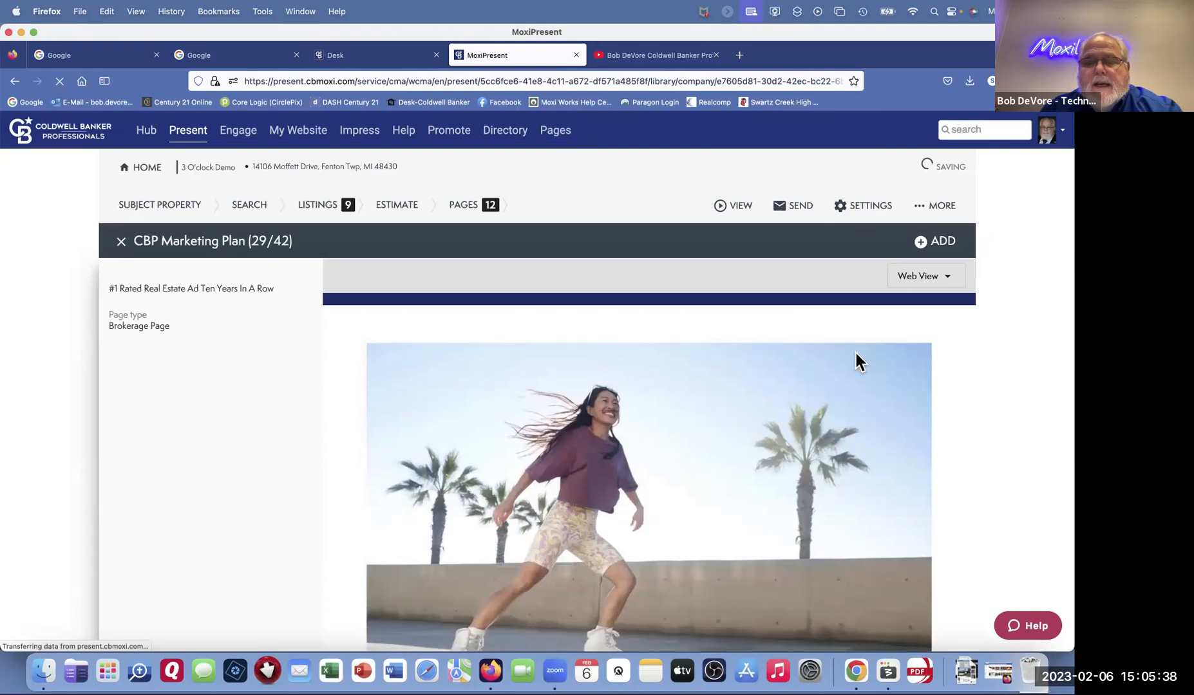
scroll(856, 353, "down", 5)
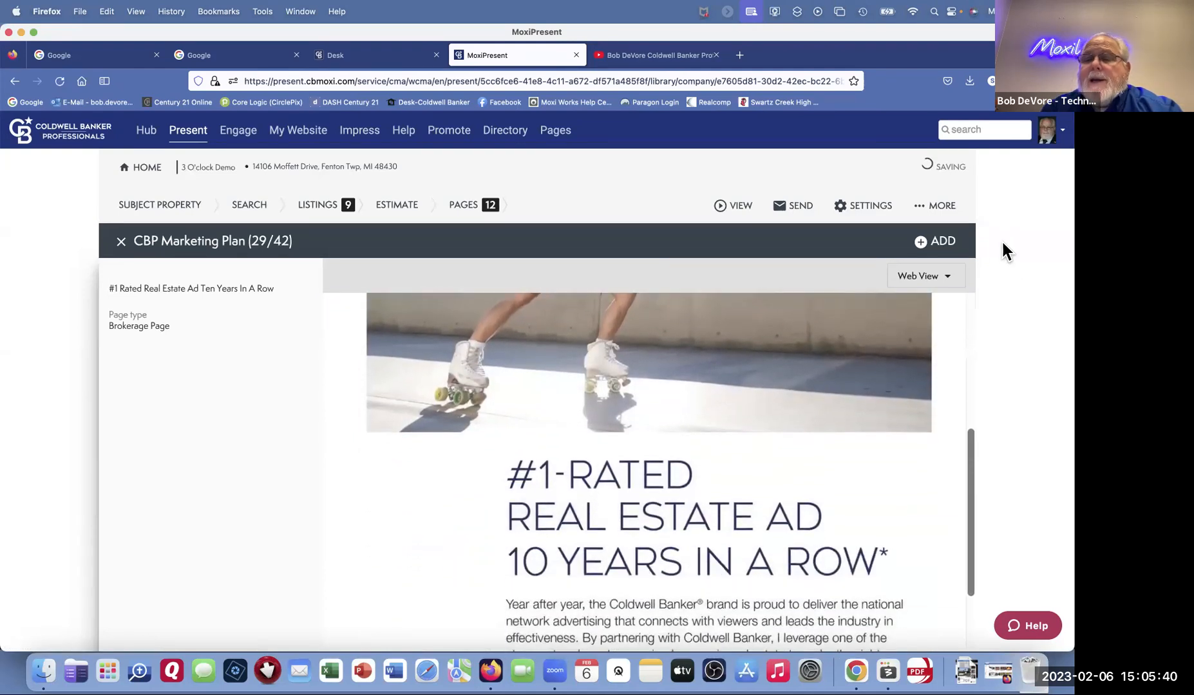
left_click(938, 243)
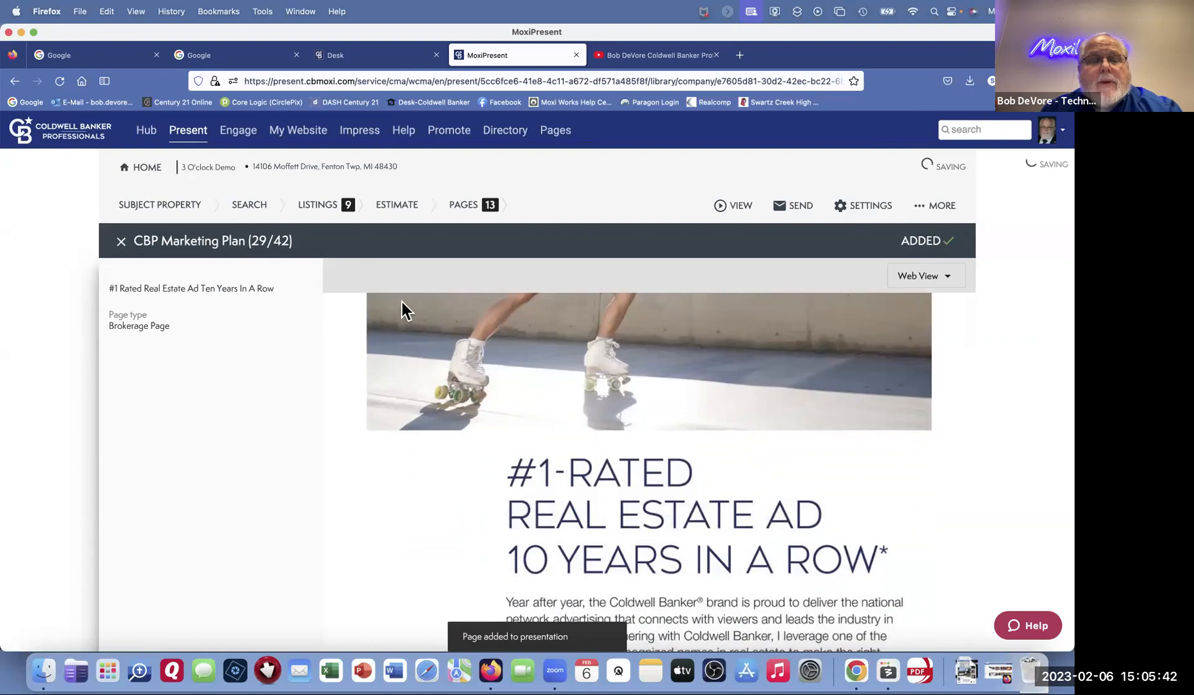
left_click(120, 242)
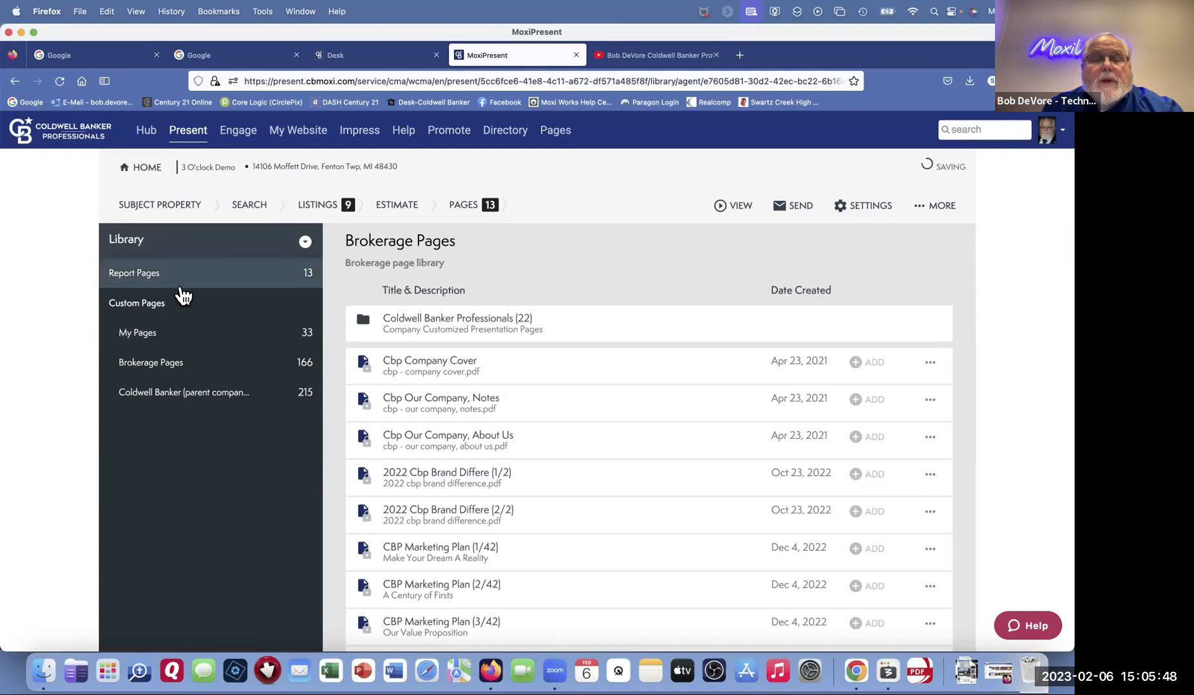
left_click(465, 207)
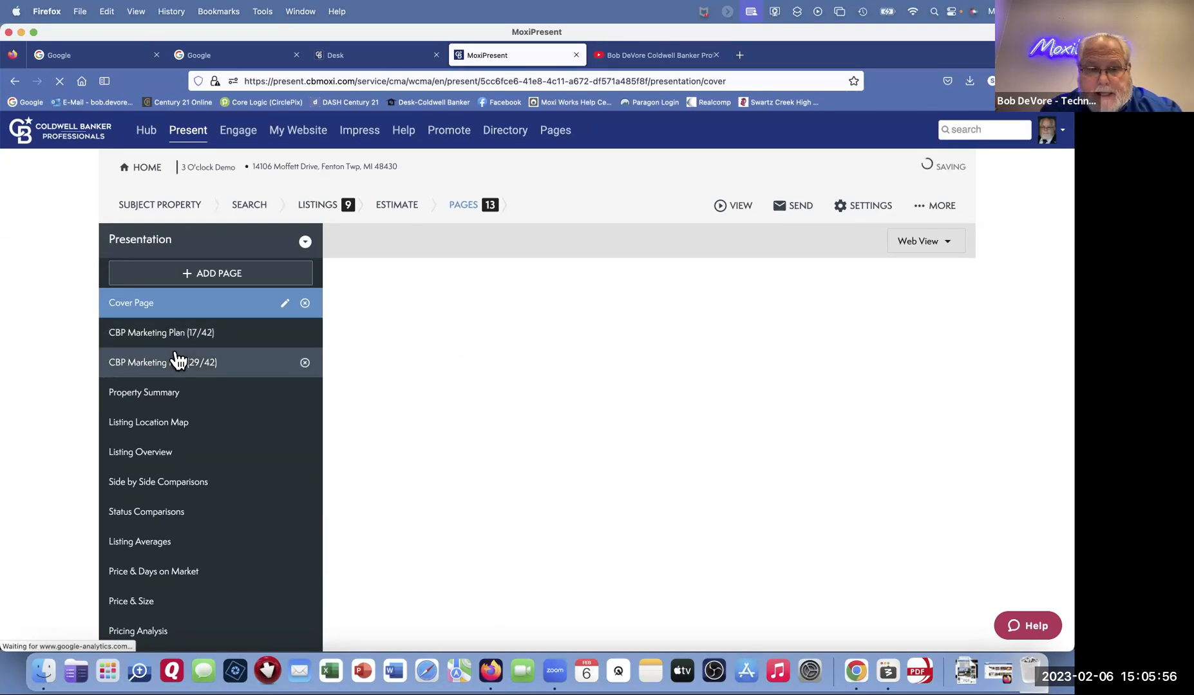
Step: Try to create a new presentation page by uploading the downloaded flyer PDF starting with 5cc6fce6, saved to My Pages
left_click(209, 275)
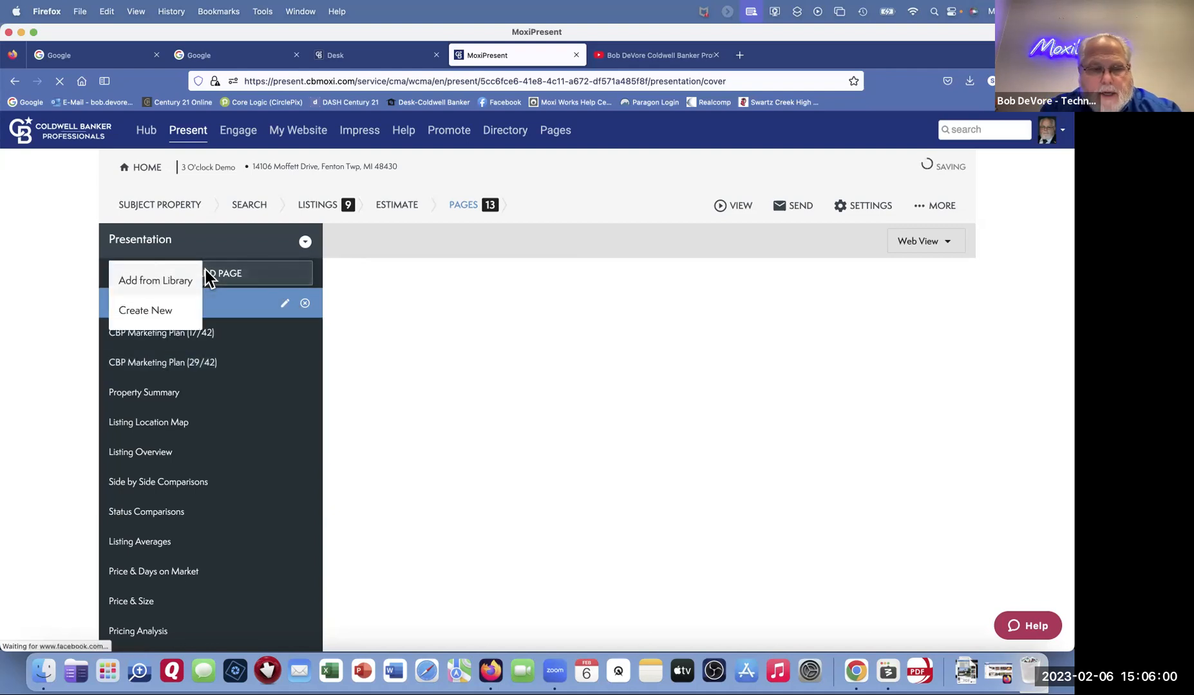
left_click(147, 311)
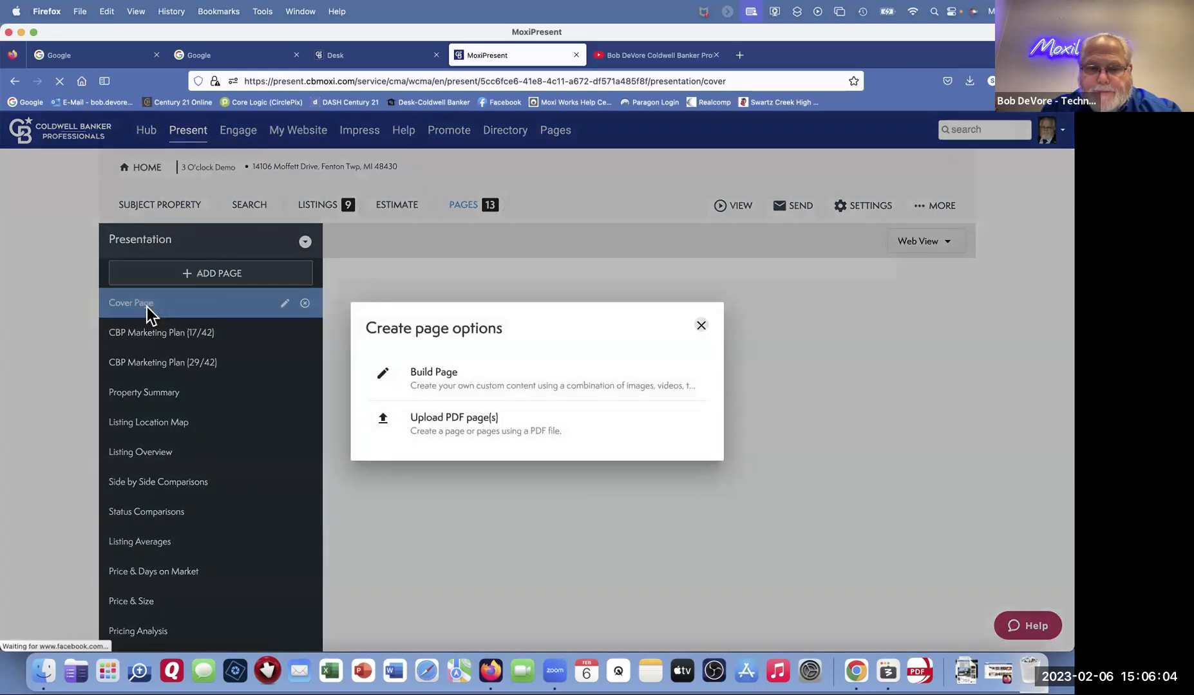
left_click(473, 425)
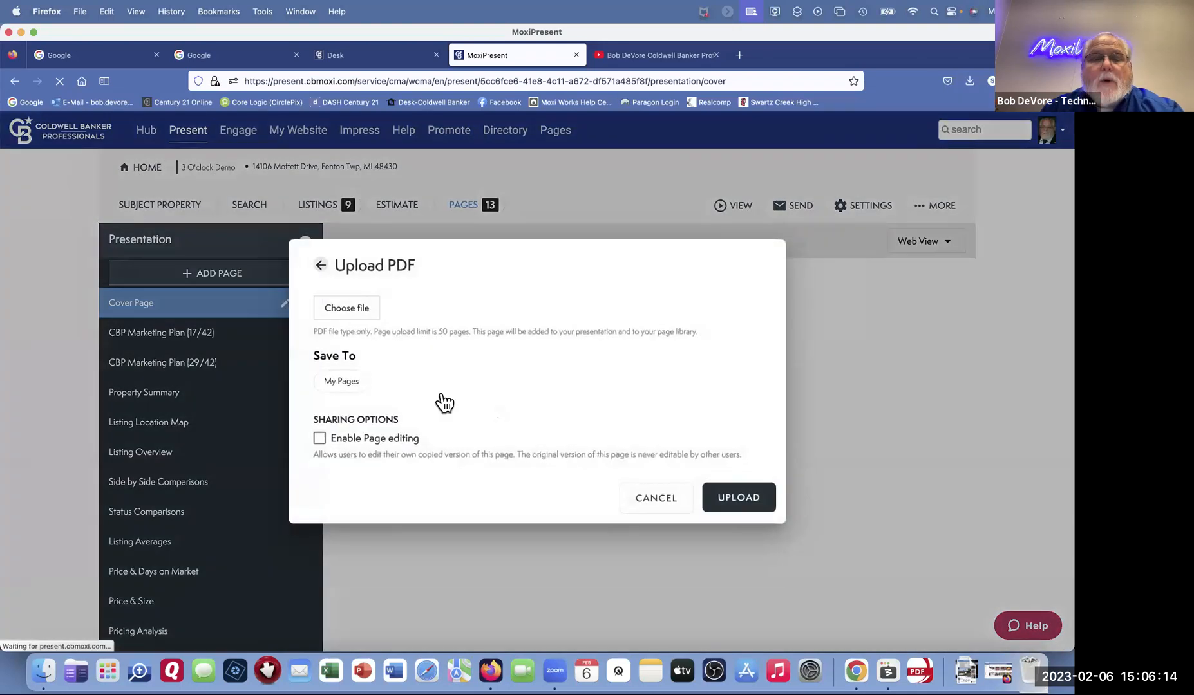
left_click(358, 310)
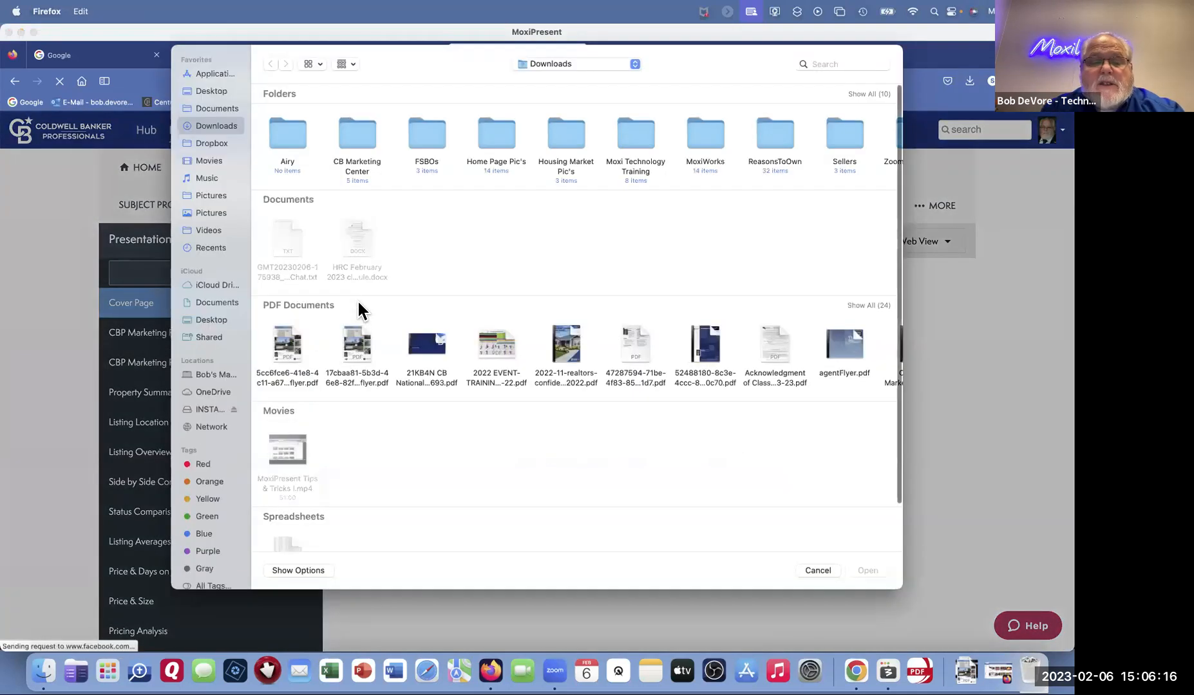
left_click(284, 344)
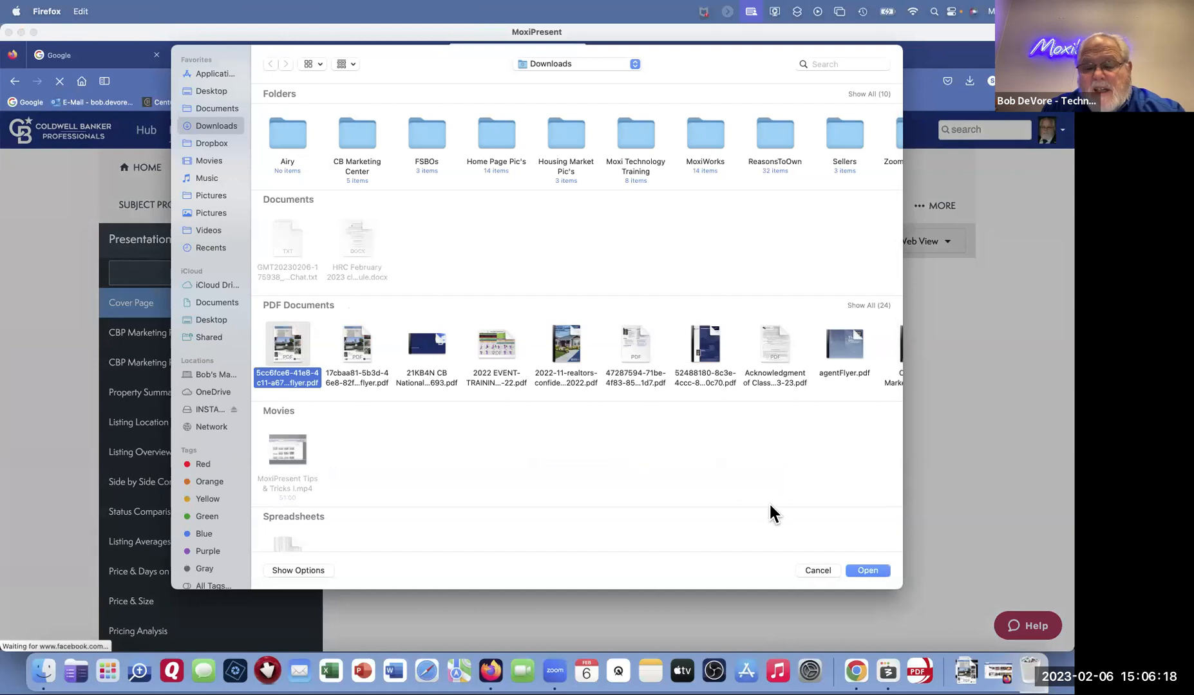
left_click(862, 570)
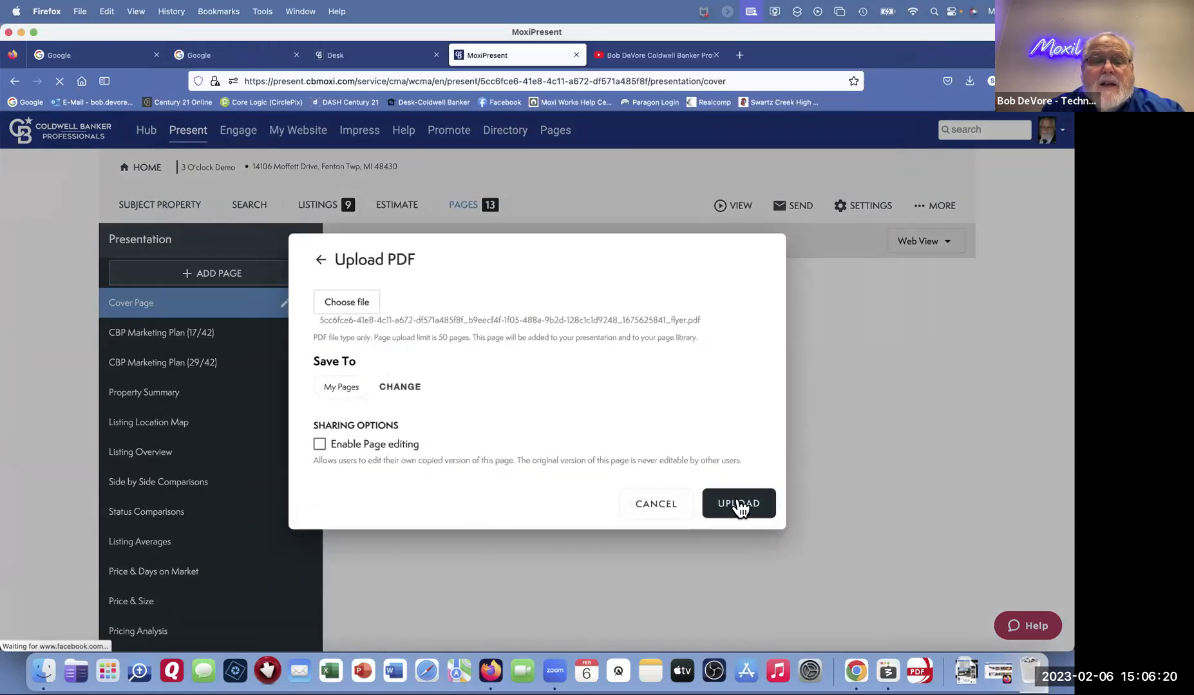
left_click(739, 505)
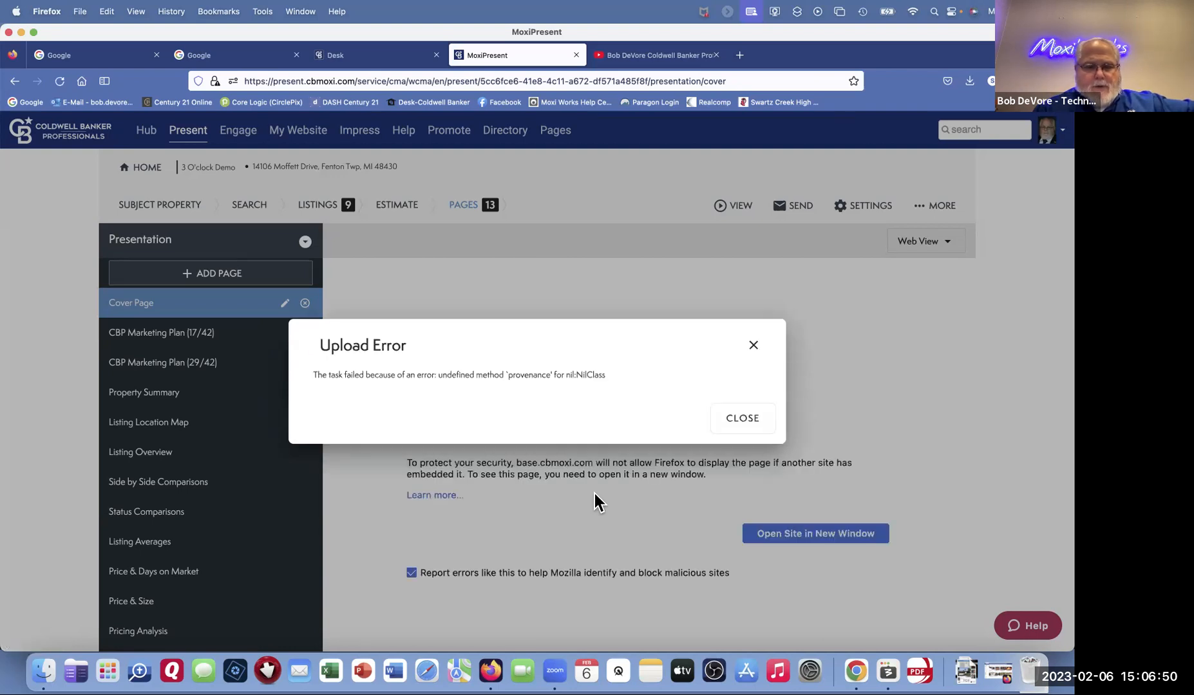
left_click(740, 427)
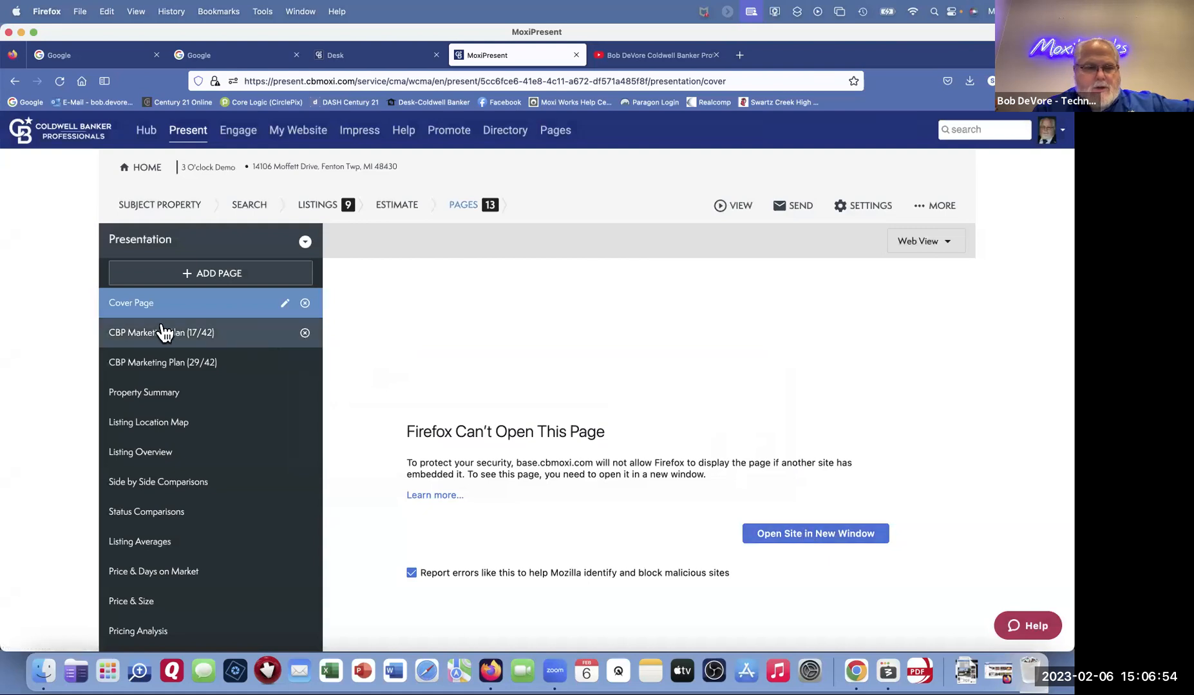
Step: Try to create a new presentation page by uploading the flyer PDF starting with 17cbaa81 from the Downloads folder
left_click(195, 276)
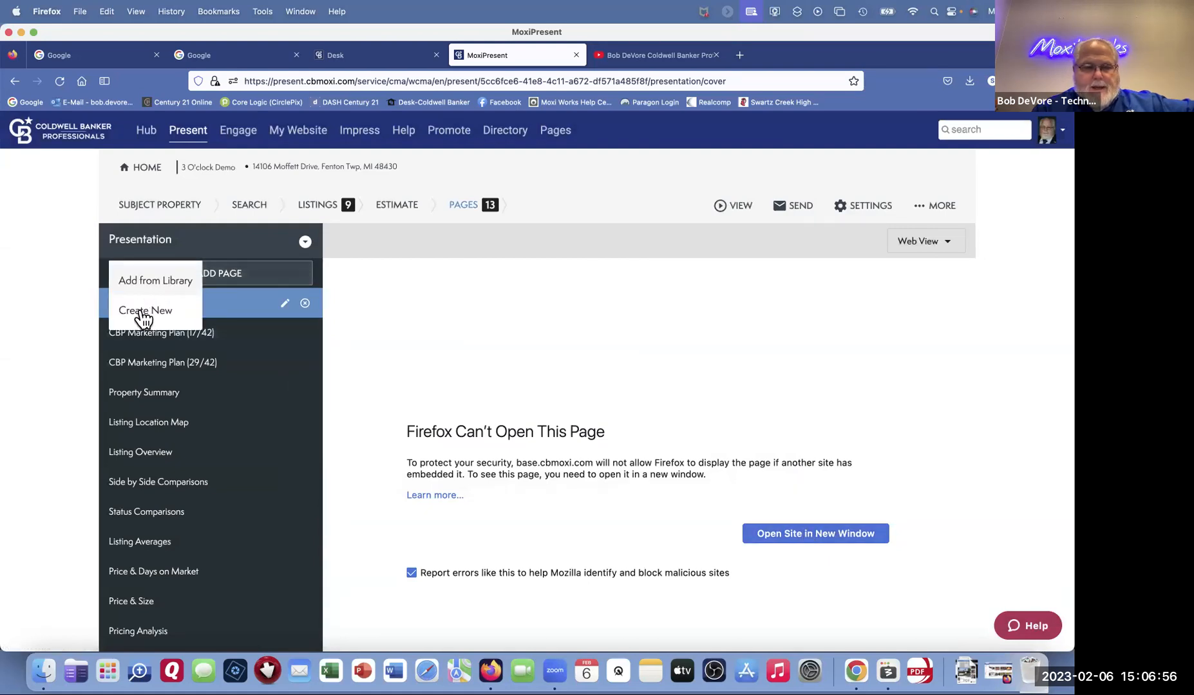
left_click(144, 313)
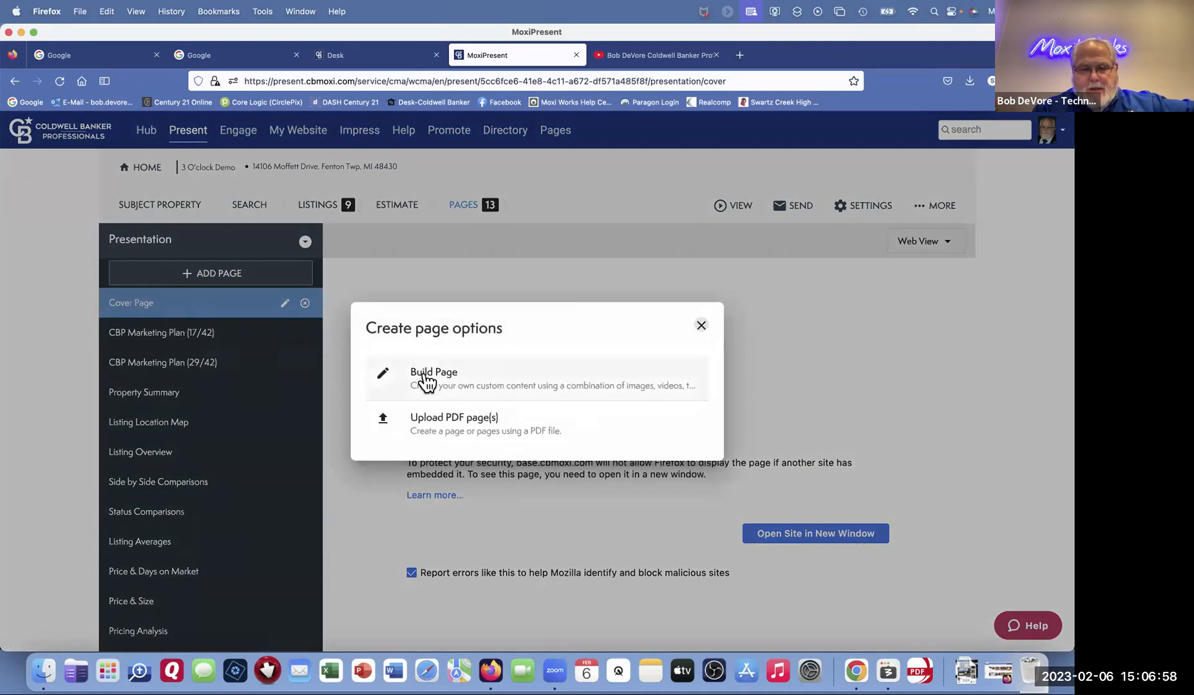
left_click(474, 426)
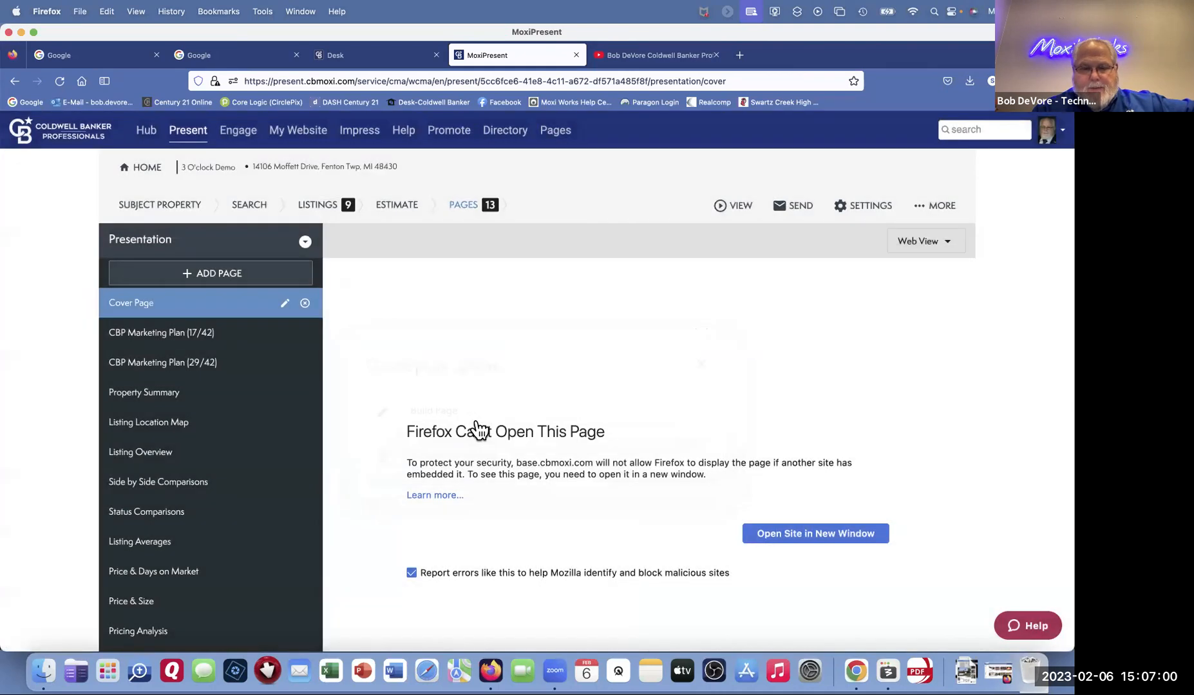
left_click(351, 309)
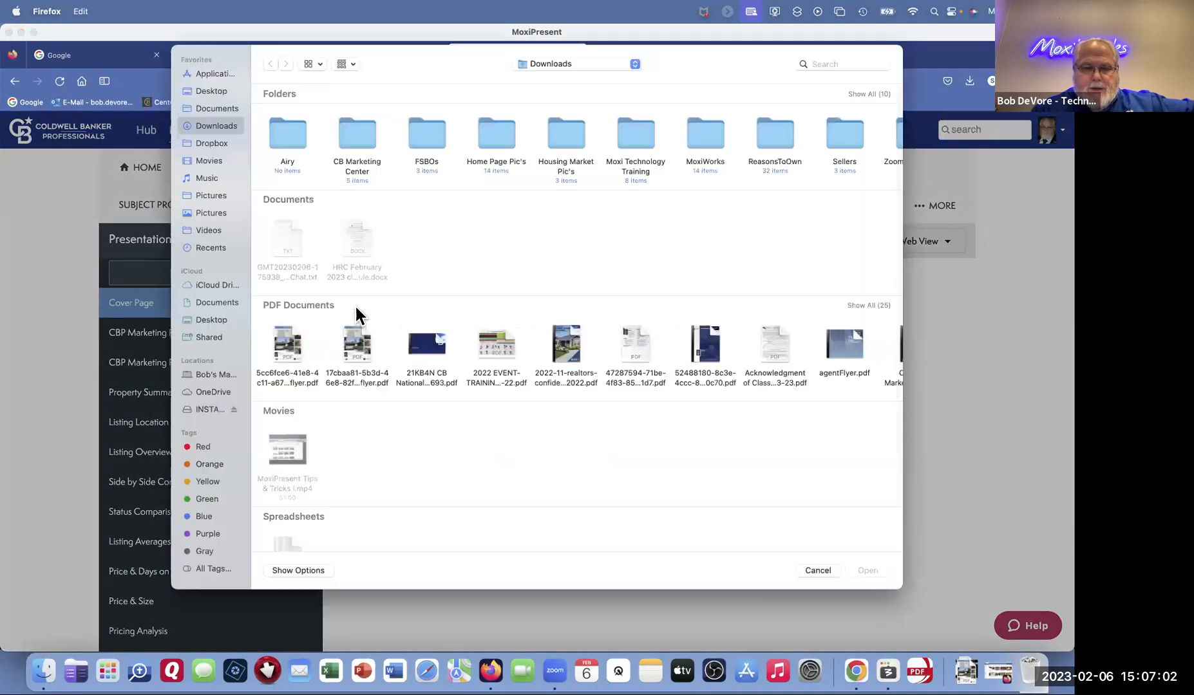
left_click(365, 372)
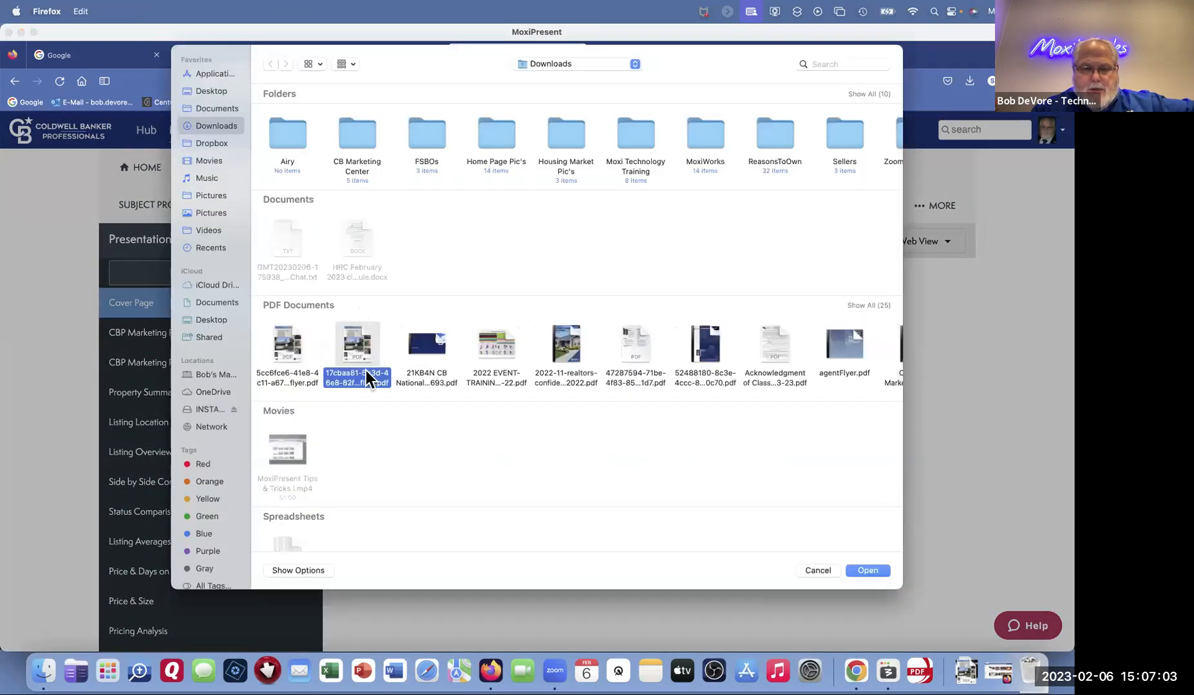
left_click(857, 569)
left_click(735, 501)
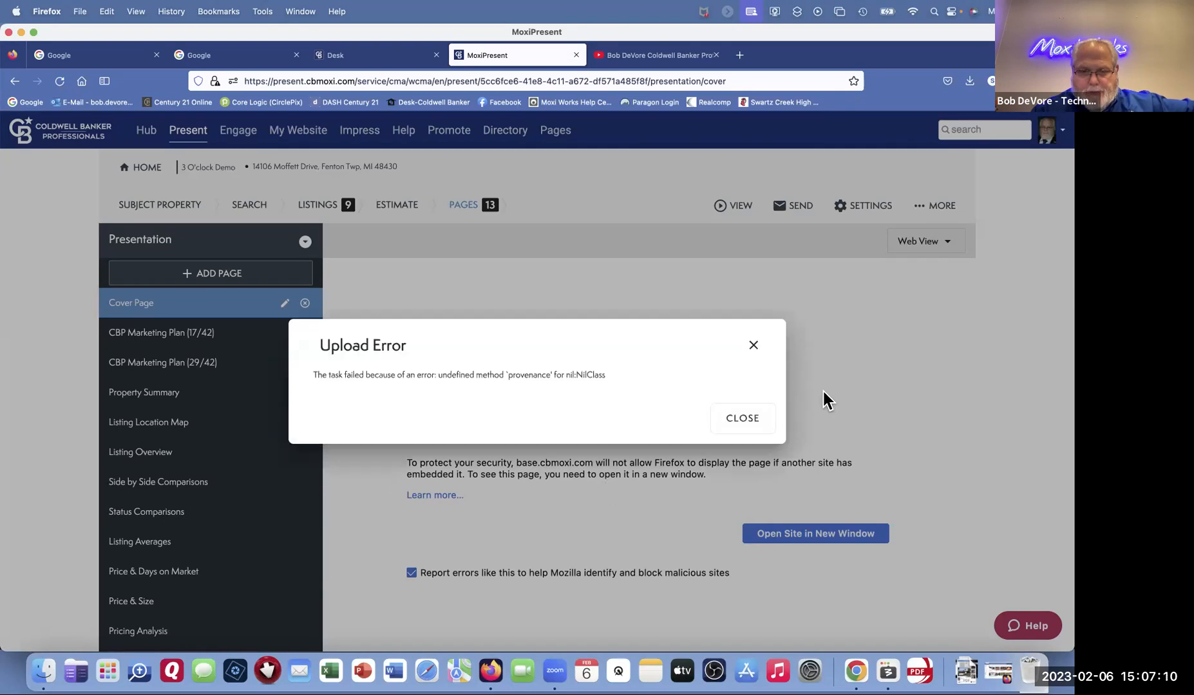
Step: Dismiss the upload error, reload the presentation page, and switch the Wi-Fi connection to Verizon-M2100-6F28
left_click(749, 420)
left_click(59, 81)
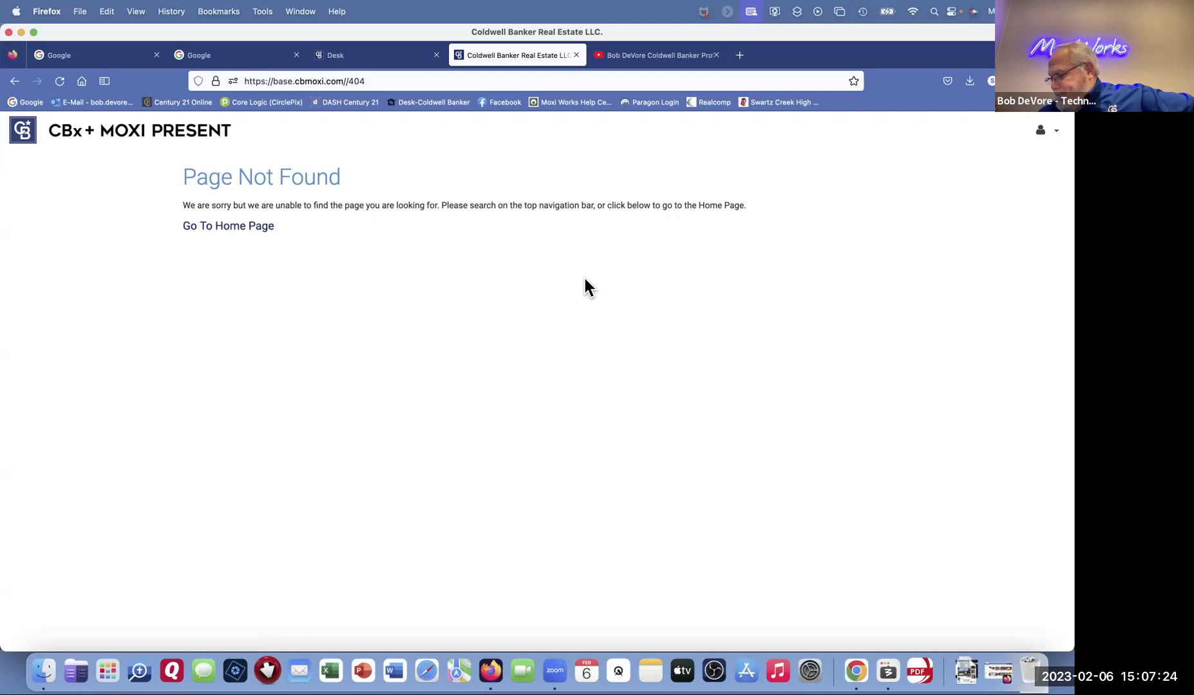
left_click(913, 11)
left_click(794, 159)
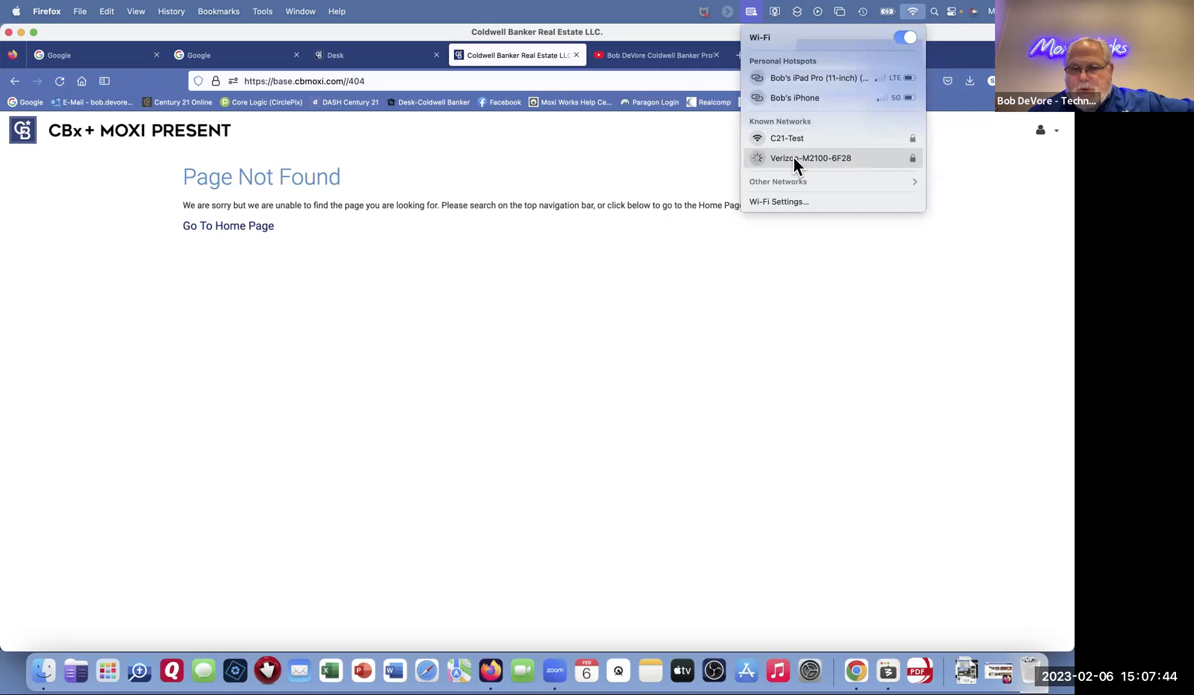
left_click(635, 9)
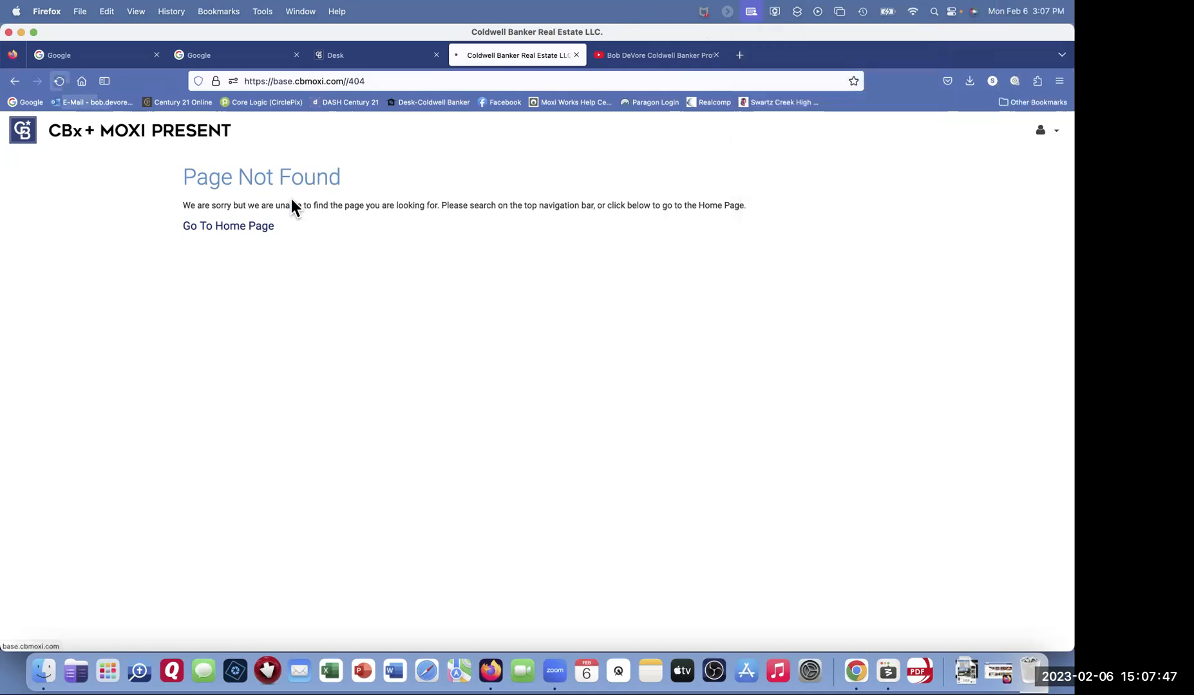
Step: Close the broken MoxiPresent tab and try to reopen Present through MoxiWorks from the Desk page
left_click(576, 55)
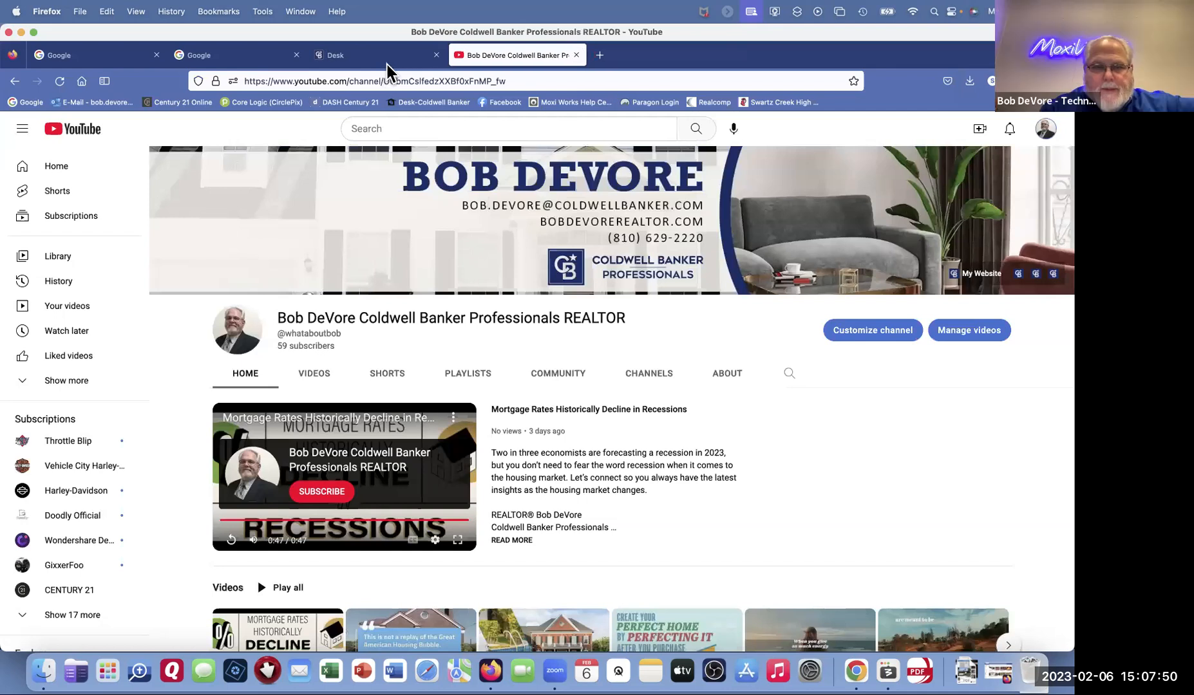
left_click(386, 62)
left_click(630, 414)
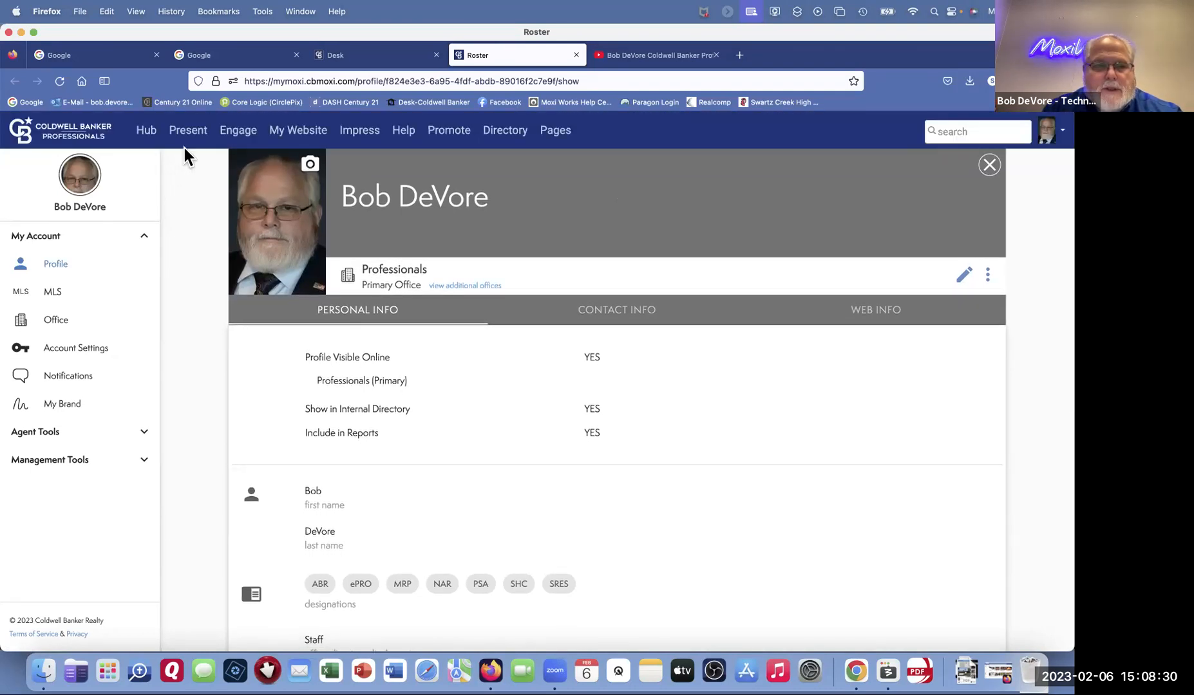
left_click(194, 132)
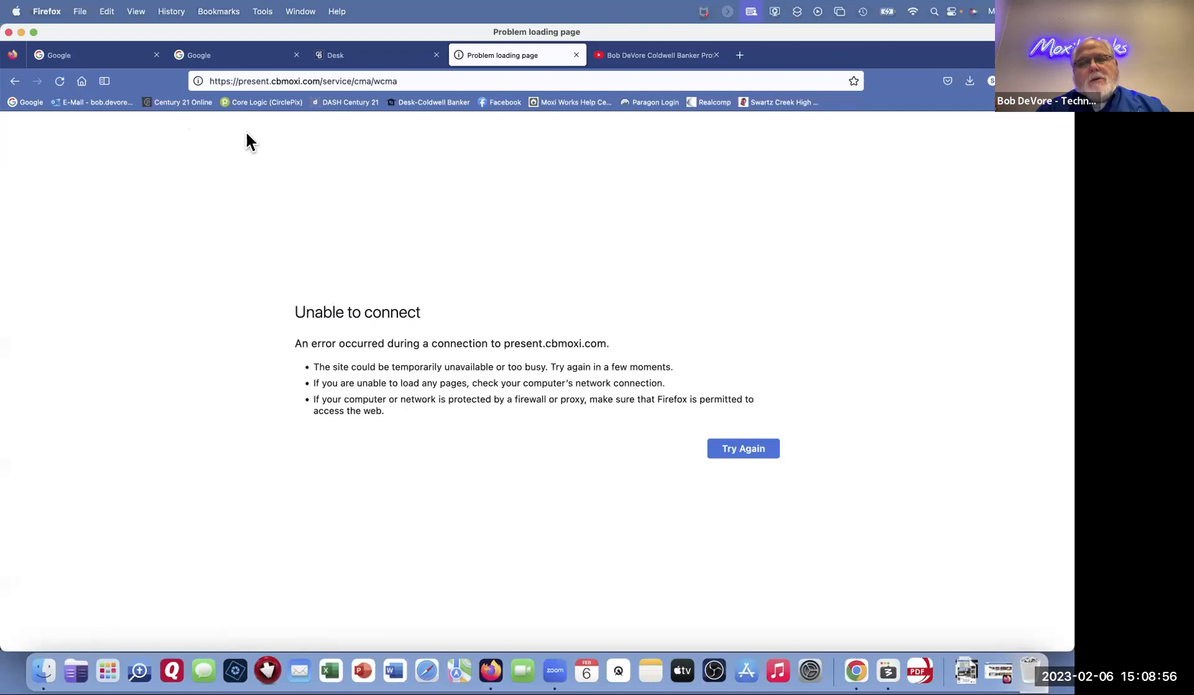
left_click(59, 81)
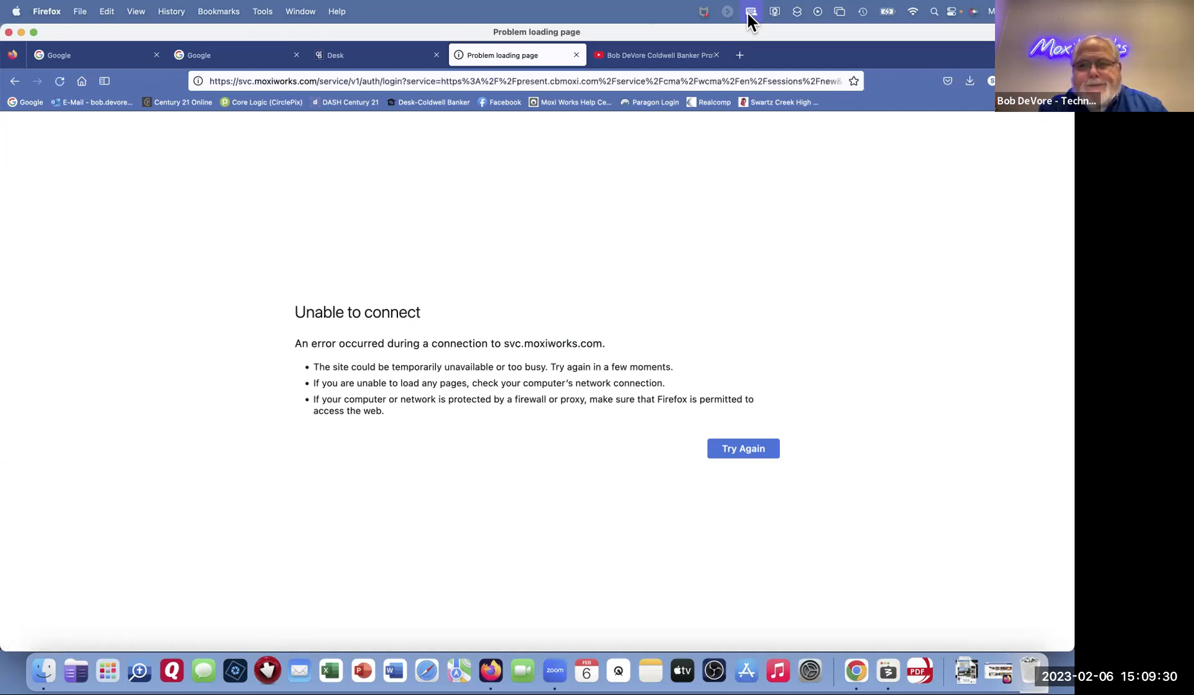
Step: Switch the Wi-Fi connection to the C21-Test network
left_click(912, 11)
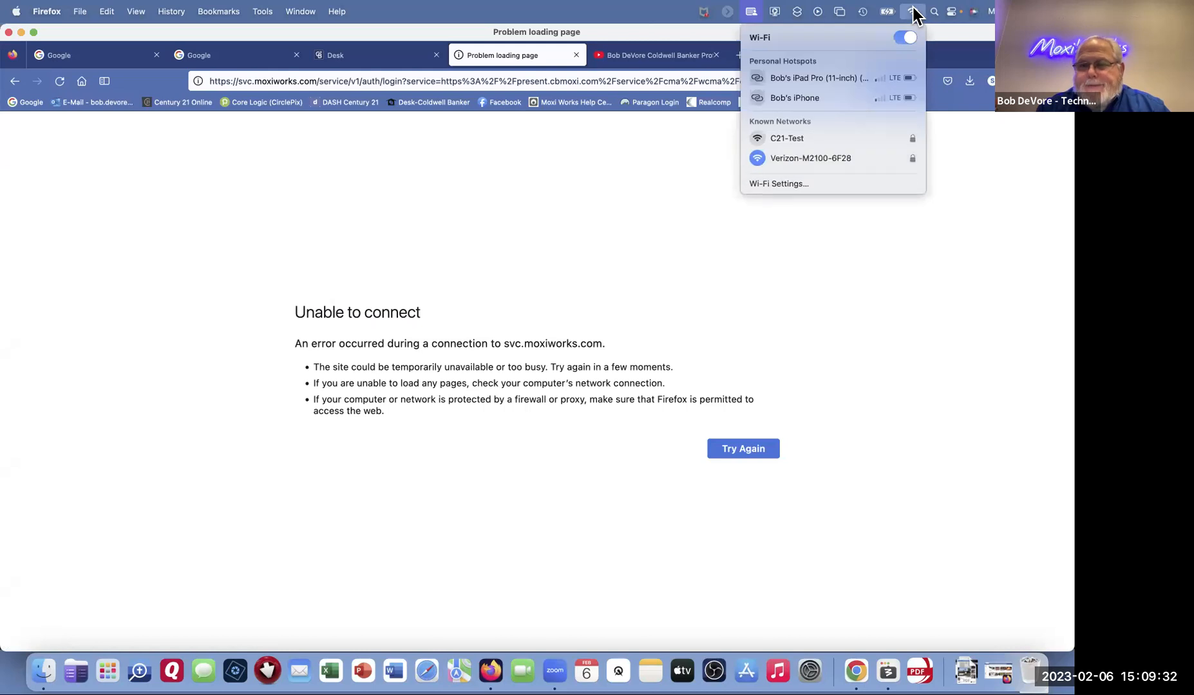
left_click(795, 139)
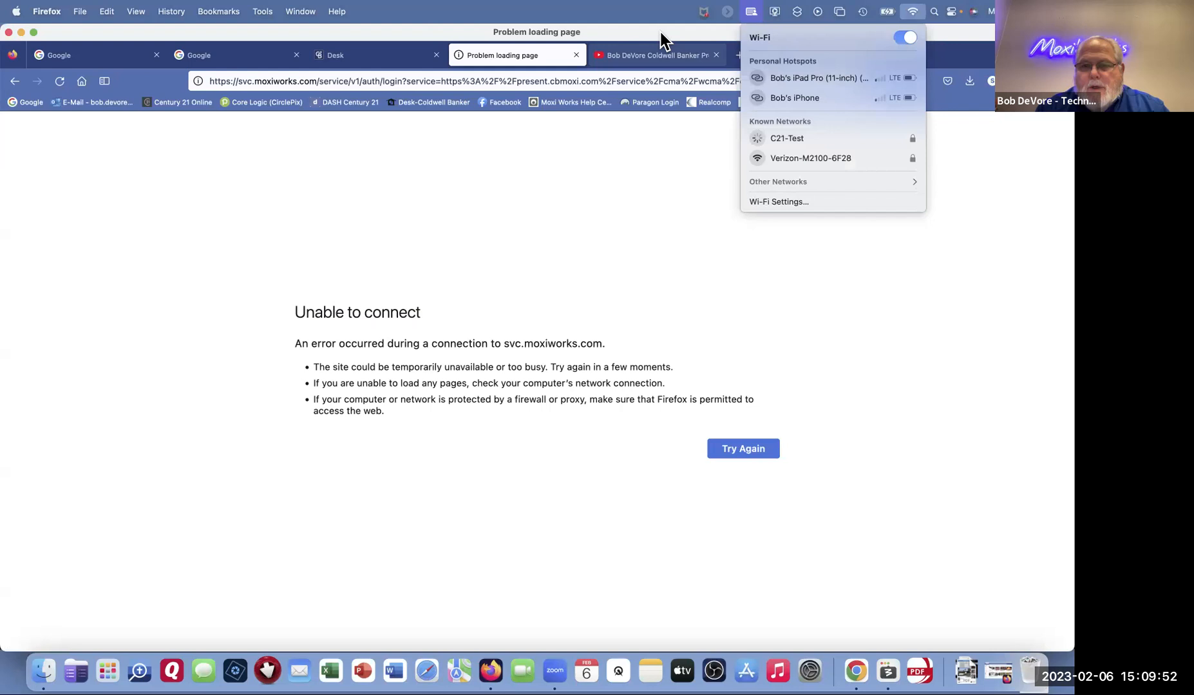
left_click(638, 11)
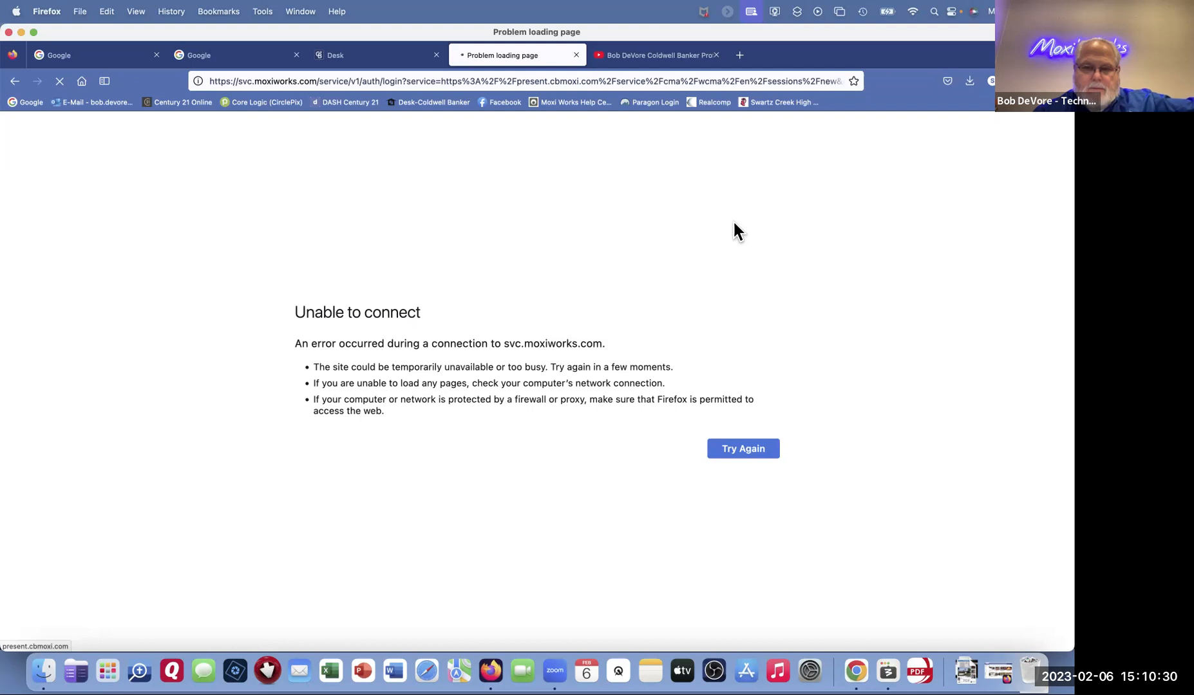
Step: Close the spare Google tab, the failed MoxiPresent tab and the YouTube channel tab
left_click(156, 56)
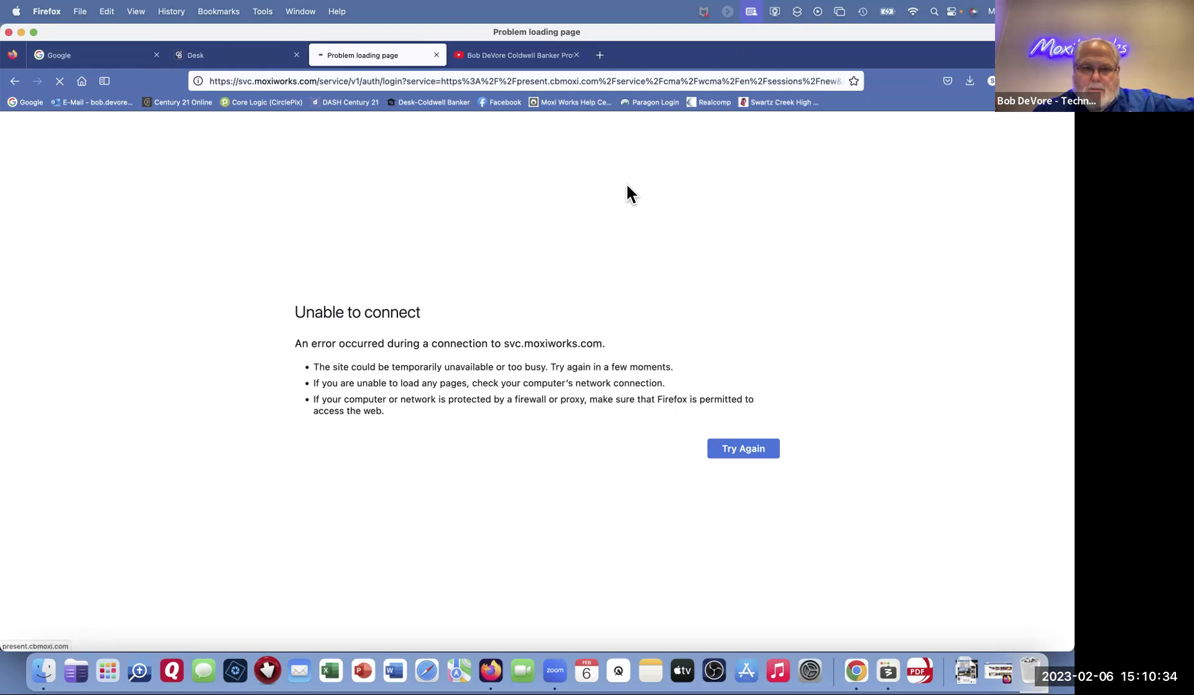
left_click(436, 55)
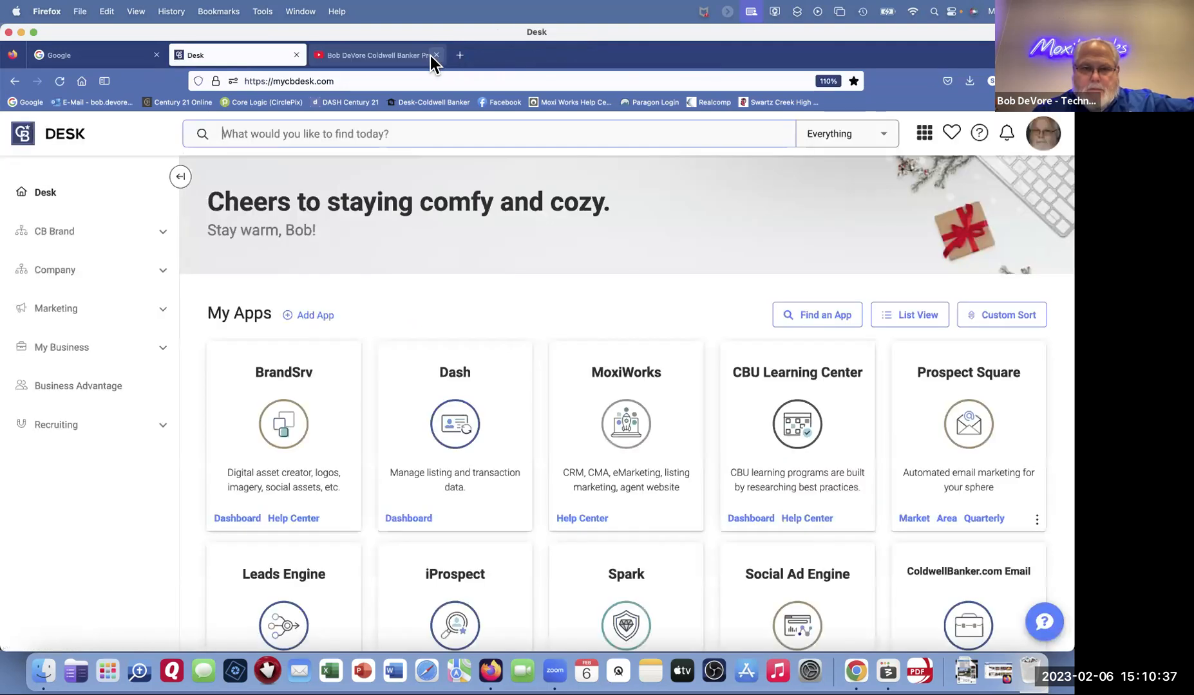
left_click(374, 55)
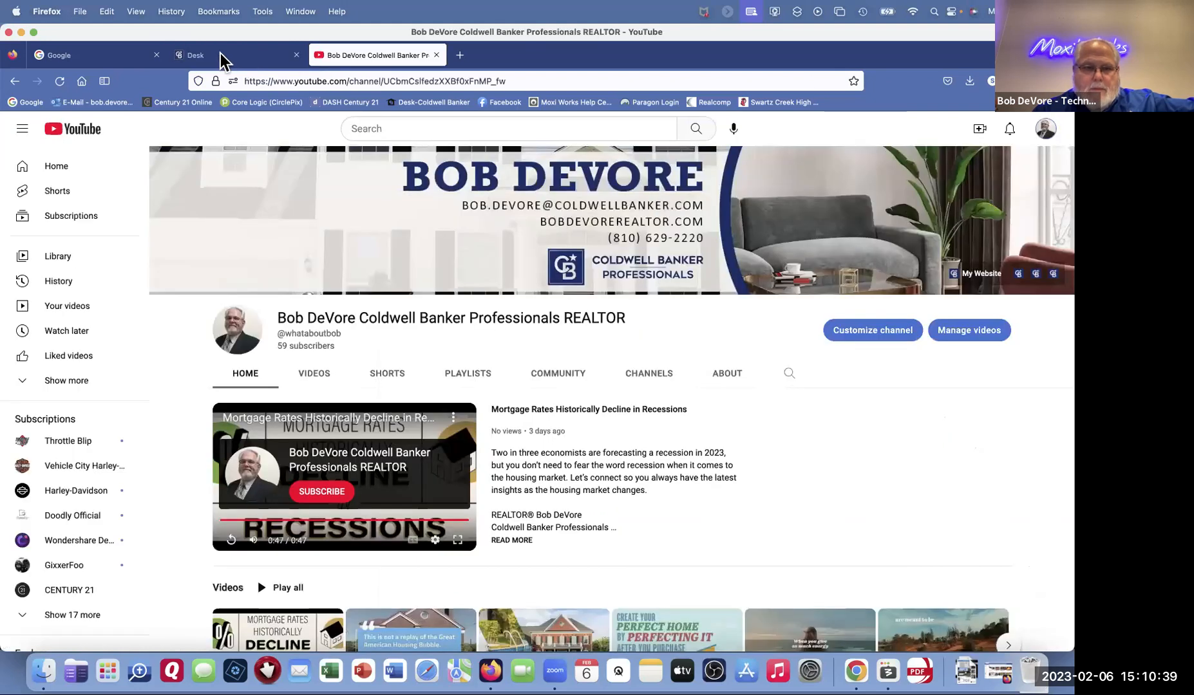
left_click(436, 56)
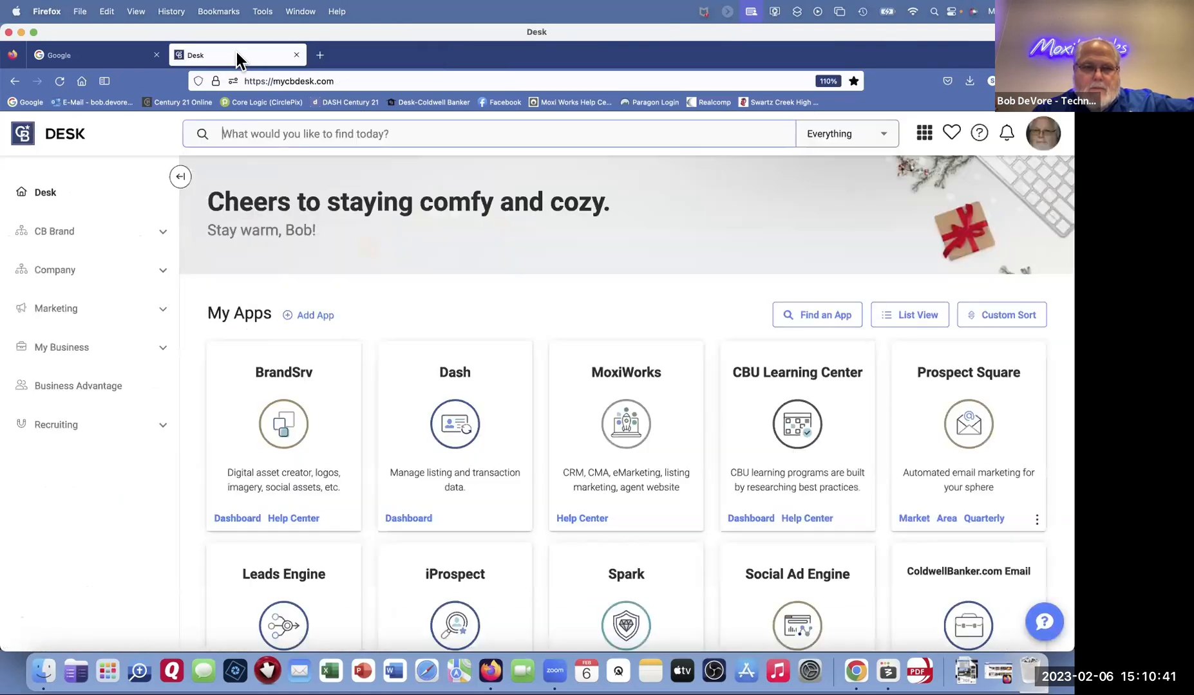
Step: Launch MoxiWorks from Desk and open the page list of the 3 O'clock Demo presentation in Present
left_click(624, 419)
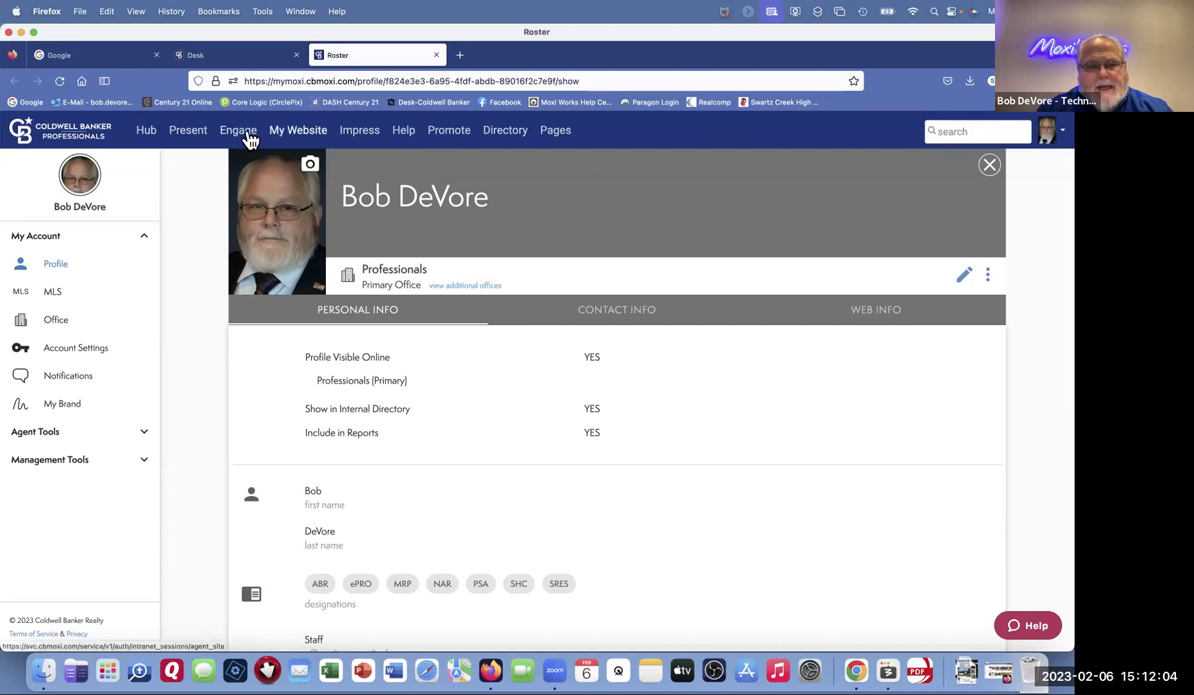
left_click(186, 132)
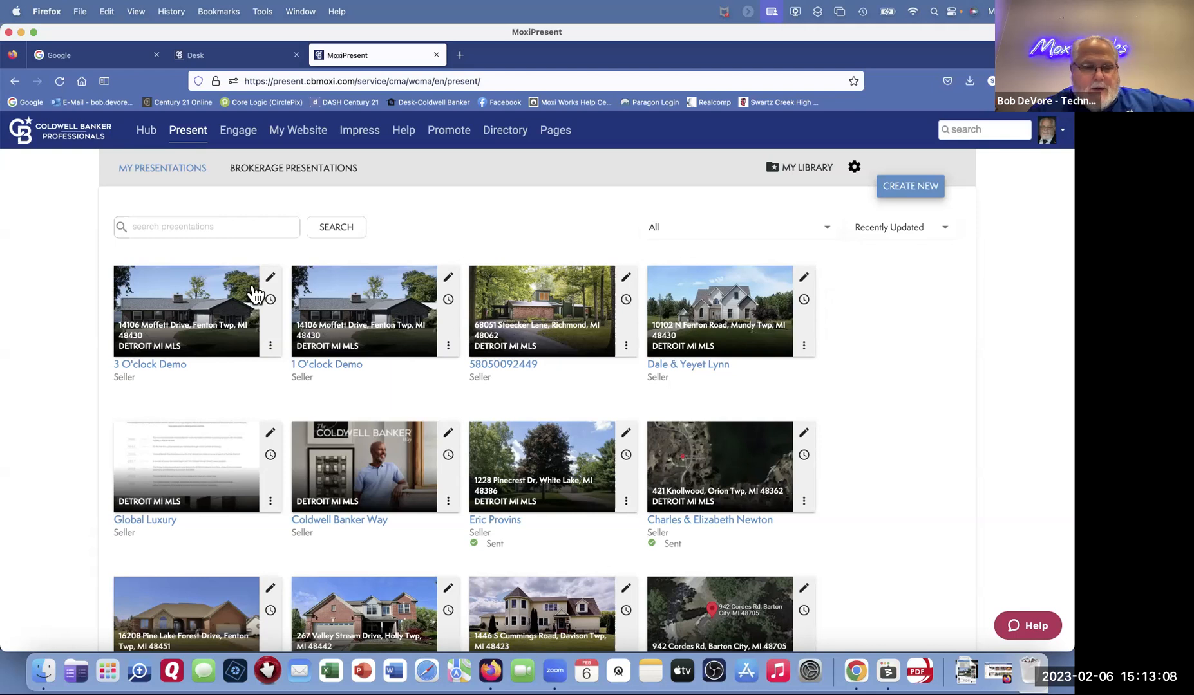
left_click(271, 277)
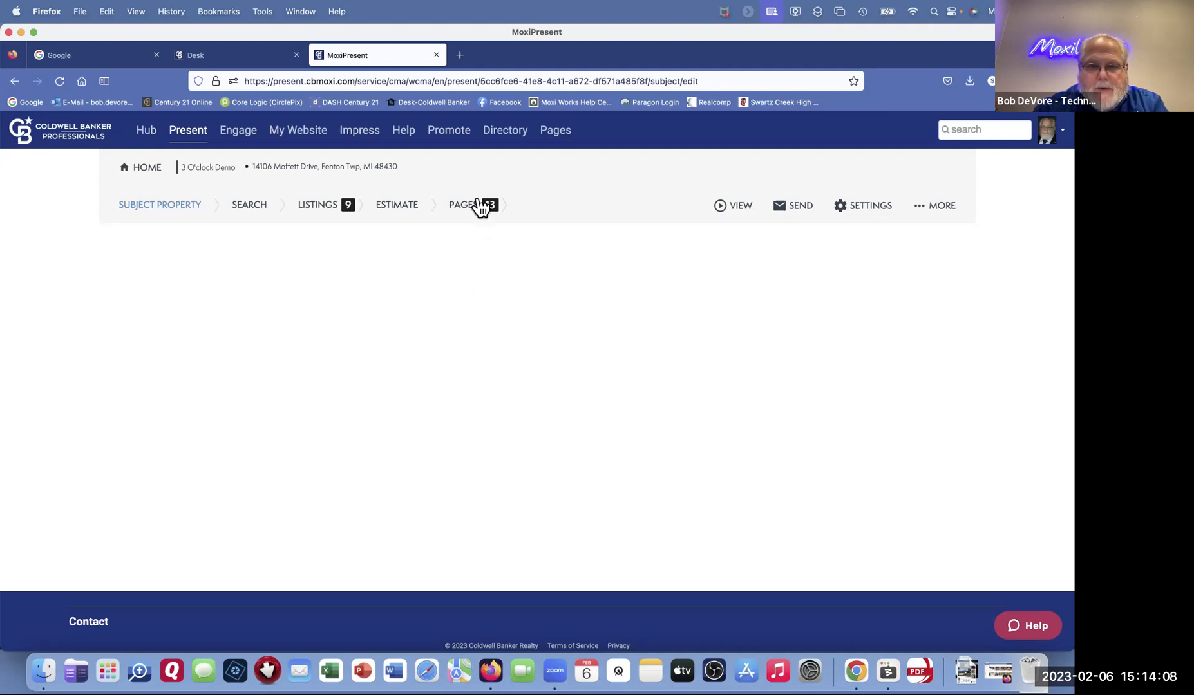
left_click(465, 205)
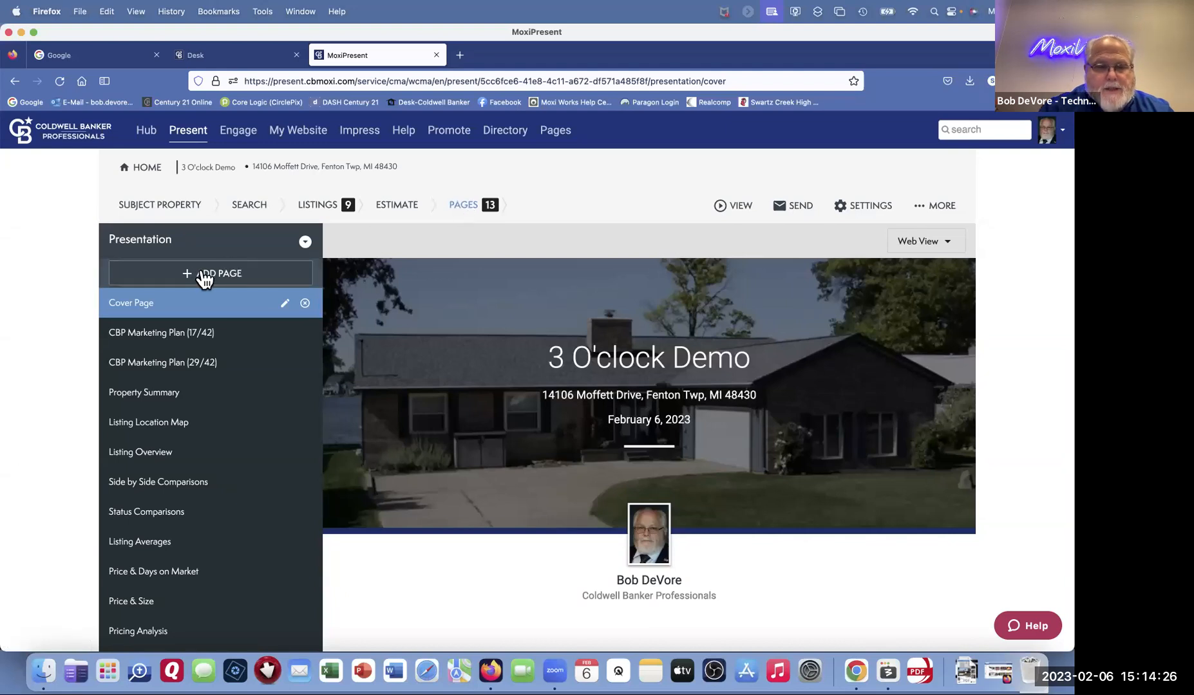
Step: Start creating a new presentation page from an uploaded PDF
left_click(206, 278)
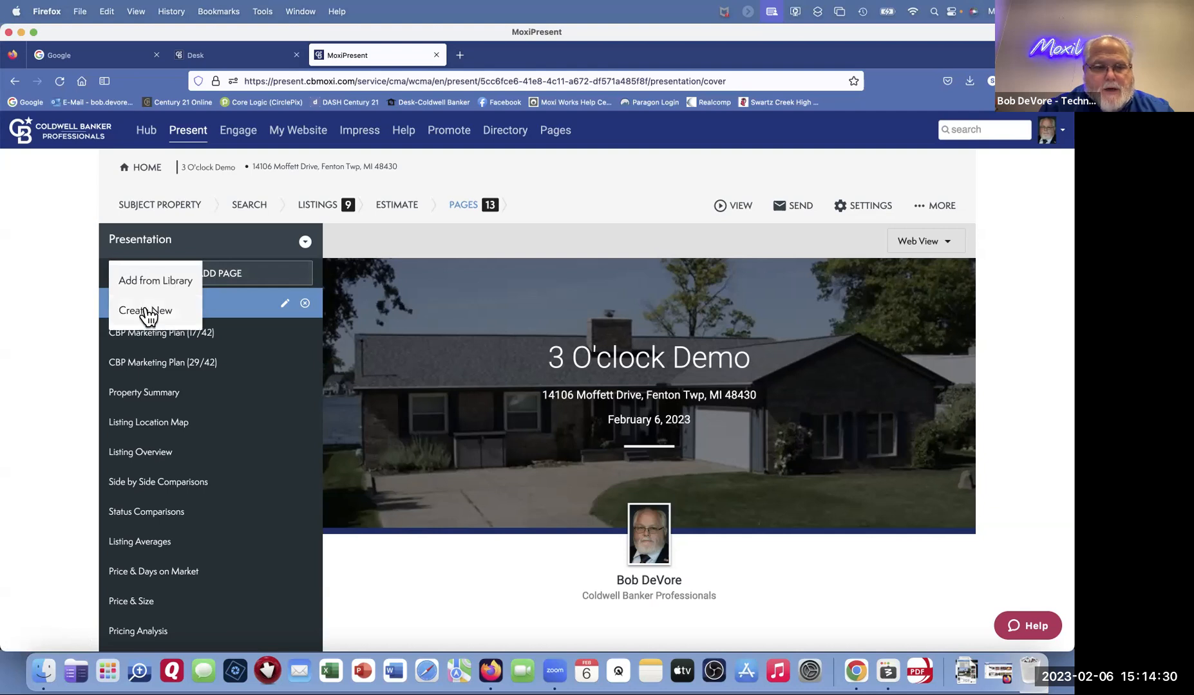
left_click(151, 316)
left_click(470, 425)
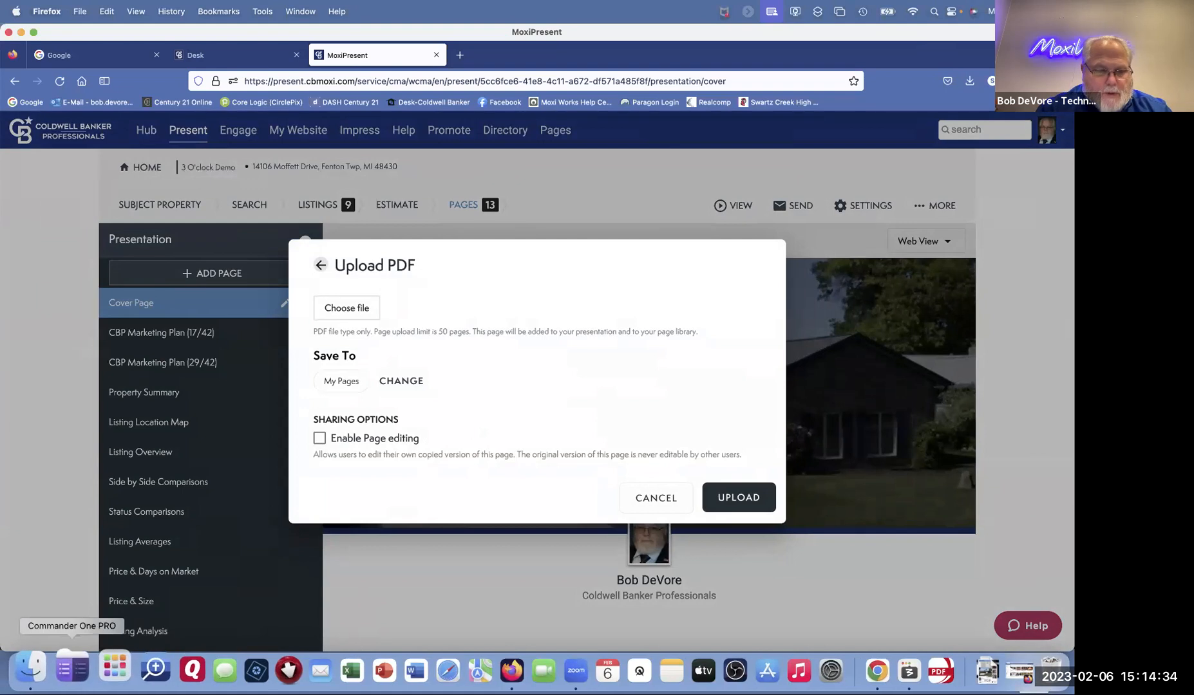
Step: In Finder, rename the downloaded flyer PDF starting with 5cc6fce6 to Welcome Home.pdf and close the Downloads window
left_click(44, 670)
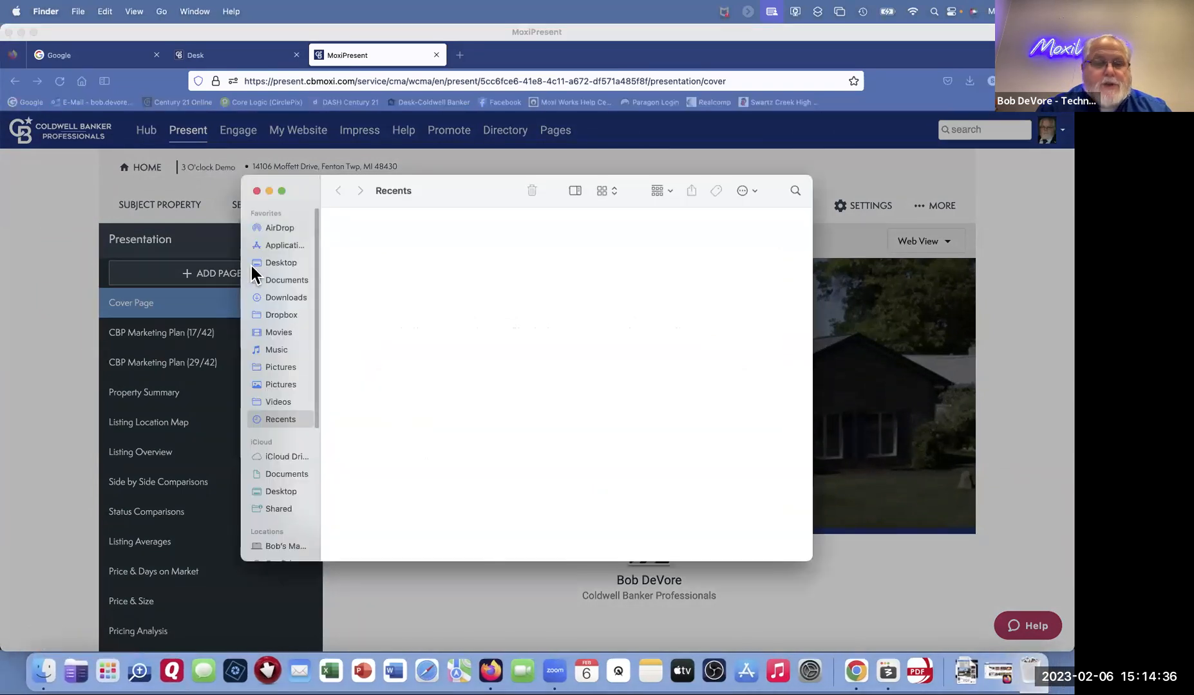
left_click(285, 279)
left_click(282, 300)
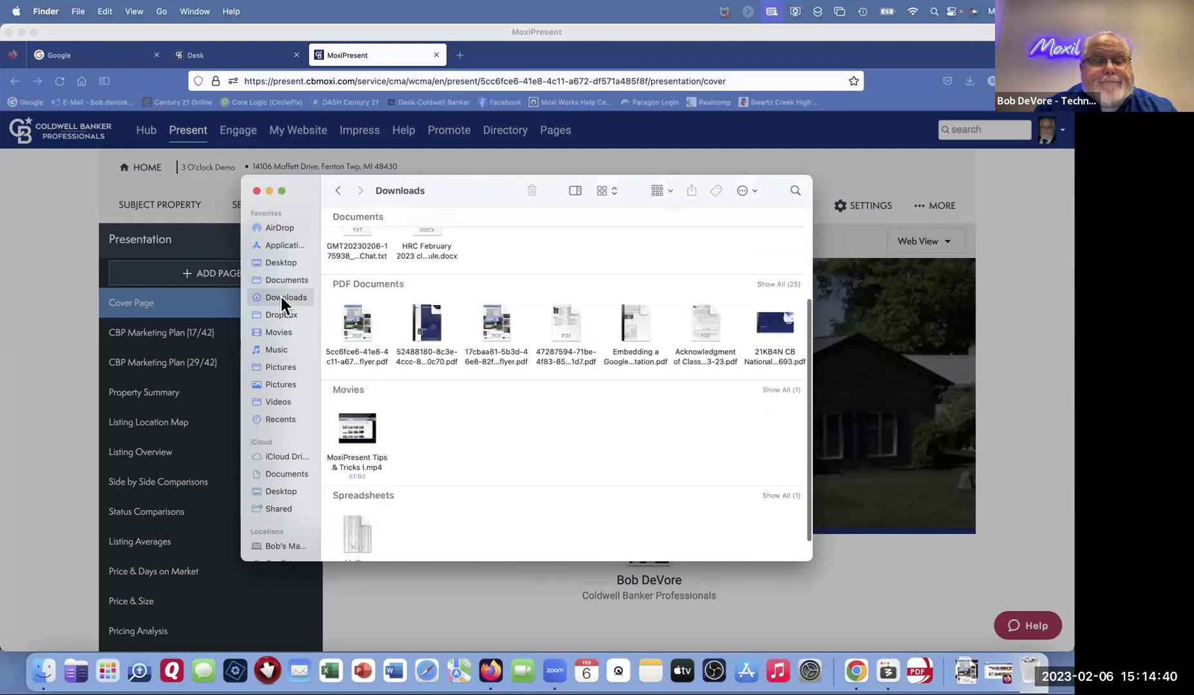
right_click(348, 355)
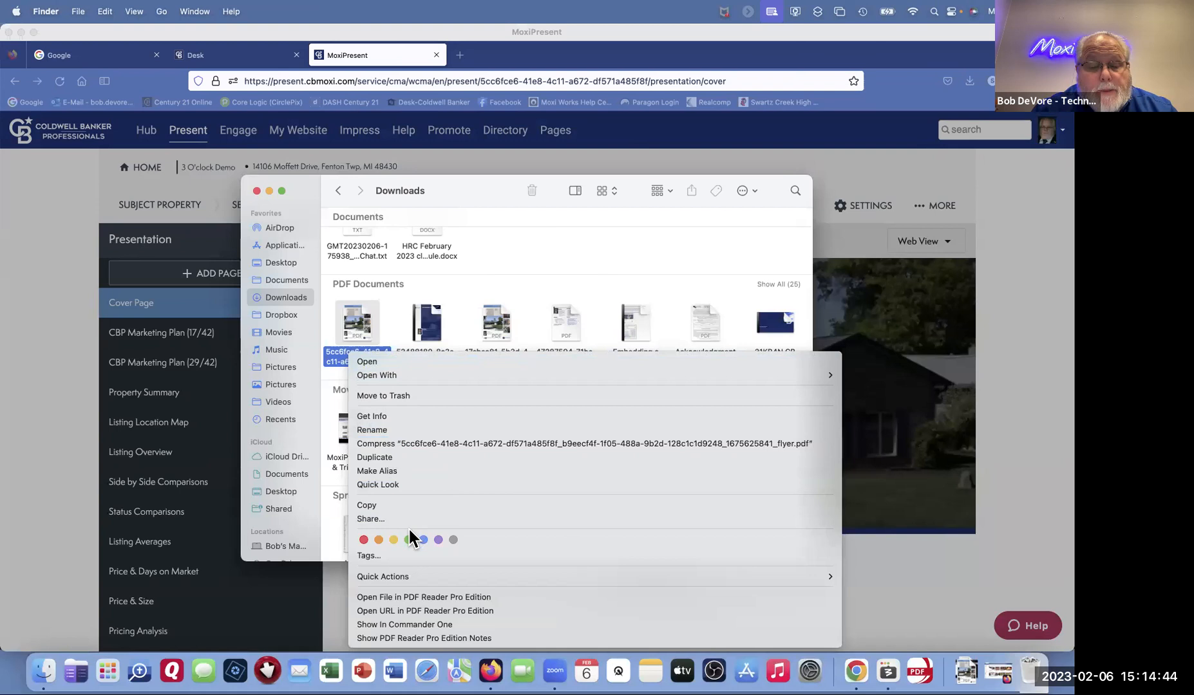
left_click(381, 430)
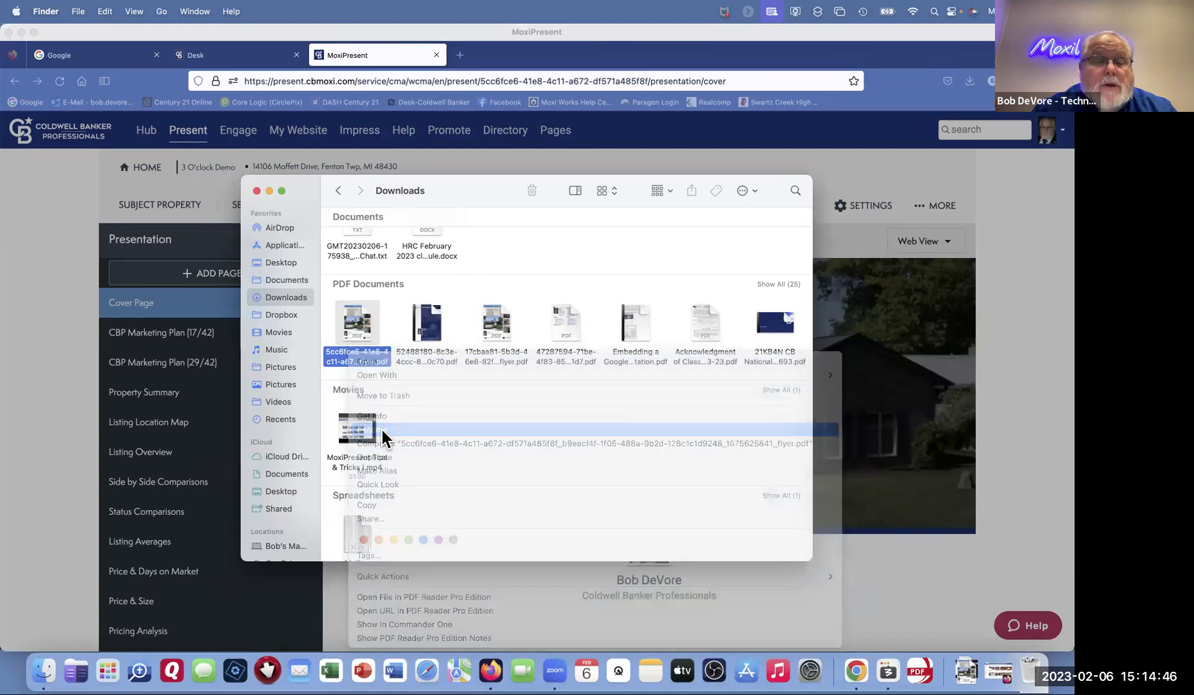
type("Welcom")
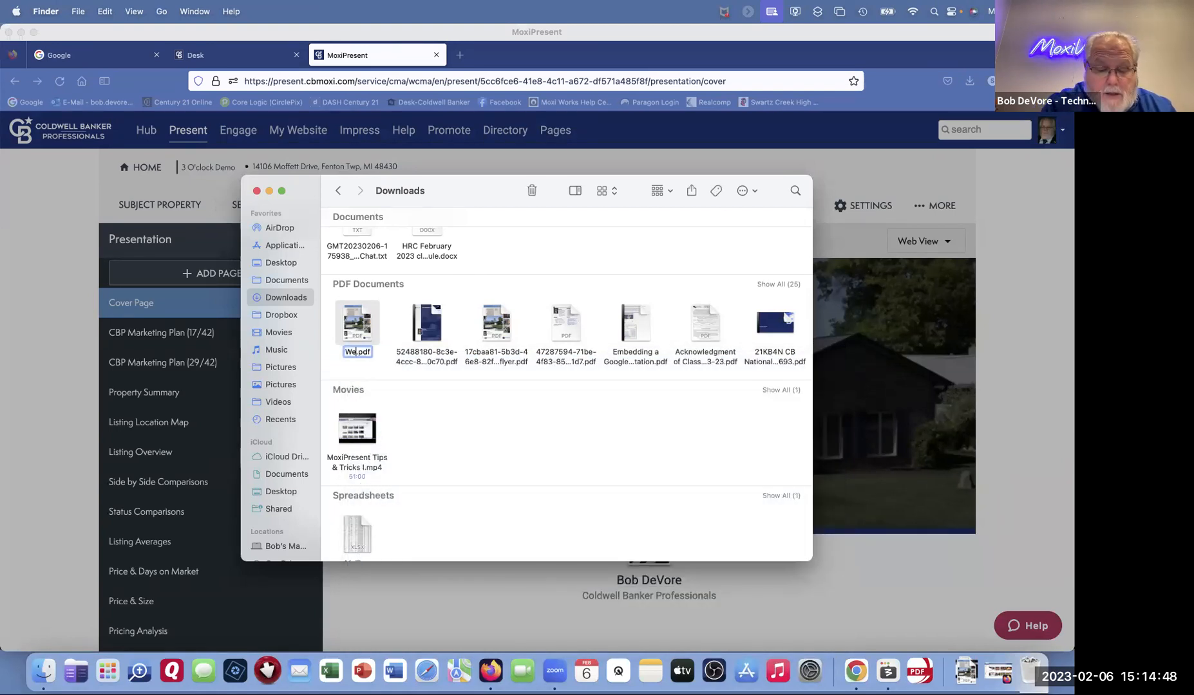
type("e Home")
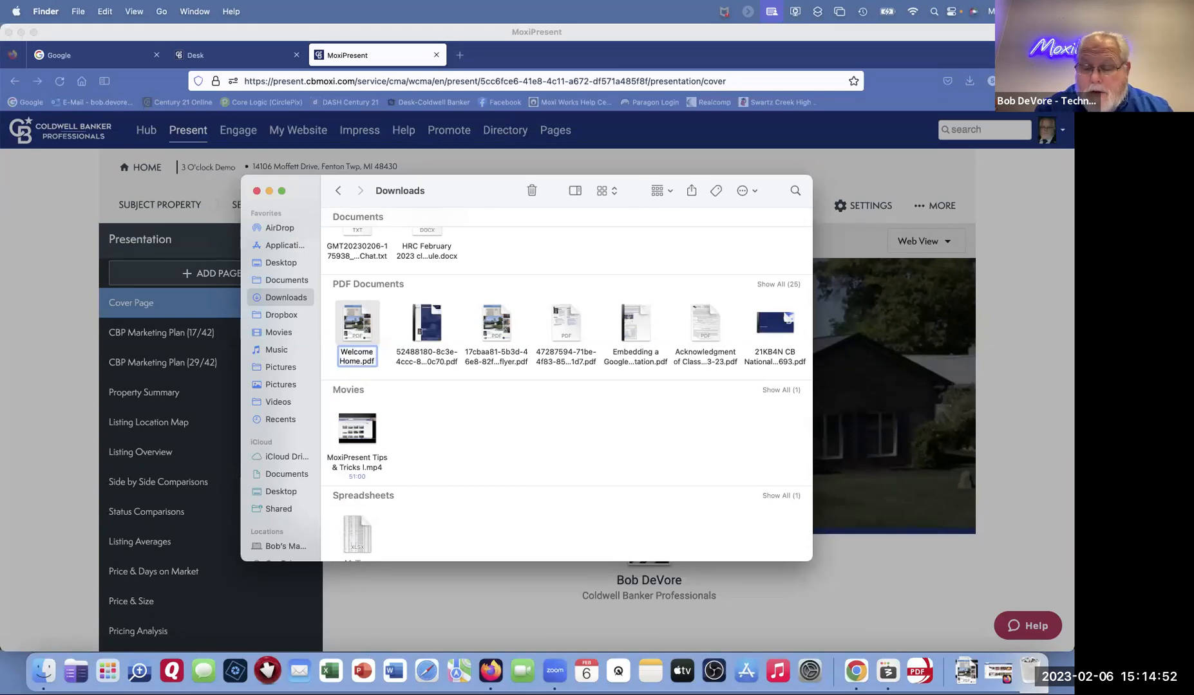
key("Return")
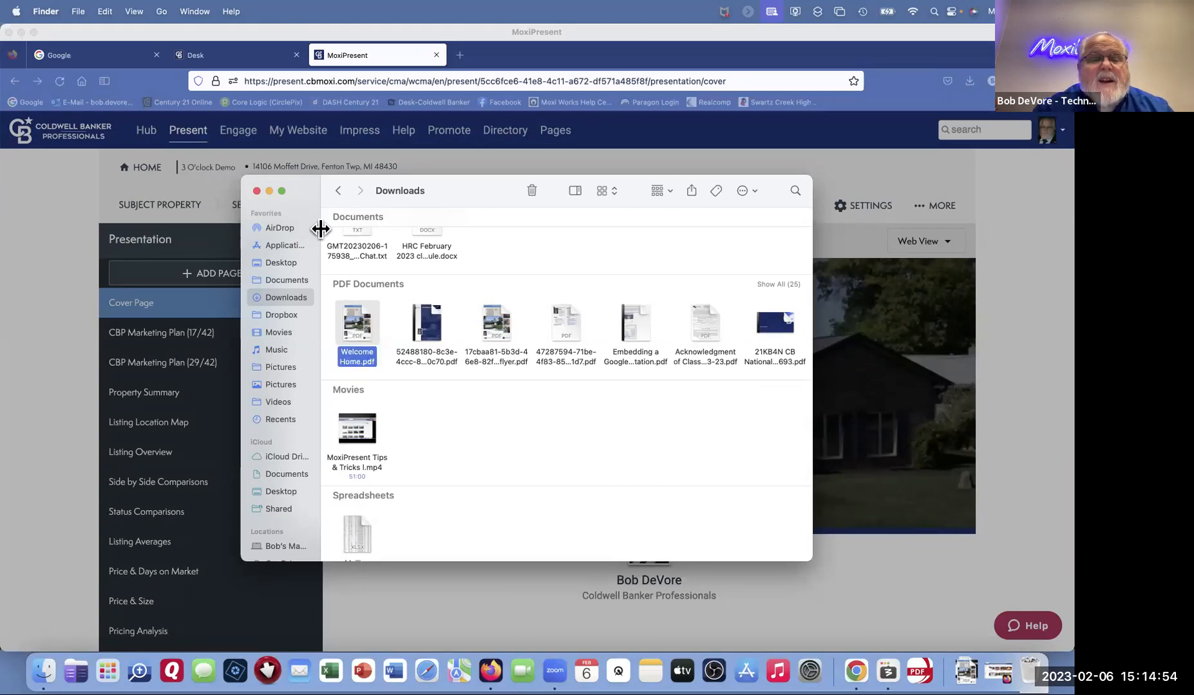
left_click(256, 191)
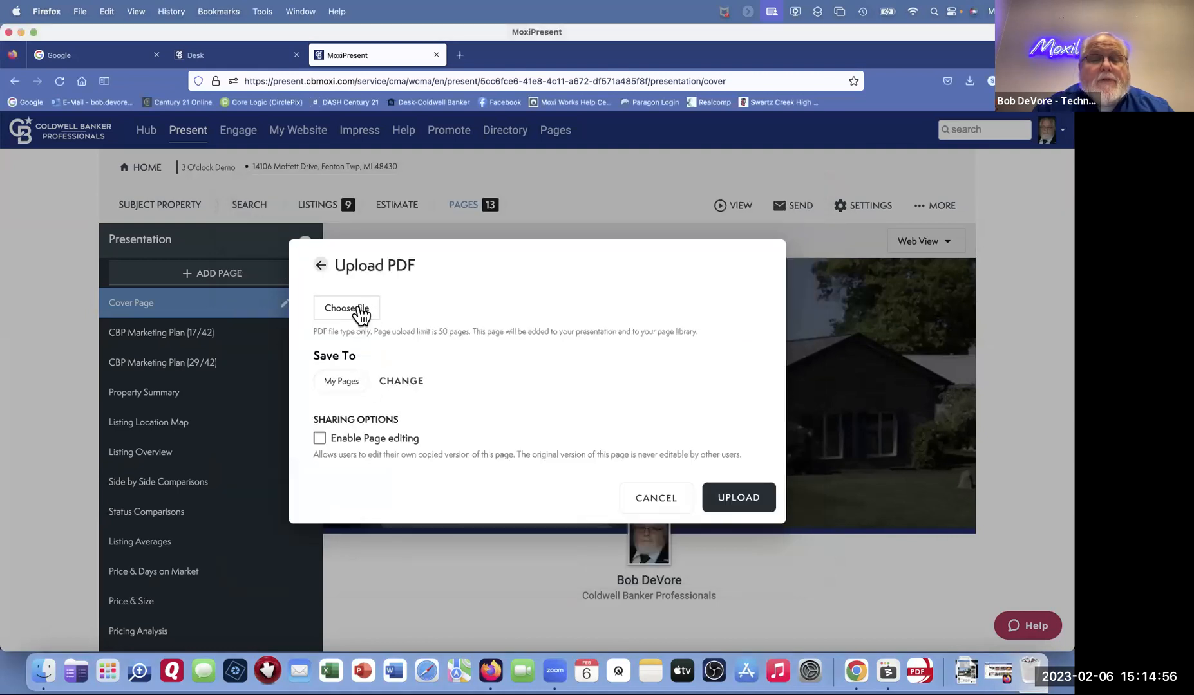
Step: Upload Welcome Home.pdf from the Downloads folder as a new presentation page saved to My Pages
left_click(347, 311)
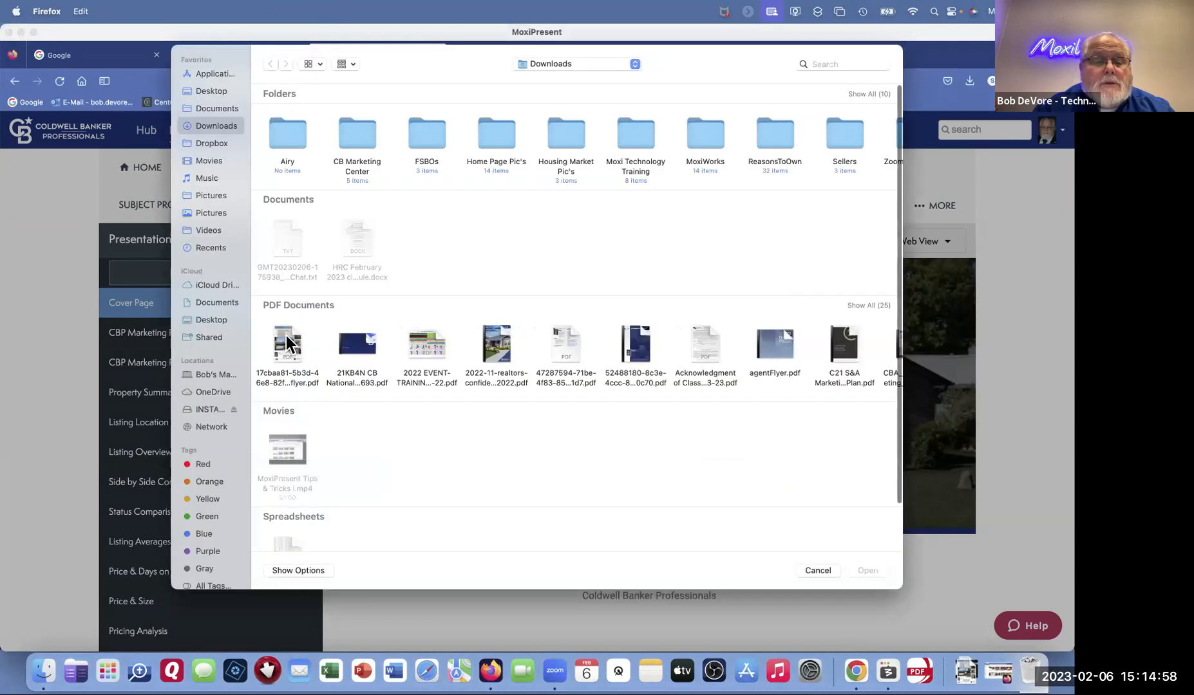
scroll(386, 346, "down", 3)
scroll(386, 345, "up", 3)
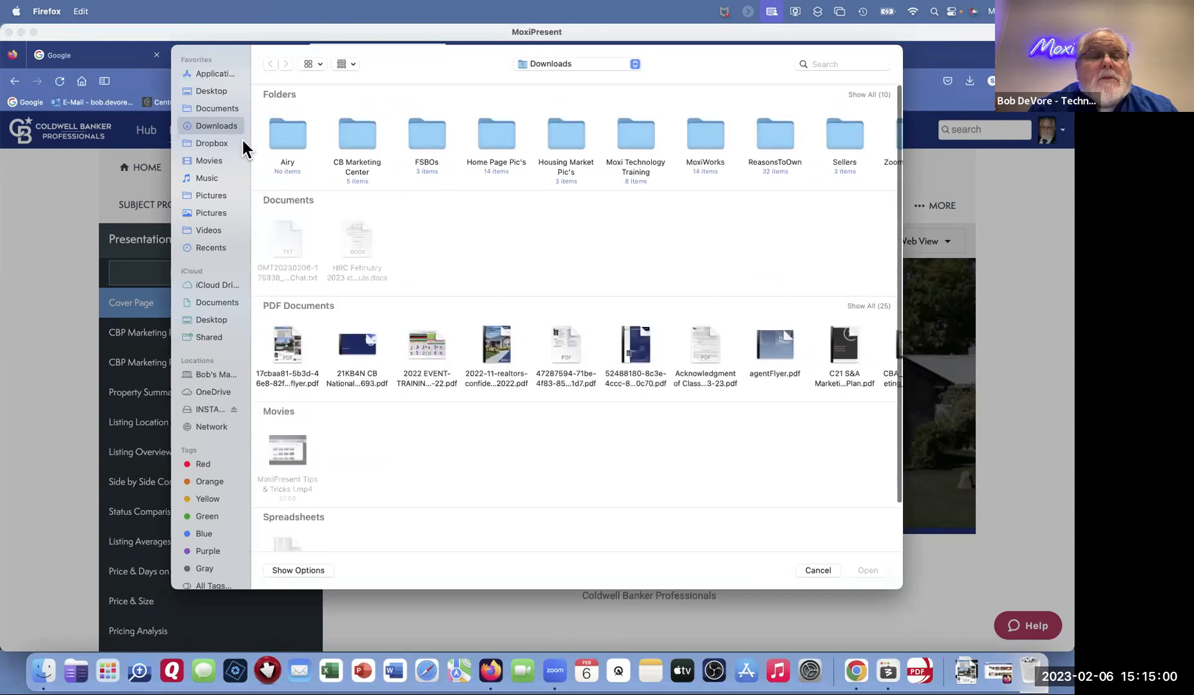
left_click(856, 304)
scroll(805, 334, "down", 5)
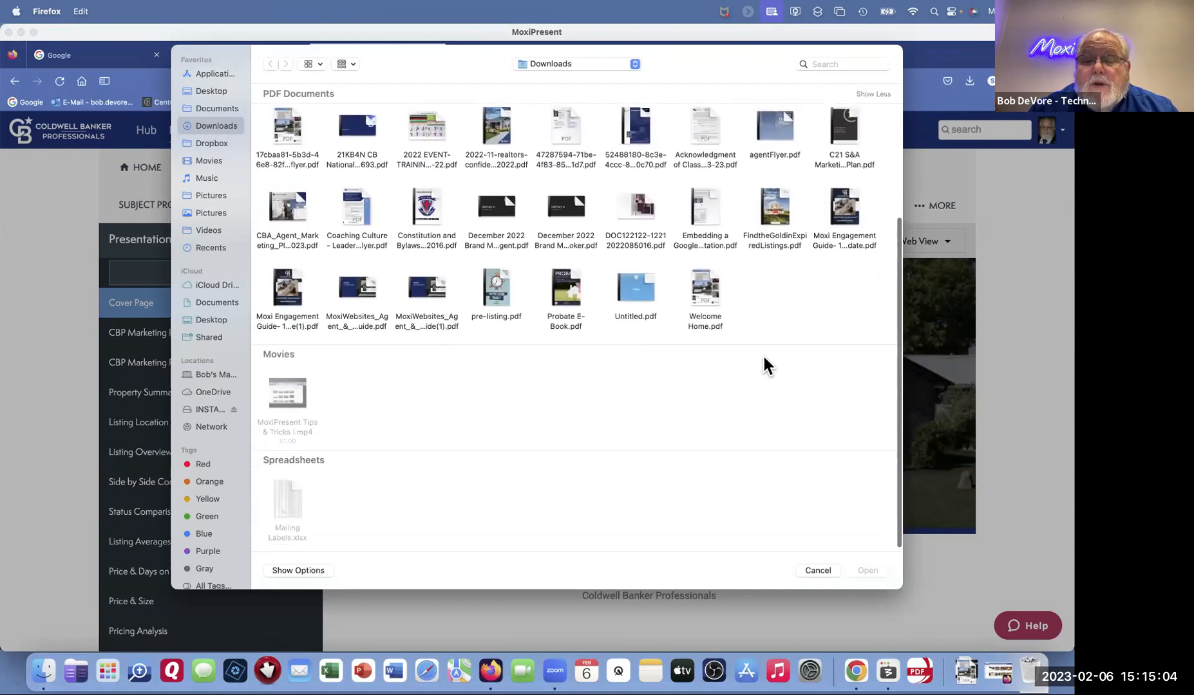
left_click(701, 287)
left_click(871, 570)
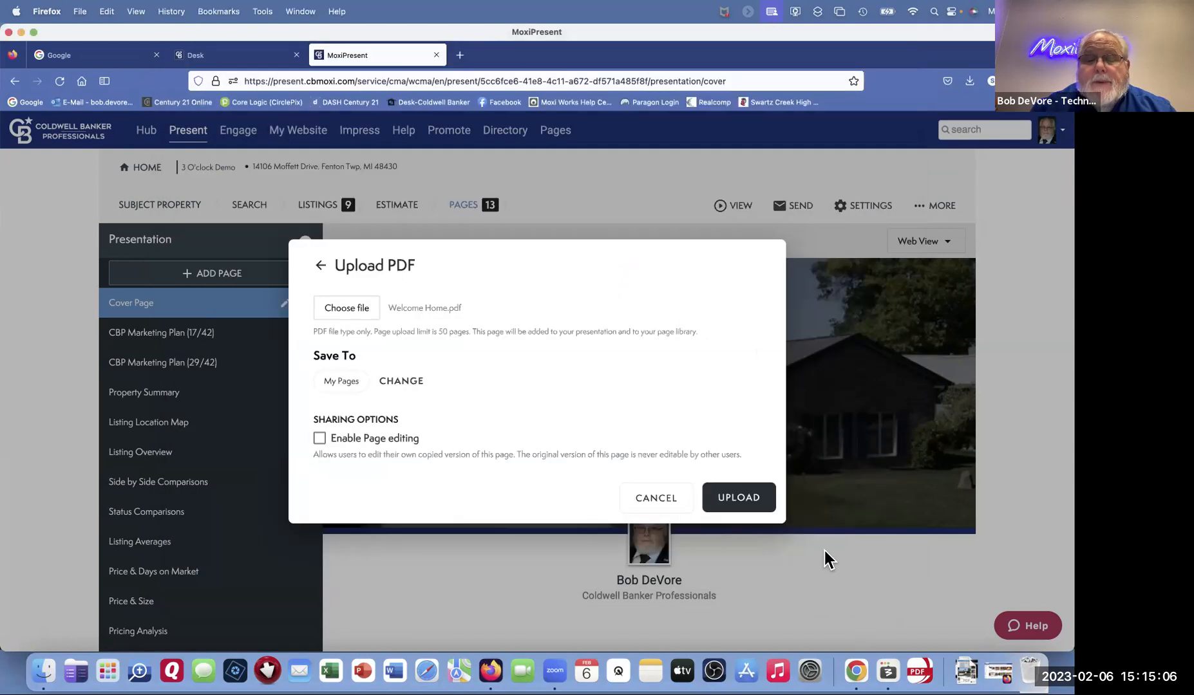
left_click(740, 498)
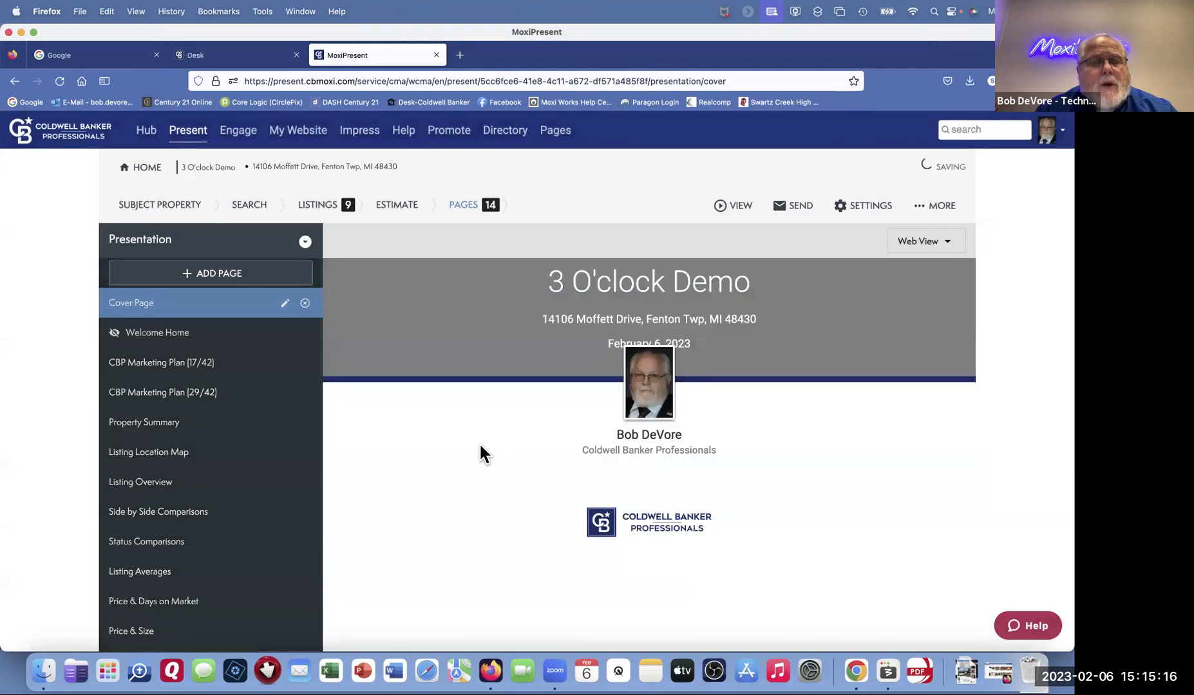
Step: View the Welcome Home page and the CBP Marketing Plan (29/42) and (17/42) pages in the presentation
left_click(165, 332)
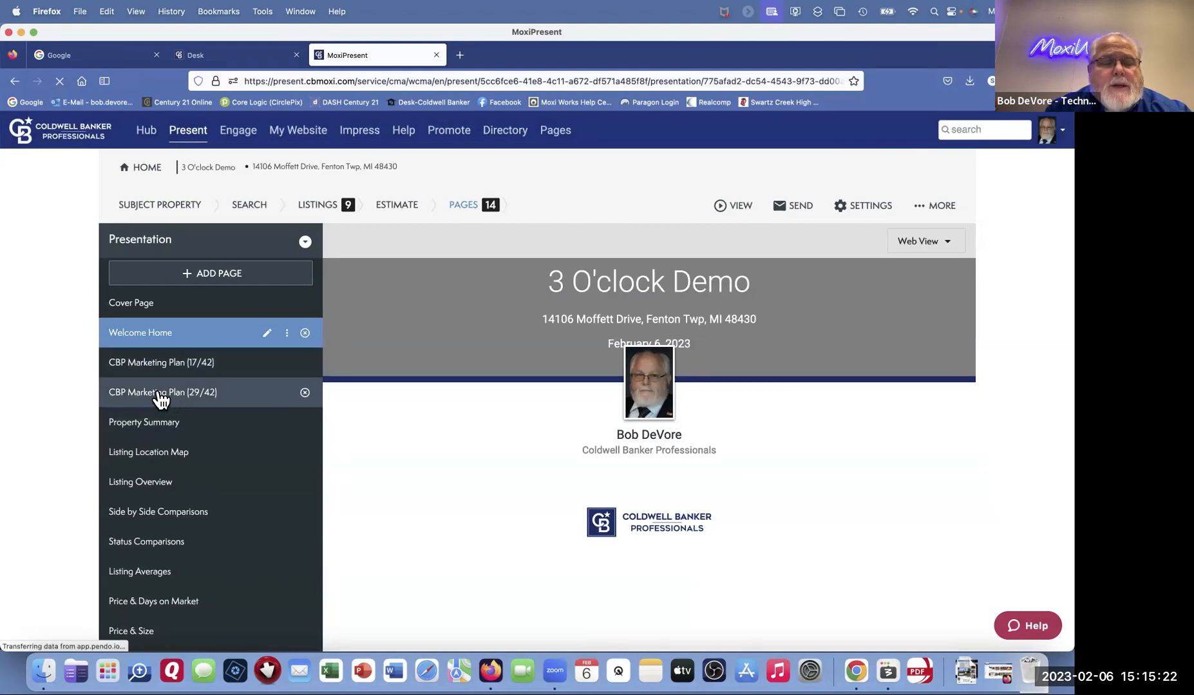
left_click(158, 394)
left_click(157, 371)
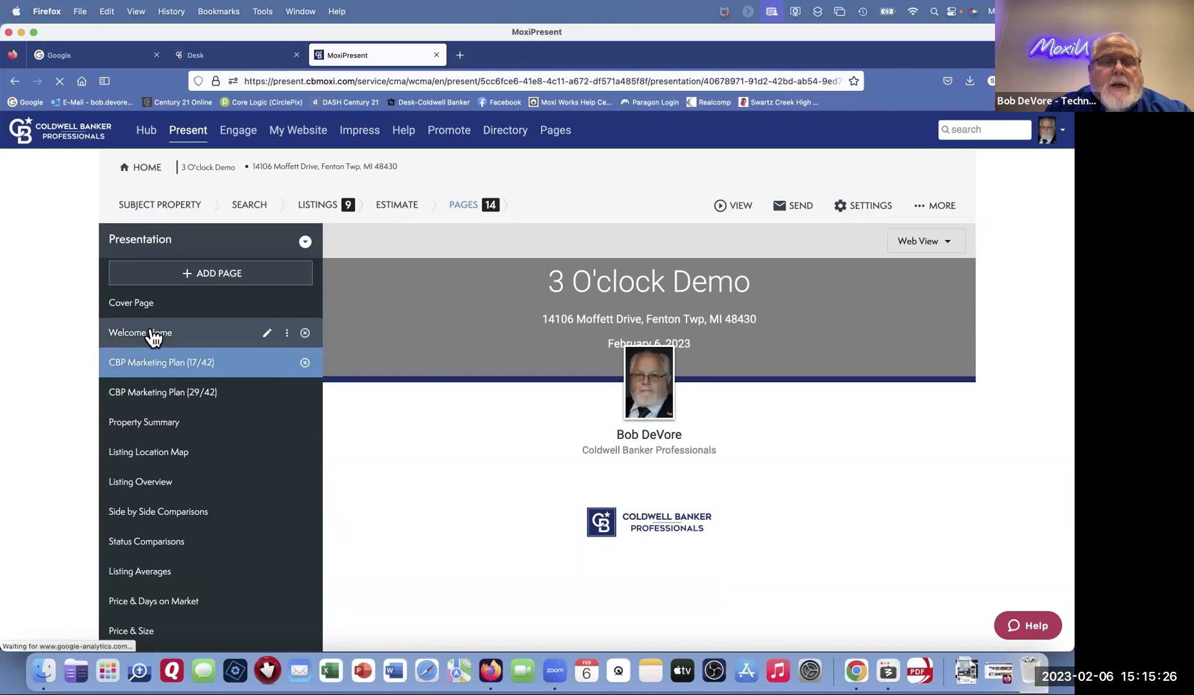
Step: Review the Welcome Home flyer page from its heading down to the agent contact details
left_click(152, 334)
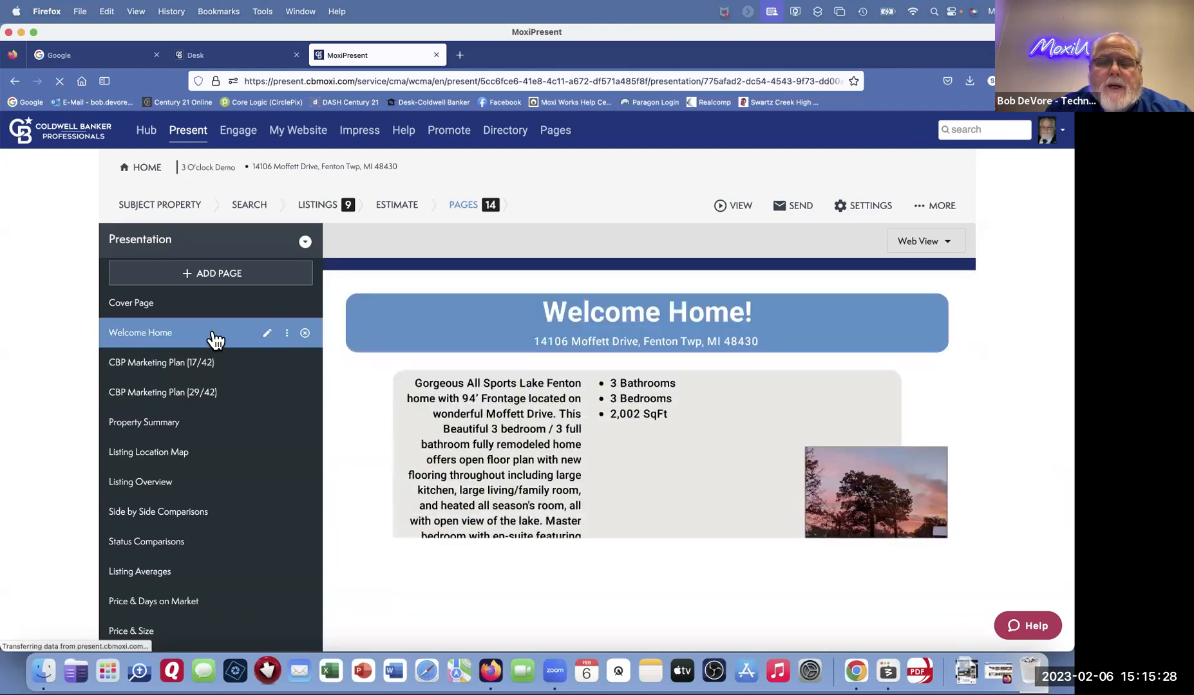
scroll(427, 352, "down", 5)
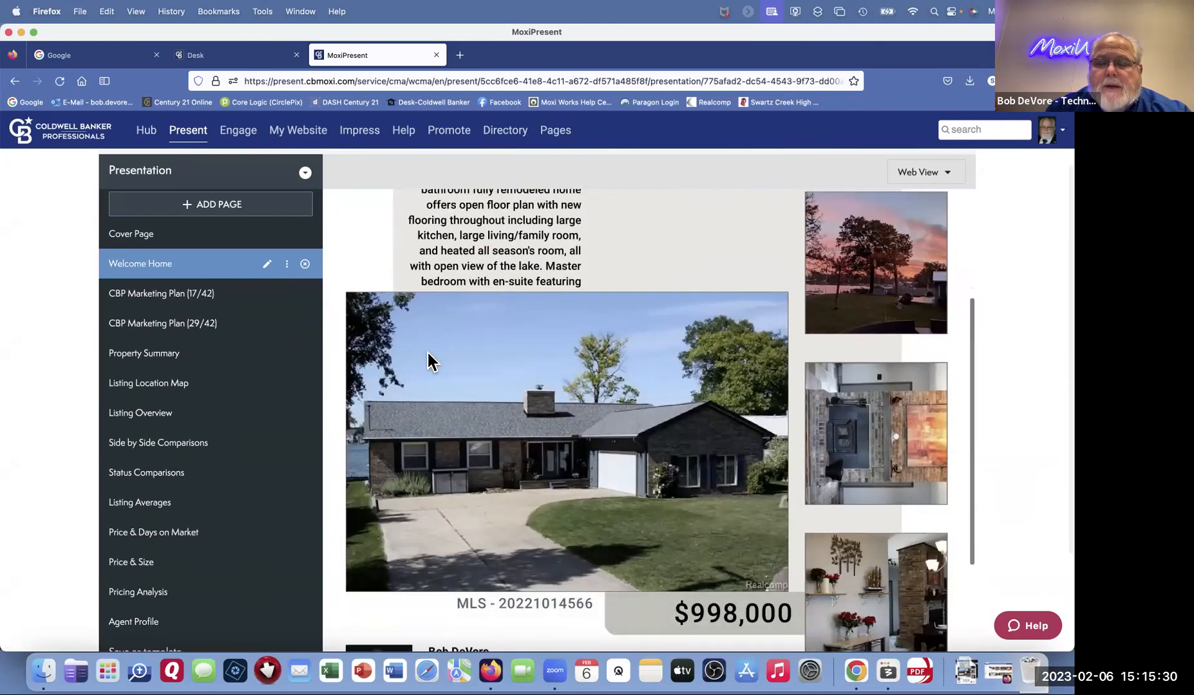
scroll(553, 385, "up", 2)
scroll(554, 385, "down", 3)
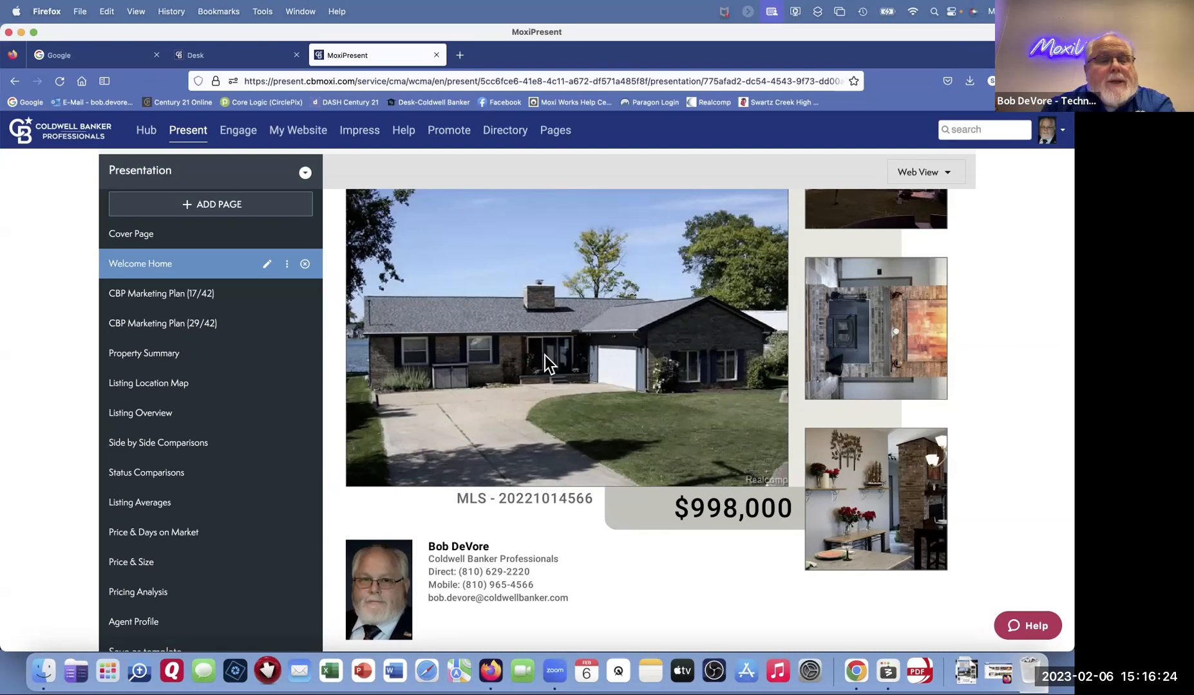
Step: Move the CBP Marketing Plan (17/42) and (29/42) pages to the end of the presentation, in that order, after Agent Profile
left_click(166, 303)
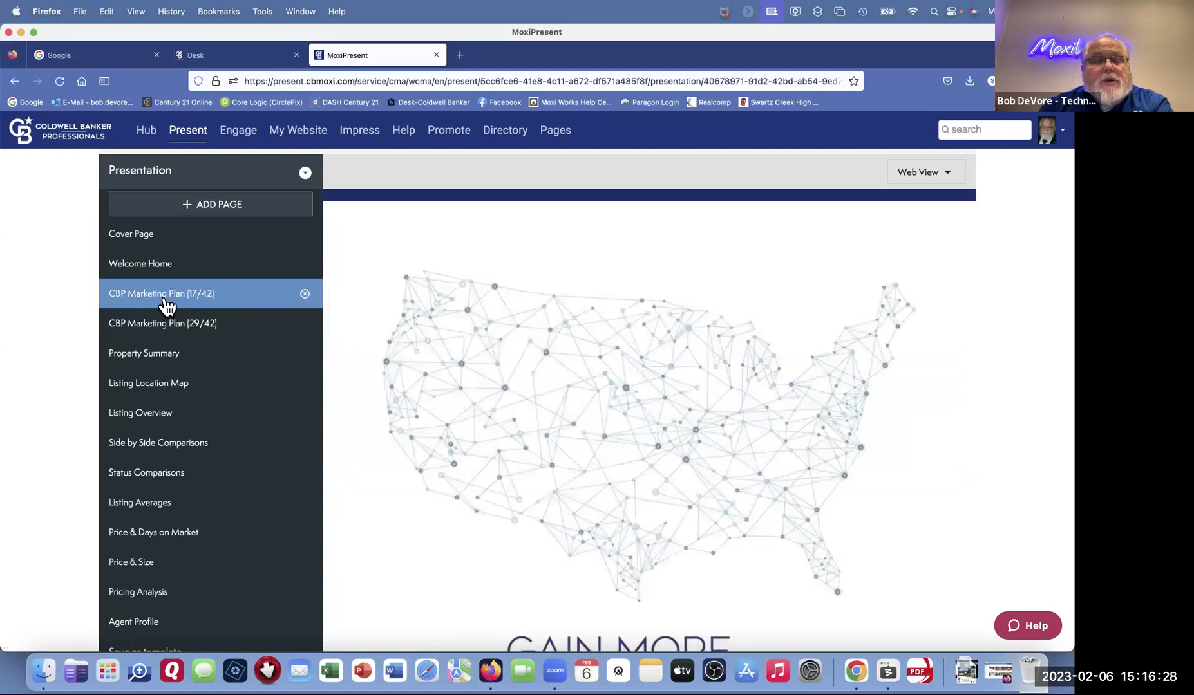
left_click(156, 325)
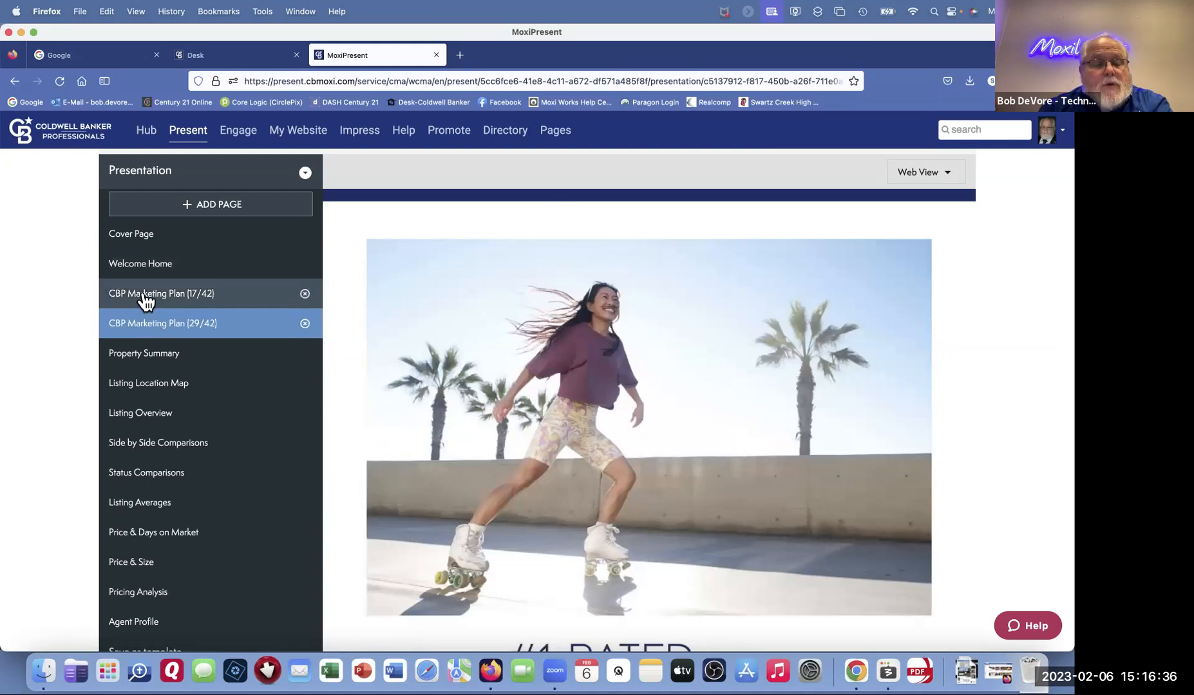
left_click_drag(146, 301, 146, 613)
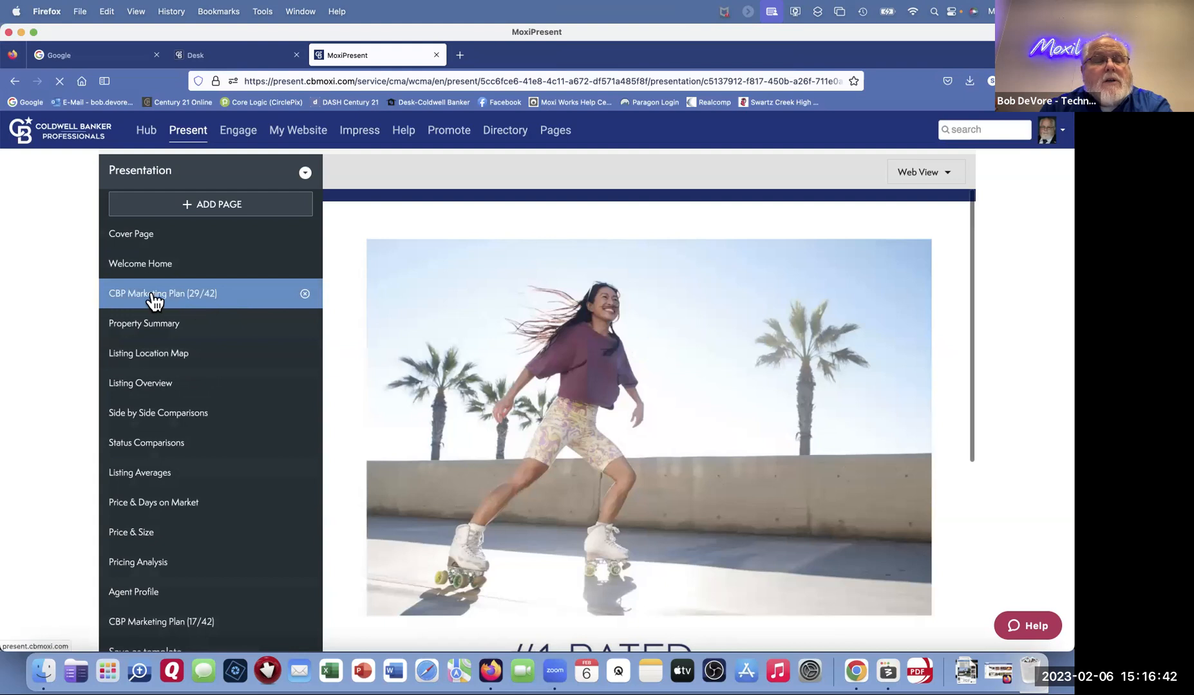
left_click_drag(155, 301, 158, 632)
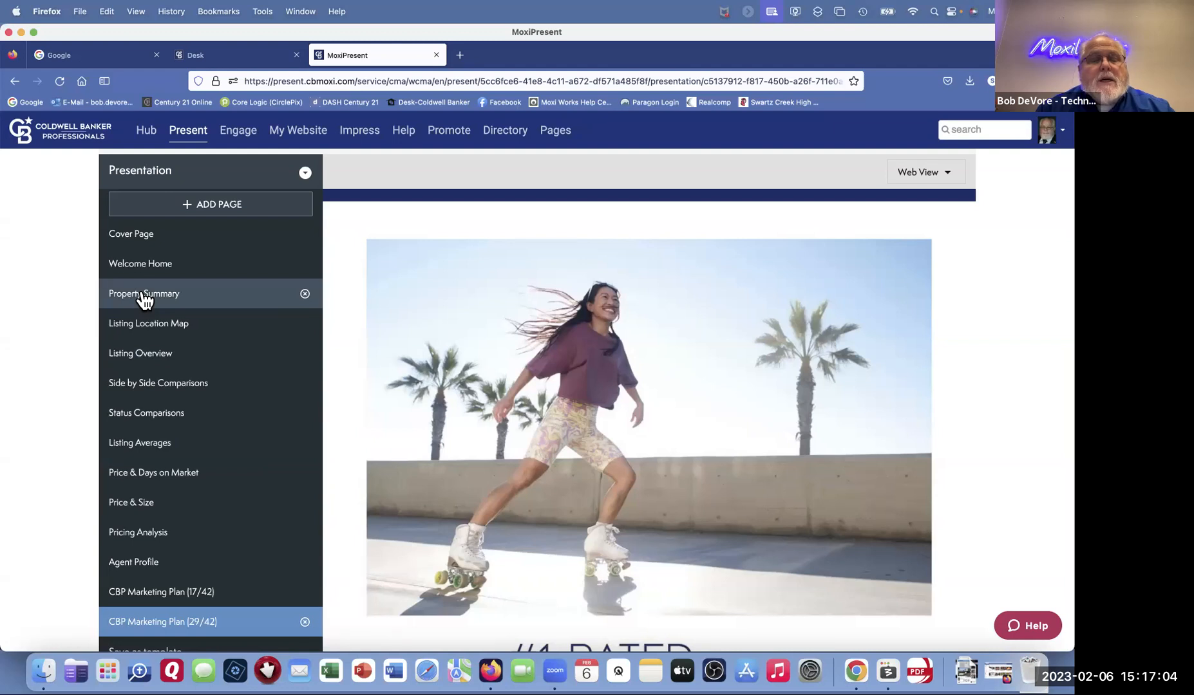
Step: Set the Listing Overview page's PDF option to 12 photos per listing and close its settings
scroll(144, 298, "up", 2)
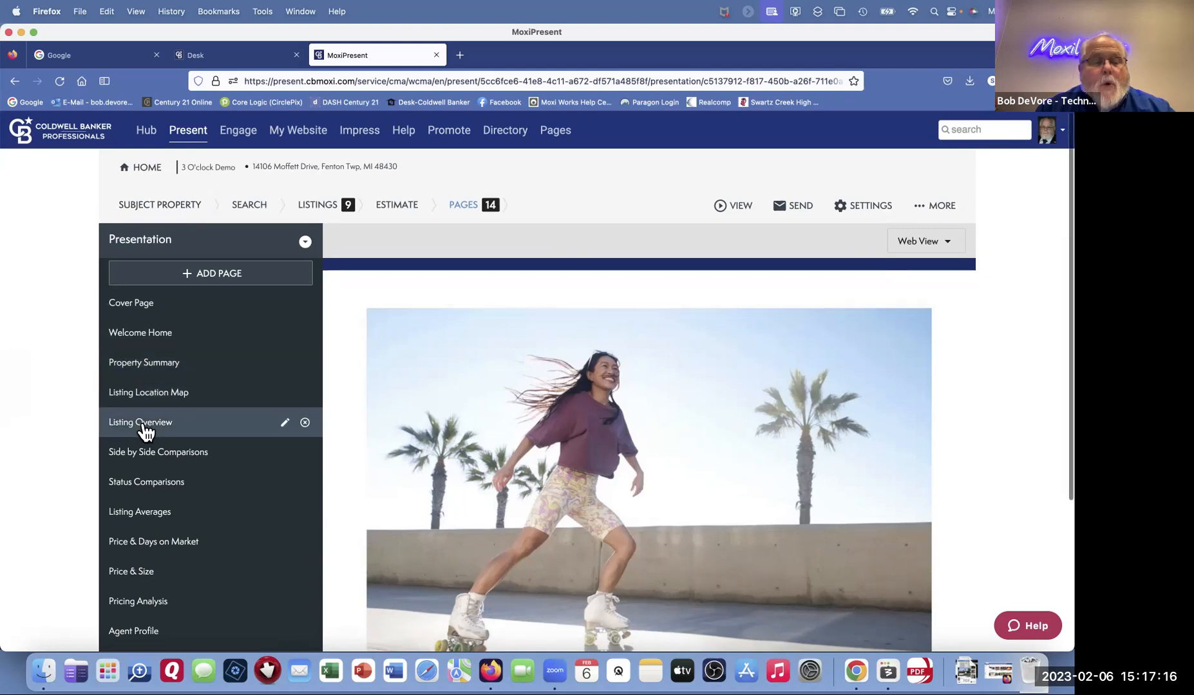
scroll(159, 430, "down", 1)
left_click(286, 421)
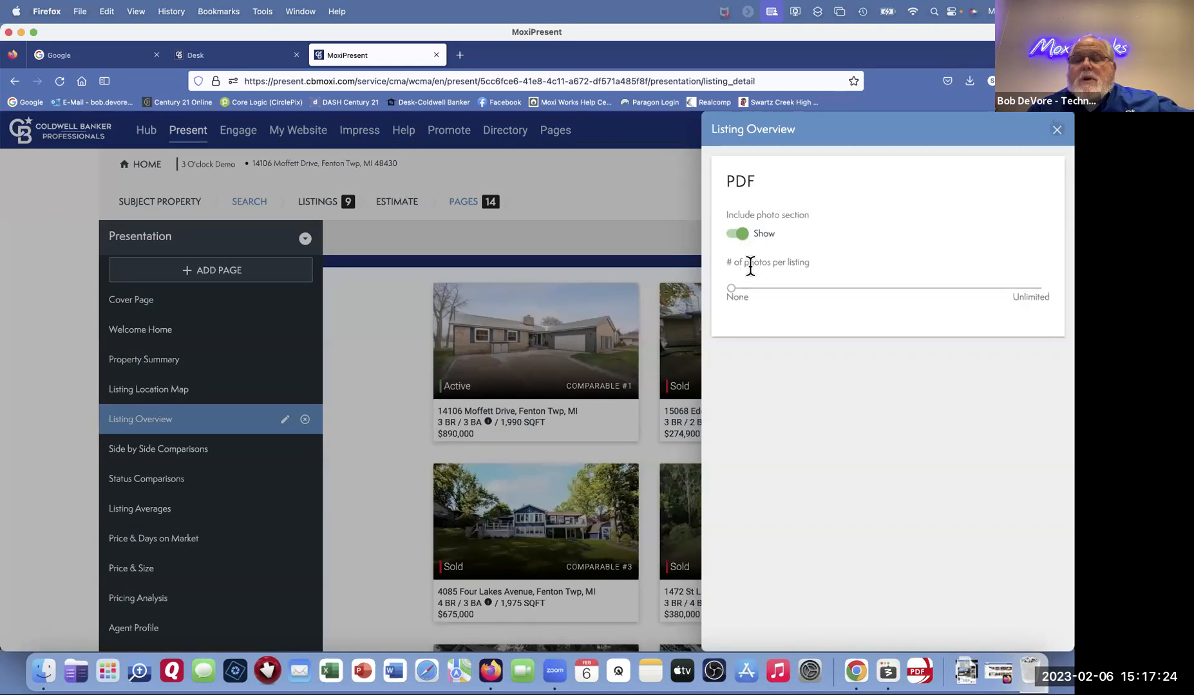
left_click(745, 233)
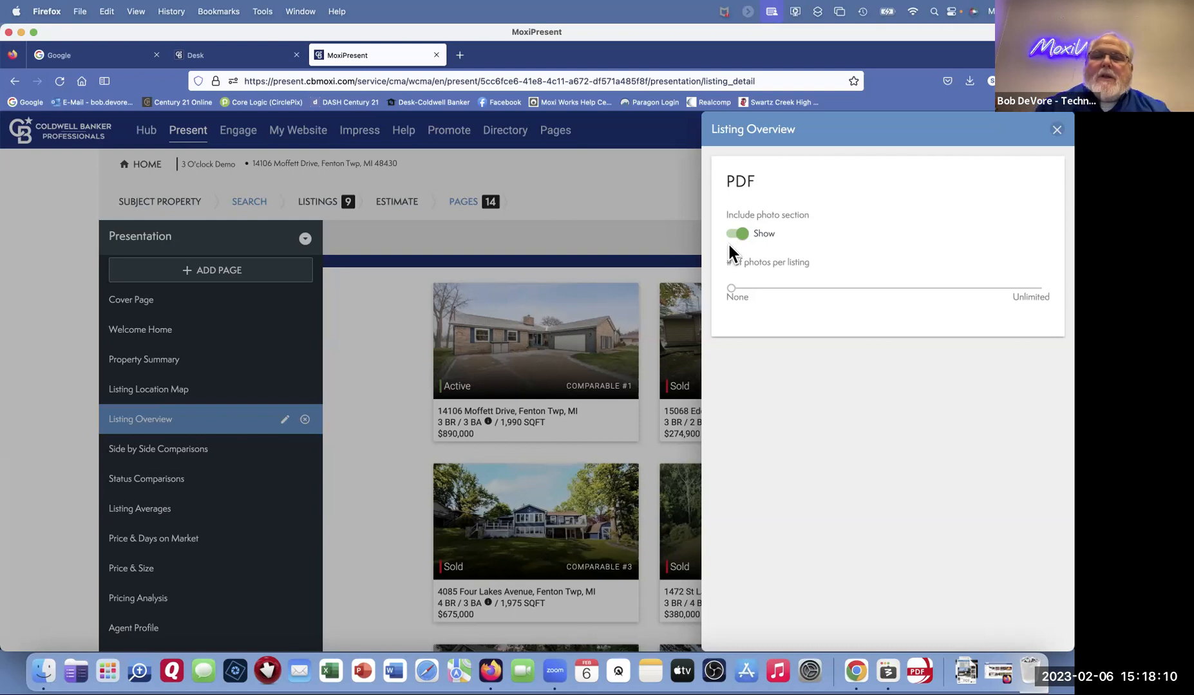
left_click_drag(730, 288, 774, 289)
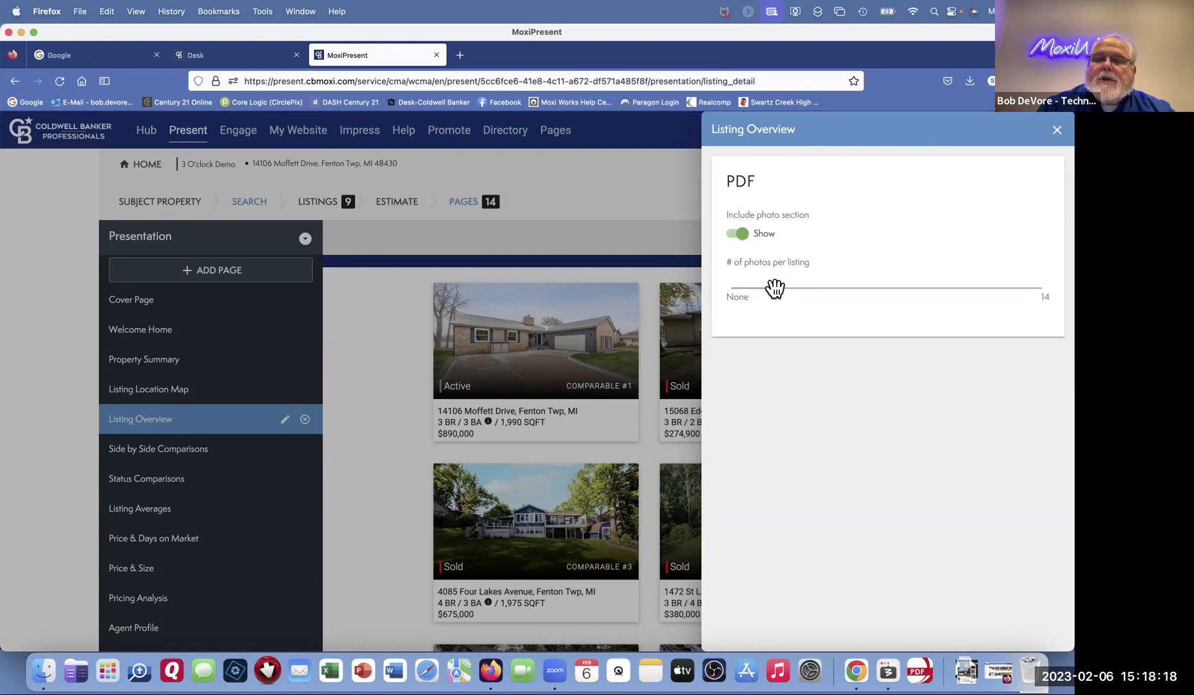
left_click_drag(774, 289, 802, 287)
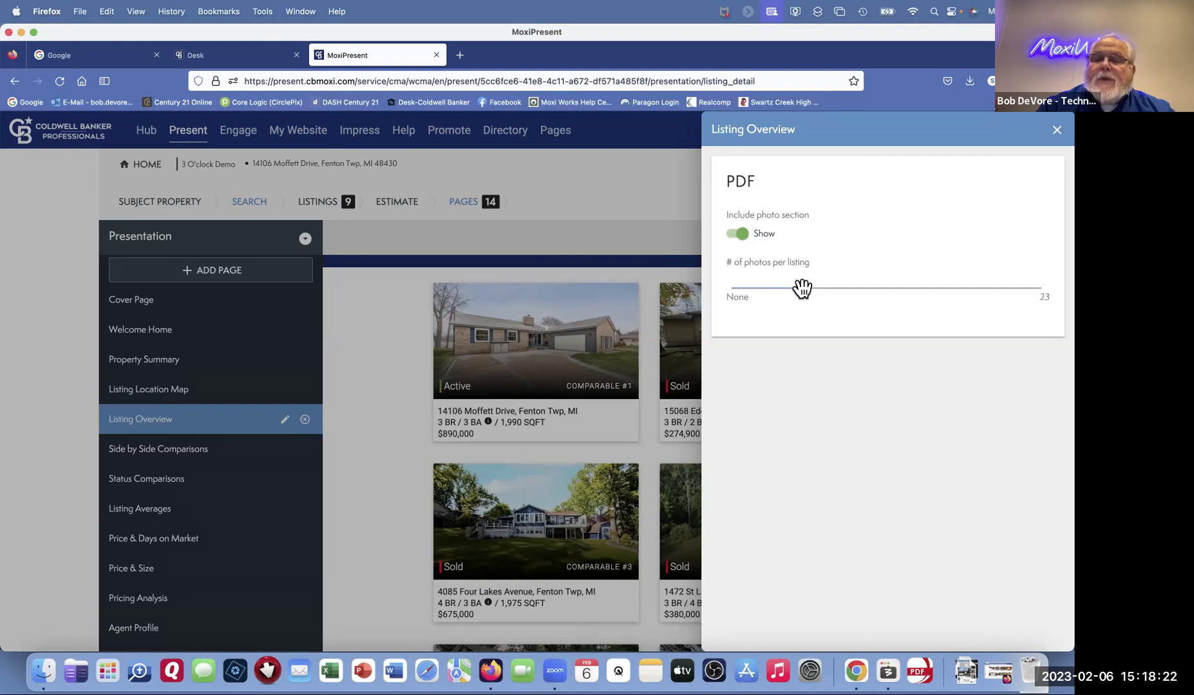
left_click_drag(801, 287, 767, 285)
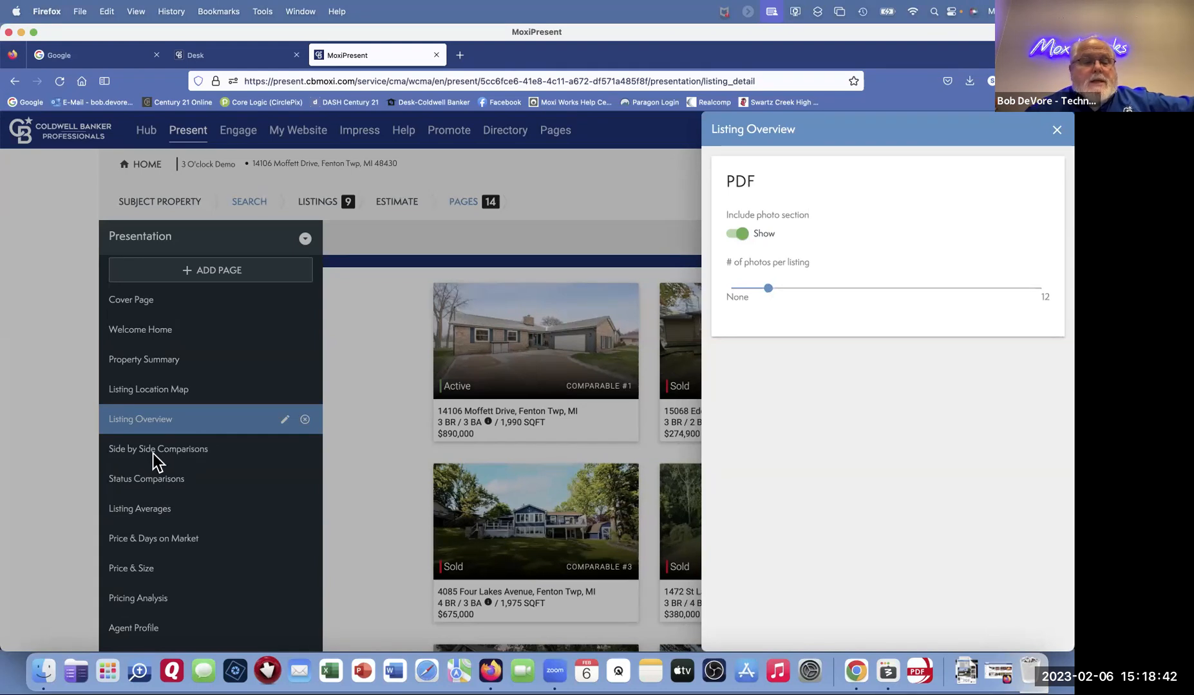
left_click(1057, 131)
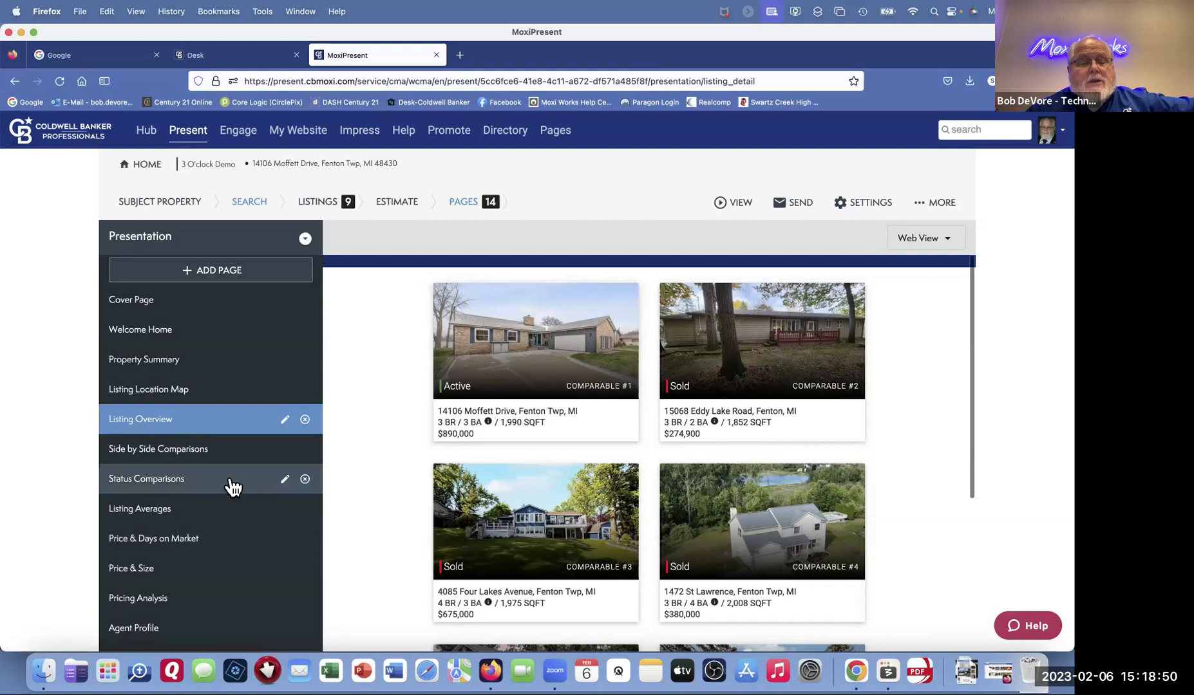
Step: View the Side by Side Comparisons page, browse the photos of Comparable #3, and return to the comparison table
left_click(174, 455)
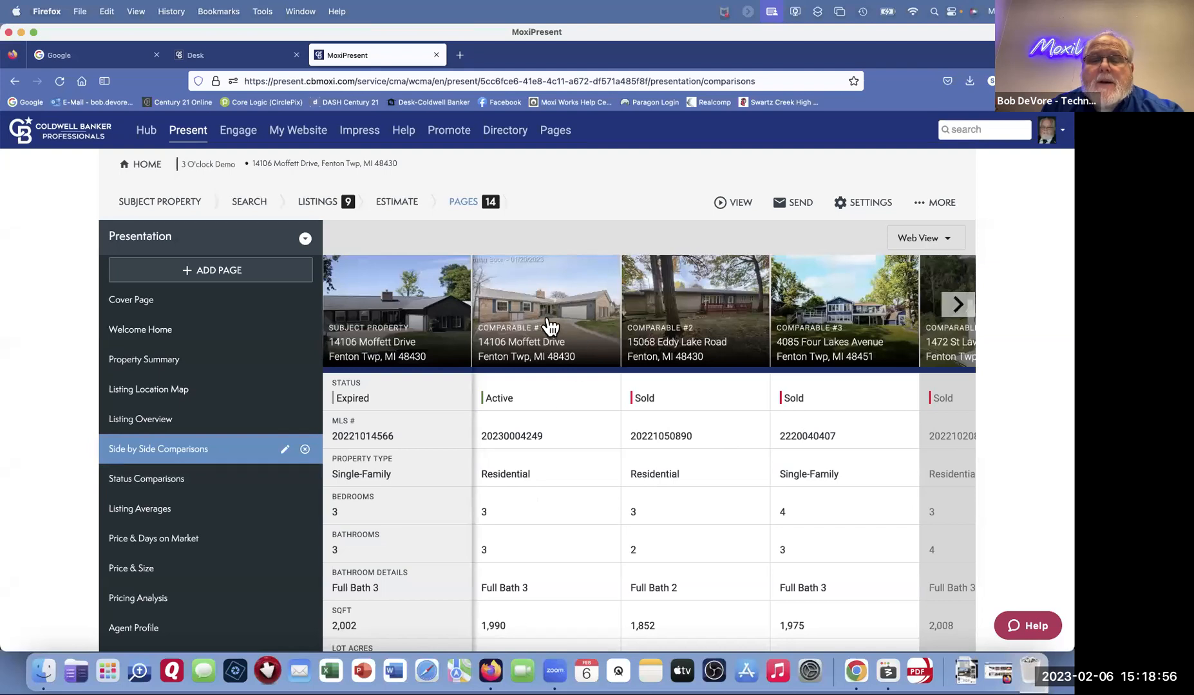
left_click(840, 308)
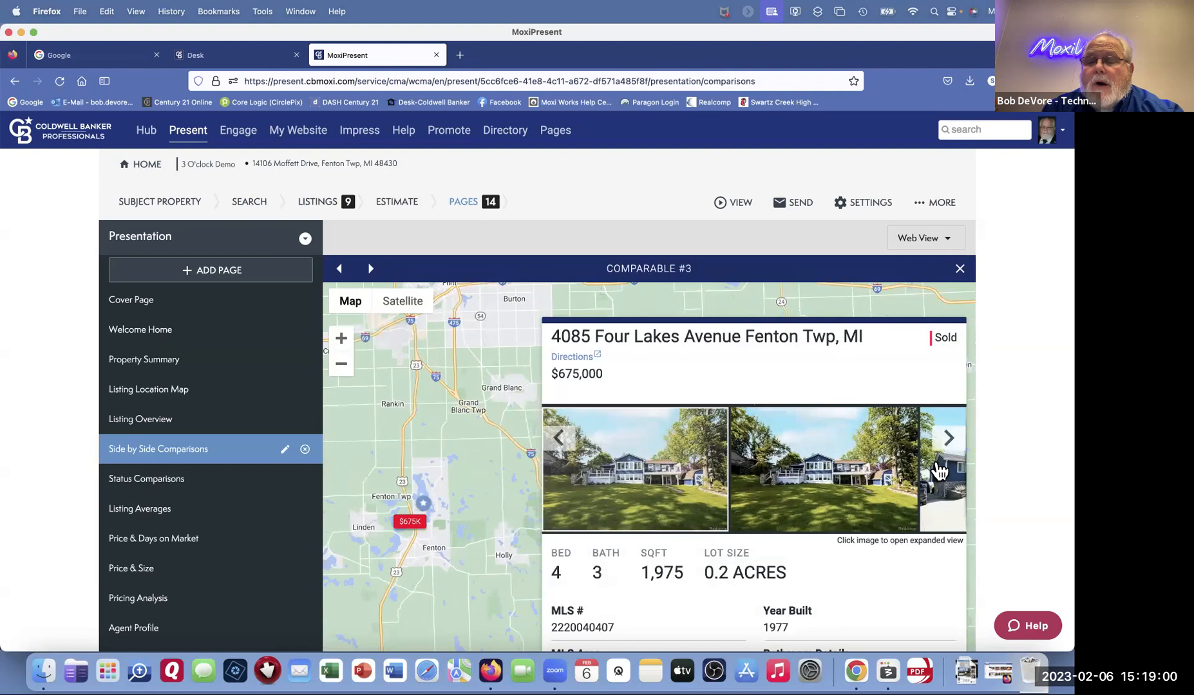
left_click(948, 439)
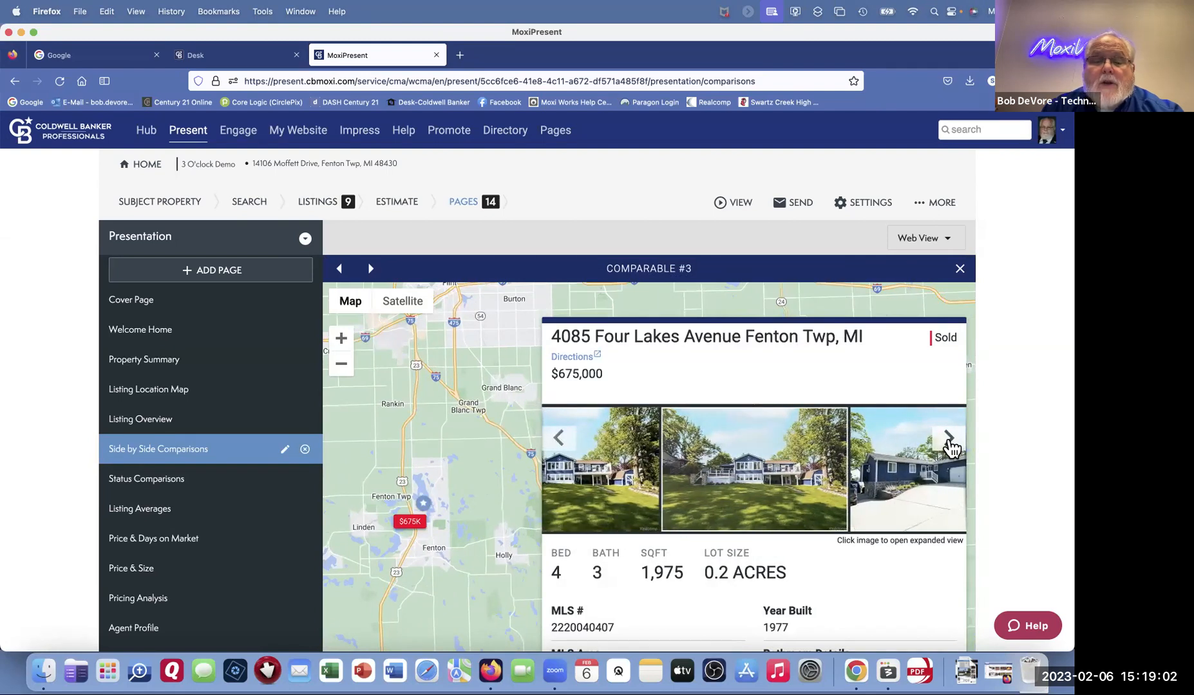
left_click(949, 441)
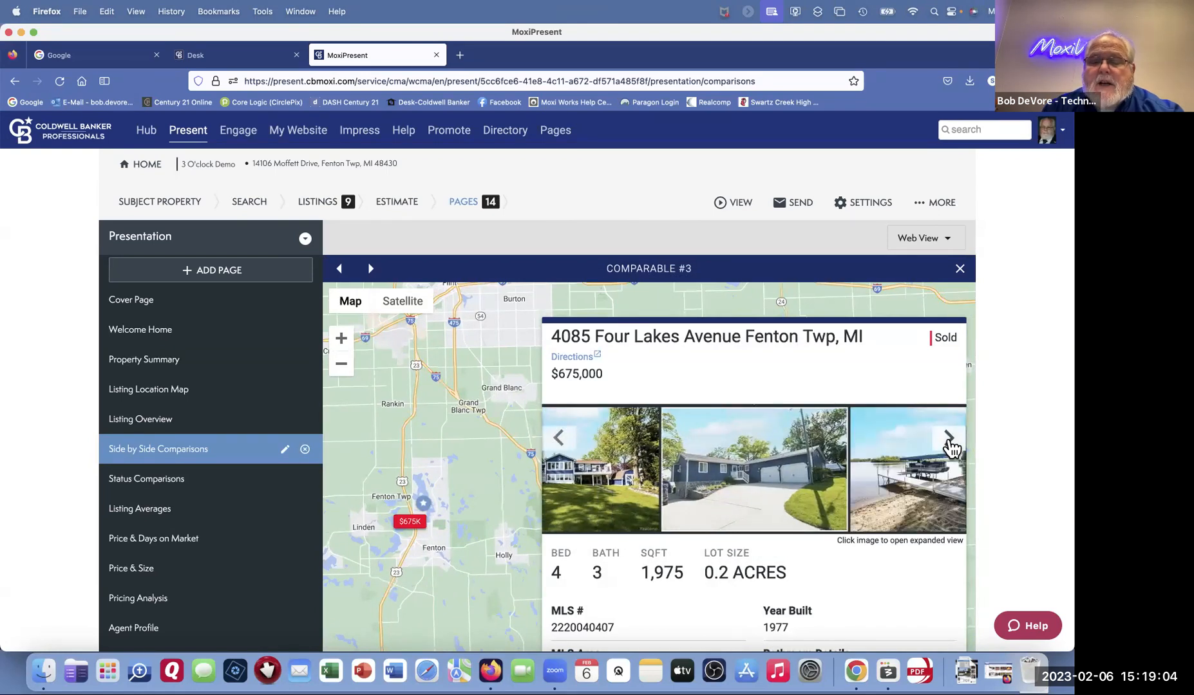
left_click(949, 440)
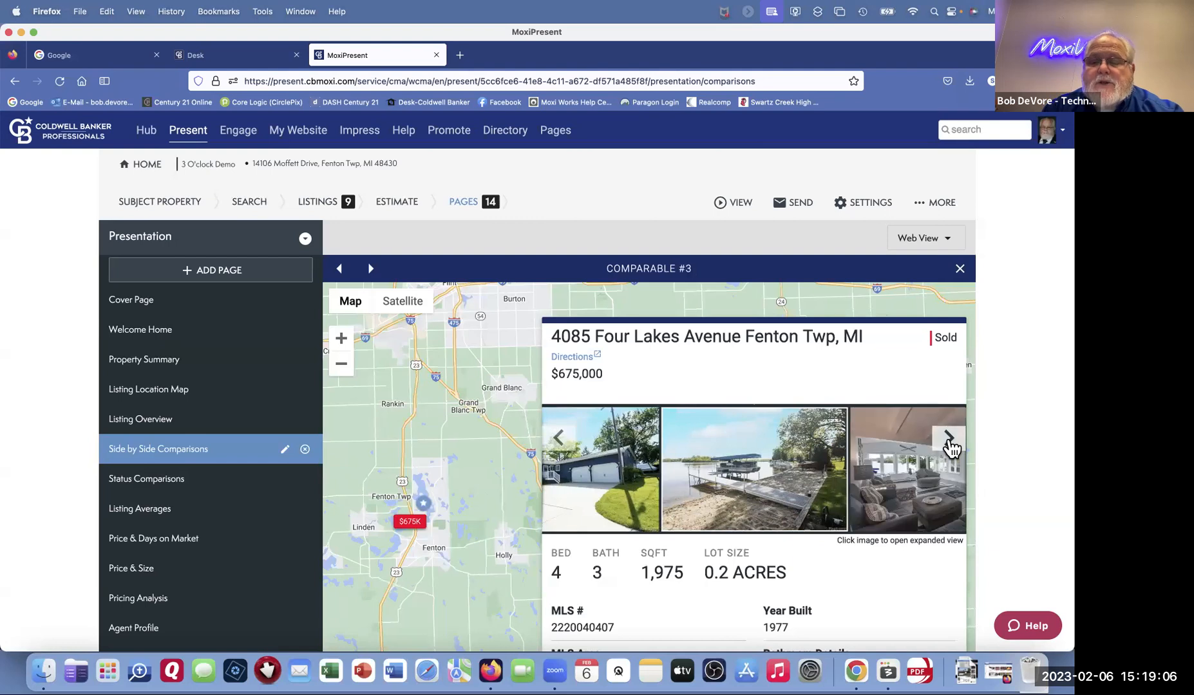
left_click(949, 441)
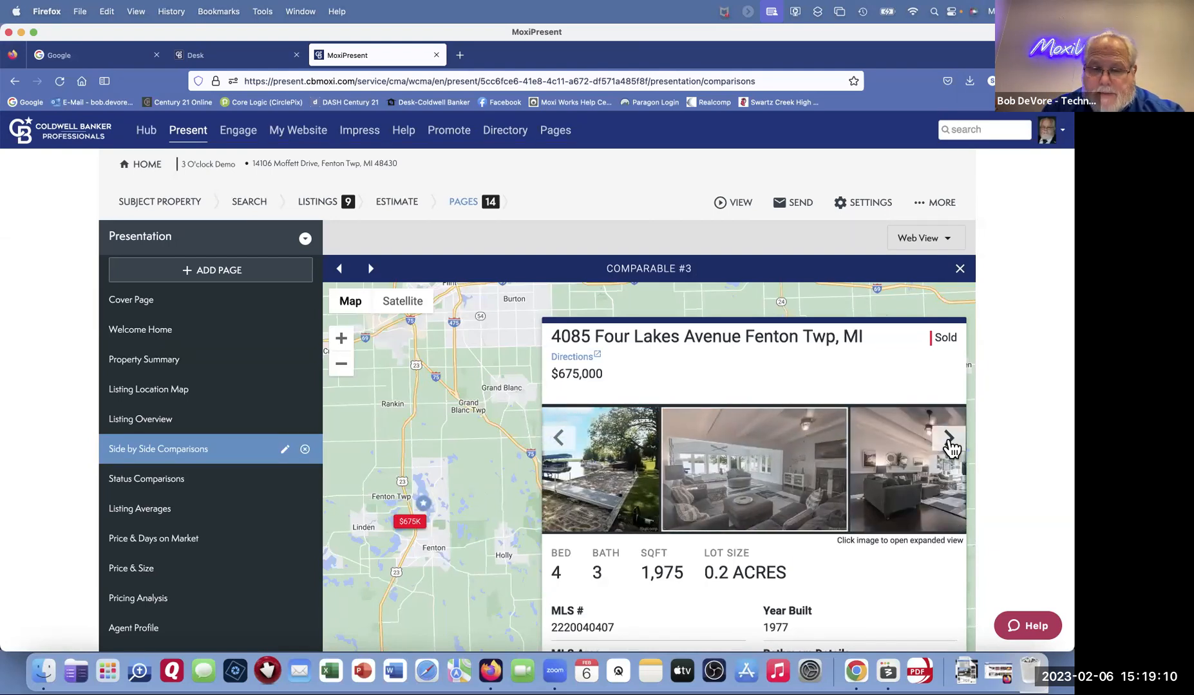
left_click(960, 269)
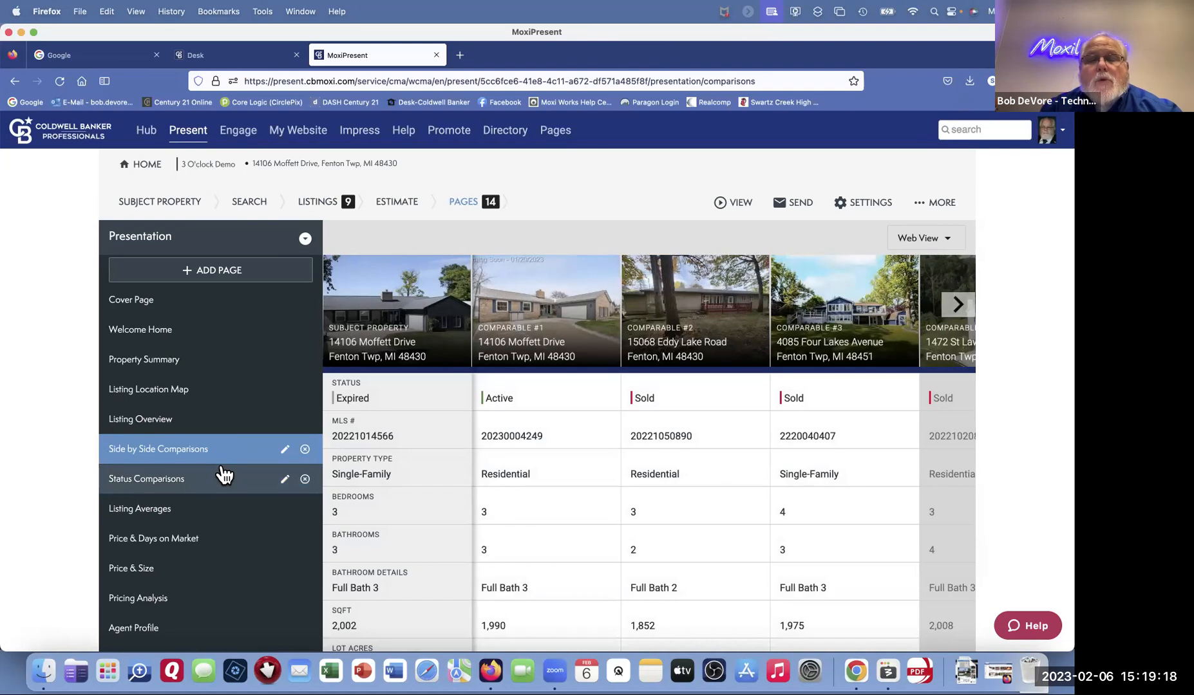
Step: Examine the Listing and Pricing sections of the compare features available for the Side by Side Comparisons page
left_click(284, 449)
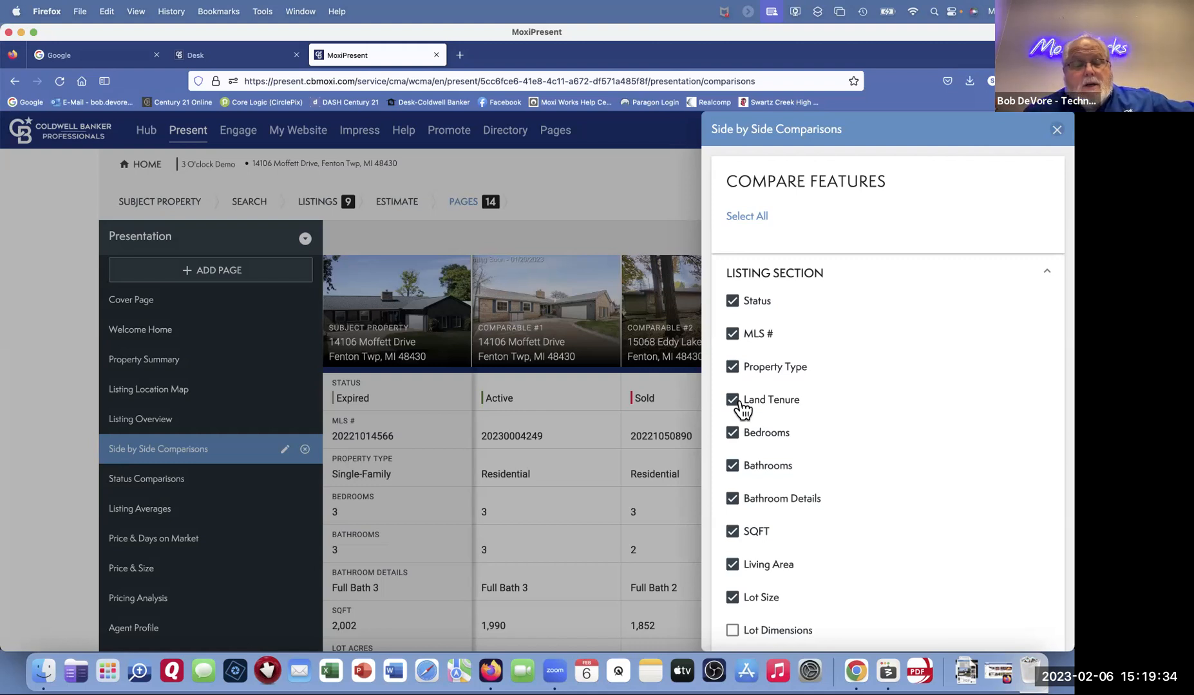
scroll(773, 437, "down", 5)
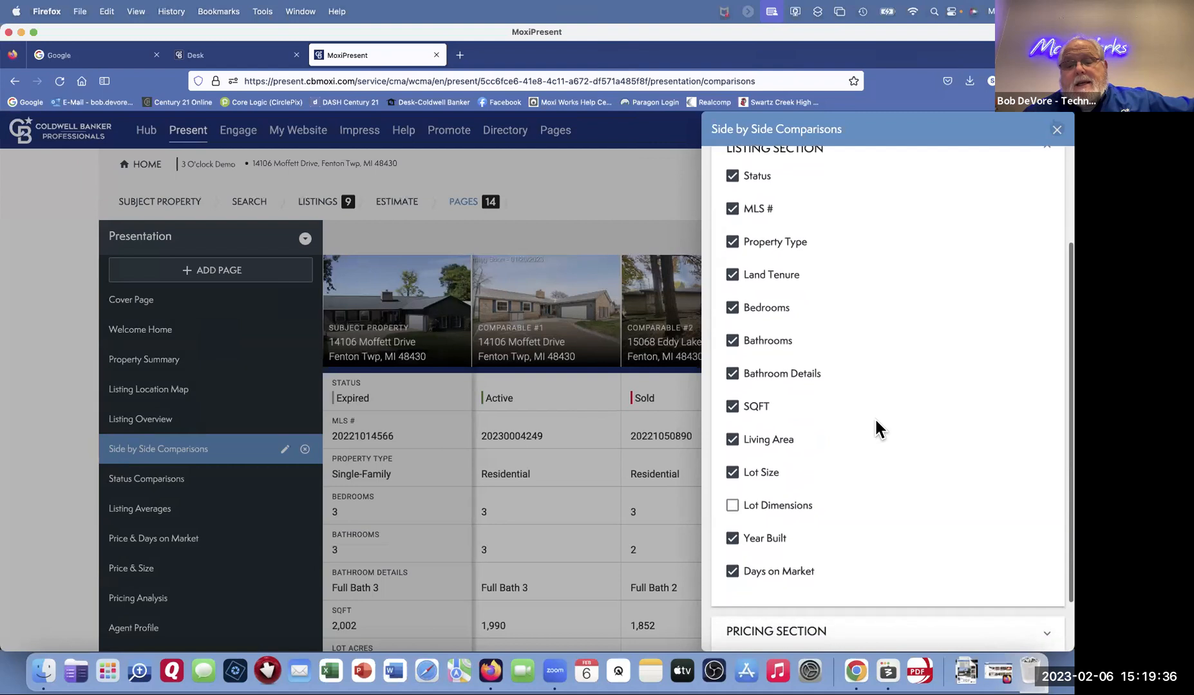
scroll(854, 405, "down", 2)
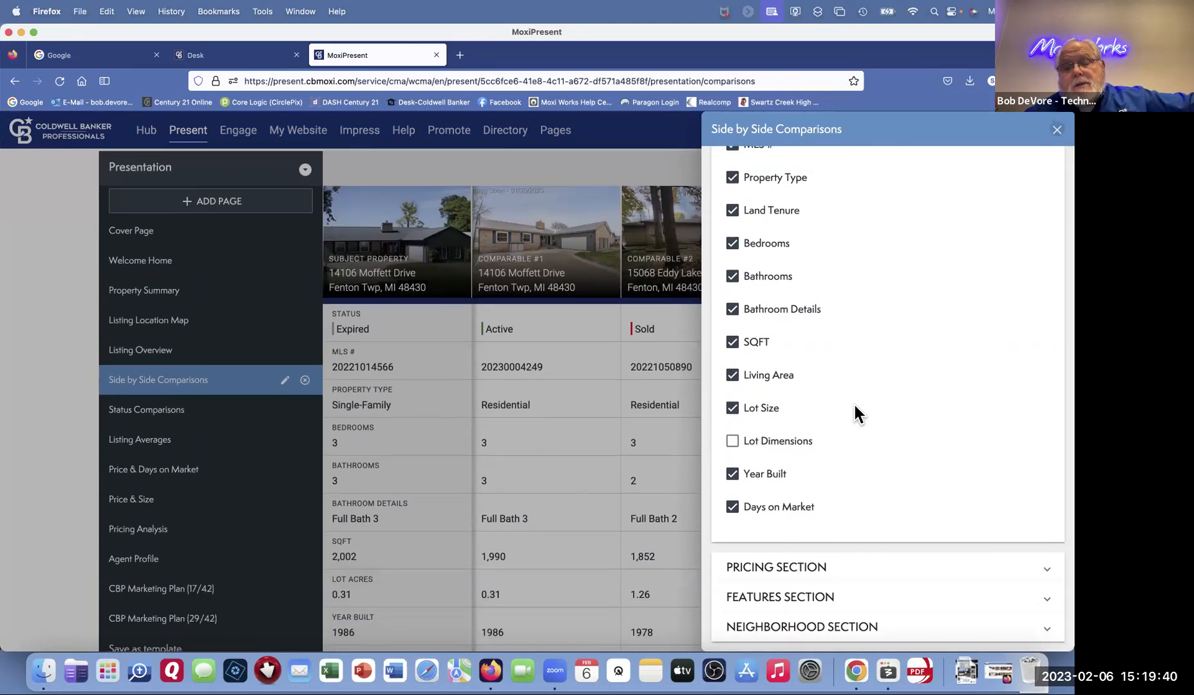
scroll(855, 414, "down", 4)
scroll(1008, 549, "up", 1)
left_click(991, 591)
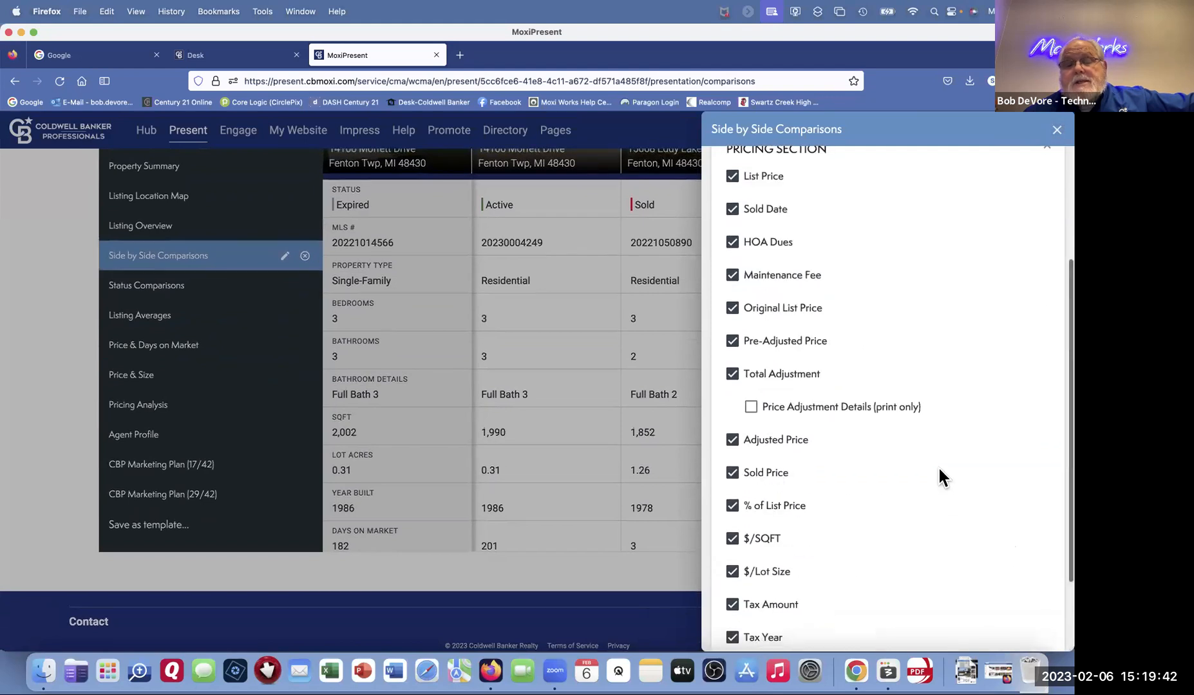
scroll(938, 465, "down", 3)
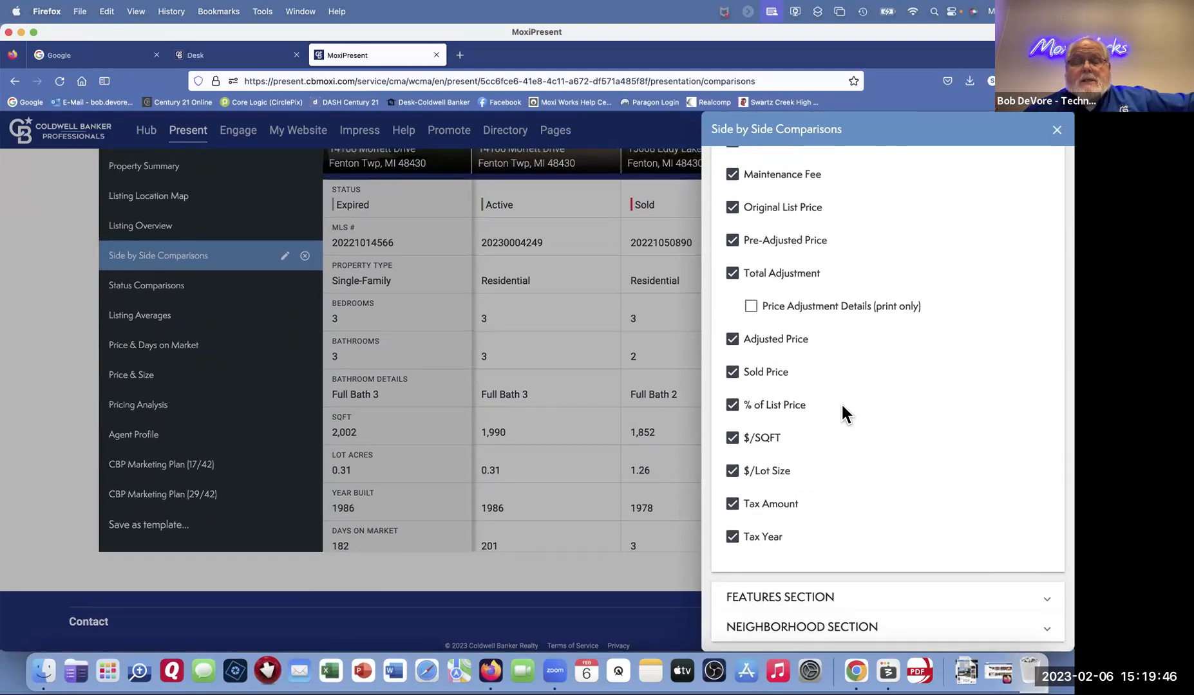
Step: Examine the Features and Neighborhood sections of the Side by Side Comparisons settings and close the settings
left_click(1046, 598)
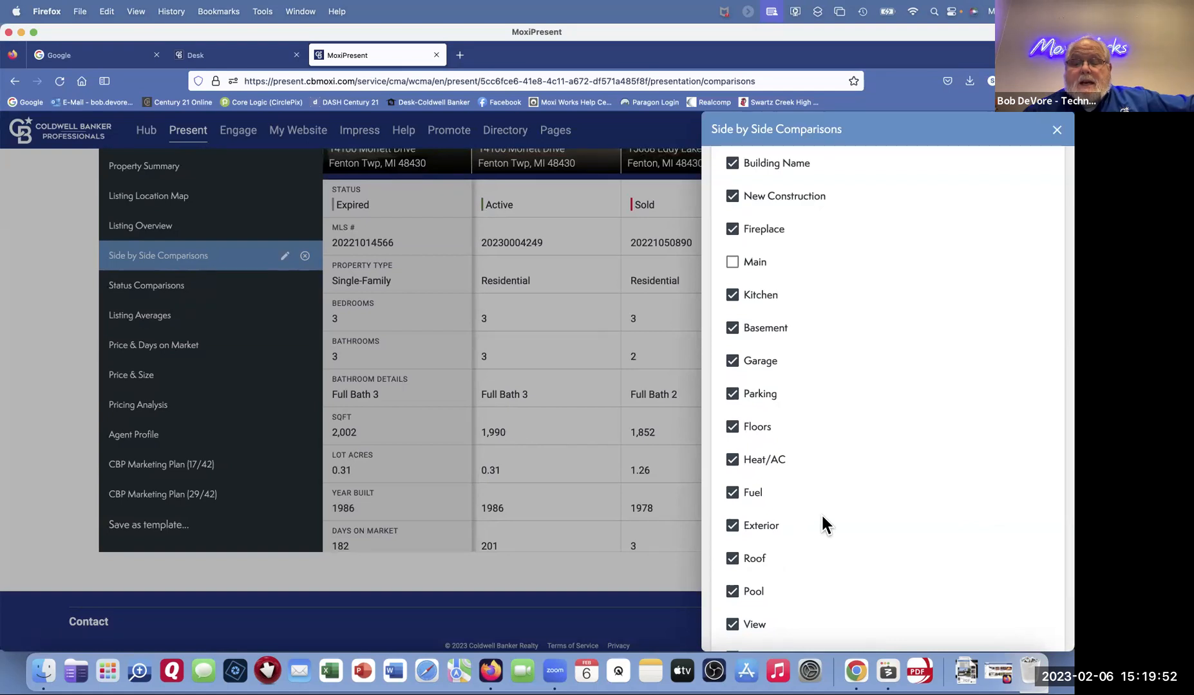
scroll(822, 517, "down", 3)
scroll(823, 517, "up", 6)
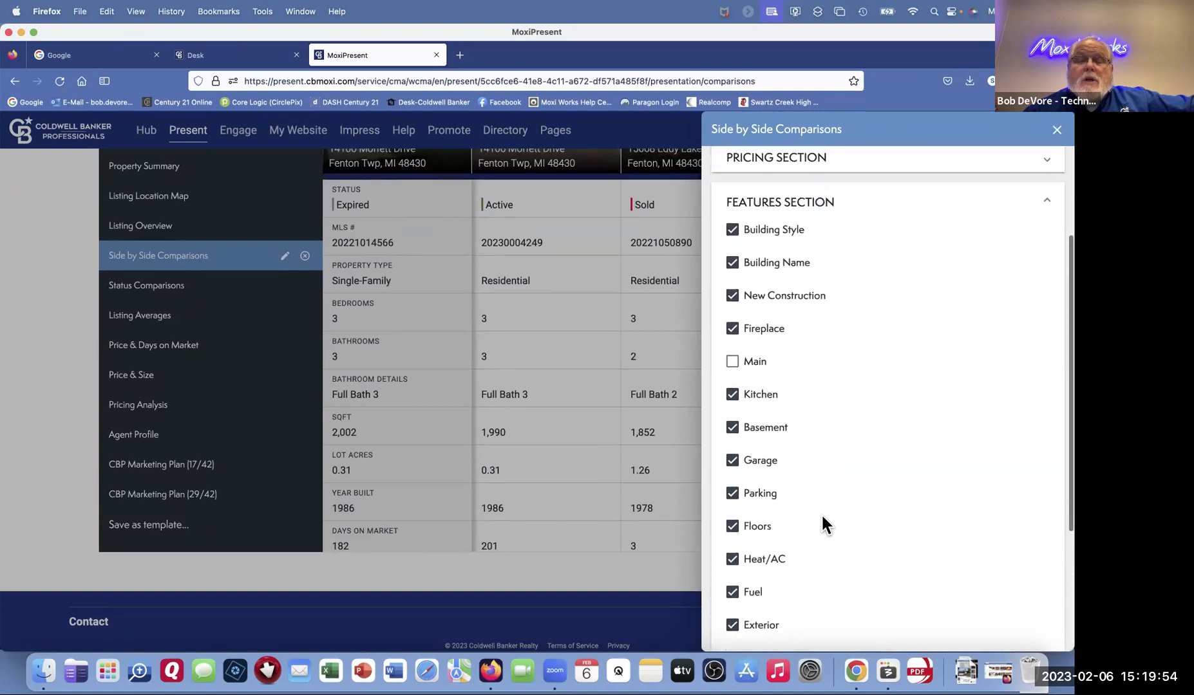
scroll(821, 517, "down", 4)
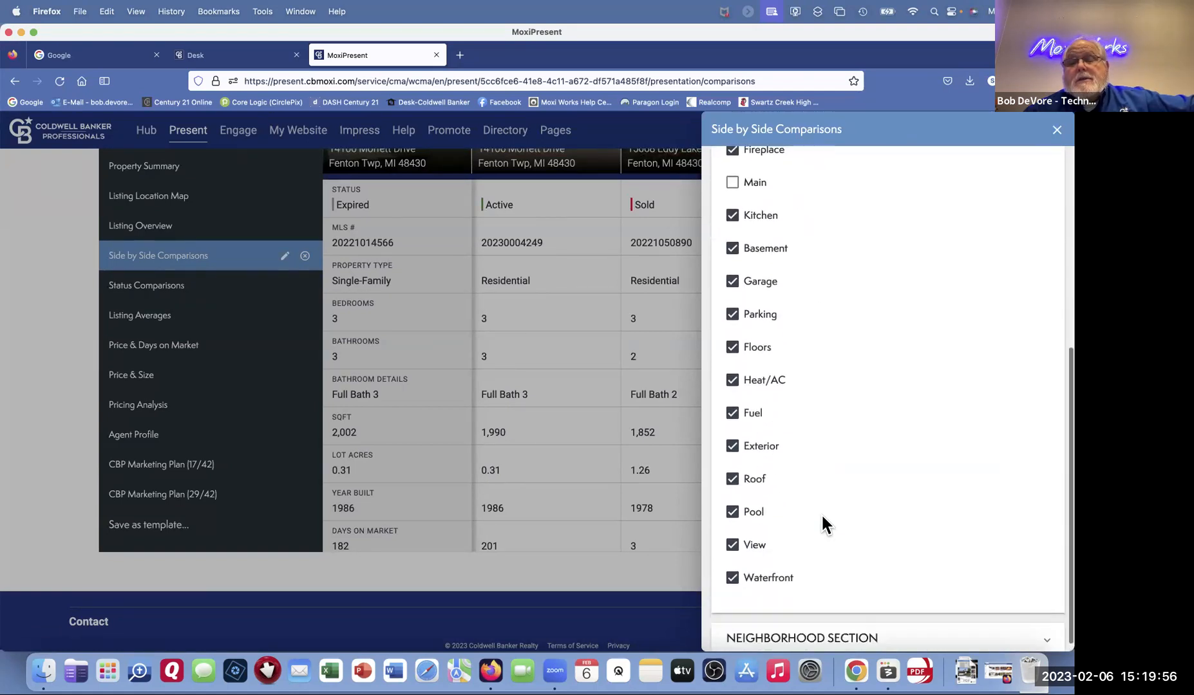
left_click(1046, 628)
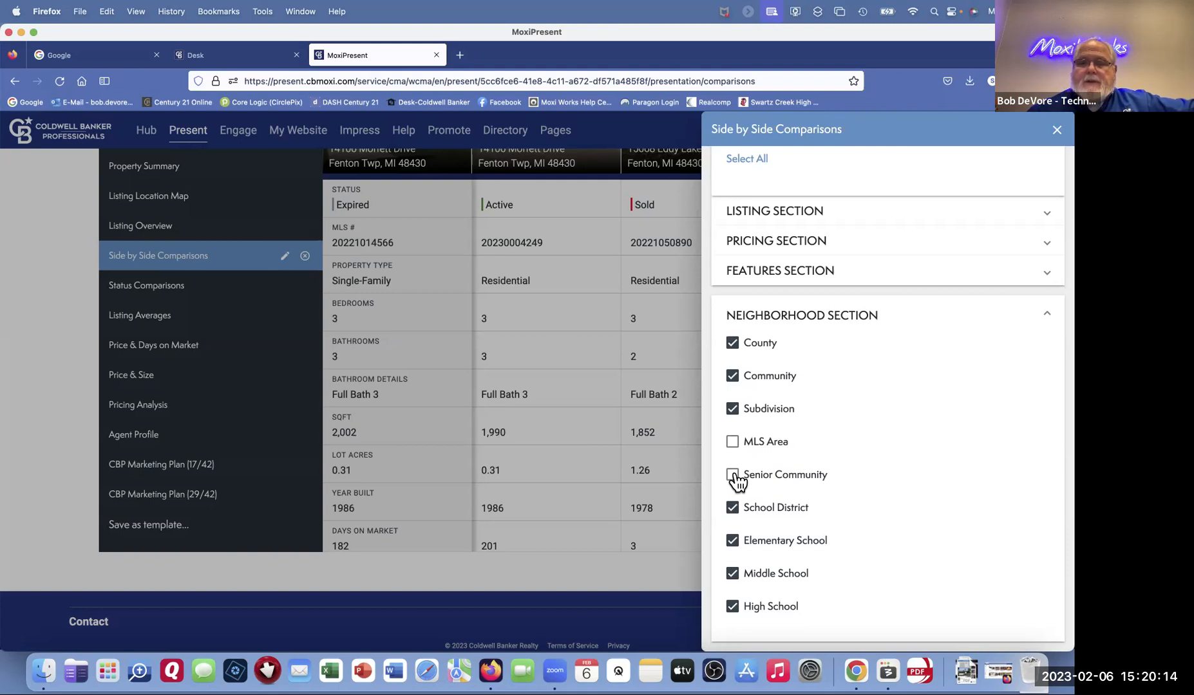
scroll(1028, 339, "up", 1)
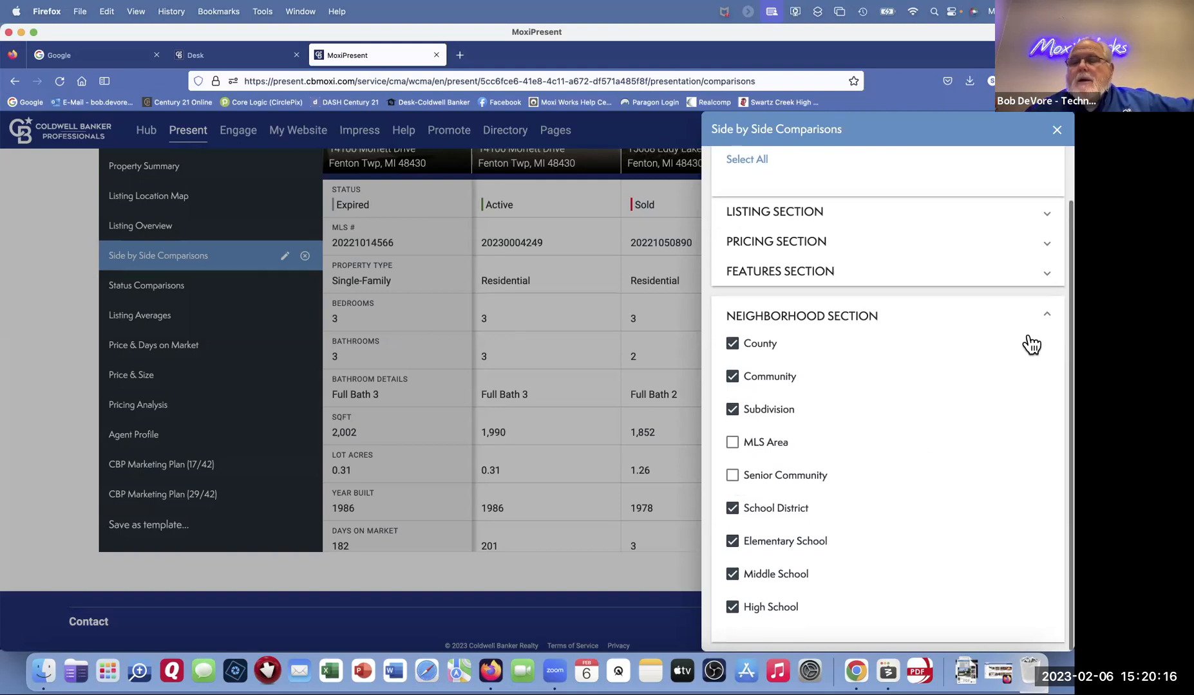
left_click(1053, 318)
scroll(901, 270, "up", 3)
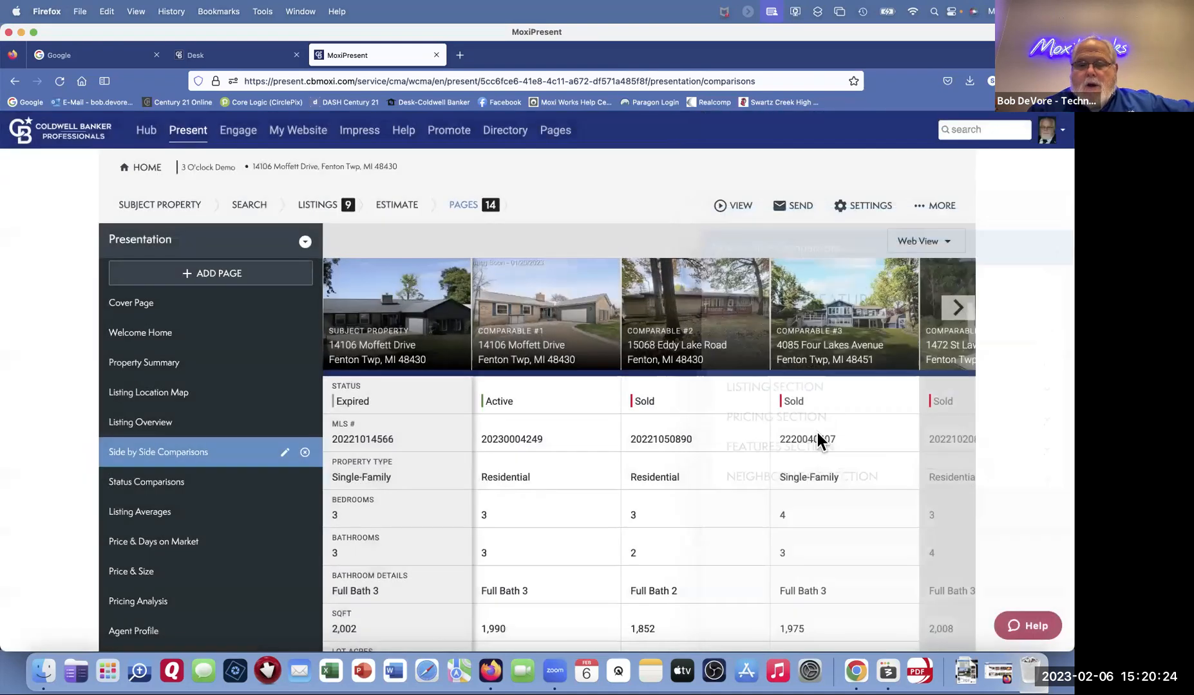
left_click(1056, 131)
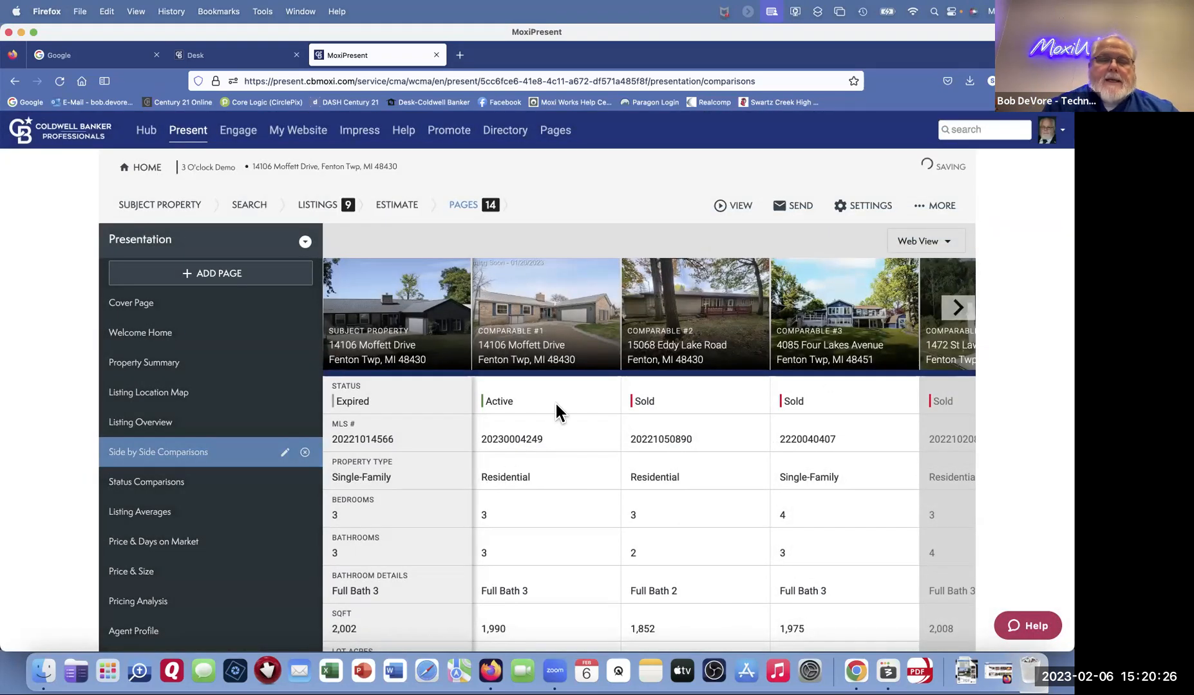
Step: Generate a portrait print PDF of the 3 O'clock Demo presentation
left_click(726, 213)
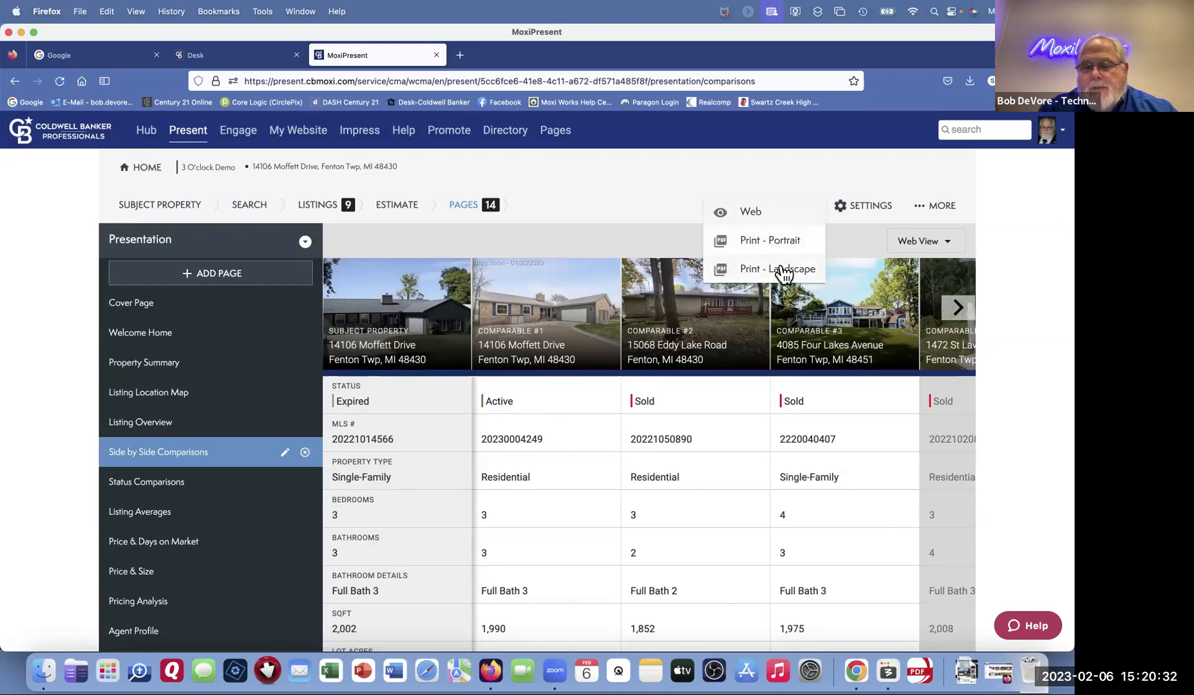
left_click(757, 245)
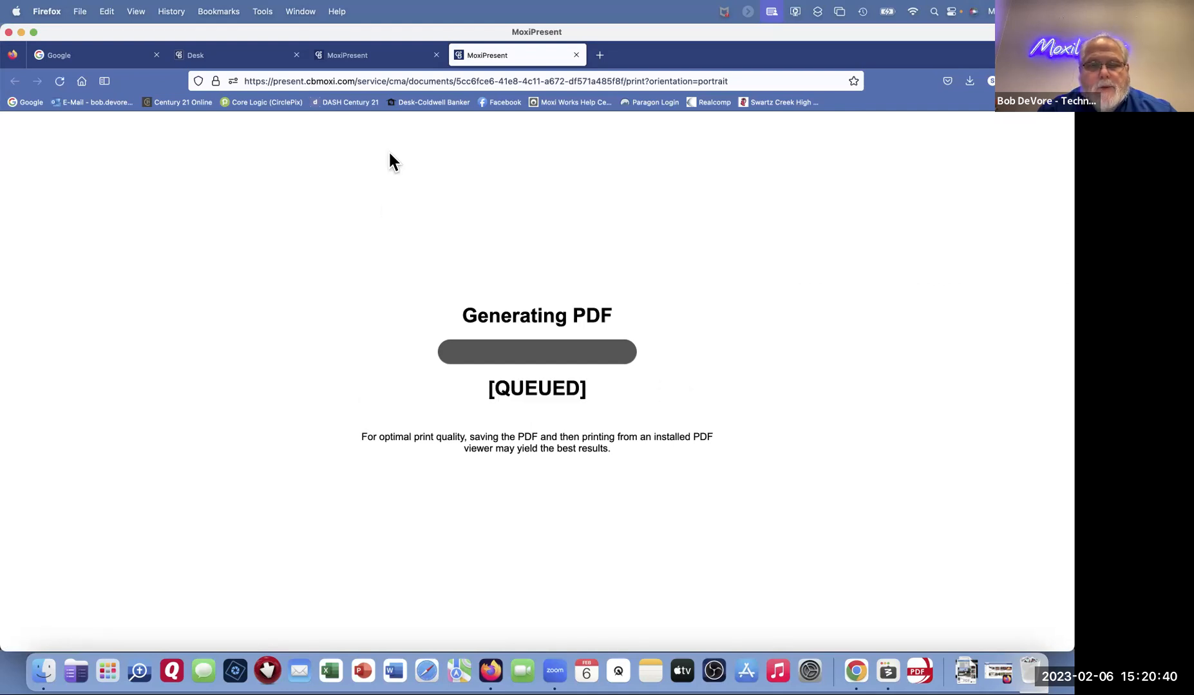
Step: Start building a new custom page for the presentation and choose the single-block layout for the Web View version
left_click(356, 55)
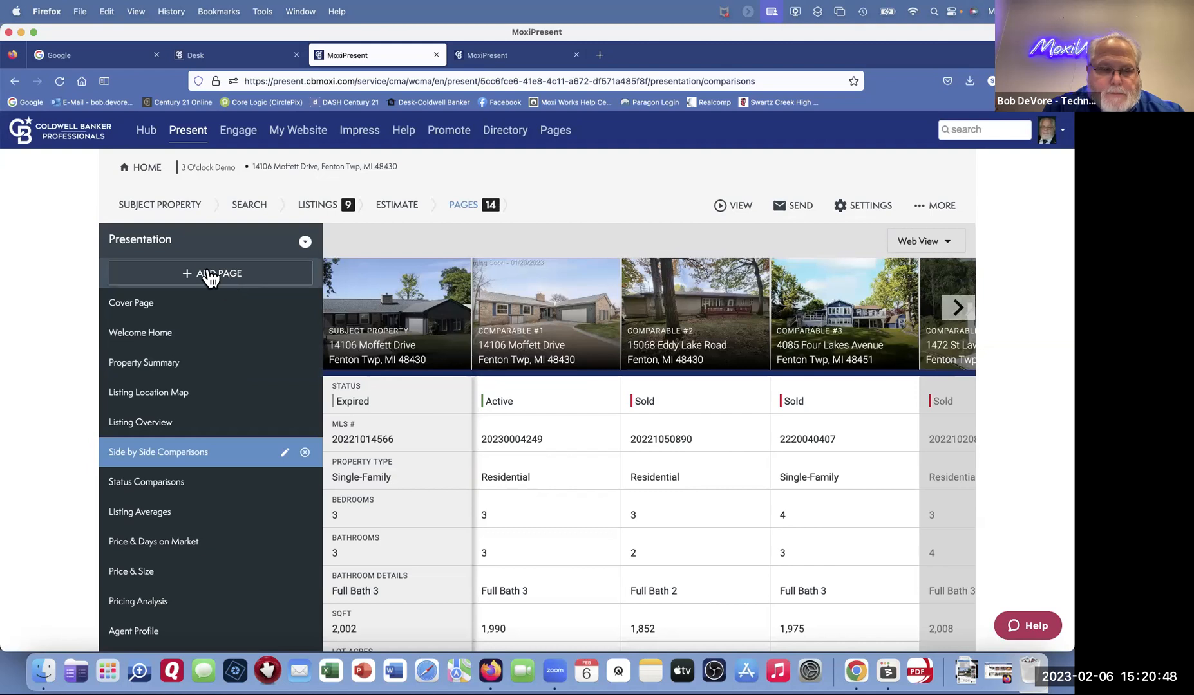
left_click(212, 277)
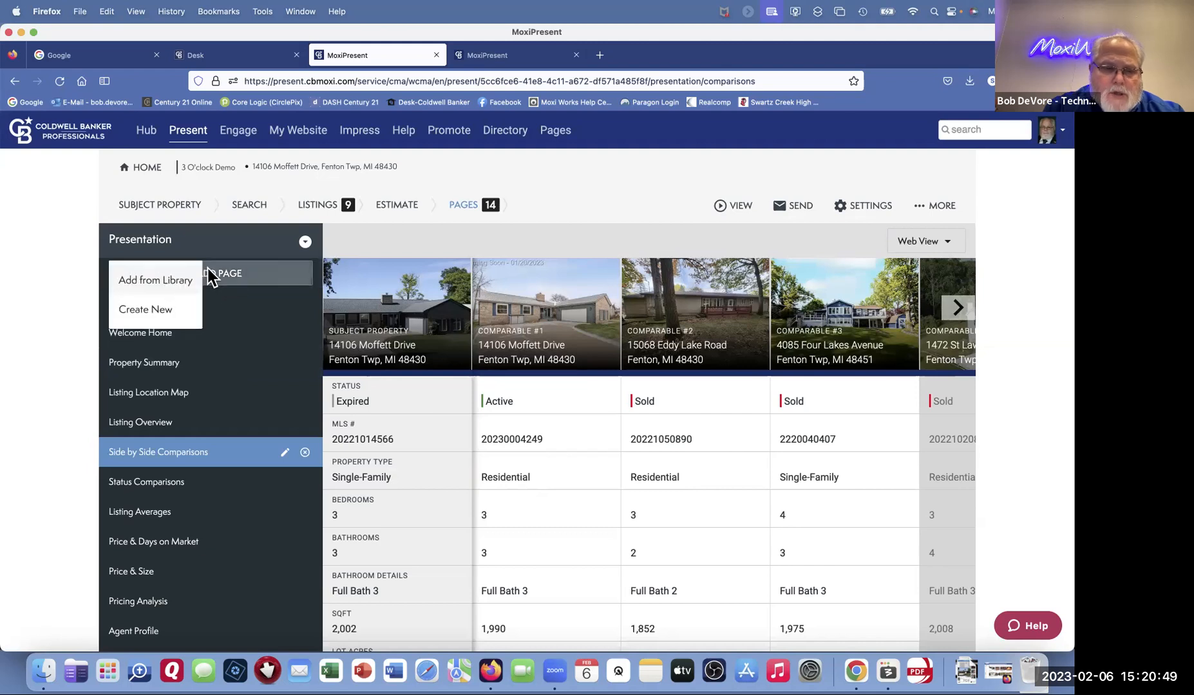
left_click(144, 311)
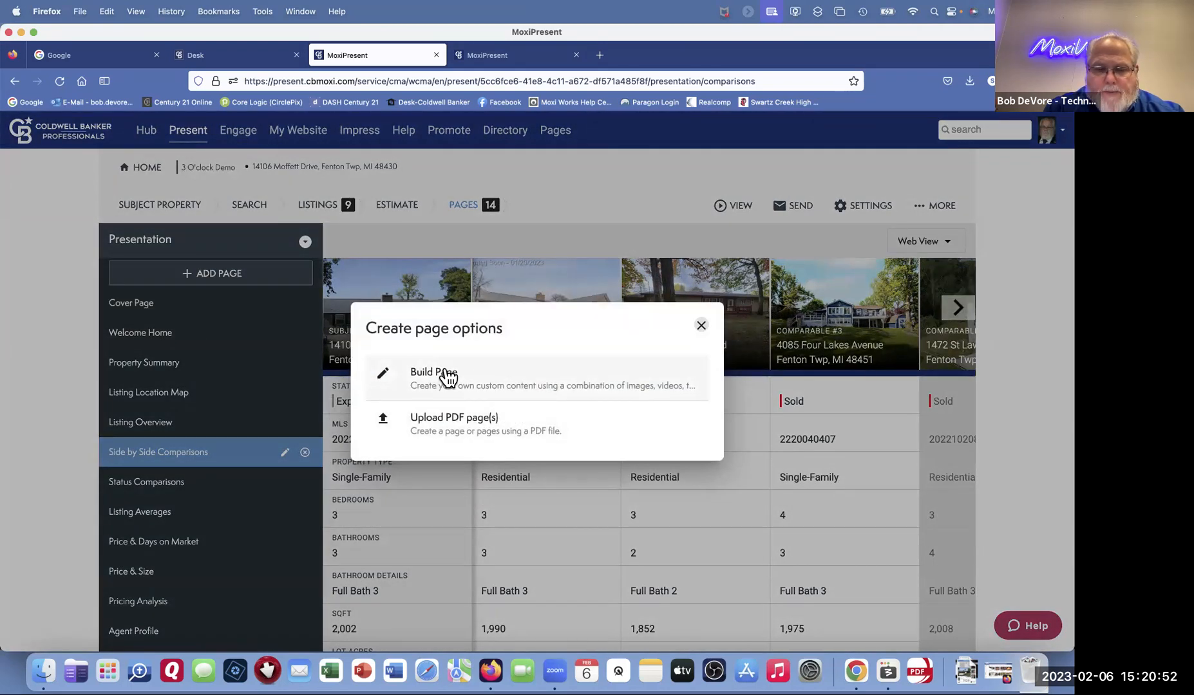
left_click(449, 378)
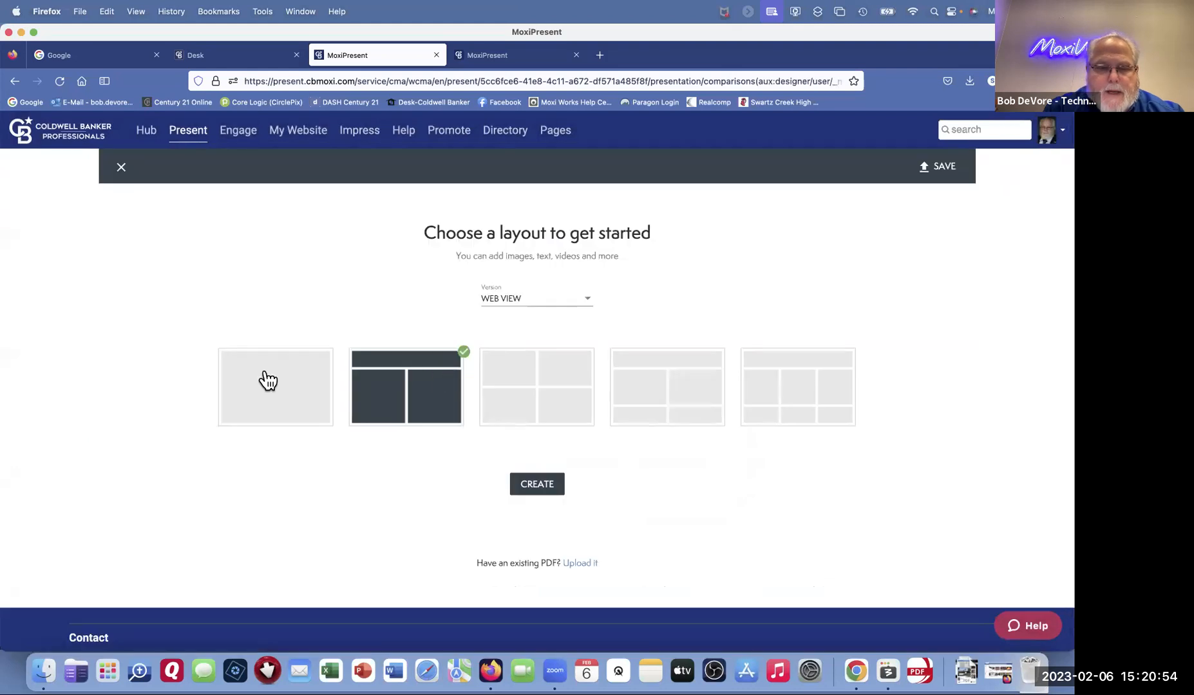
left_click(267, 380)
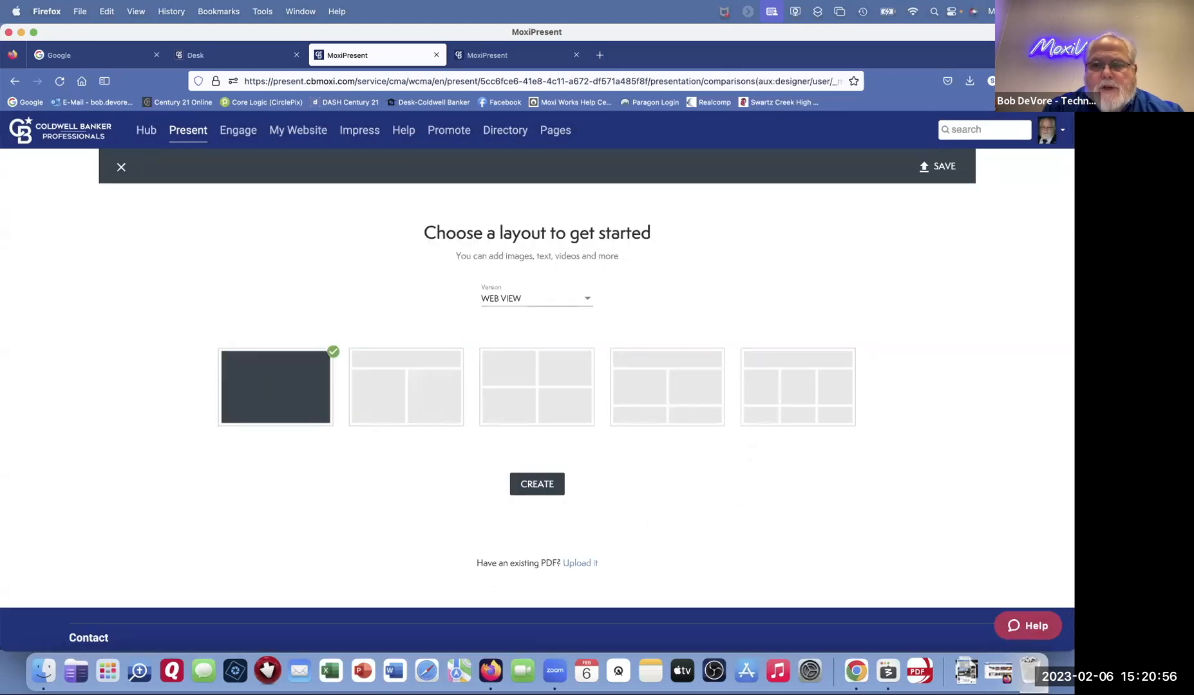
Step: Go to the signed-in account's own YouTube channel in a new browser tab and pause its featured video
left_click(599, 55)
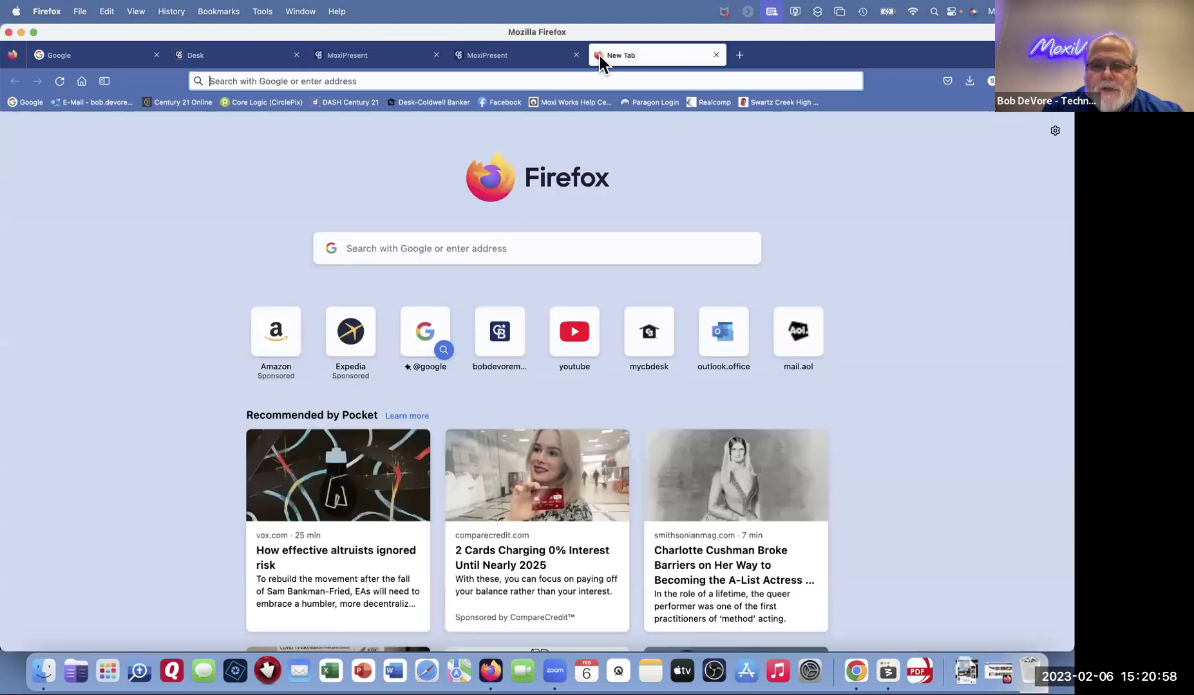
left_click(574, 338)
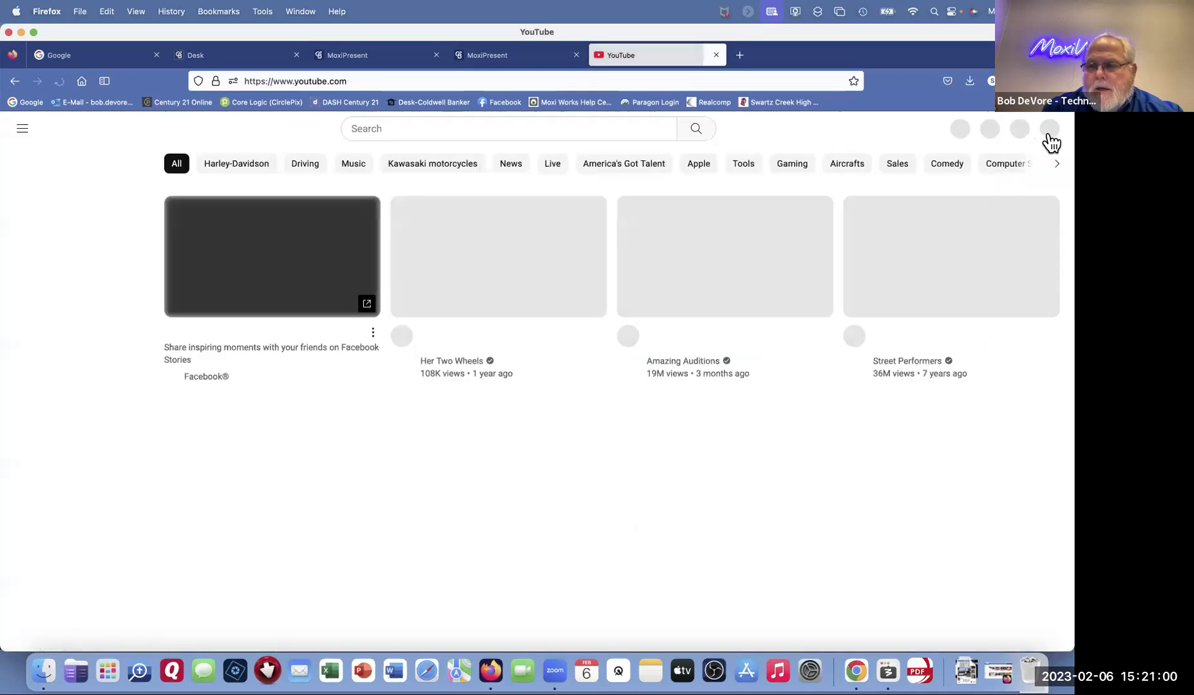
left_click(1045, 130)
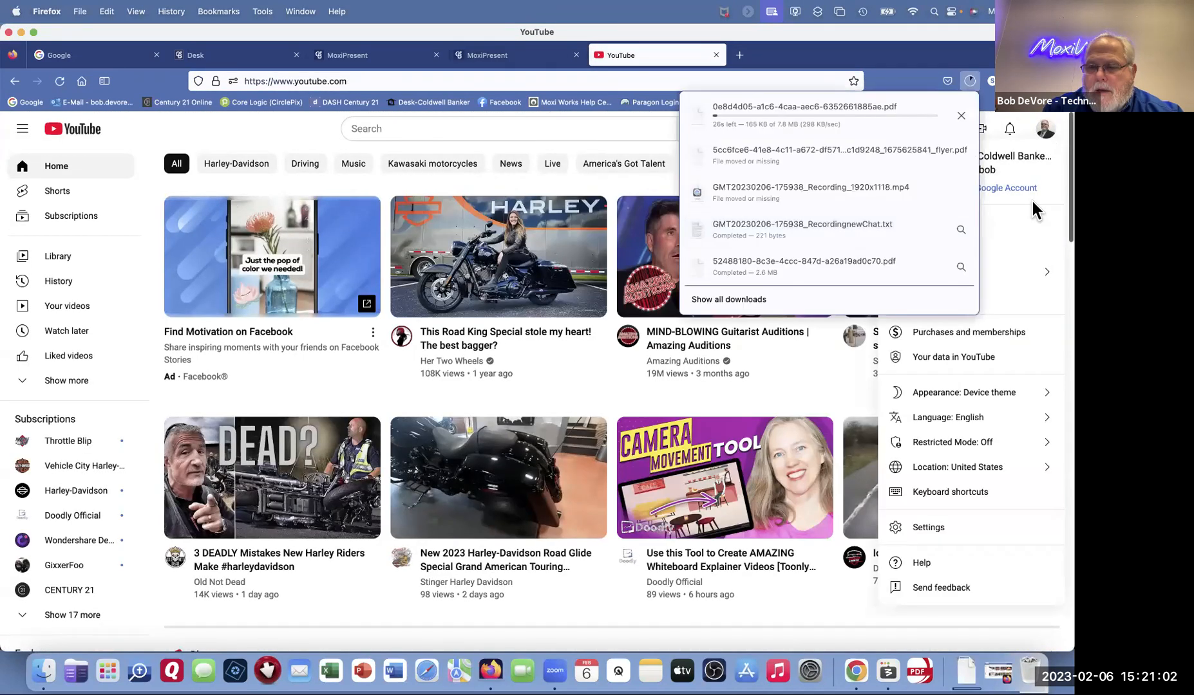
left_click(973, 168)
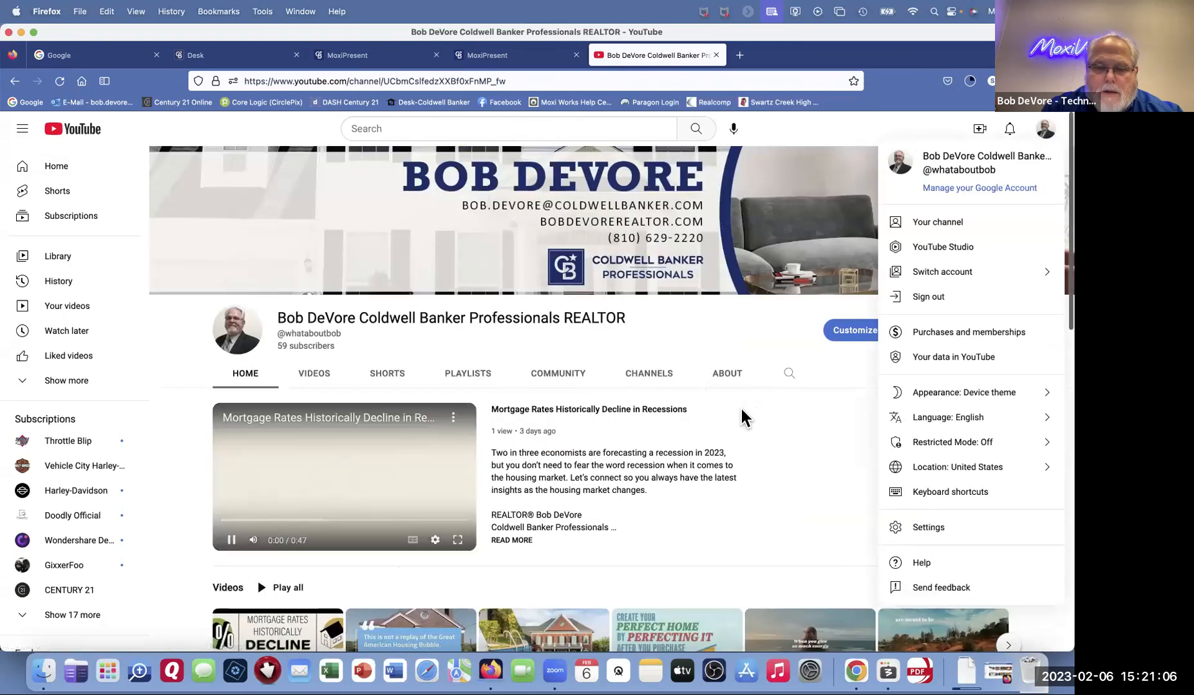
left_click(740, 416)
left_click(311, 489)
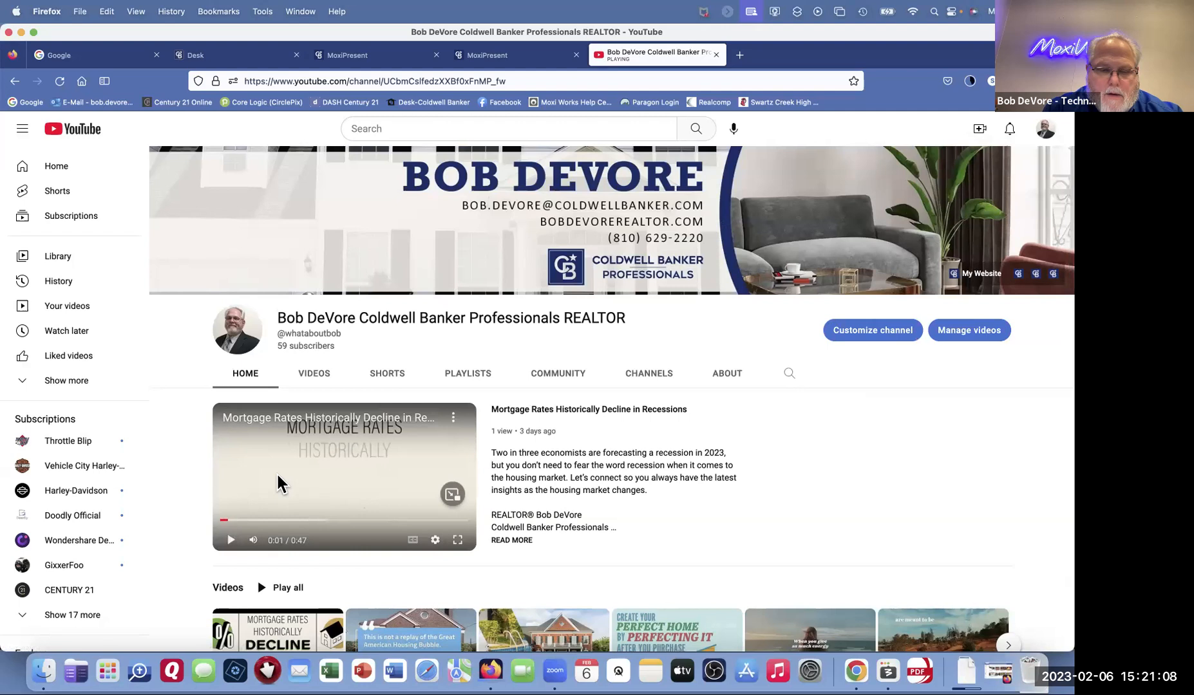
Step: Copy the share link of the Mortgage Rates Historically Decline in Recessions video and close the YouTube tab
scroll(277, 482, "down", 3)
left_click(275, 429)
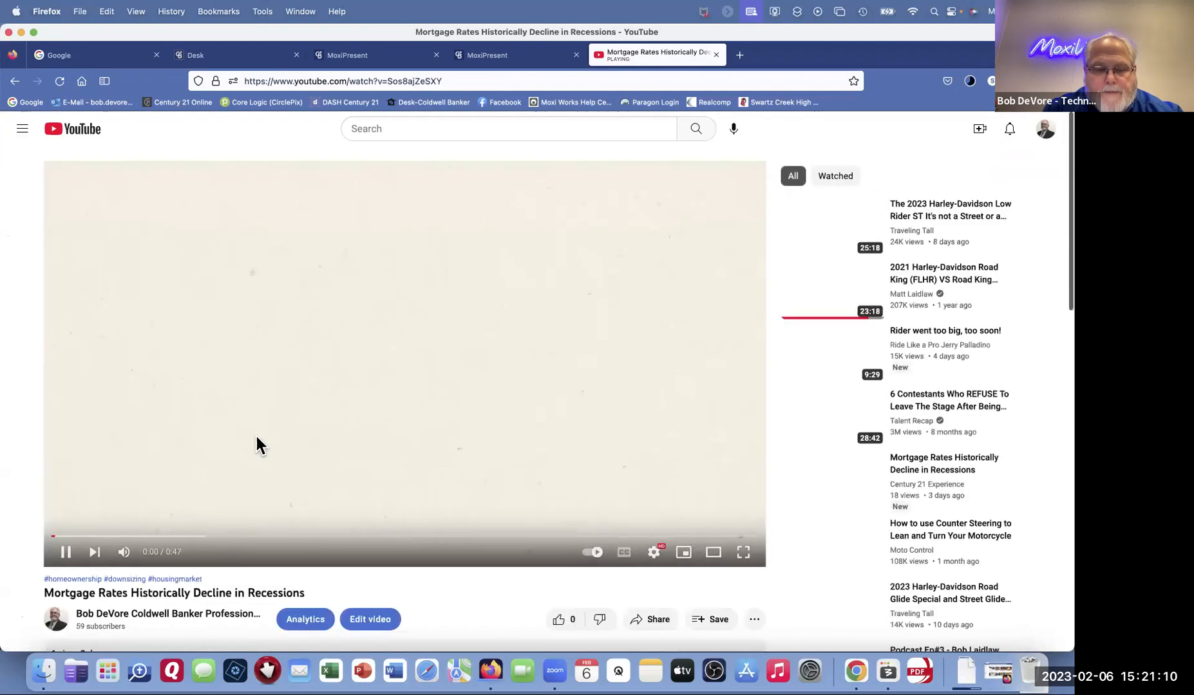
left_click(651, 619)
left_click(658, 451)
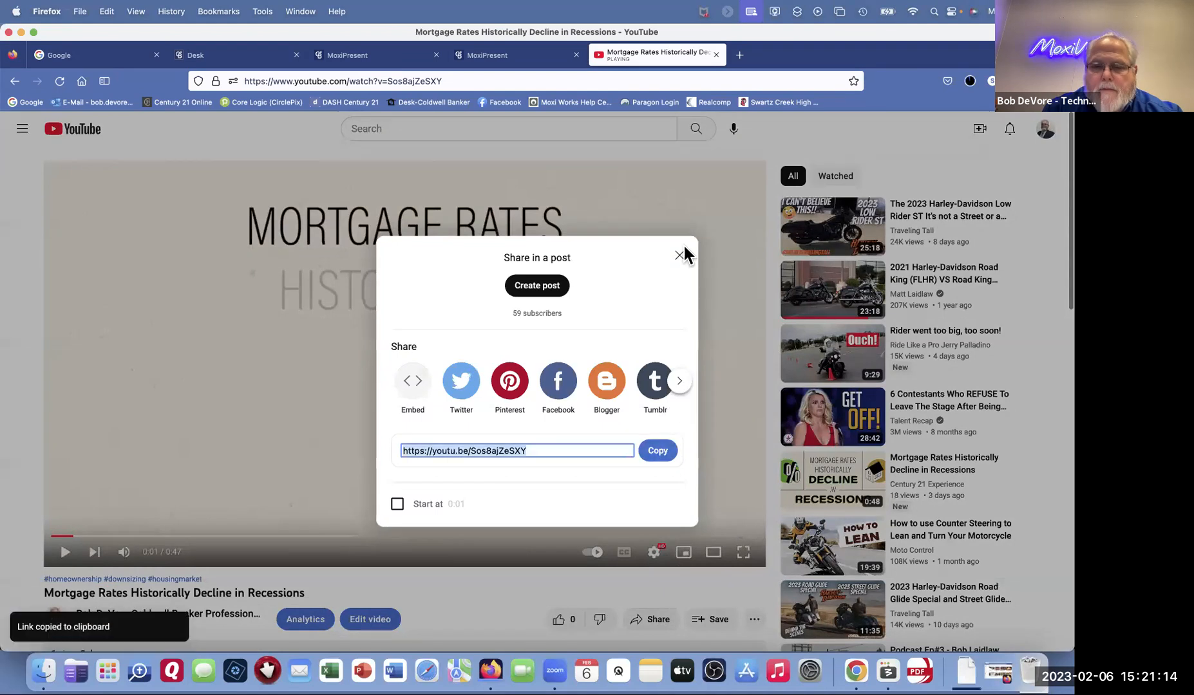
left_click(679, 256)
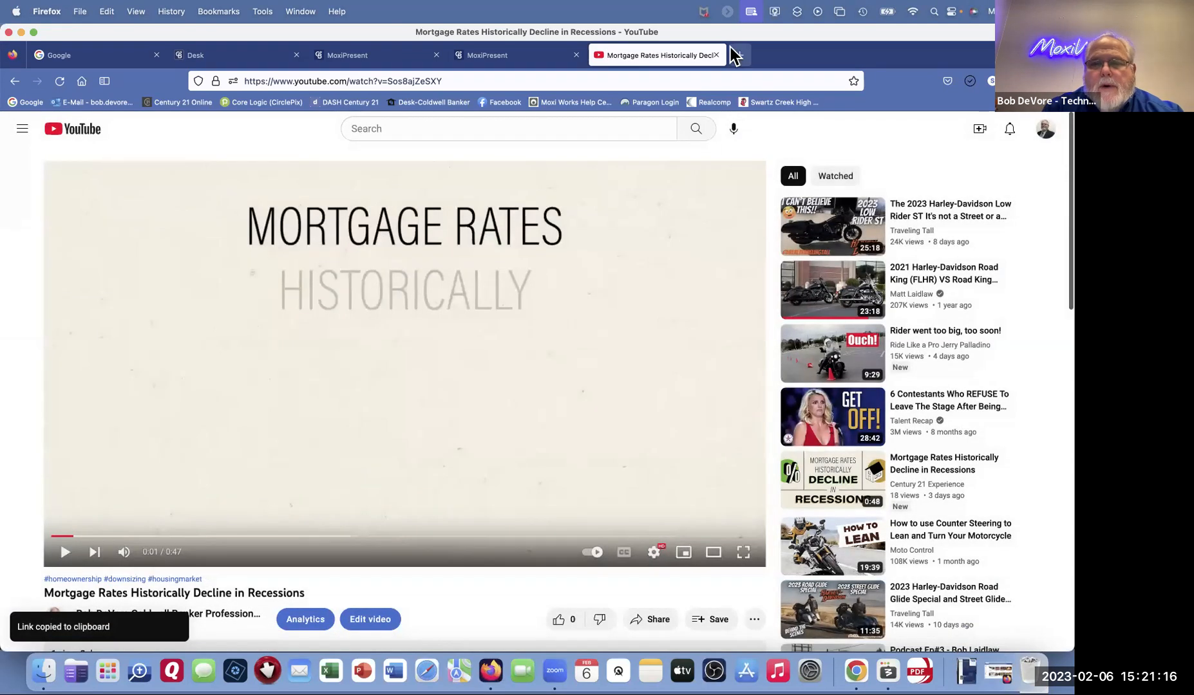
left_click(716, 55)
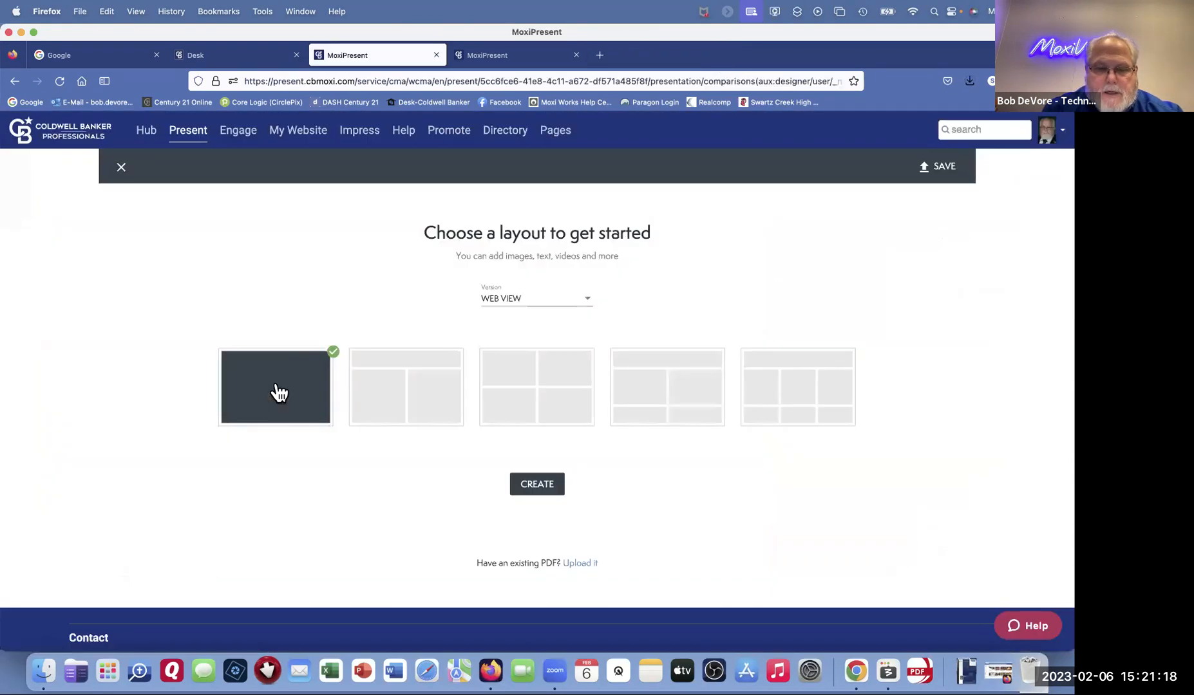
left_click(535, 481)
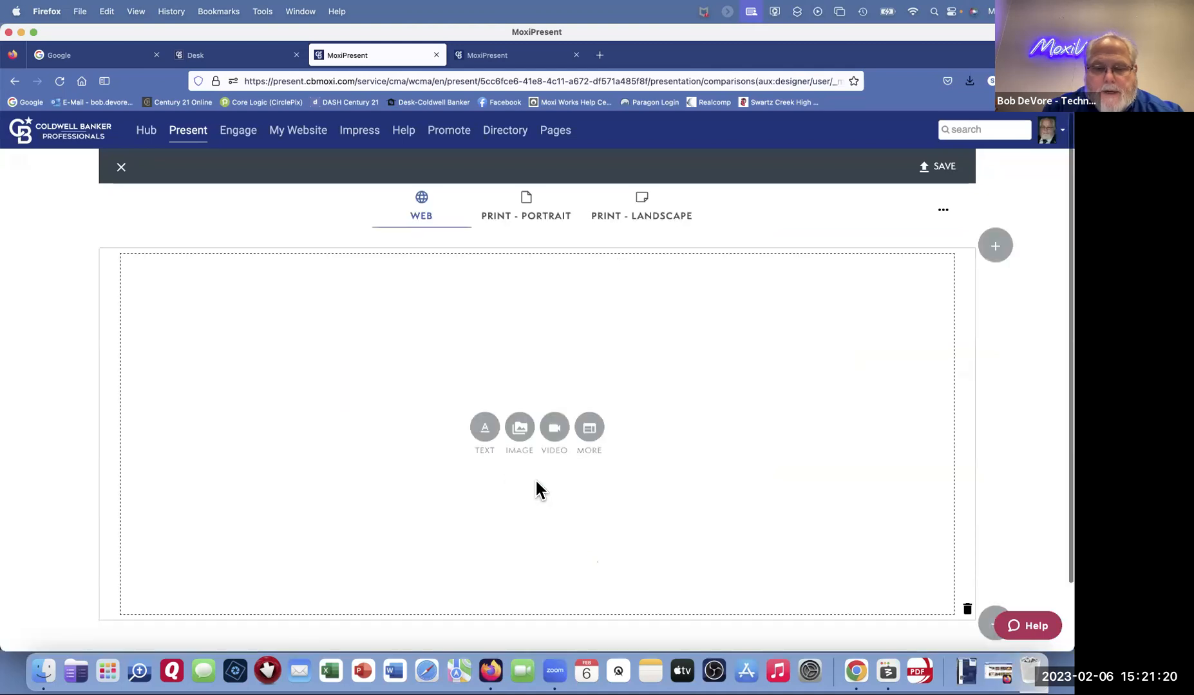
left_click(555, 430)
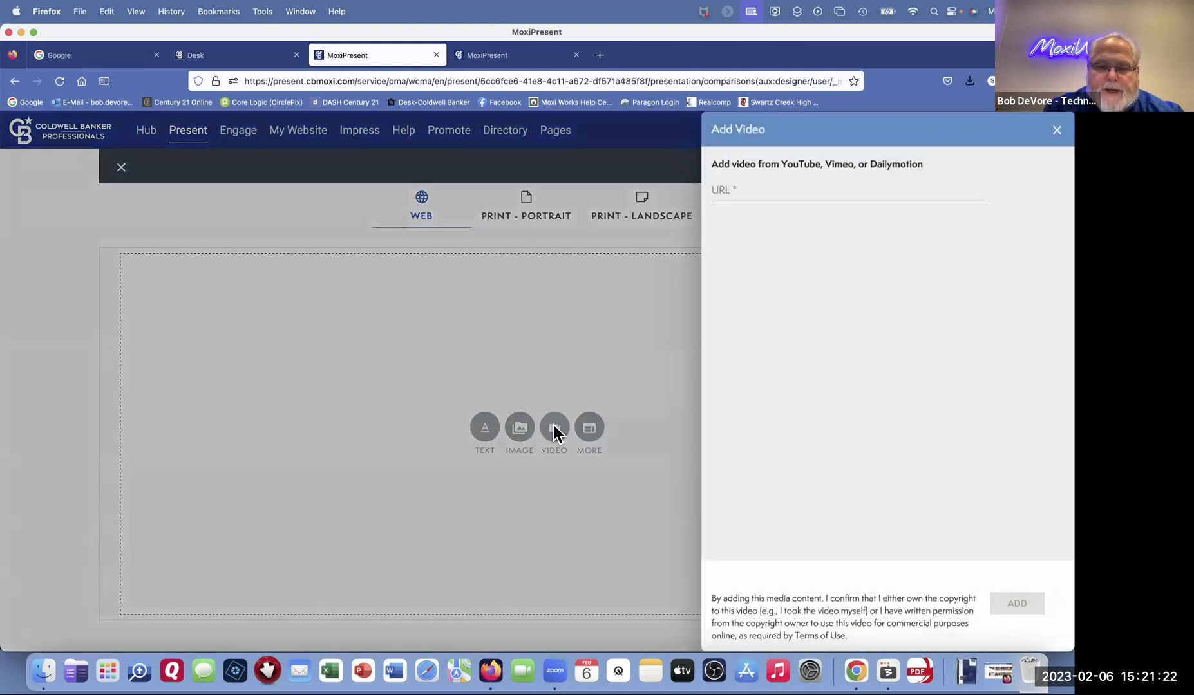
left_click(775, 185)
right_click(775, 184)
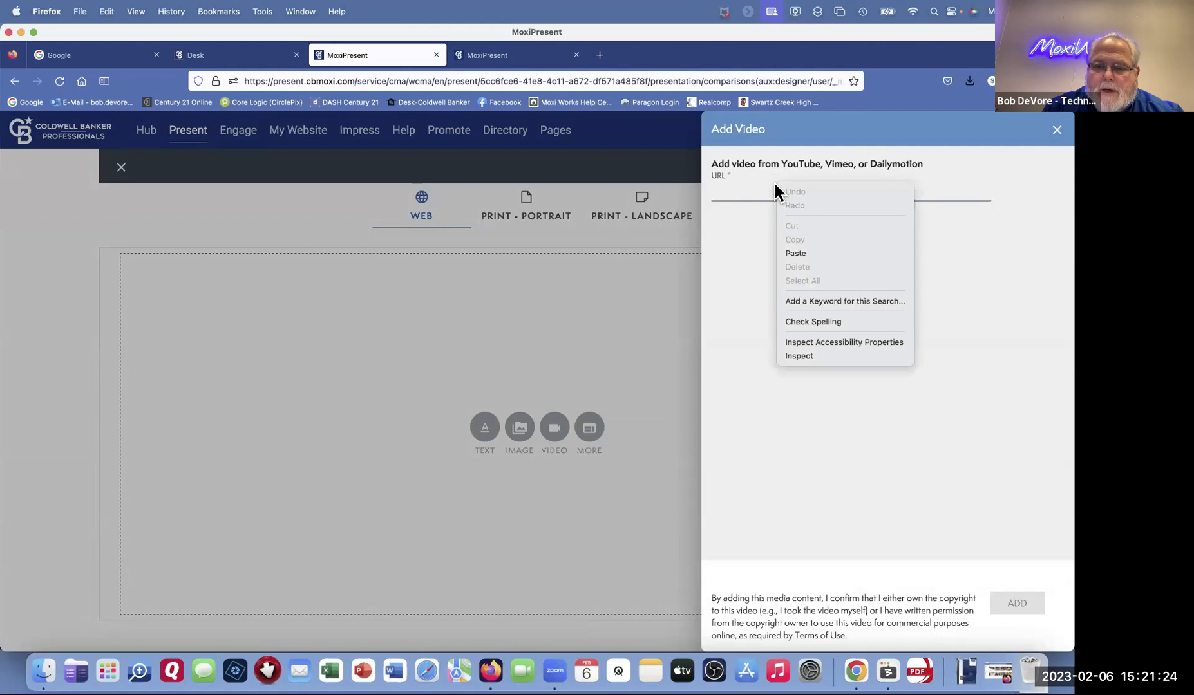
left_click(793, 252)
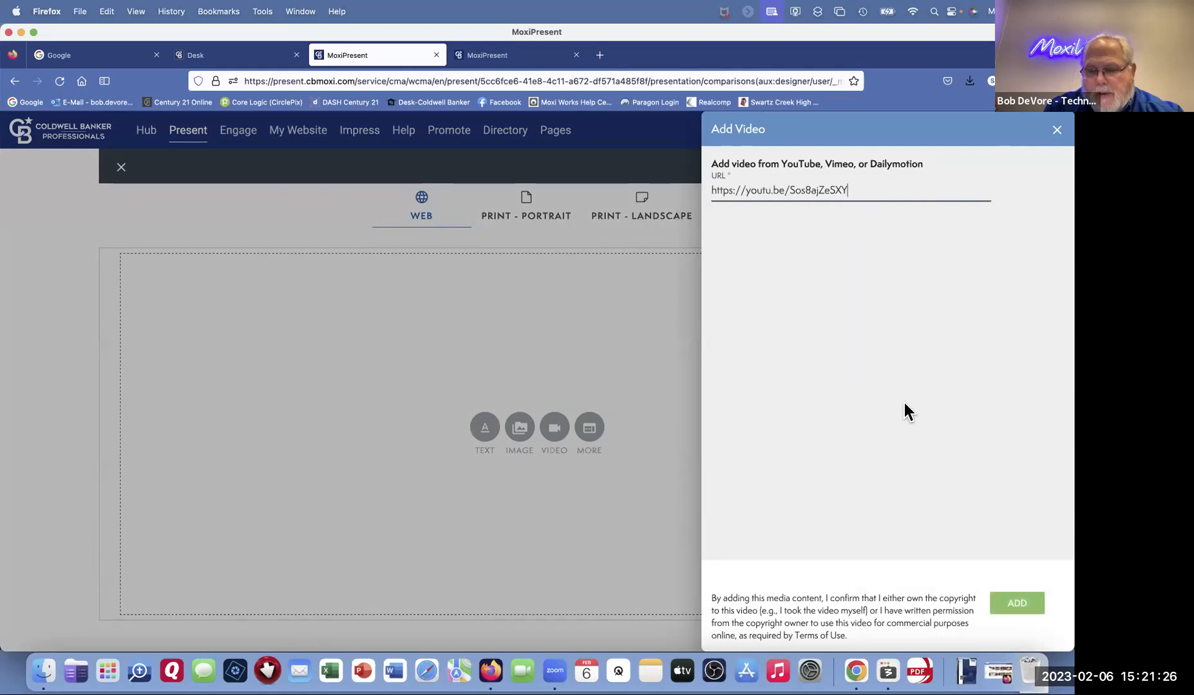
left_click(1017, 605)
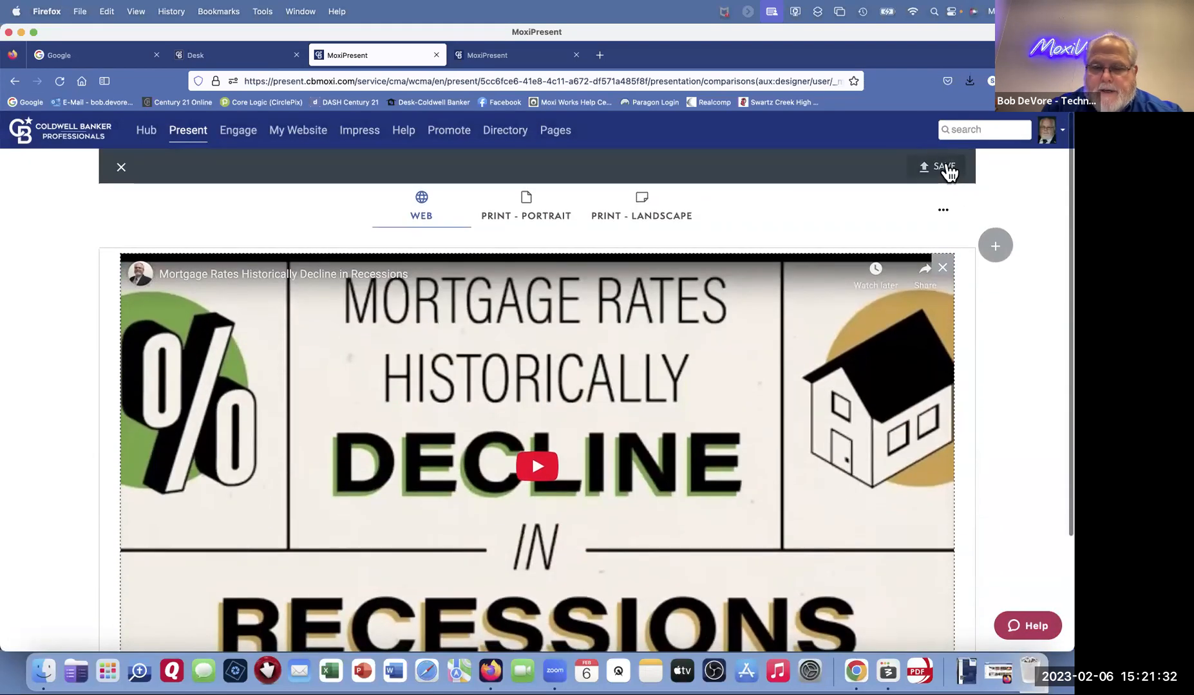
Step: Save the video page to My Pages under the name Historical Decline Video
left_click(949, 170)
left_click(416, 280)
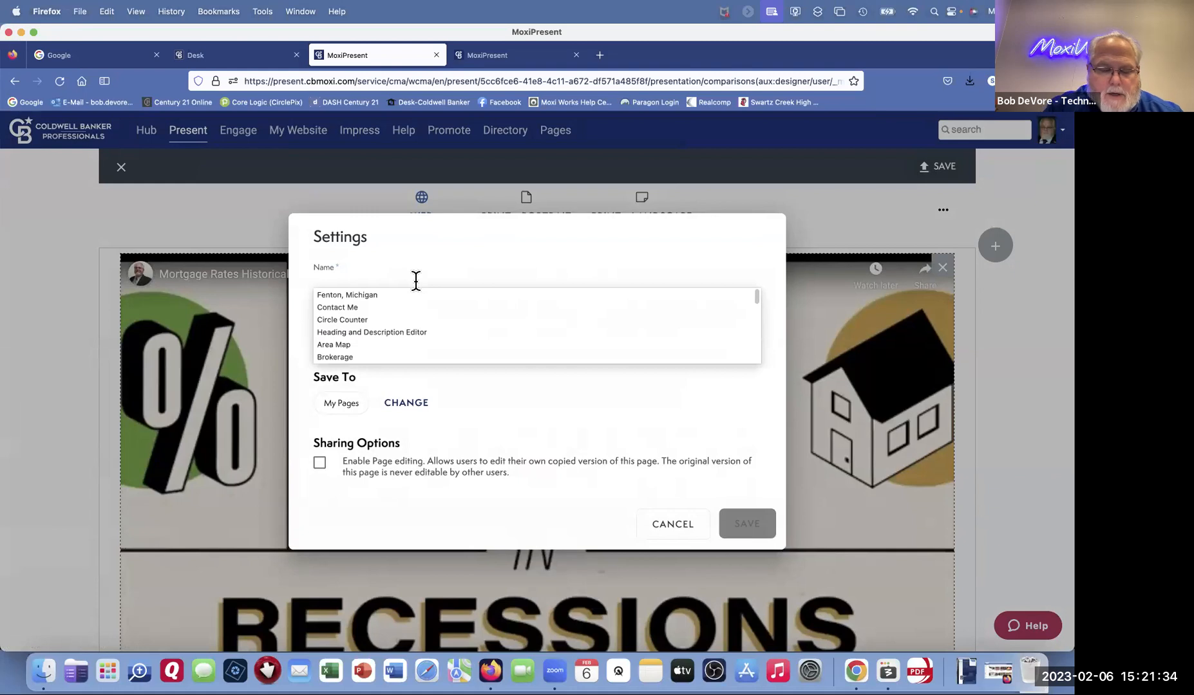
type("His")
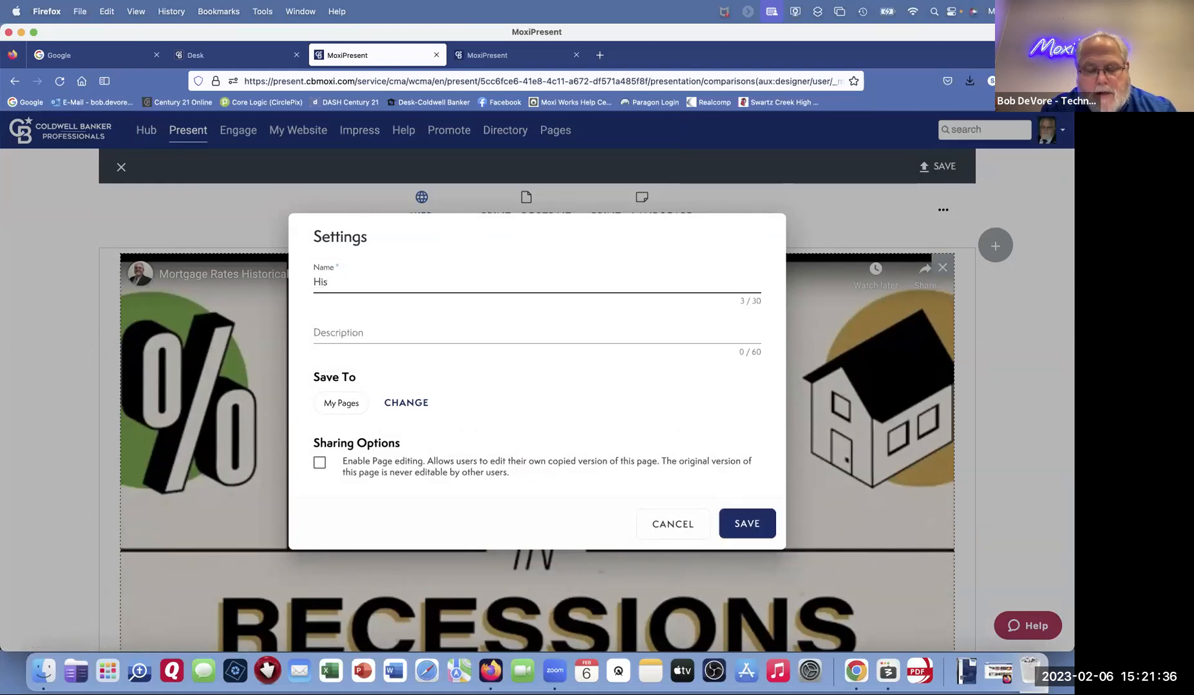
type("torical Decline Video")
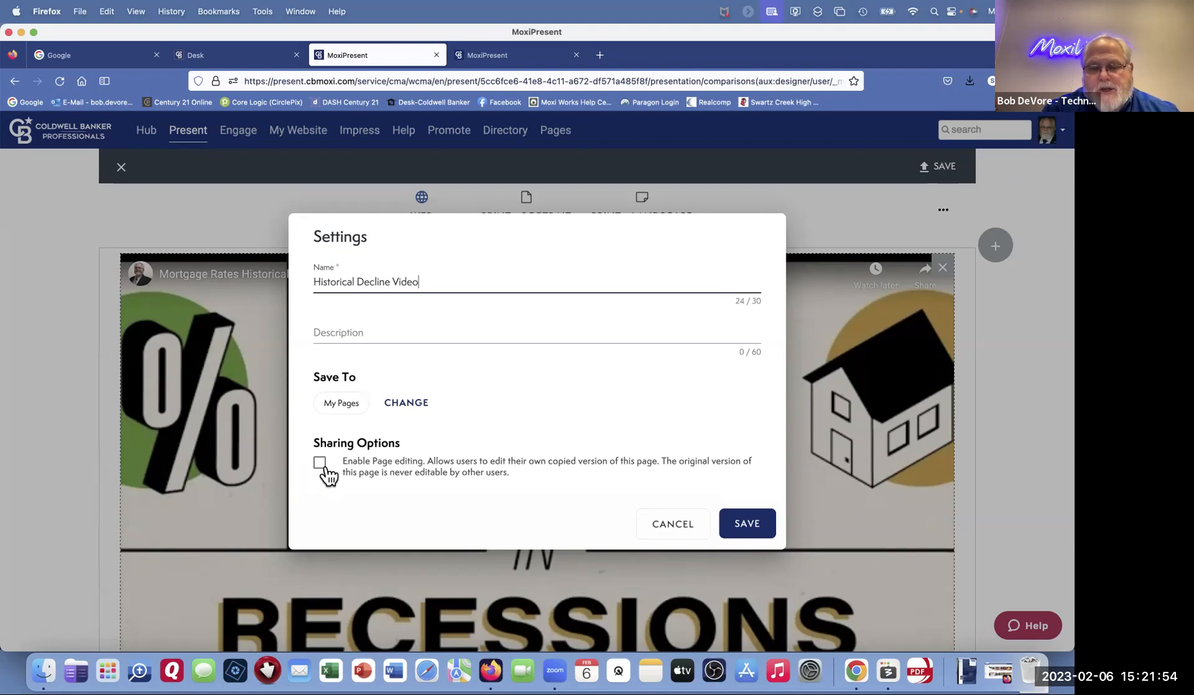
left_click(750, 526)
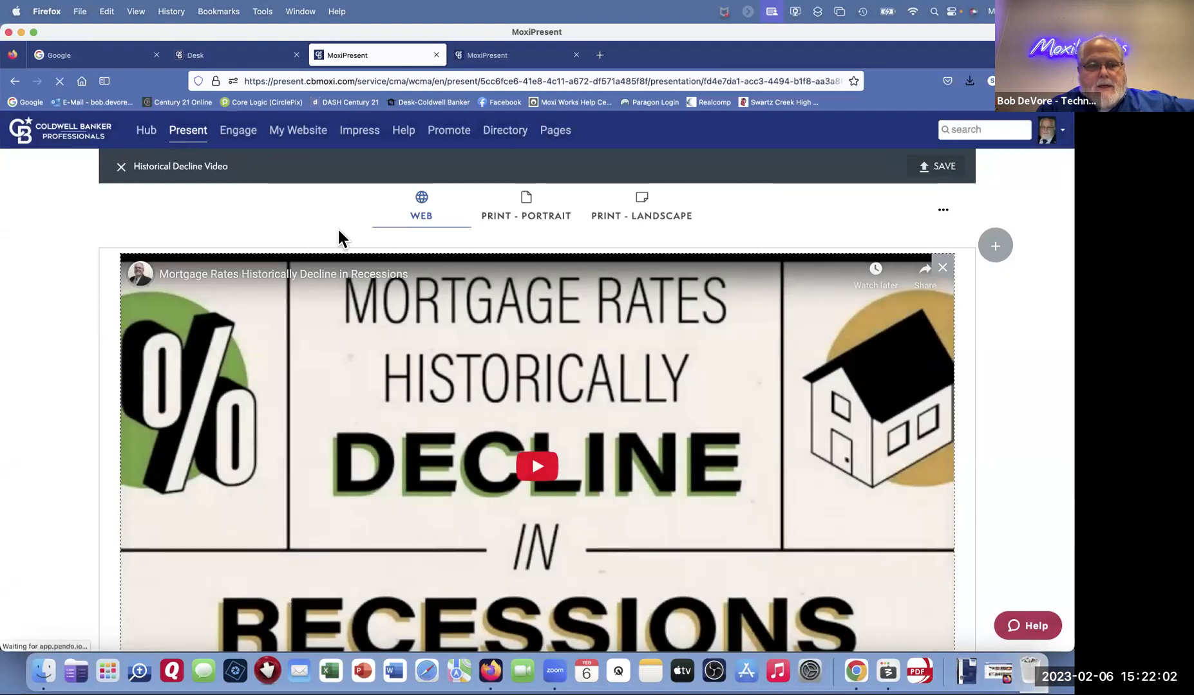
Step: Close the page editor and move the Historical Decline Video page directly after the Welcome Home page
left_click(123, 172)
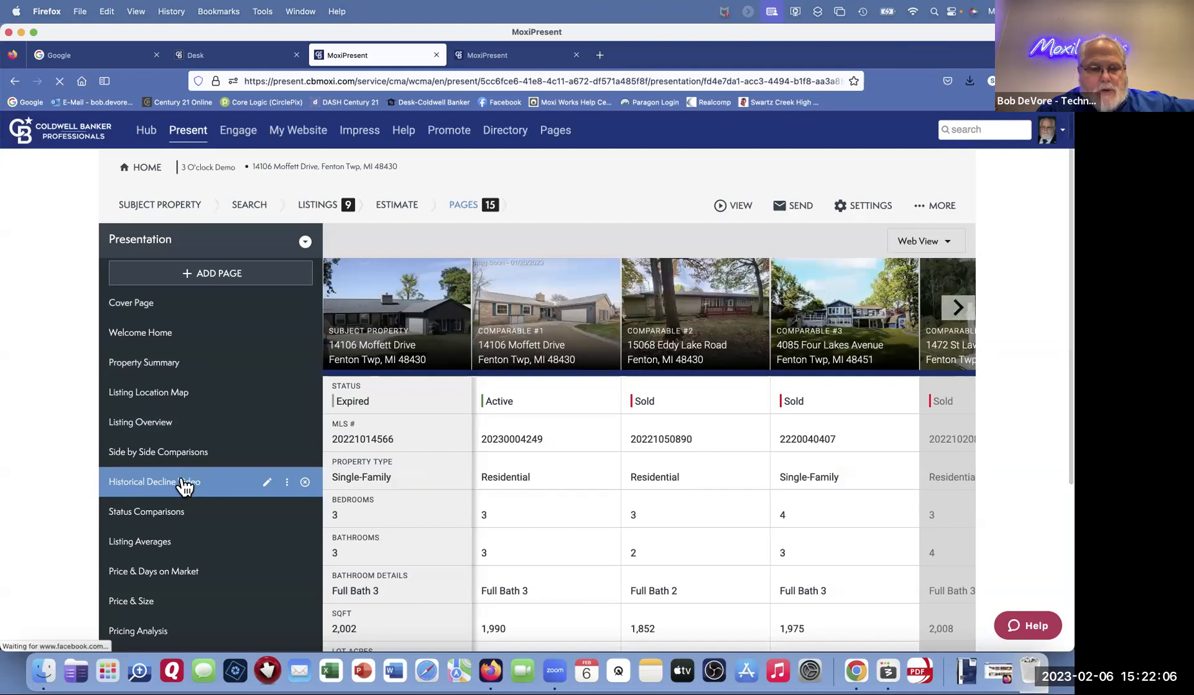
left_click_drag(182, 486, 205, 367)
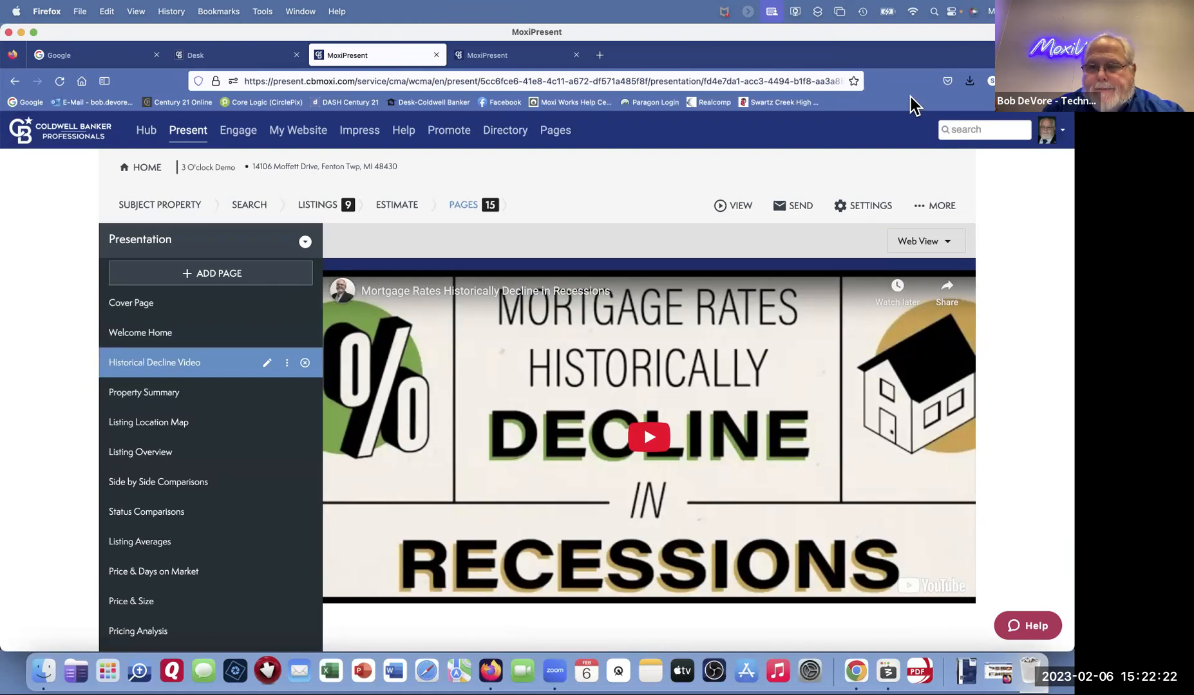
Step: Open the most recently downloaded presentation PDF in PDF Reader Pro Lite
left_click(969, 82)
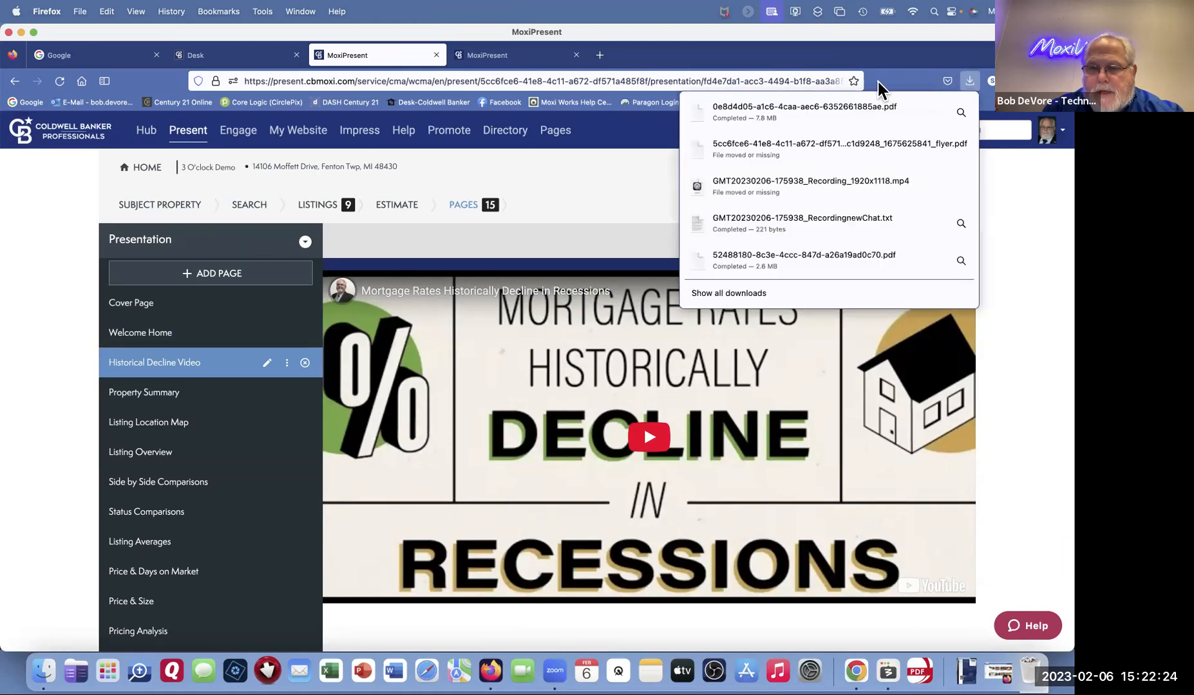
left_click(805, 108)
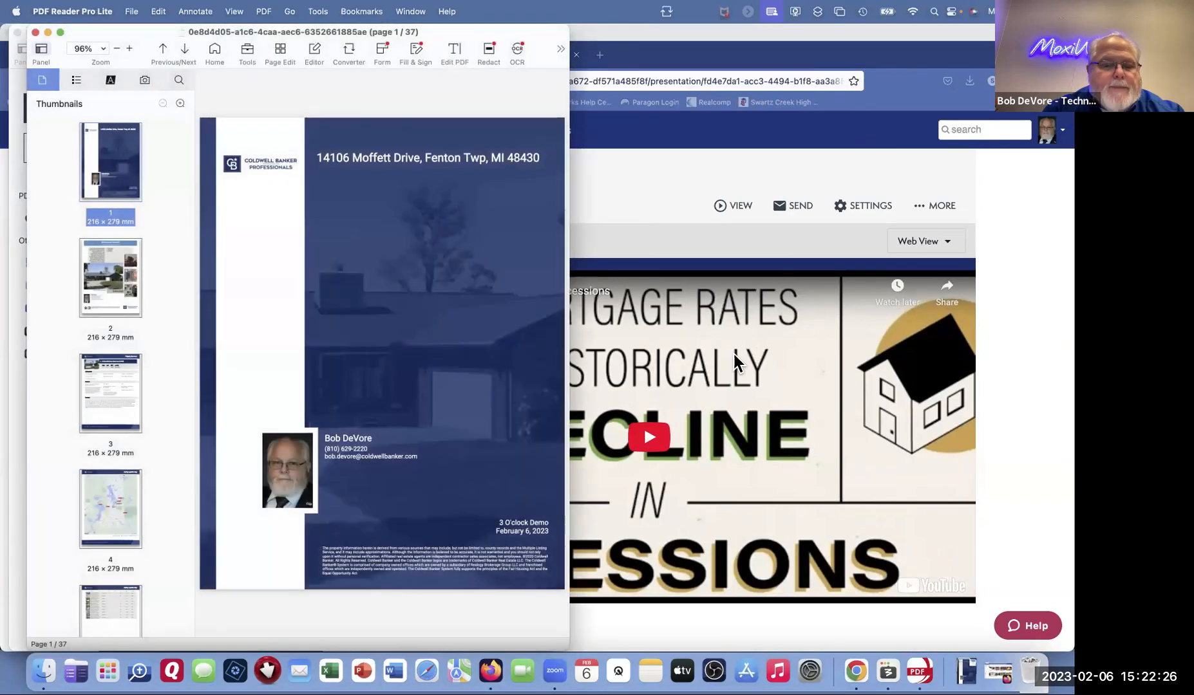
mouse_move(2, 694)
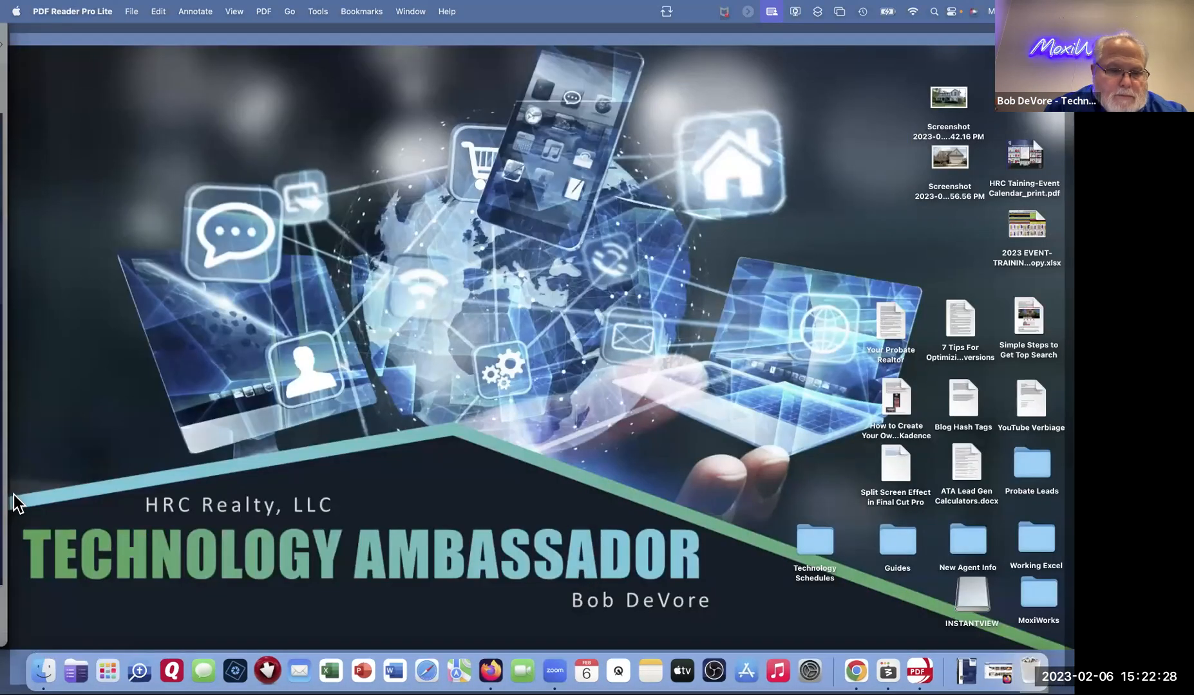
left_click(13, 502)
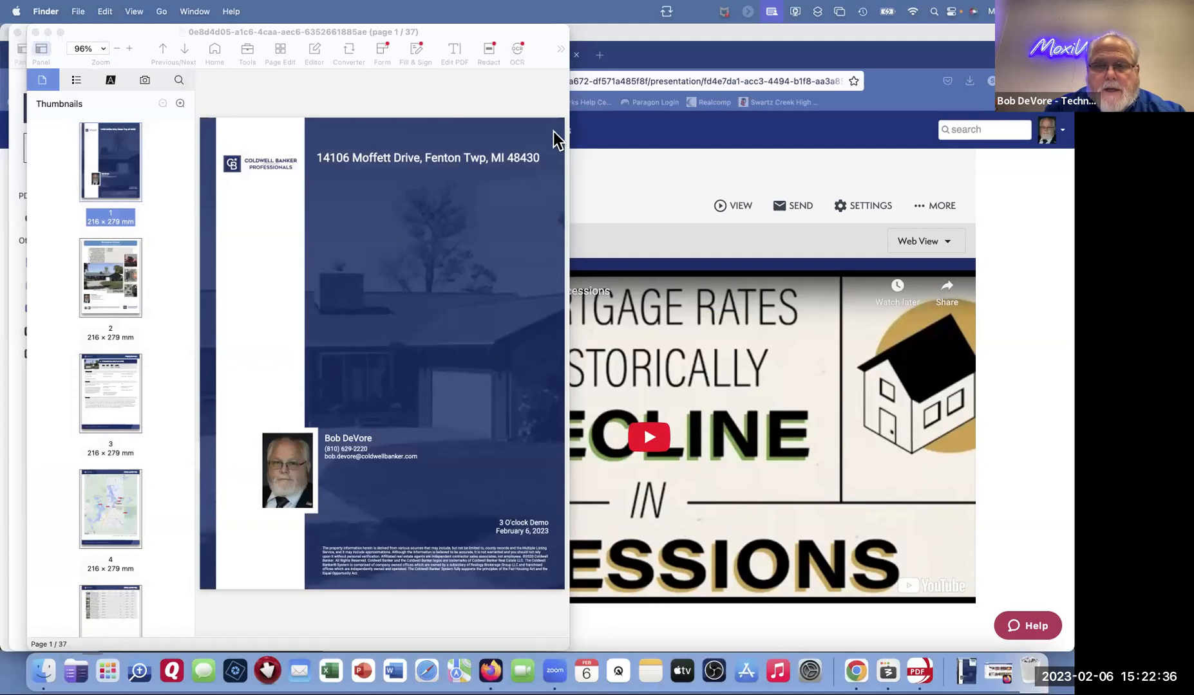
Step: Look through the cover and Welcome Home pages of the presentation PDF and close the PDF reader windows
scroll(364, 141, "down", 3)
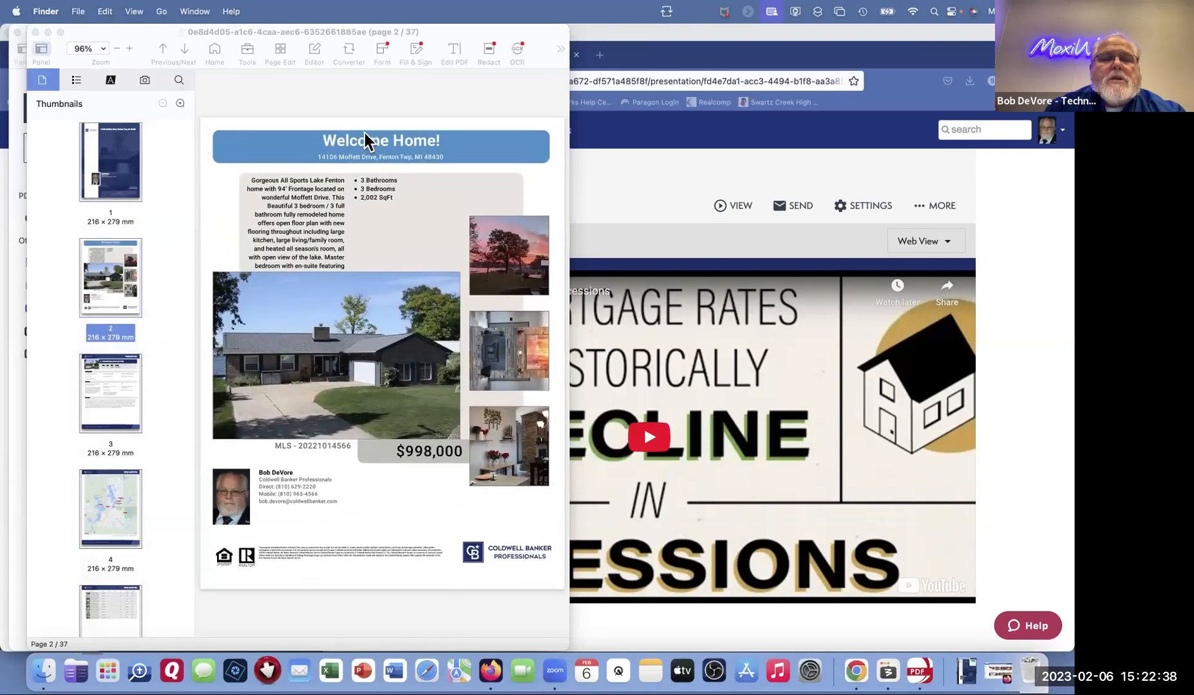
scroll(337, 366, "down", 3)
scroll(339, 364, "up", 3)
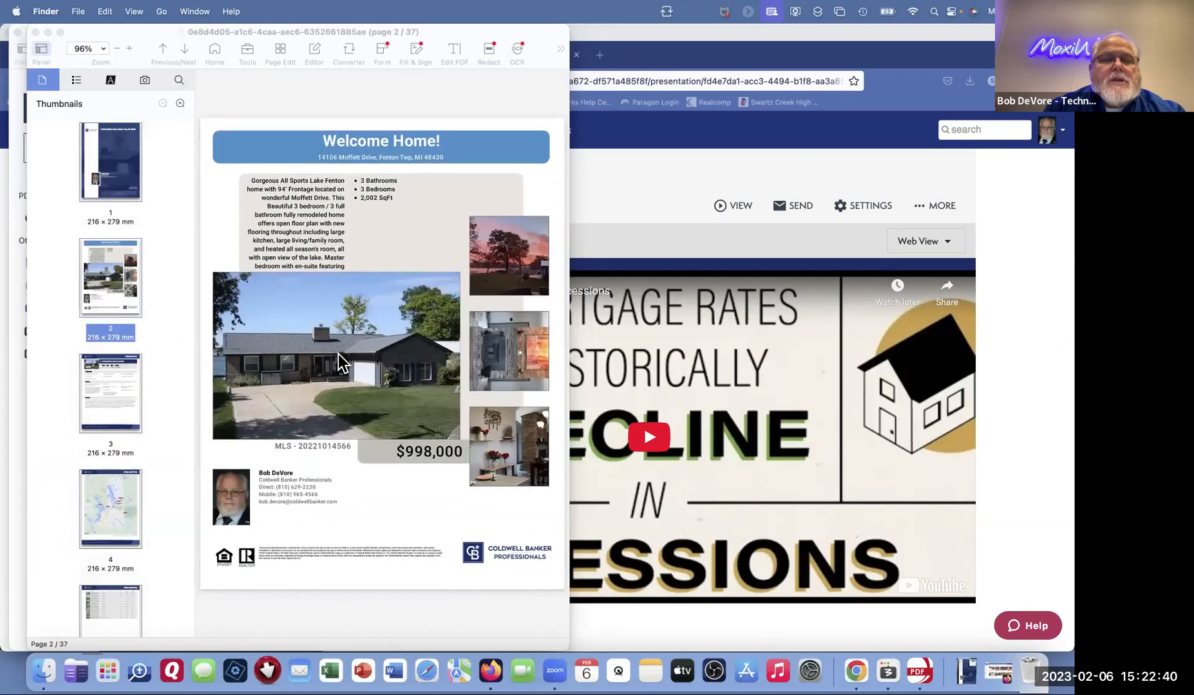
scroll(338, 364, "up", 3)
scroll(340, 364, "down", 3)
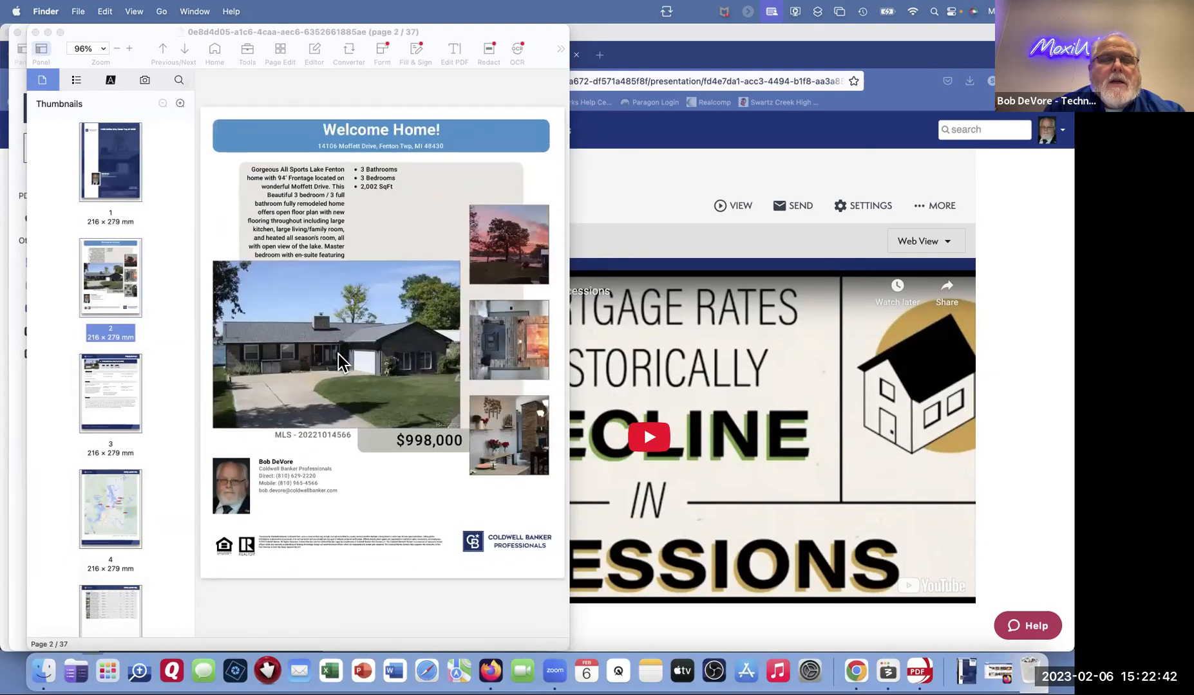
left_click(34, 32)
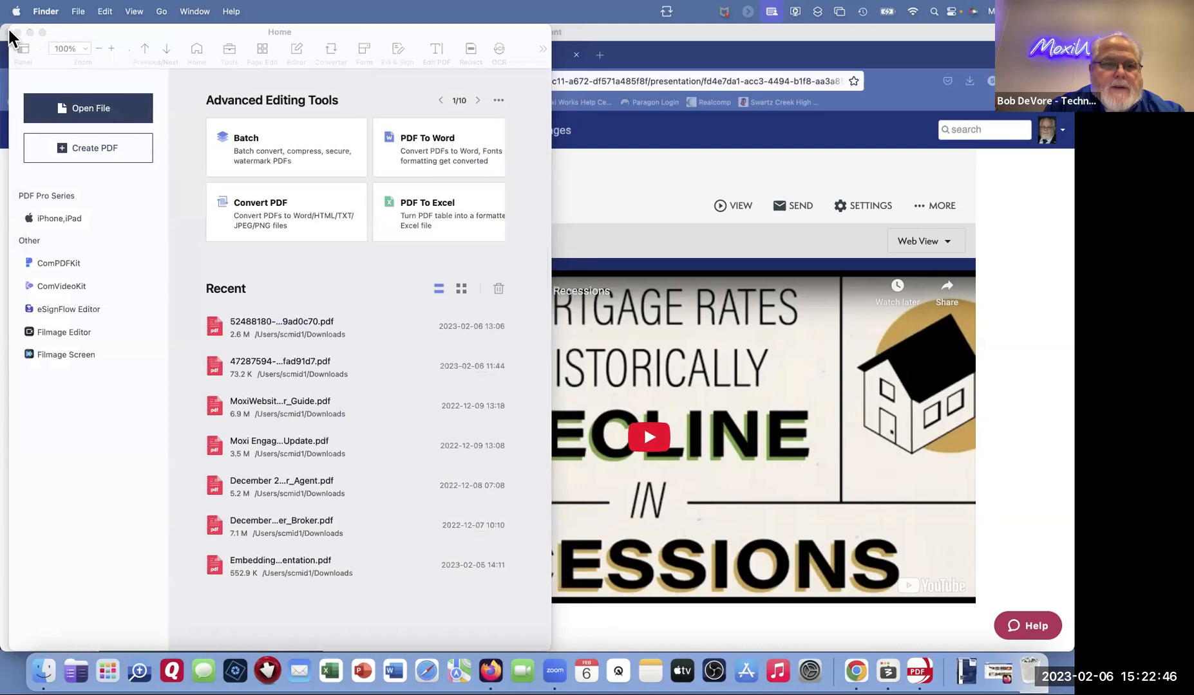
left_click(11, 30)
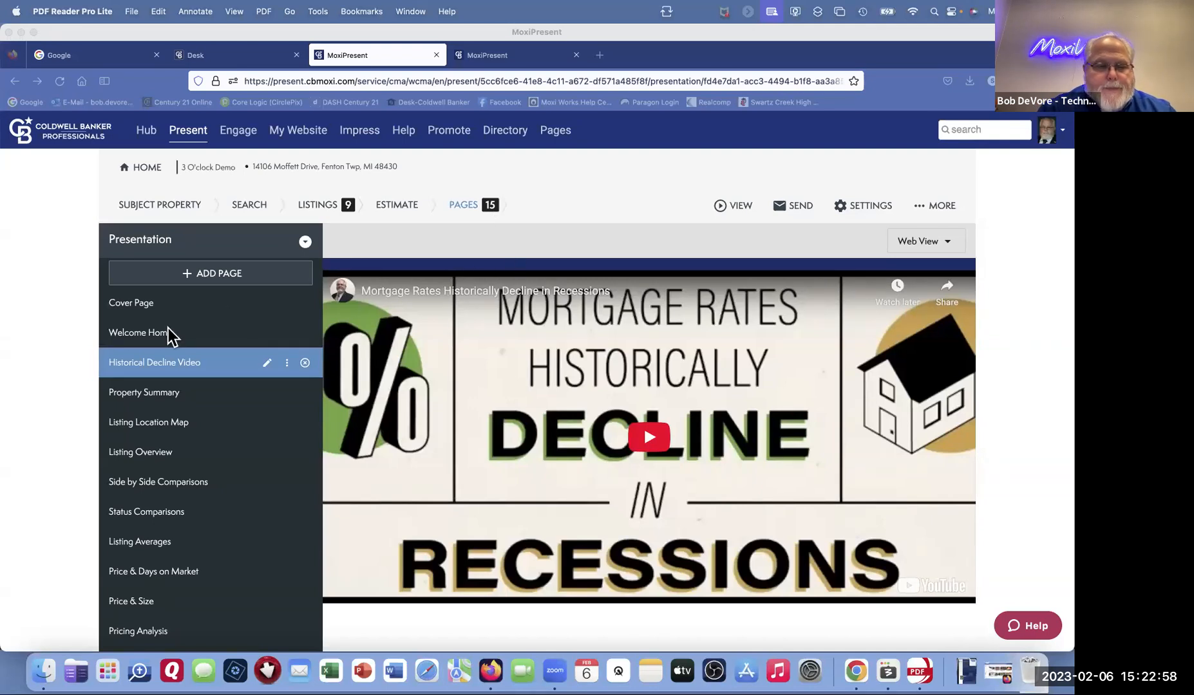
Step: Open the online view of the 3 O'clock Demo presentation and move through it to the Historical Decline Video page
left_click(735, 205)
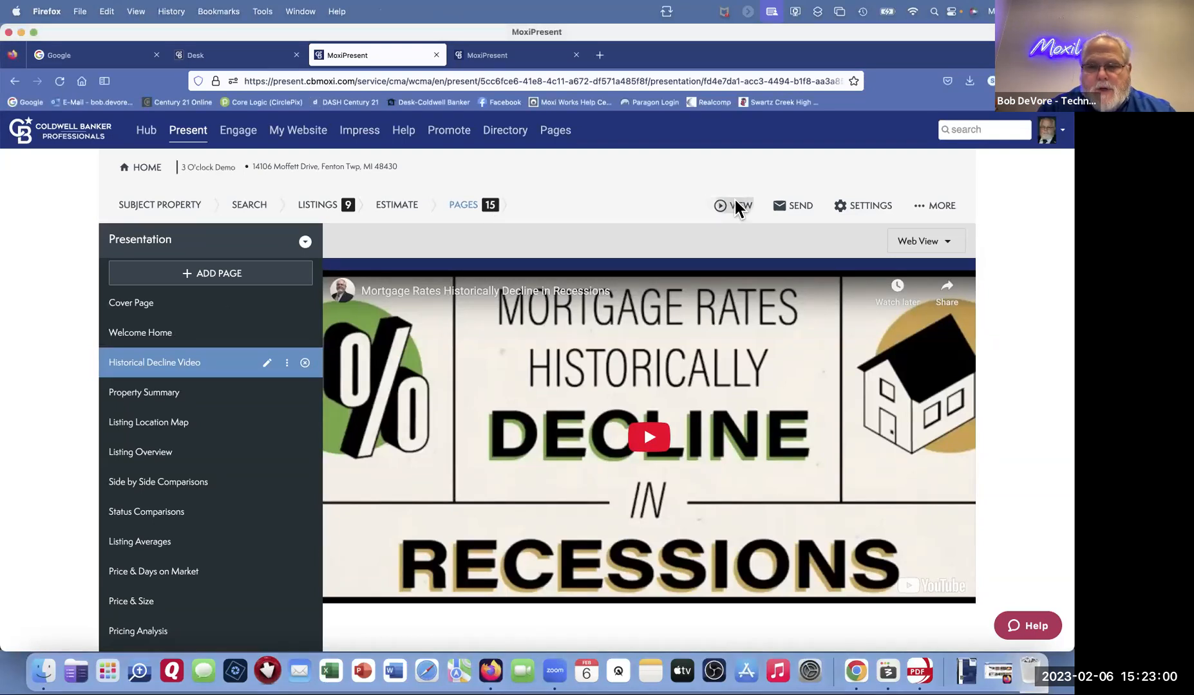
left_click(734, 206)
left_click(751, 218)
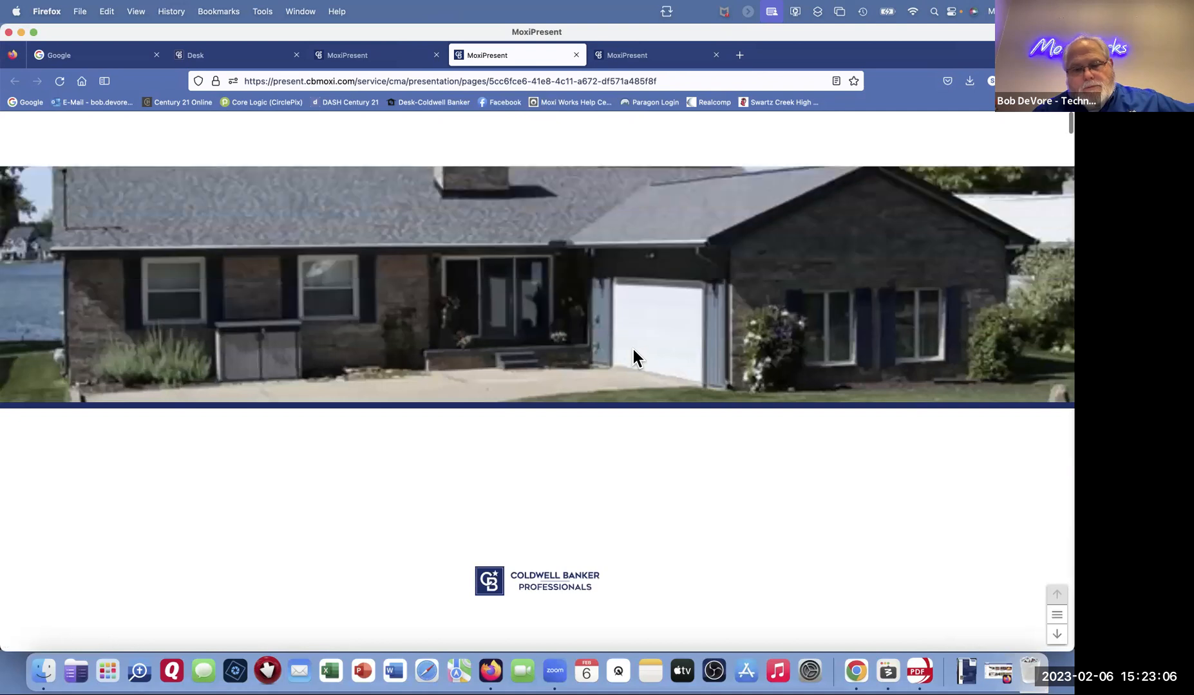
scroll(633, 349, "down", 3)
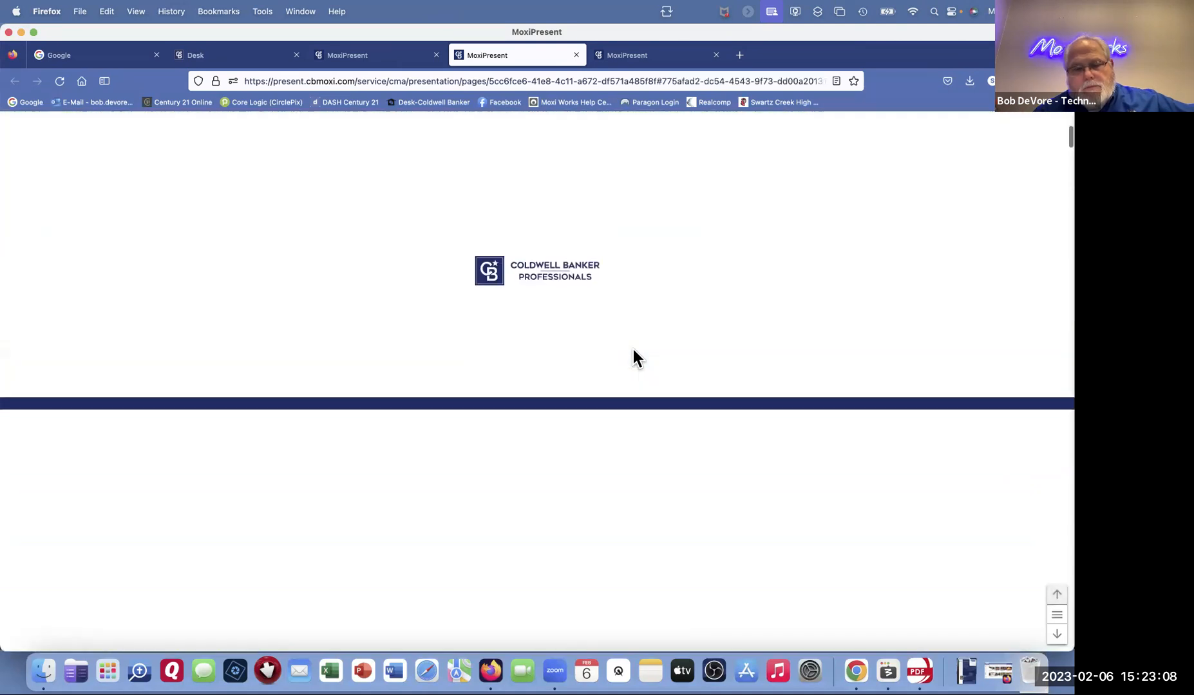
scroll(633, 349, "down", 5)
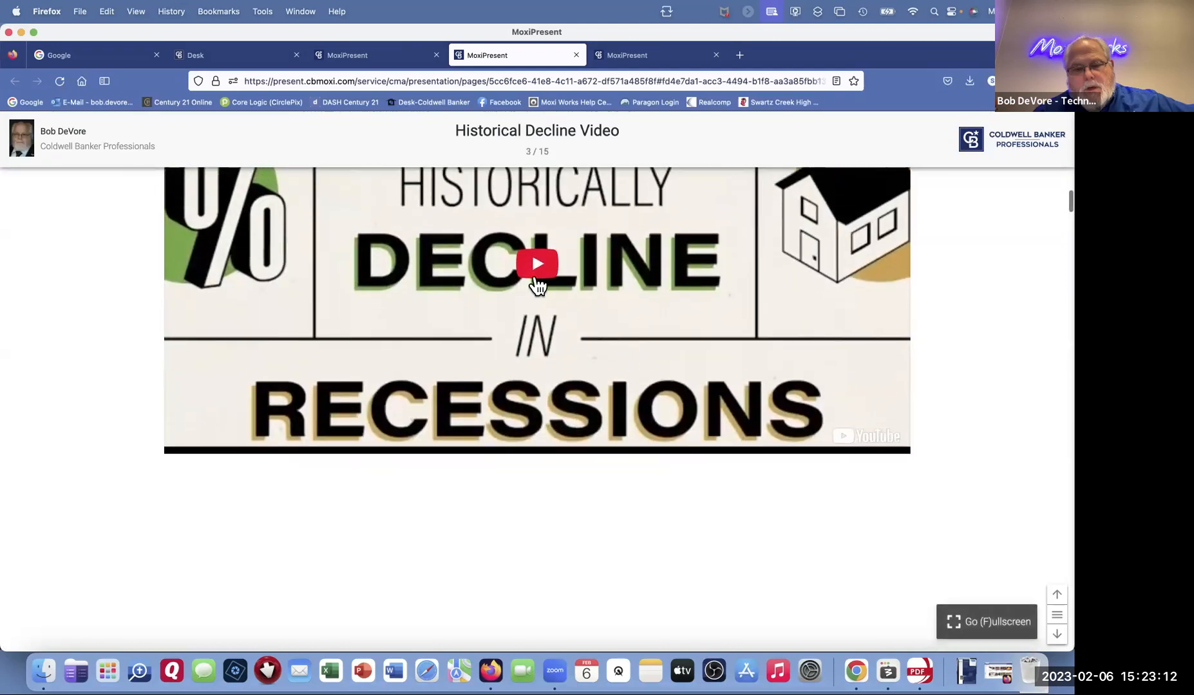
Step: Play the embedded mortgage rates video on the Historical Decline Video page, raise the sound volume, and pause it partway
left_click(535, 270)
scroll(536, 272, "up", 3)
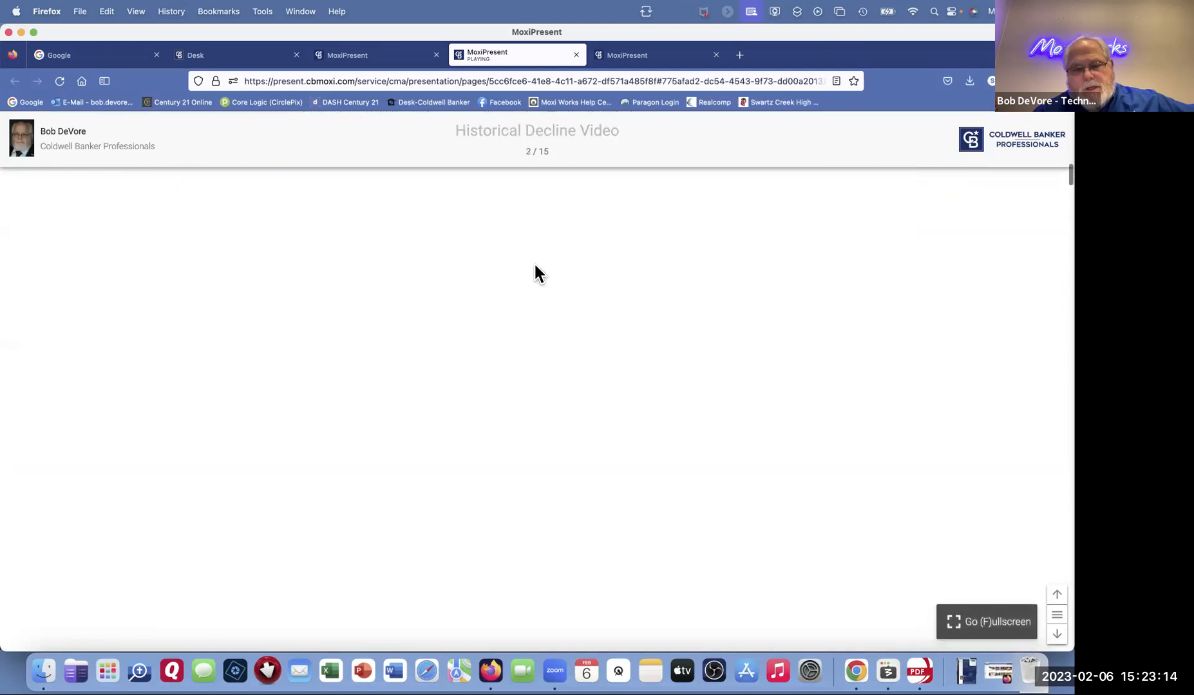
scroll(535, 270, "down", 10)
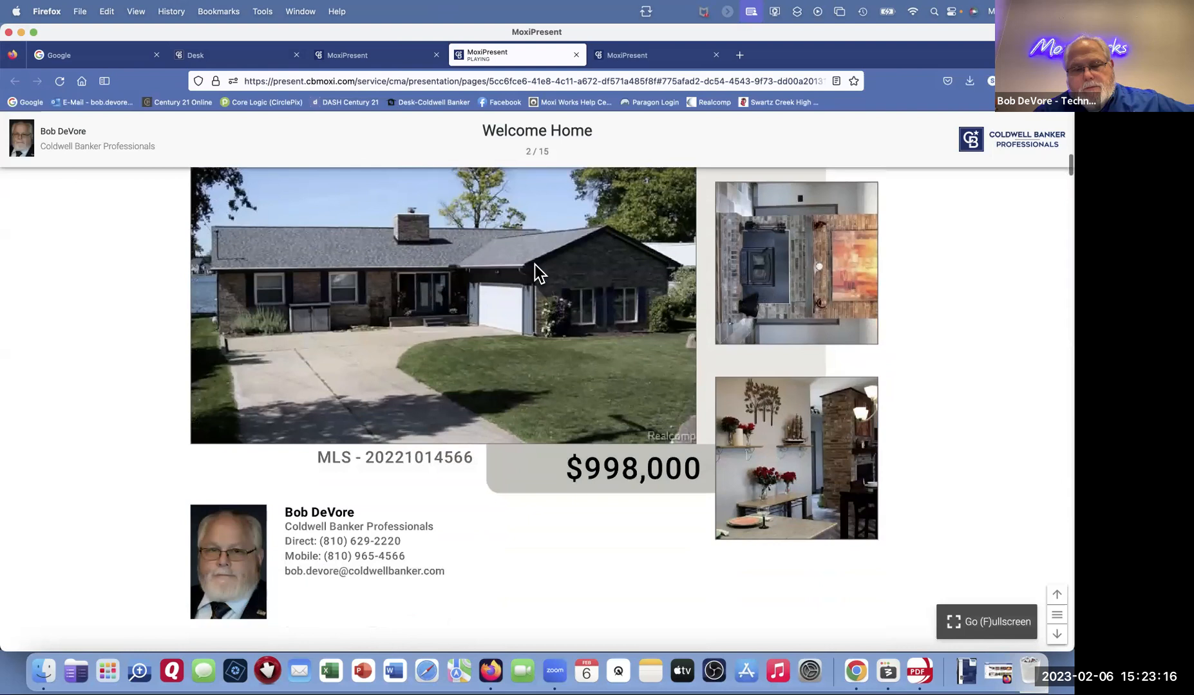
scroll(535, 270, "down", 5)
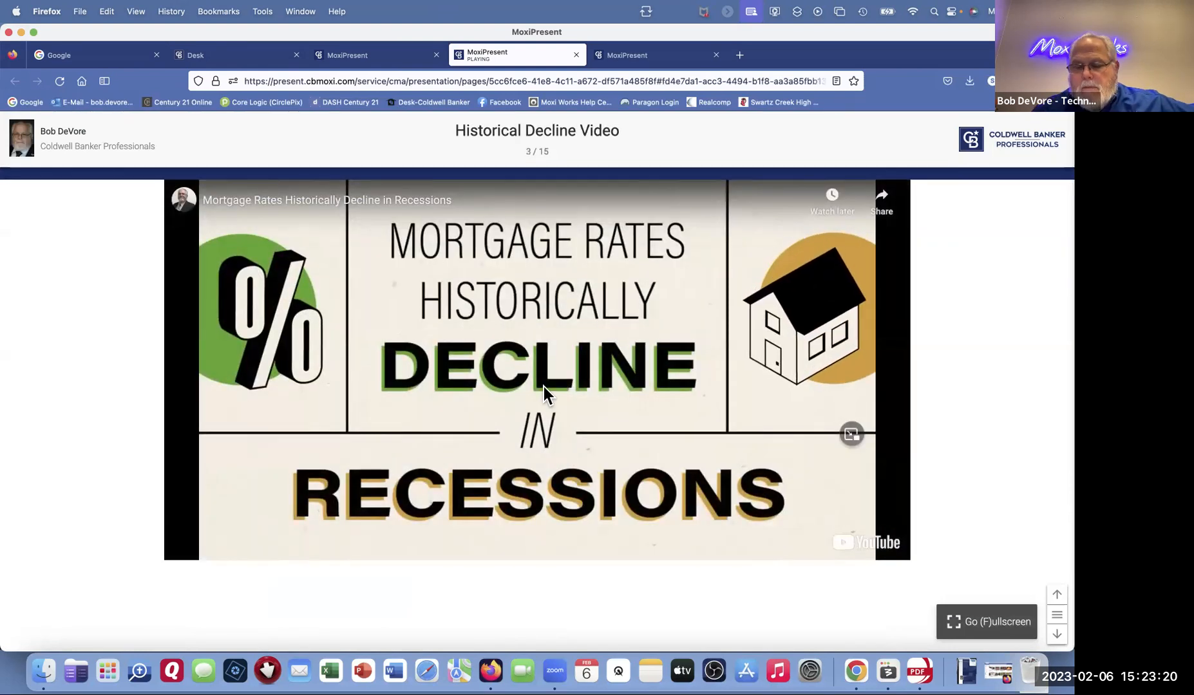
key("XF86AudioRaiseVolume")
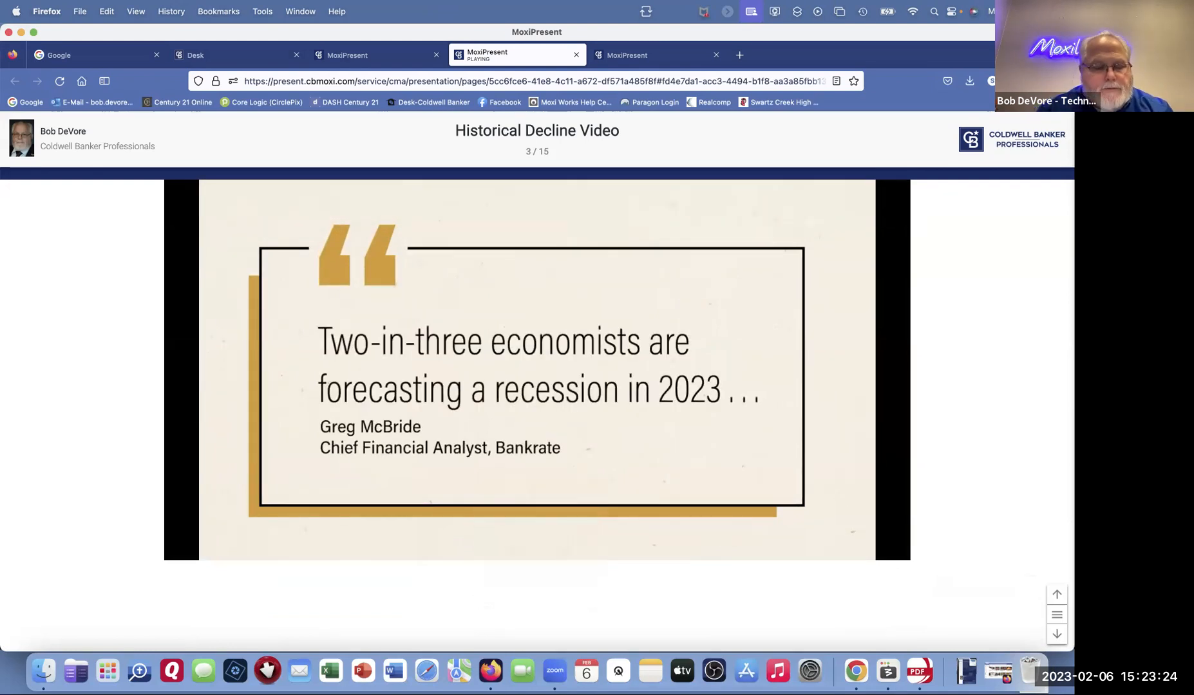
left_click(513, 362)
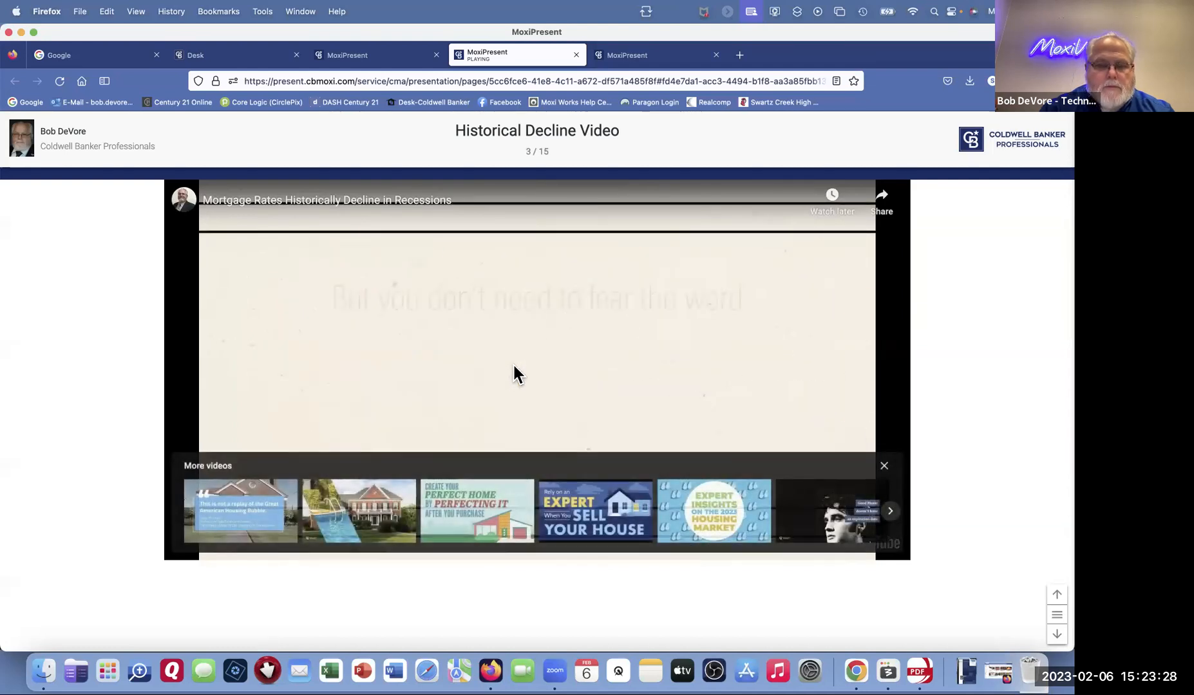
Step: Go back to the Welcome Home page of the online presentation and copy its web address
scroll(514, 362, "up", 10)
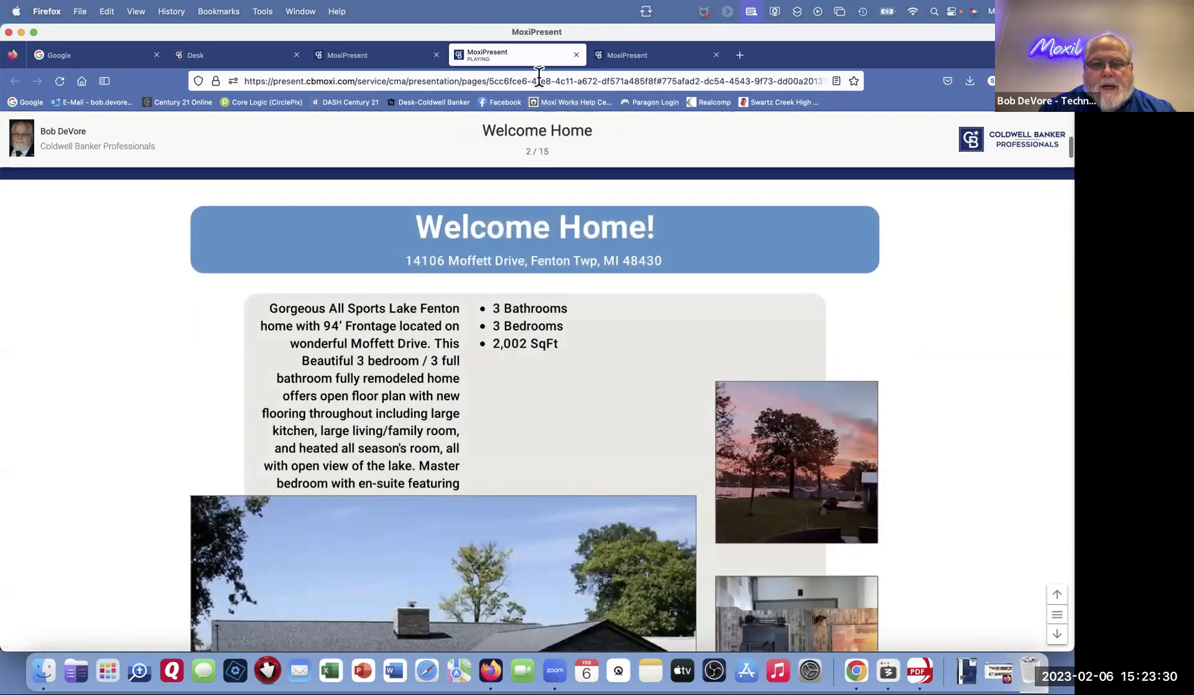
left_click(541, 84)
right_click(541, 80)
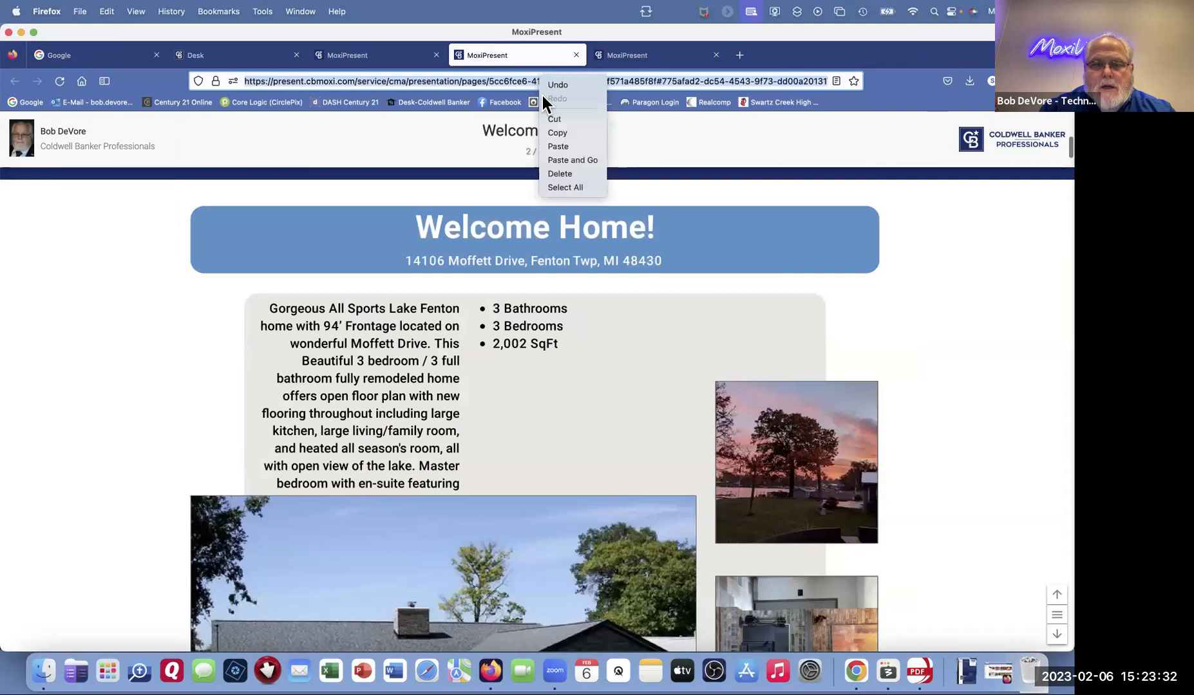
left_click(559, 132)
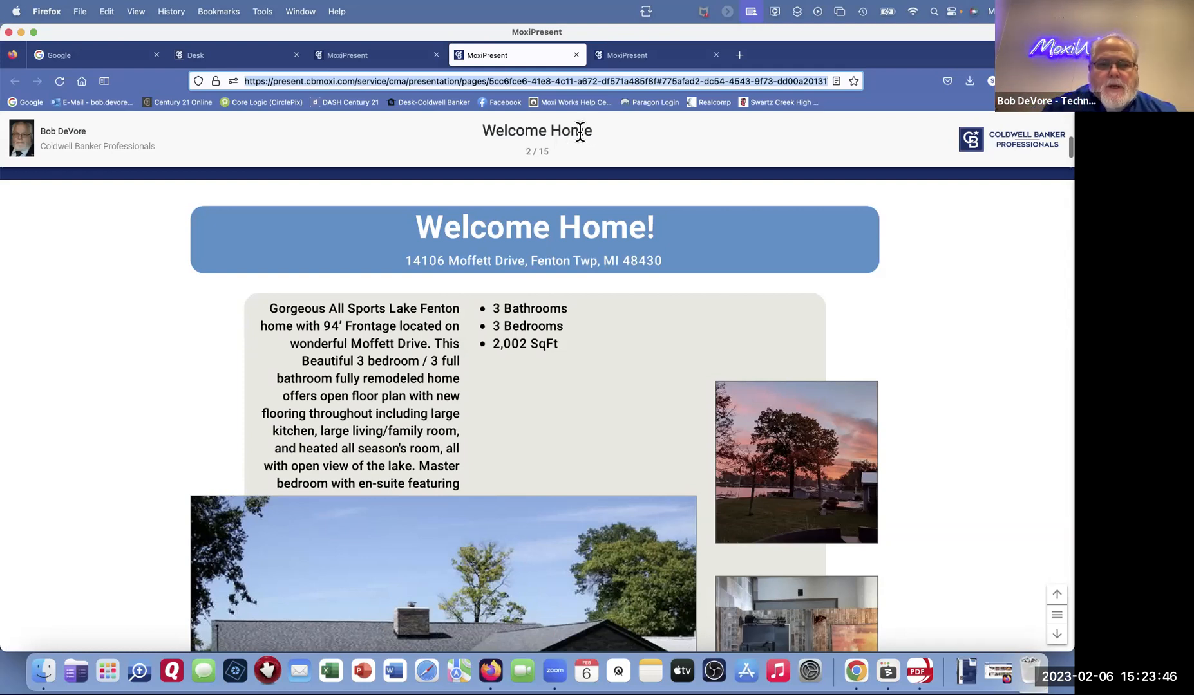
Step: Open Facebook in a new browser tab and go to the agent's Coldwell Banker Professionals business page
scroll(580, 131, "up", 10)
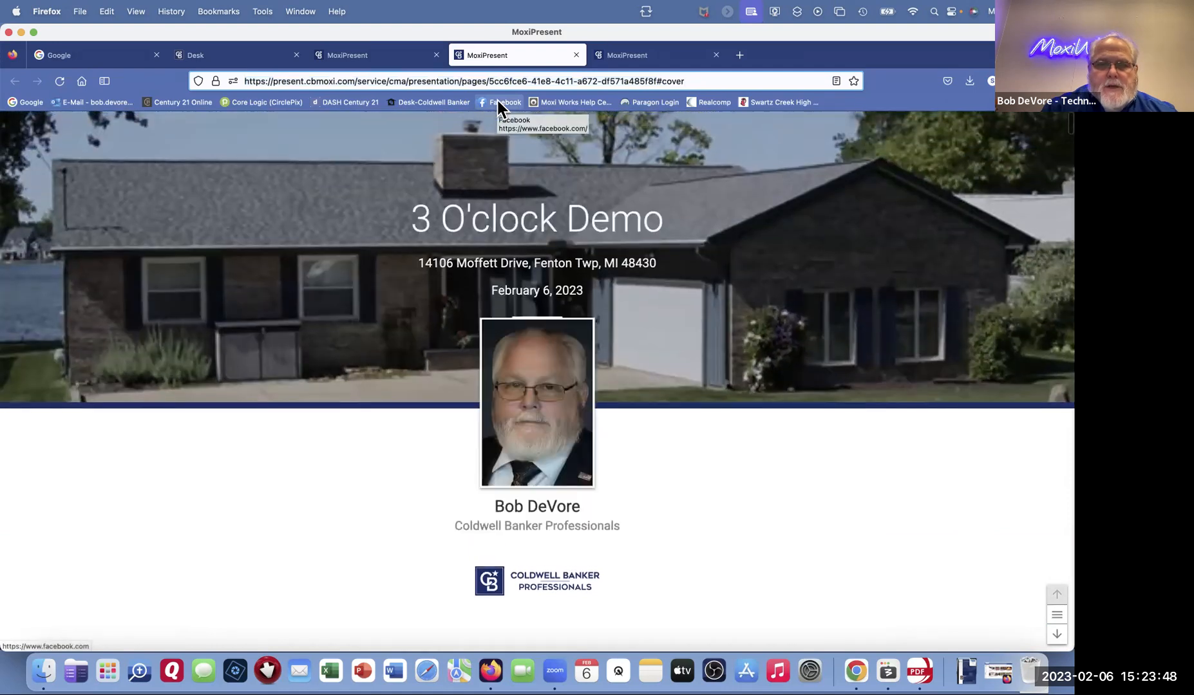
right_click(498, 100)
left_click(544, 120)
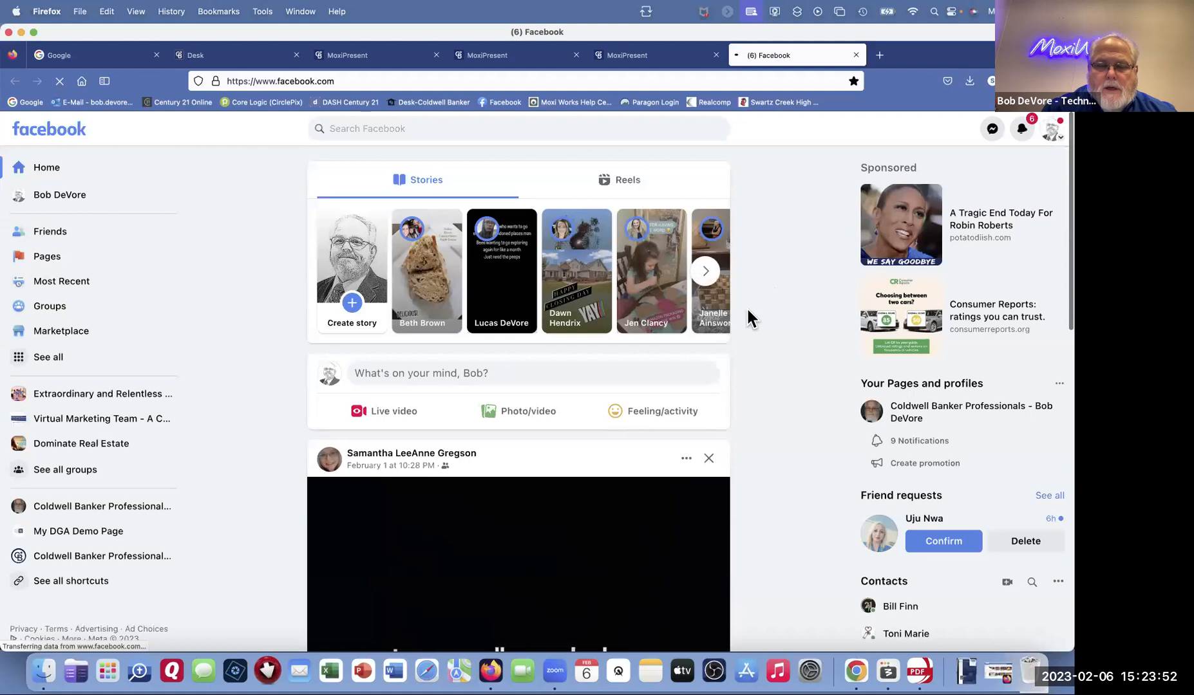
left_click(114, 507)
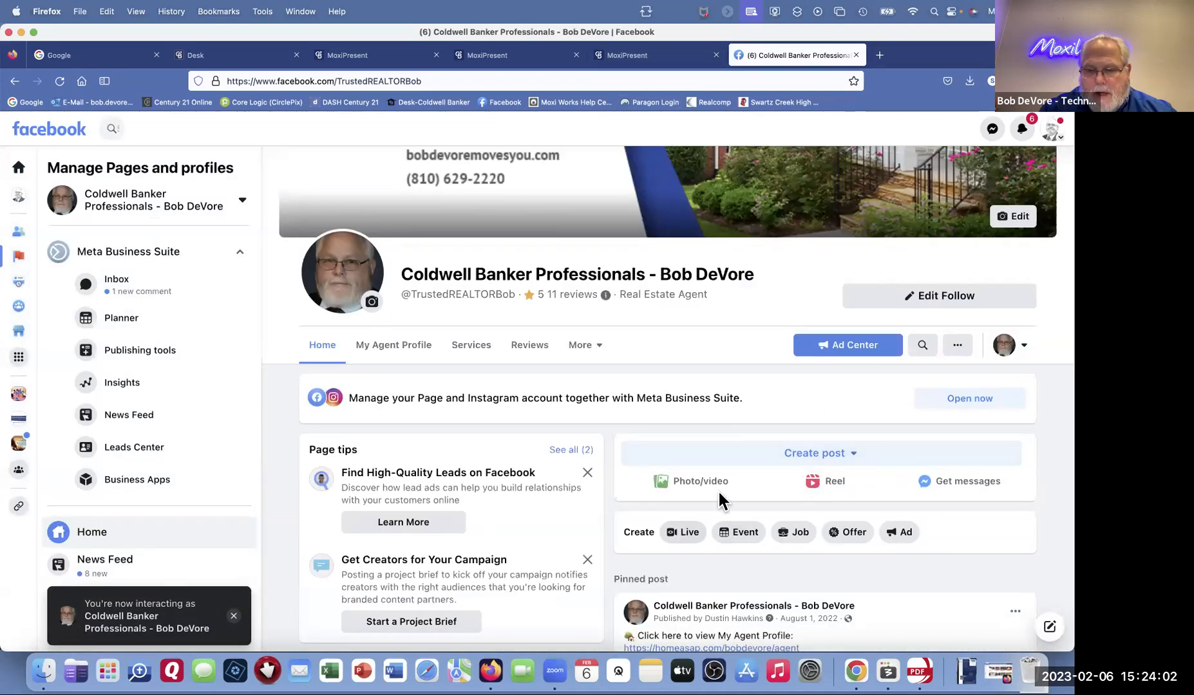
Step: Start a new Facebook post reading "Check Out My Latest Listing" with the copied presentation link on the line below
left_click(856, 454)
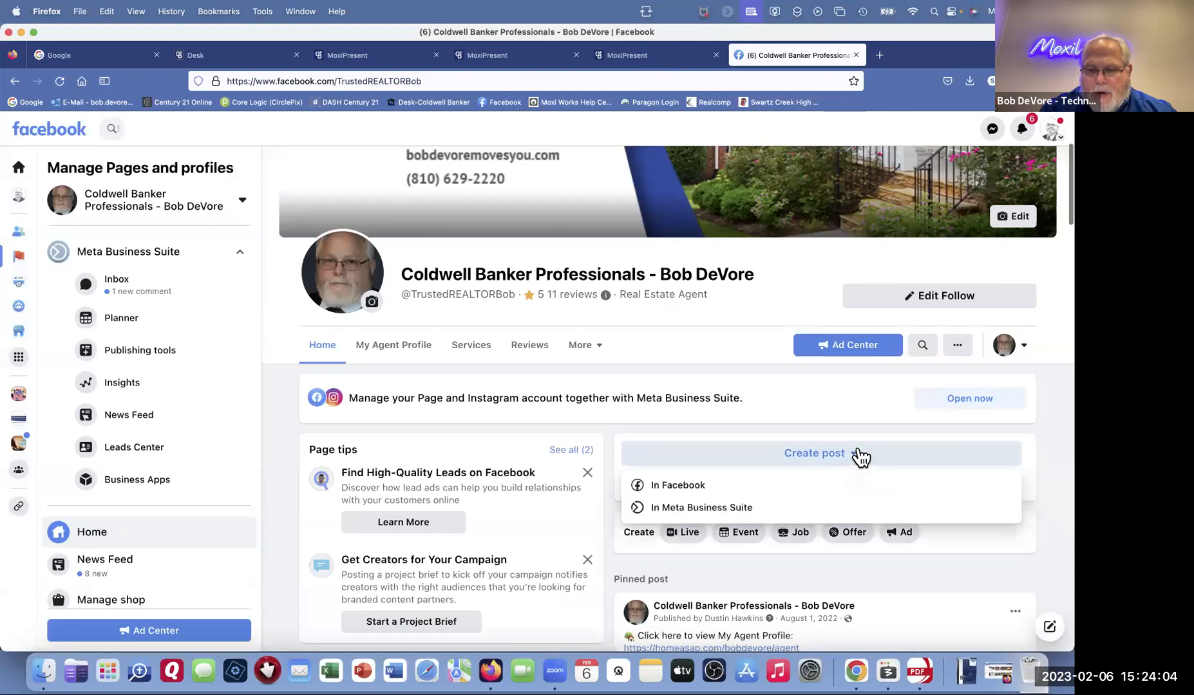
left_click(678, 486)
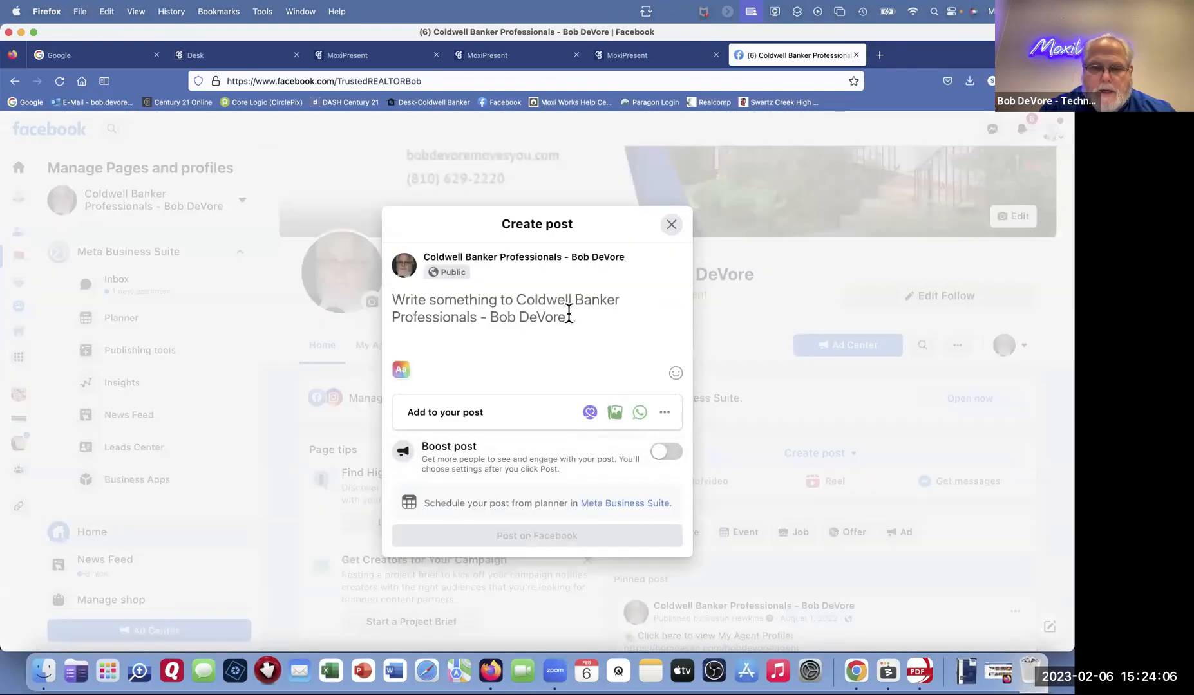
type("Check")
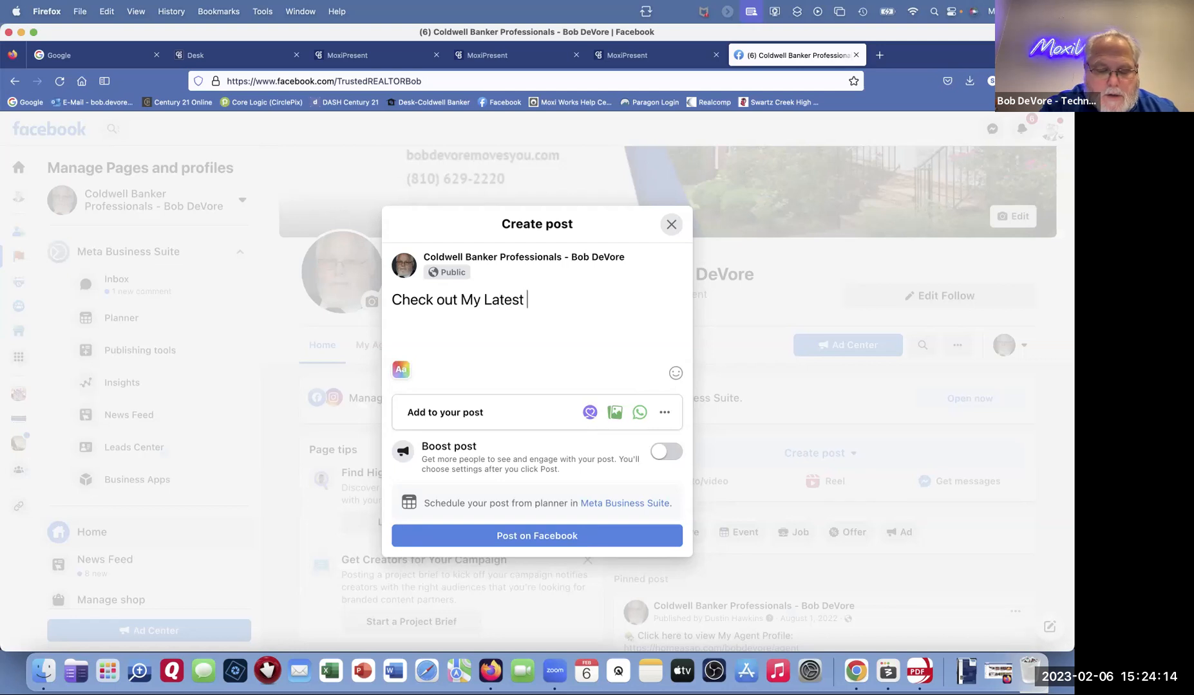
type("out My Latest Listing")
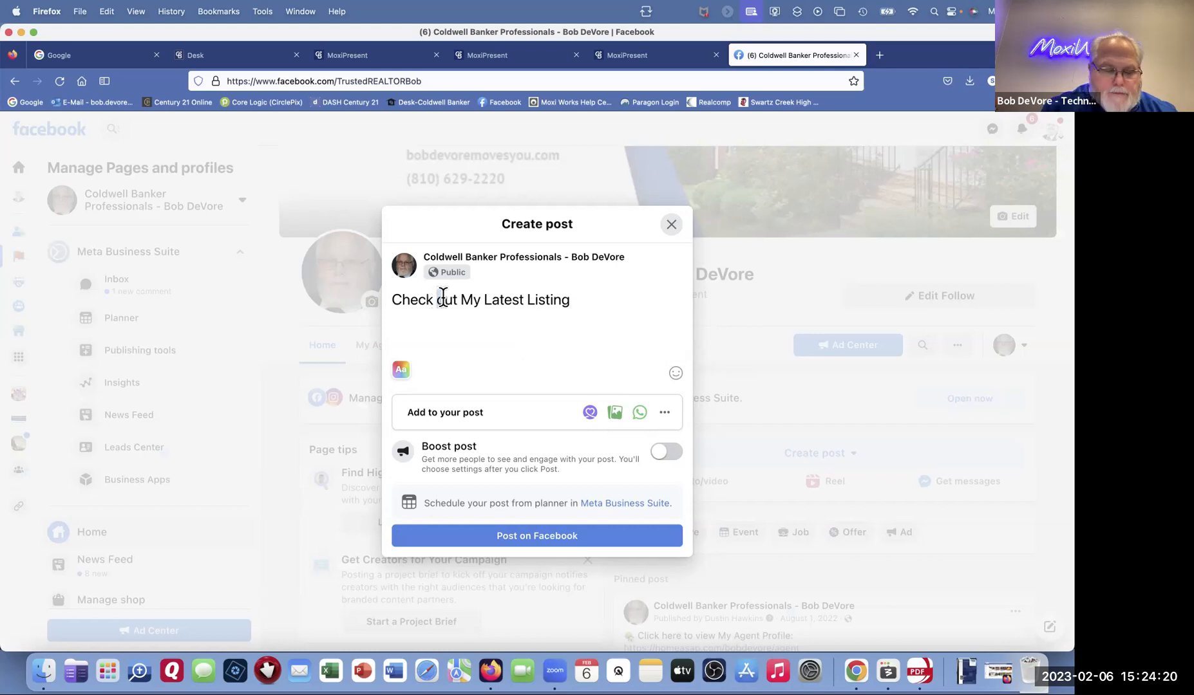
type("O")
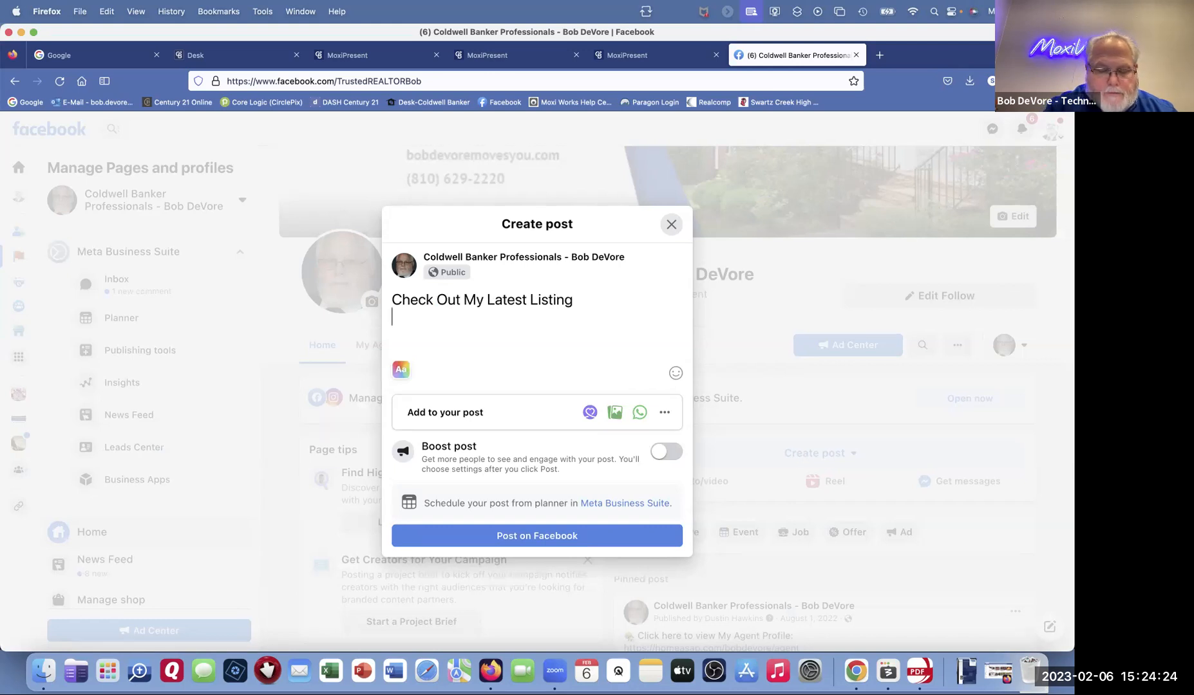
key("super+v")
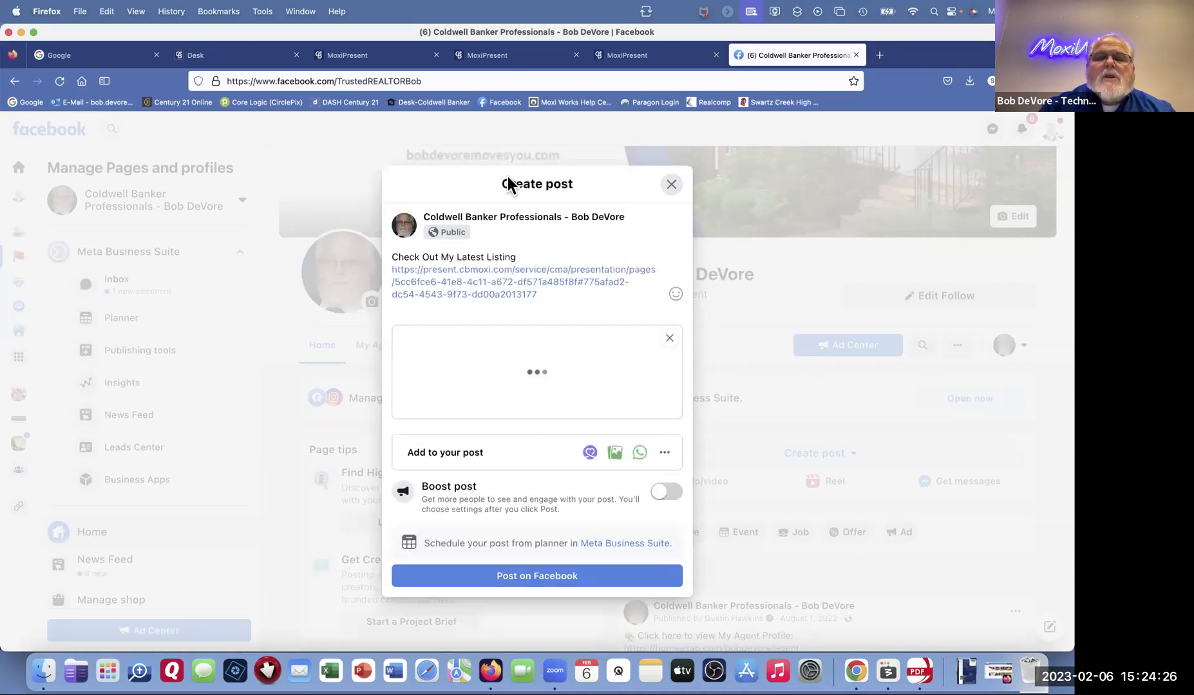
Step: Close the CMA Complete and online presentation tabs, and open the Subject Property section of the presentation in MoxiPresent
left_click(638, 57)
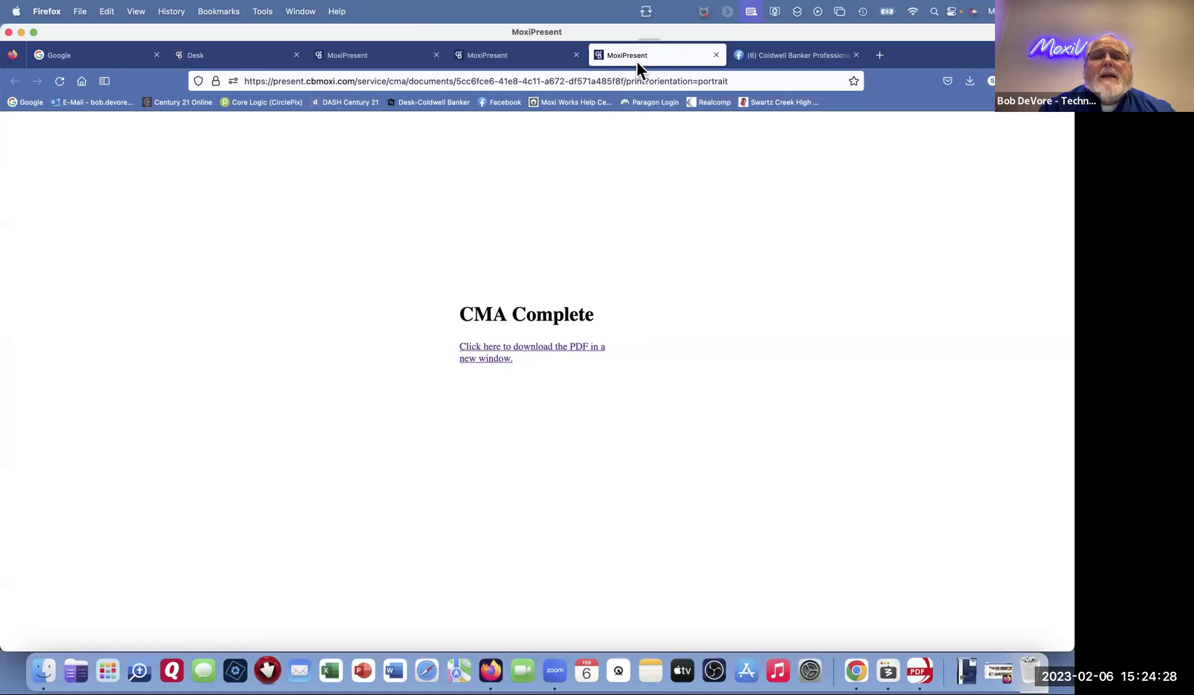
left_click(716, 55)
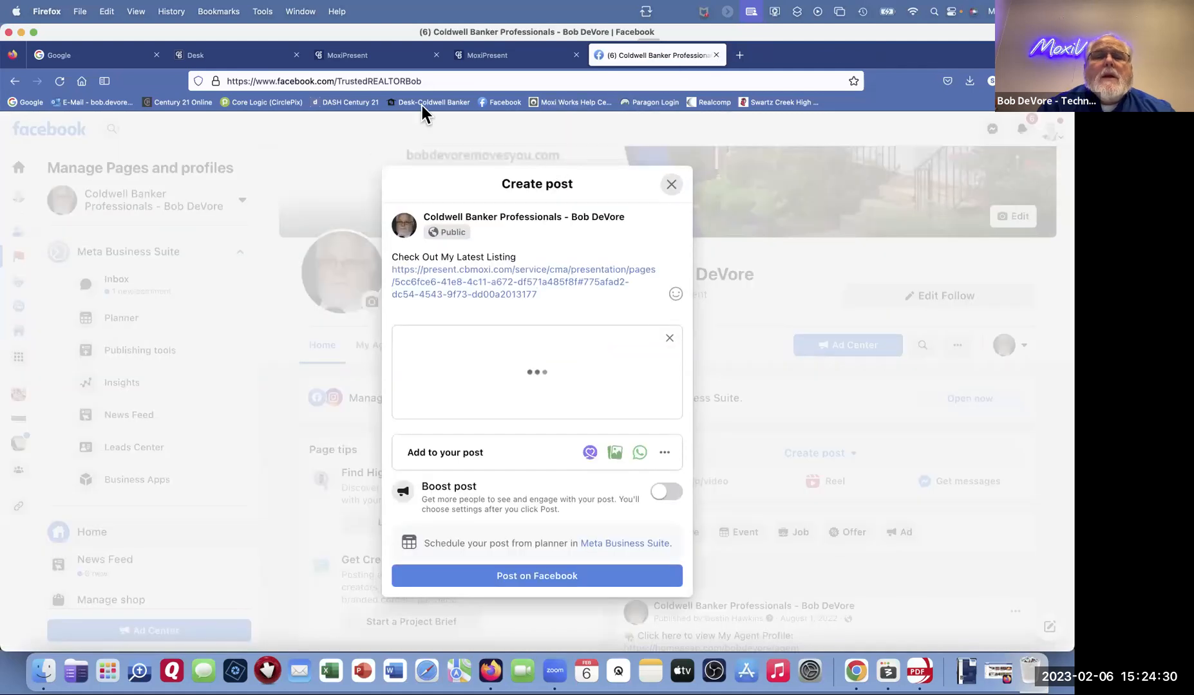
left_click(492, 51)
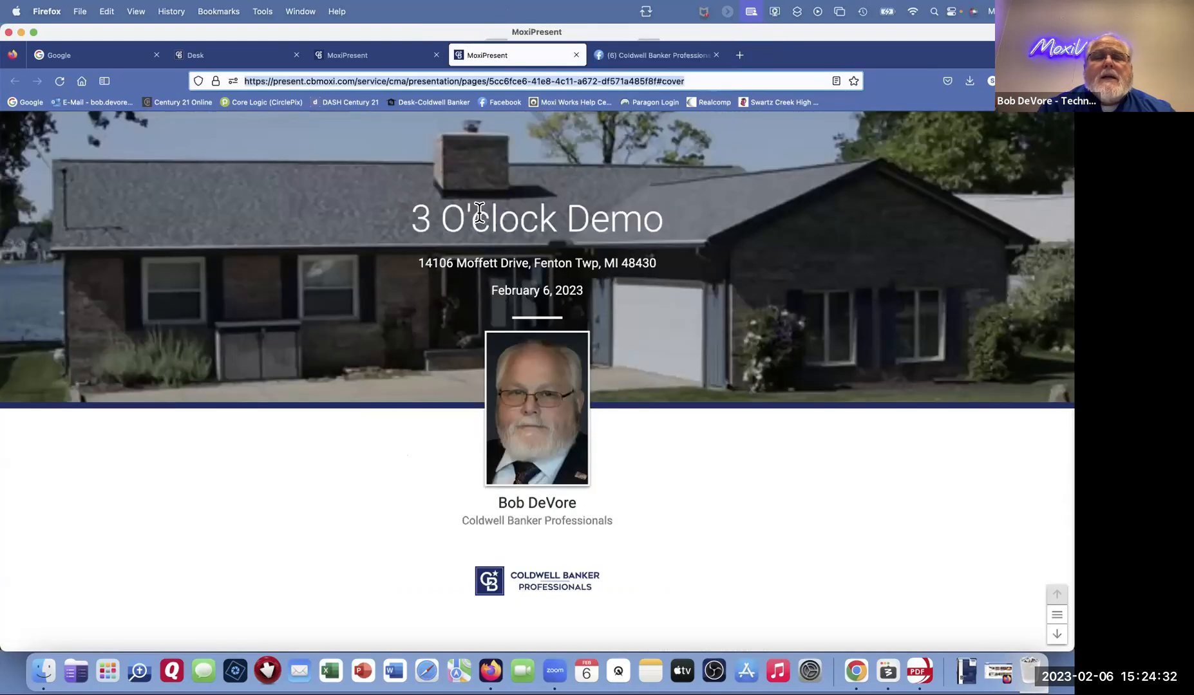
left_click(576, 55)
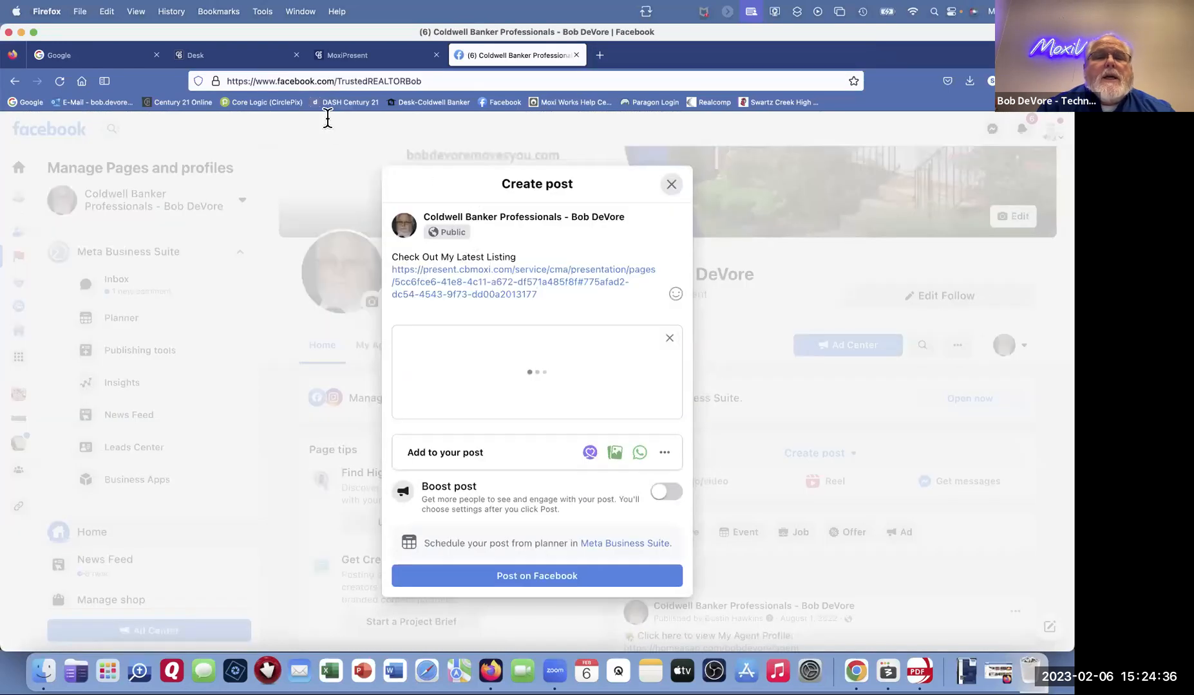
left_click(382, 54)
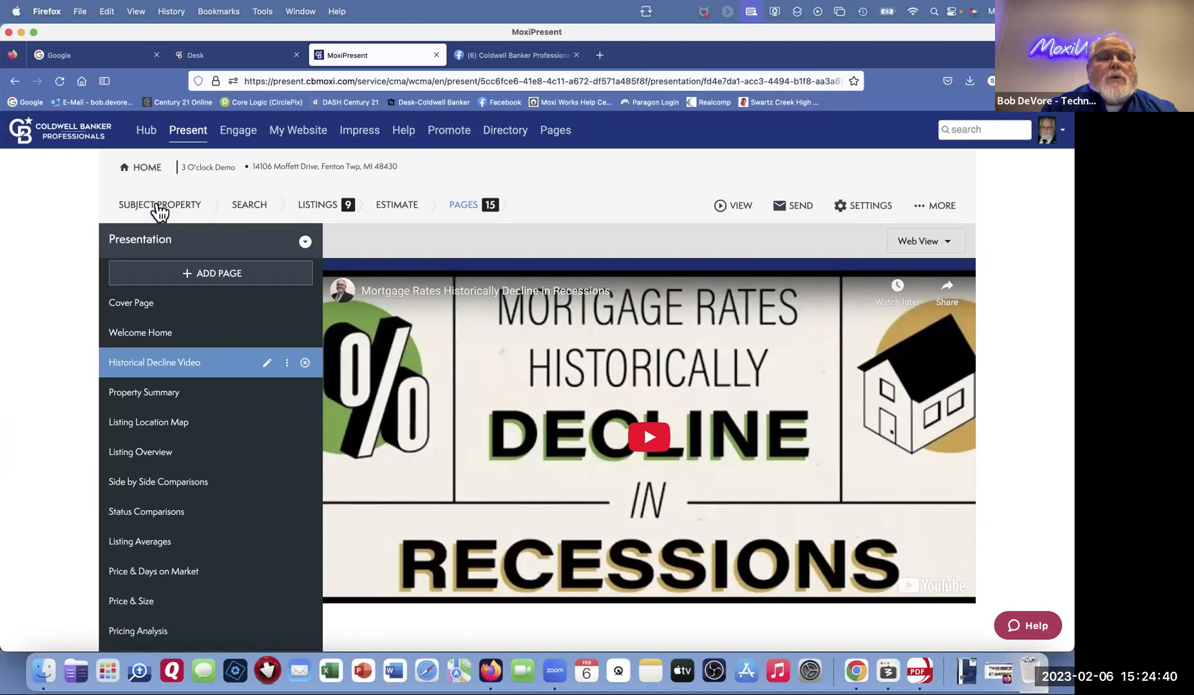
left_click(160, 204)
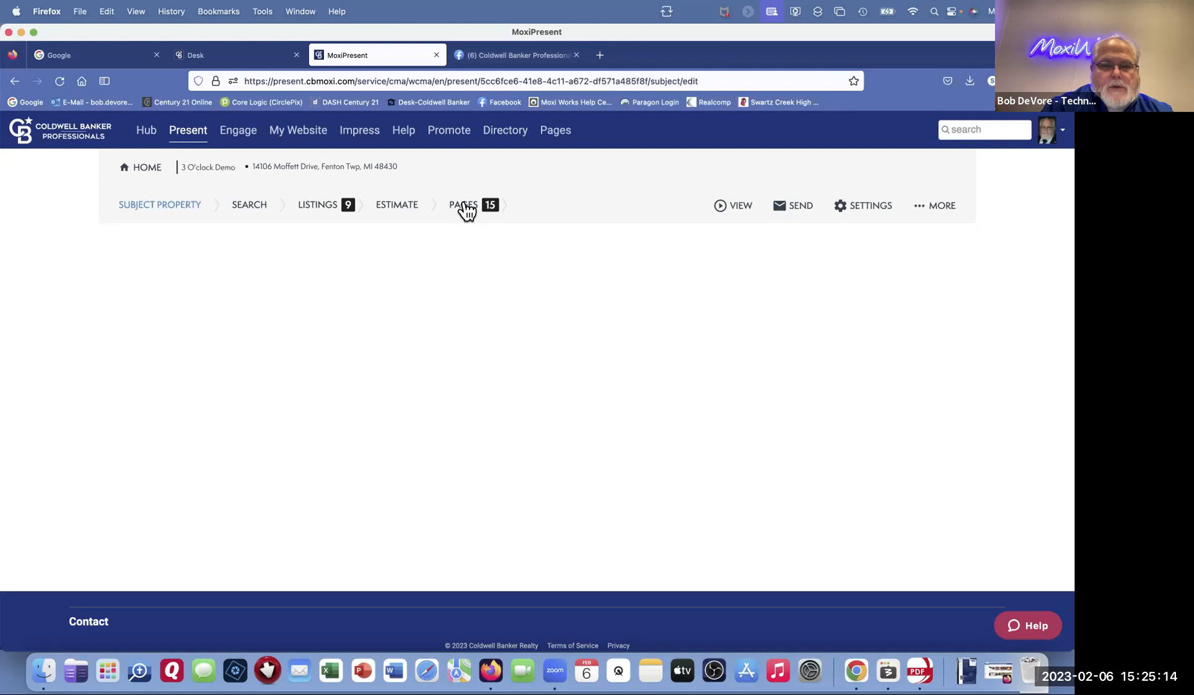
Step: Return to the Facebook post draft and attach the first house screenshot from the Desktop folder as its photo
left_click(511, 56)
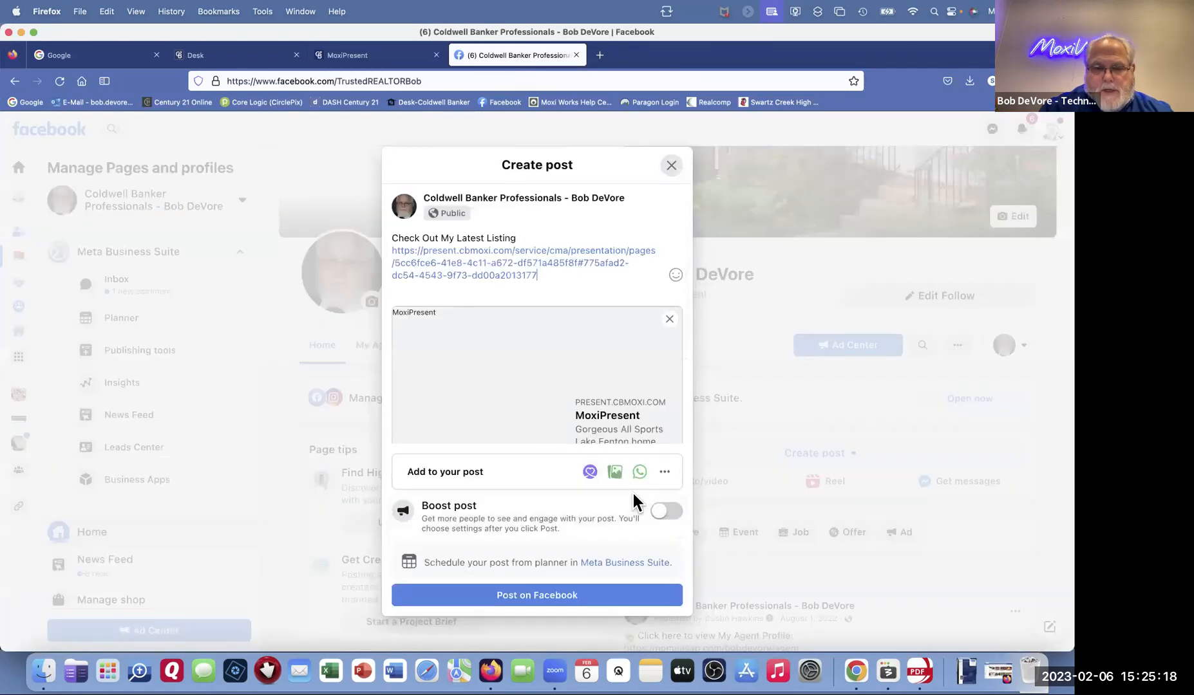
left_click(617, 475)
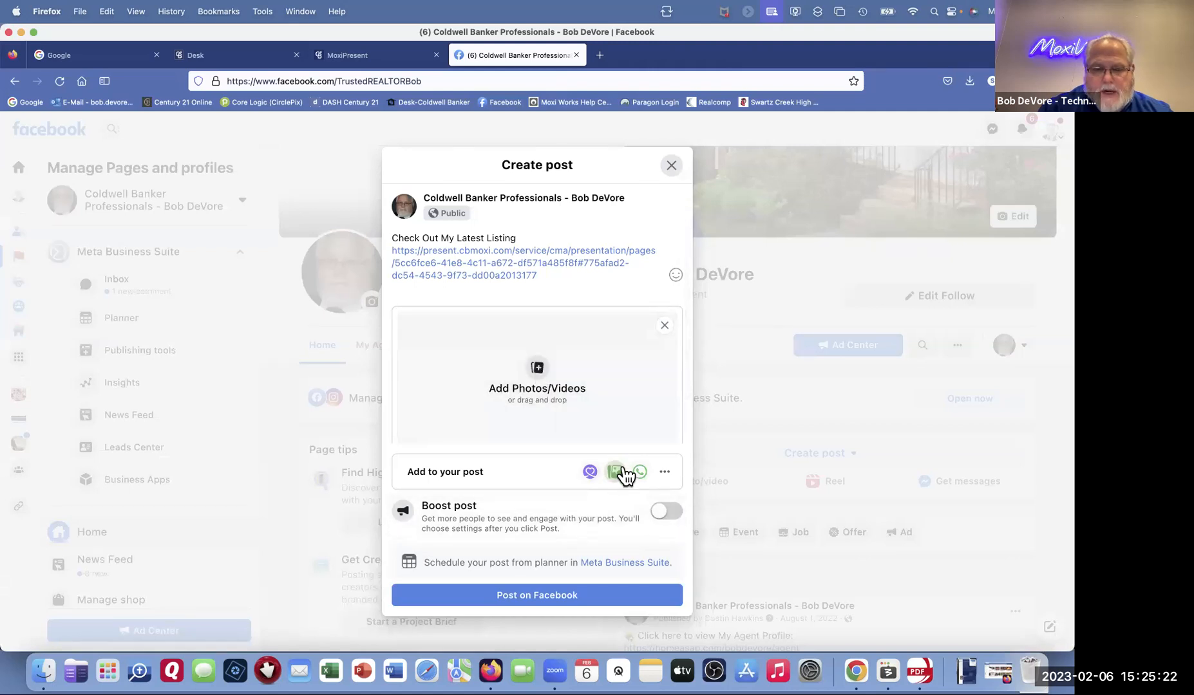
left_click(537, 373)
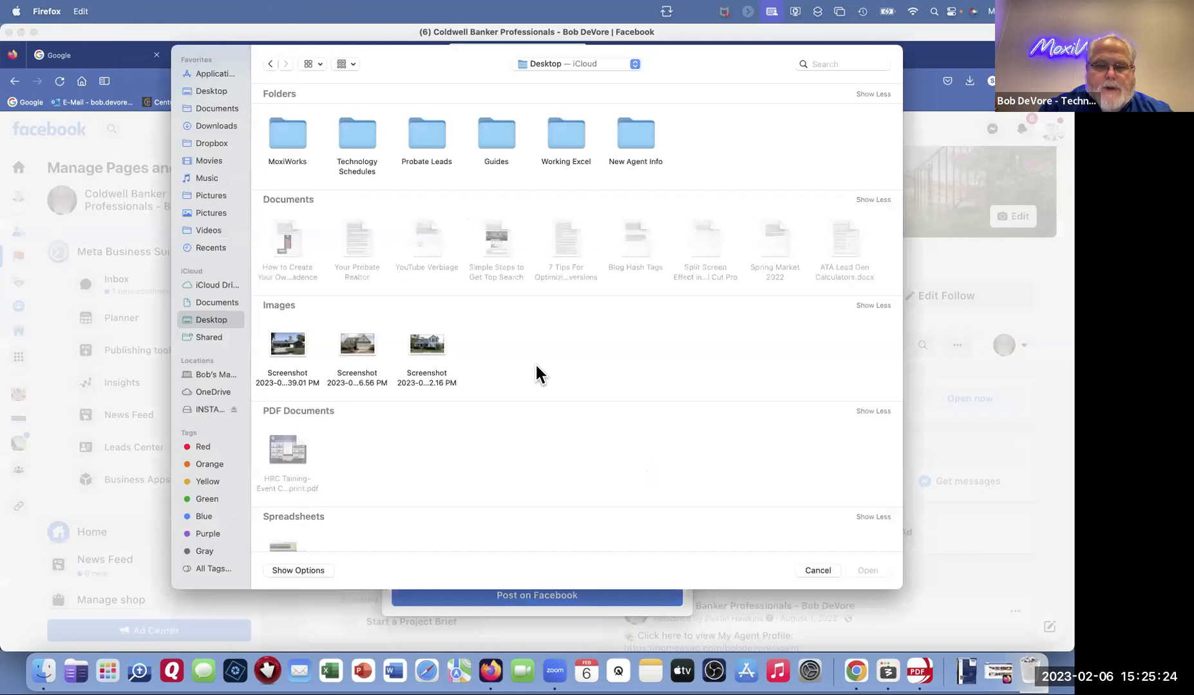
left_click(285, 348)
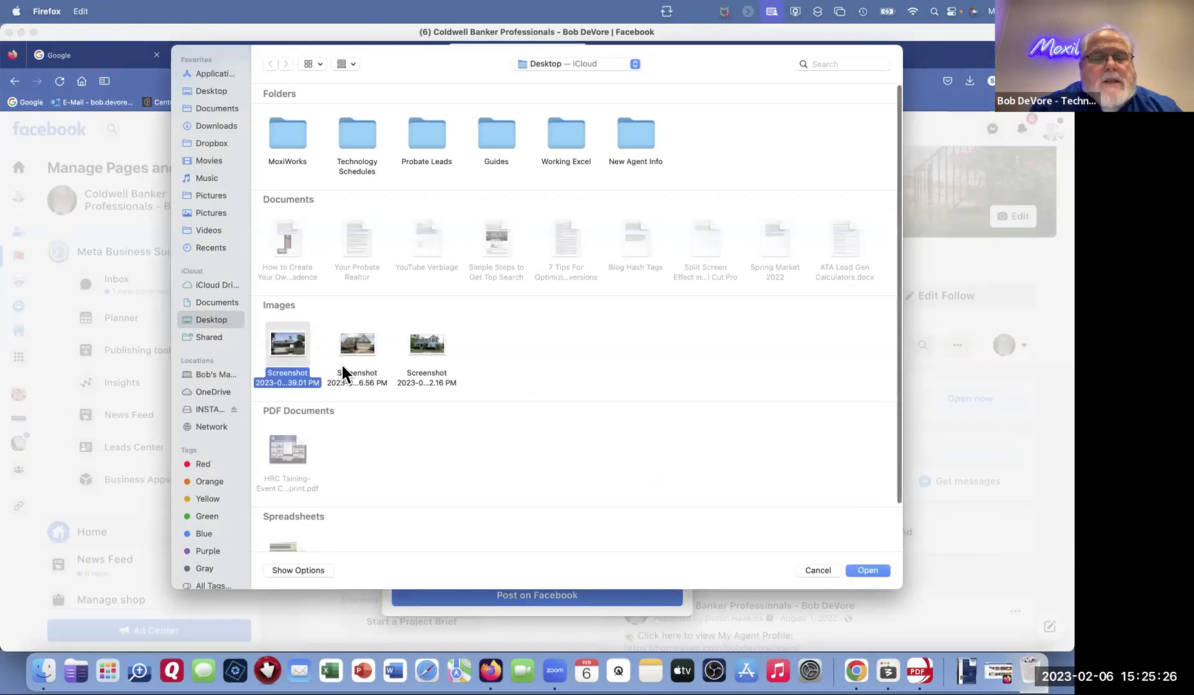
left_click(861, 570)
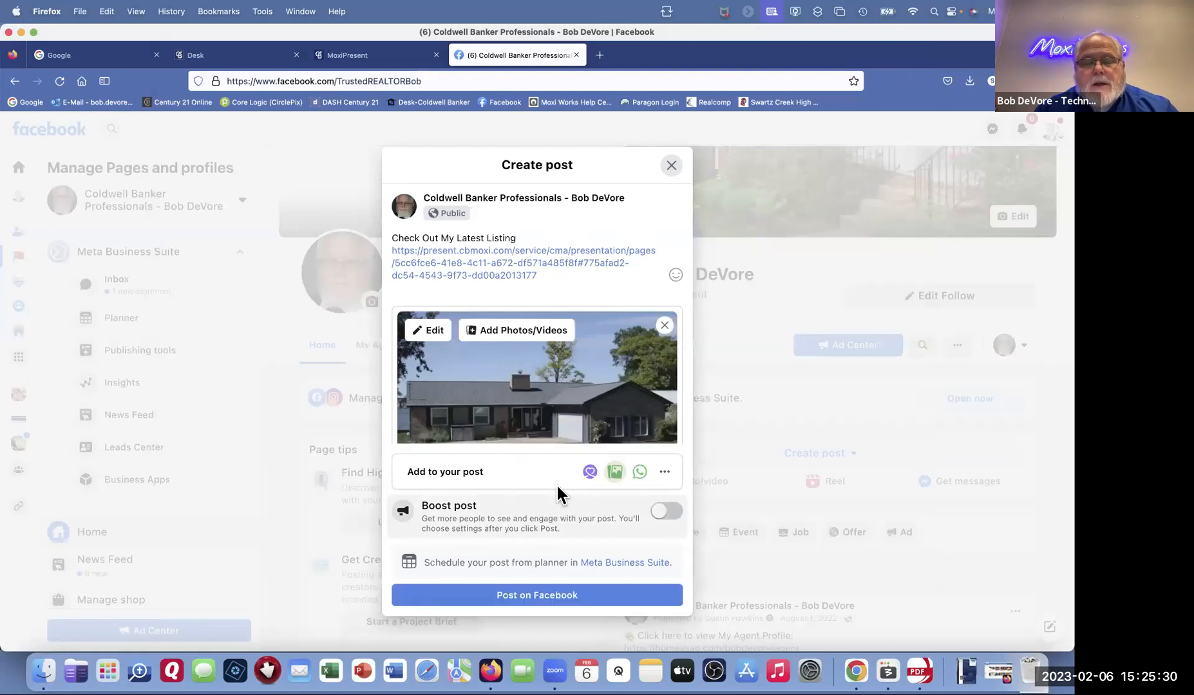
Step: Publish the listing post on the Facebook business page and dismiss the offer to share it in groups
left_click(535, 596)
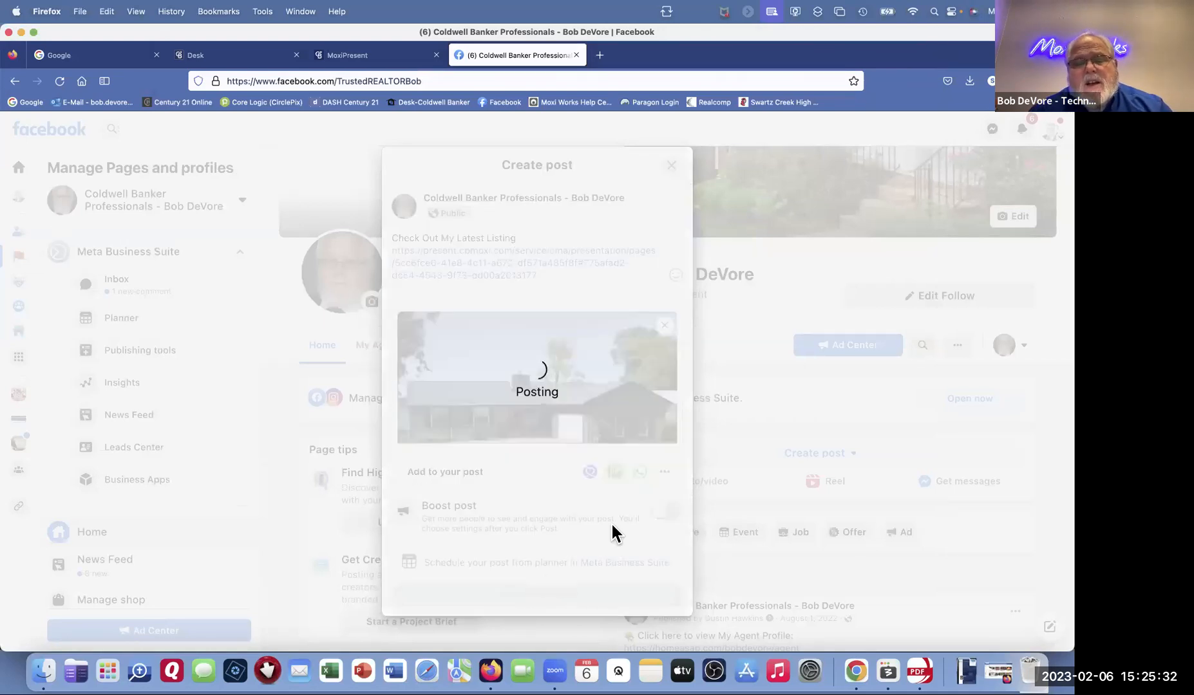
left_click(574, 488)
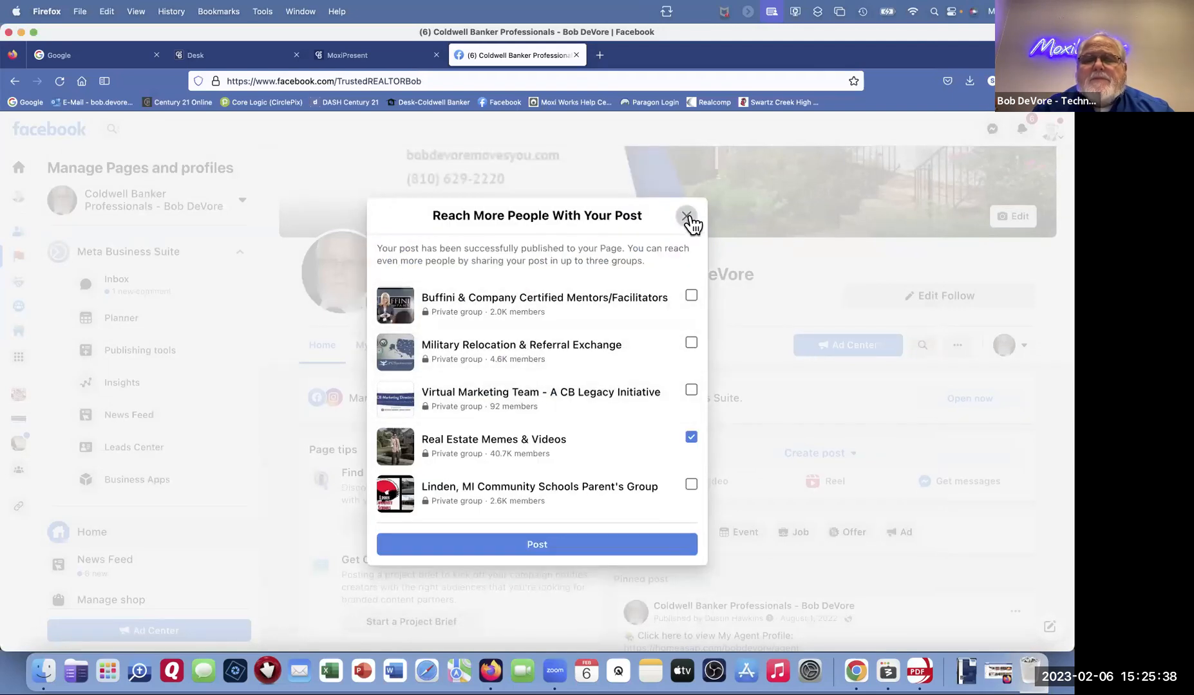
left_click(688, 217)
scroll(1004, 499, "down", 3)
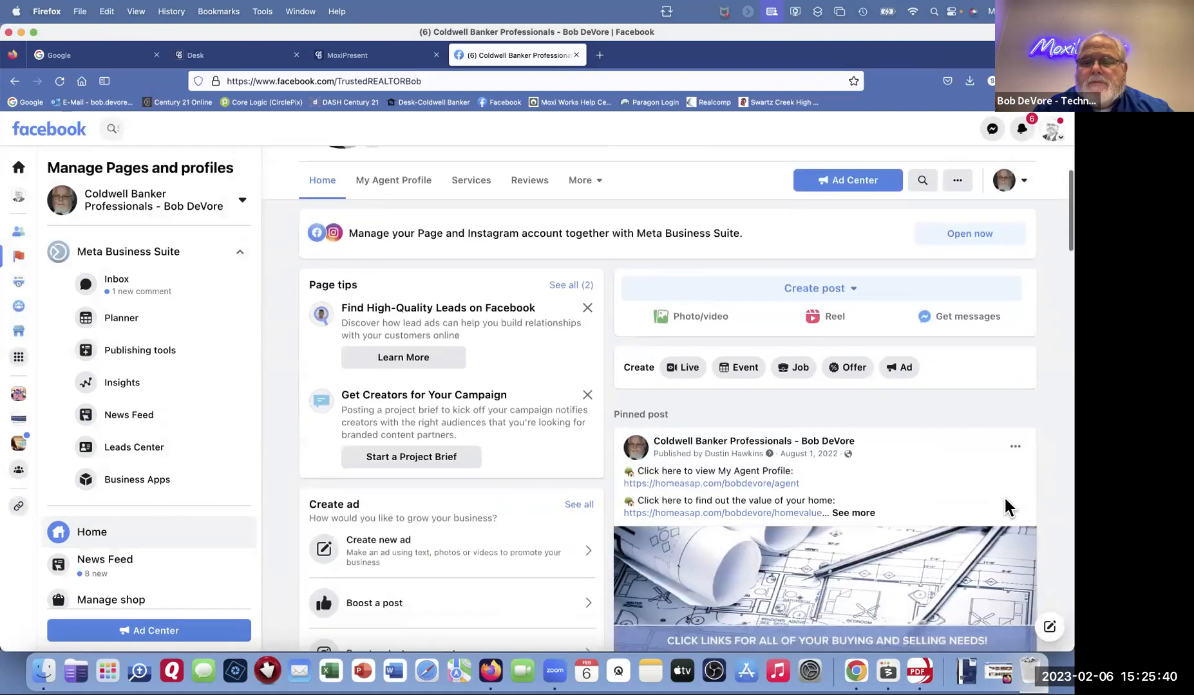
Step: Find the published "Check Out My Latest Listing" post on the page, open its photo and follow its presentation link
scroll(1005, 498, "down", 10)
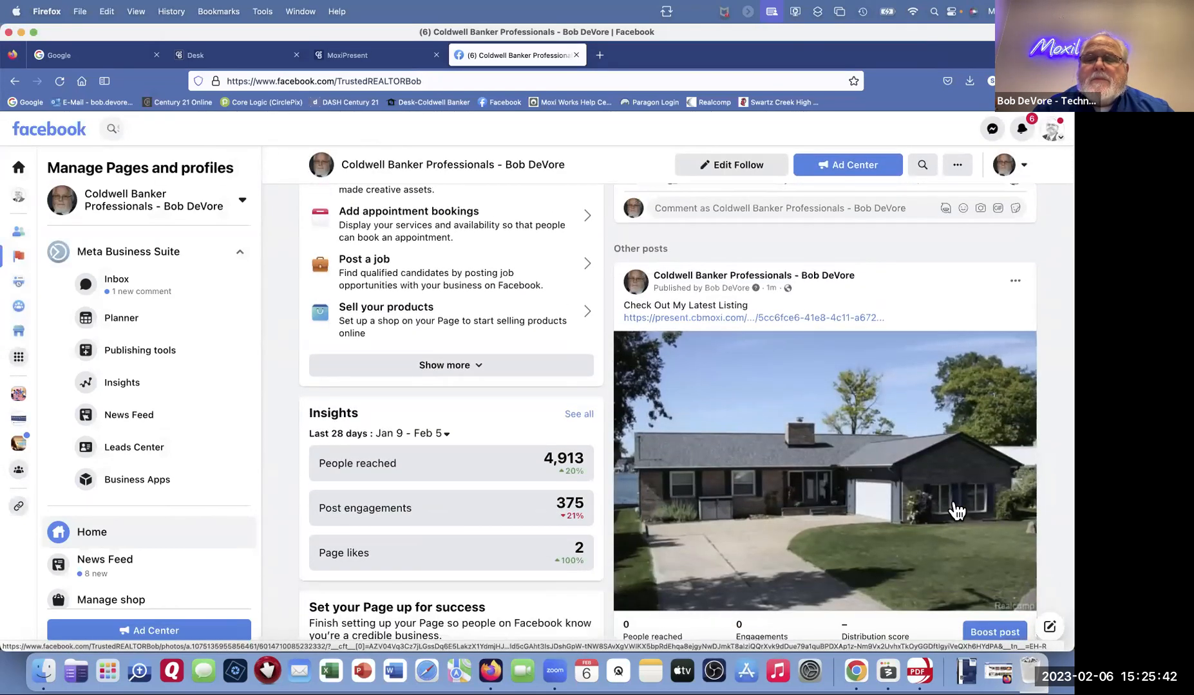
scroll(953, 509, "down", 2)
scroll(734, 365, "up", 4)
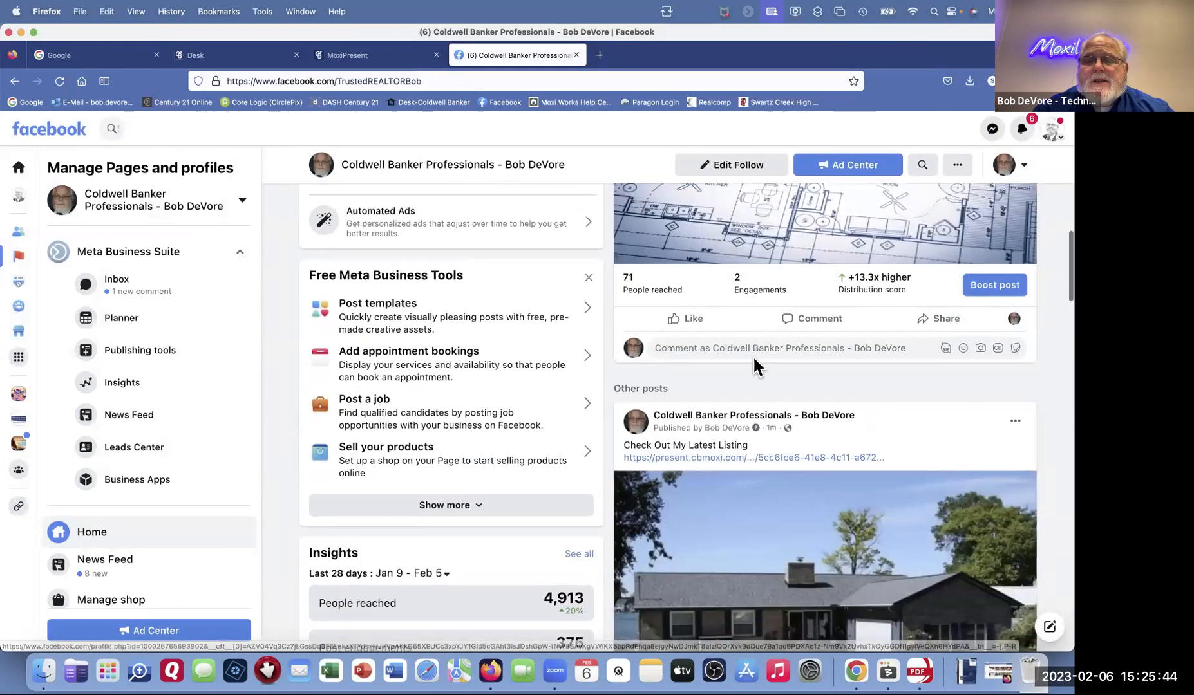
scroll(753, 362, "down", 2)
left_click(758, 476)
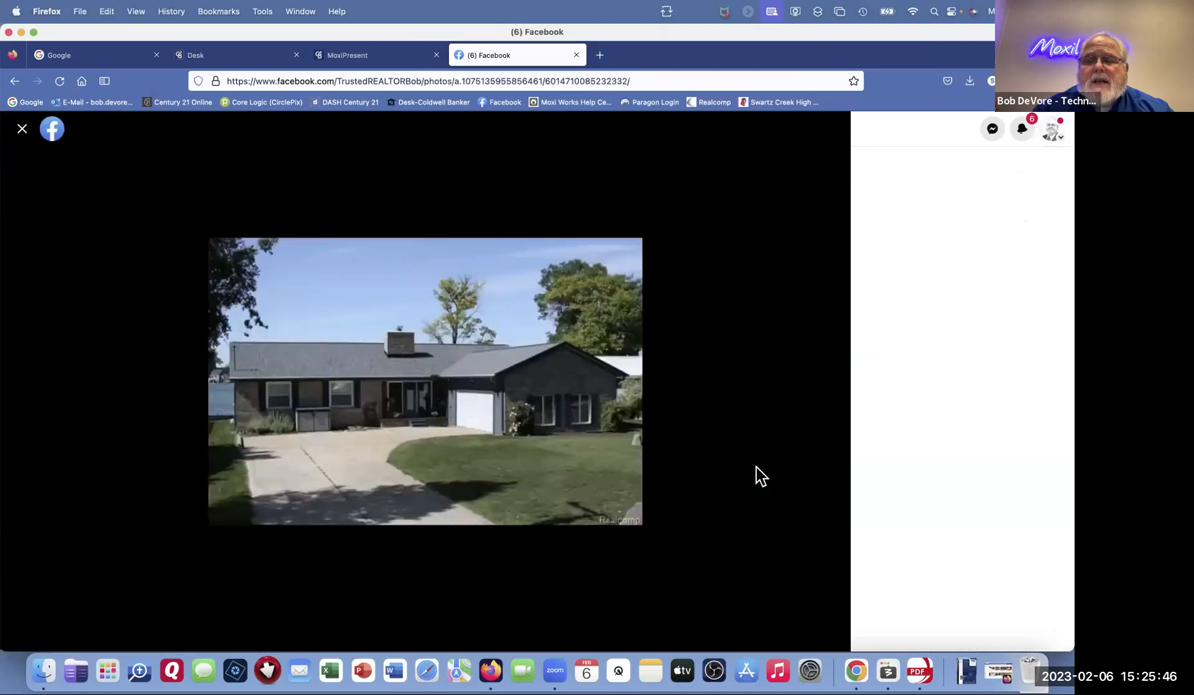
left_click(932, 235)
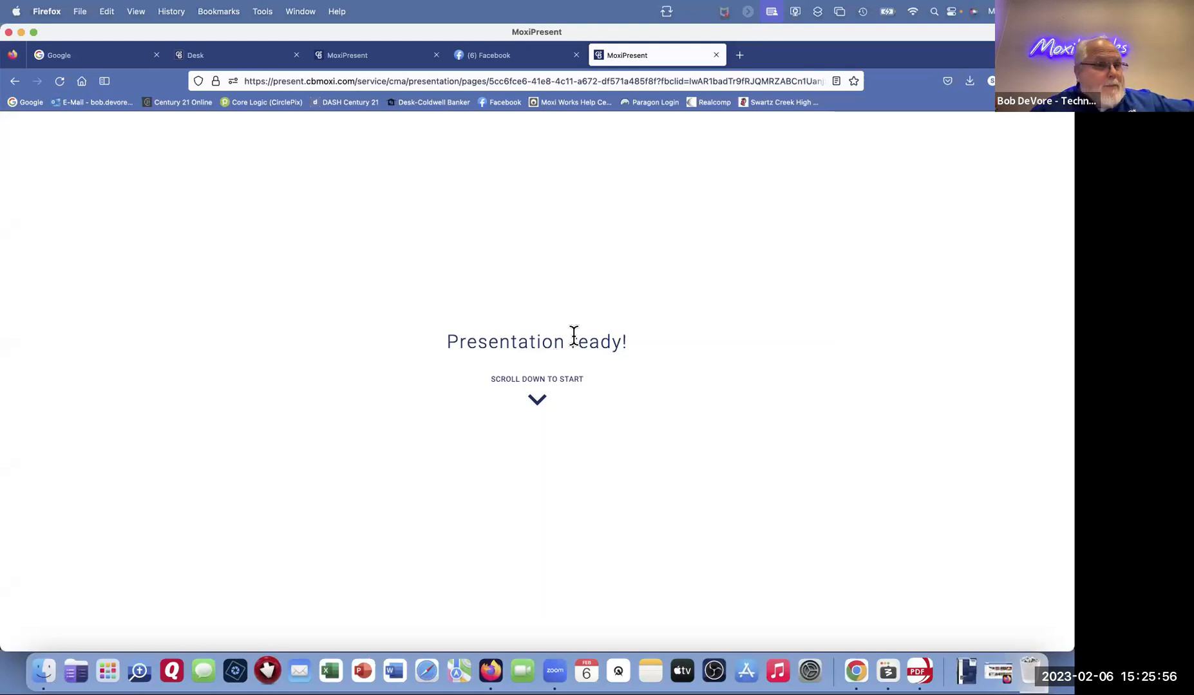
Step: Look through the shared online presentation from the Welcome Home page to the Property Summary page
scroll(573, 336, "down", 3)
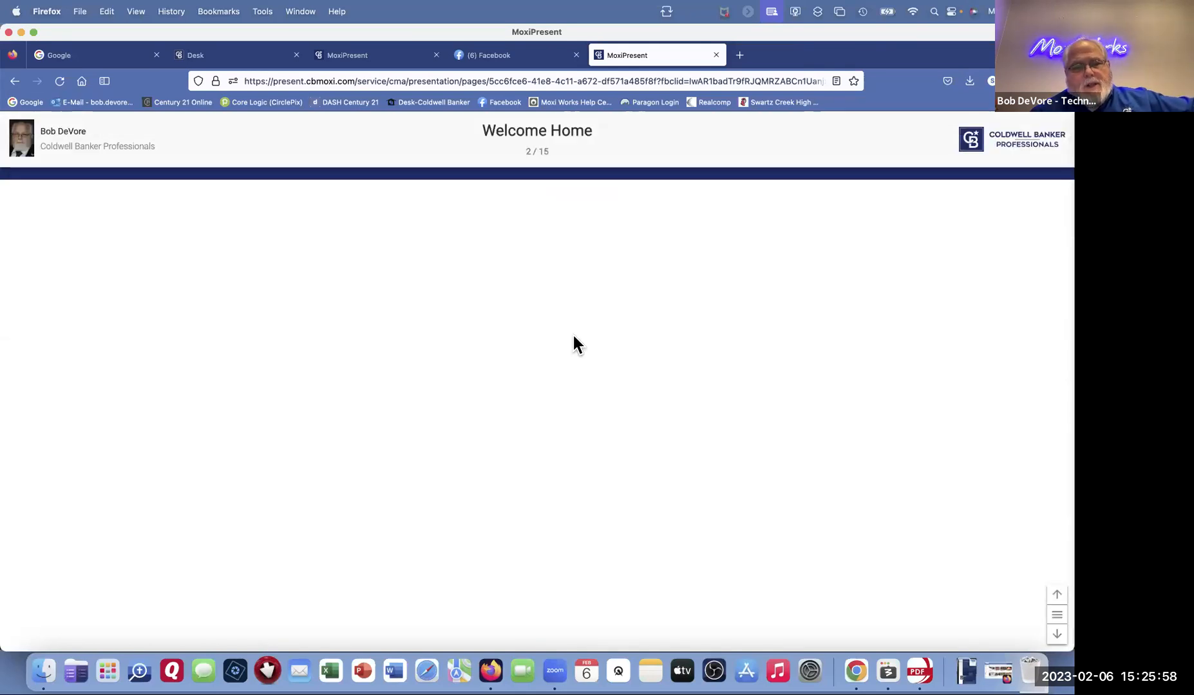
scroll(573, 336, "down", 5)
scroll(572, 336, "down", 1)
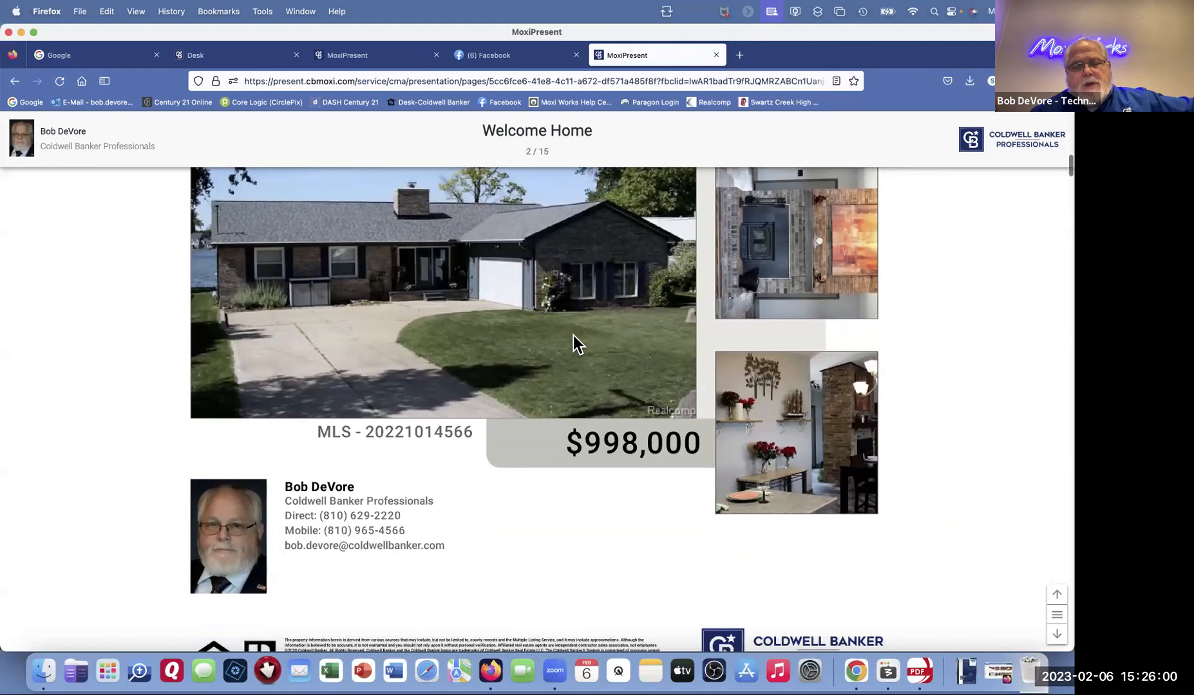
scroll(573, 336, "down", 8)
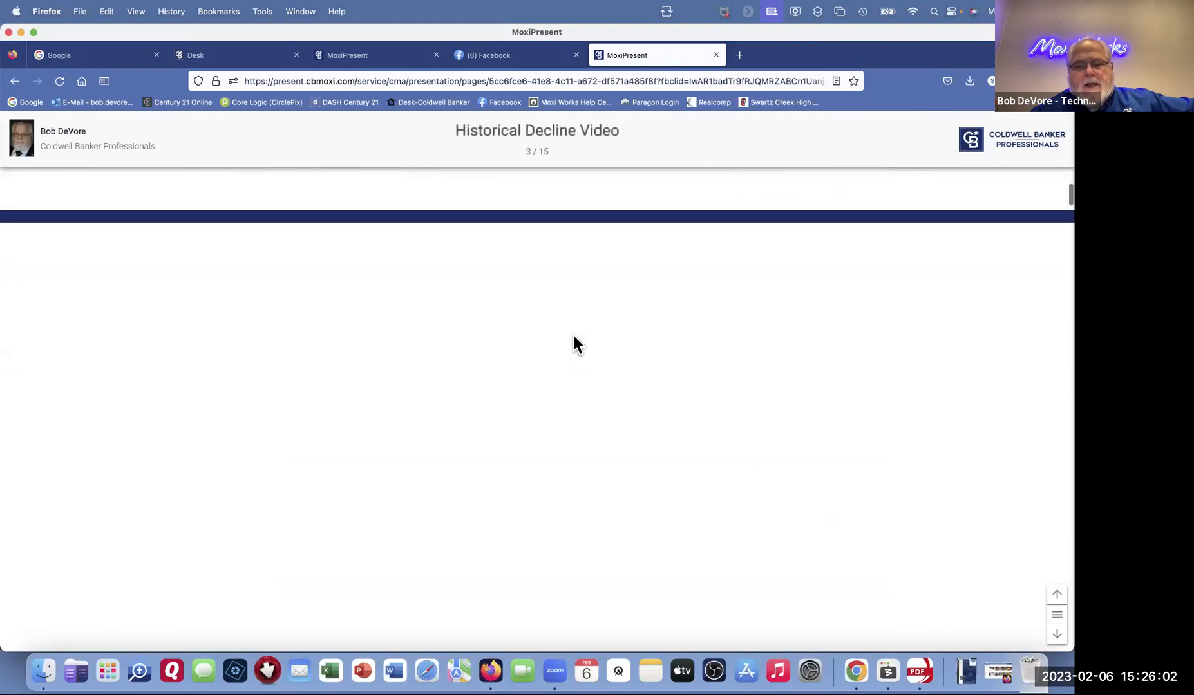
scroll(572, 332, "up", 5)
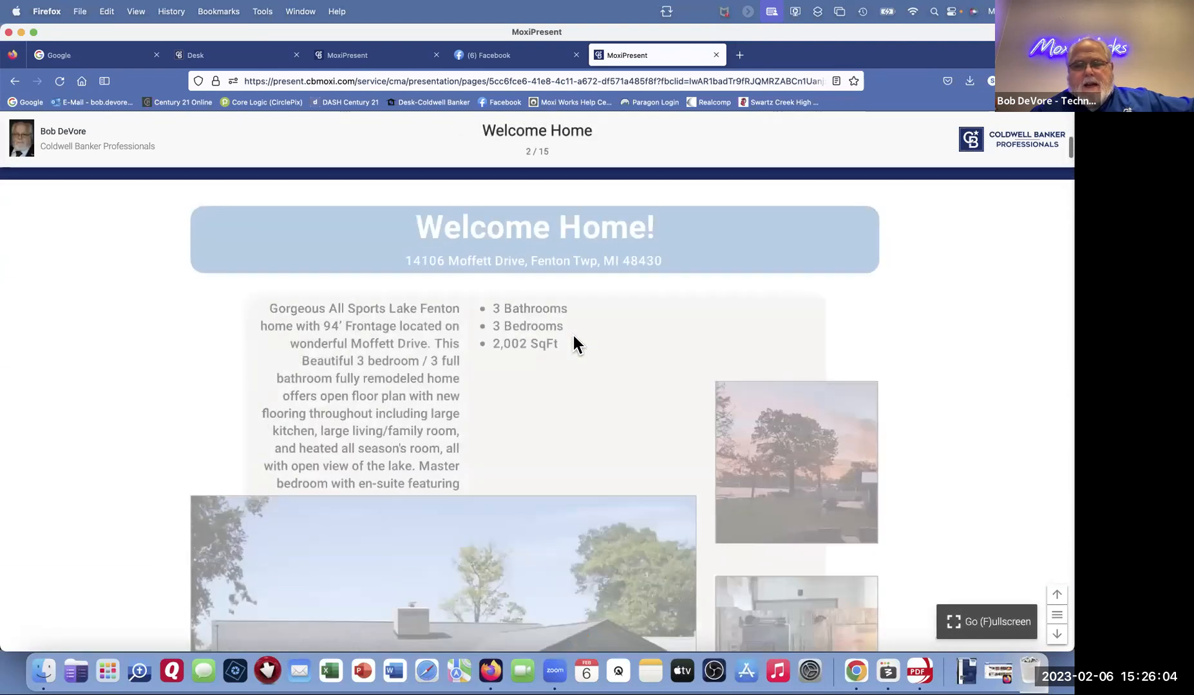
scroll(572, 333, "down", 1)
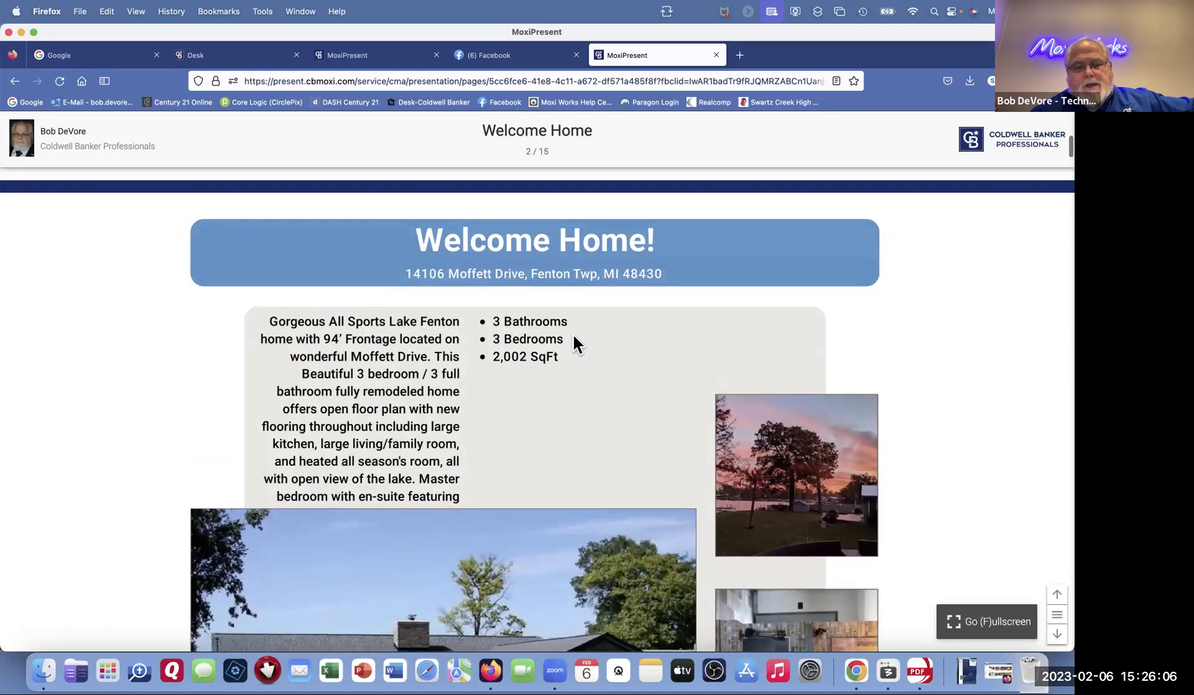
scroll(573, 334, "down", 1)
scroll(573, 336, "down", 5)
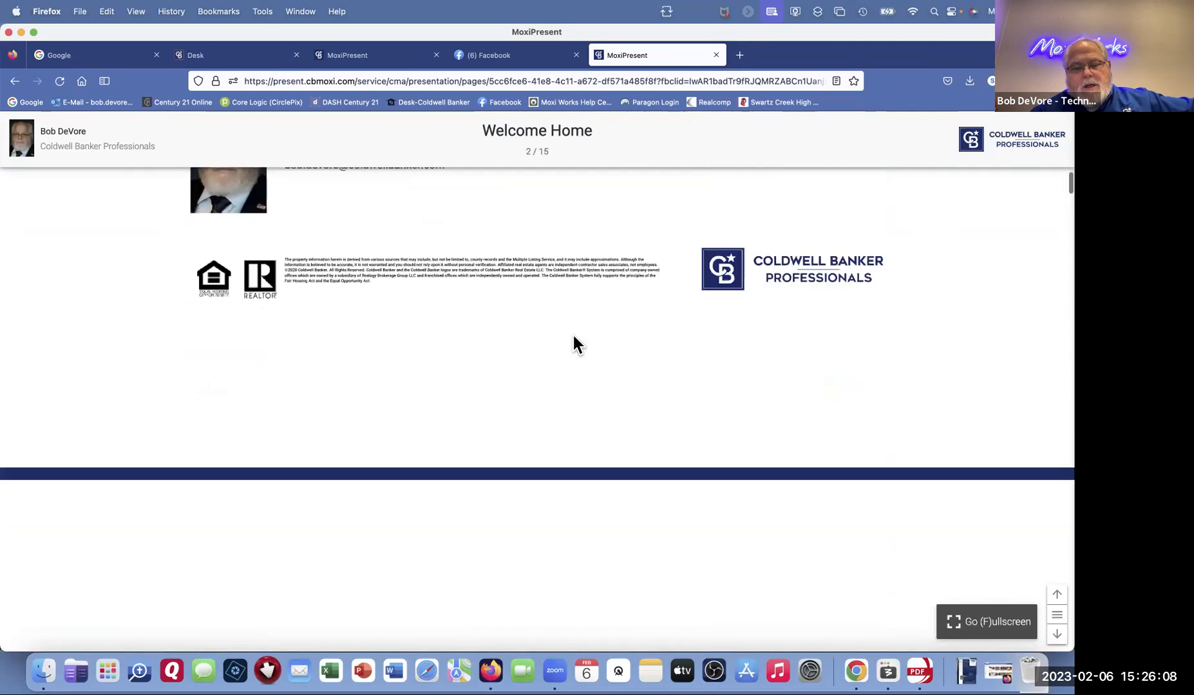
scroll(572, 336, "down", 5)
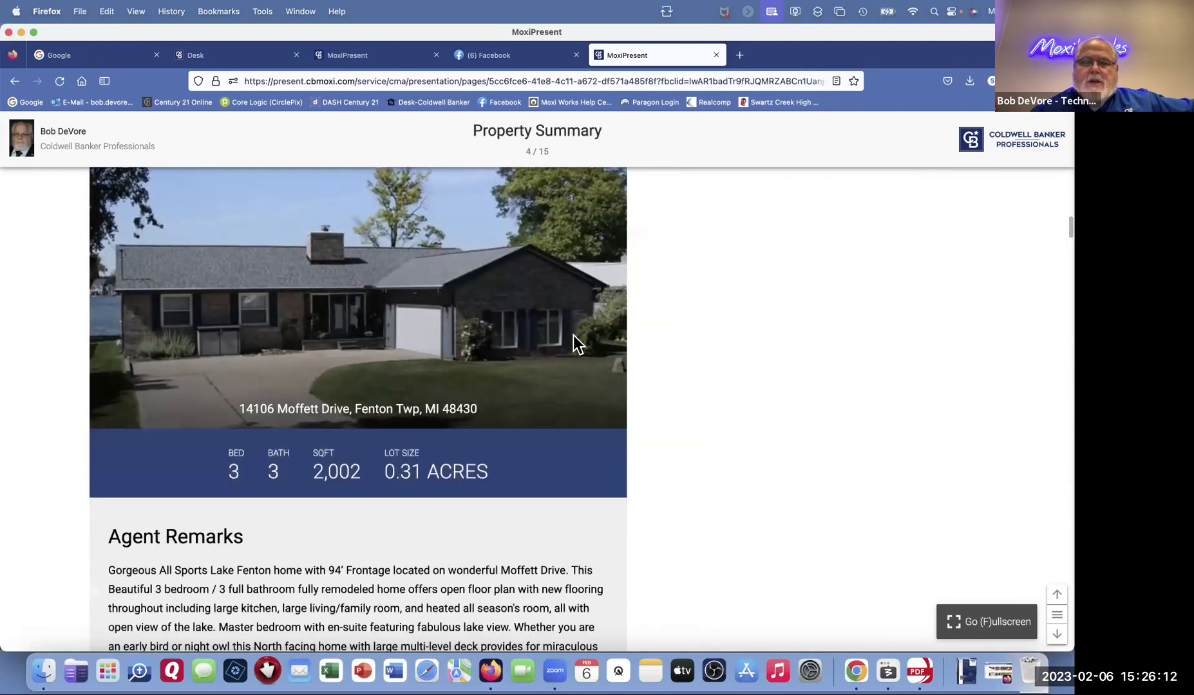
scroll(572, 335, "down", 3)
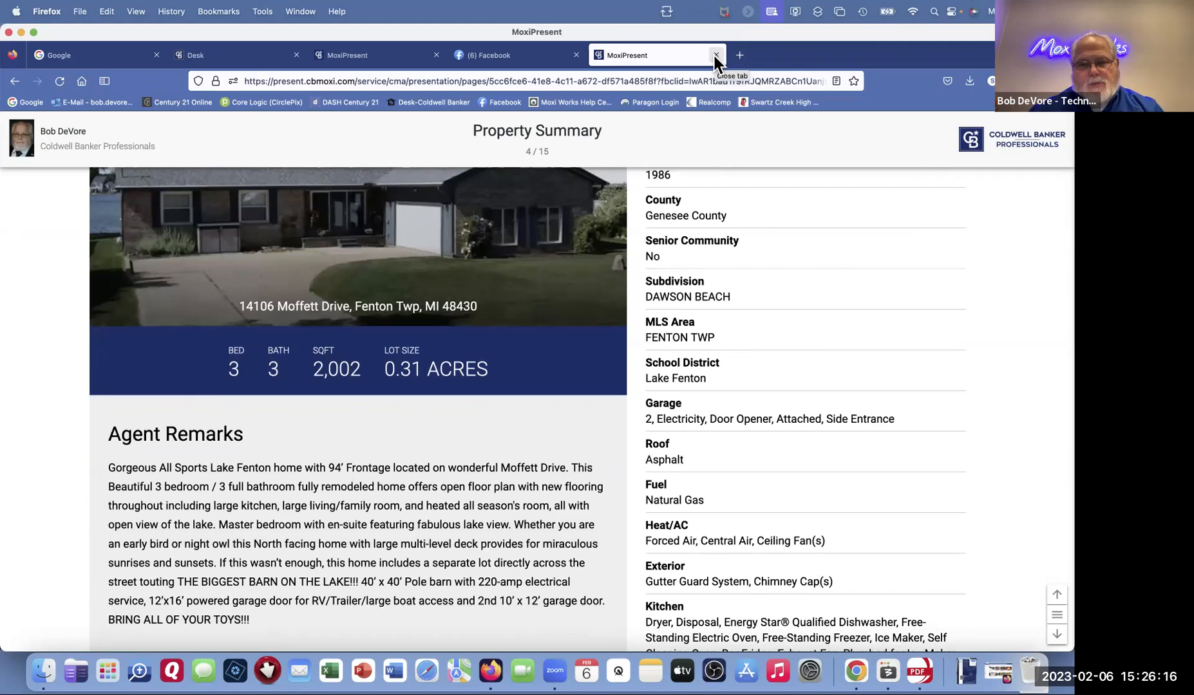
Step: Close the online presentation and Facebook tabs, and open the Pages section of the 3 O'clock Demo presentation
left_click(715, 55)
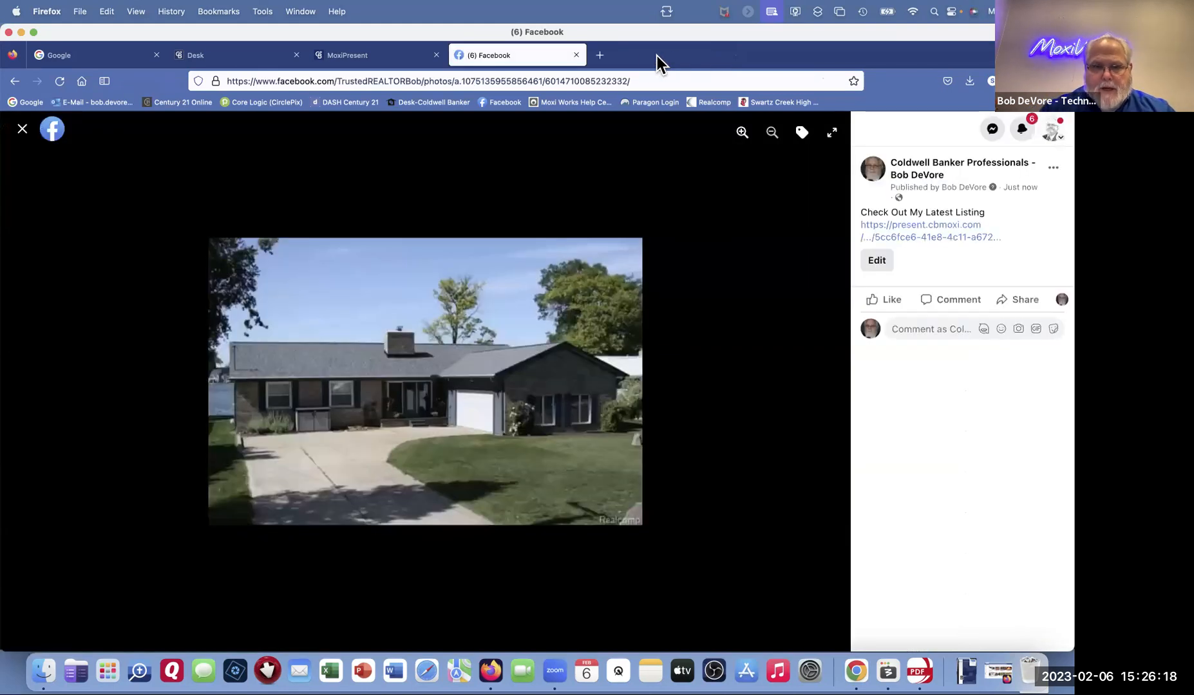
left_click(576, 55)
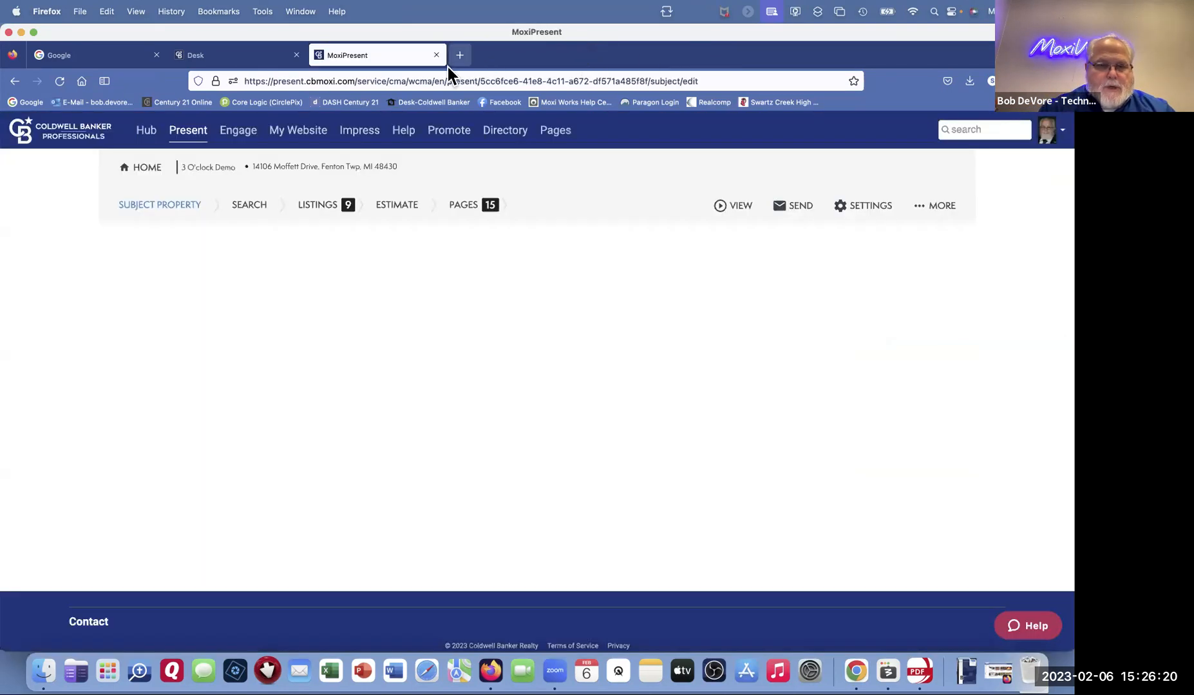
left_click(461, 206)
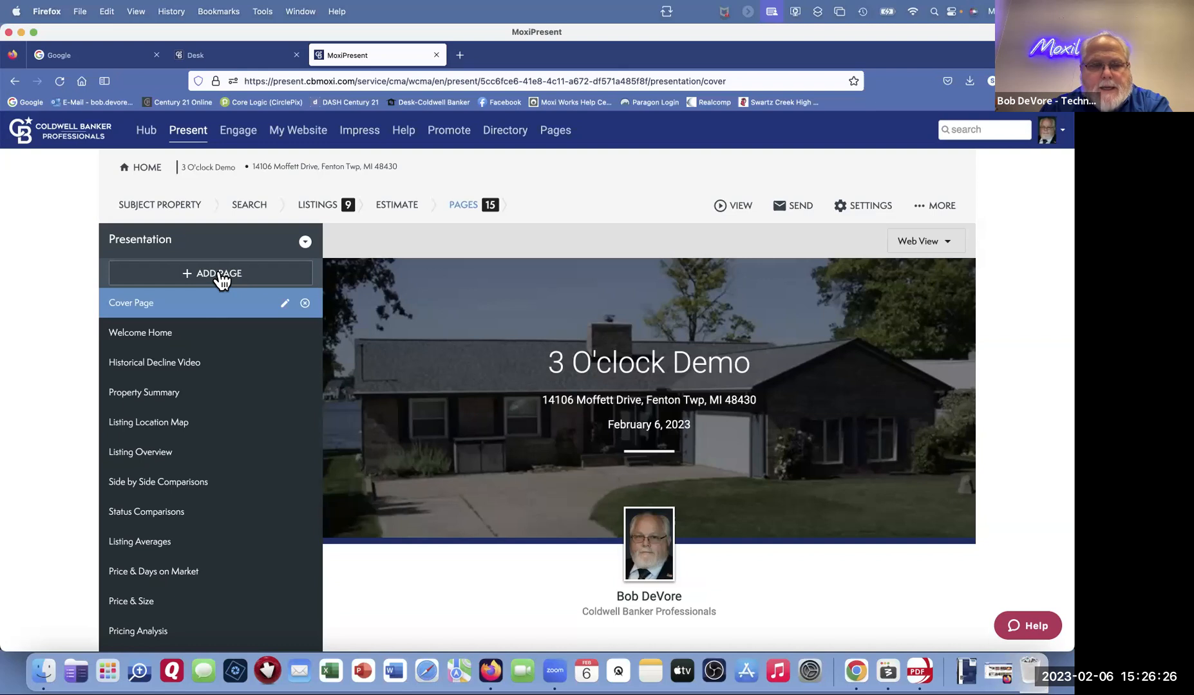
Step: Create a new presentation page for Web View using the layout with a full-width row above two columns
left_click(217, 275)
left_click(157, 312)
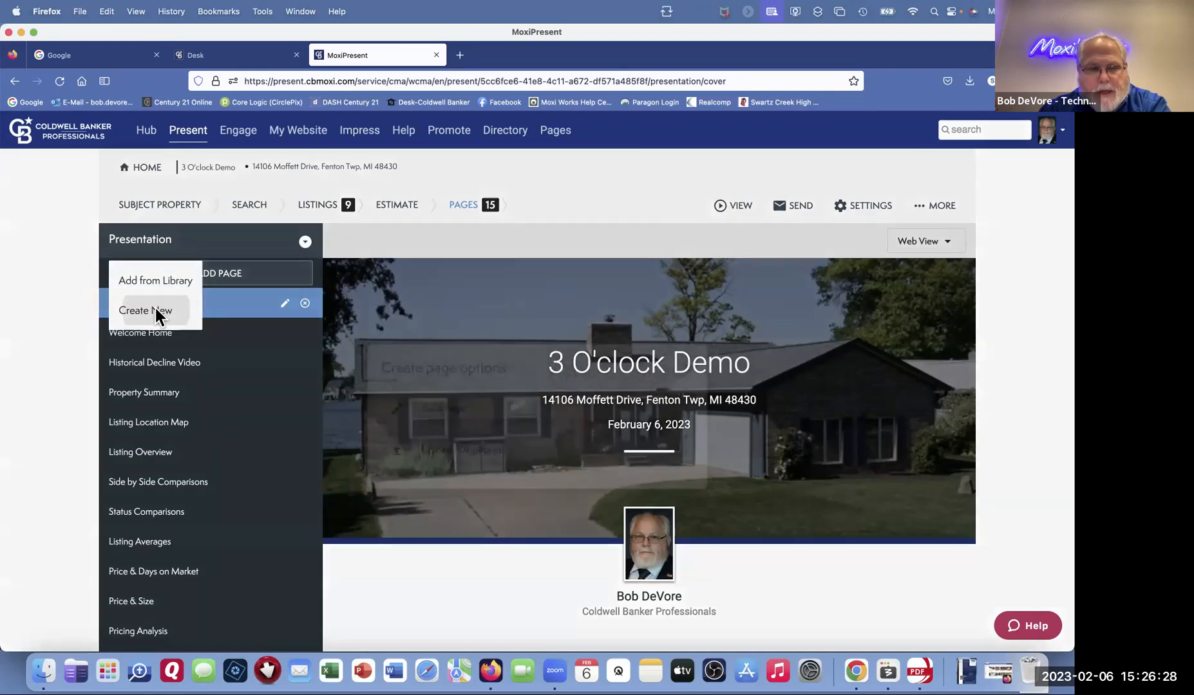
left_click(450, 381)
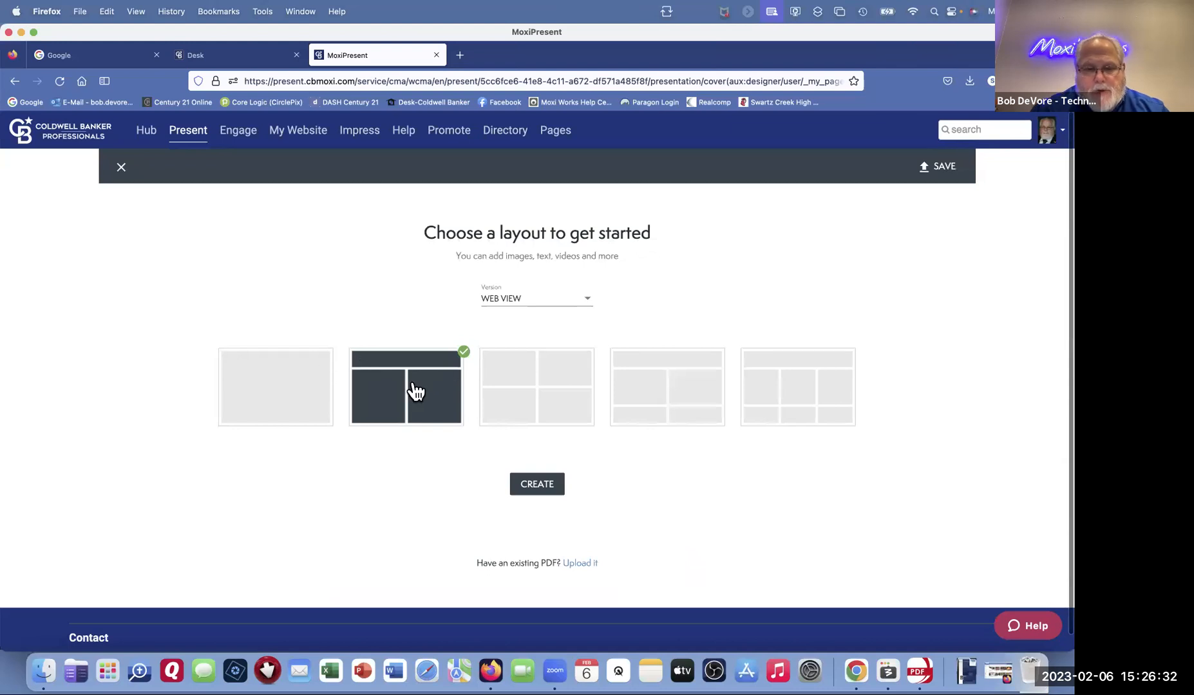
left_click(551, 489)
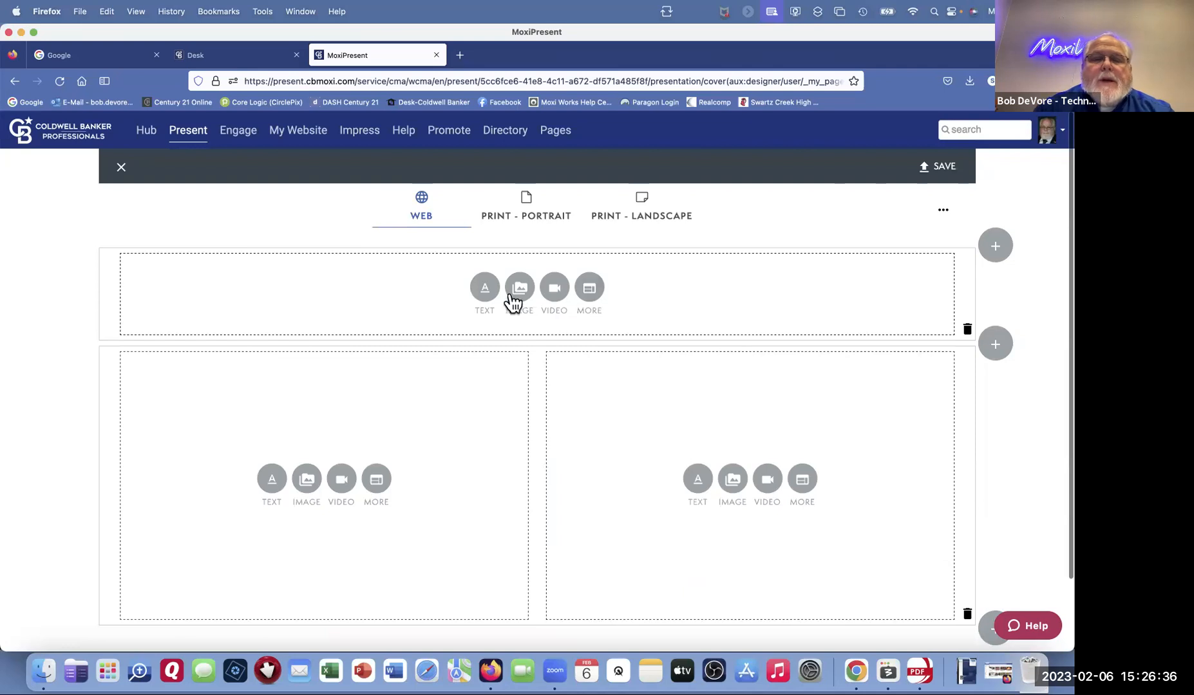
Step: Add a text block reading "YOUR TRUSTED ADVISOR" to the full-width row of the new page
left_click(485, 287)
left_click(413, 256)
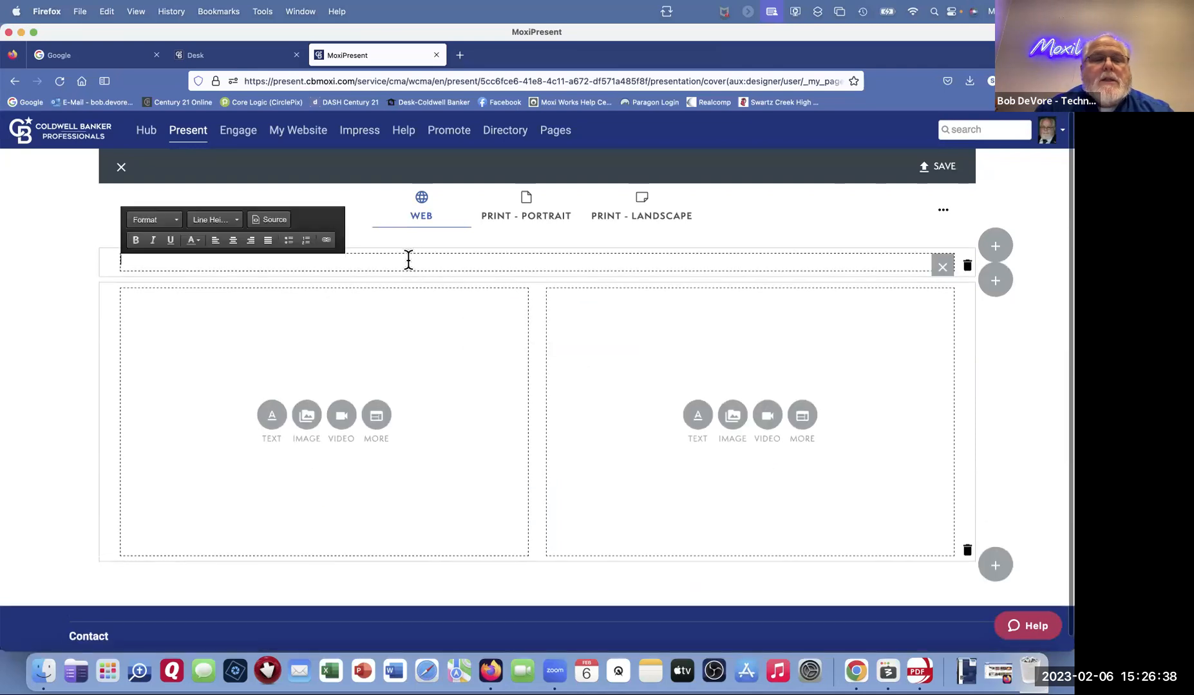
type("Y")
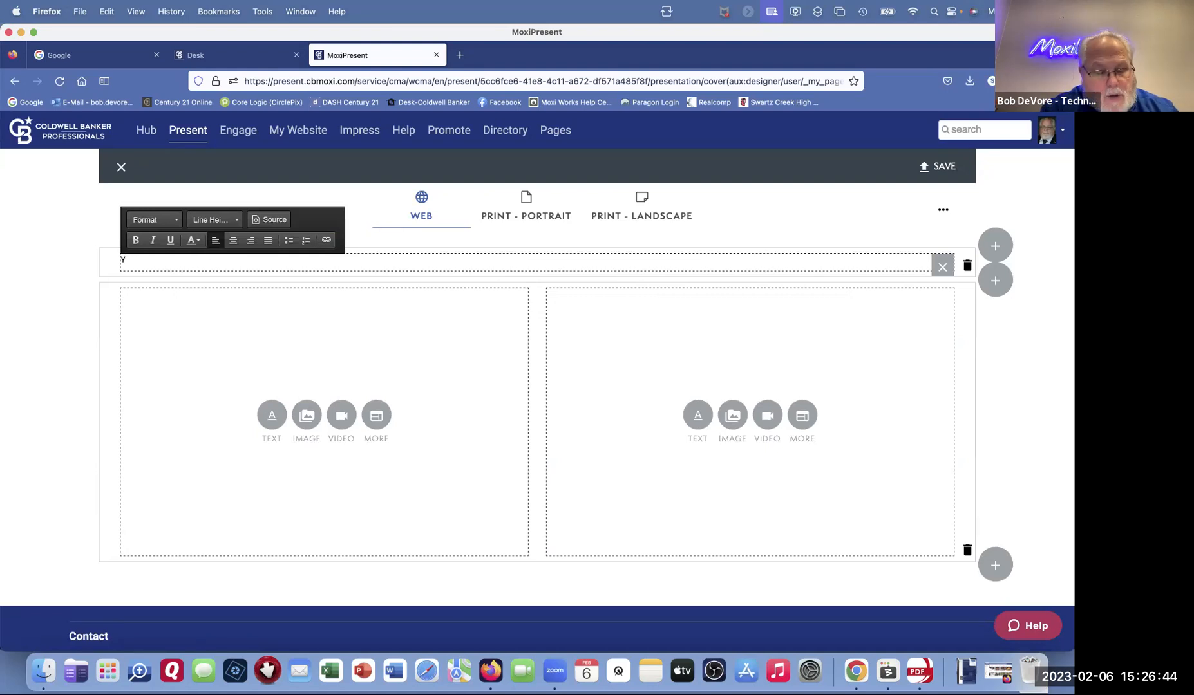
type("oOUR TRUSTED ADVISO")
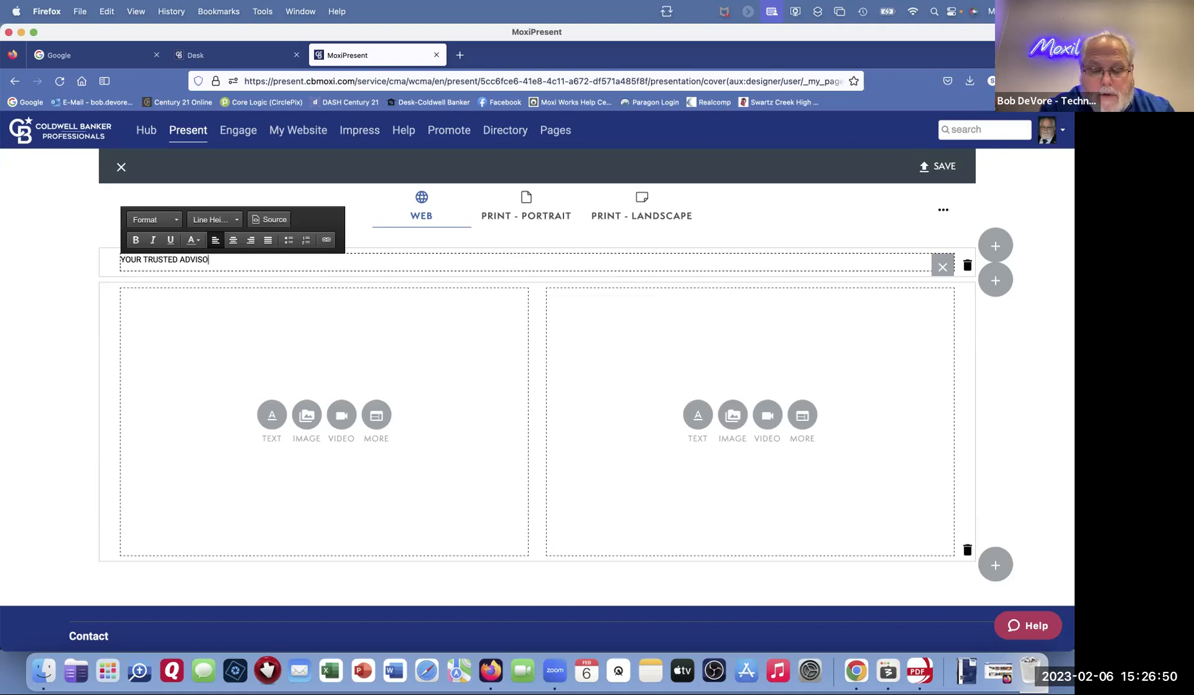
type("R")
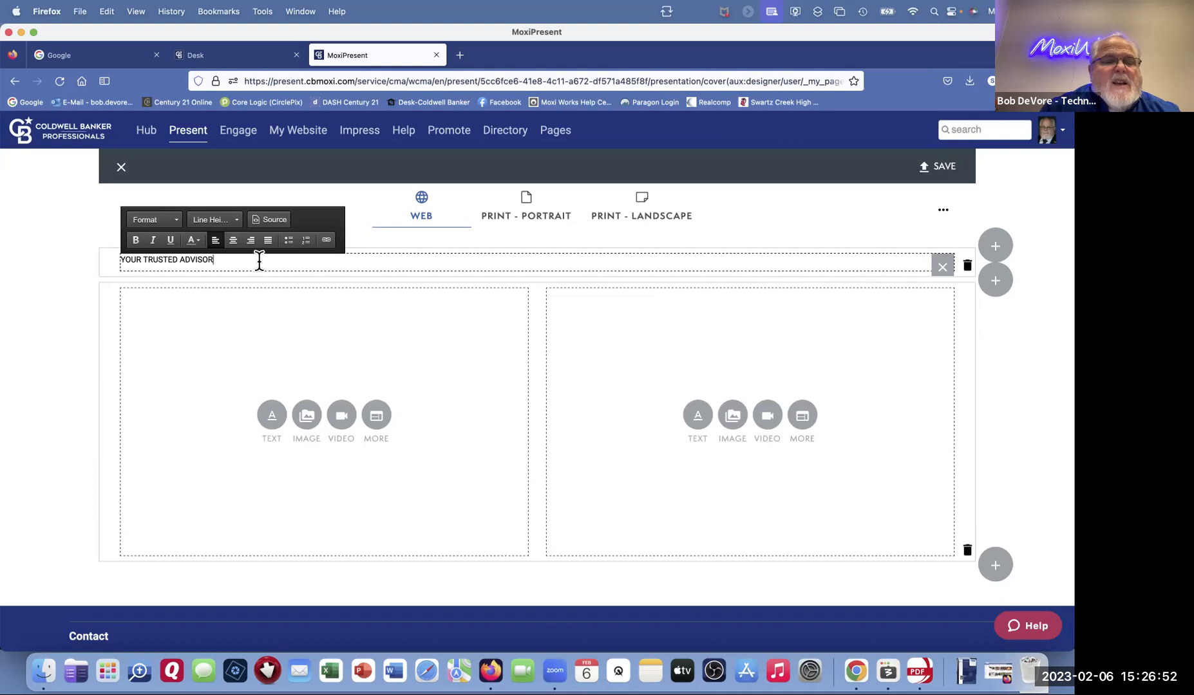
Step: Apply the large text format to the whole "YOUR TRUSTED ADVISOR" heading
left_click_drag(258, 260, 109, 257)
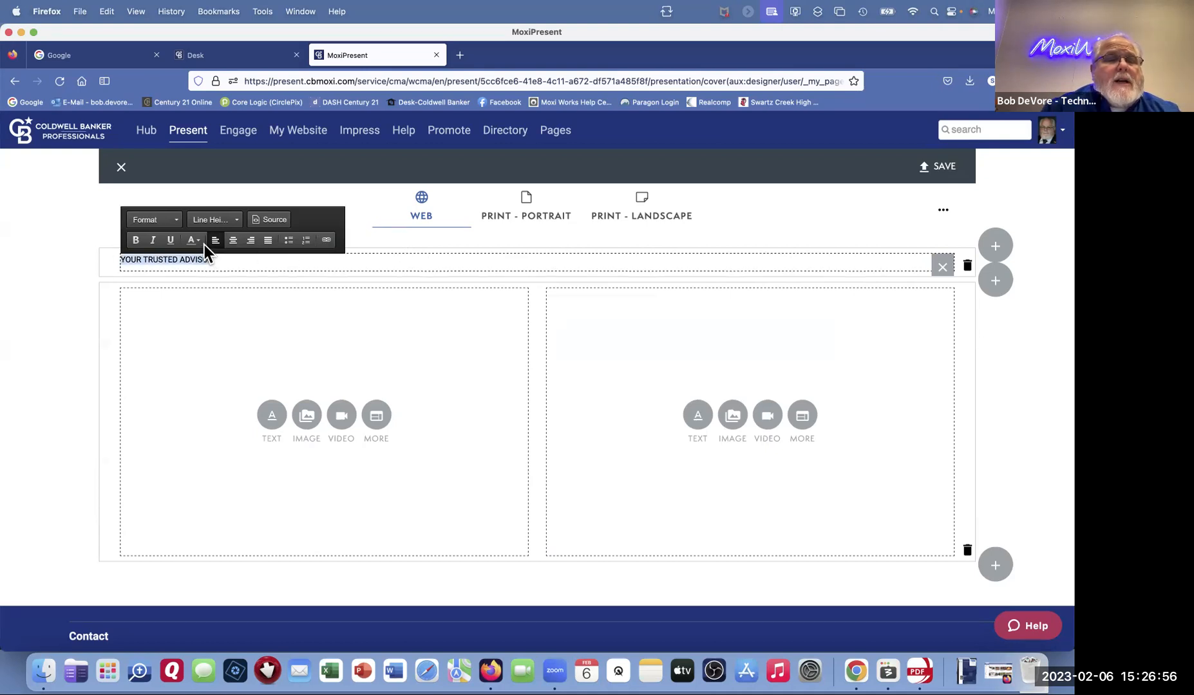
left_click(176, 221)
left_click(157, 300)
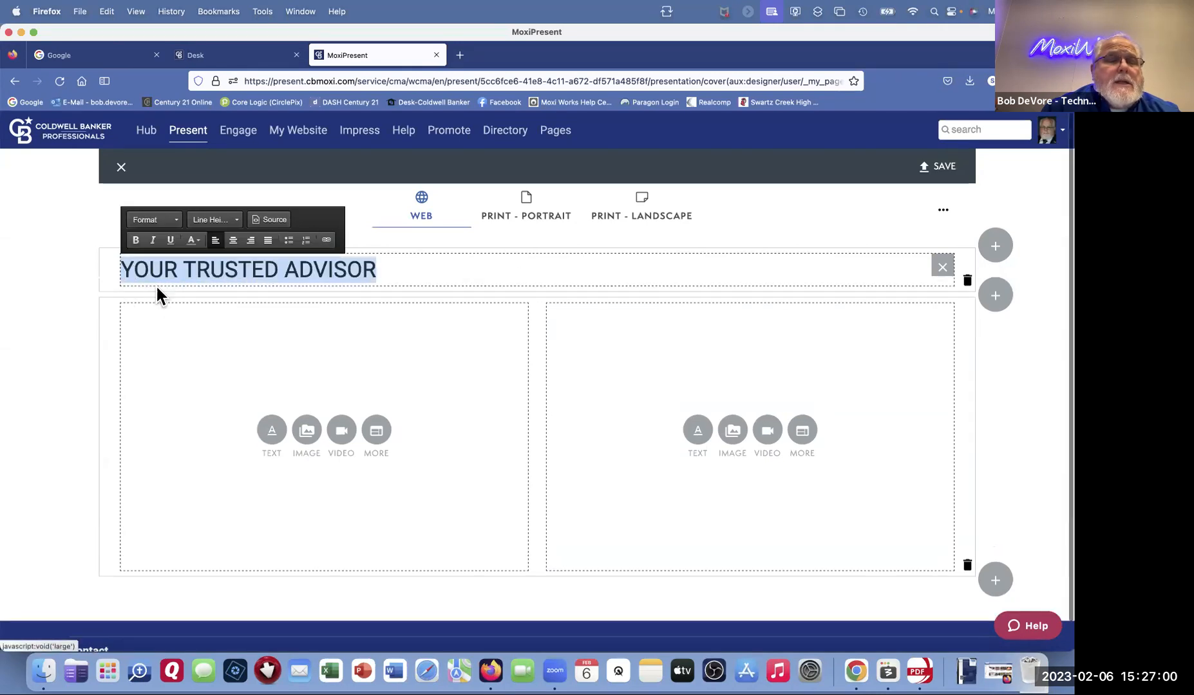
Step: Set the text color of the whole heading to the custom value #012169 and deselect the text
left_click(197, 241)
left_click(228, 311)
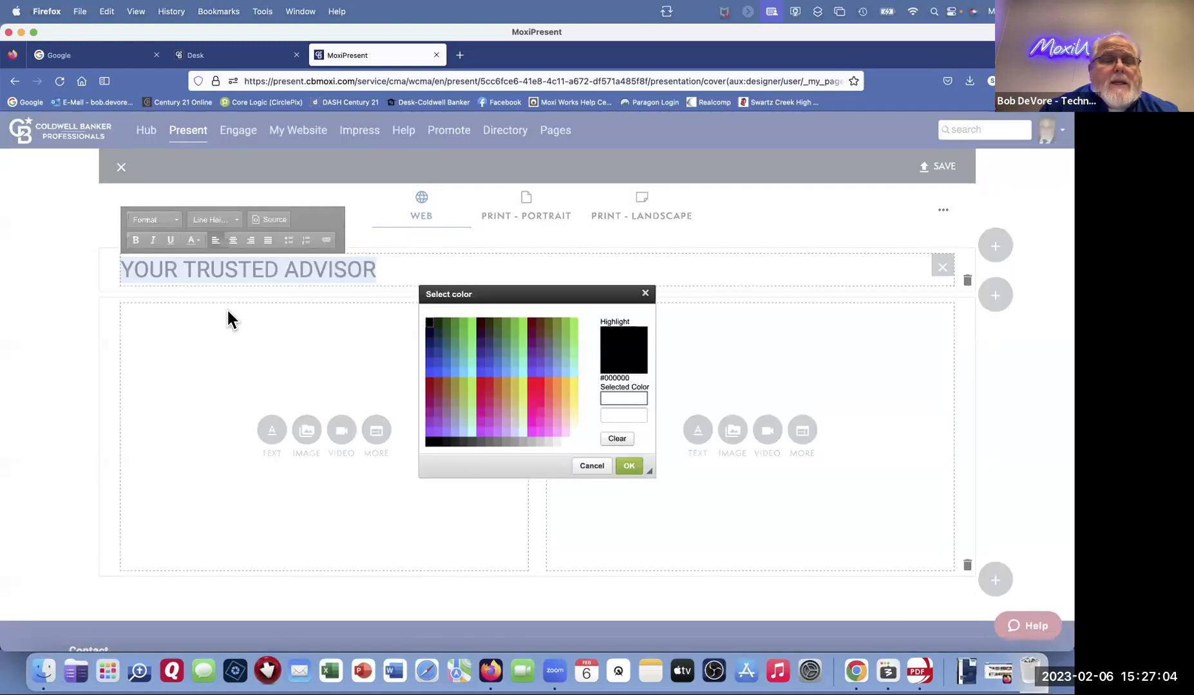
left_click(636, 417)
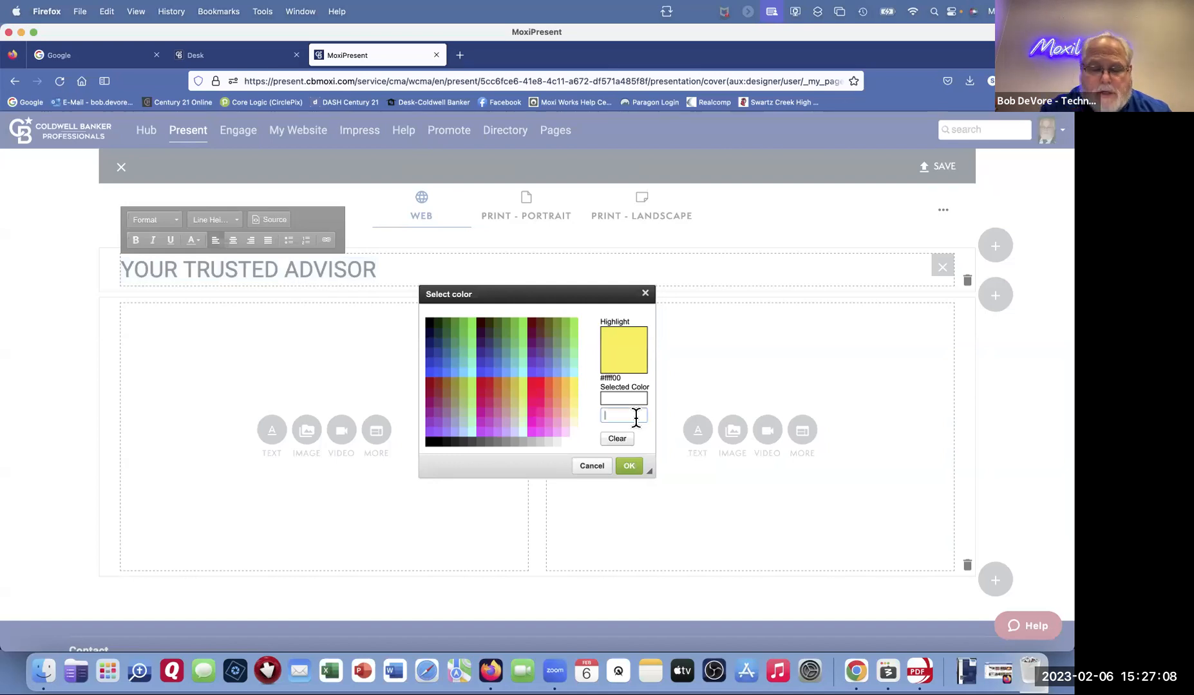
type("#")
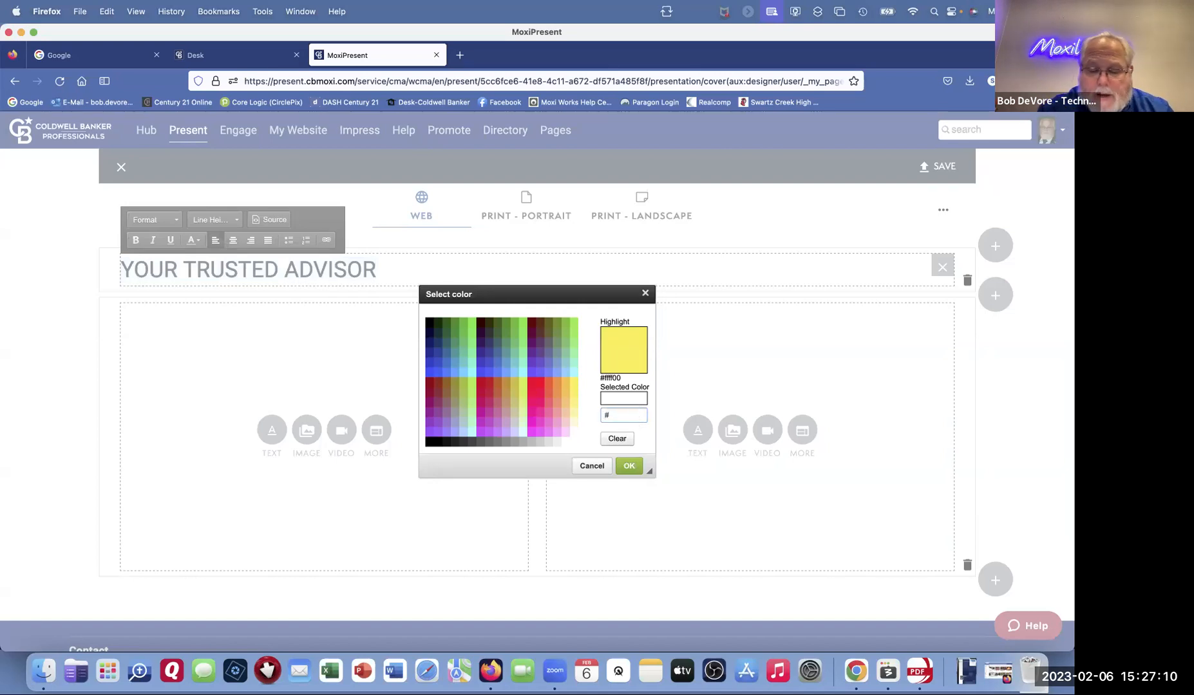
type("0121")
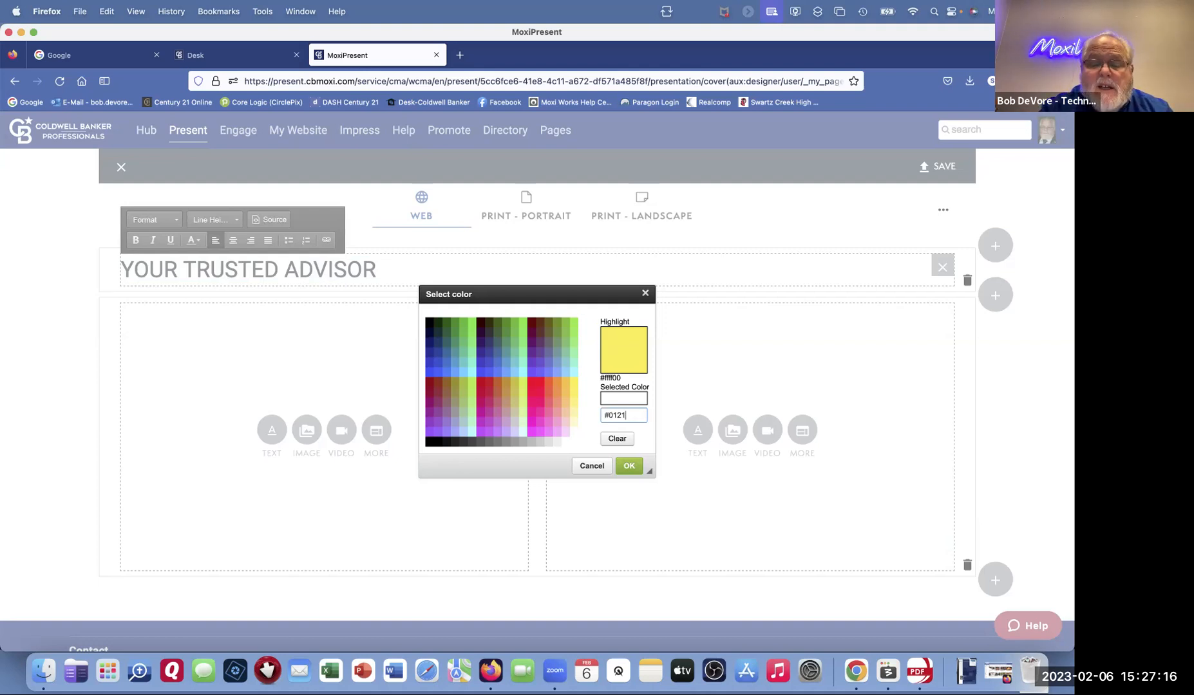
type("69")
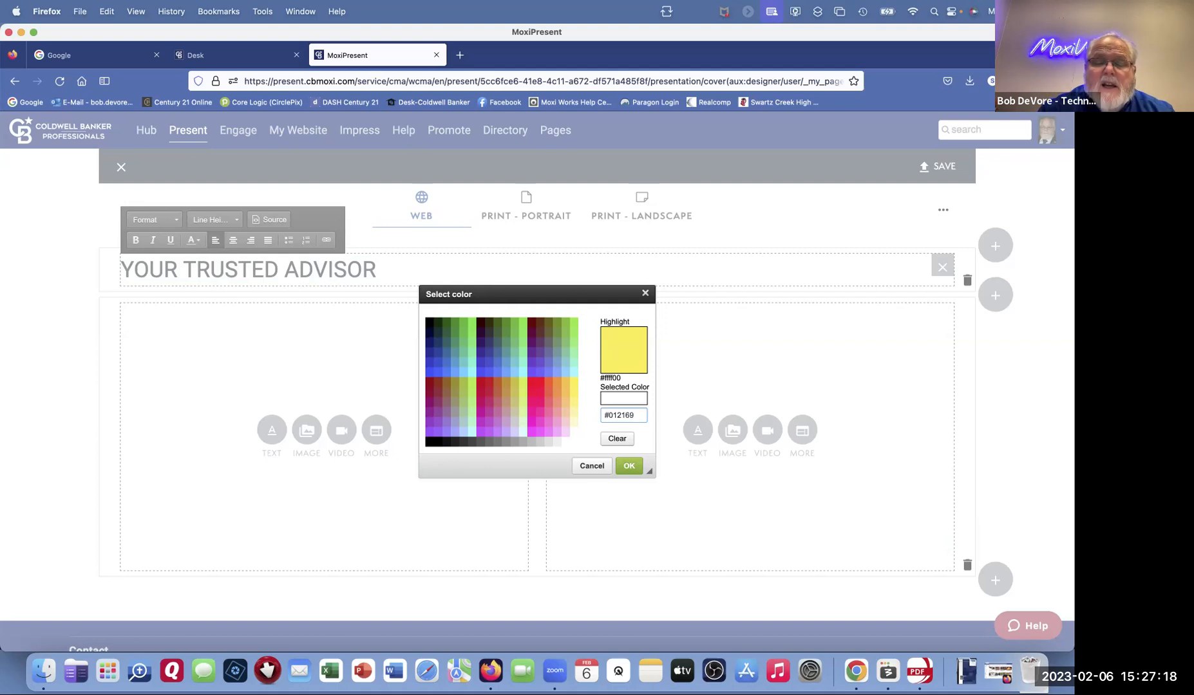
left_click(629, 467)
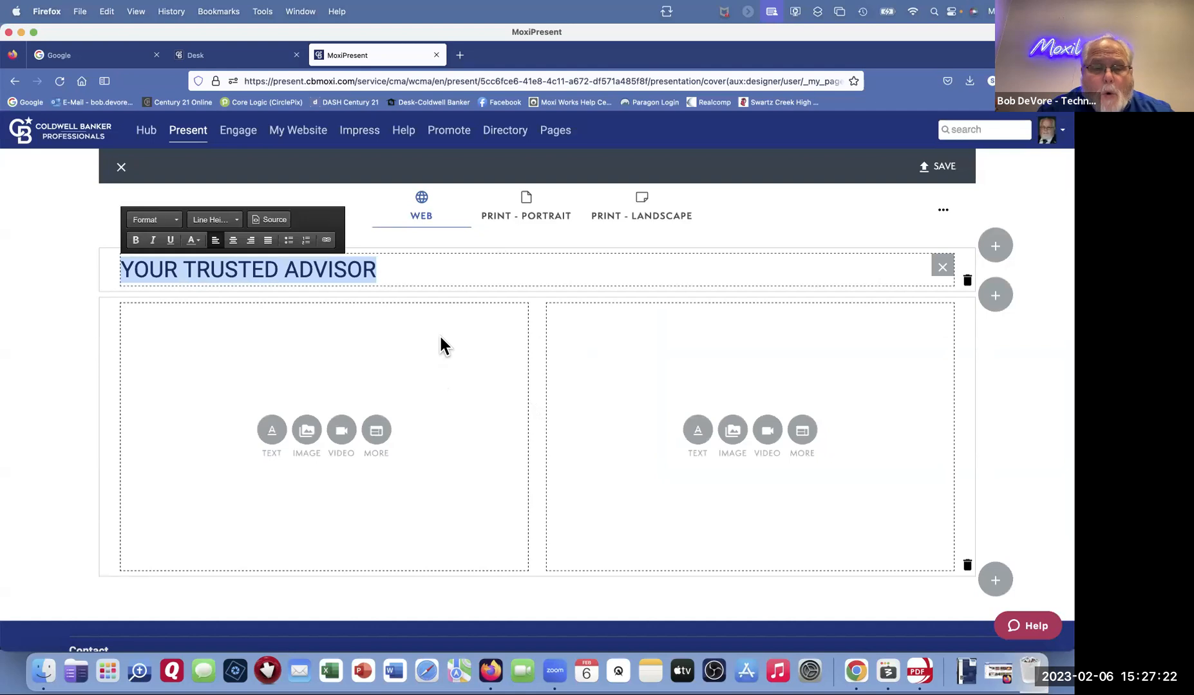
left_click(389, 264)
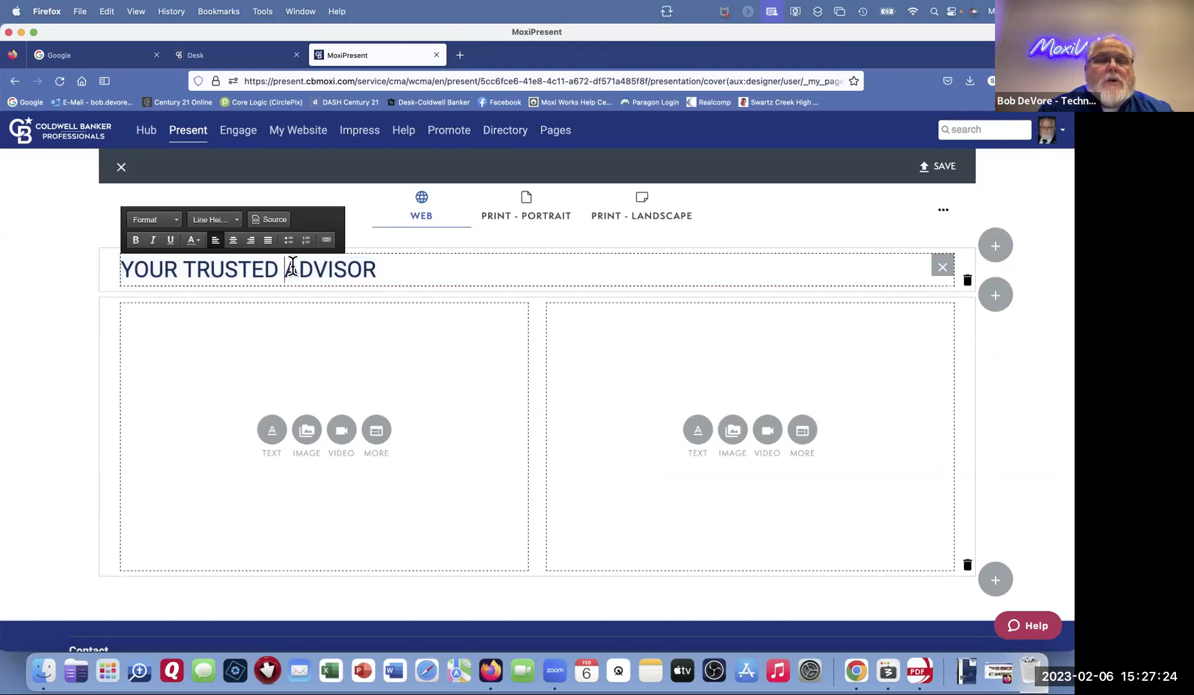
Step: Set the text color of the word "ADVISOR" in the heading to the custom value #beb087
left_click_drag(285, 270, 390, 269)
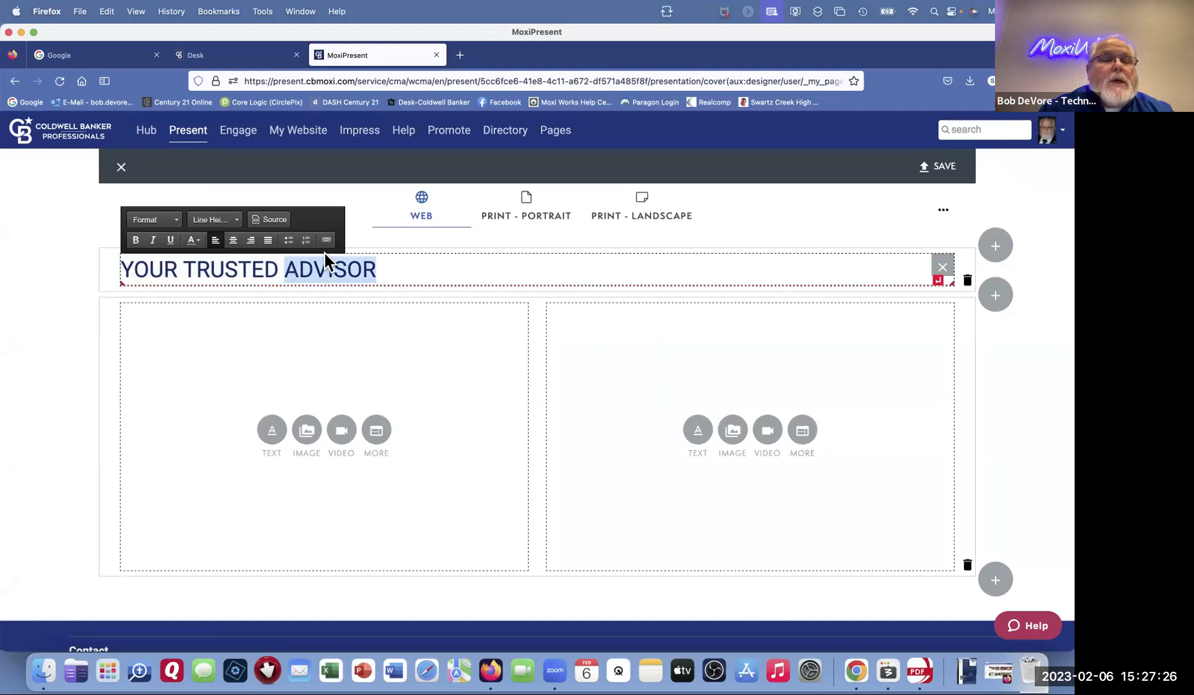
left_click(198, 241)
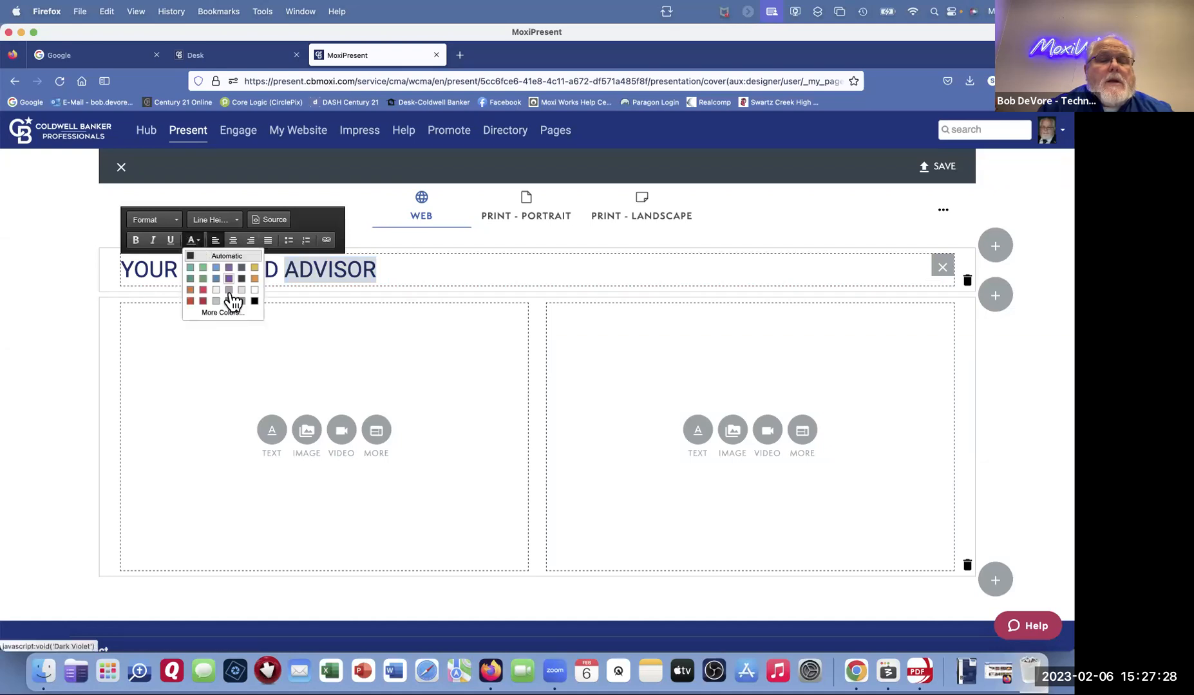
left_click(231, 320)
left_click(628, 416)
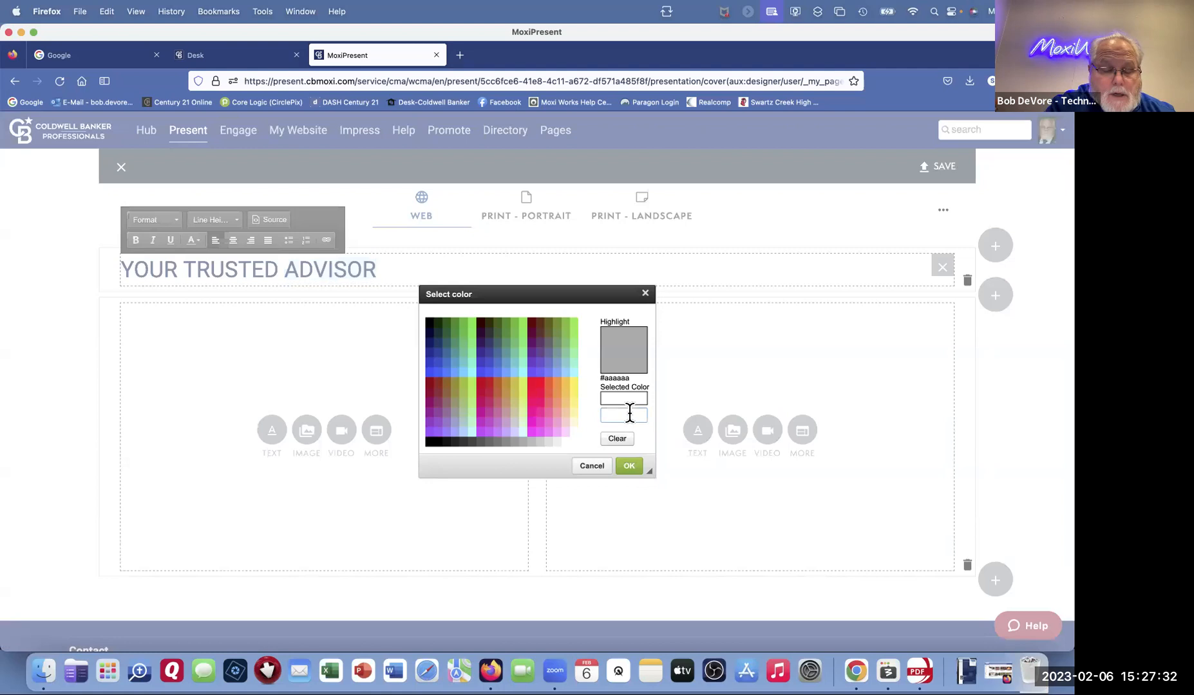
type("#beb087")
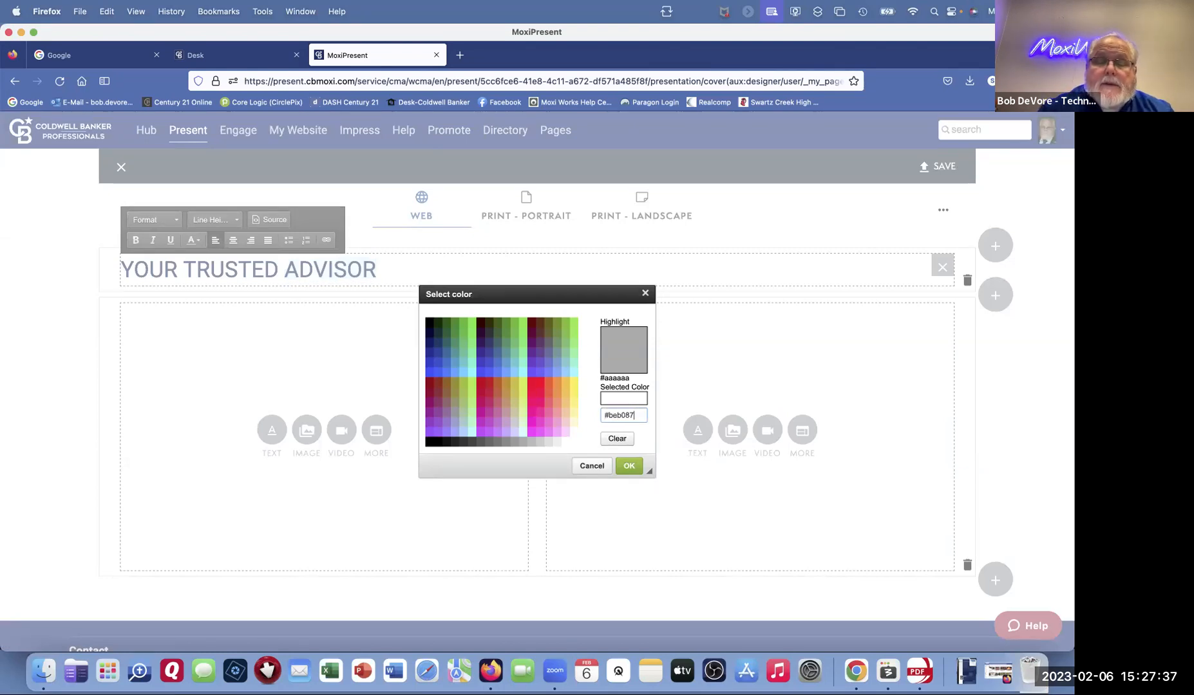
left_click(627, 466)
left_click(401, 362)
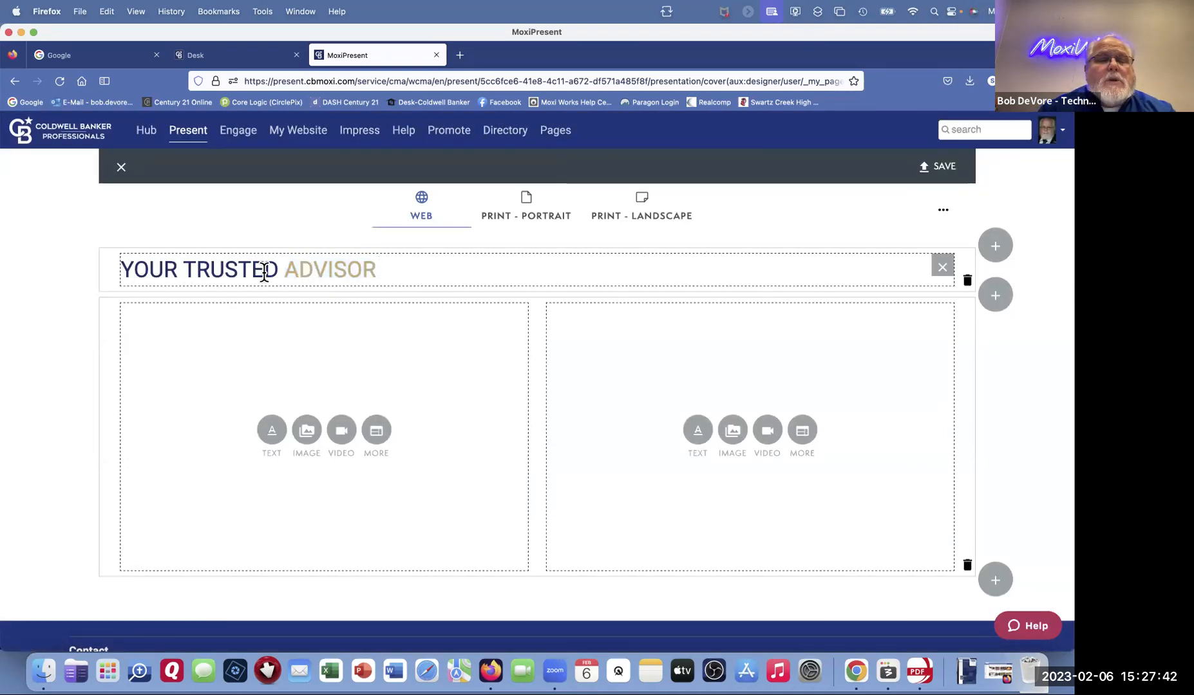
Step: Make the whole "YOUR TRUSTED ADVISOR" heading bold
left_click_drag(387, 266, 107, 259)
left_click(135, 240)
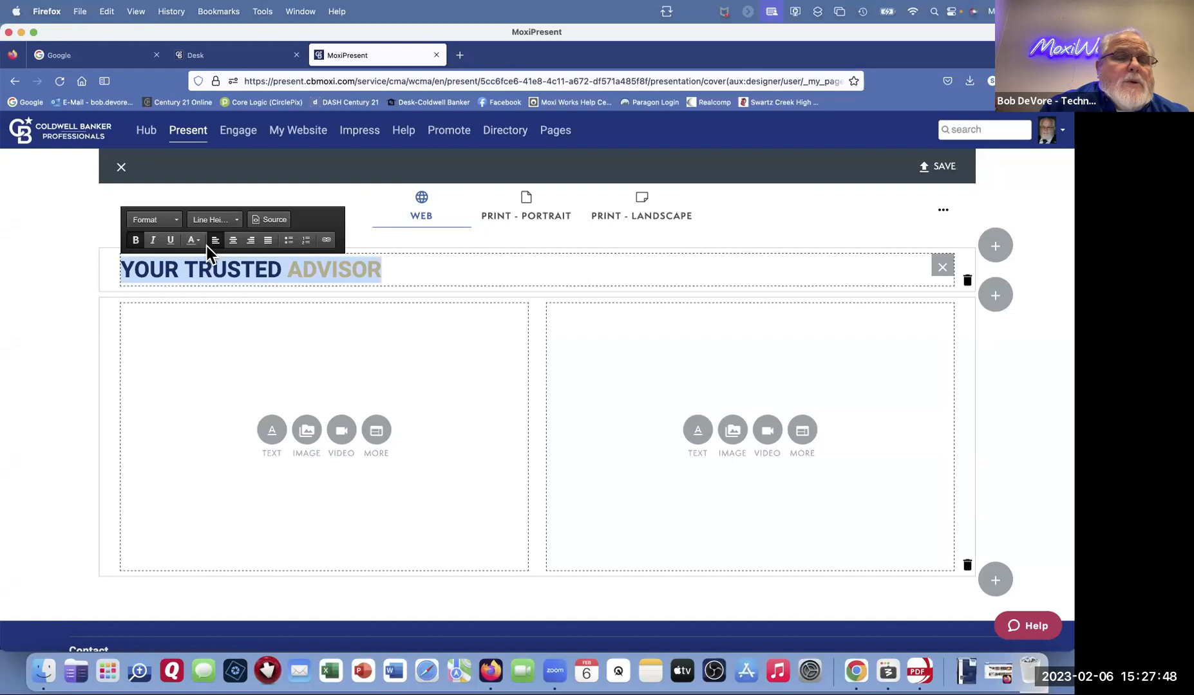
left_click(177, 220)
left_click(175, 221)
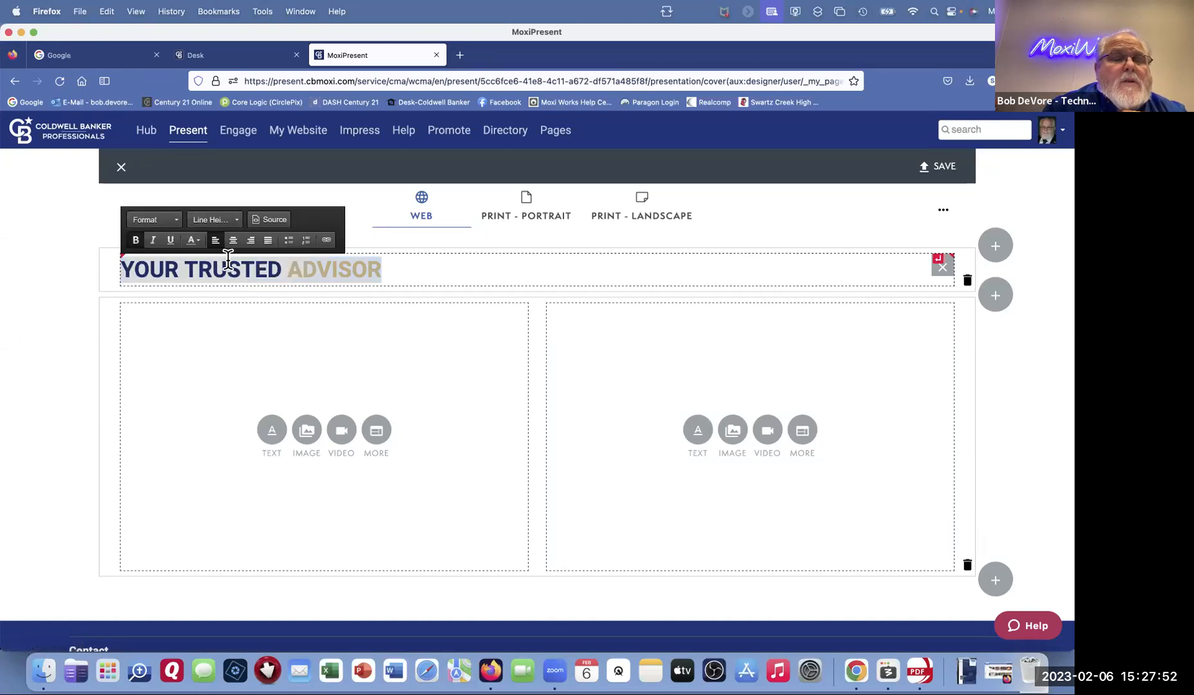
left_click(197, 241)
left_click(197, 240)
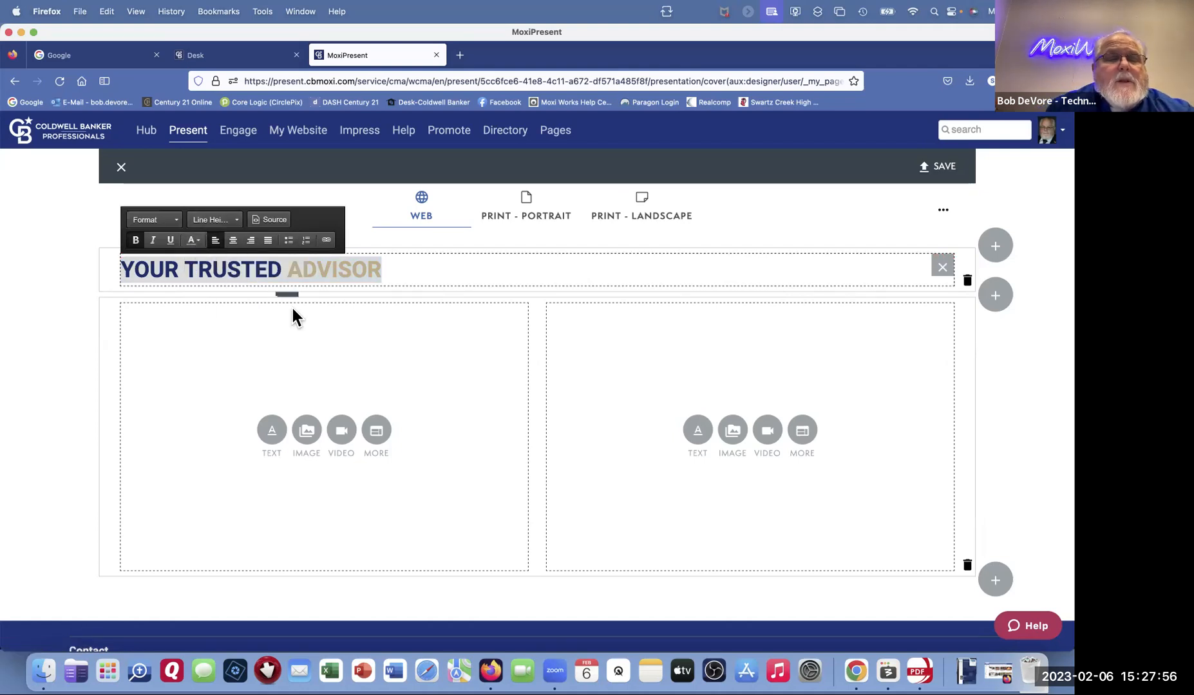
Step: Append the word "with" after "ADVISOR" at the end of the heading
left_click(412, 270)
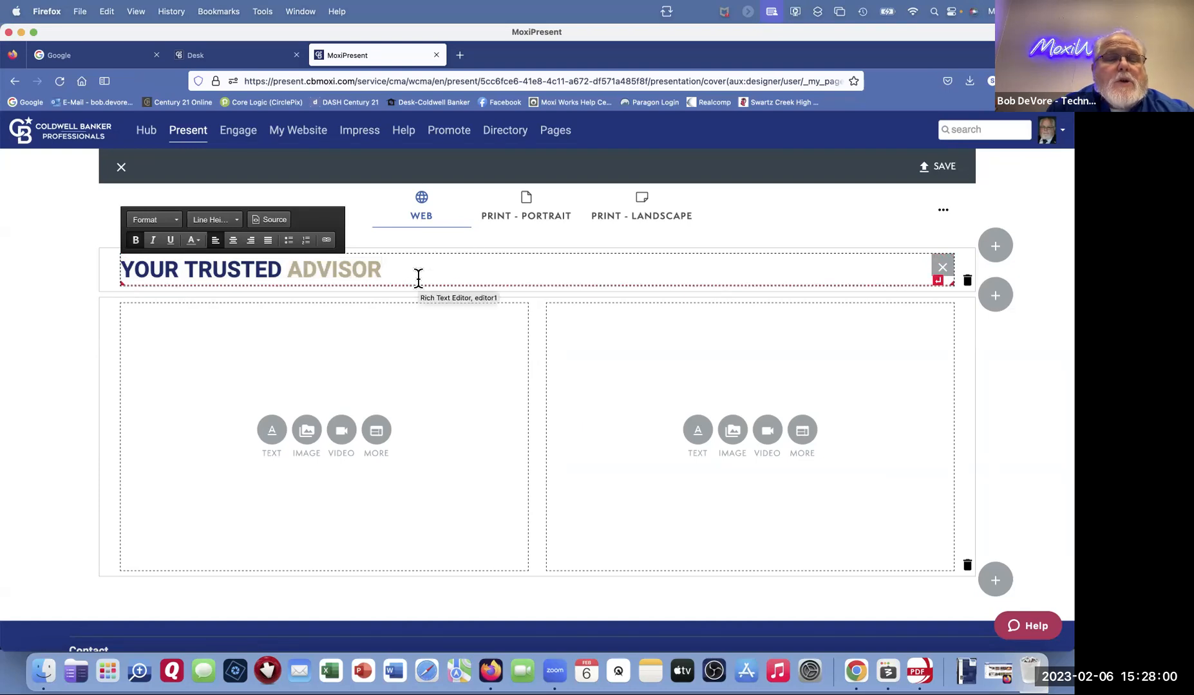
type("with")
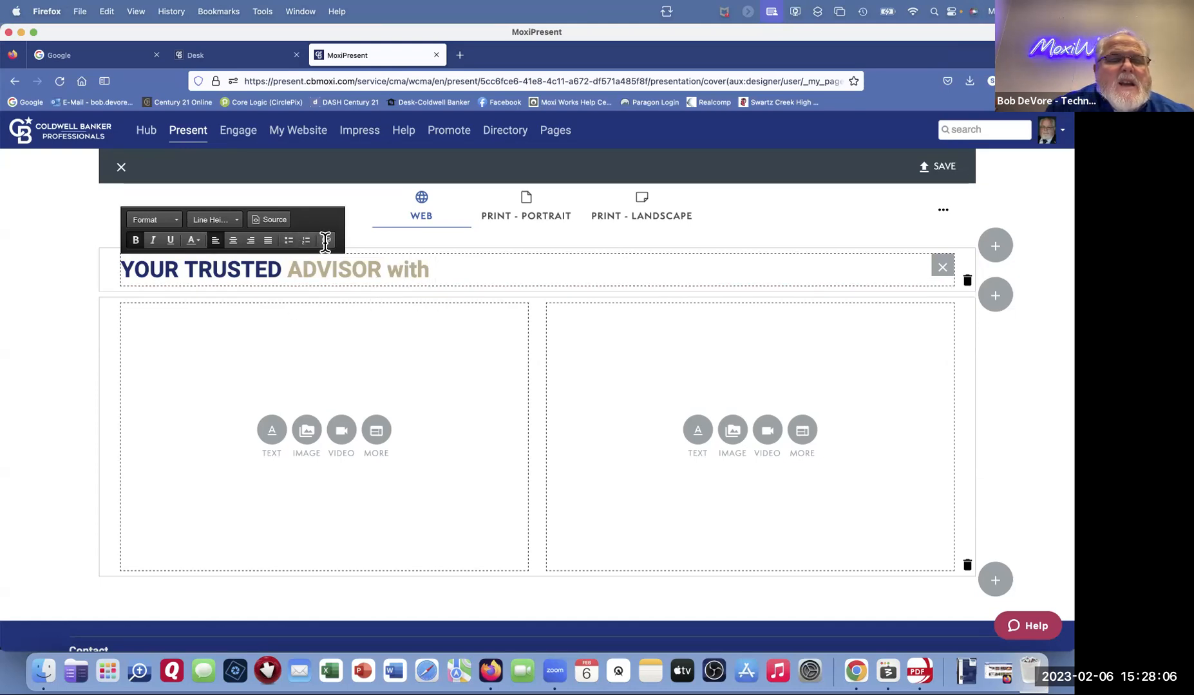
left_click(432, 319)
left_click(457, 271)
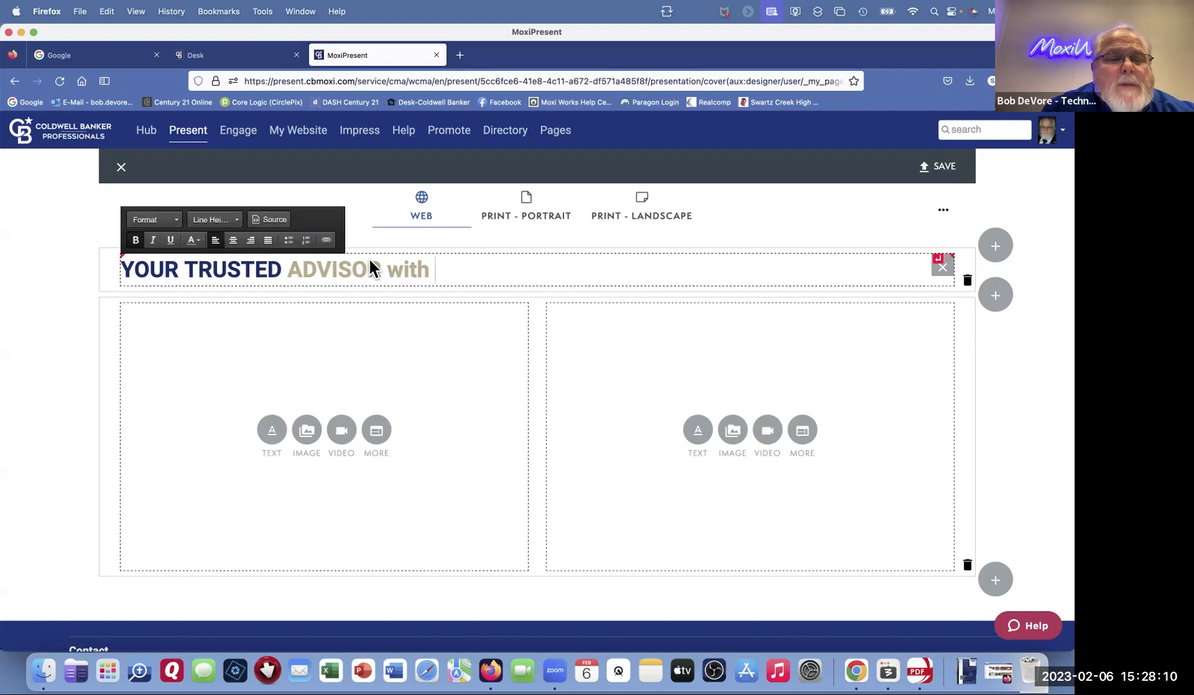
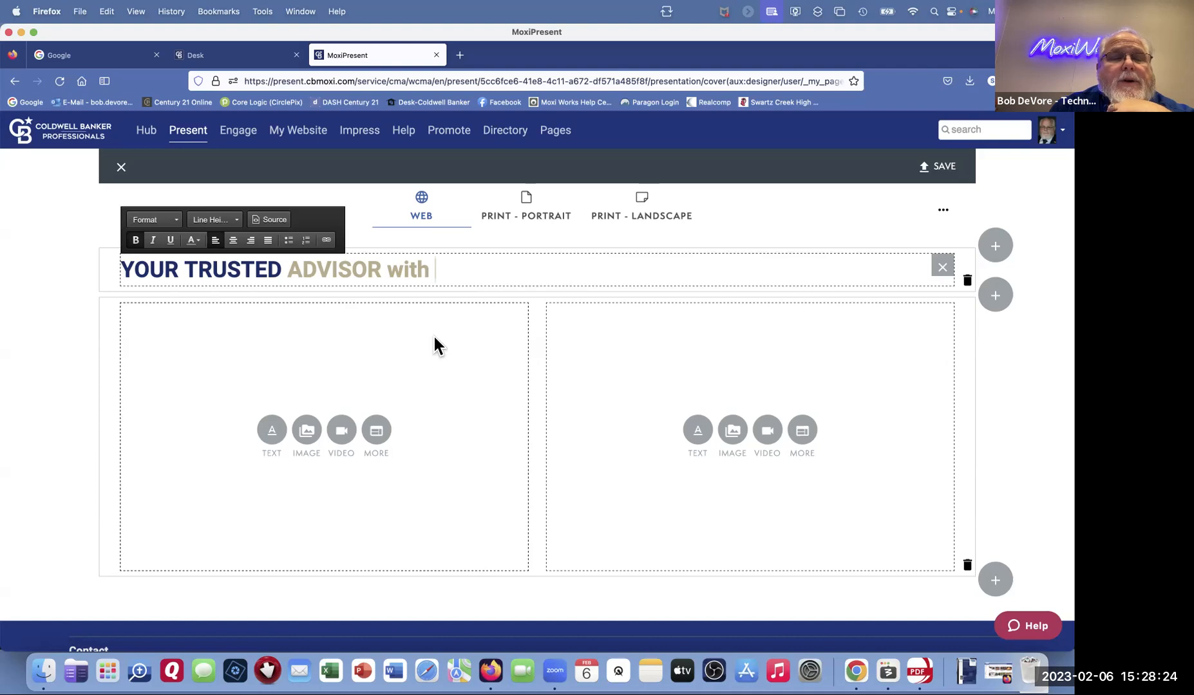
left_click(428, 332)
left_click(473, 271)
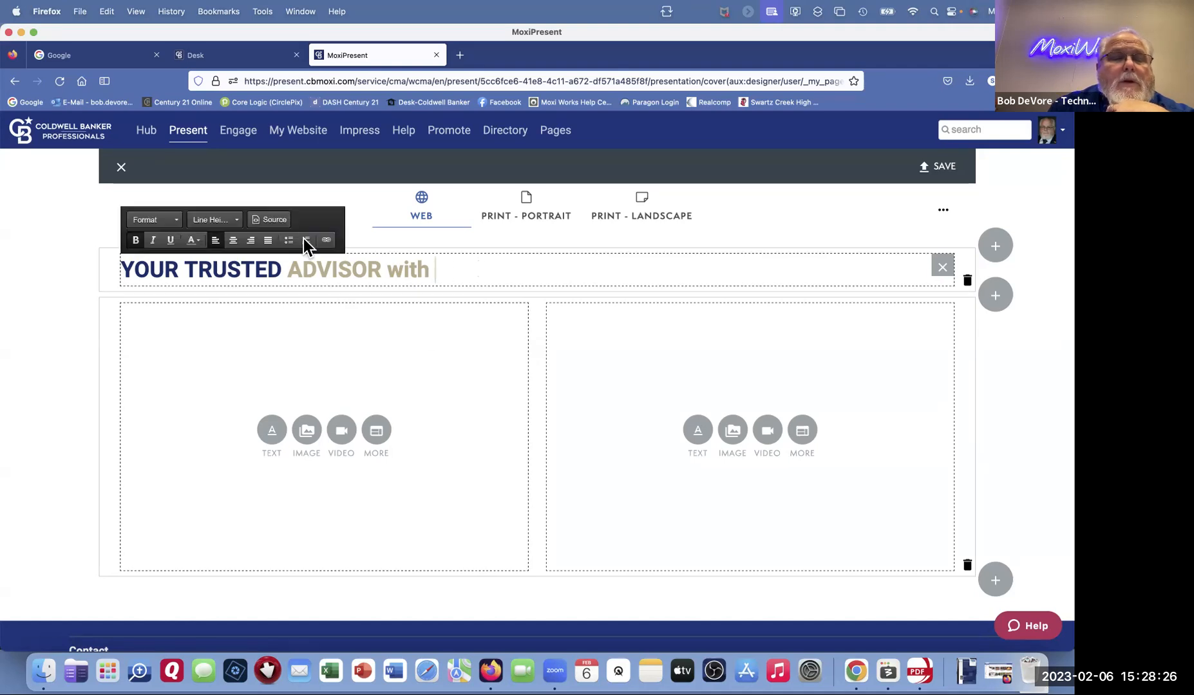
left_click(238, 217)
left_click(235, 218)
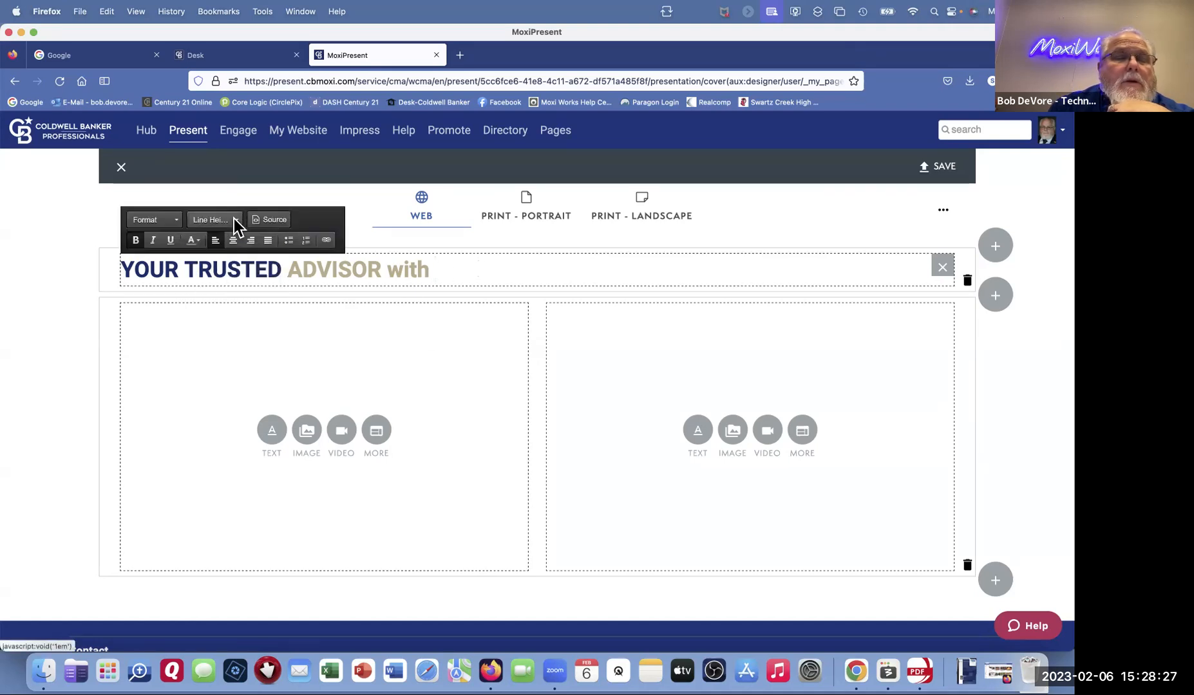
left_click(276, 219)
left_click(736, 583)
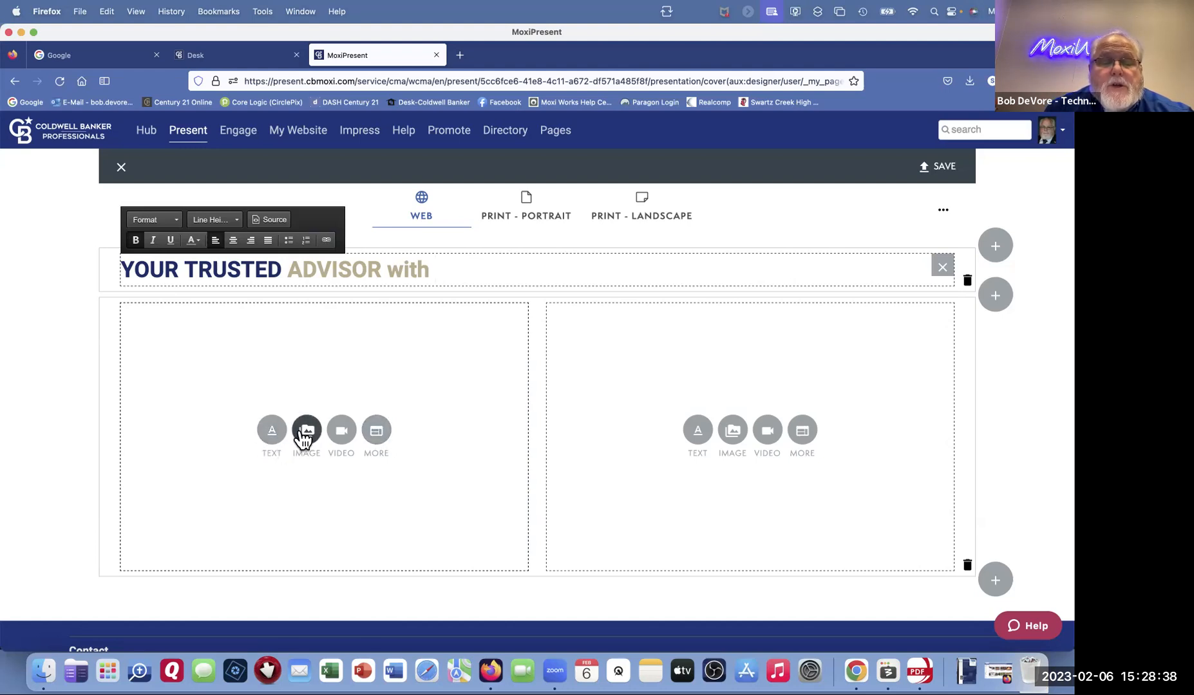
Step: Add a rich text block to the page's left column and fill it with the "Page Section - Media Object" template
left_click(377, 432)
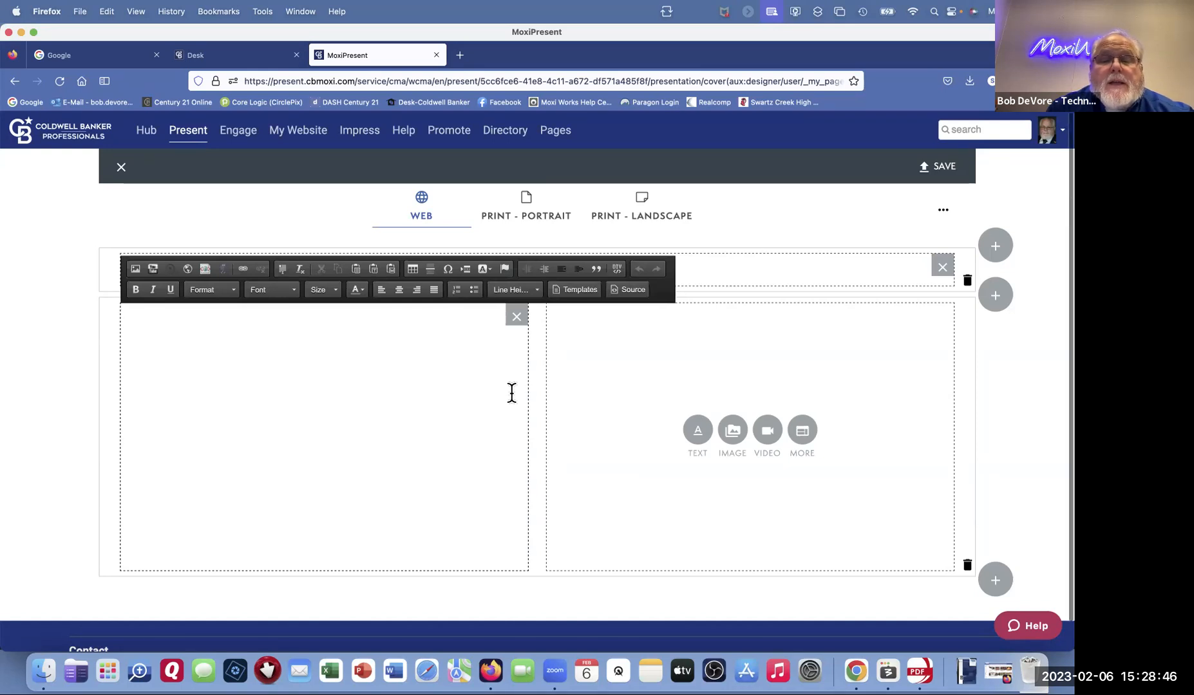
left_click(576, 289)
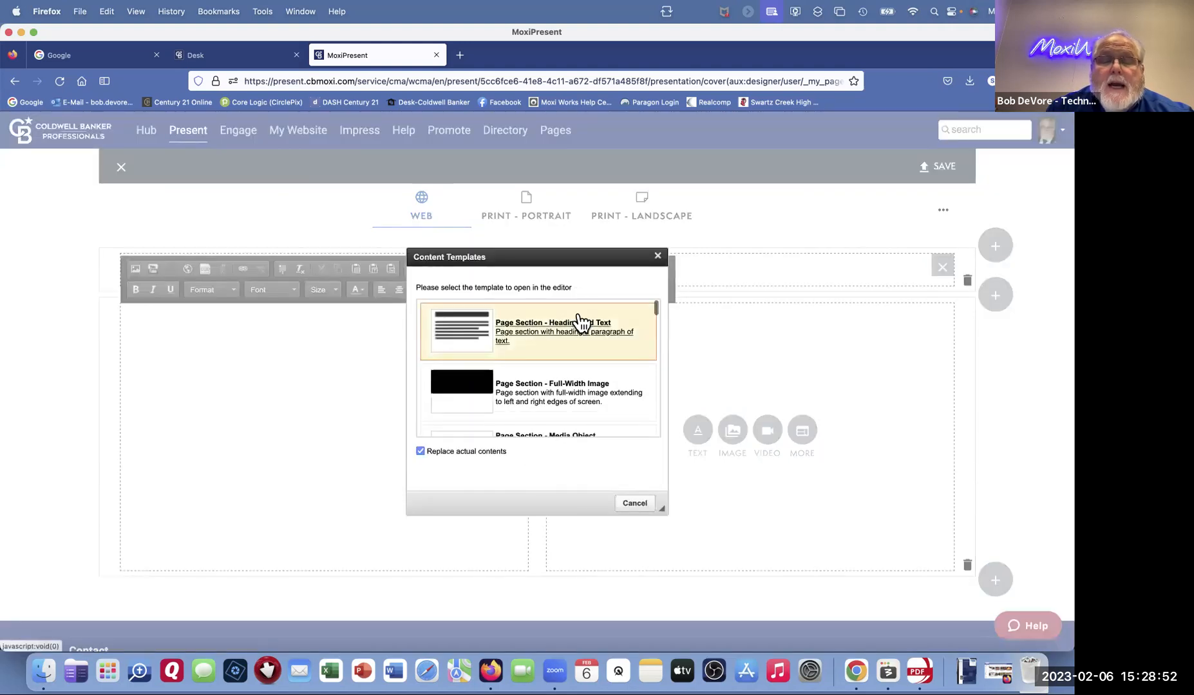
scroll(582, 322, "down", 5)
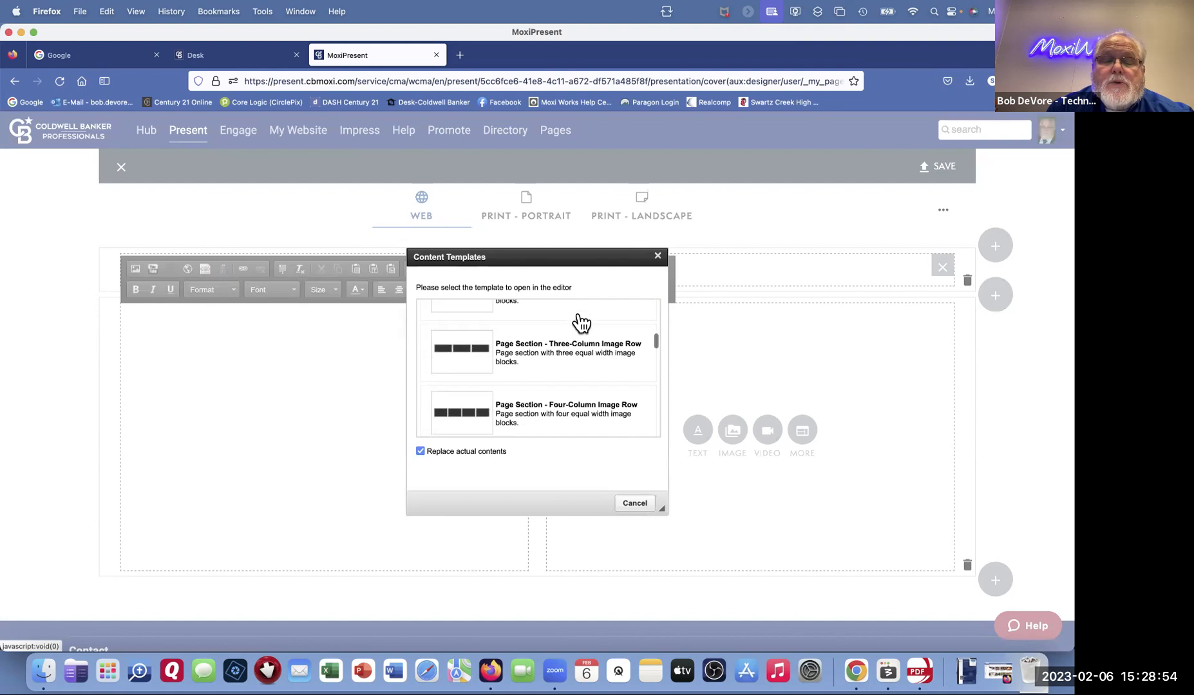
scroll(582, 322, "up", 3)
scroll(581, 322, "down", 2)
scroll(581, 322, "up", 3)
scroll(582, 322, "down", 2)
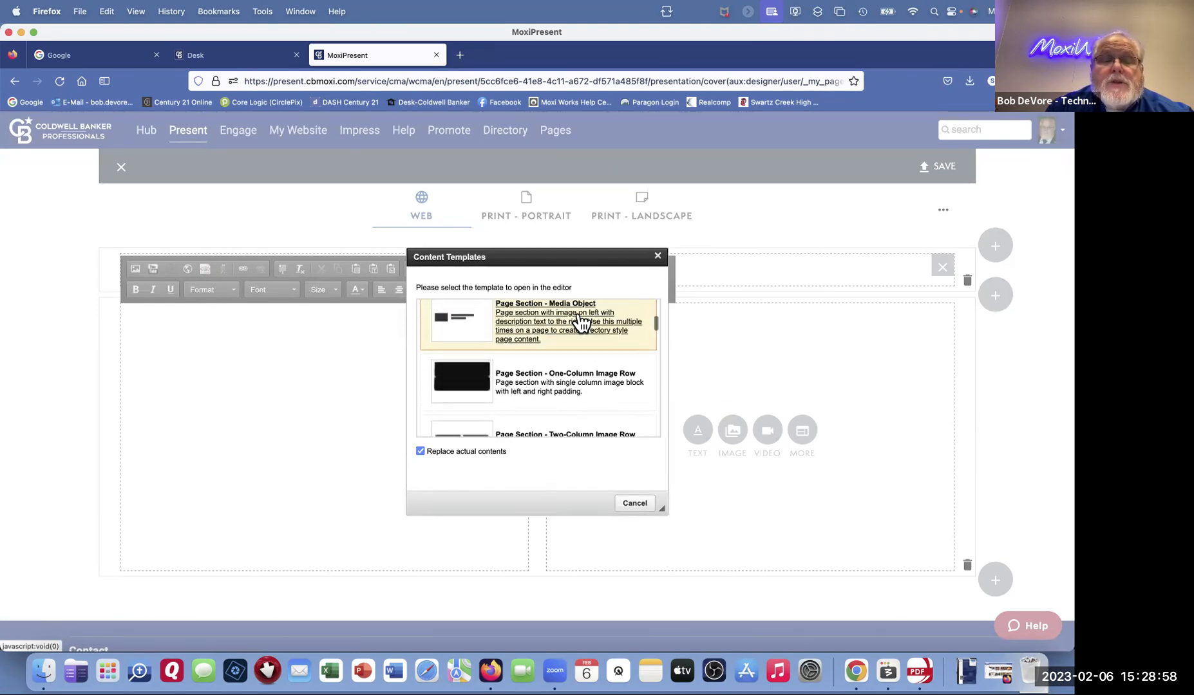
left_click(464, 325)
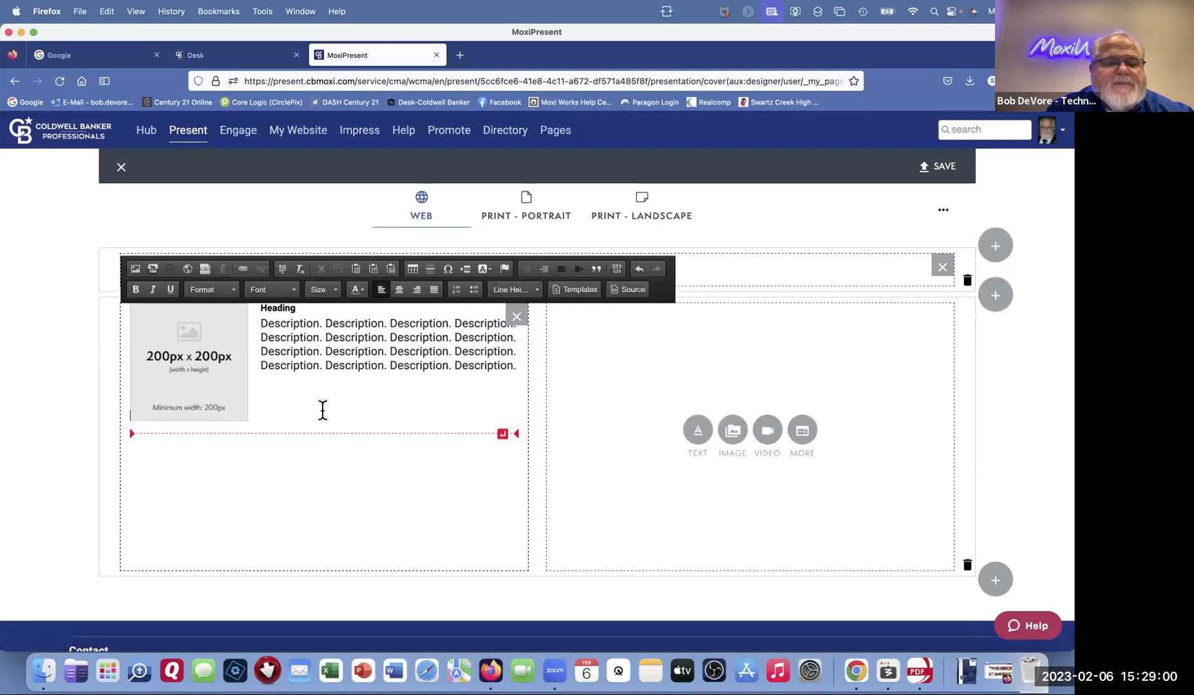
Step: Replace the 200px x 200px placeholder image in the left column with the agent's portrait photo from the server
left_click(182, 354)
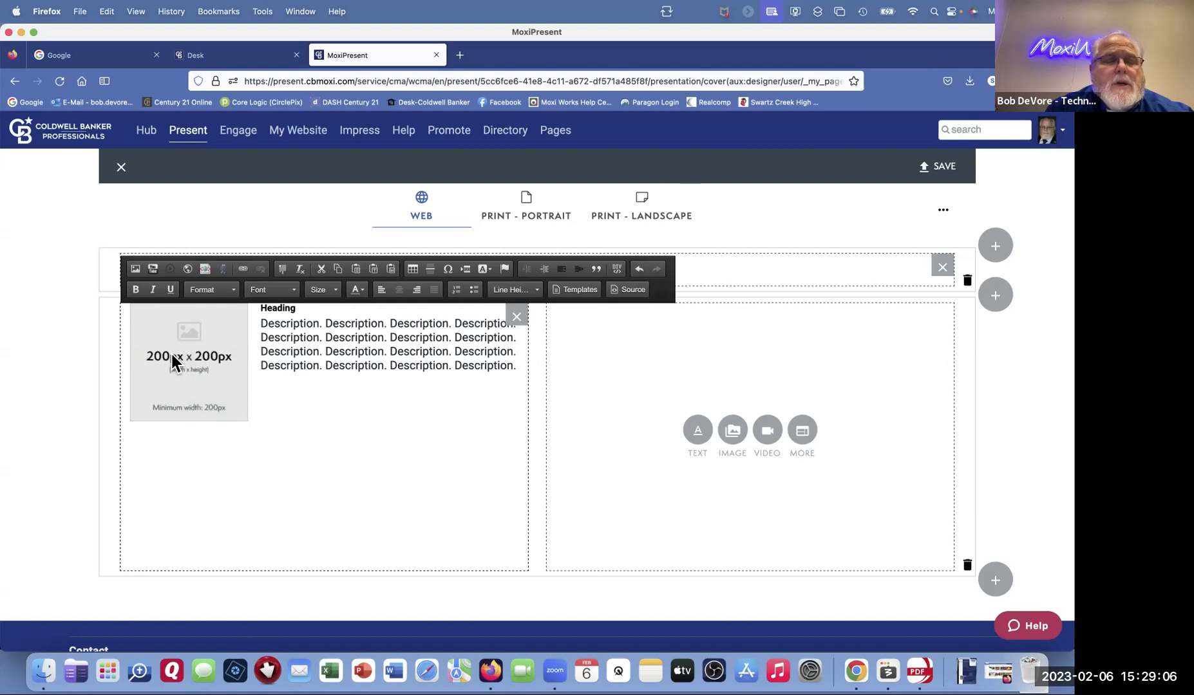
left_click(135, 269)
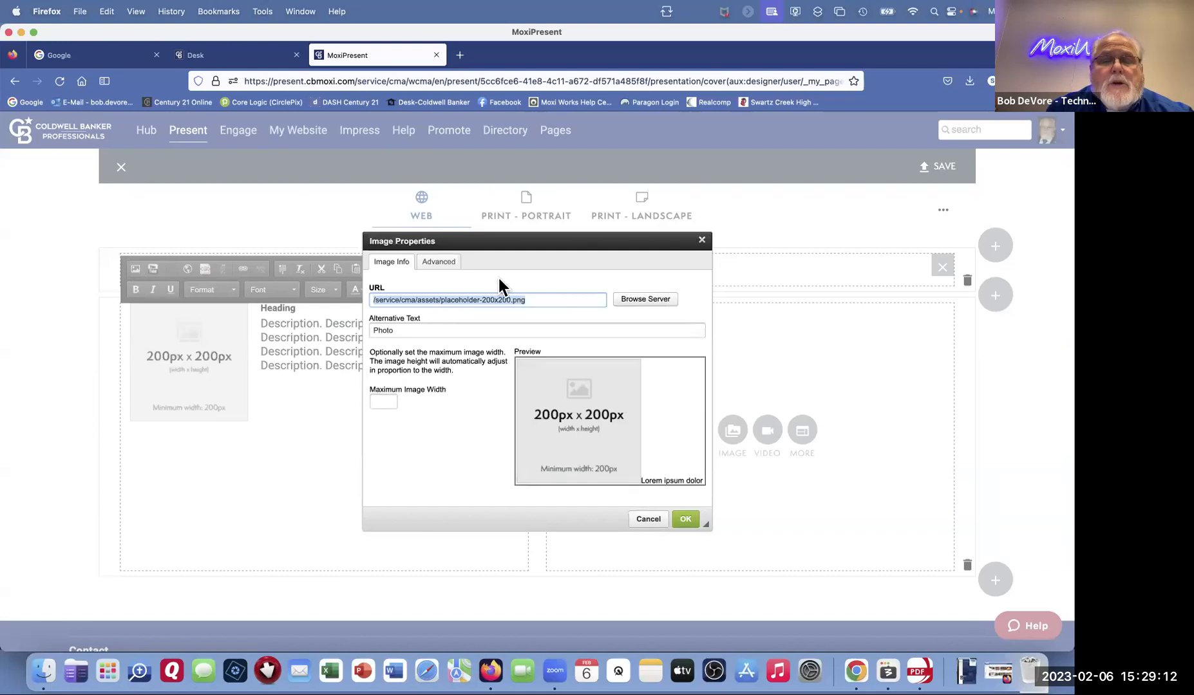
left_click(645, 299)
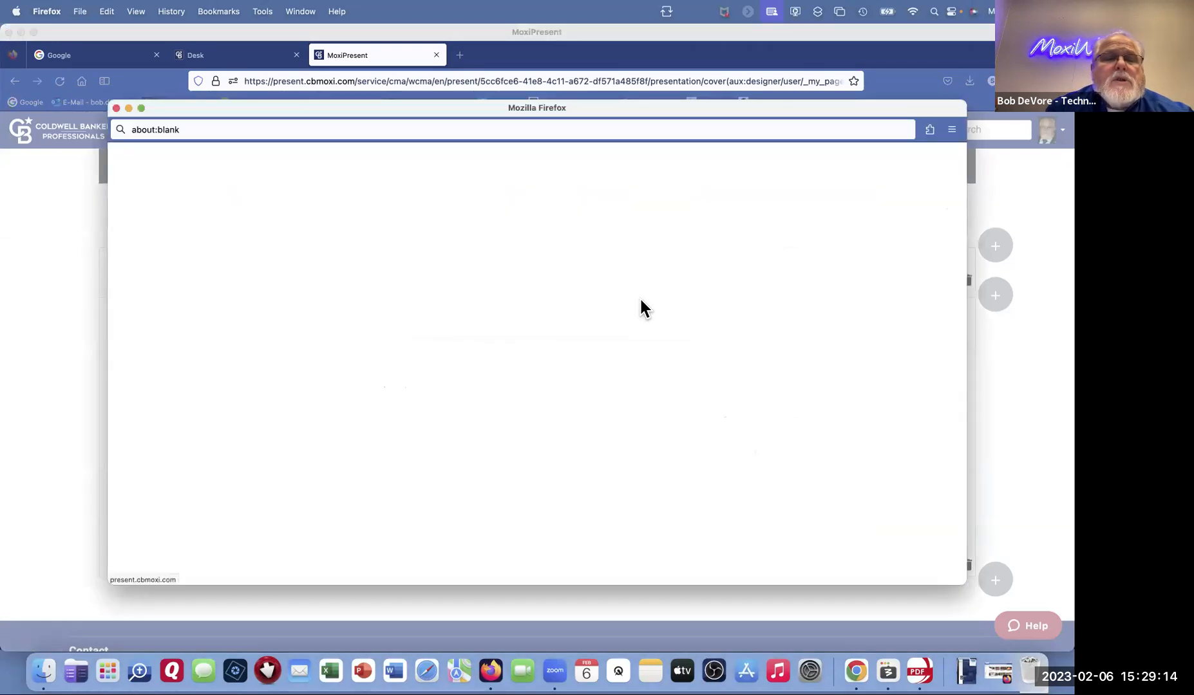
double_click(365, 222)
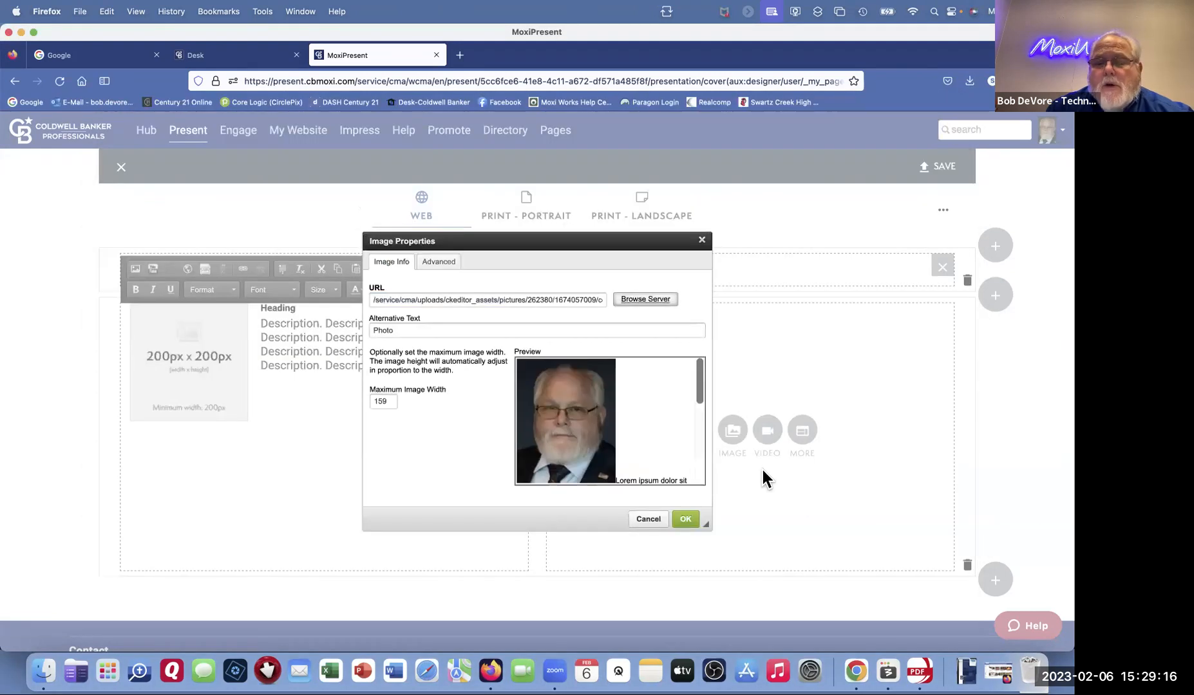
left_click(686, 518)
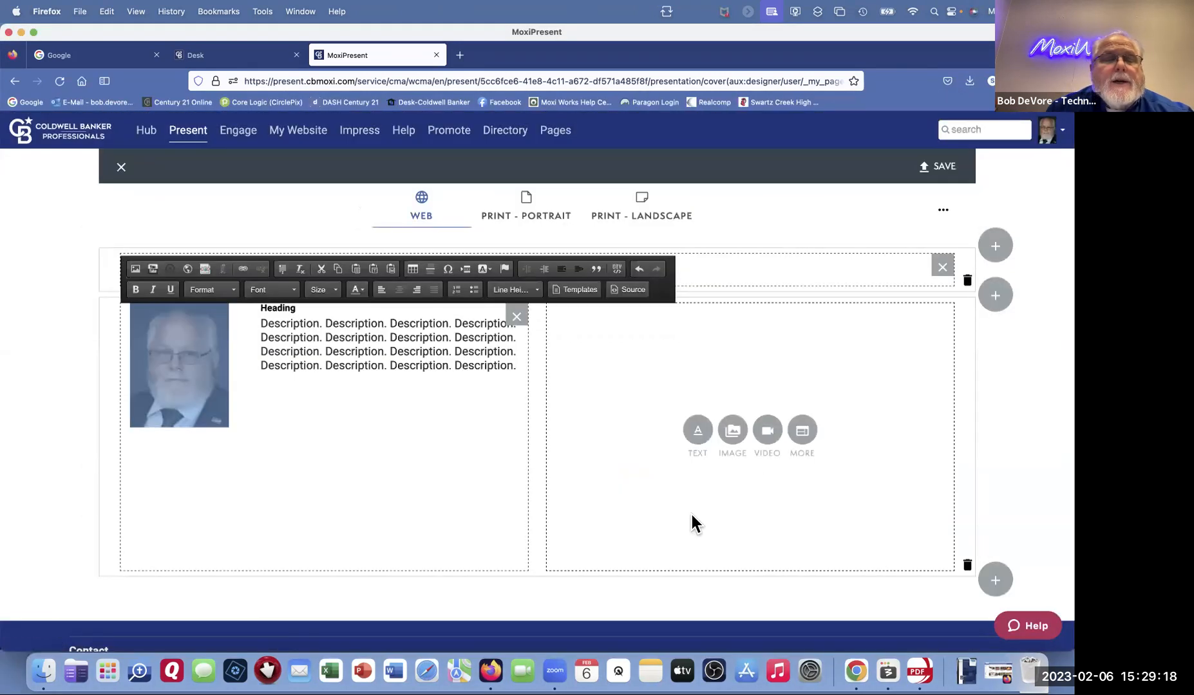
left_click(373, 377)
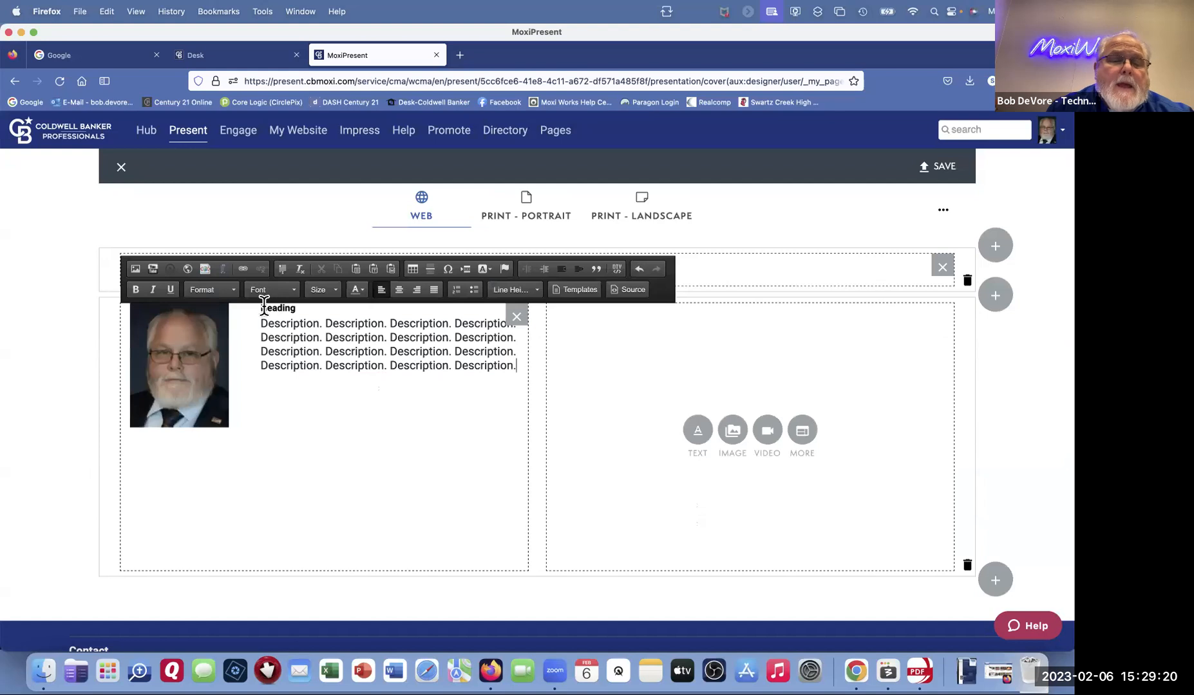
Step: Replace the placeholder heading beside the portrait with "Credentials" and apply the Large Text format to it
left_click_drag(260, 308, 339, 306)
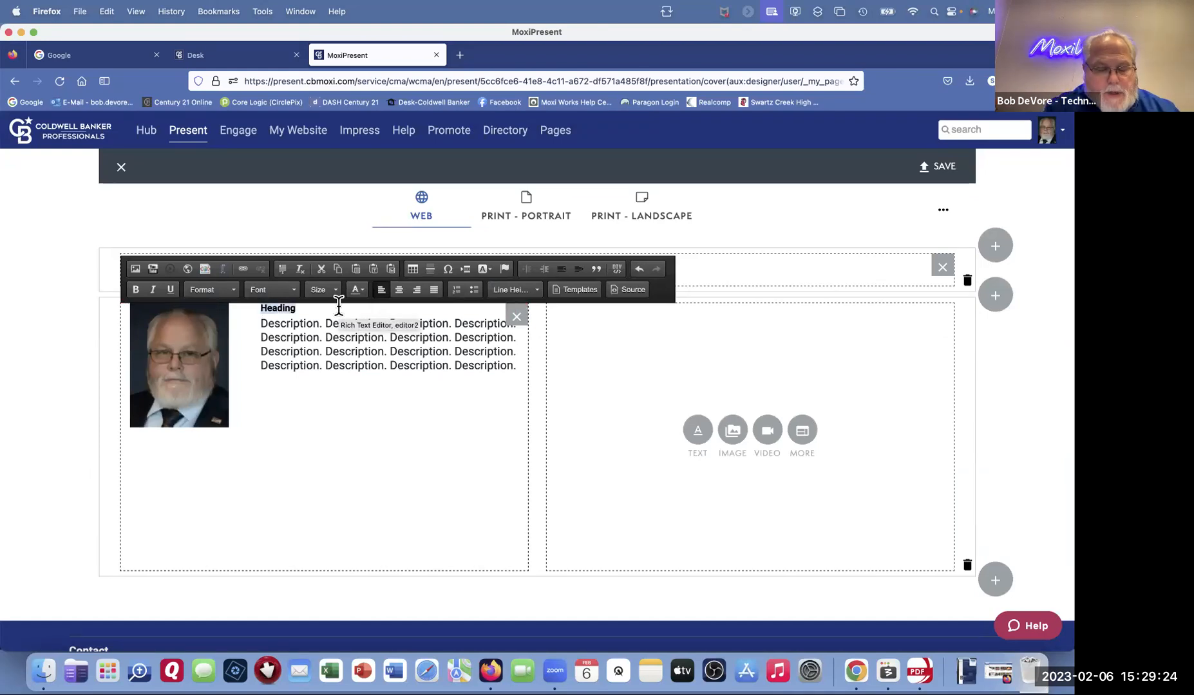
type("Credeb")
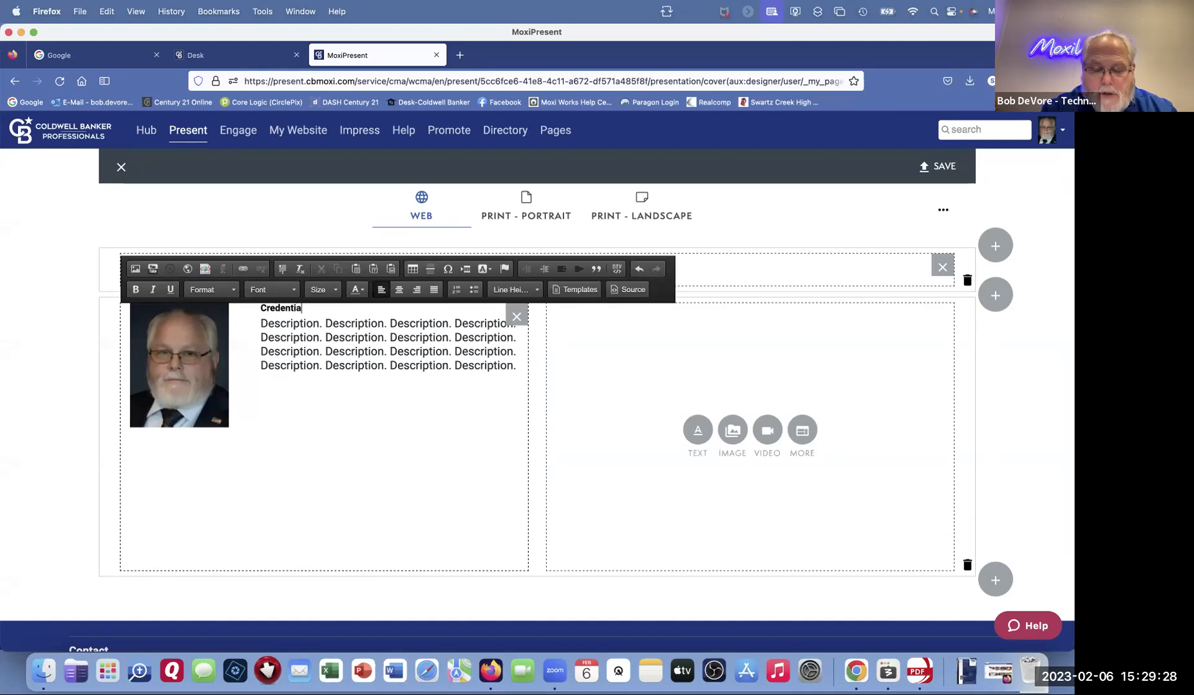
left_click_drag(310, 308, 261, 305)
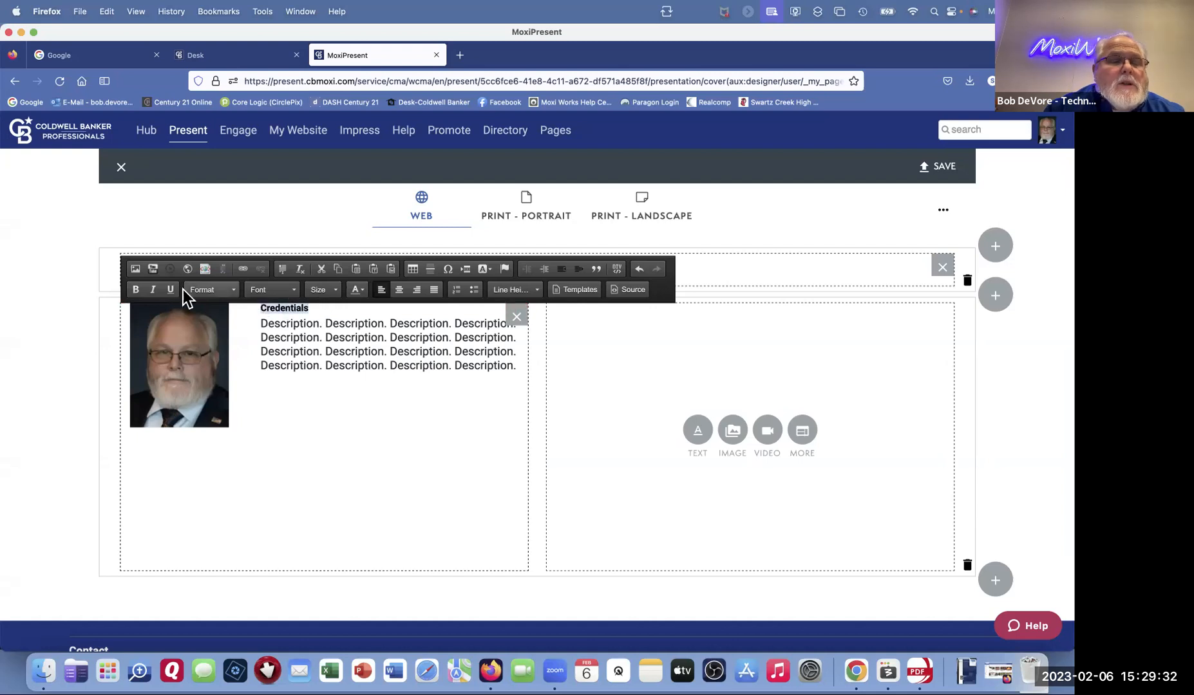
left_click(233, 291)
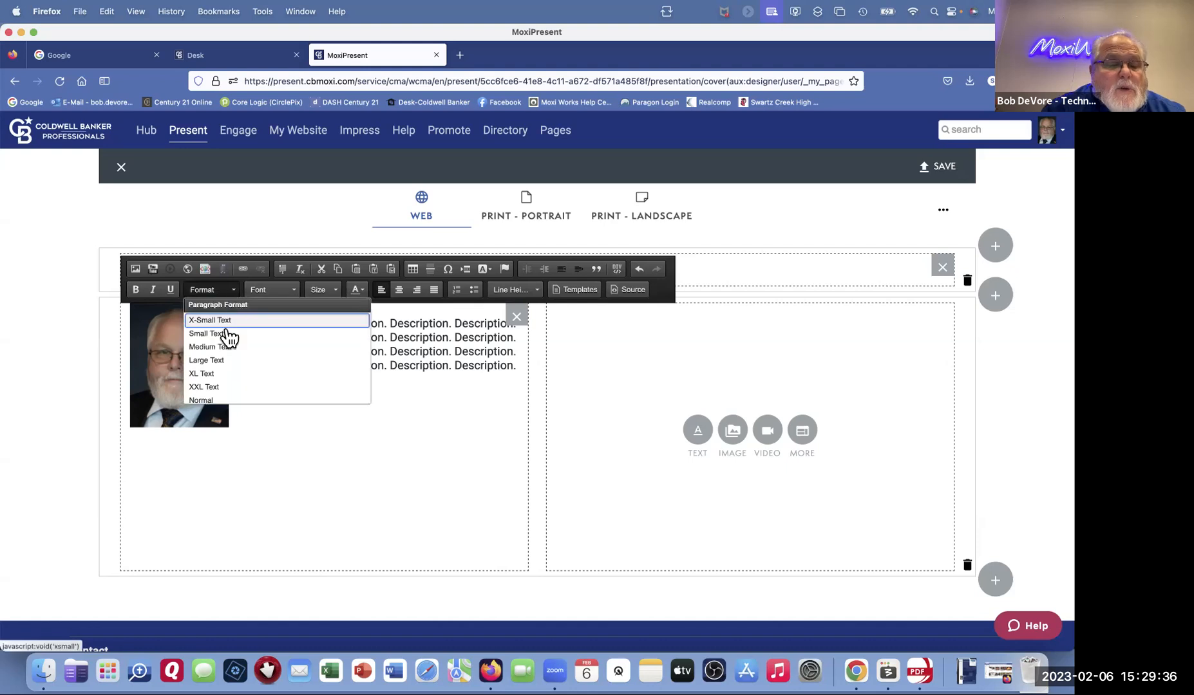
left_click(214, 386)
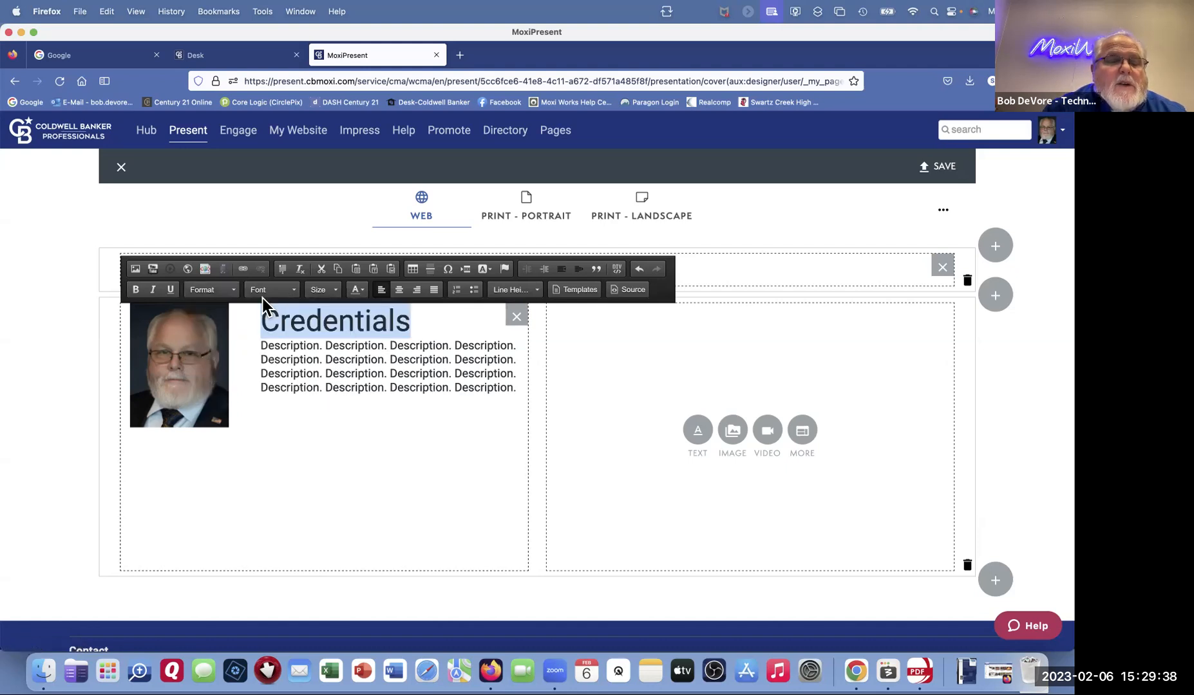
left_click(231, 293)
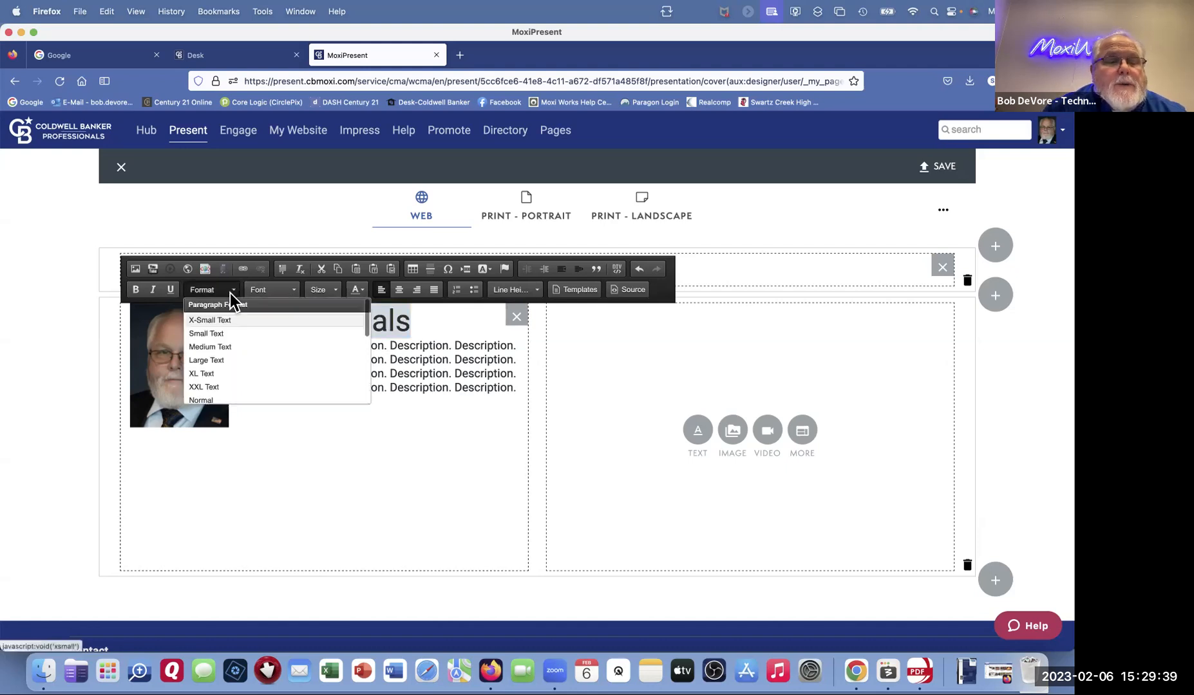
left_click(217, 356)
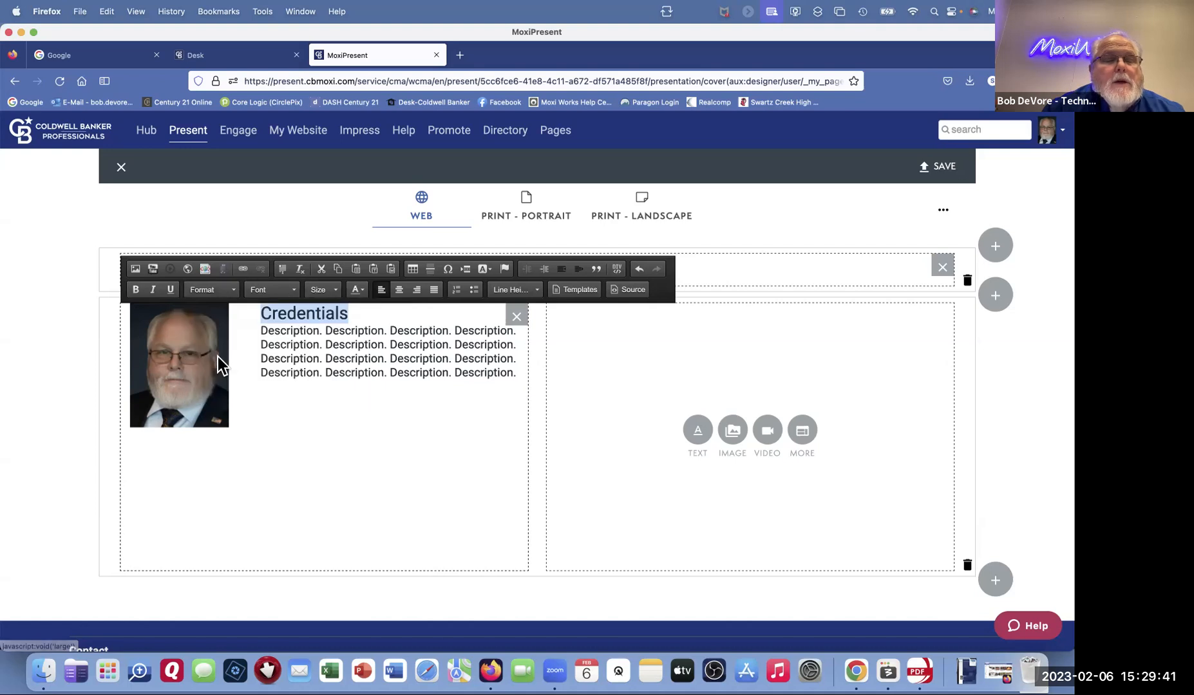
left_click(361, 315)
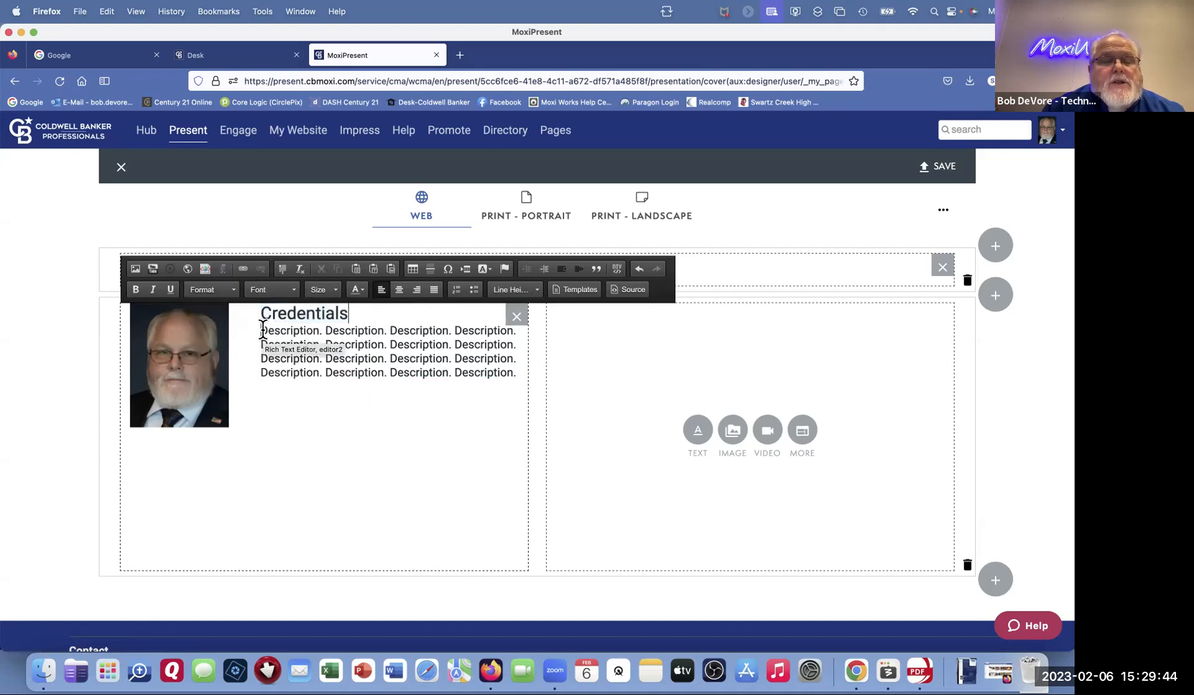
Step: Replace the description text under "Credentials" with three lines: "ABR - jhhhh", "CPRES -hhhh" and "MRP hhhhh"
left_click_drag(263, 331, 519, 373)
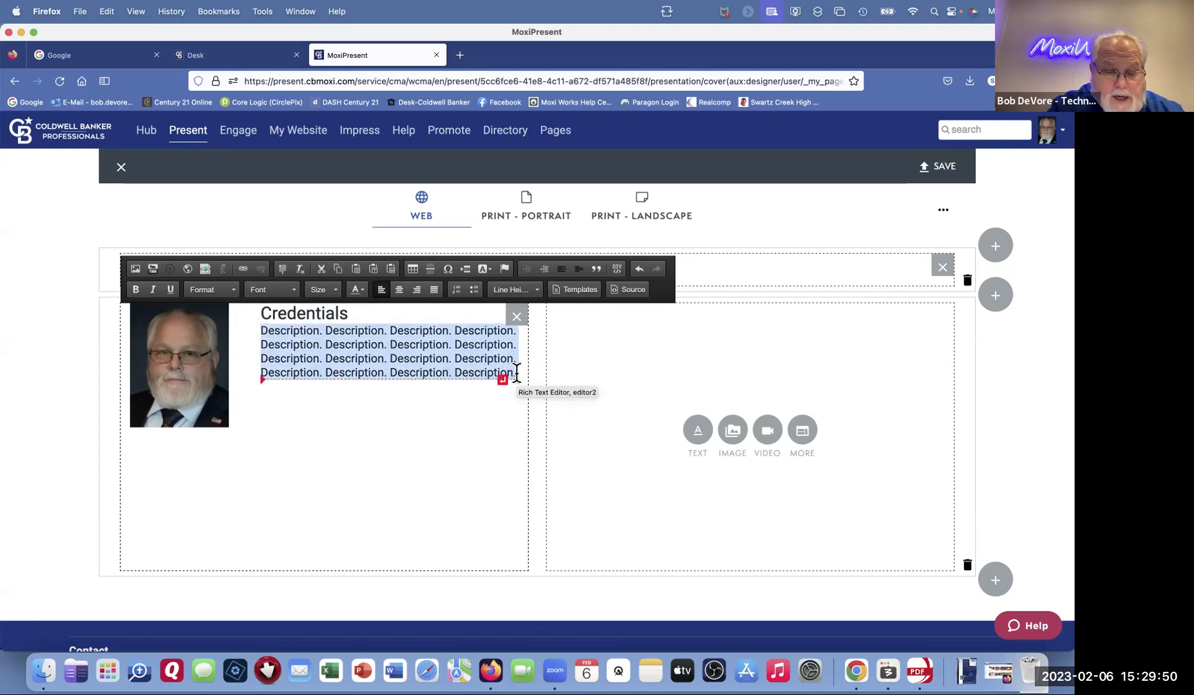
type("ABR")
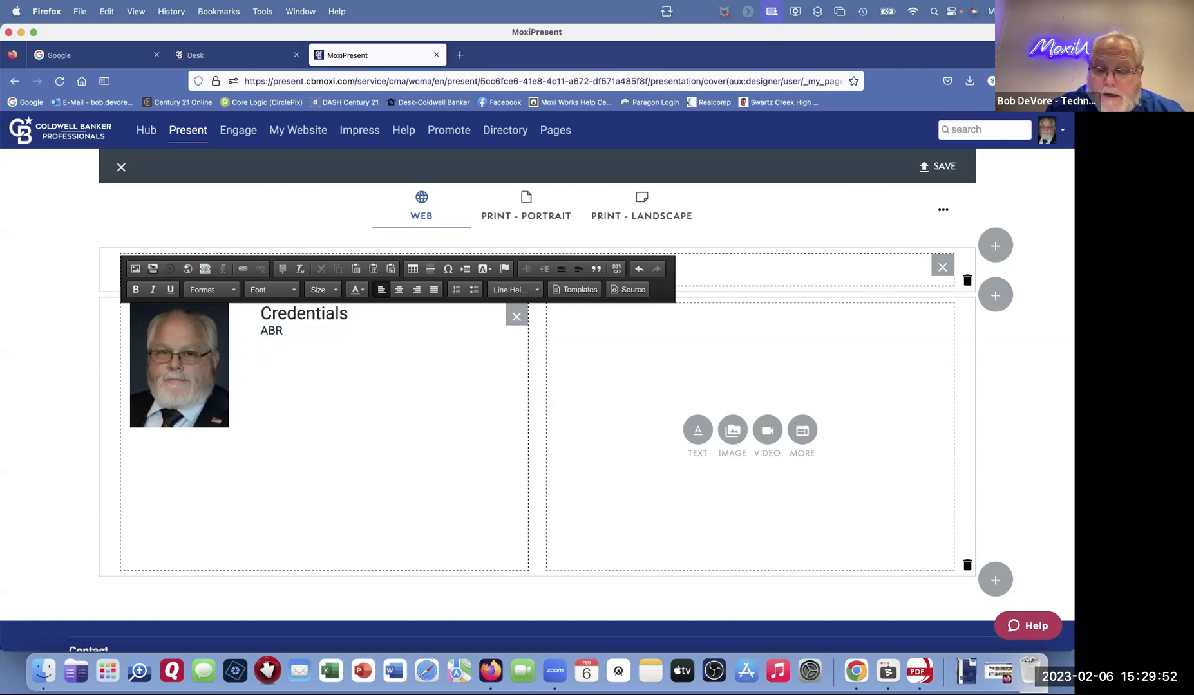
type(" -  jhhhh")
key("Return")
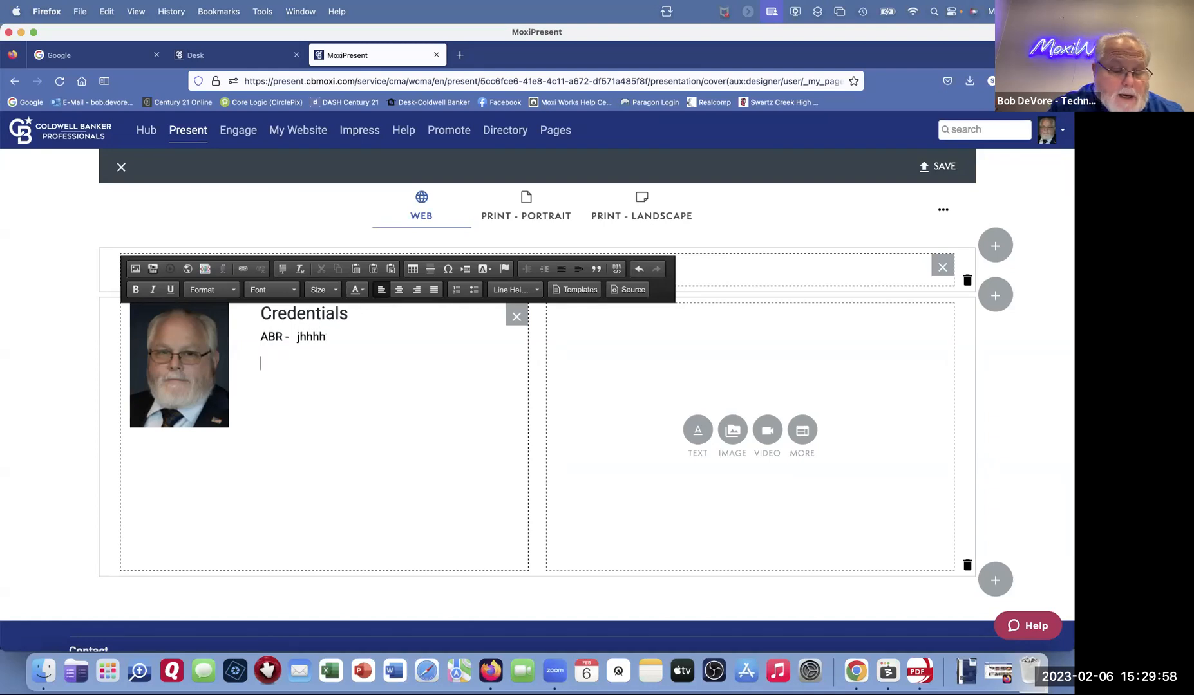
type("C")
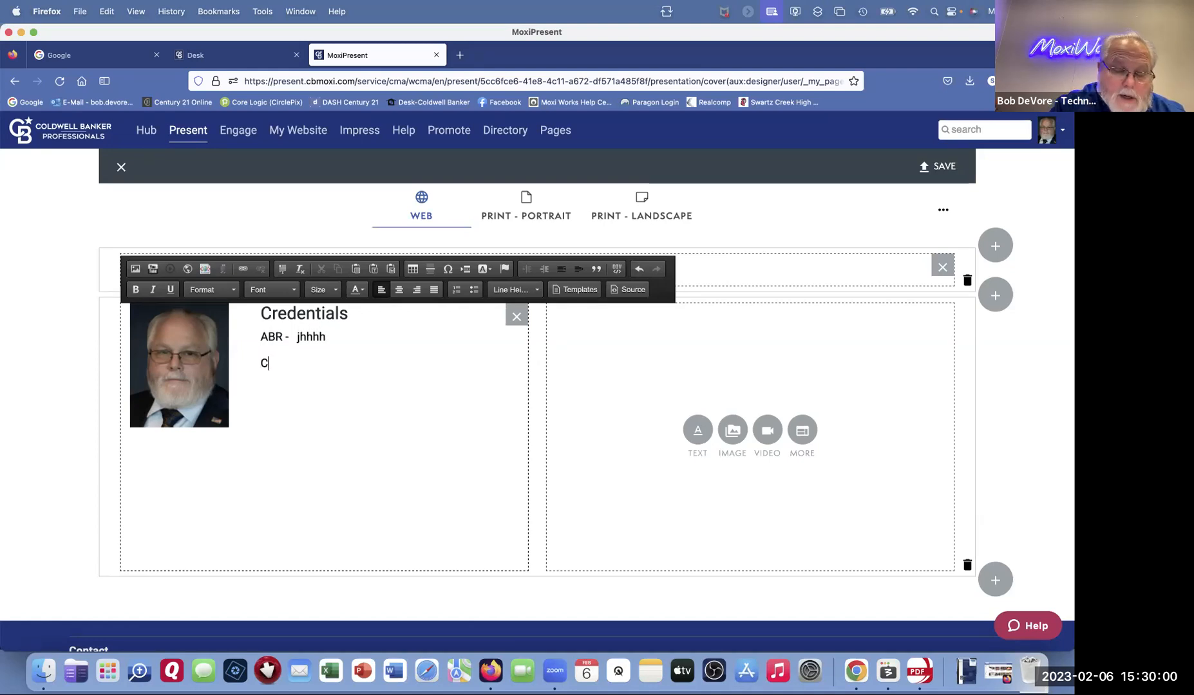
type("PRES -")
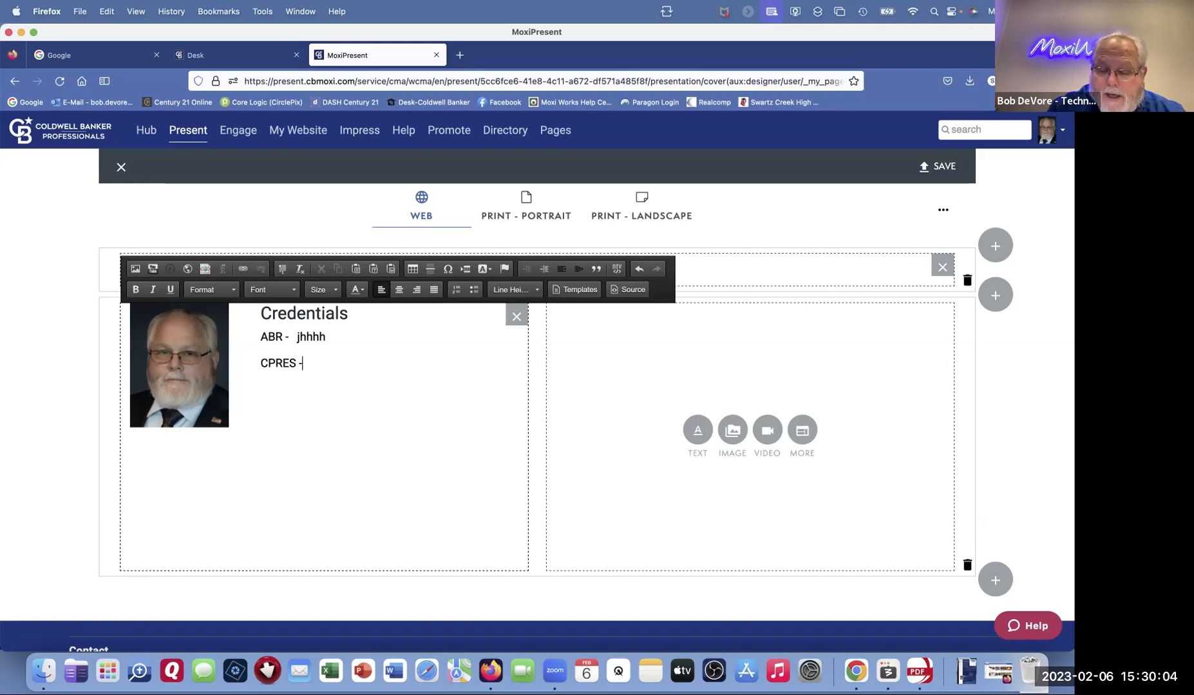
type("hhhh")
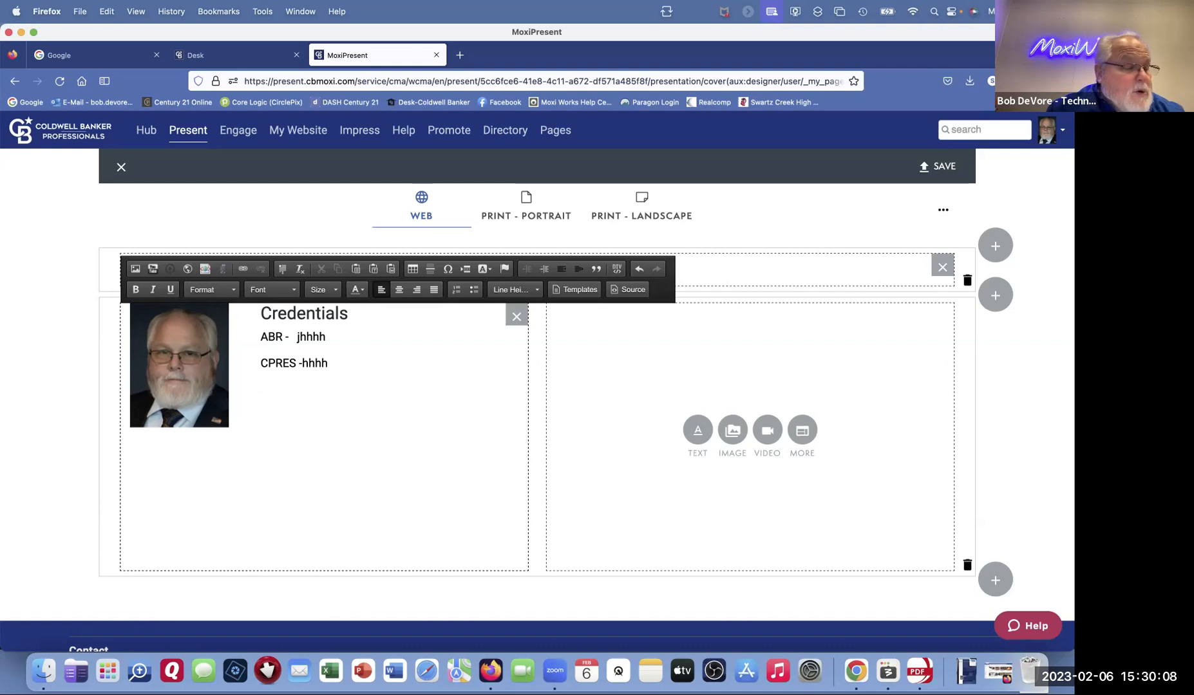
key("Return")
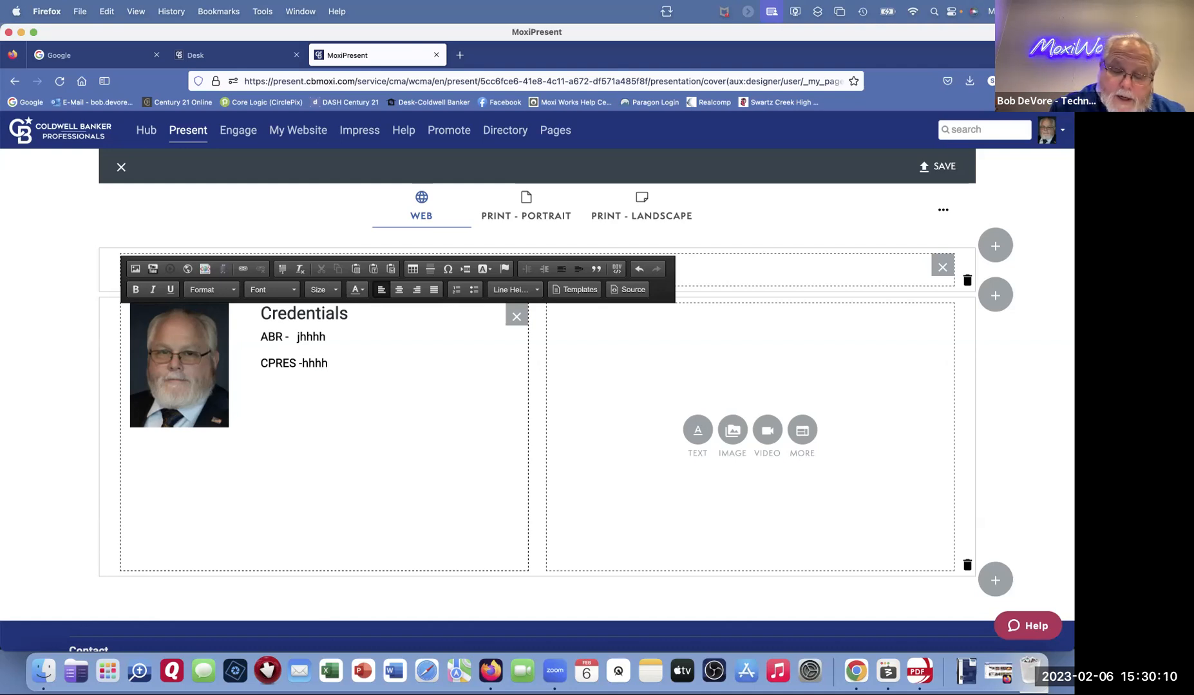
type("MRP hhhhh")
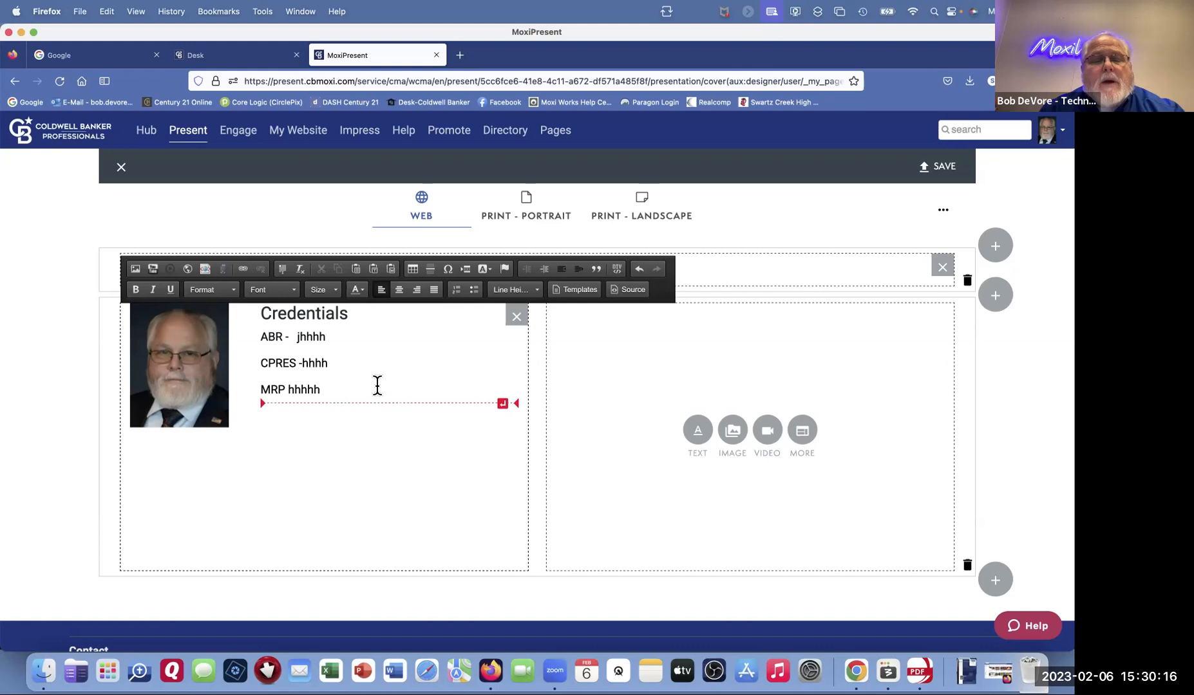
Step: Format the three credential lines under the "Credentials" heading as a bulleted list
left_click_drag(375, 387, 260, 337)
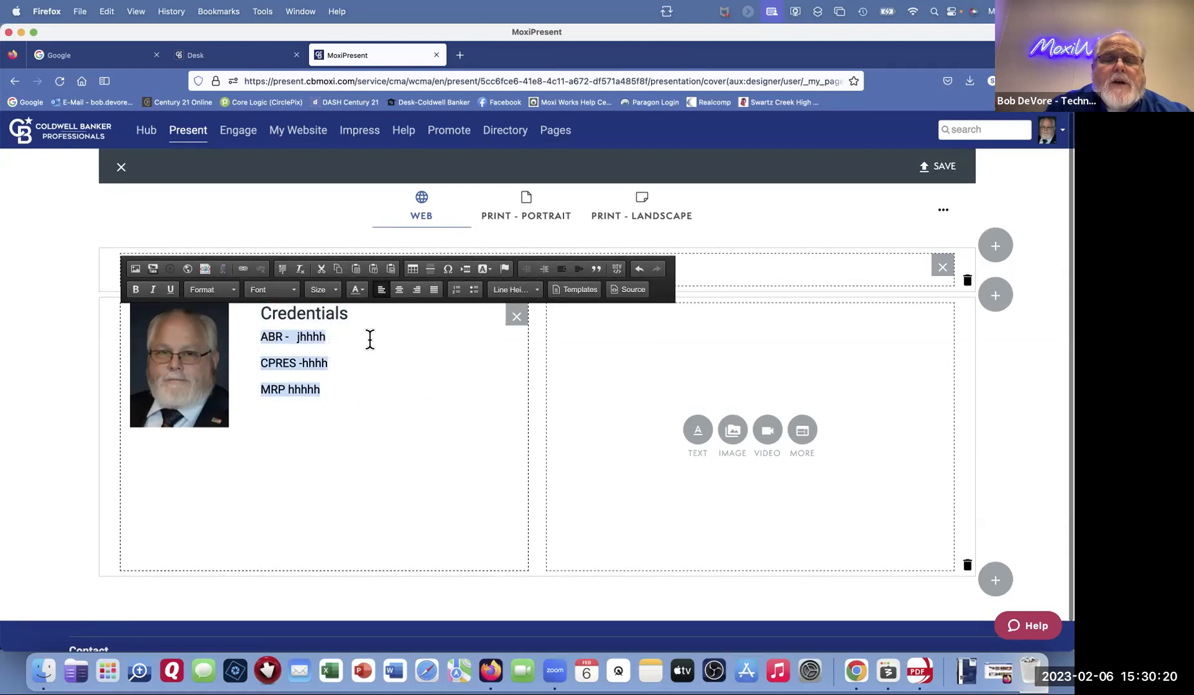
left_click(474, 289)
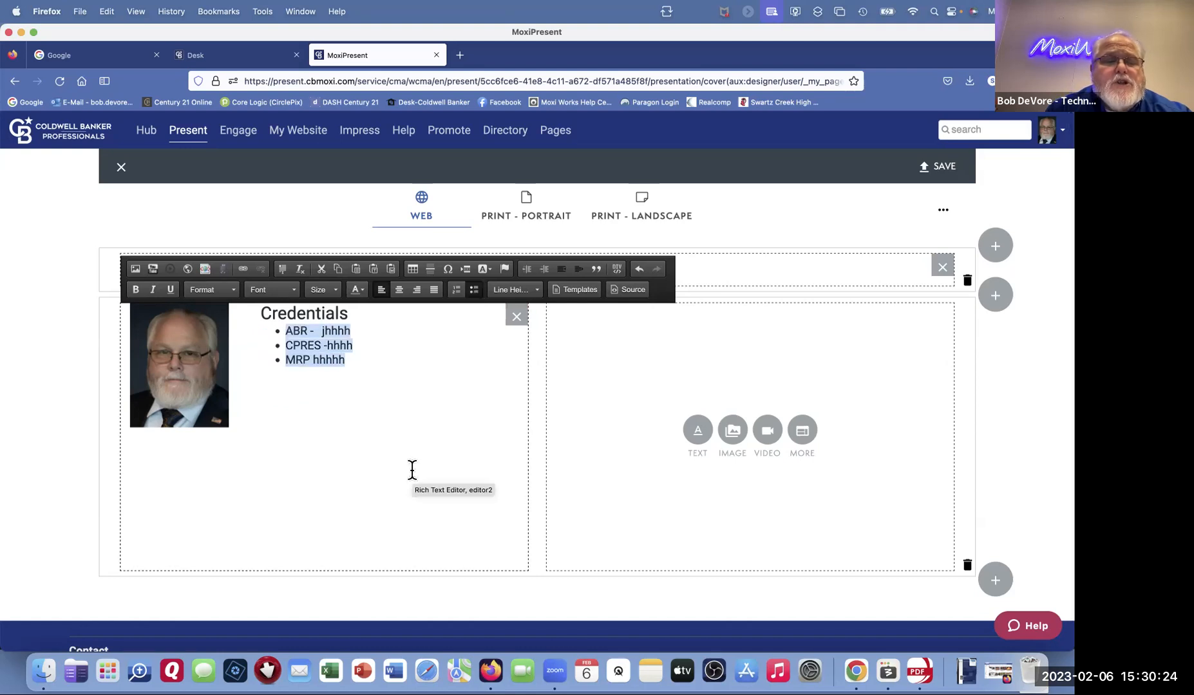
left_click(377, 346)
Step: Set the text color of the "Credentials" heading and its bulleted list to the custom color #129169
left_click_drag(381, 362, 239, 309)
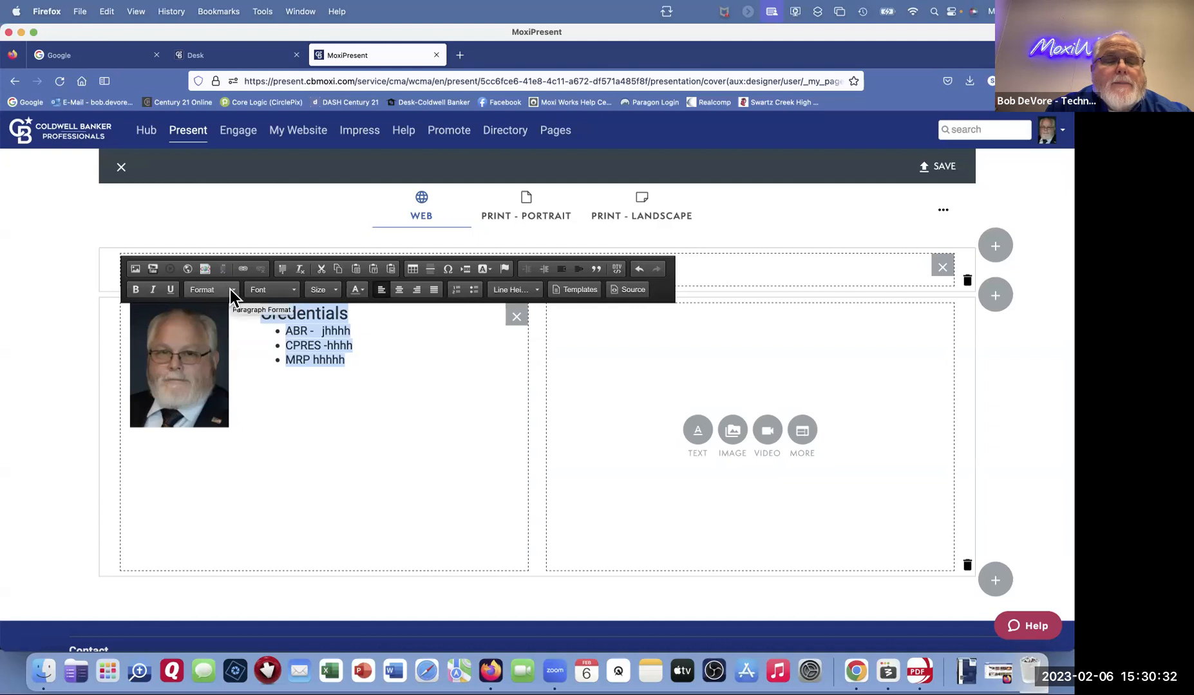
left_click(362, 292)
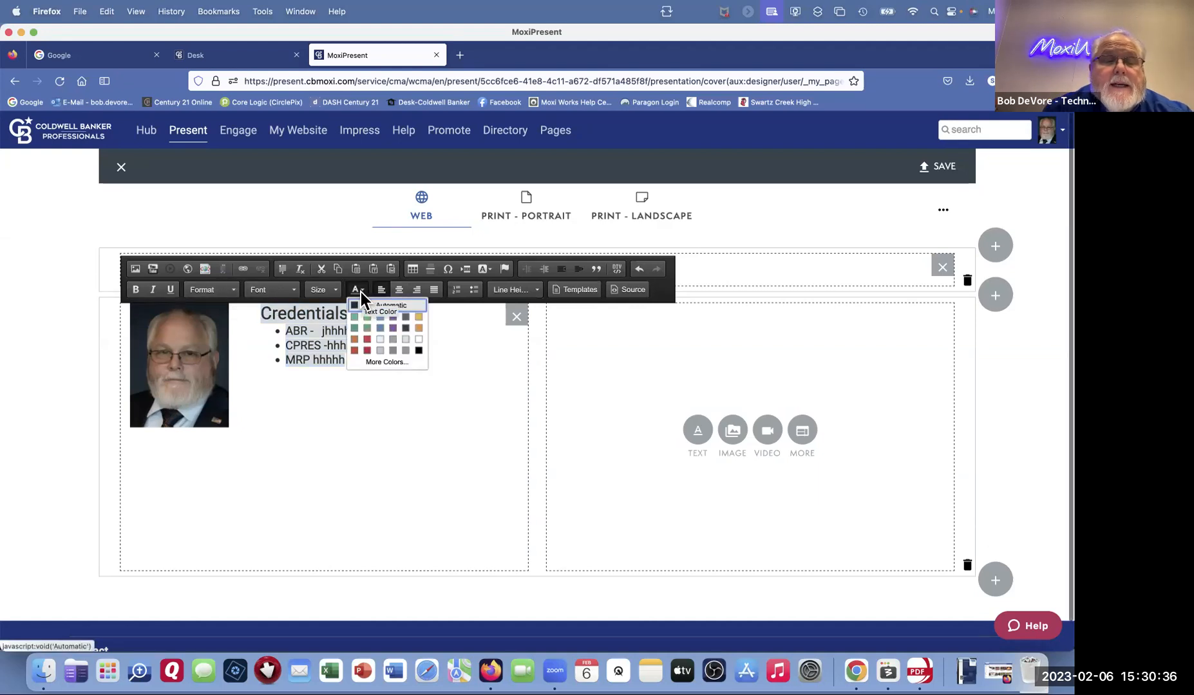
left_click(381, 364)
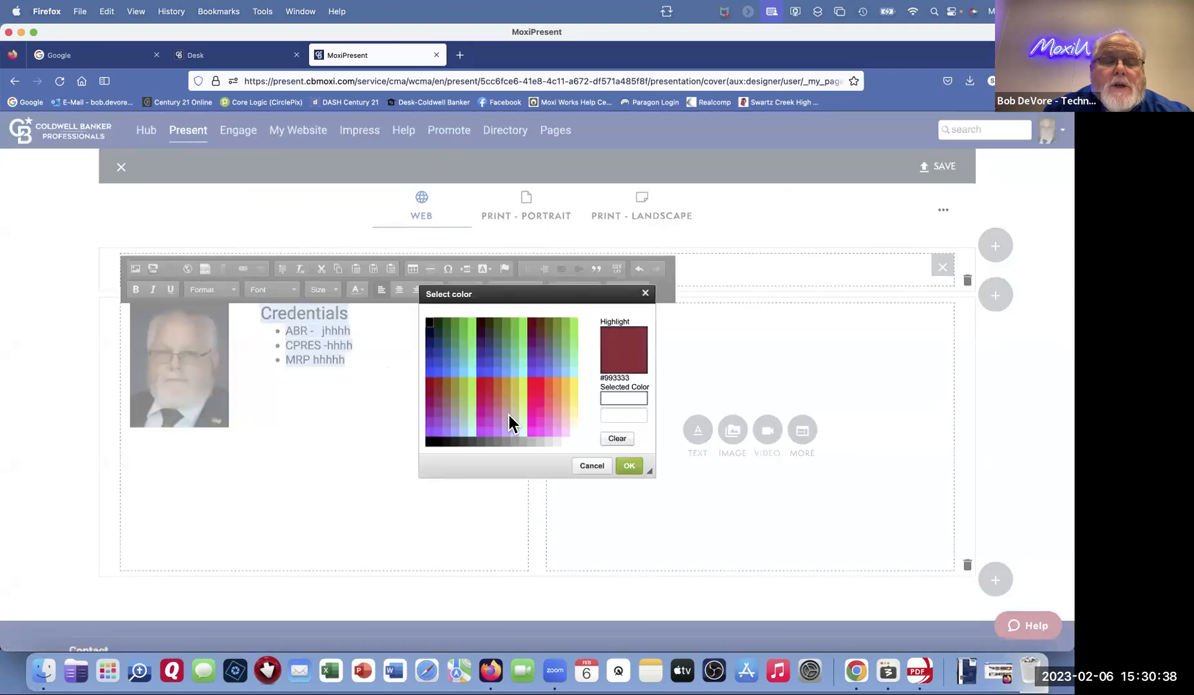
left_click(613, 414)
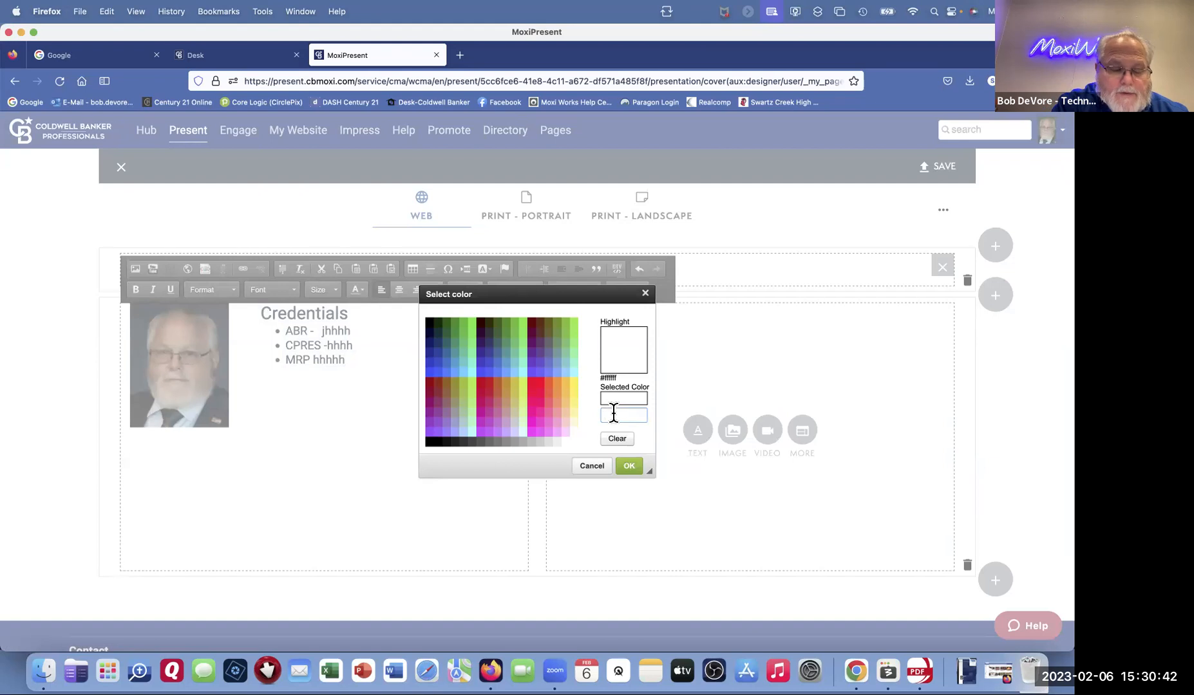
type("#")
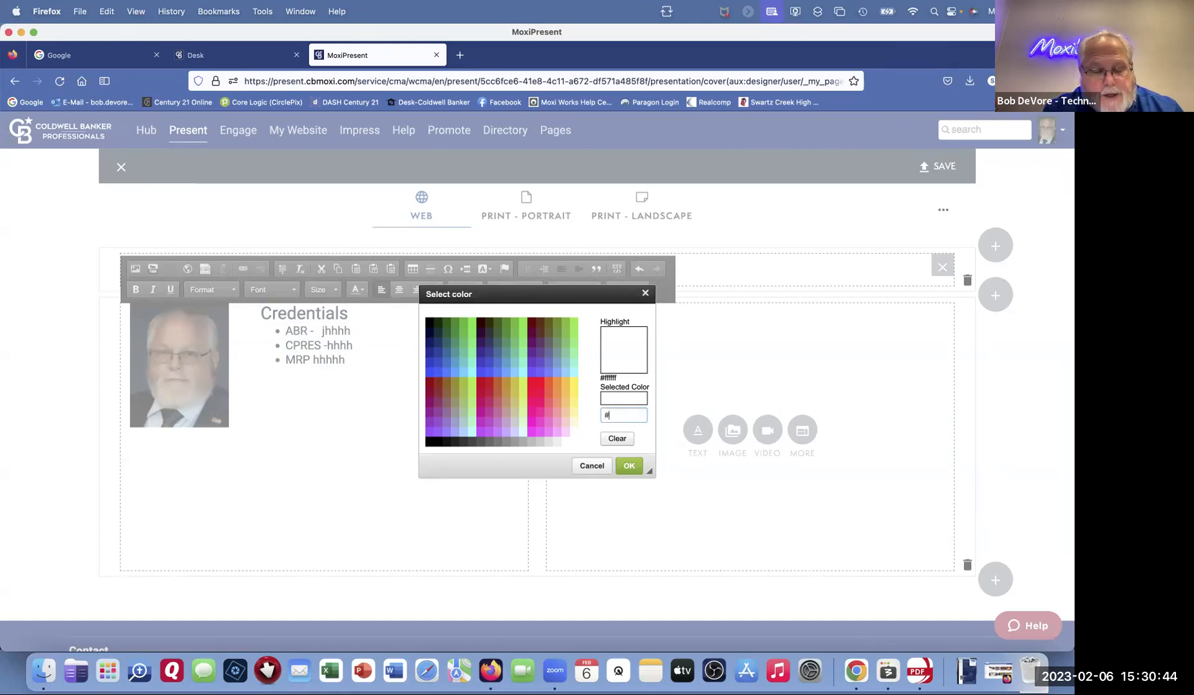
type("129169")
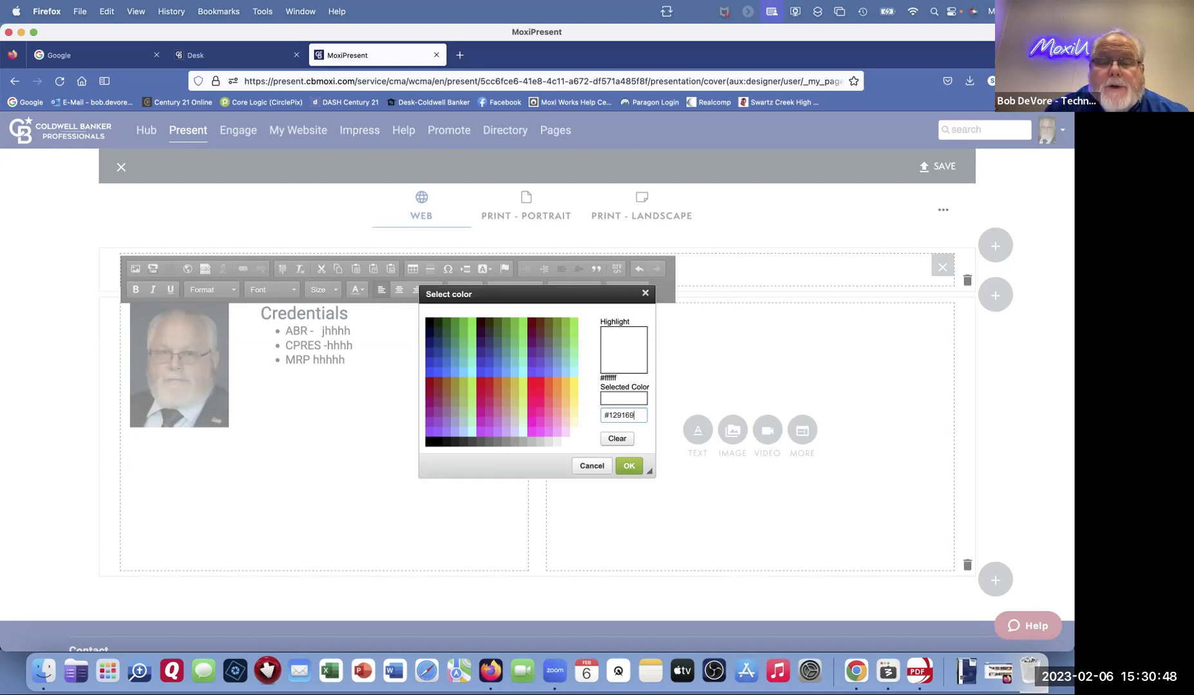
left_click(629, 465)
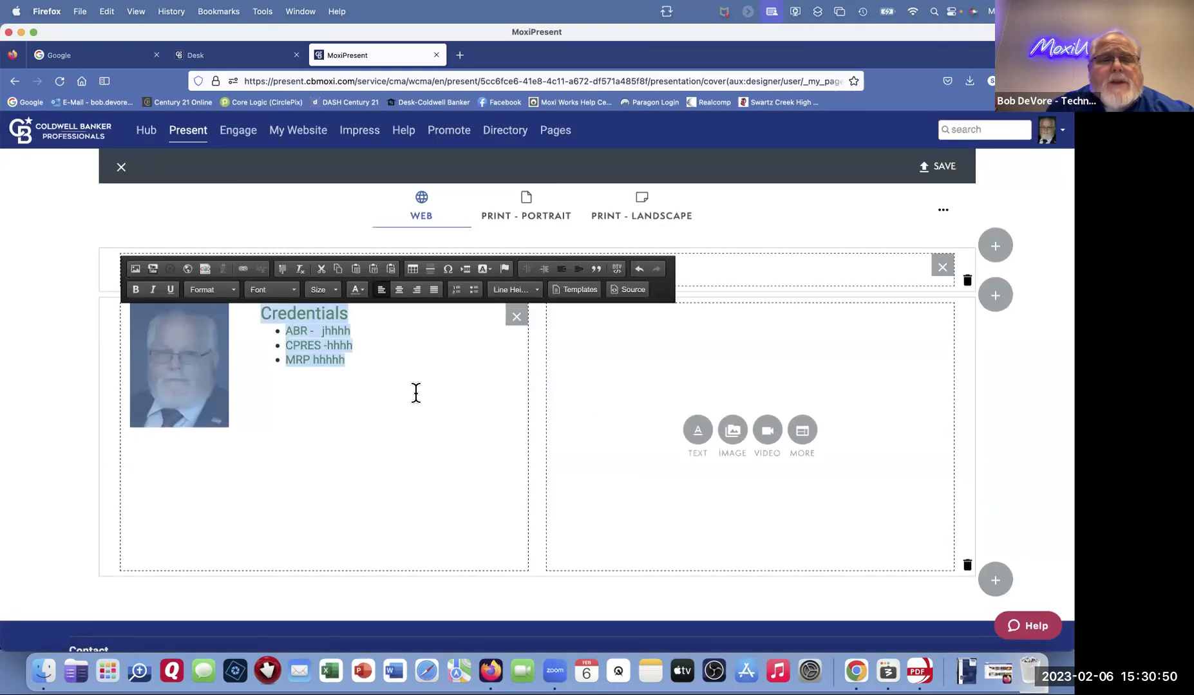
left_click(412, 373)
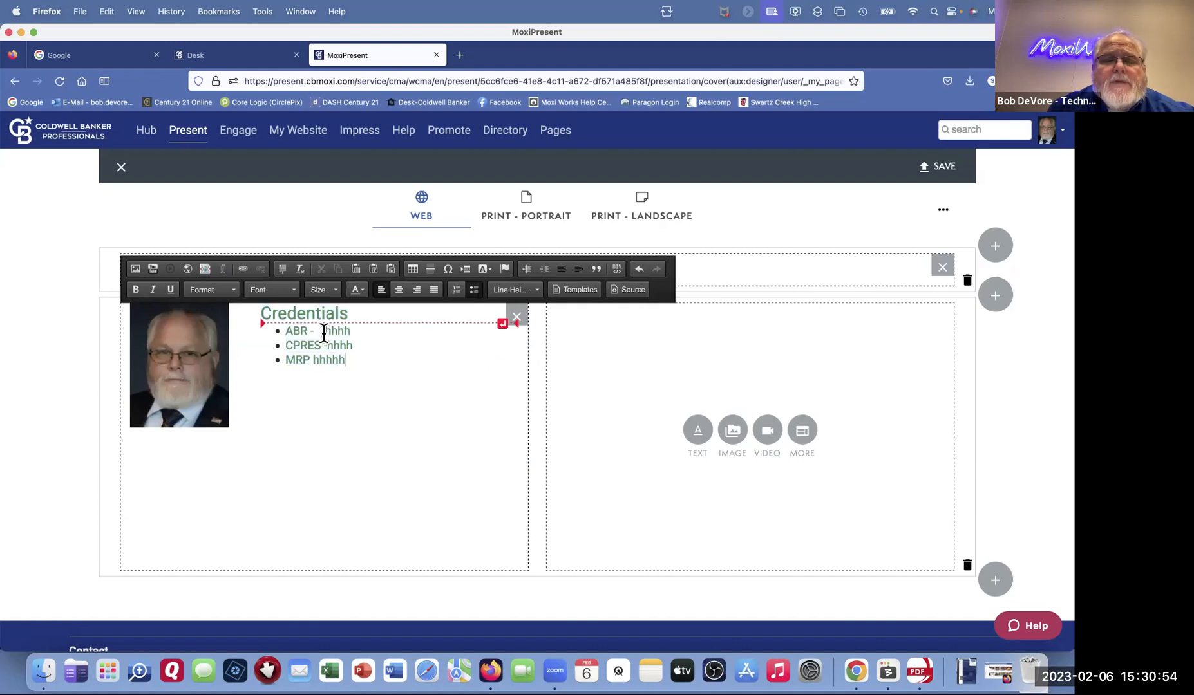
Step: Change the font of the three bulleted credentials to Lucida Sans Unicode
left_click(334, 290)
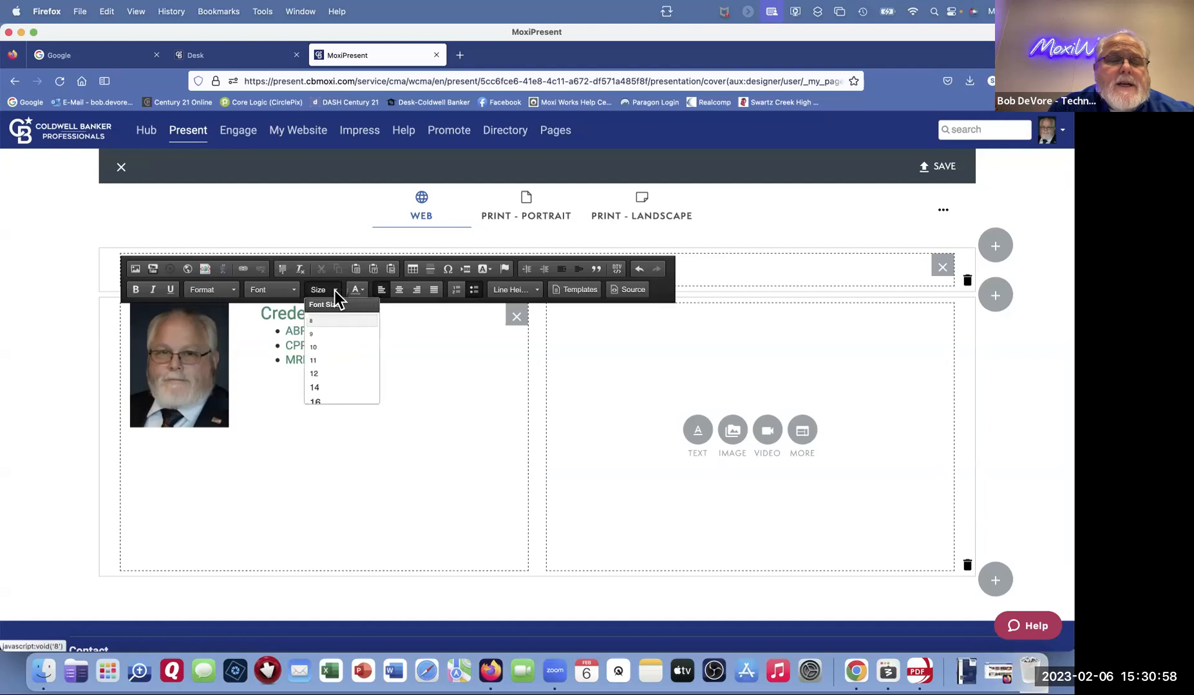
left_click(334, 290)
left_click(291, 289)
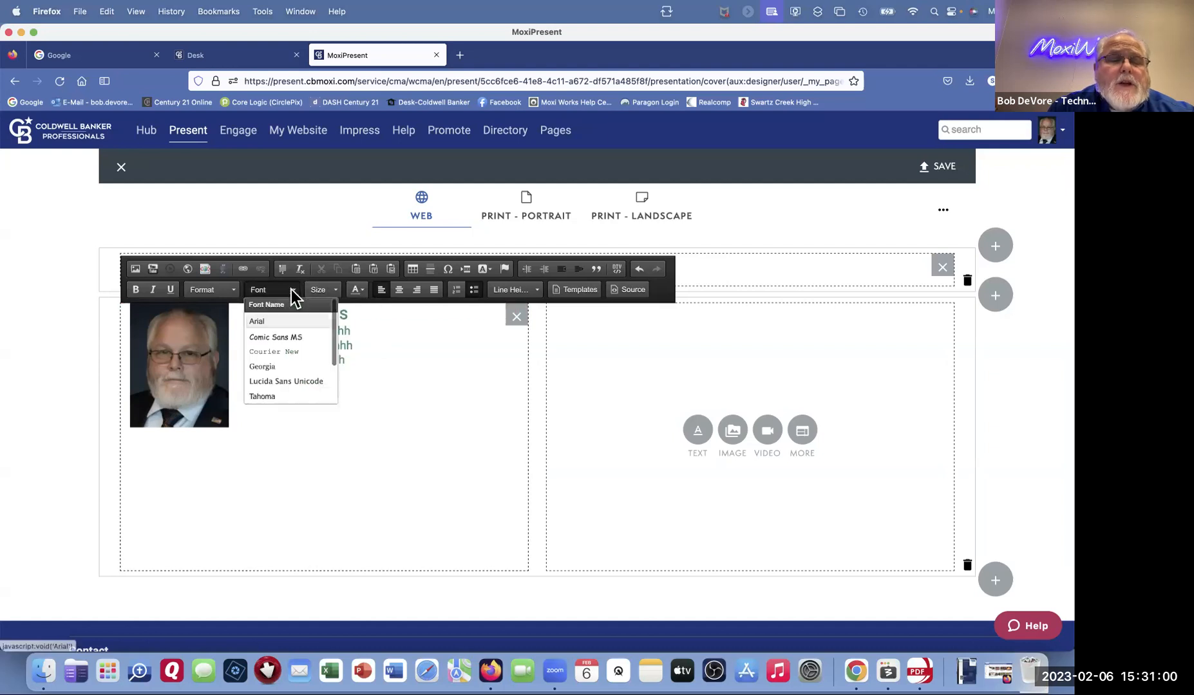
left_click_drag(381, 364, 274, 332)
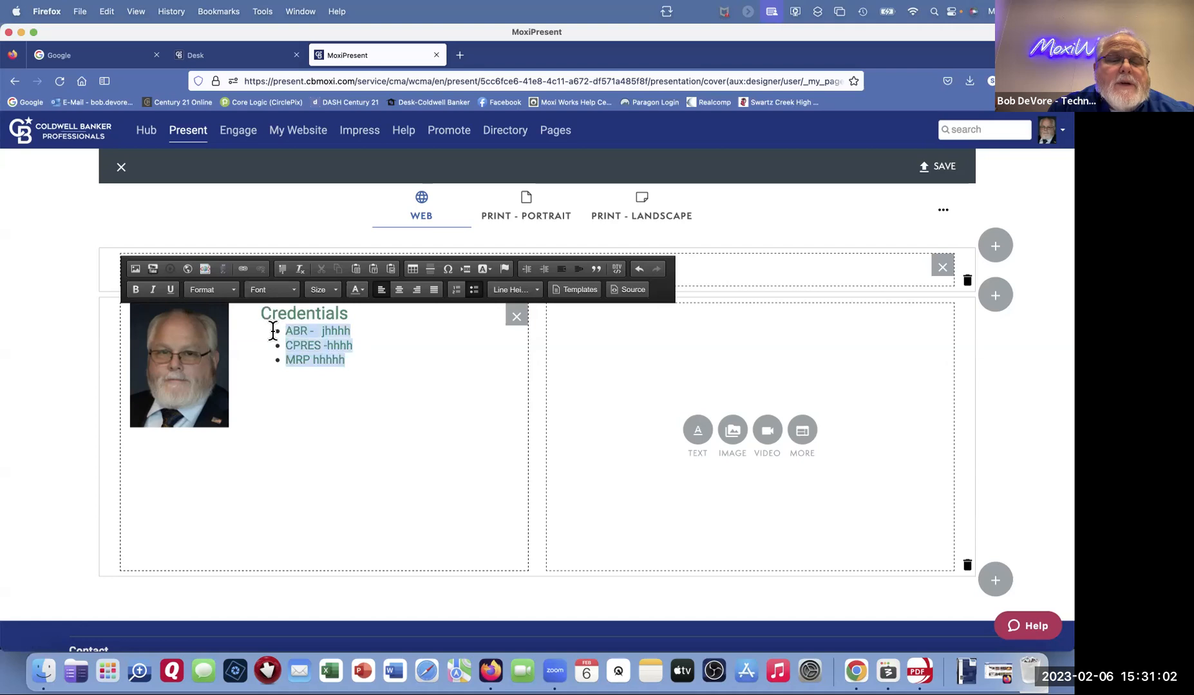
left_click(295, 292)
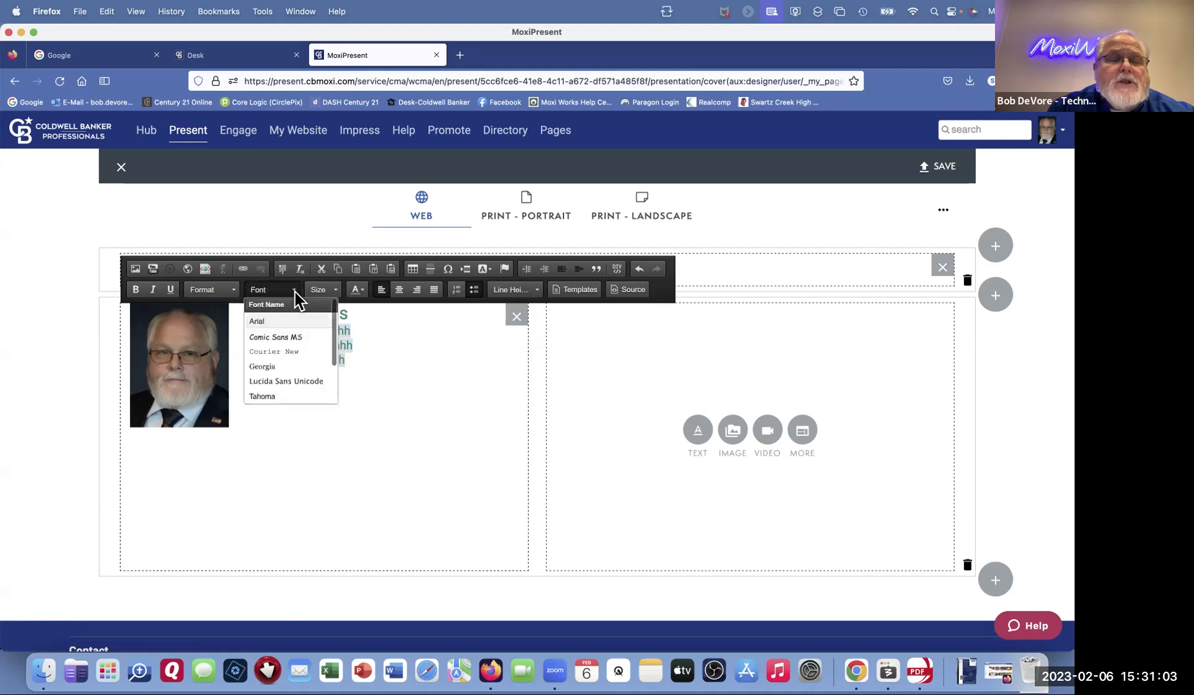
left_click(281, 381)
left_click(415, 371)
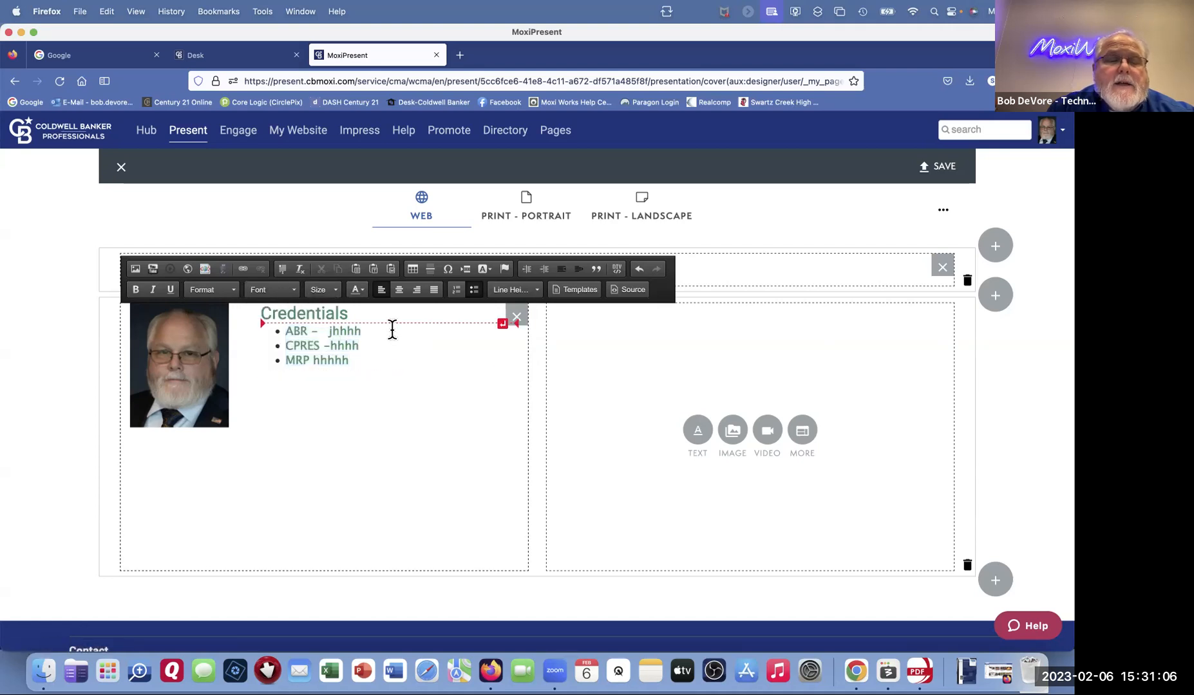
Step: Change the font of the "Credentials" heading to Trebuchet MS
double_click(314, 313)
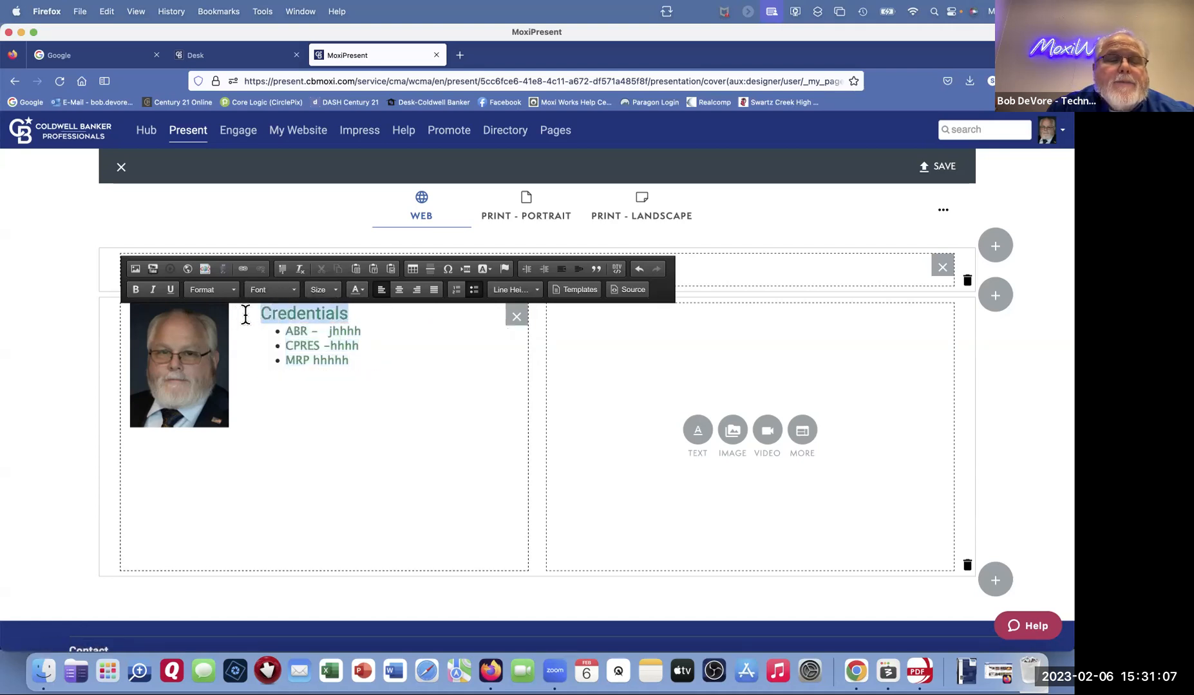
left_click(289, 292)
scroll(299, 354, "down", 5)
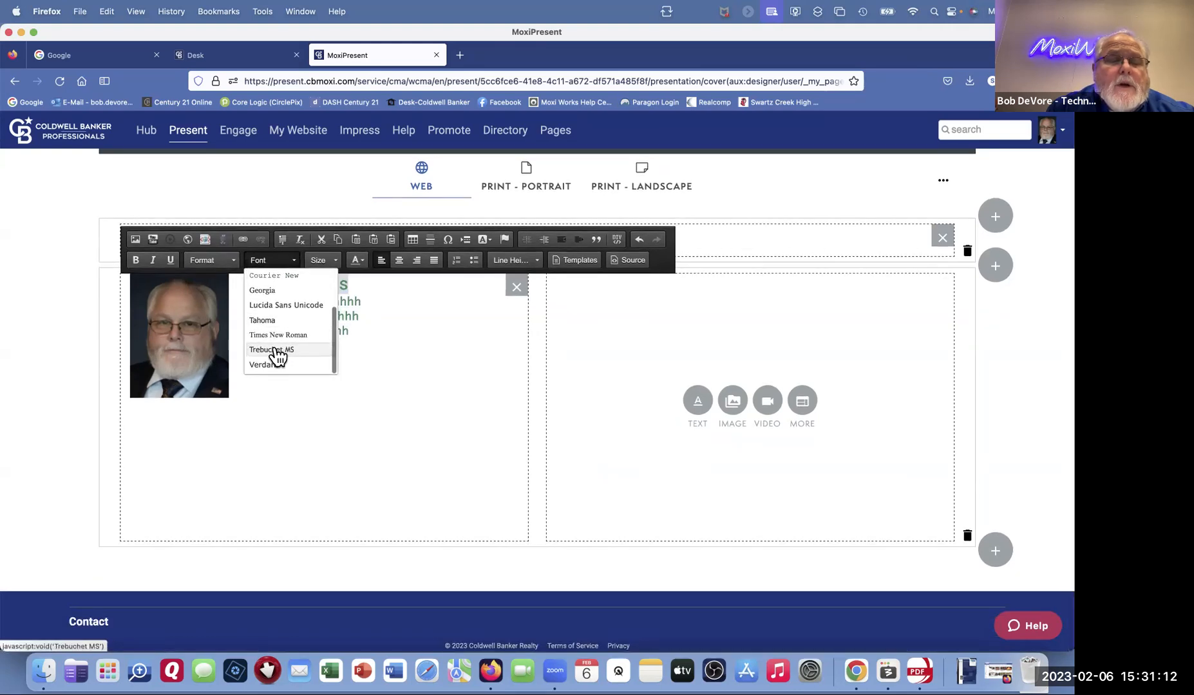
left_click(284, 350)
left_click(426, 333)
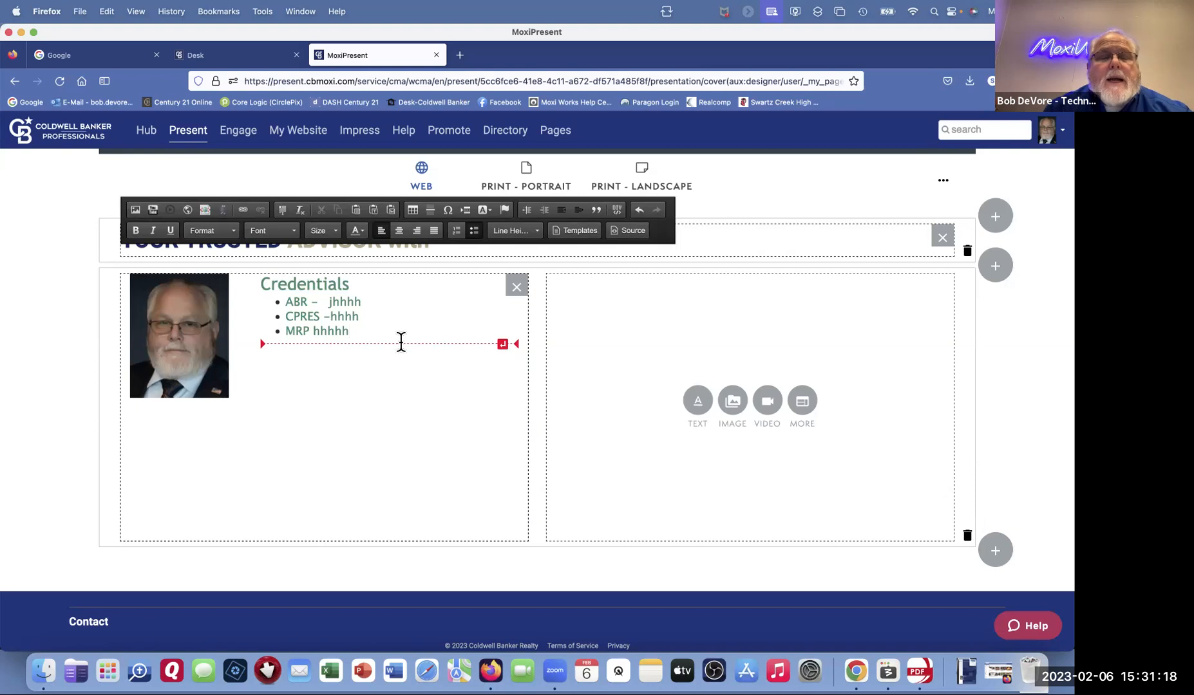
Step: Add a text editor to the empty content block and insert the "Page Section - Heading and Text" template
left_click(807, 400)
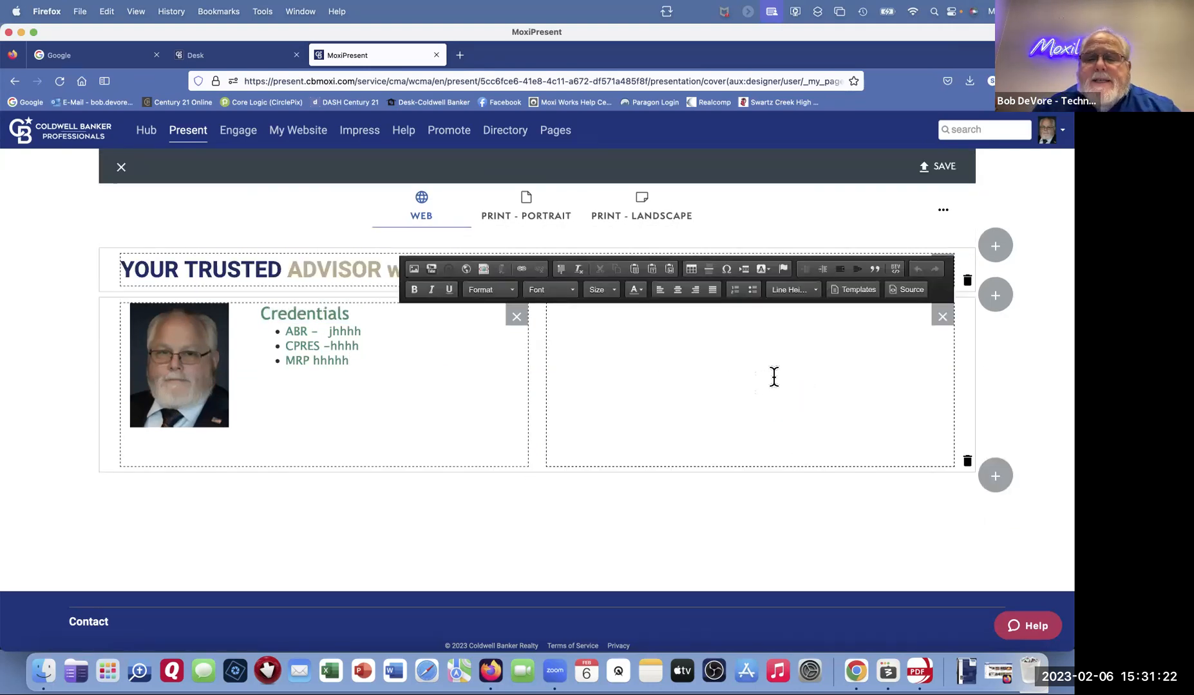
left_click(863, 290)
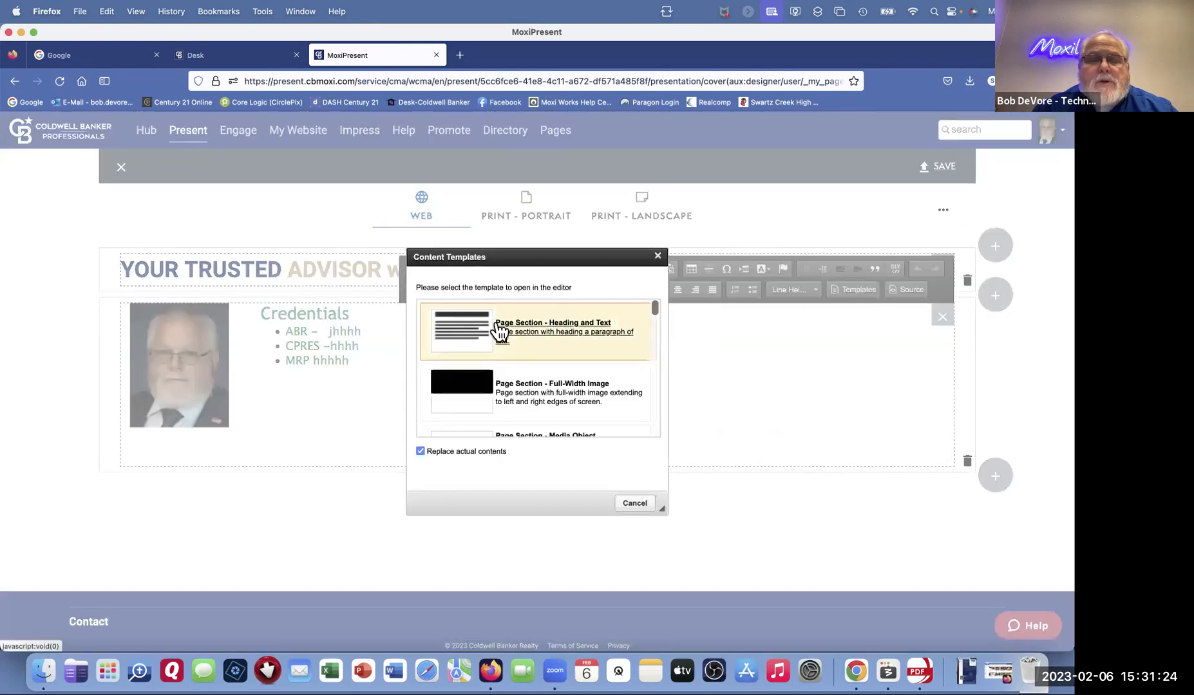
left_click(497, 322)
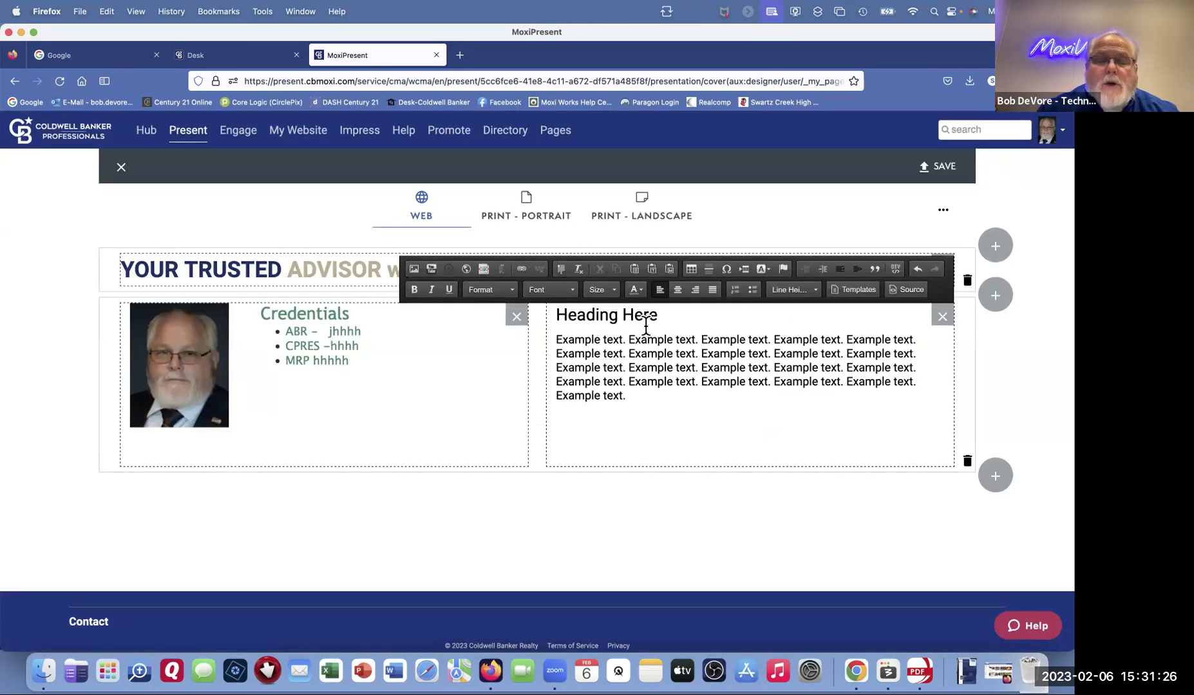
Step: Replace the placeholder heading with "Ready To Sell?"
left_click_drag(555, 316, 687, 318)
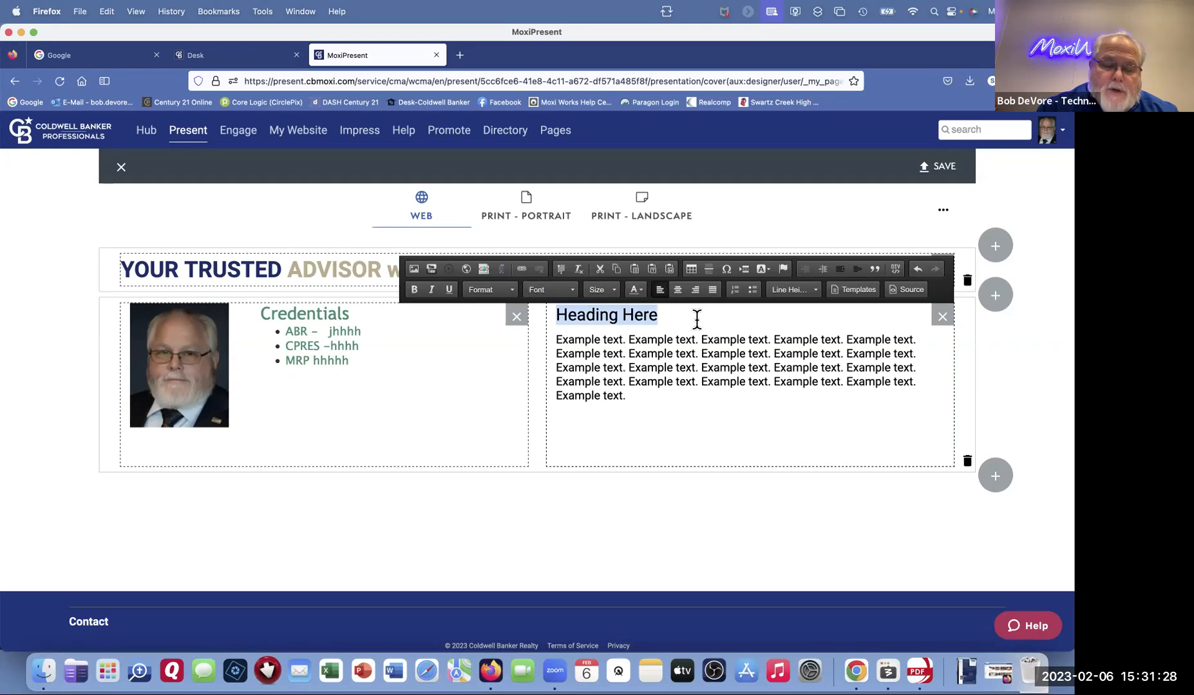
type("Ready")
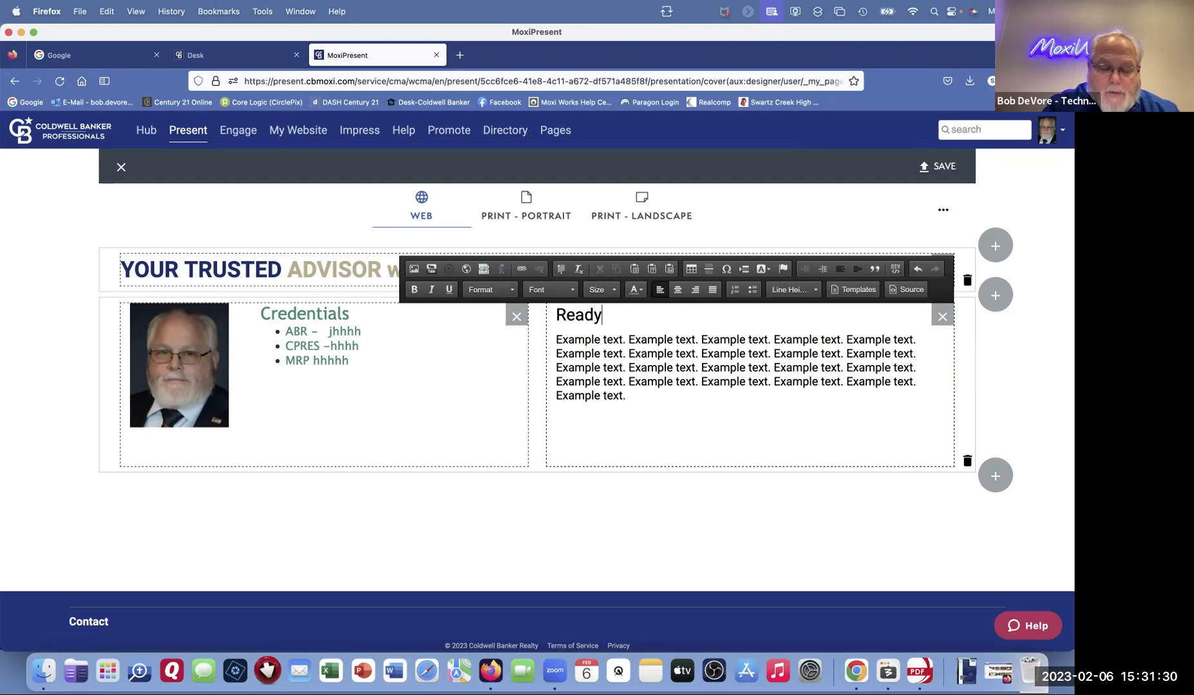
type(" To Sell?")
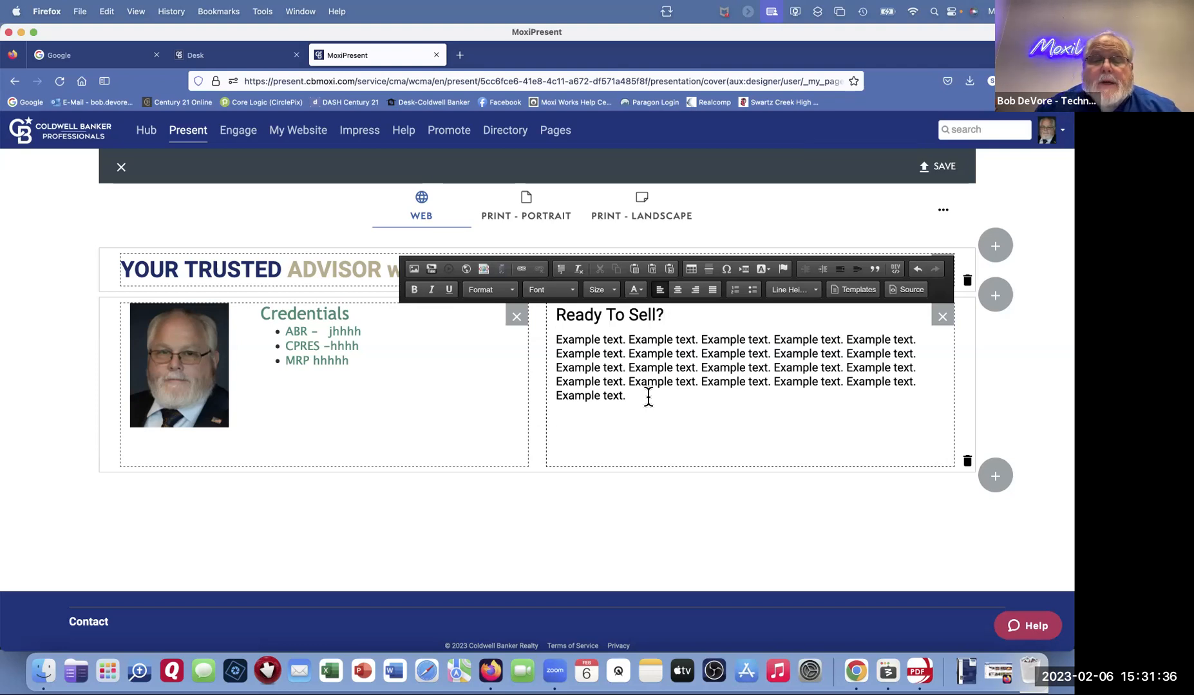
Step: Replace the example paragraph under the "Ready To Sell?" heading with "My Marketing Strategy Click Here"
left_click_drag(648, 397, 560, 340)
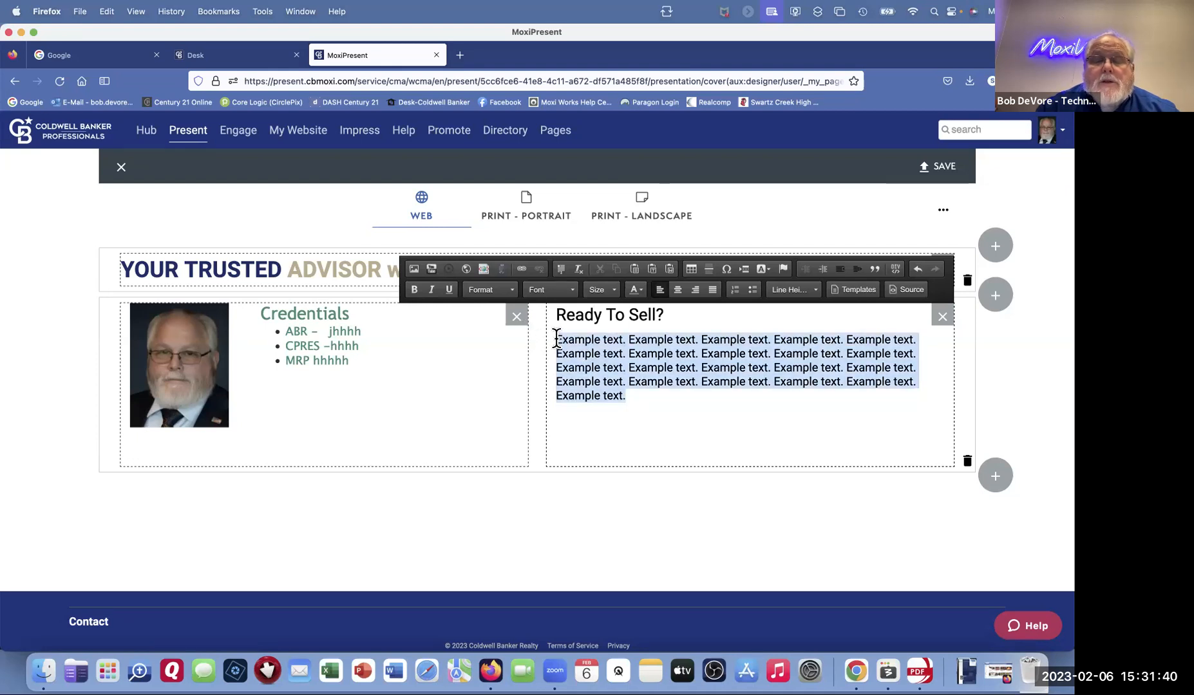
type("My ")
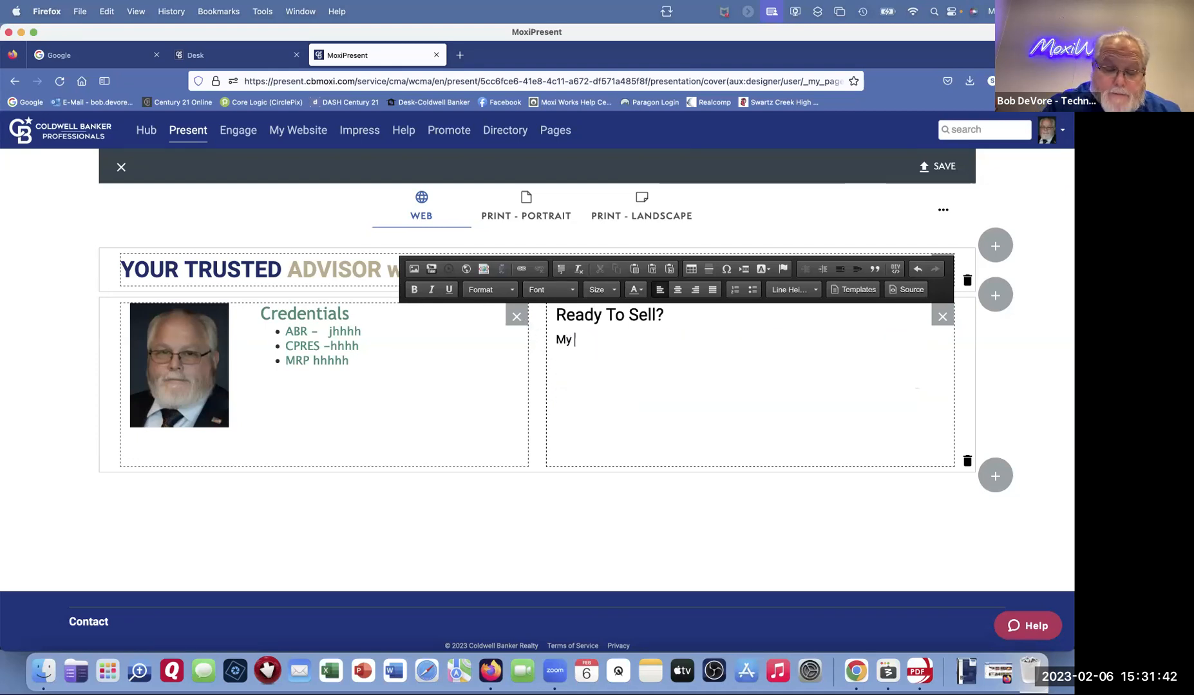
type("Marketi")
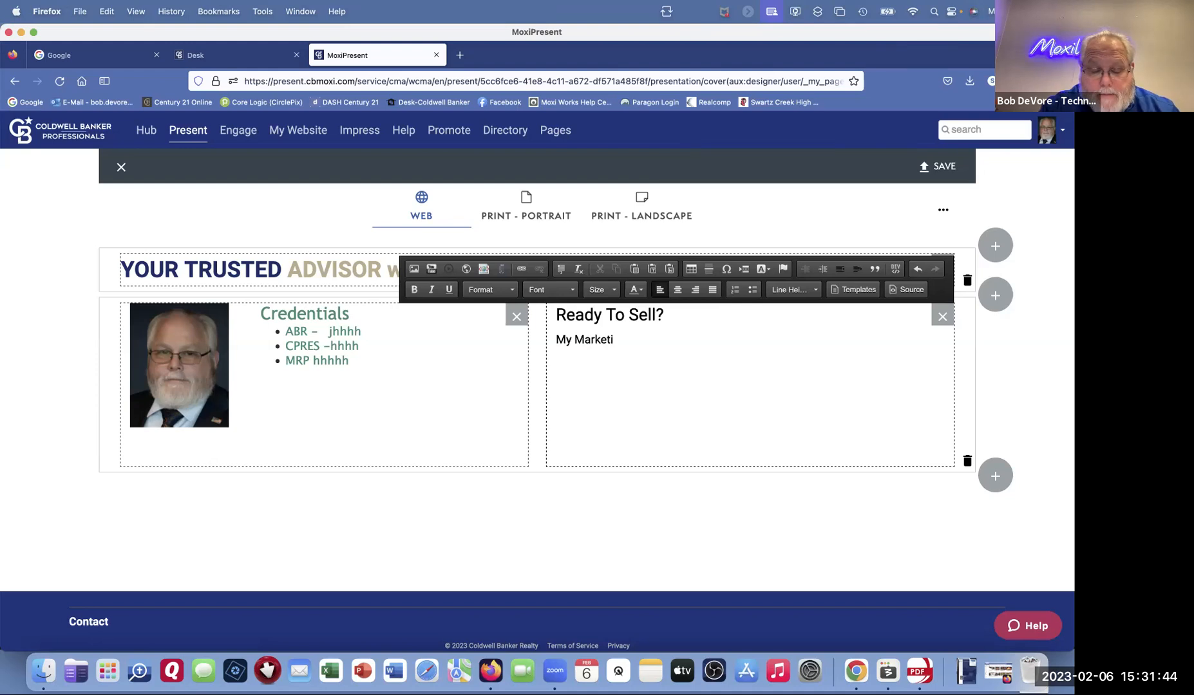
type("ng Sta")
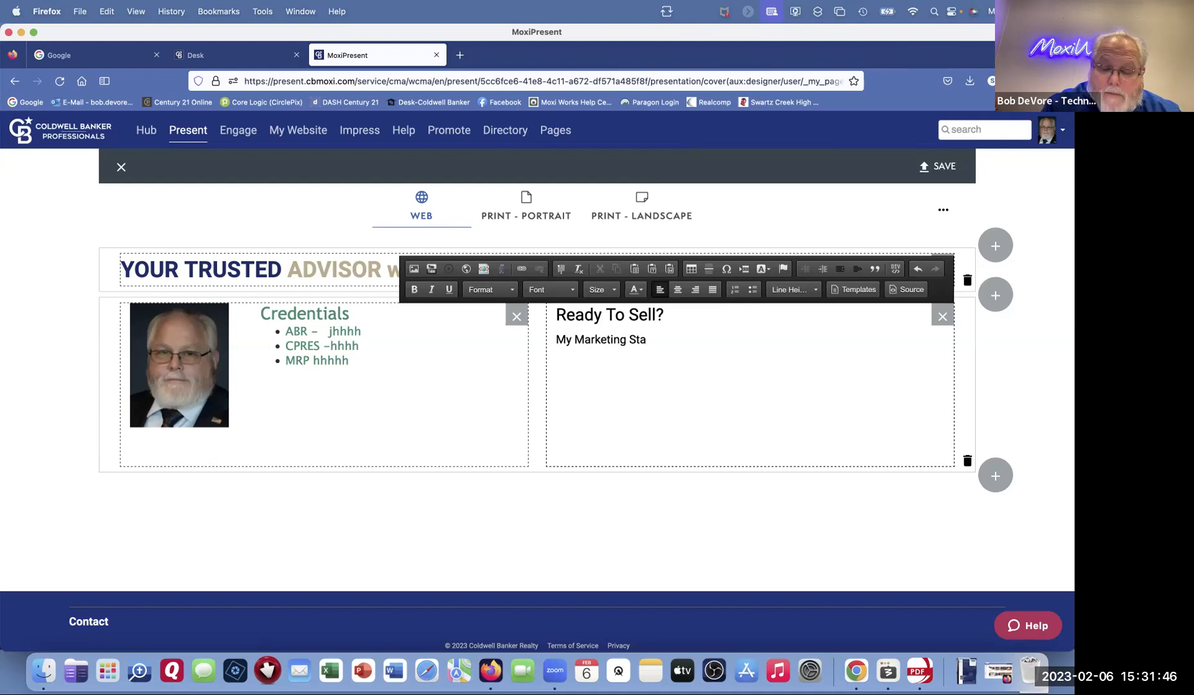
key("BackSpace")
type("rateg")
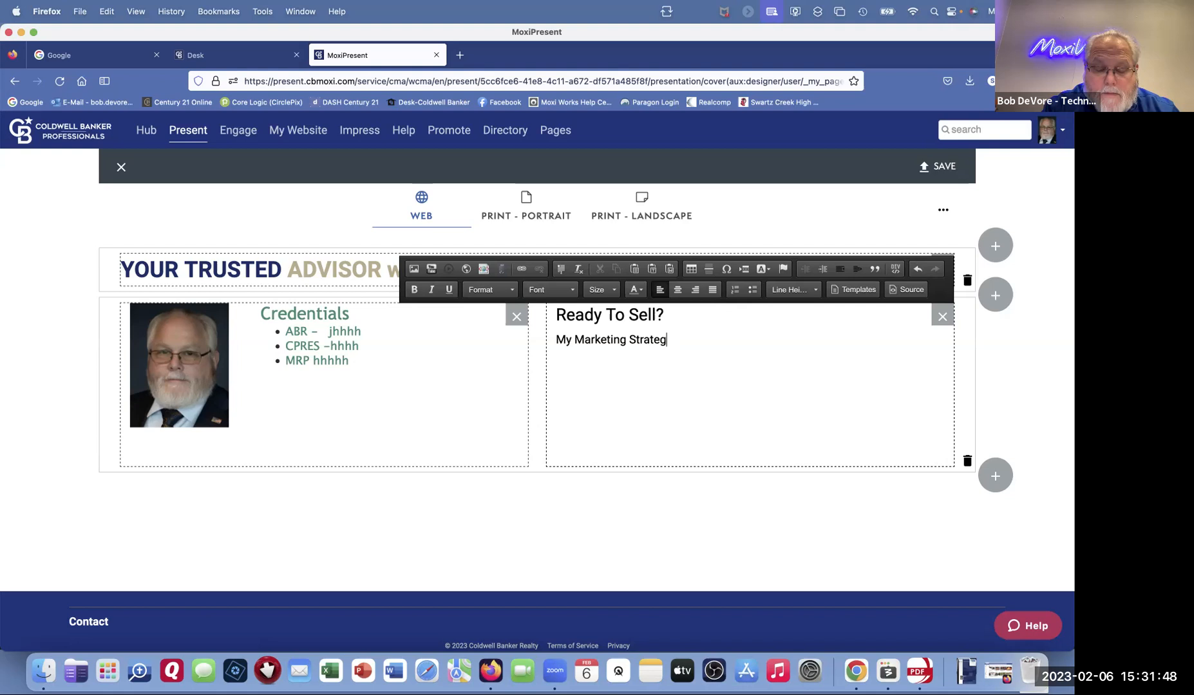
type("y Cl")
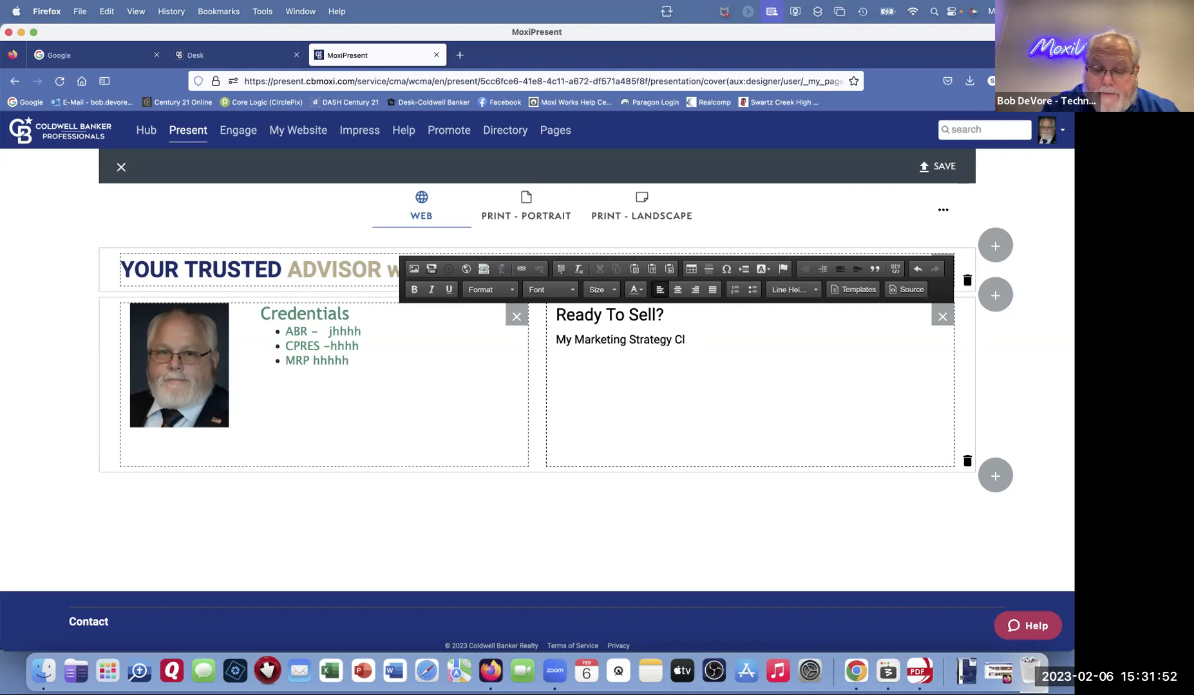
type("ick Here")
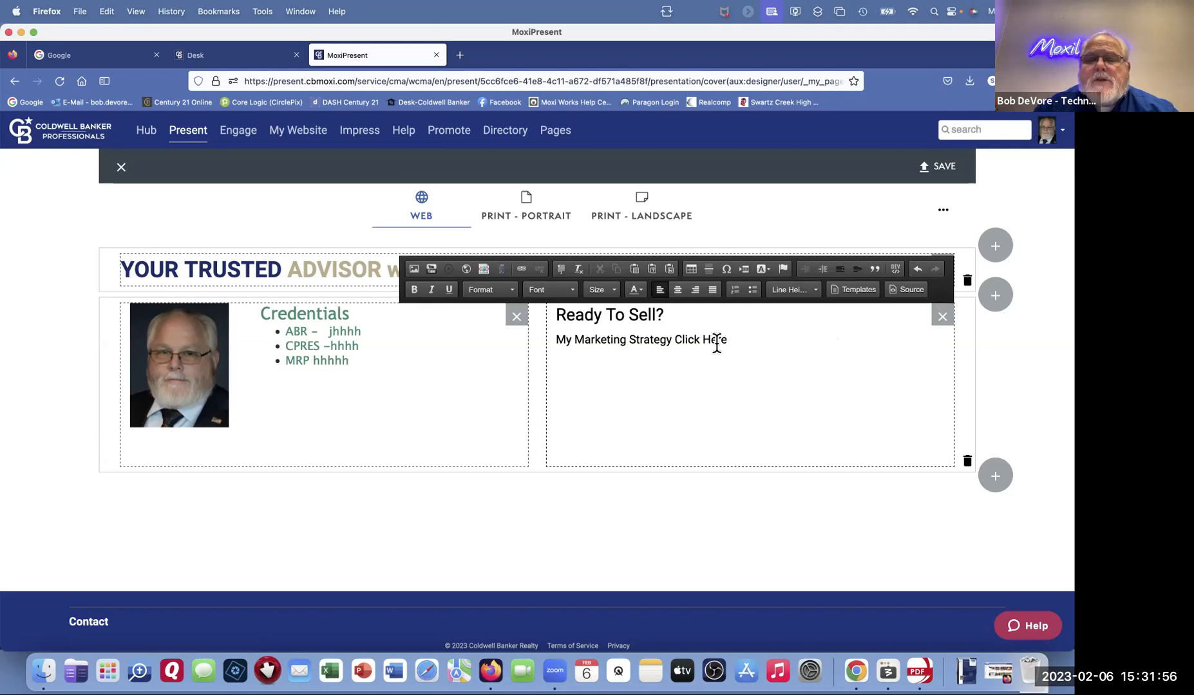
Step: Select "Click Here" in the text, and open the My Marketing Strategy seller page of the agent's website in a new browser tab
left_click_drag(675, 340, 727, 340)
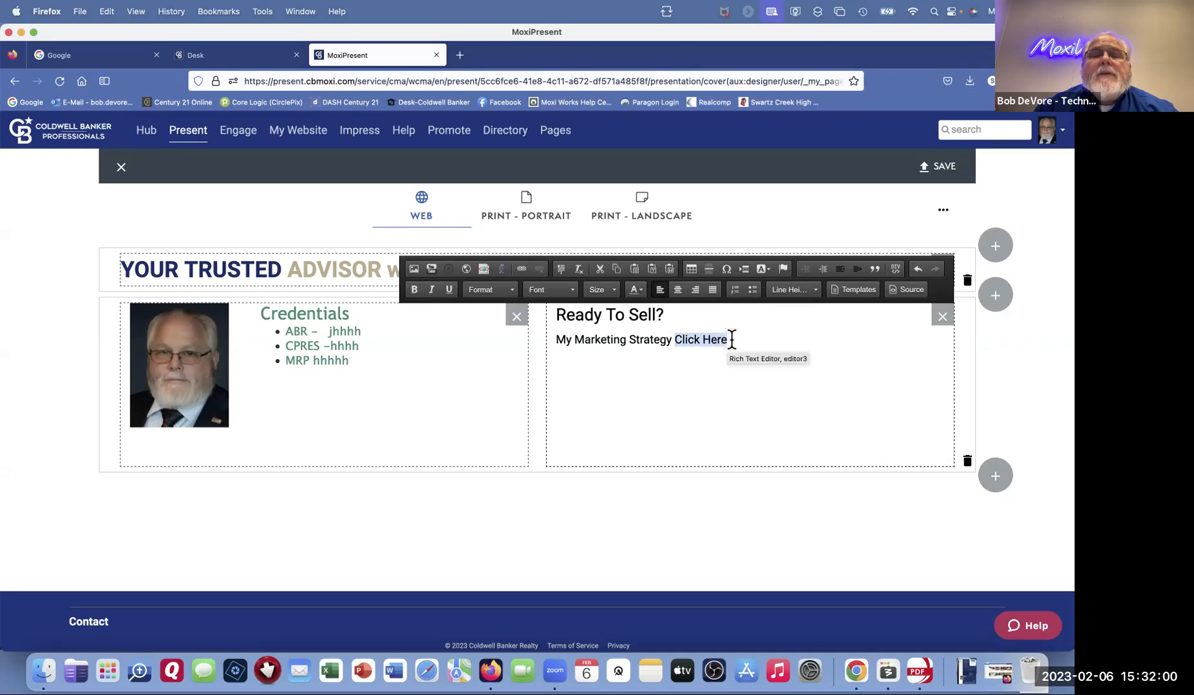
left_click(459, 57)
left_click(464, 78)
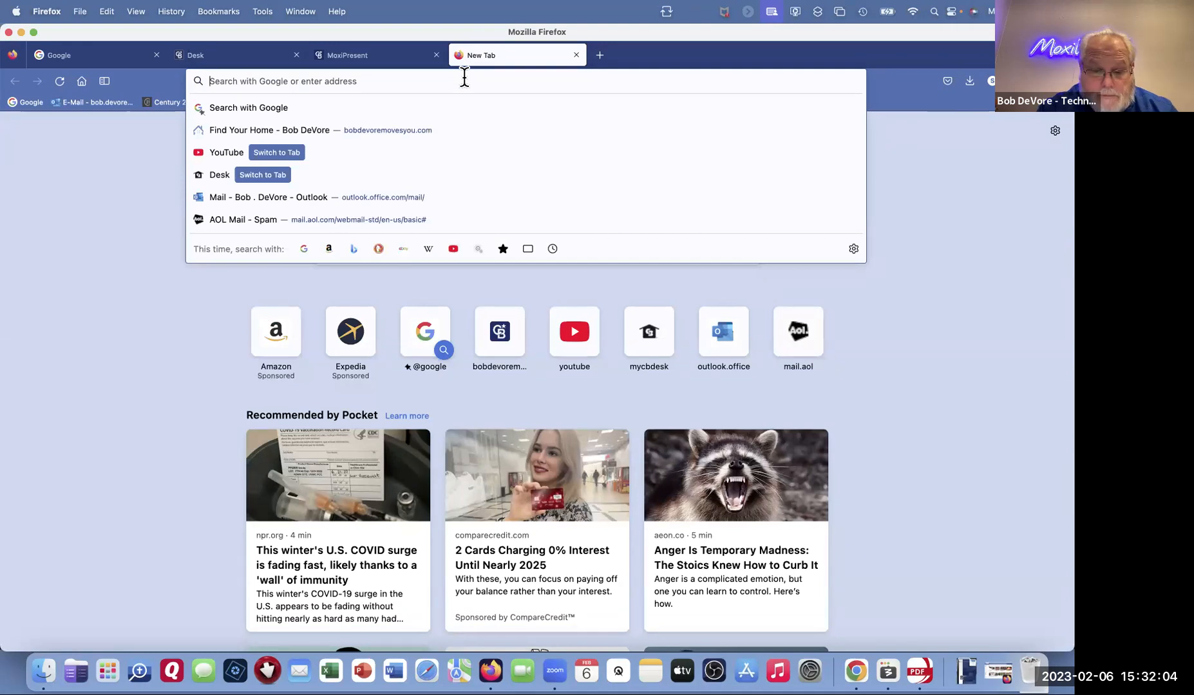
type("bobdevoremovesyou.com/")
key("Return")
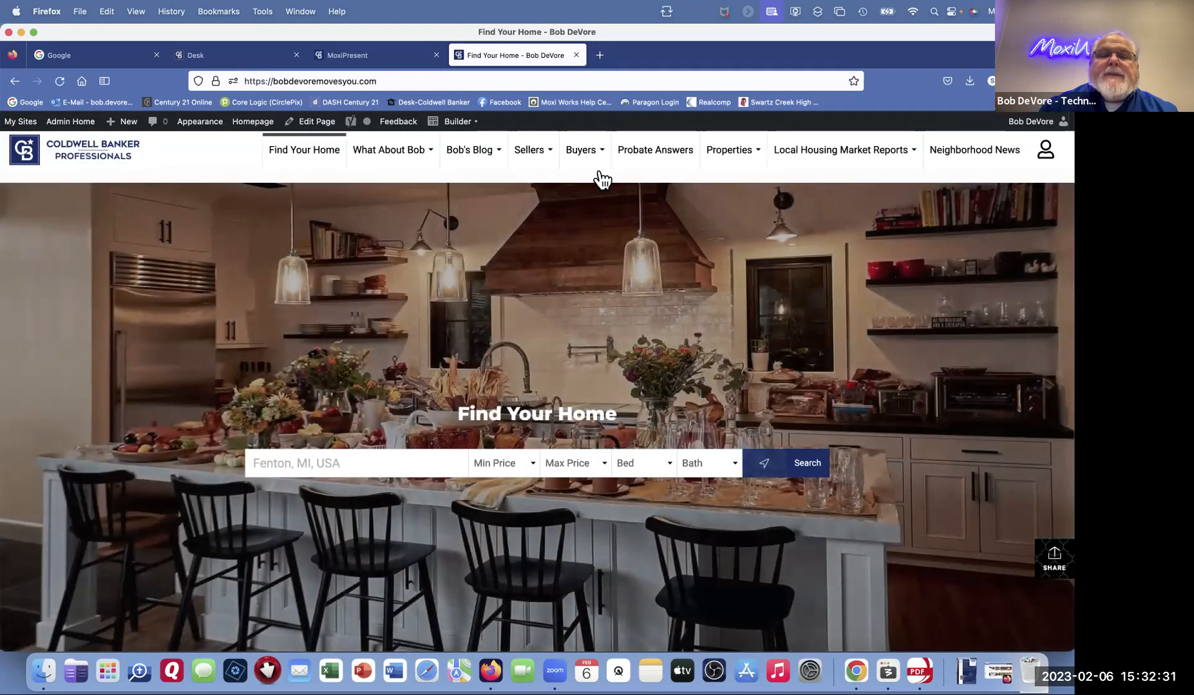
mouse_move(464, 159)
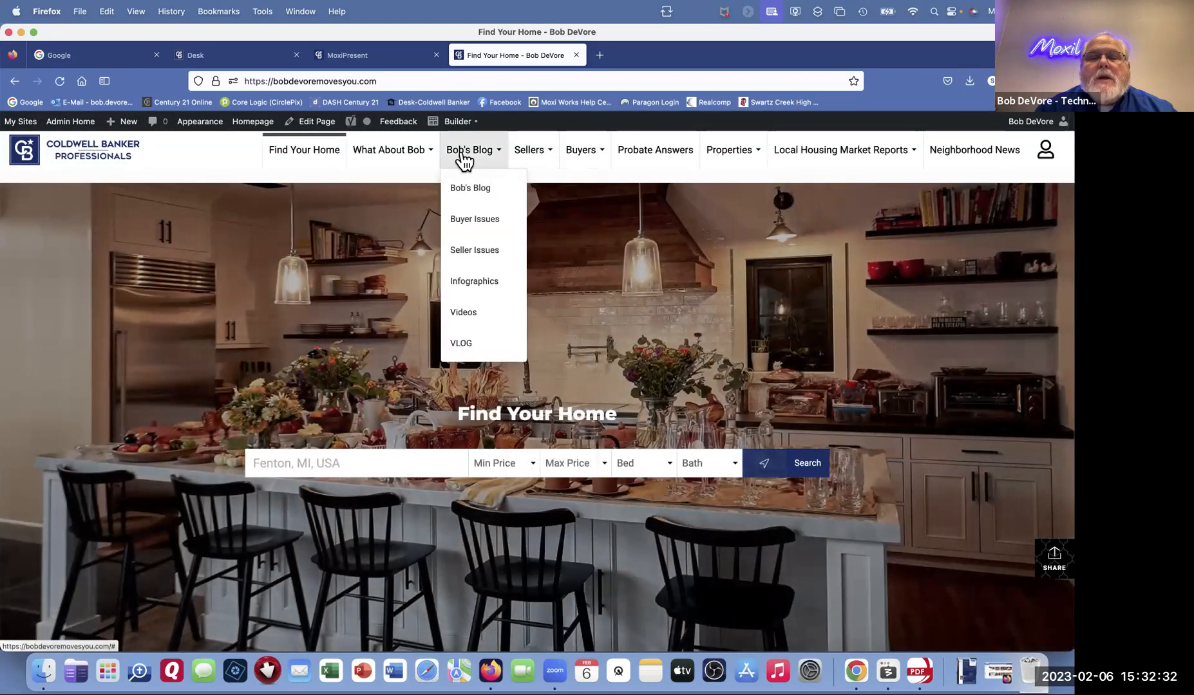
mouse_move(539, 158)
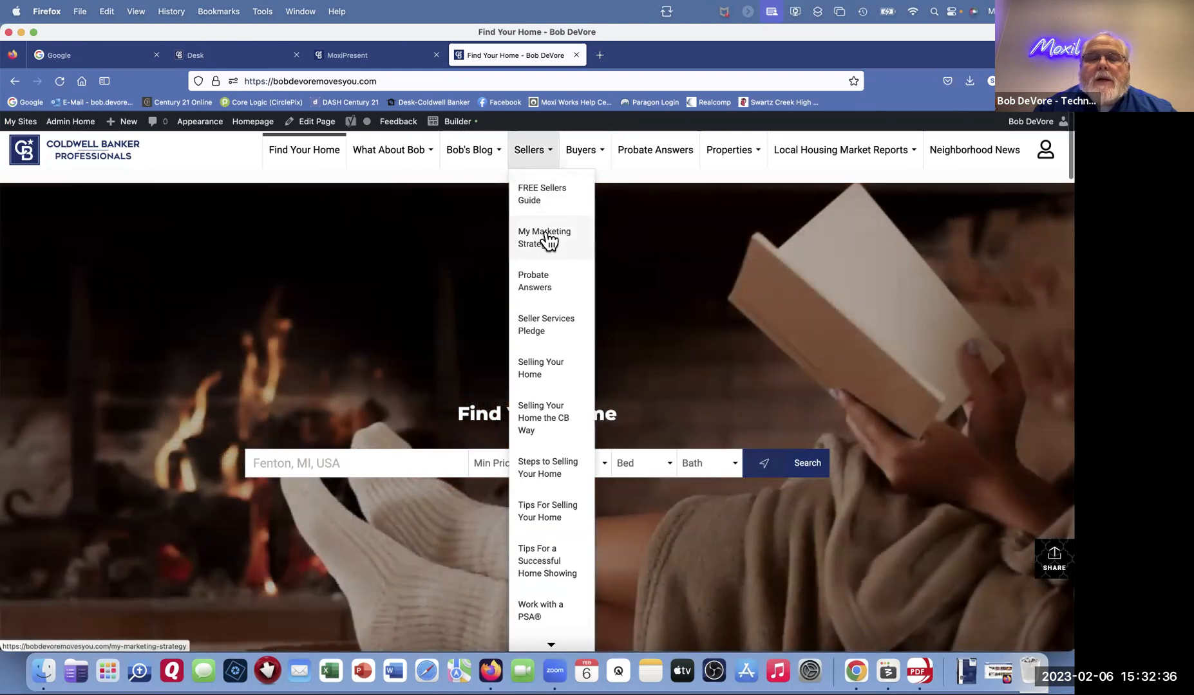
left_click(547, 239)
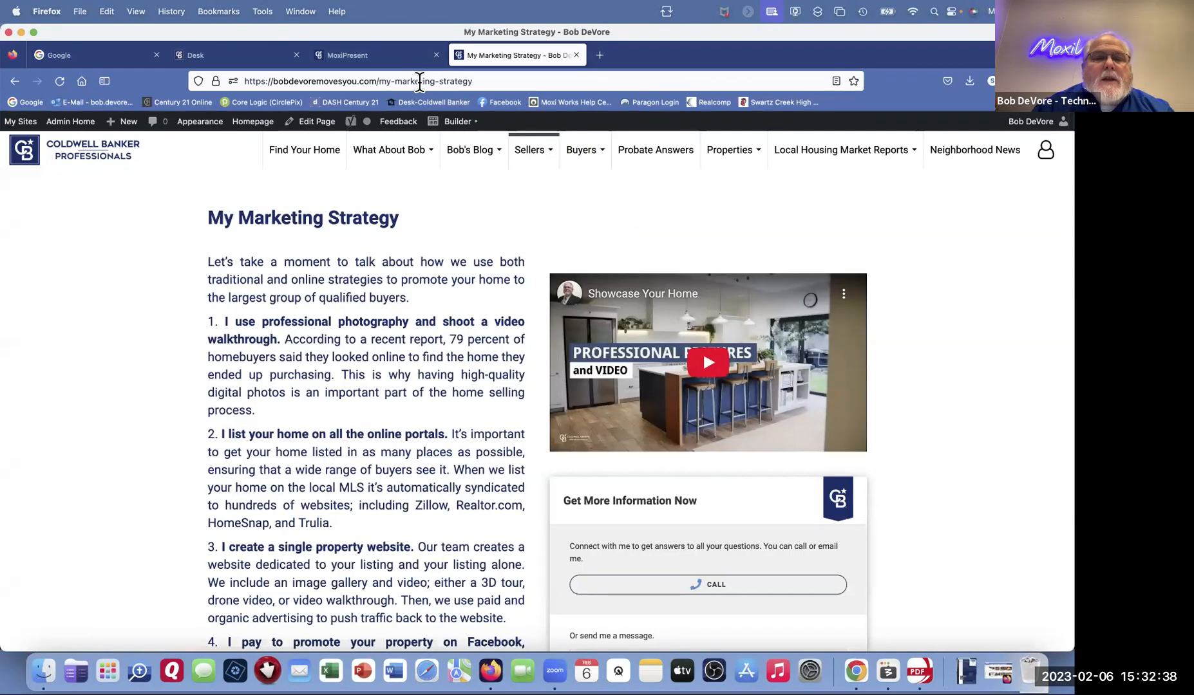
Step: Copy the web address of the My Marketing Strategy page
left_click(418, 81)
right_click(419, 82)
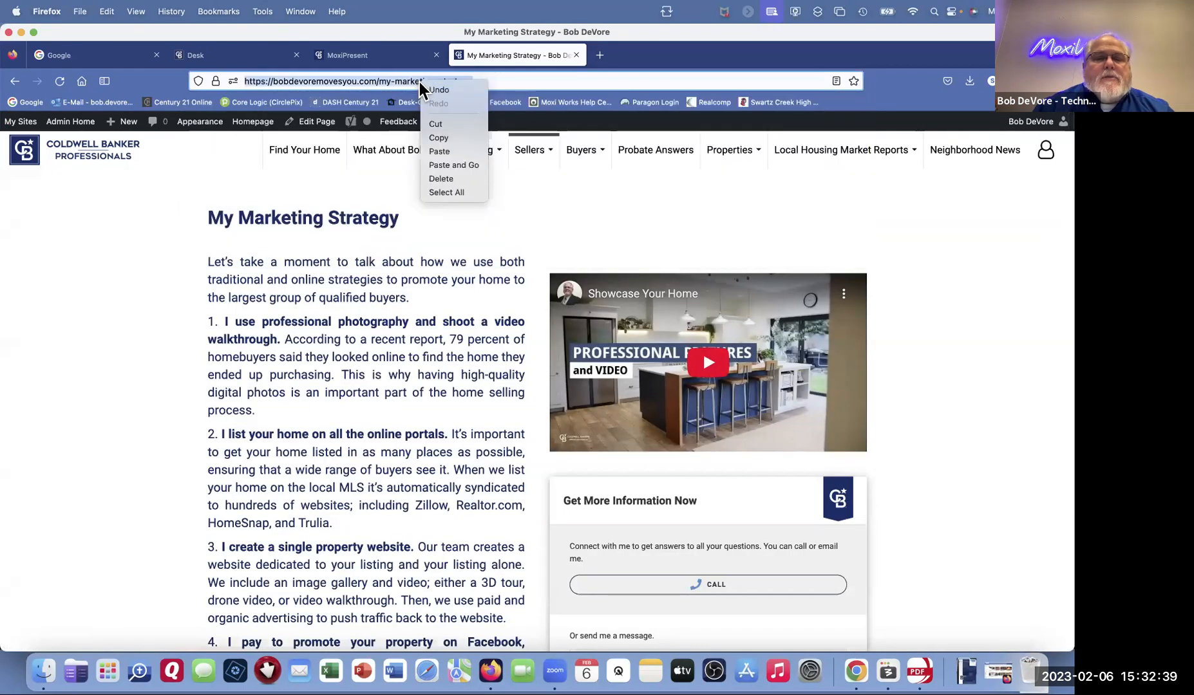
left_click(443, 139)
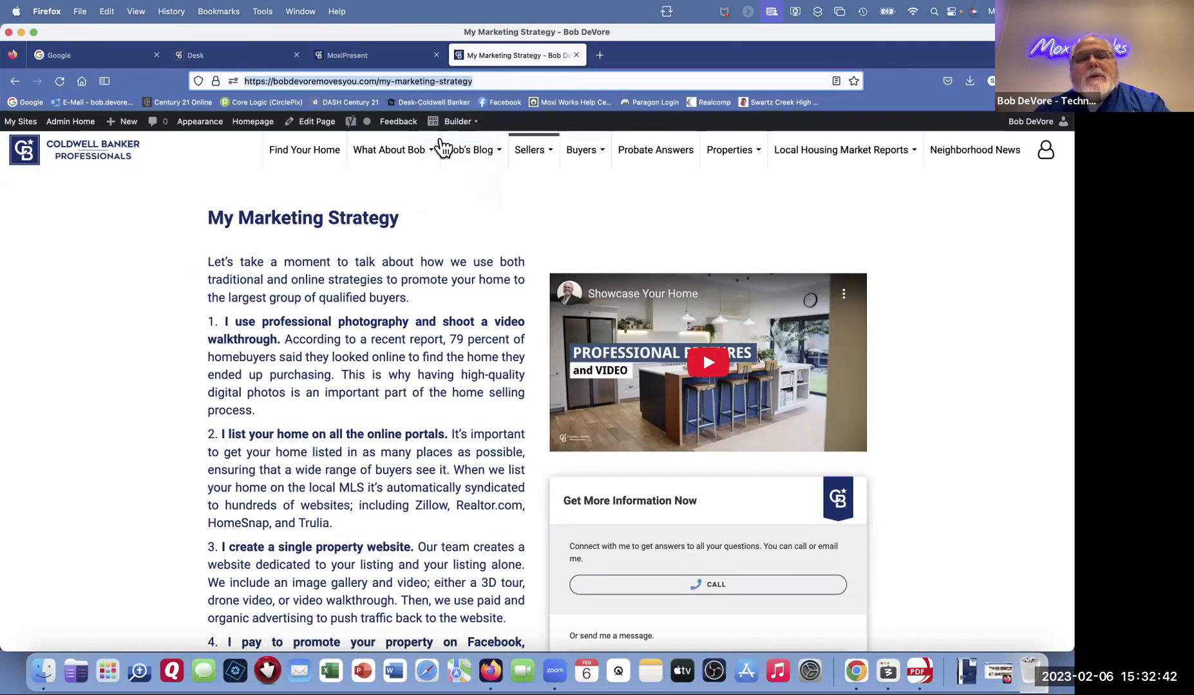
left_click(469, 151)
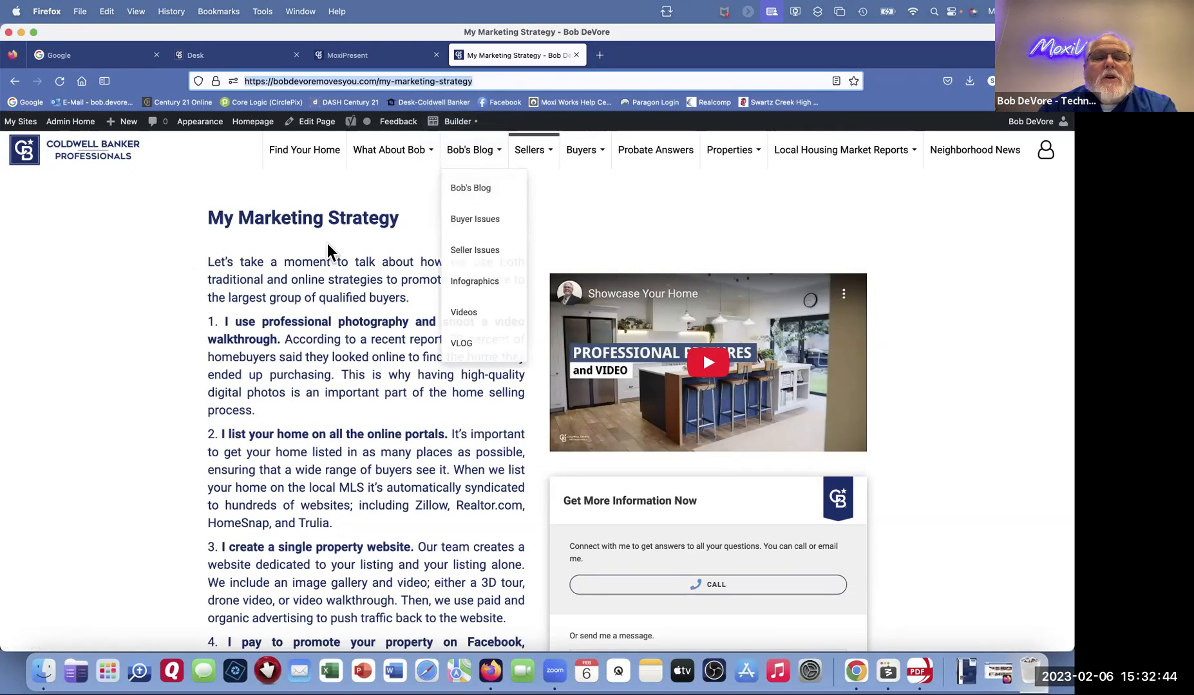
Step: Return to the MoxiPresent page and link the selected "Click Here" text to the copied web address
left_click(369, 56)
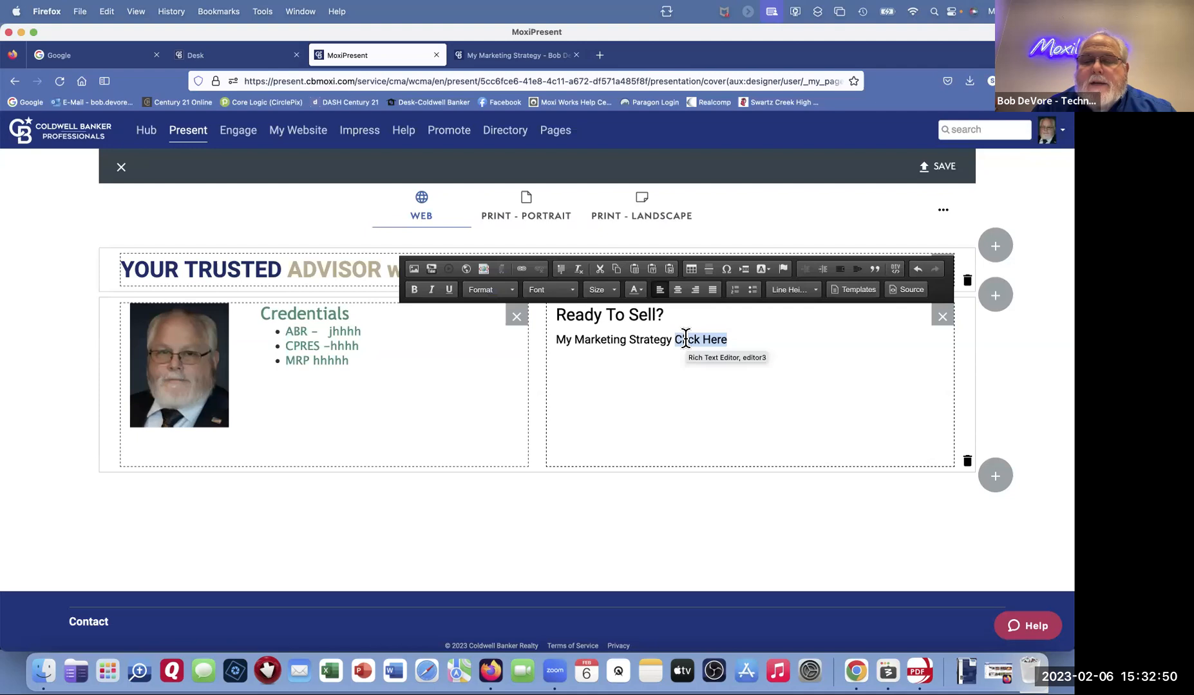
left_click(522, 270)
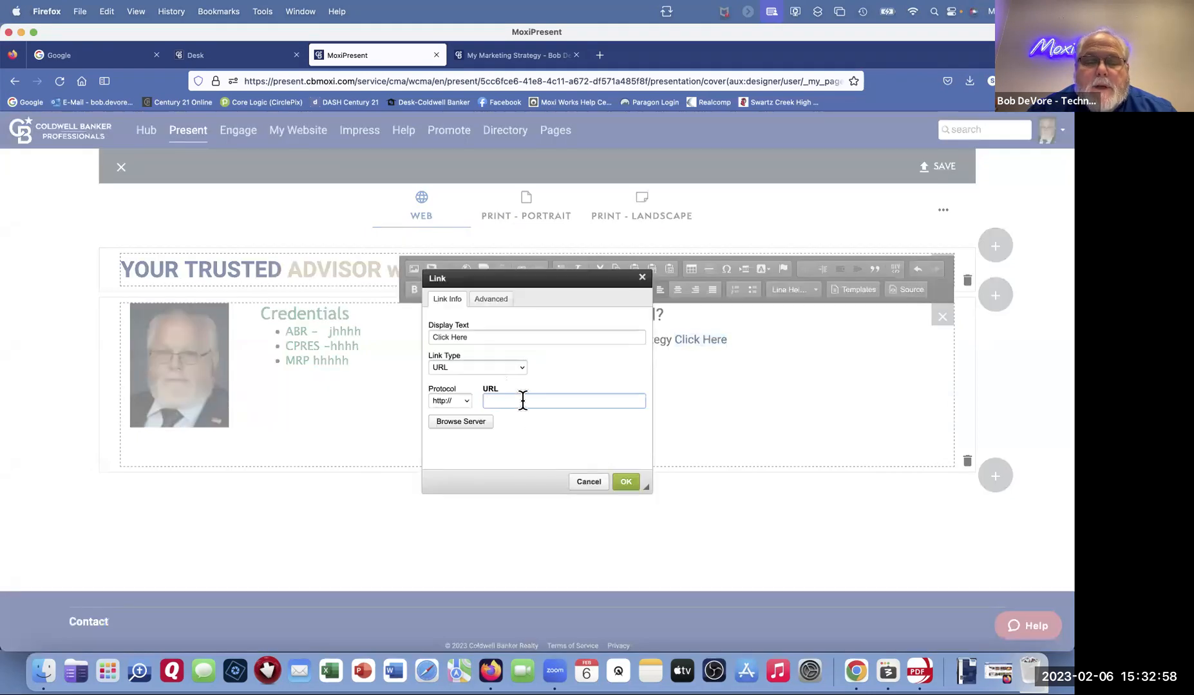
key("super+v")
left_click(622, 482)
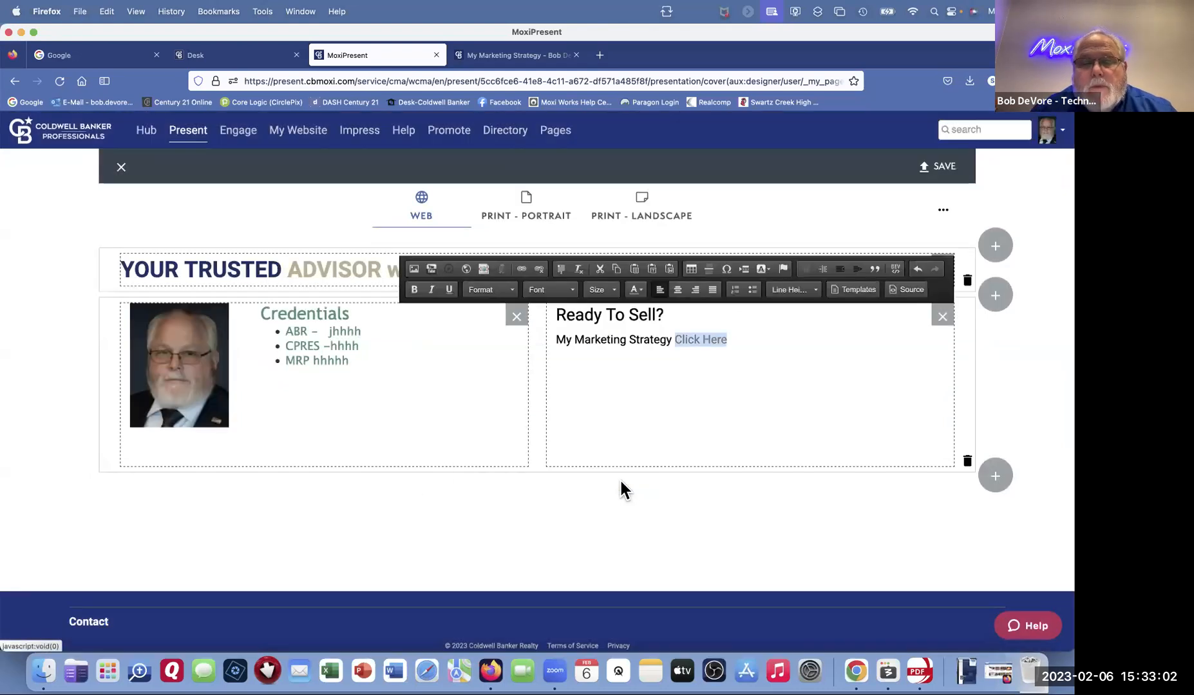
Step: Add a line "hhhh" below the marketing strategy text and format both lines as a numbered list
left_click(770, 354)
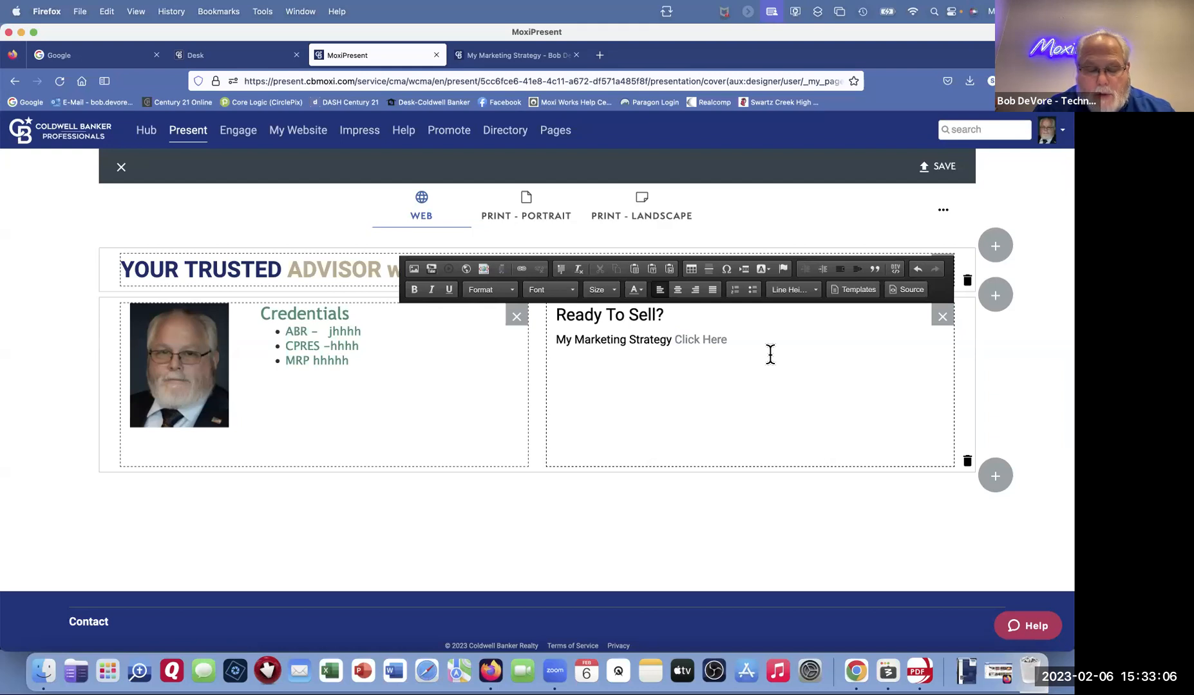
type("hhhh")
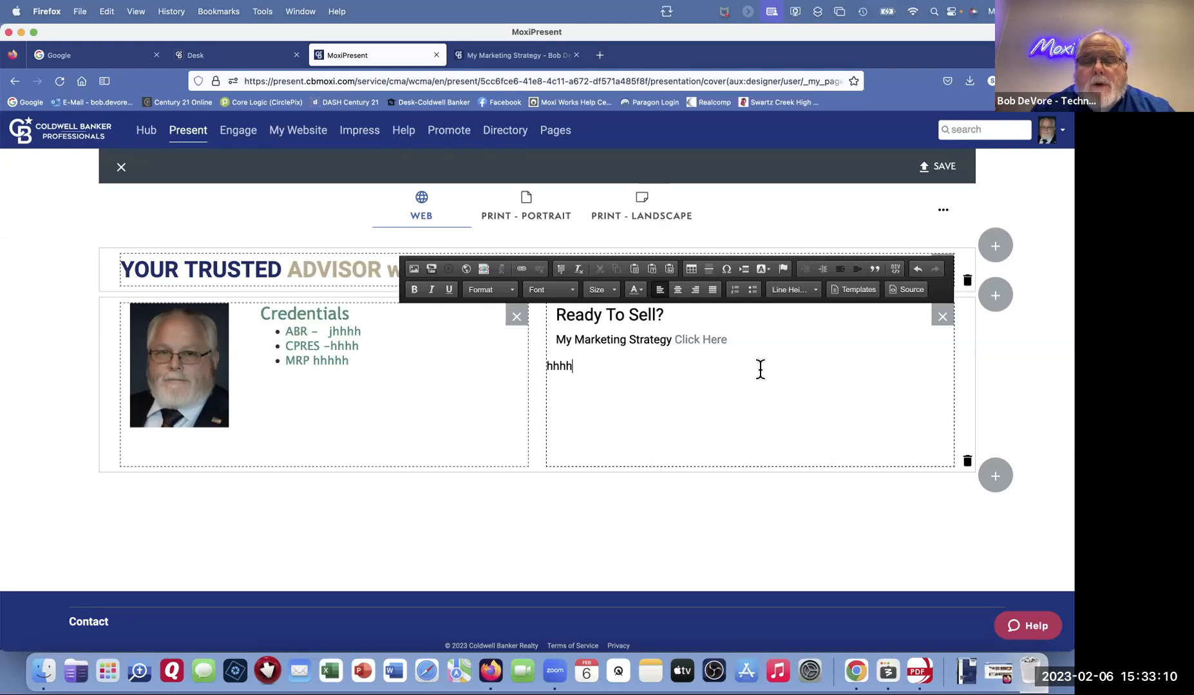
left_click_drag(760, 368, 528, 323)
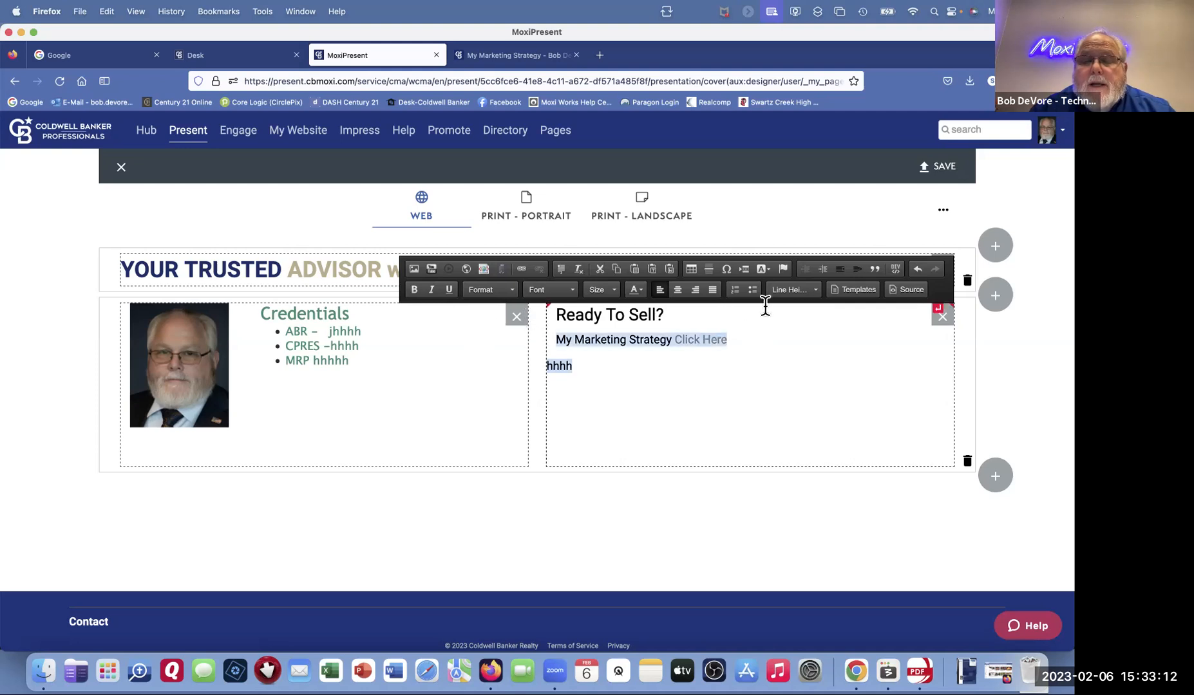
left_click(735, 290)
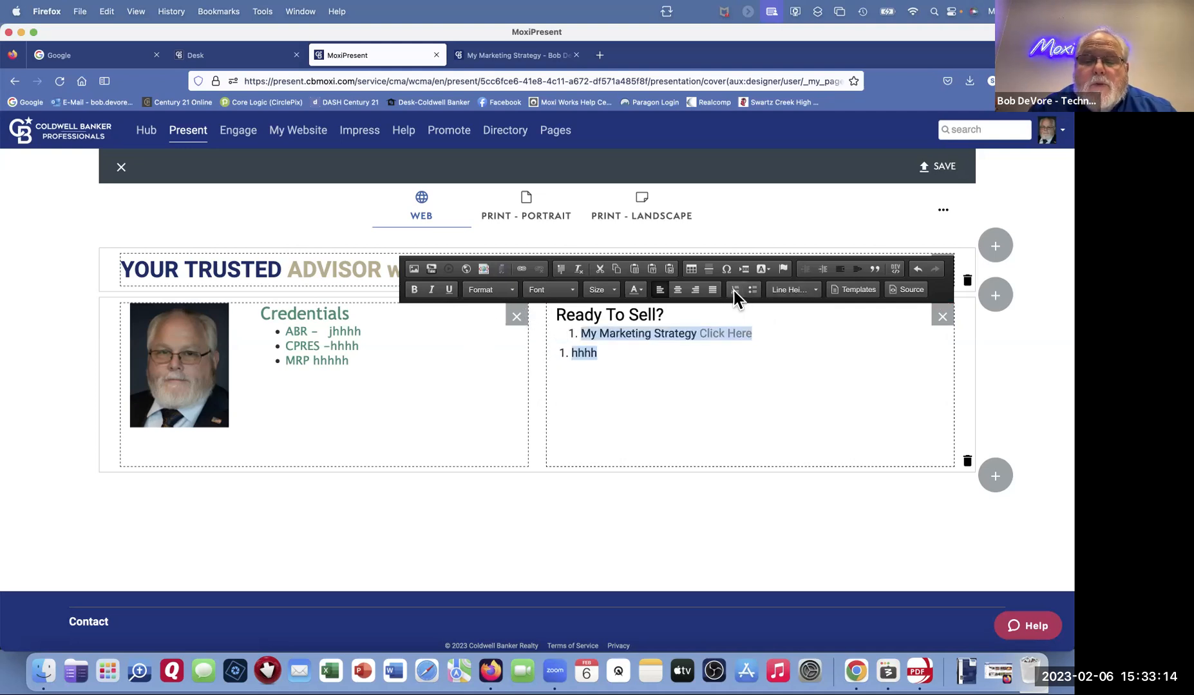
Step: Start a second item after the marketing strategy list entry and delete the separate "hhhh" item
left_click(772, 333)
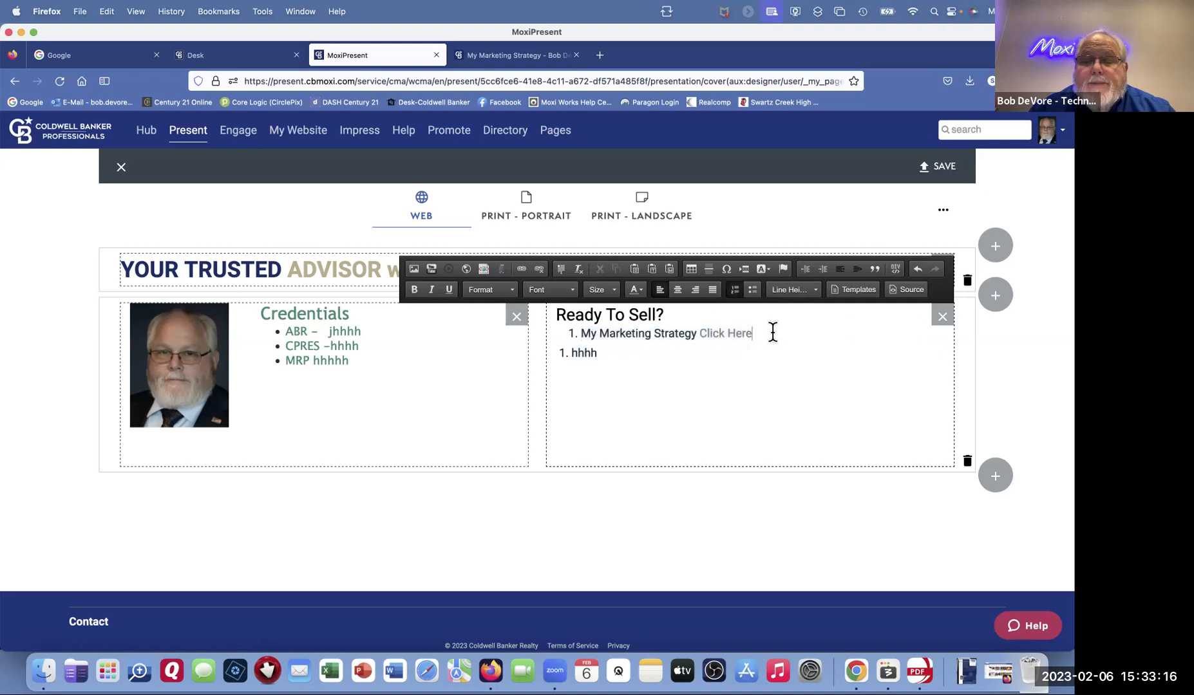
key("Return")
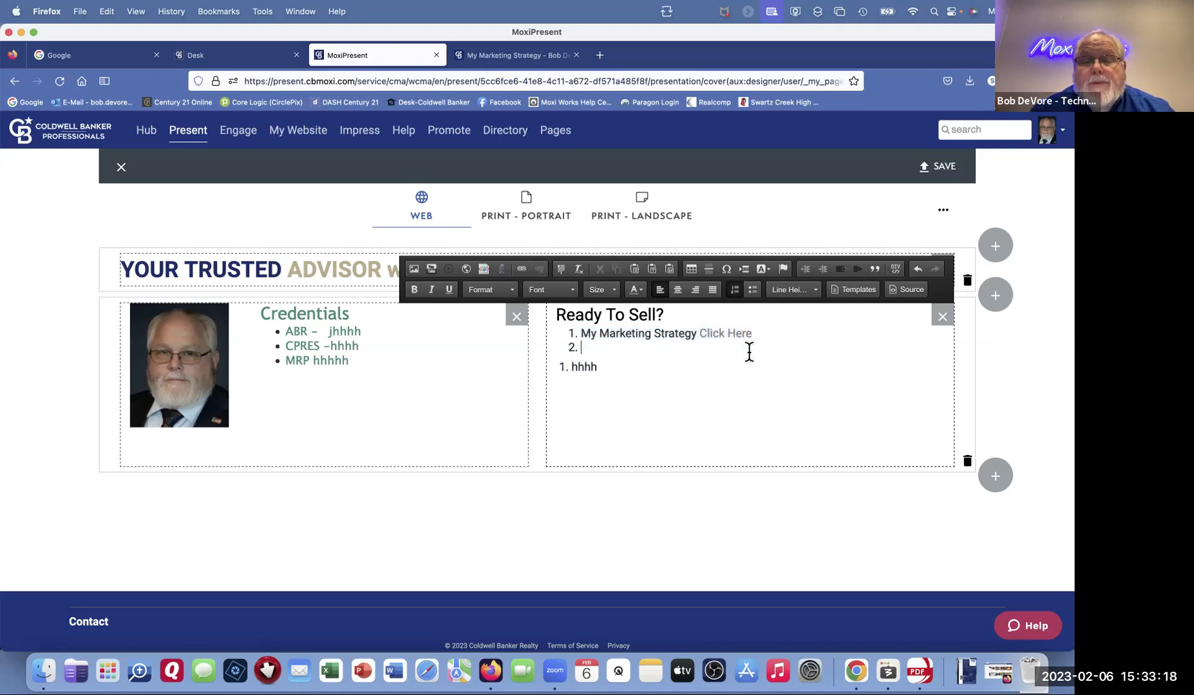
left_click_drag(664, 368, 536, 365)
key("BackSpace")
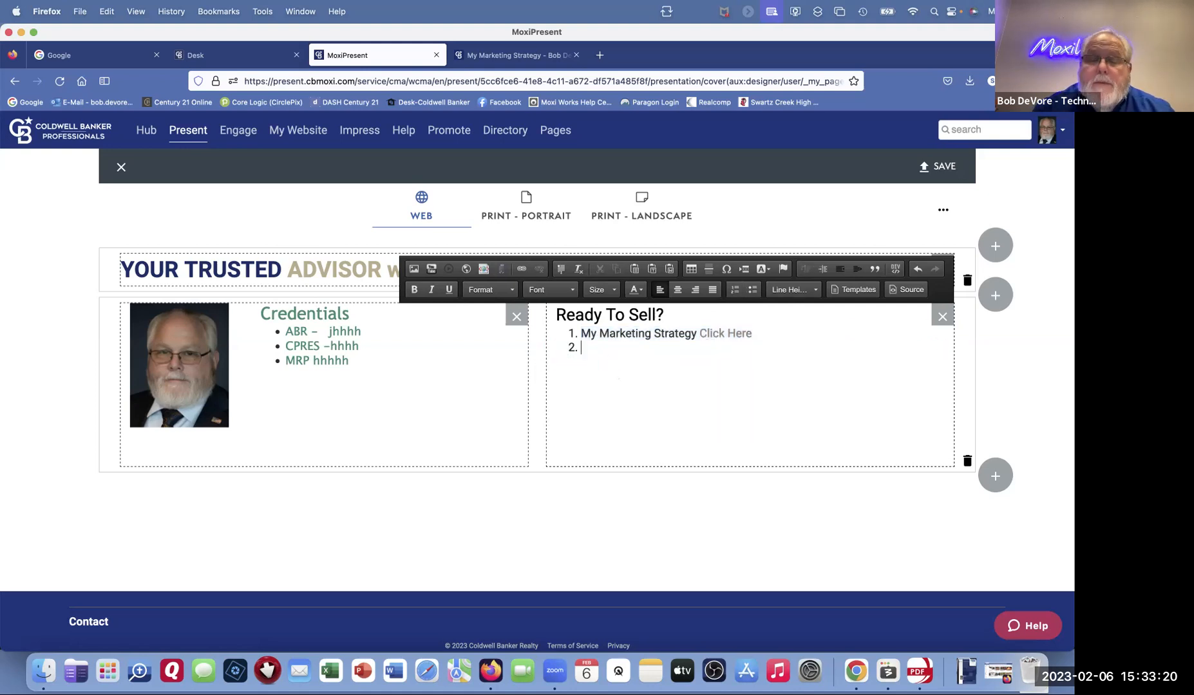
Step: Fill the second list item with the placeholder "rrrrr" and add a third item "rrrrr"
type("rrrr")
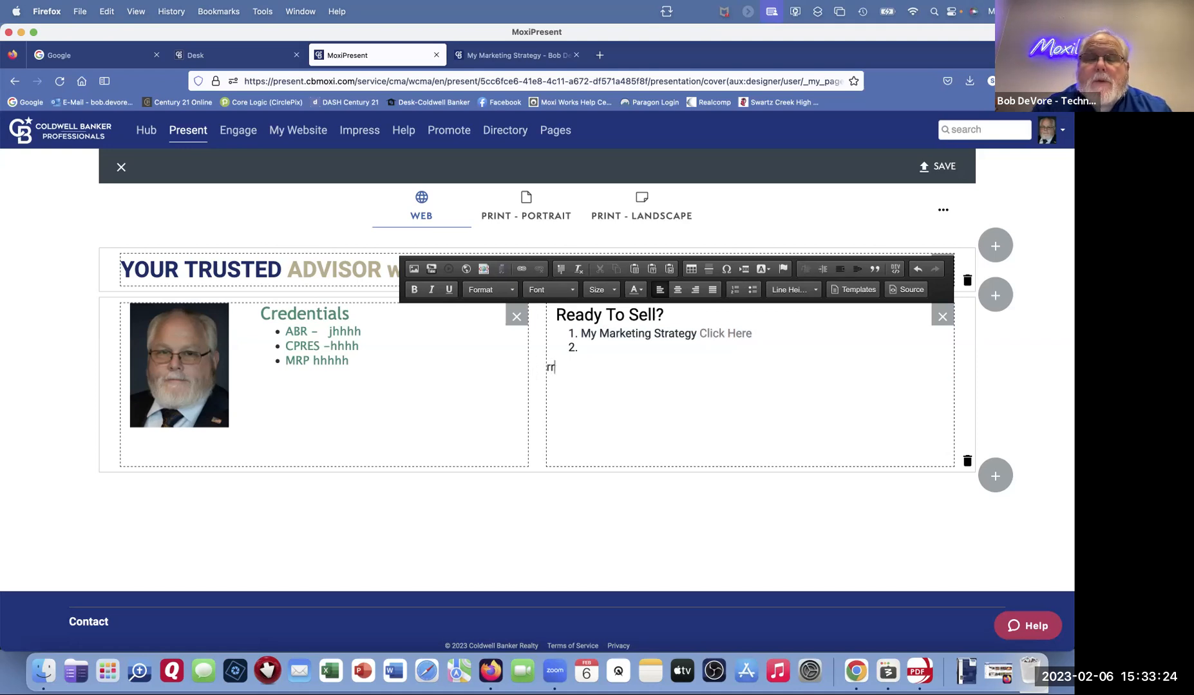
key("BackSpace")
type("rrrrrr")
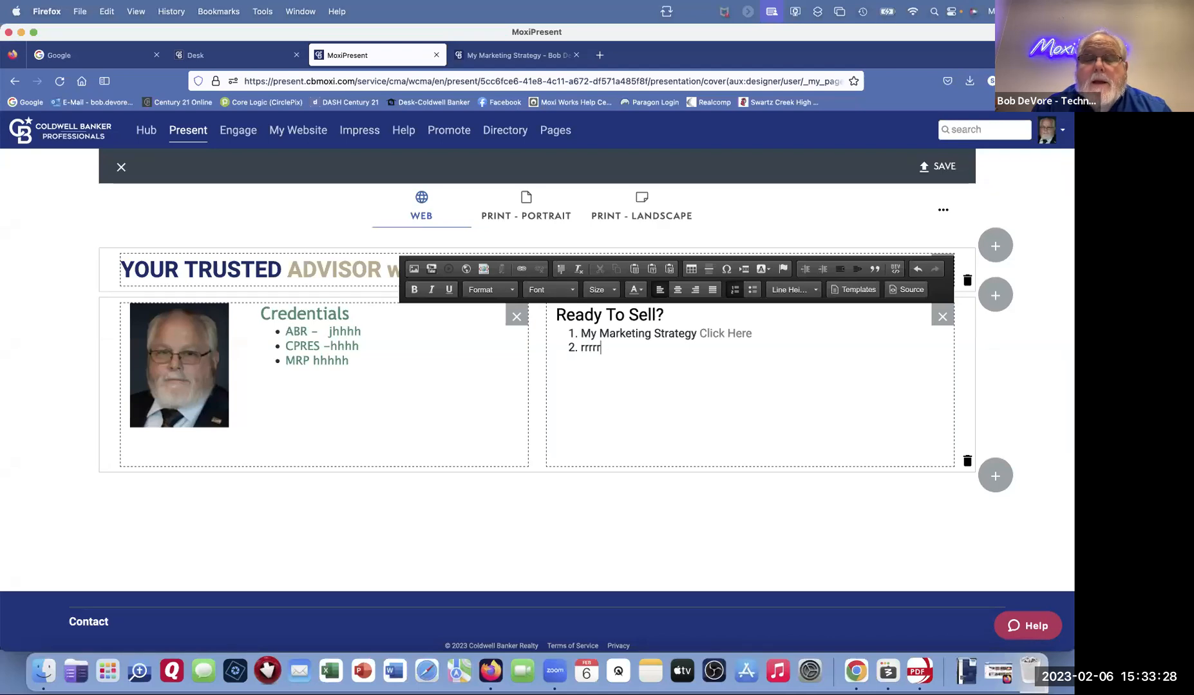
key("Return")
type("rrrrr")
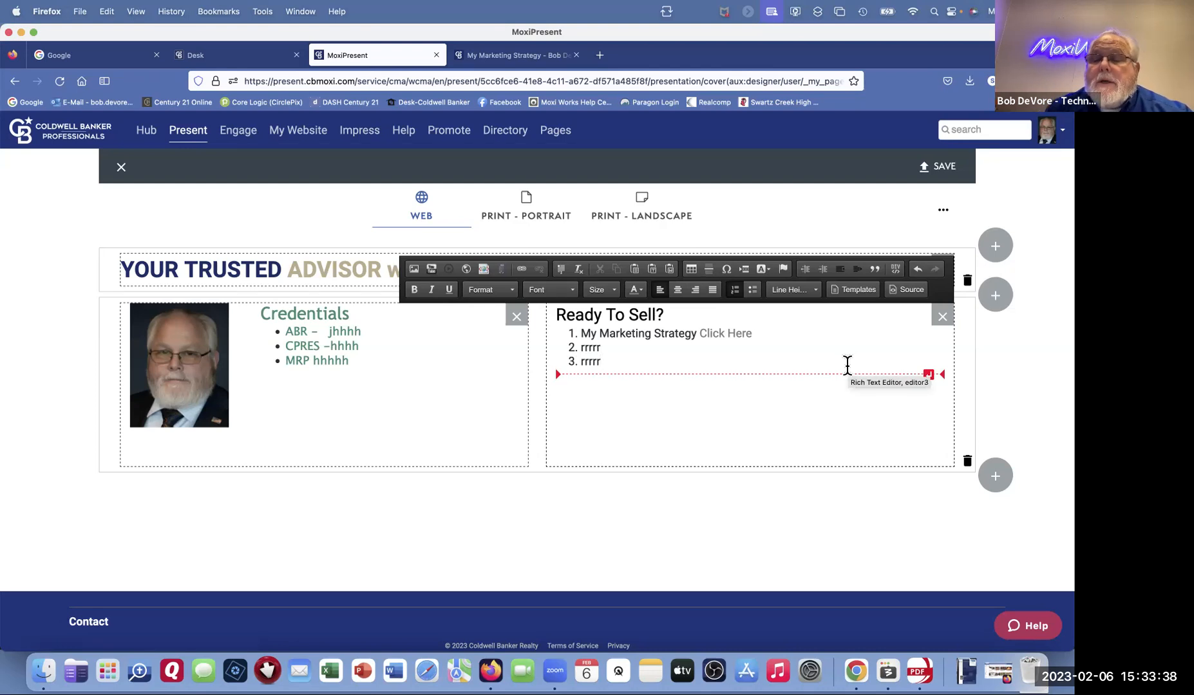
Step: Save the custom page to My Pages under the name "Demop"
left_click(945, 169)
left_click(379, 281)
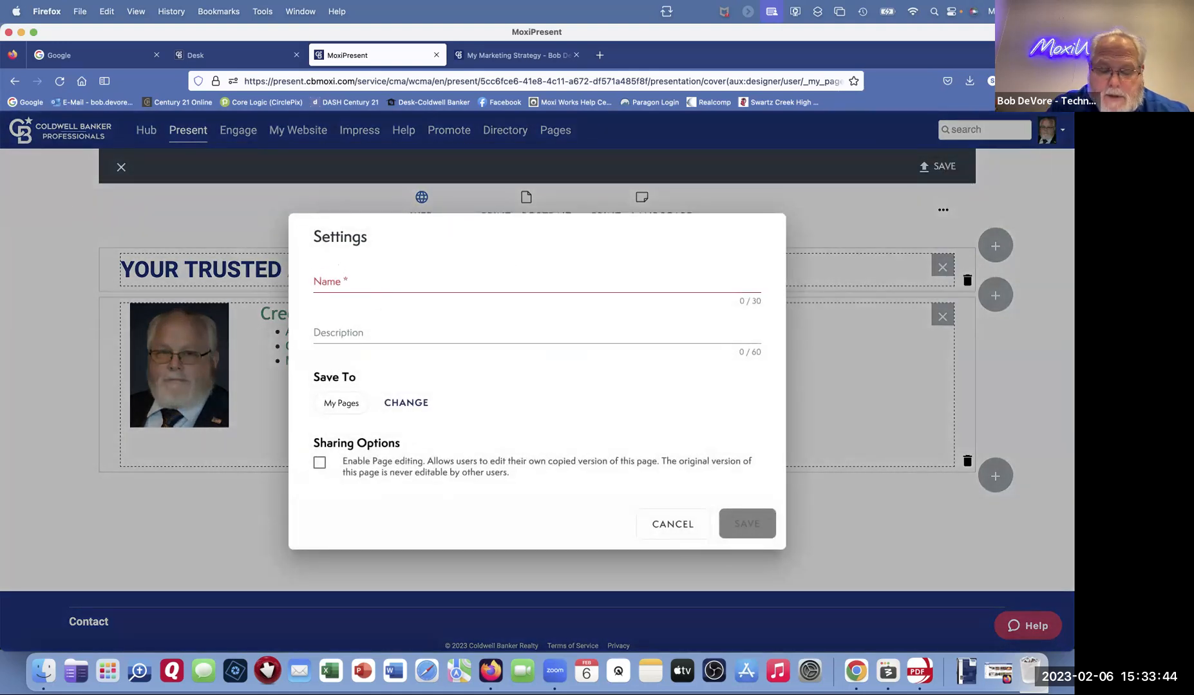
type("De")
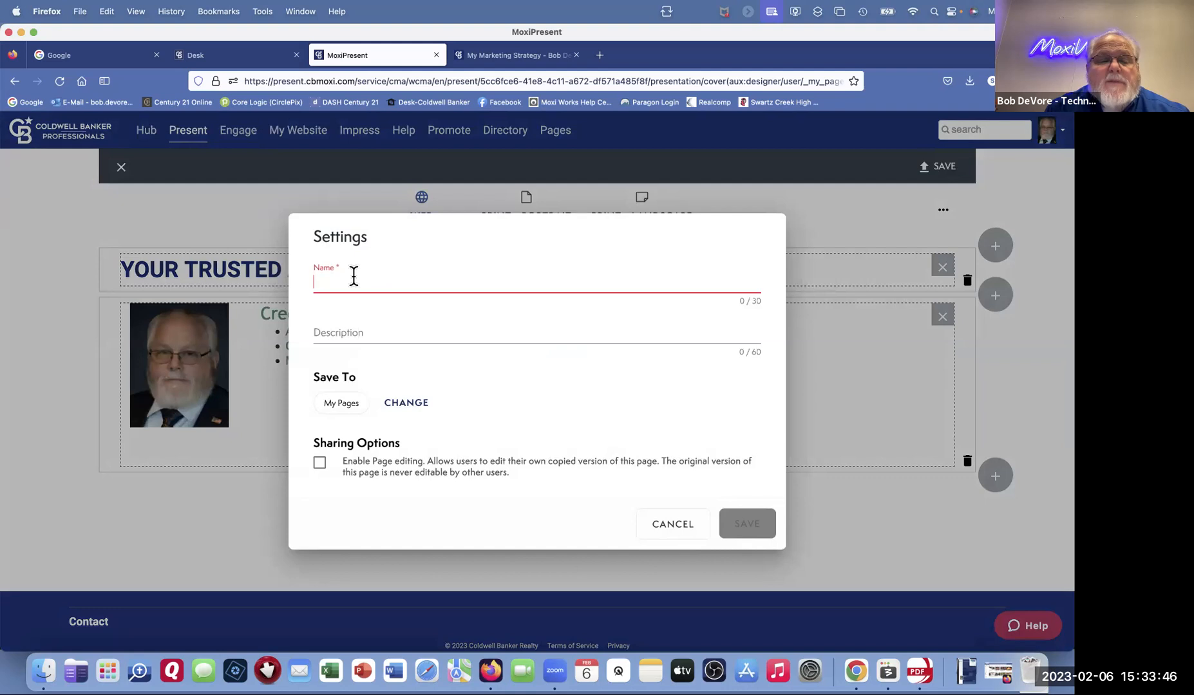
type("mop")
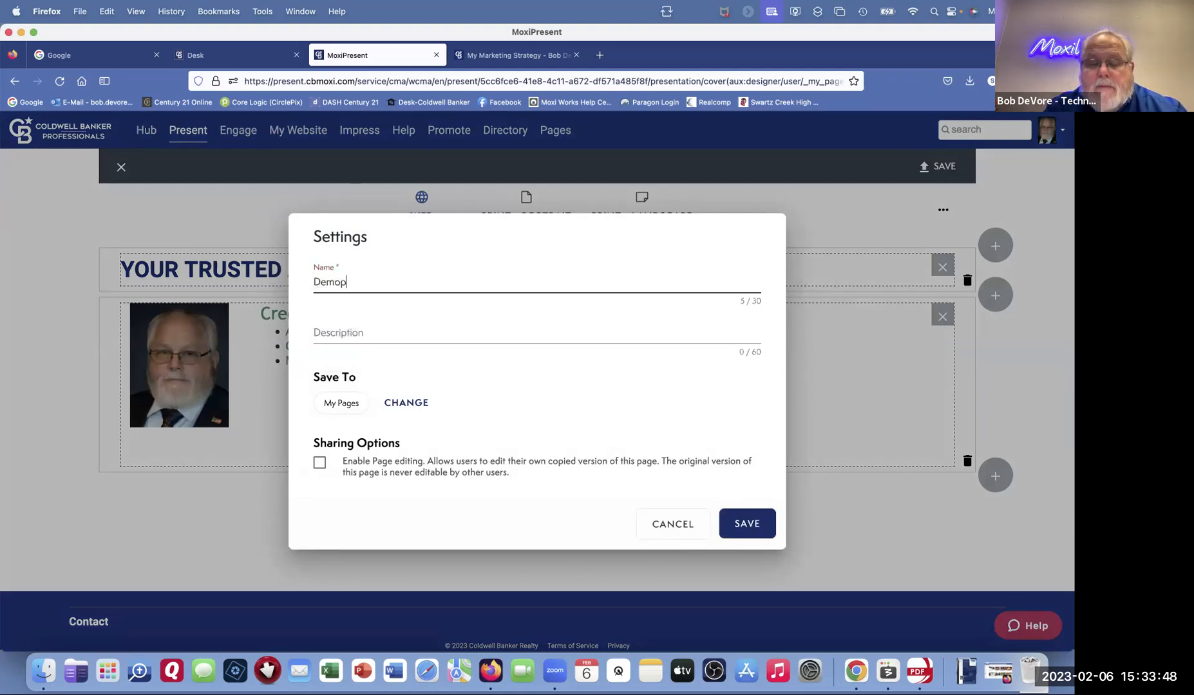
left_click(750, 523)
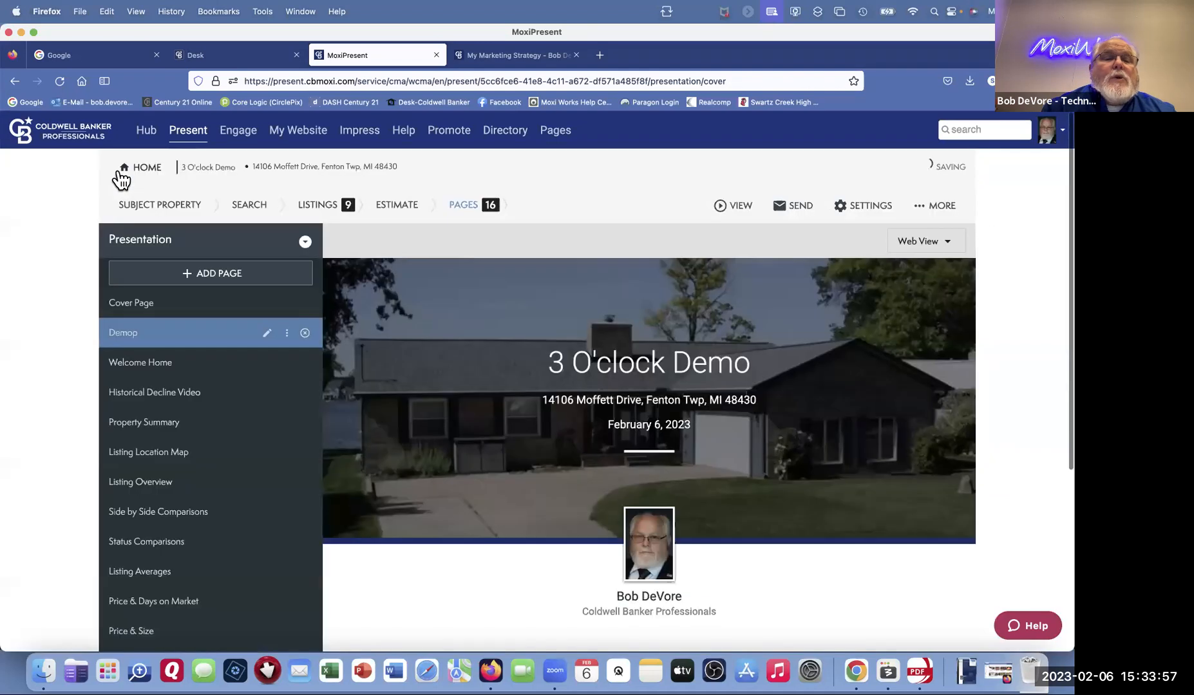
left_click(121, 167)
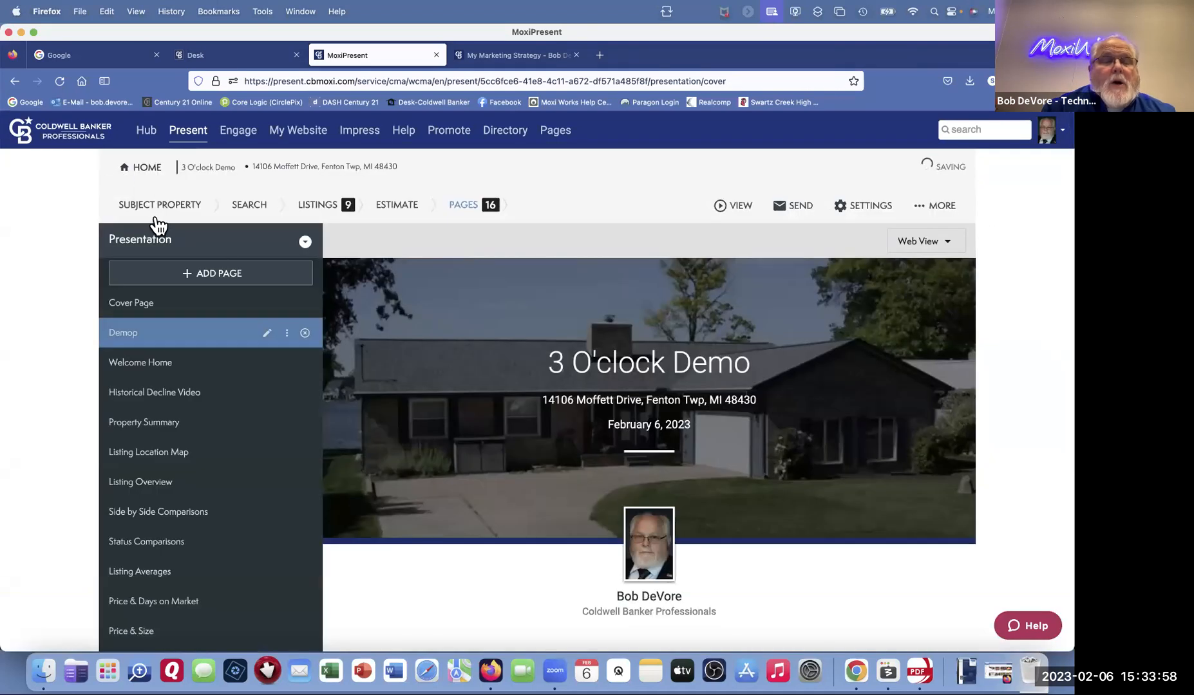
Step: Build another new custom page using the web view layout with a full-width row above two columns
left_click(215, 273)
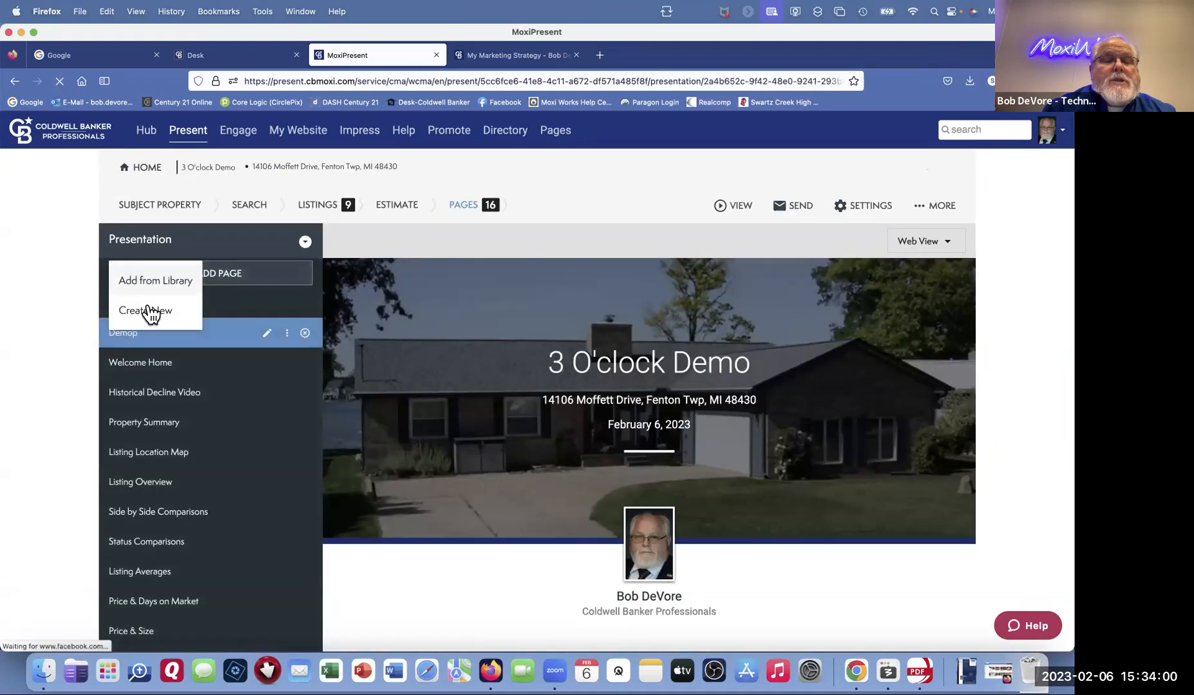
left_click(150, 311)
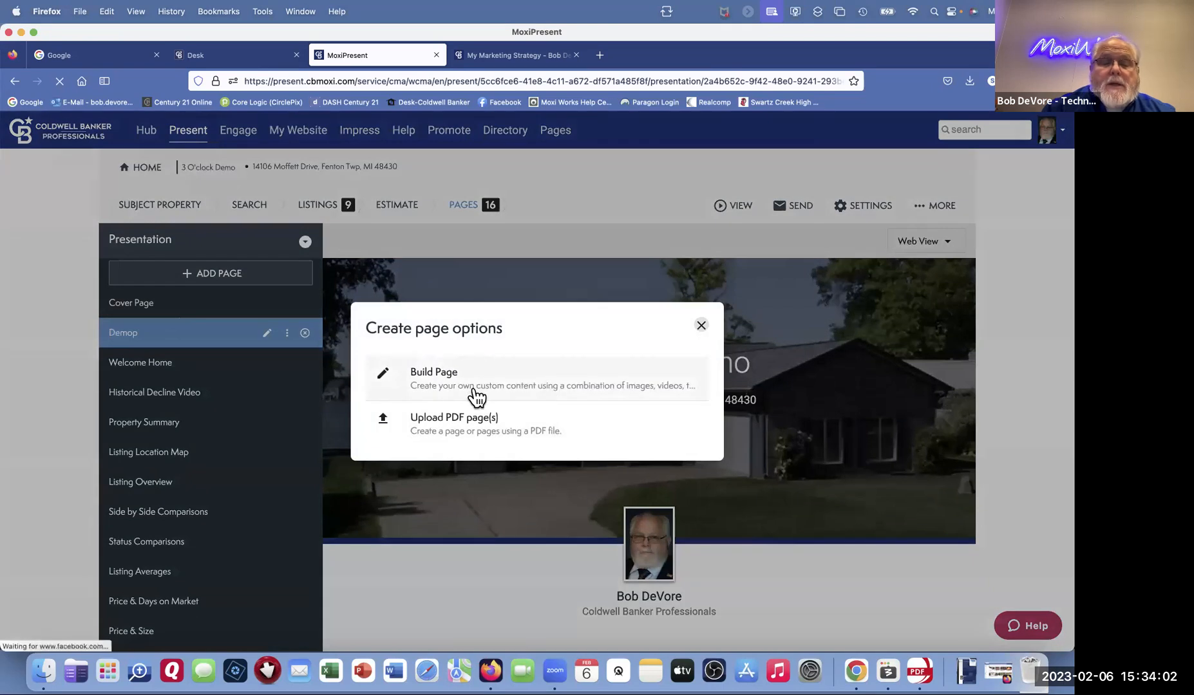
left_click(445, 380)
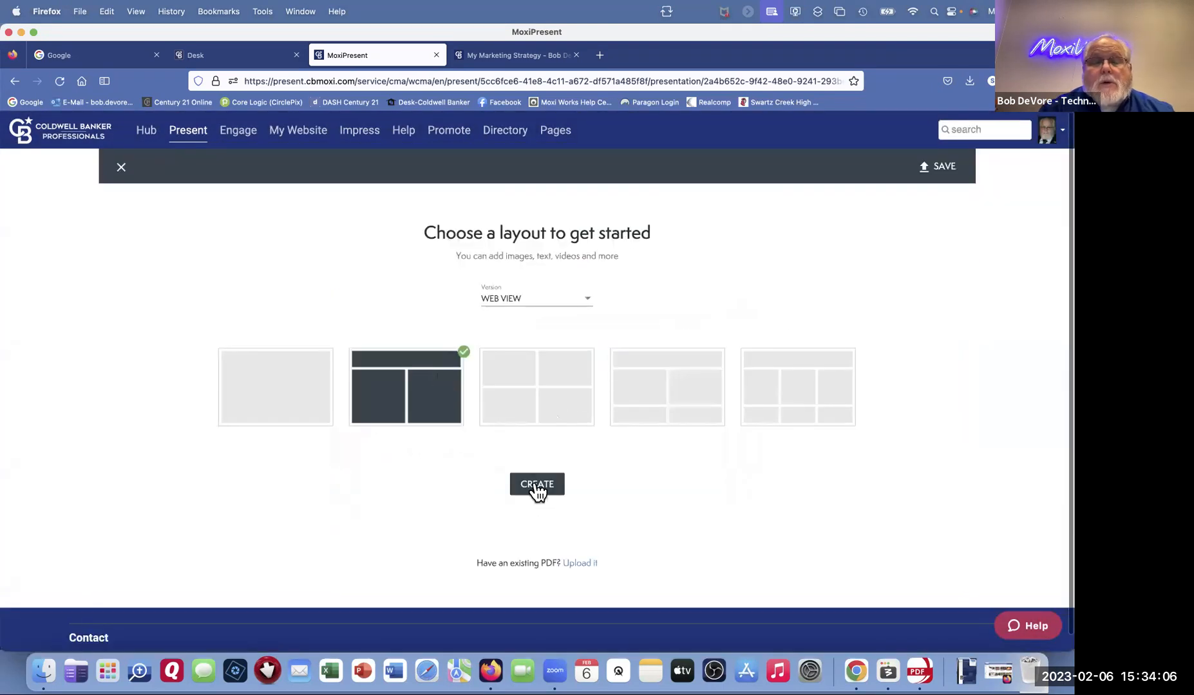
left_click(537, 487)
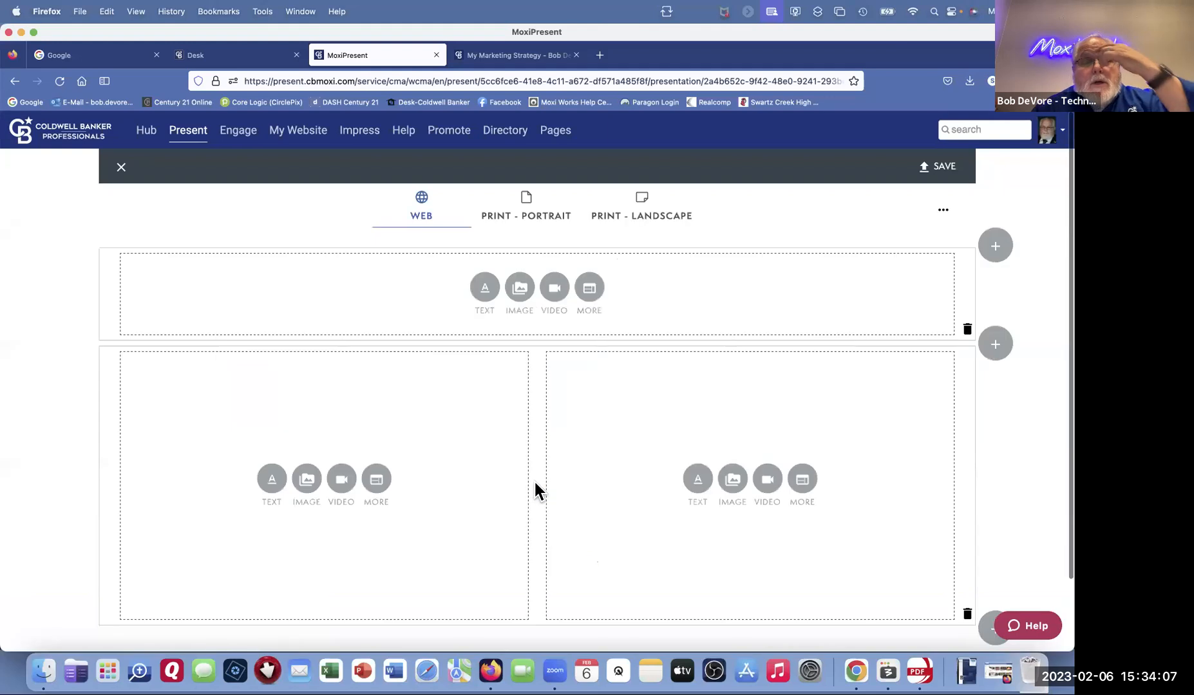
Step: Add a text block to the full-width row reading "Fenton, Michigan Resturants and Things to Do!"
left_click(488, 288)
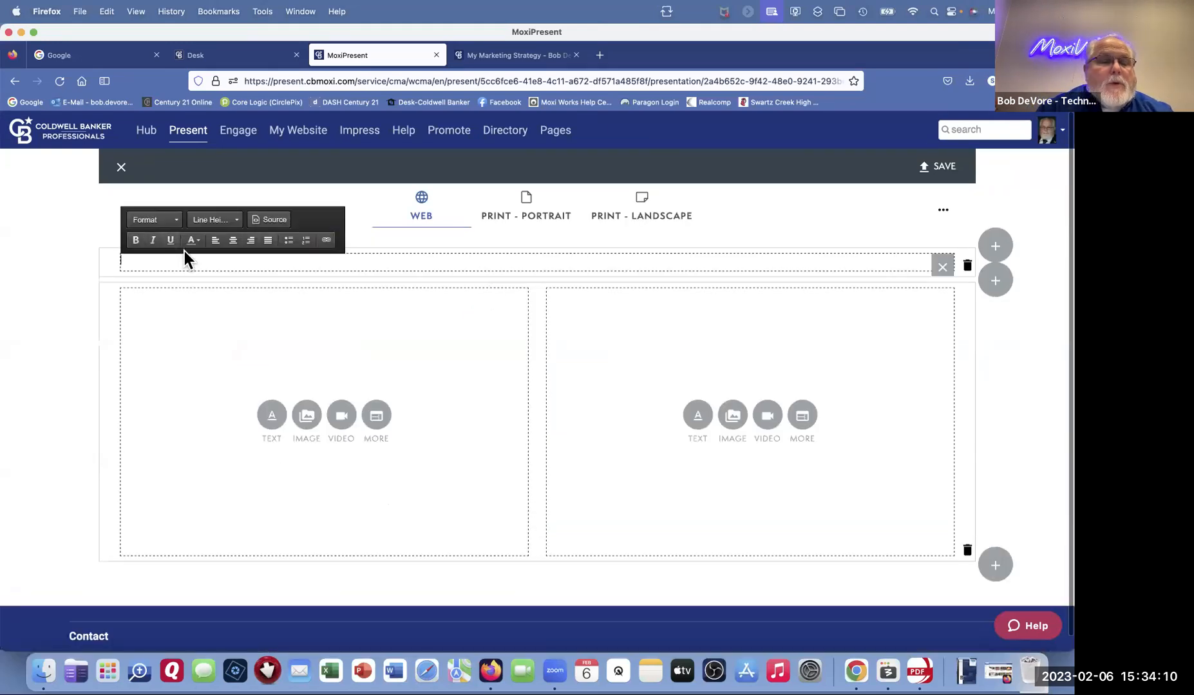
left_click(483, 261)
type("Fenton, Mich")
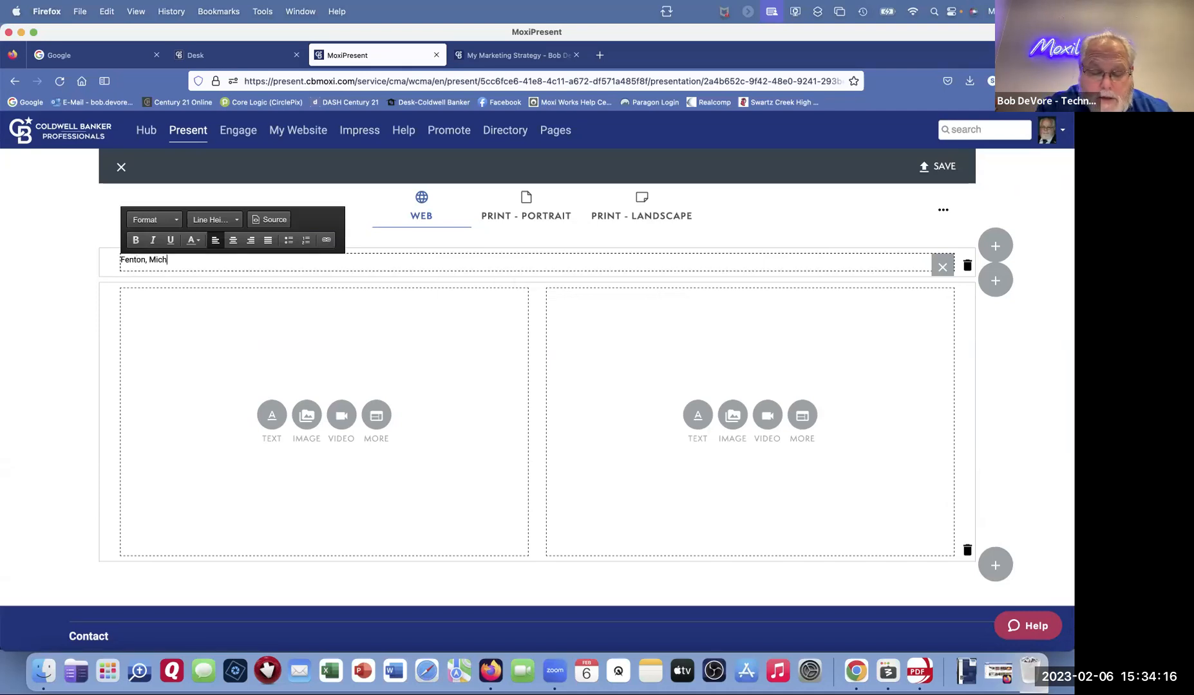
type("igan Restu")
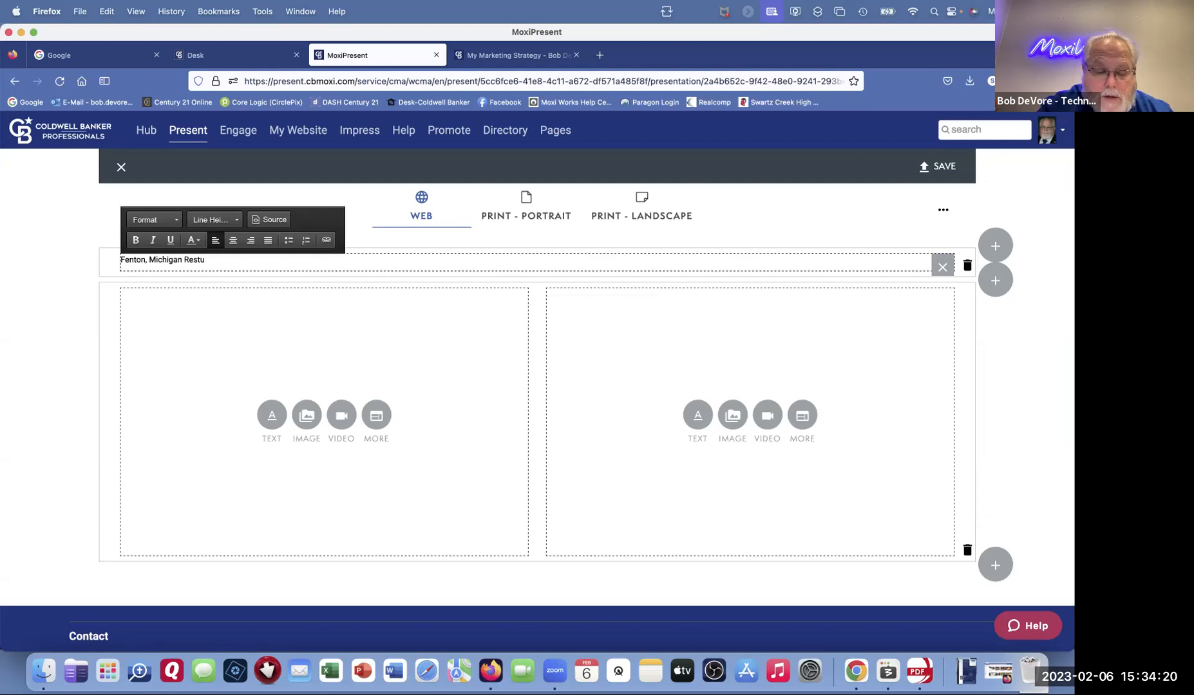
type("rant")
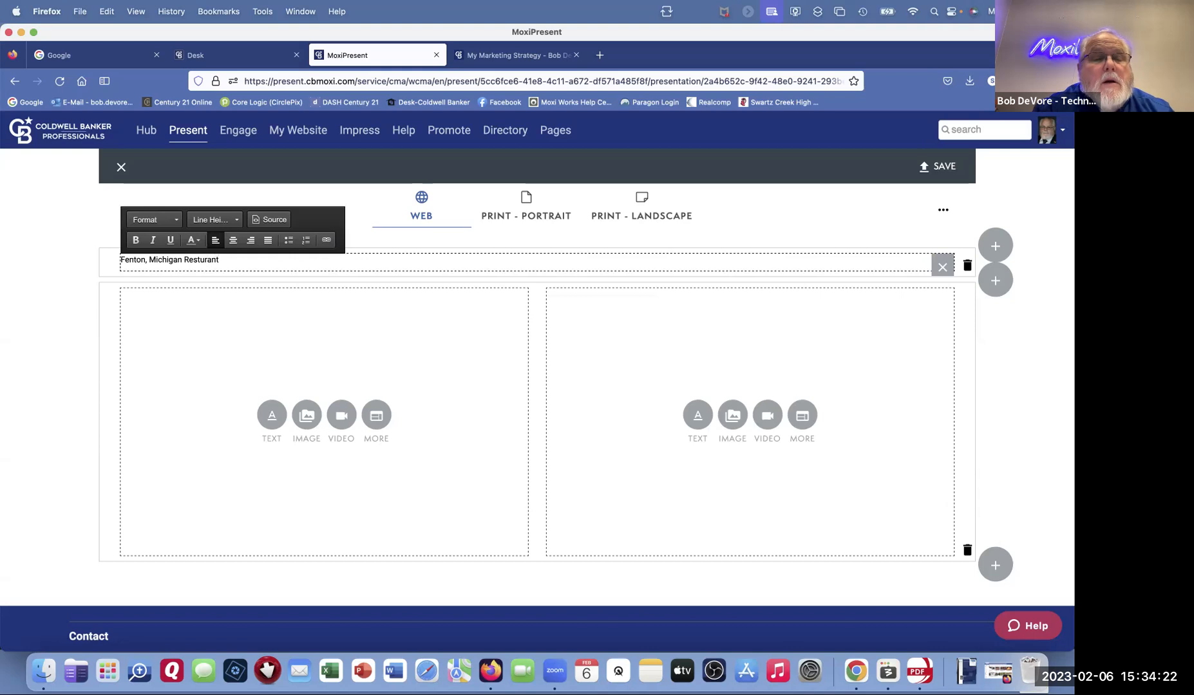
type("s and Things to Do")
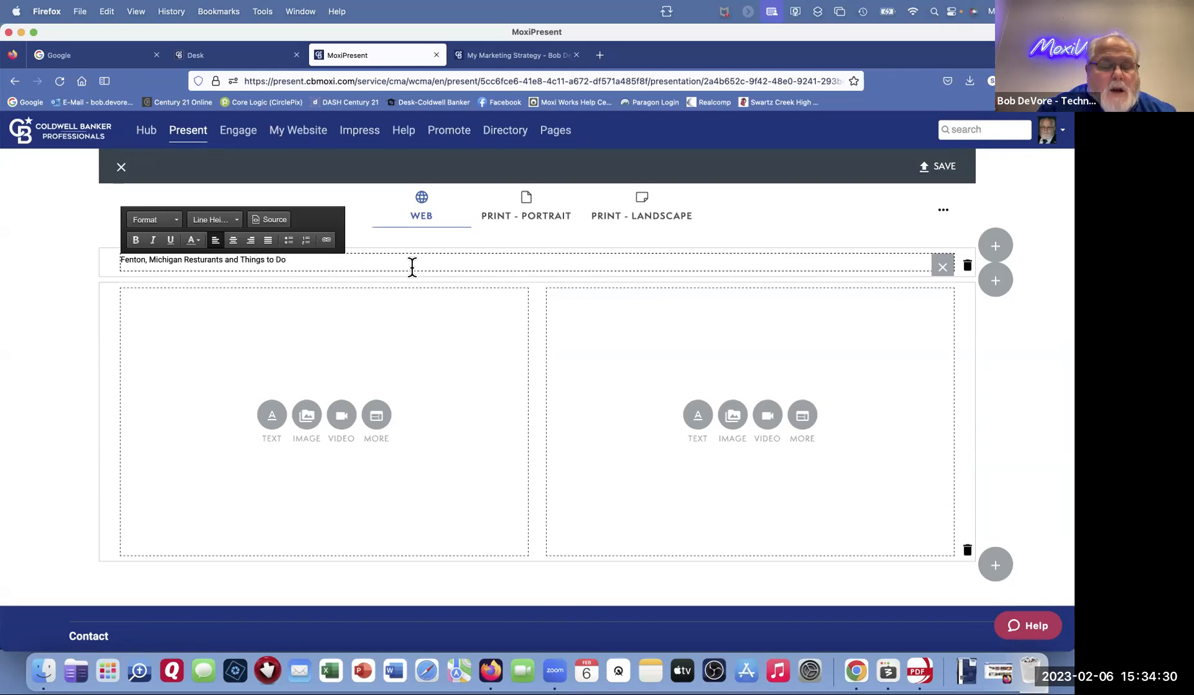
type("!")
Step: Centre the Fenton title, make it bold and orange, and apply a large heading format
left_click_drag(375, 259, 126, 253)
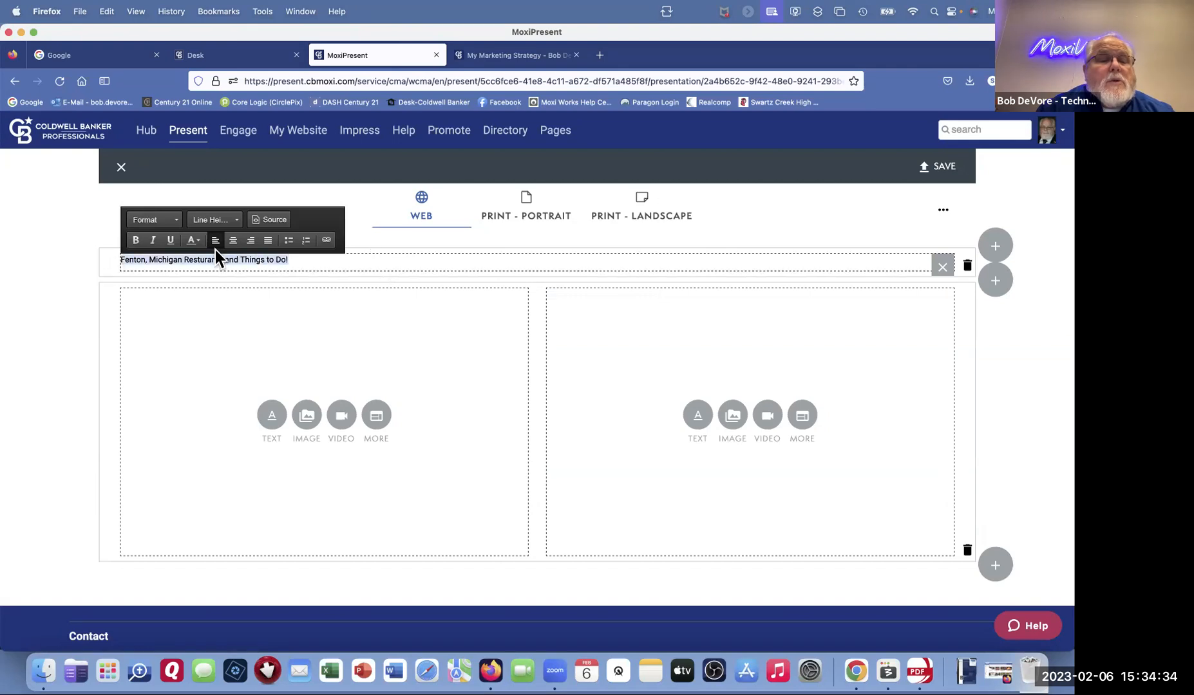
left_click(232, 240)
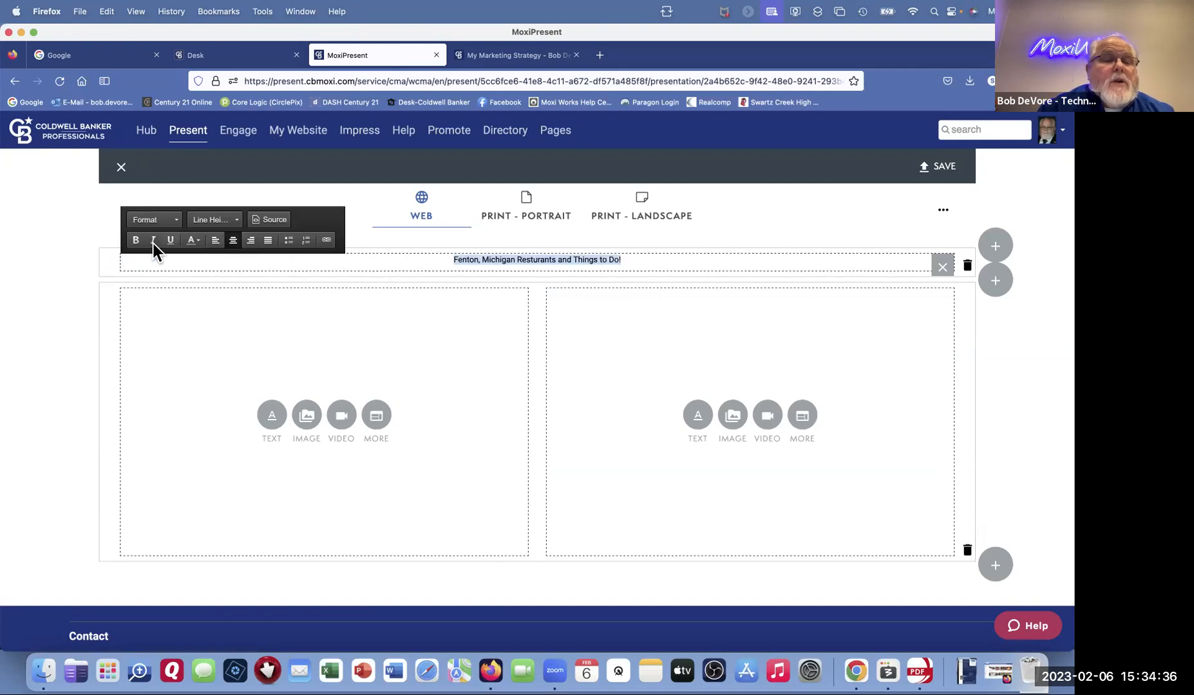
left_click(136, 241)
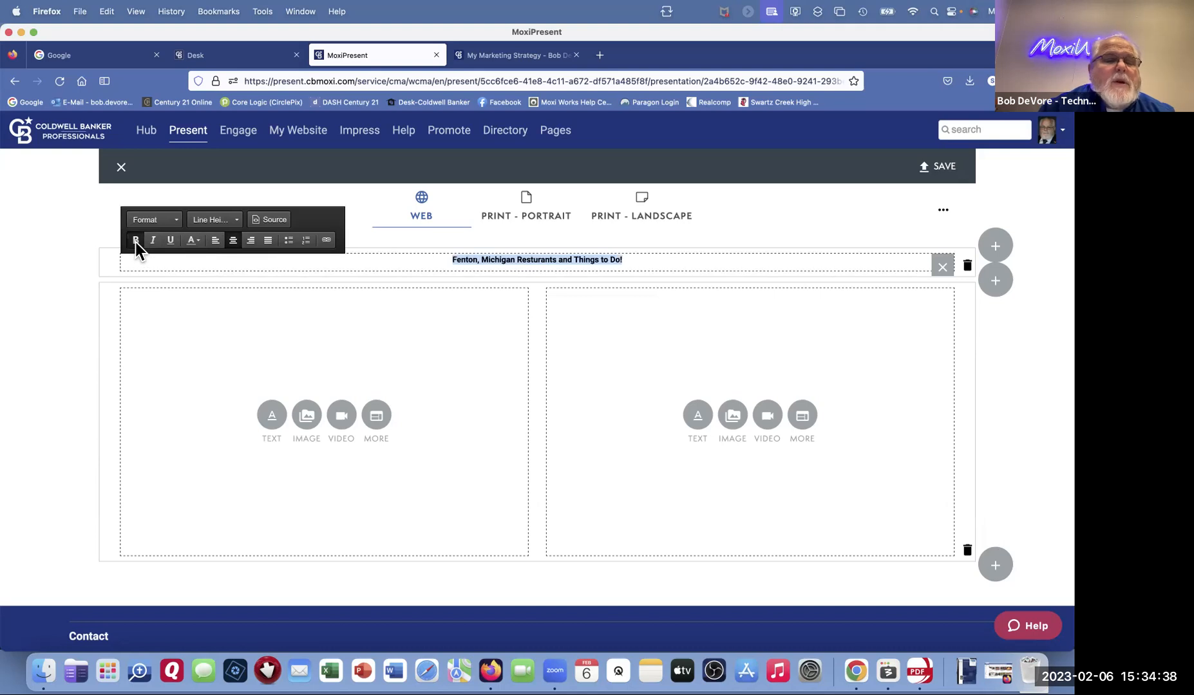
left_click(197, 241)
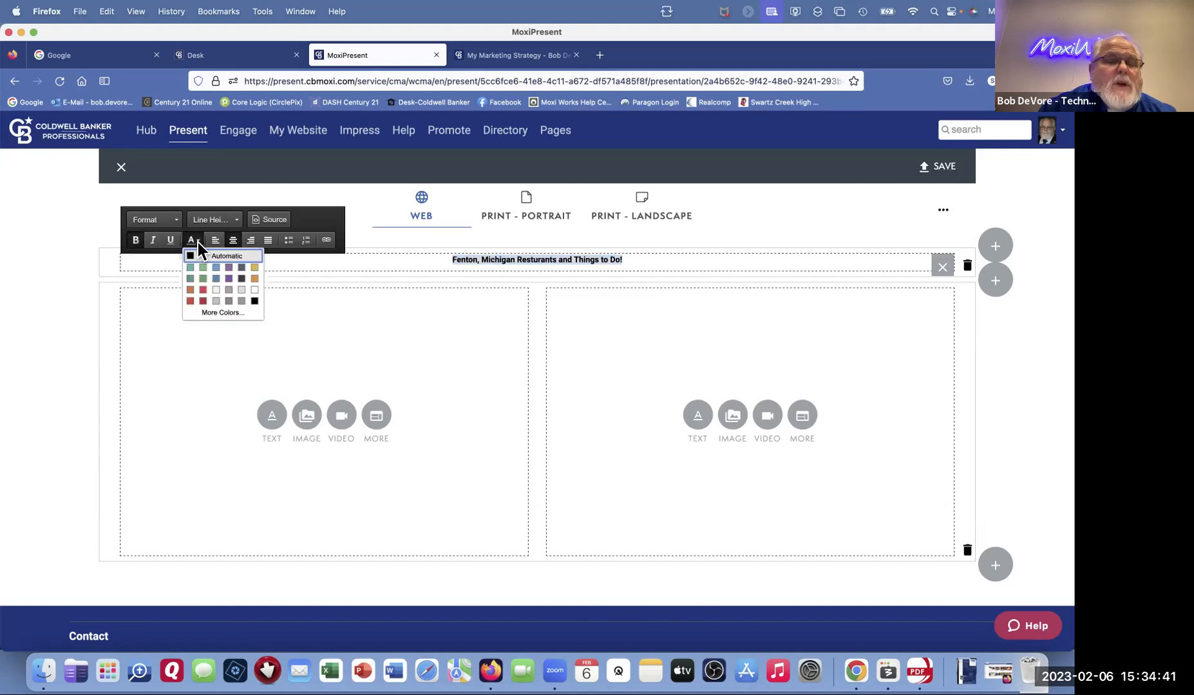
left_click(191, 289)
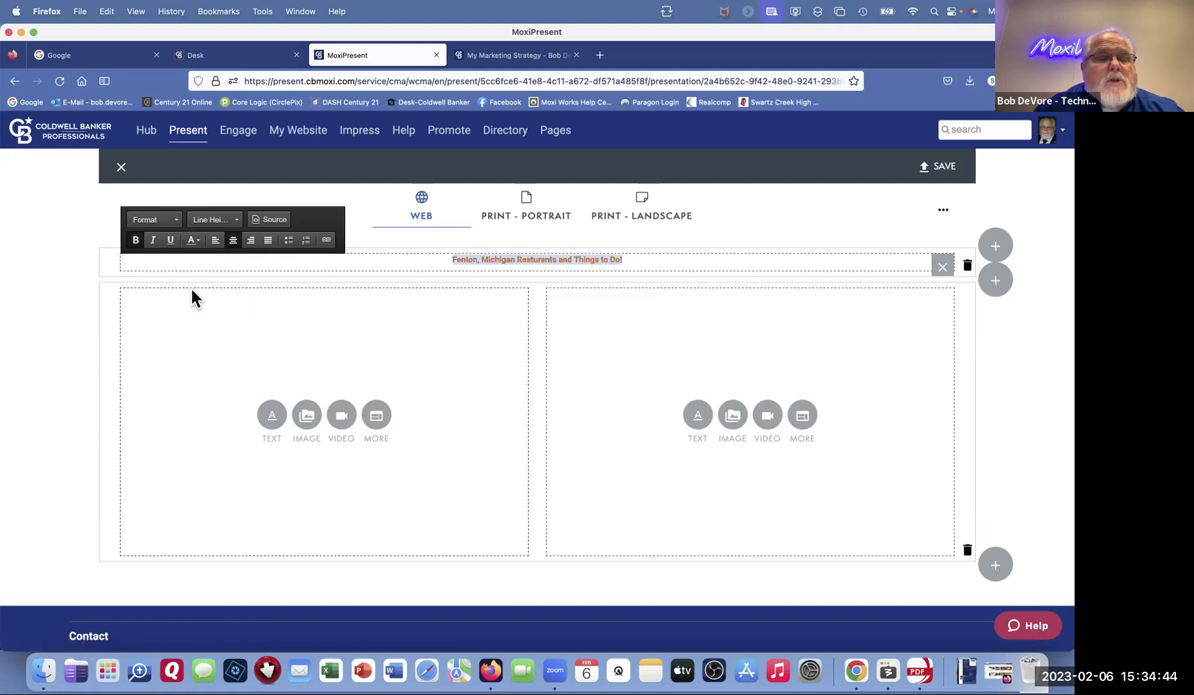
left_click(175, 222)
left_click(157, 295)
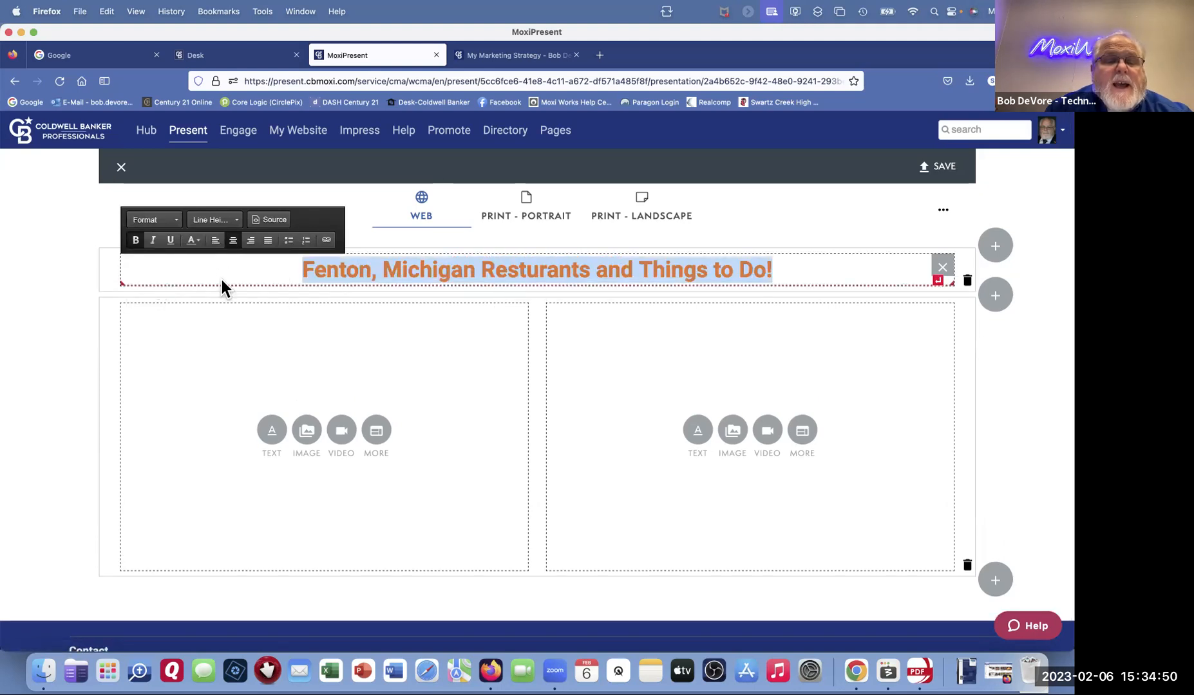
left_click(348, 337)
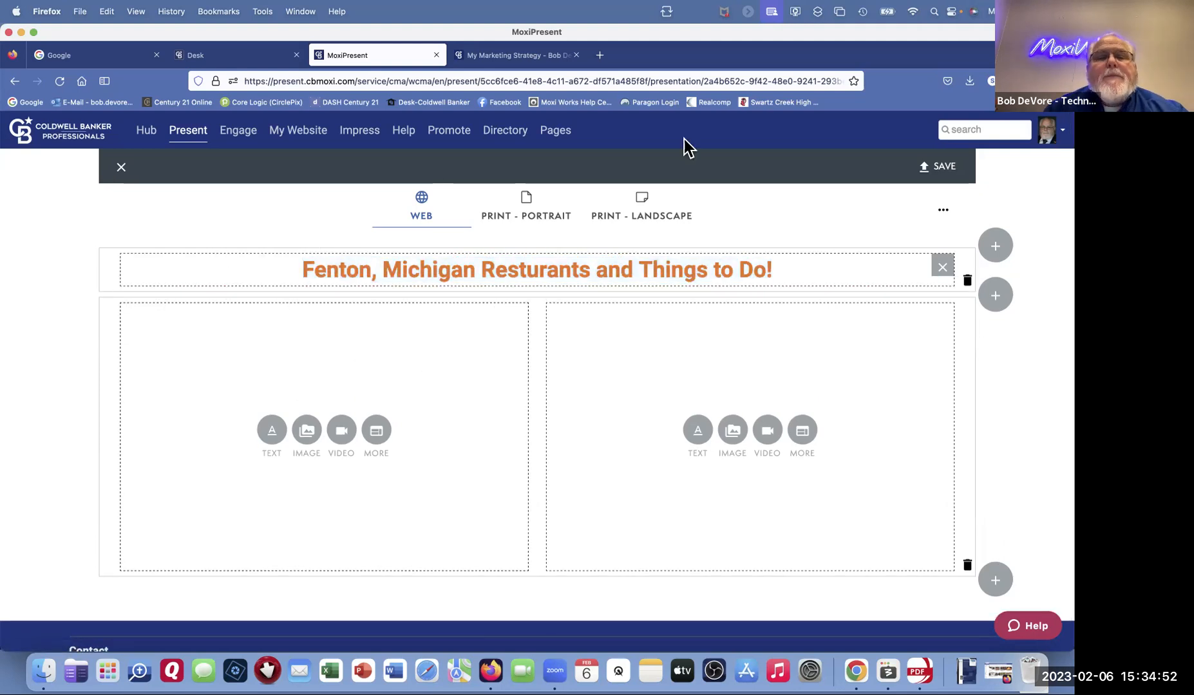
Step: Close the marketing strategy web page and search Google for "fenton mi" in a new browser tab
left_click(577, 56)
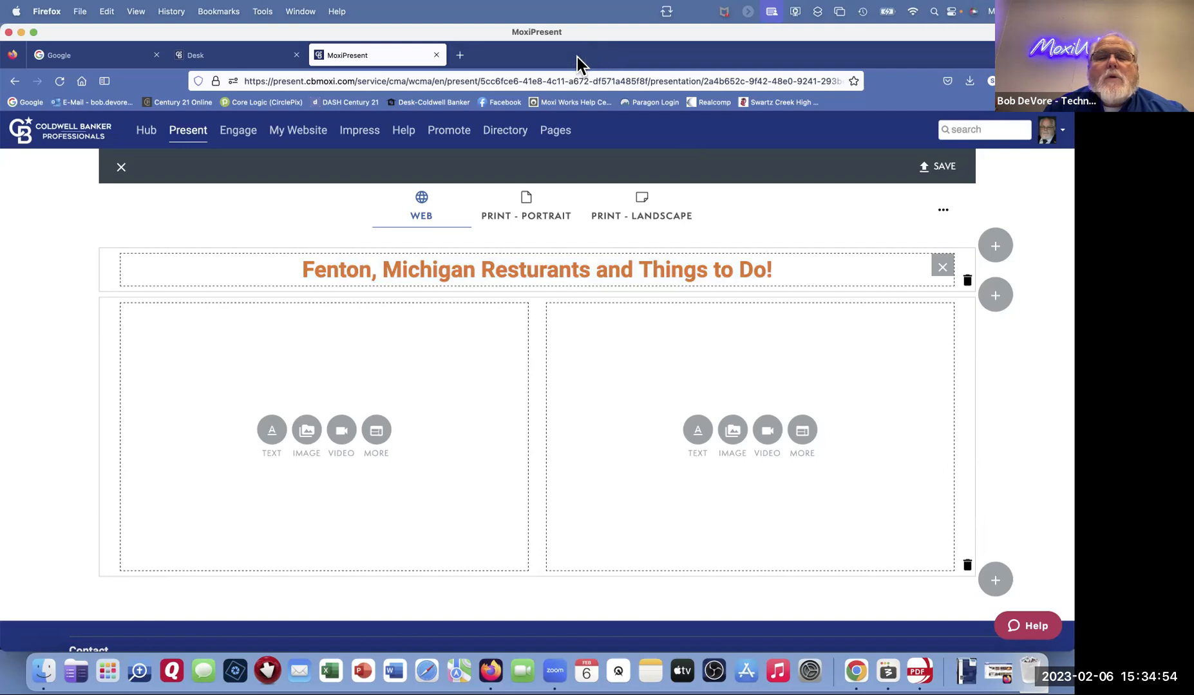
left_click(460, 55)
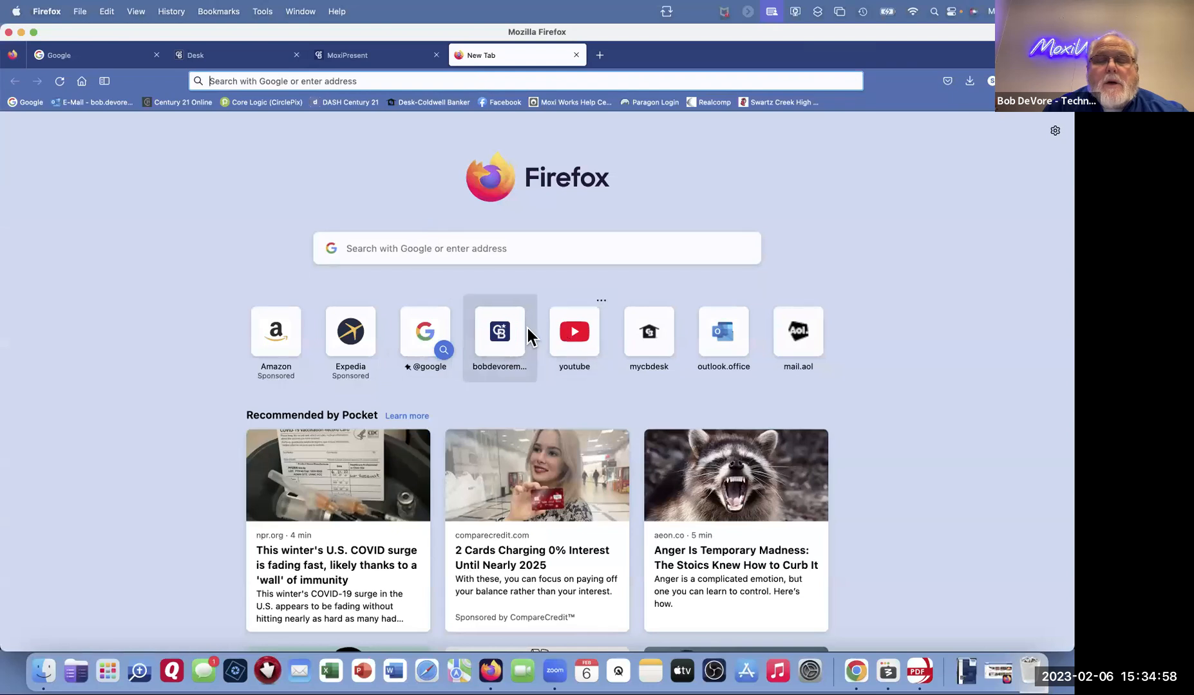
left_click(82, 81)
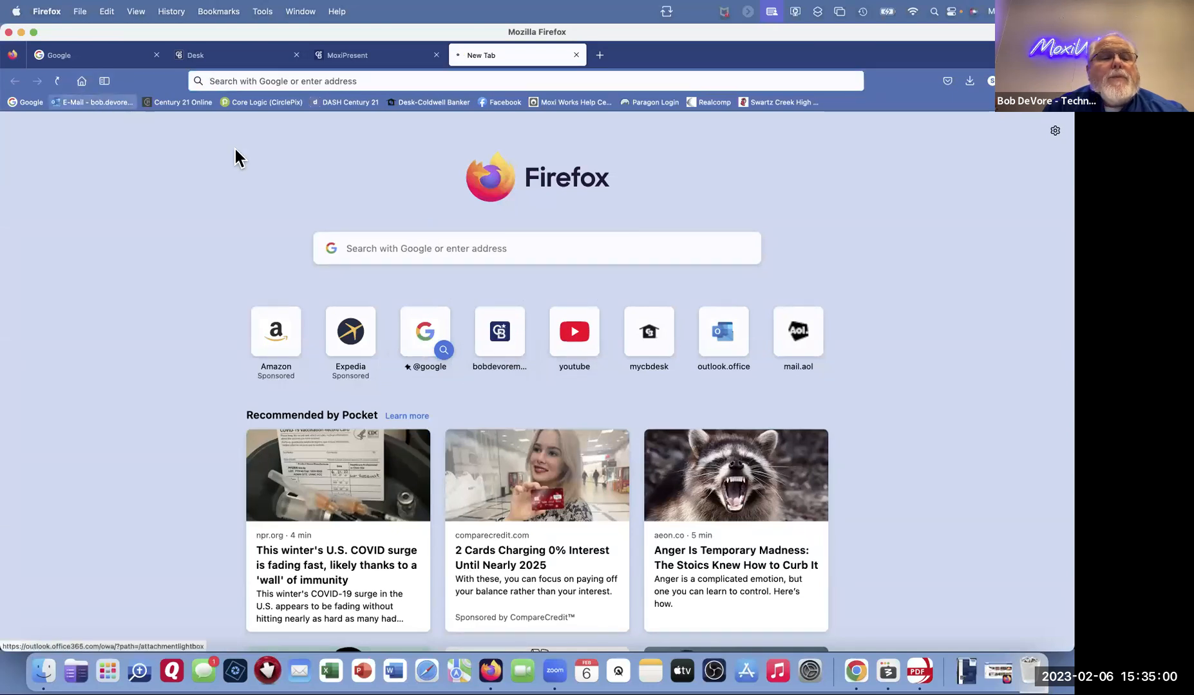
left_click(491, 359)
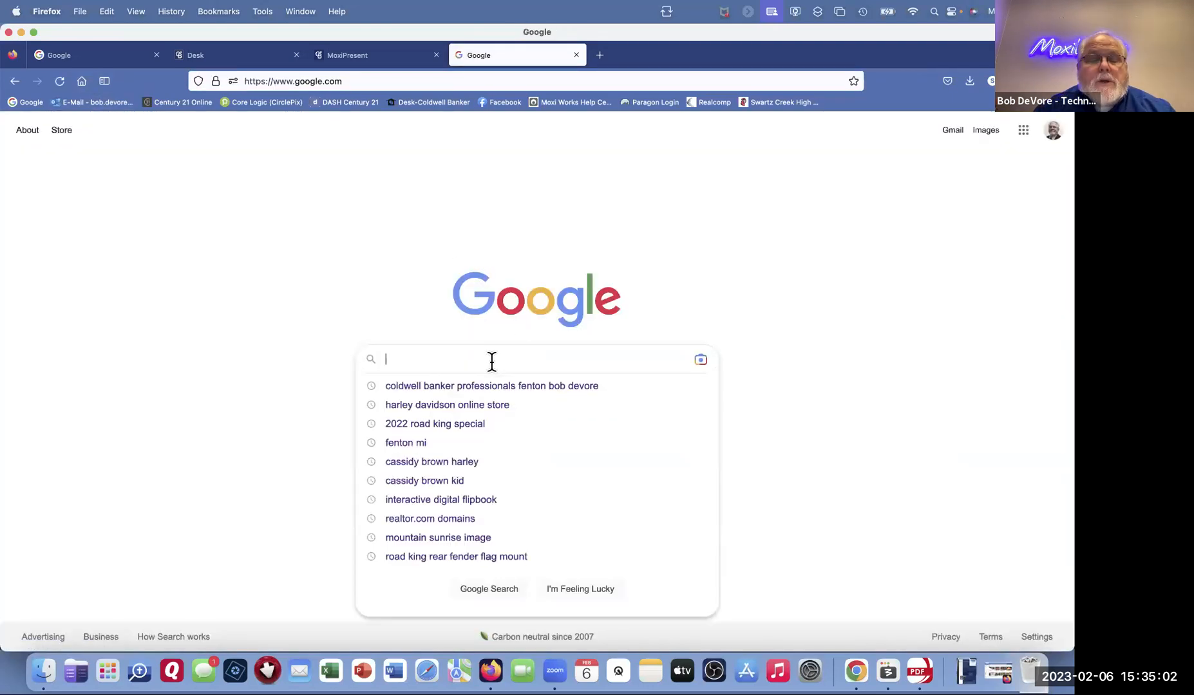
left_click(400, 443)
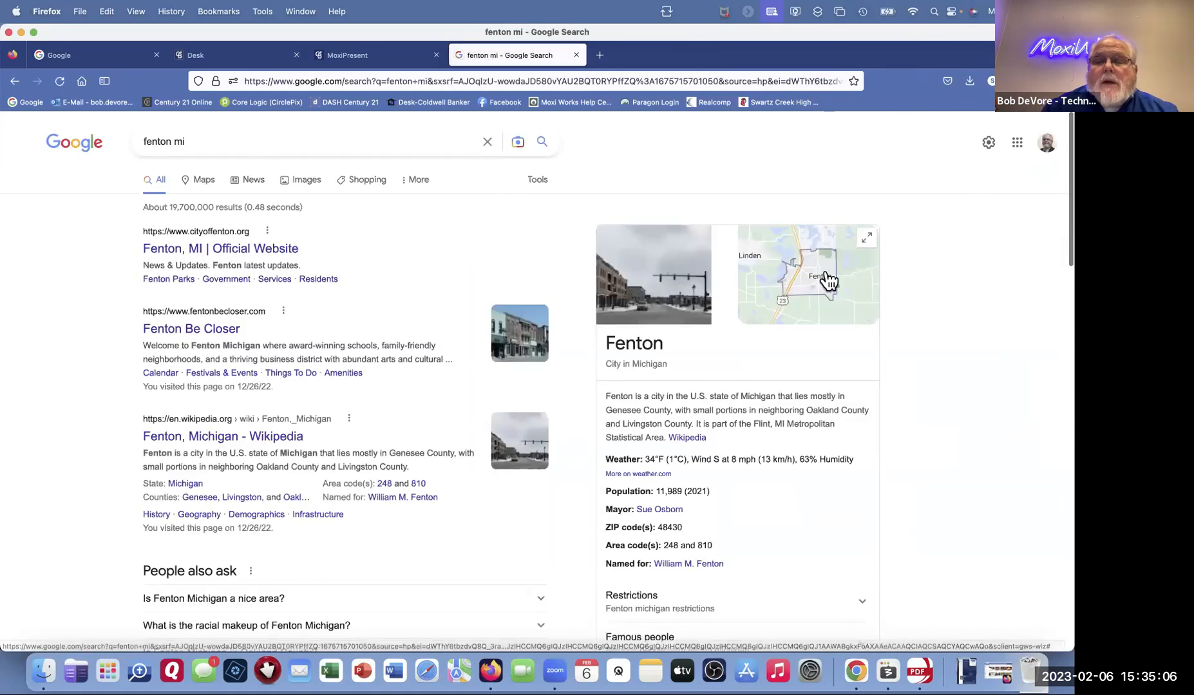
Step: Open the Fenton map, show its restaurants, and copy the medium-size map's embed HTML
left_click(828, 281)
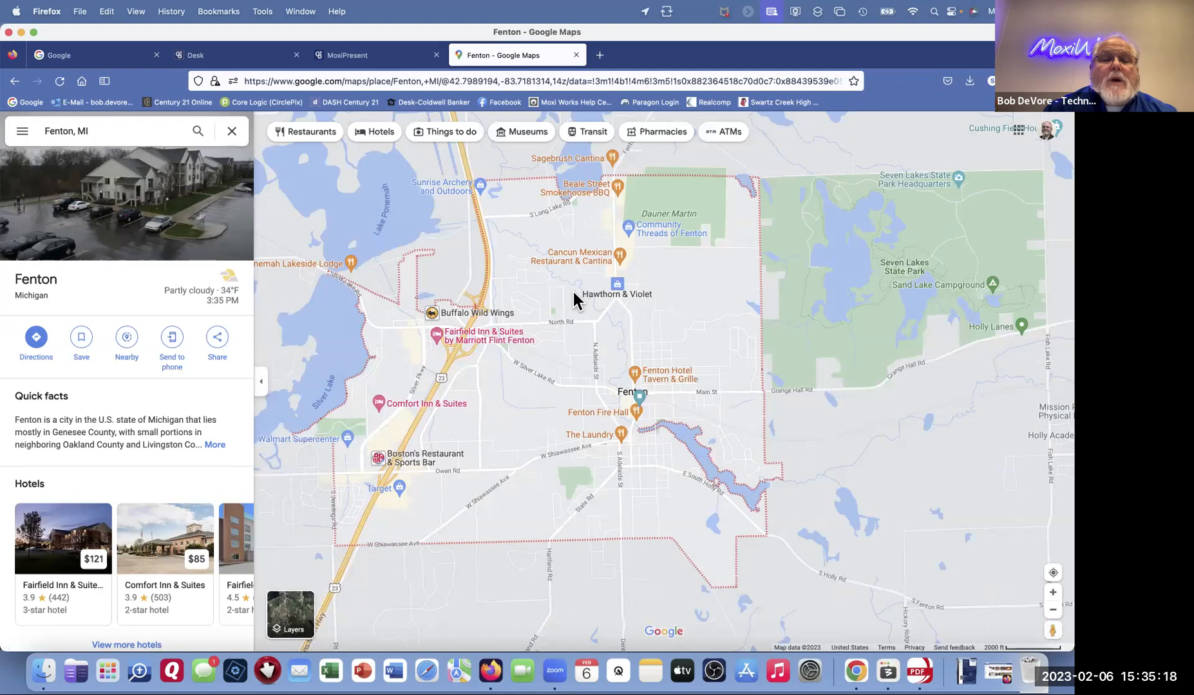
left_click(309, 137)
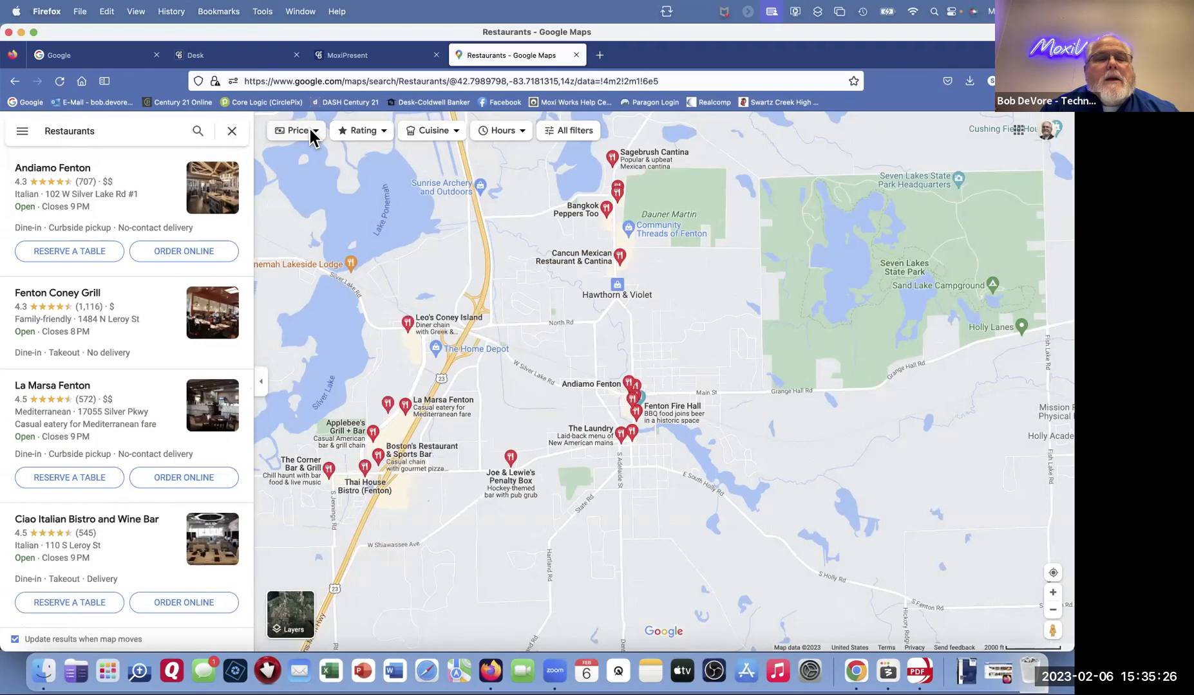
left_click(23, 133)
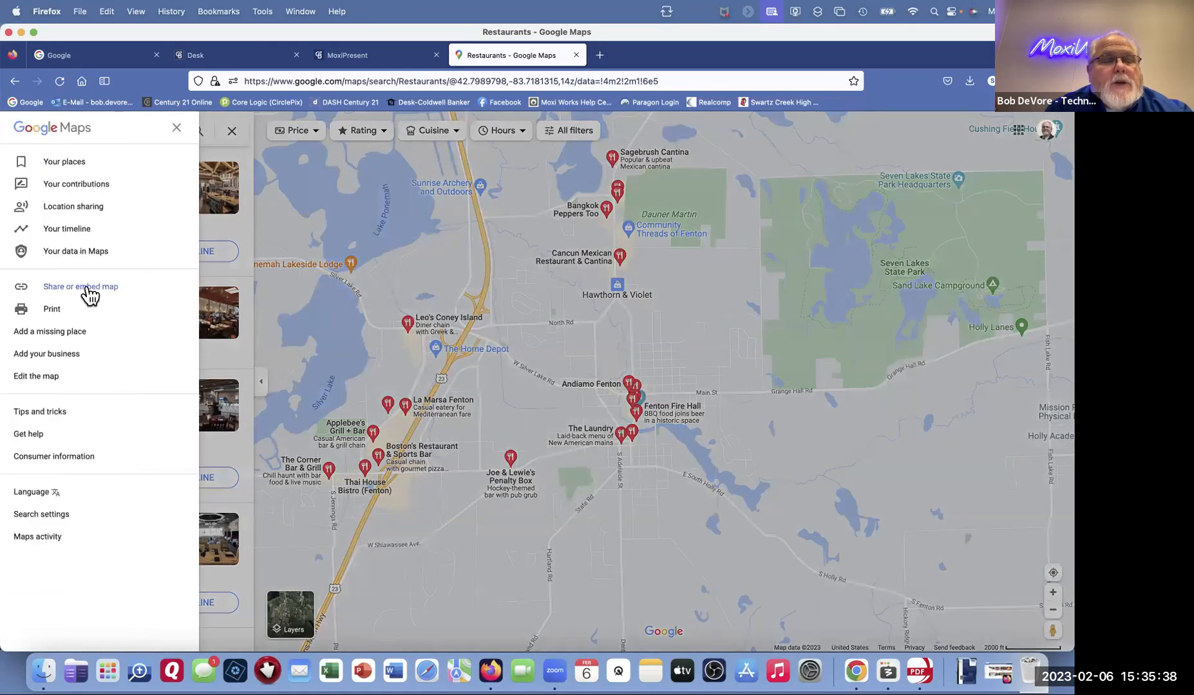
left_click(84, 287)
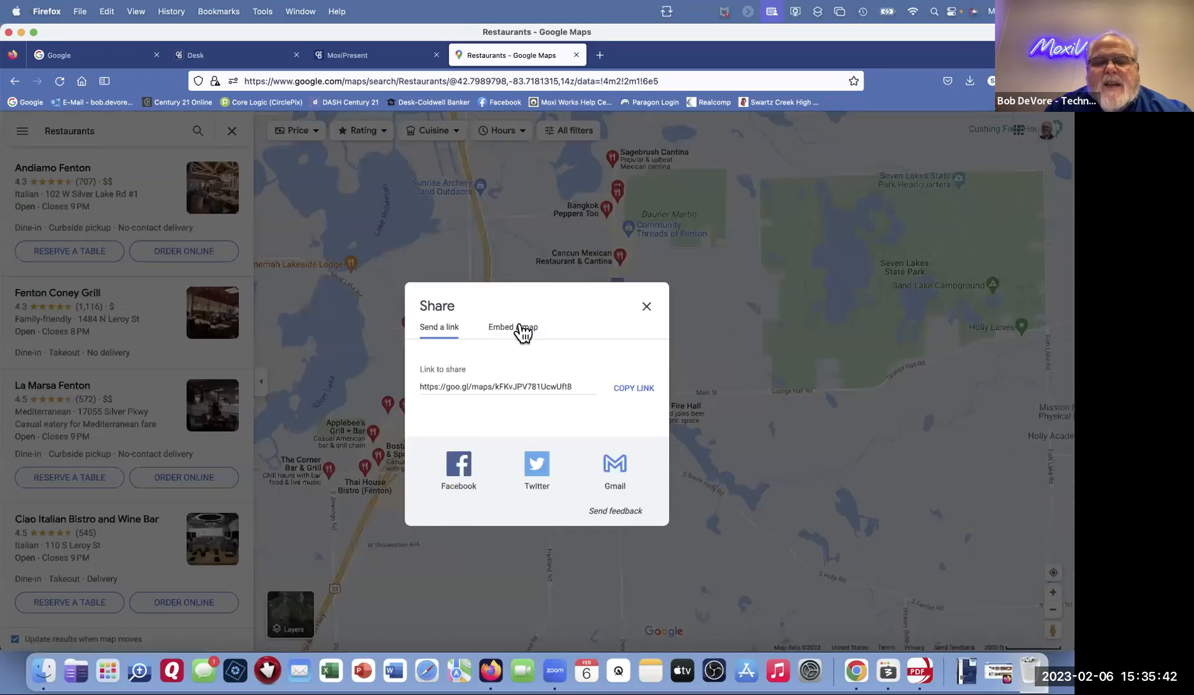
left_click(520, 327)
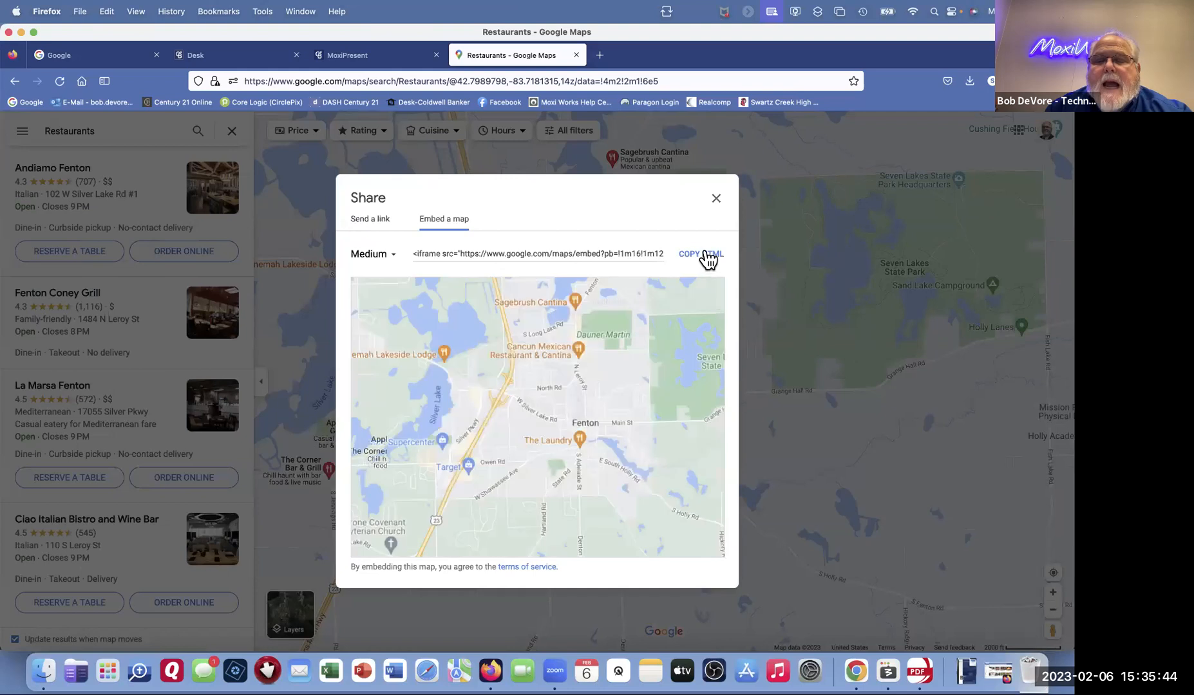
left_click(708, 257)
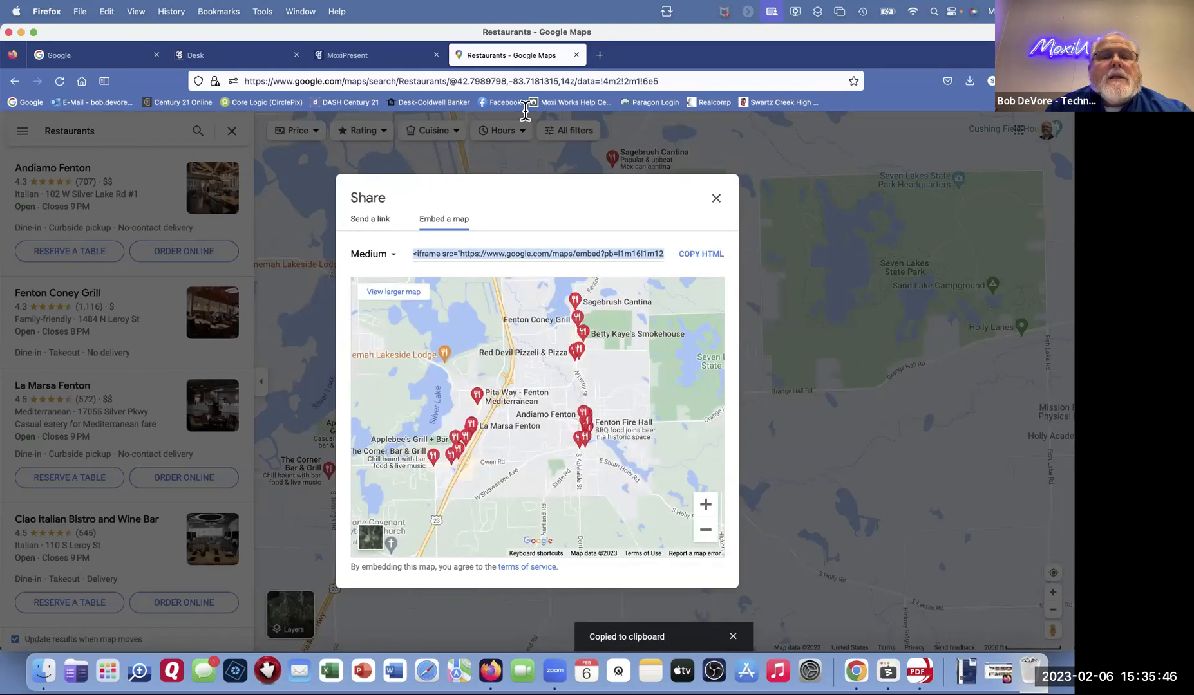
Step: Return to the MoxiPresent page and embed the copied restaurants map as HTML source in the two-column row's left column
left_click(354, 56)
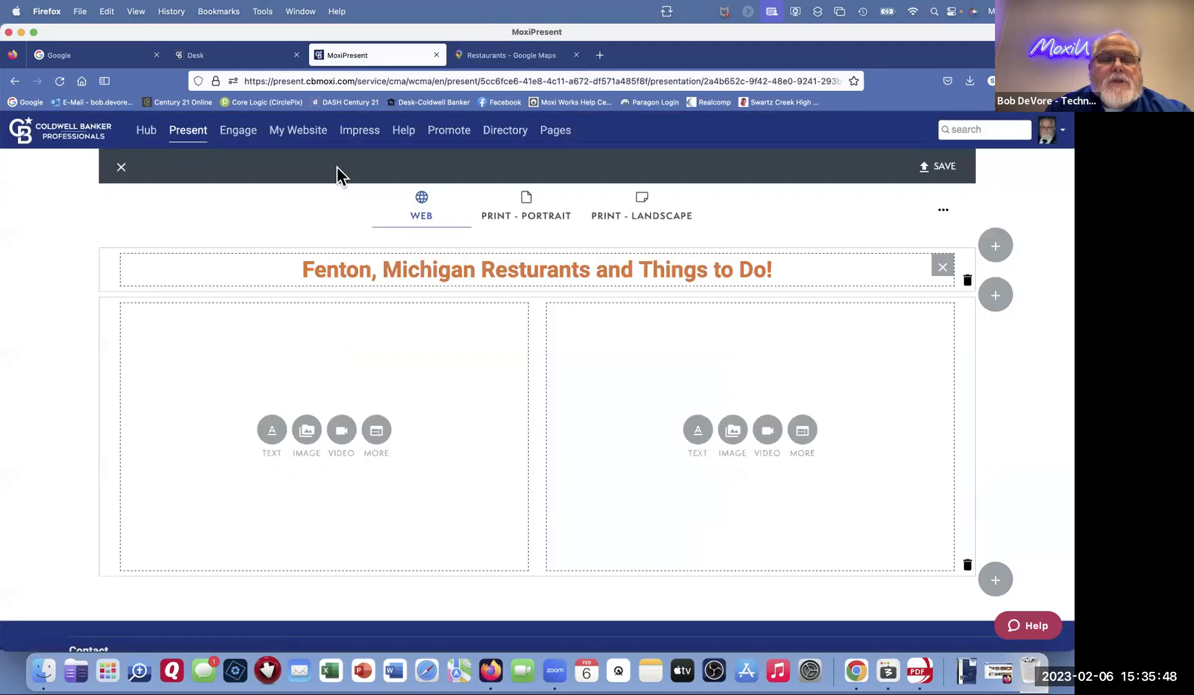
left_click(377, 432)
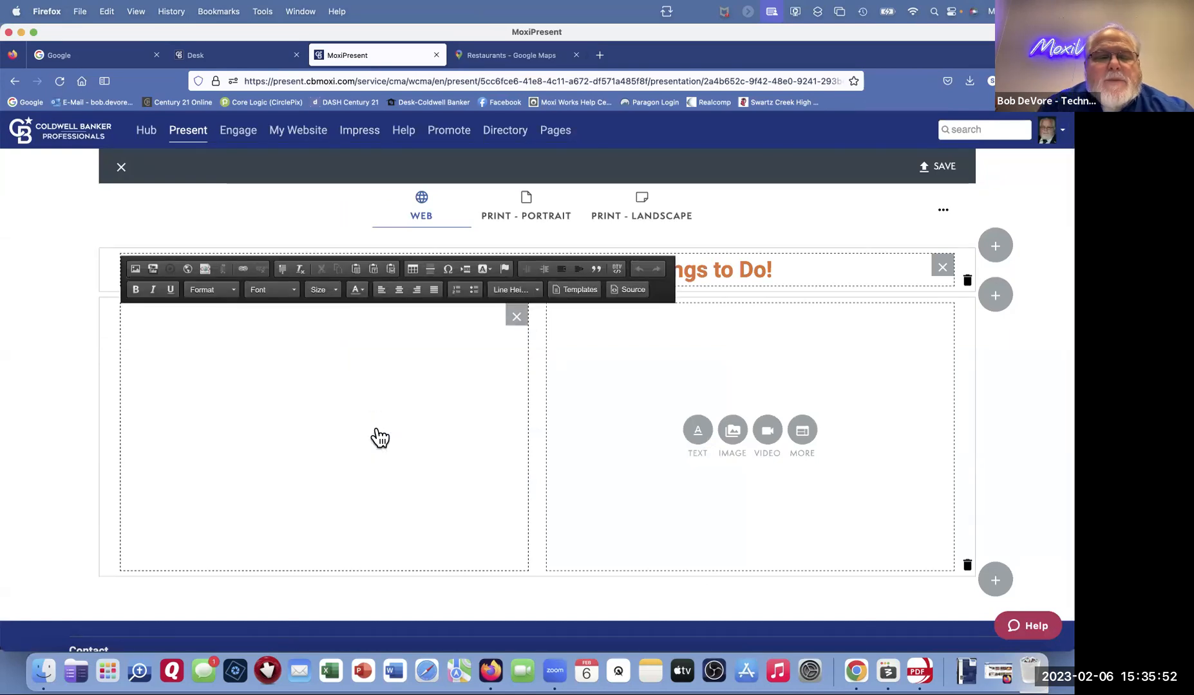
left_click(626, 290)
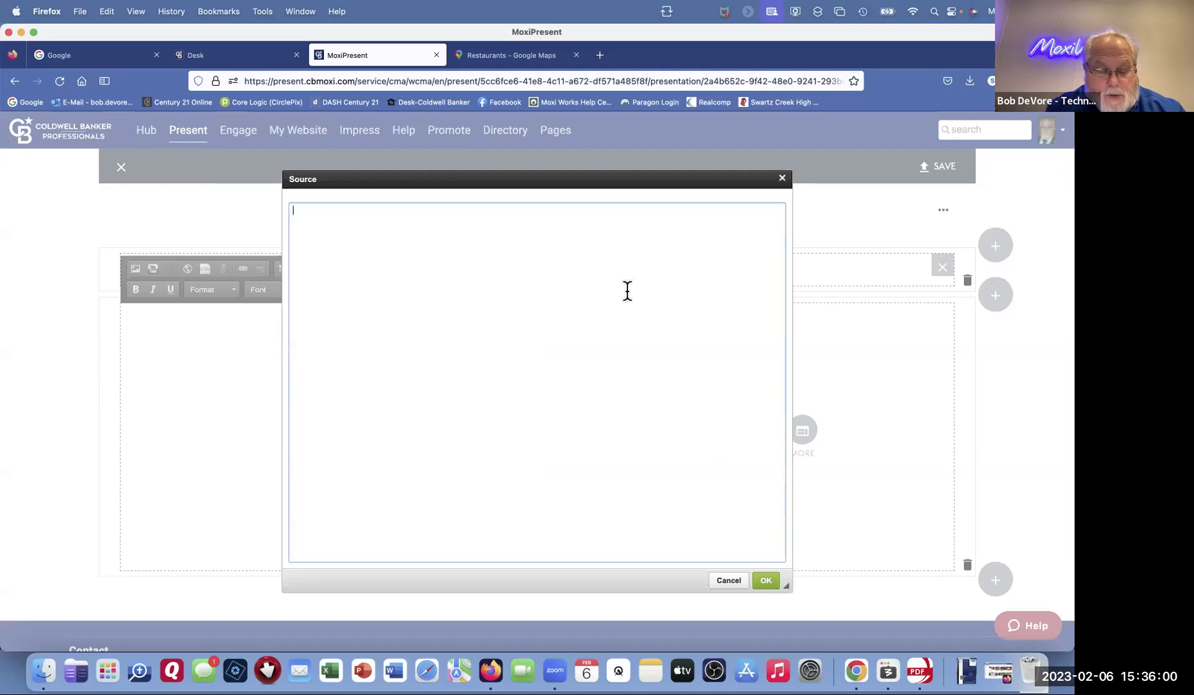
key("super+v")
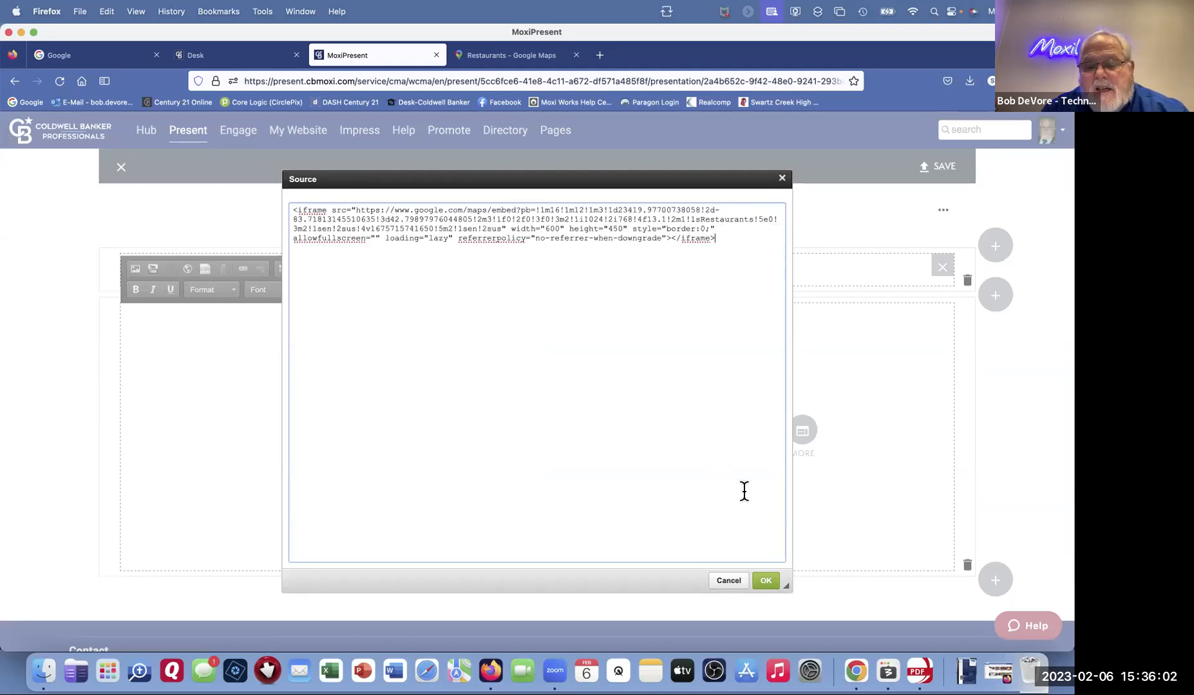
left_click(766, 581)
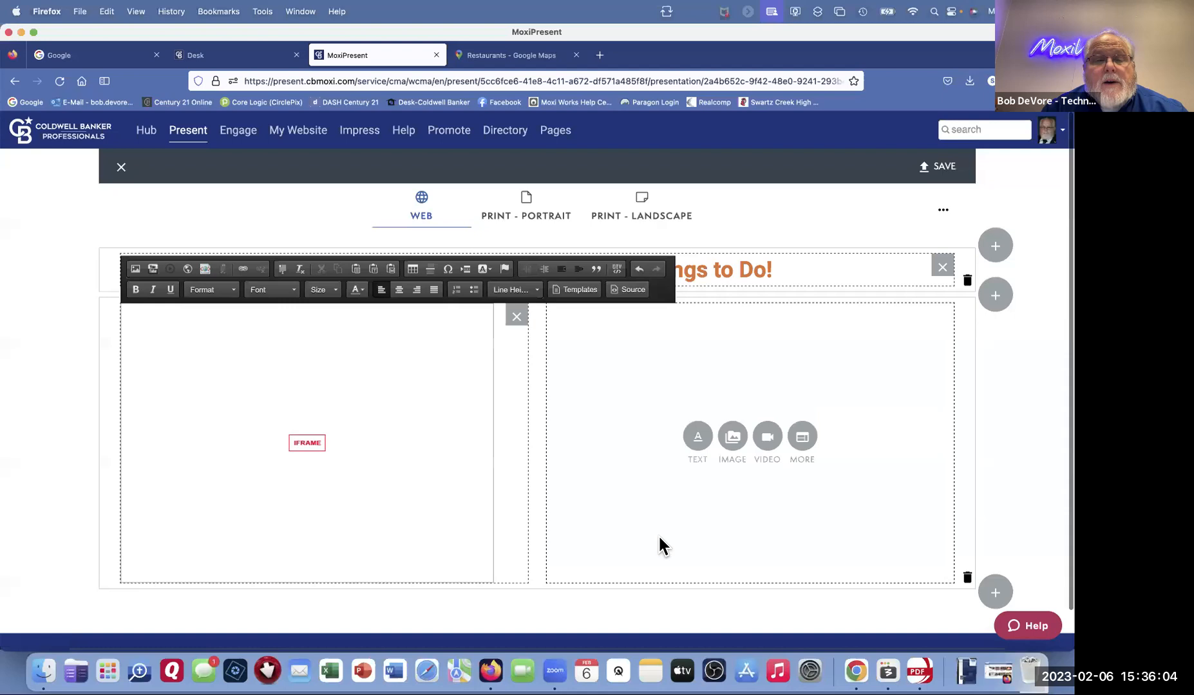
Step: Go back to the Fenton map in Google Maps, show its things to do, and copy the medium-size map's embed HTML
left_click(508, 55)
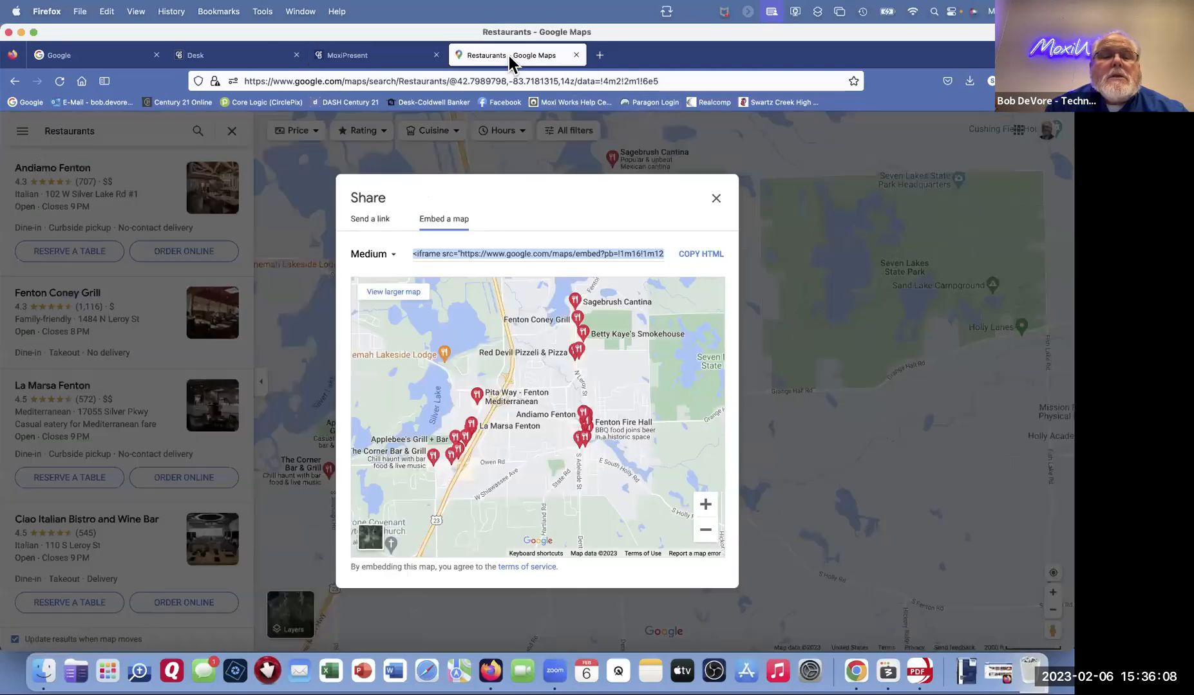
left_click(716, 198)
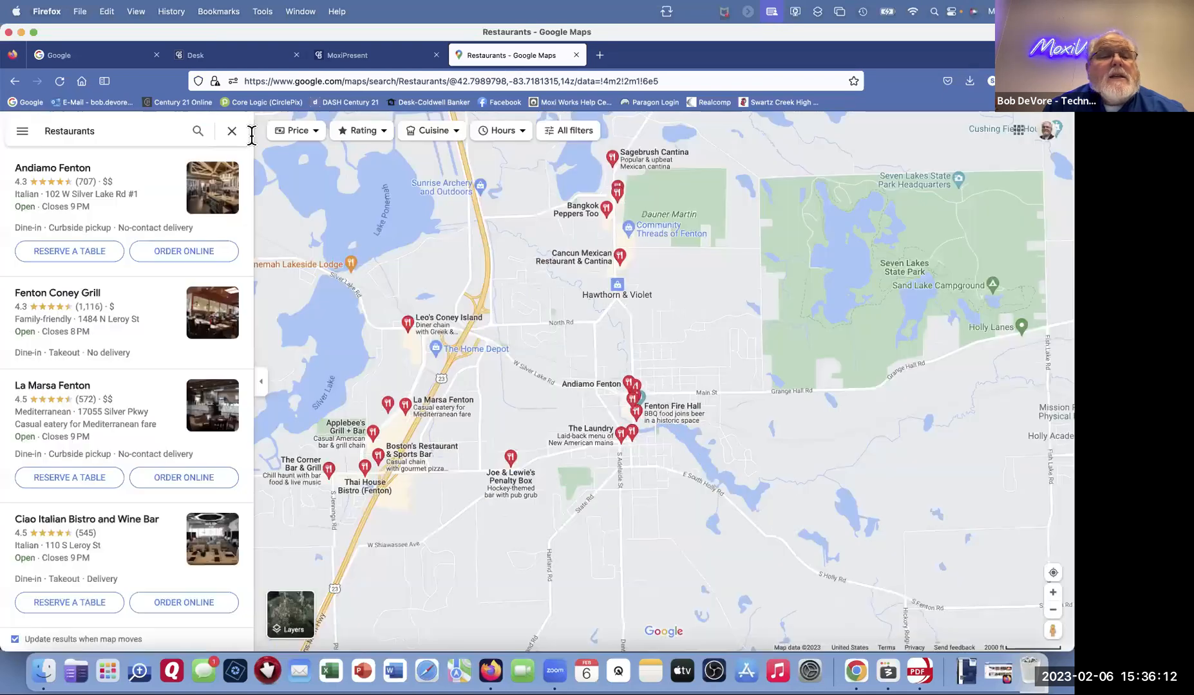
left_click(14, 81)
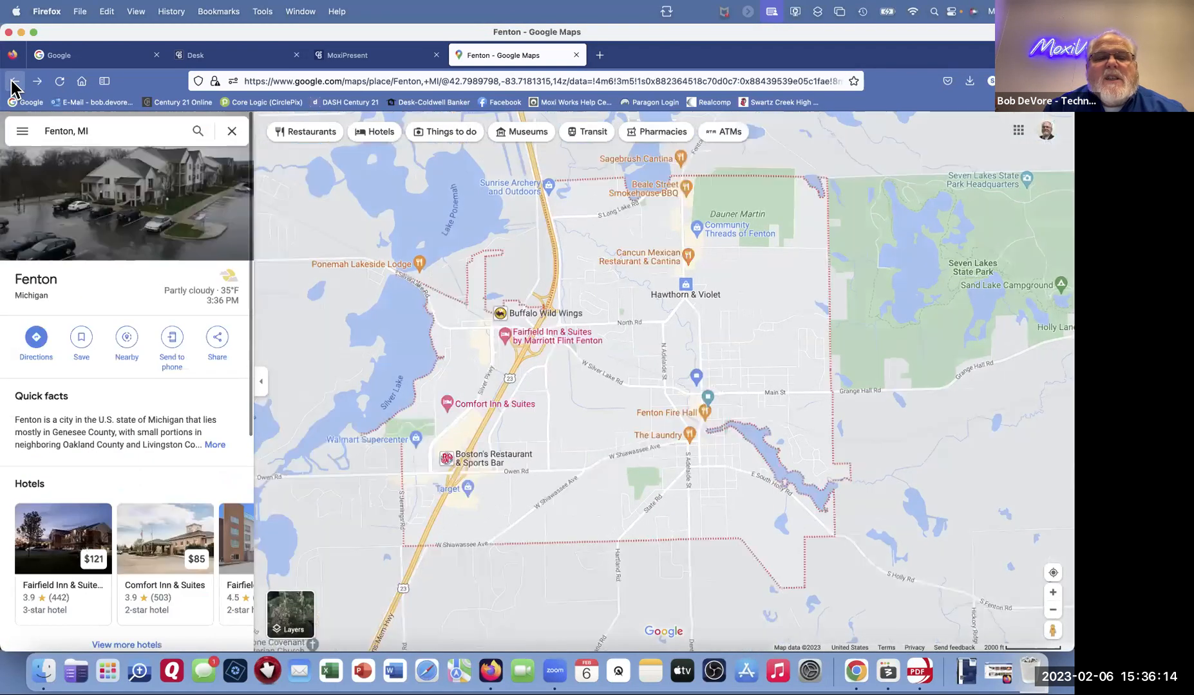
left_click(454, 133)
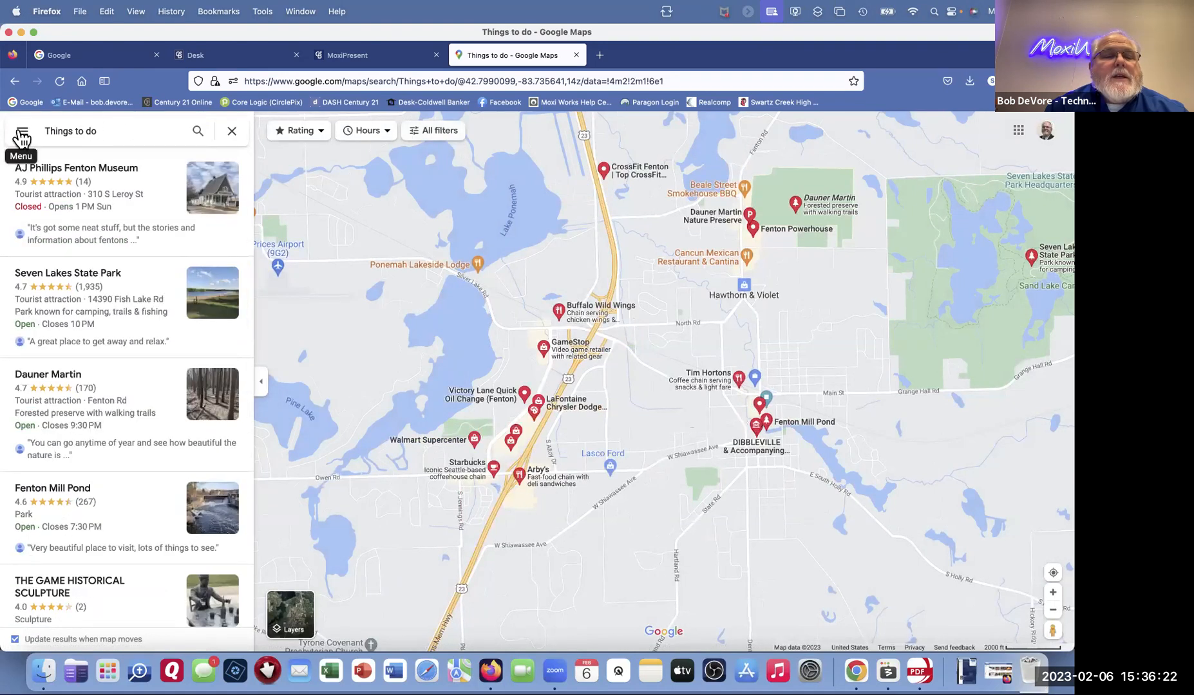
left_click(22, 136)
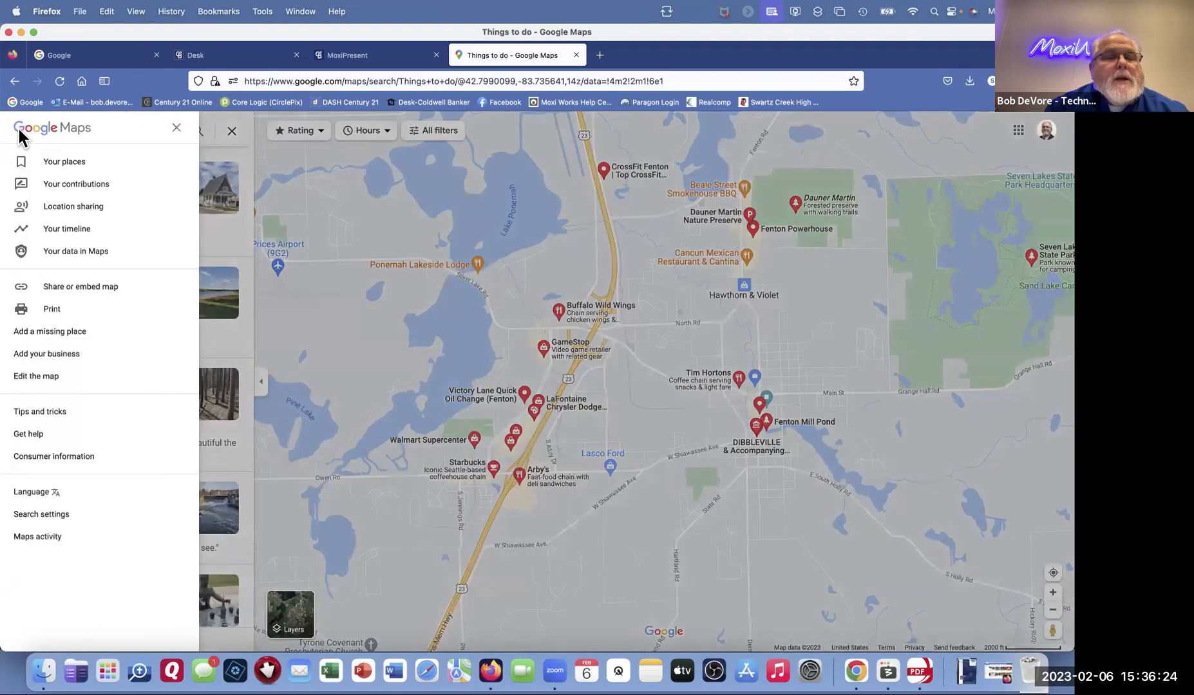
left_click(83, 293)
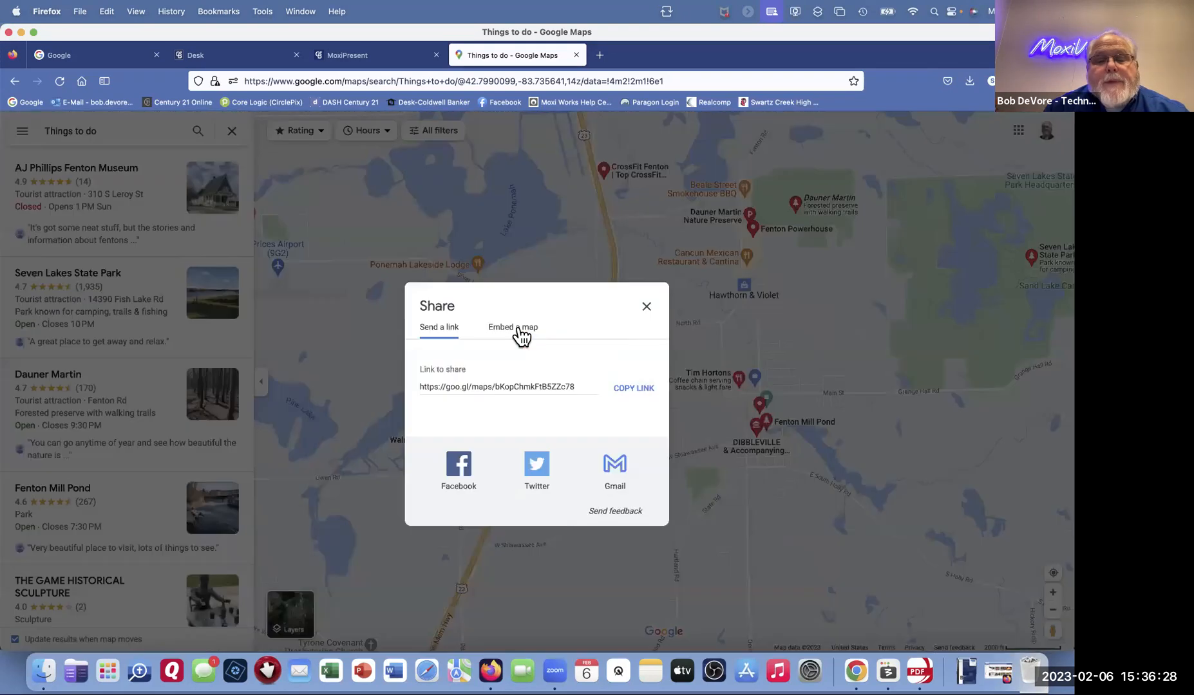
left_click(517, 328)
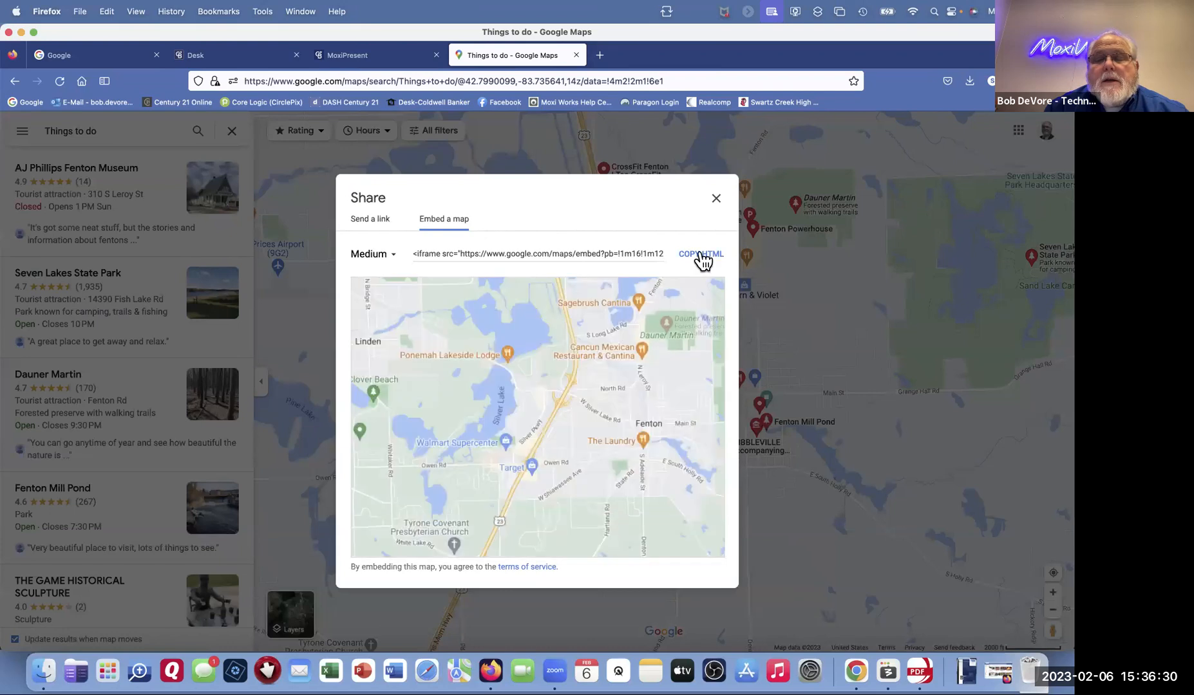
left_click(701, 254)
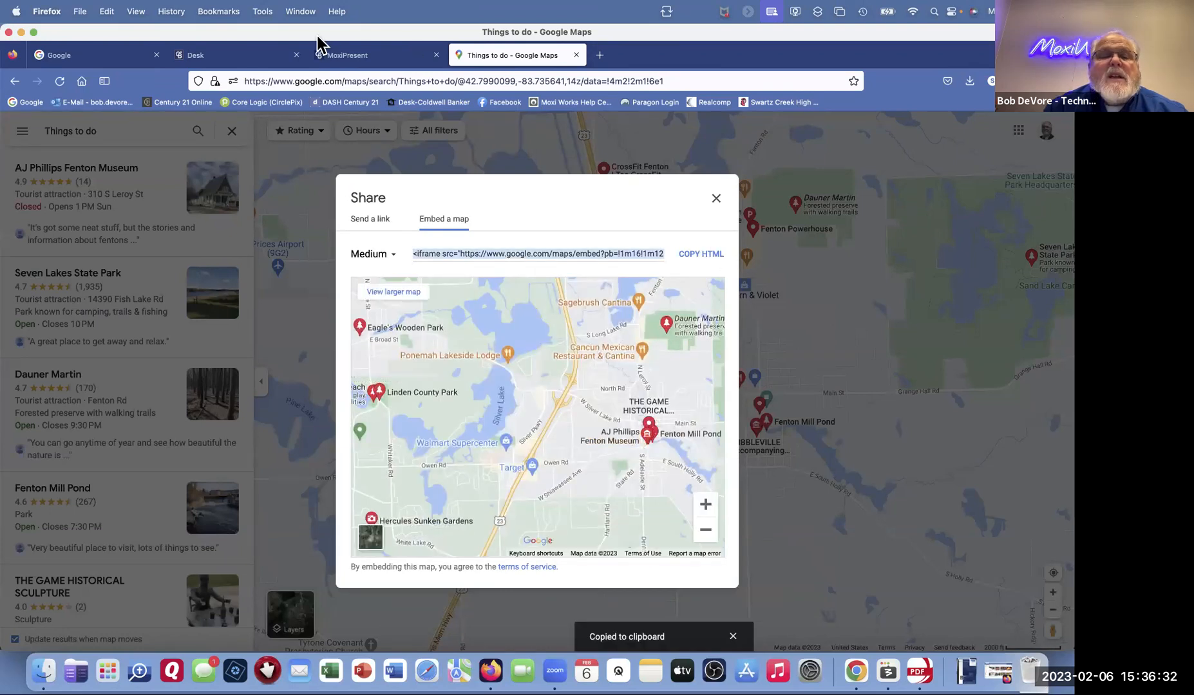
Step: Embed the copied things-to-do map as HTML source in the right column of the MoxiPresent page's two-column row
left_click(376, 55)
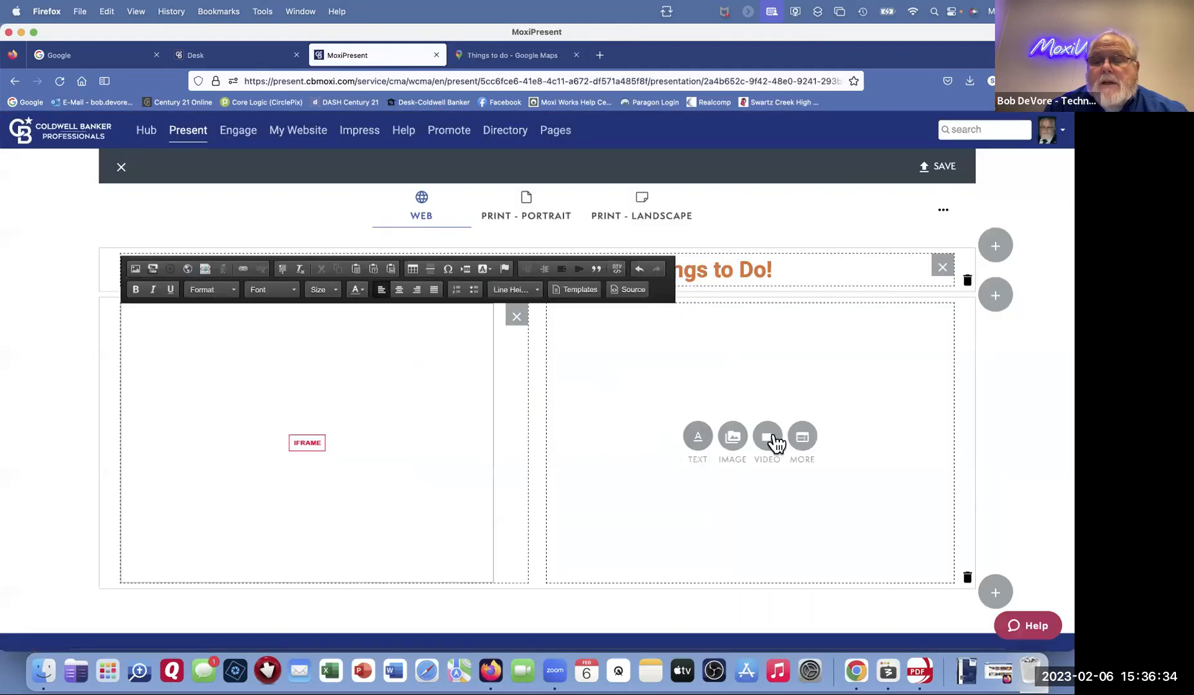
left_click(803, 437)
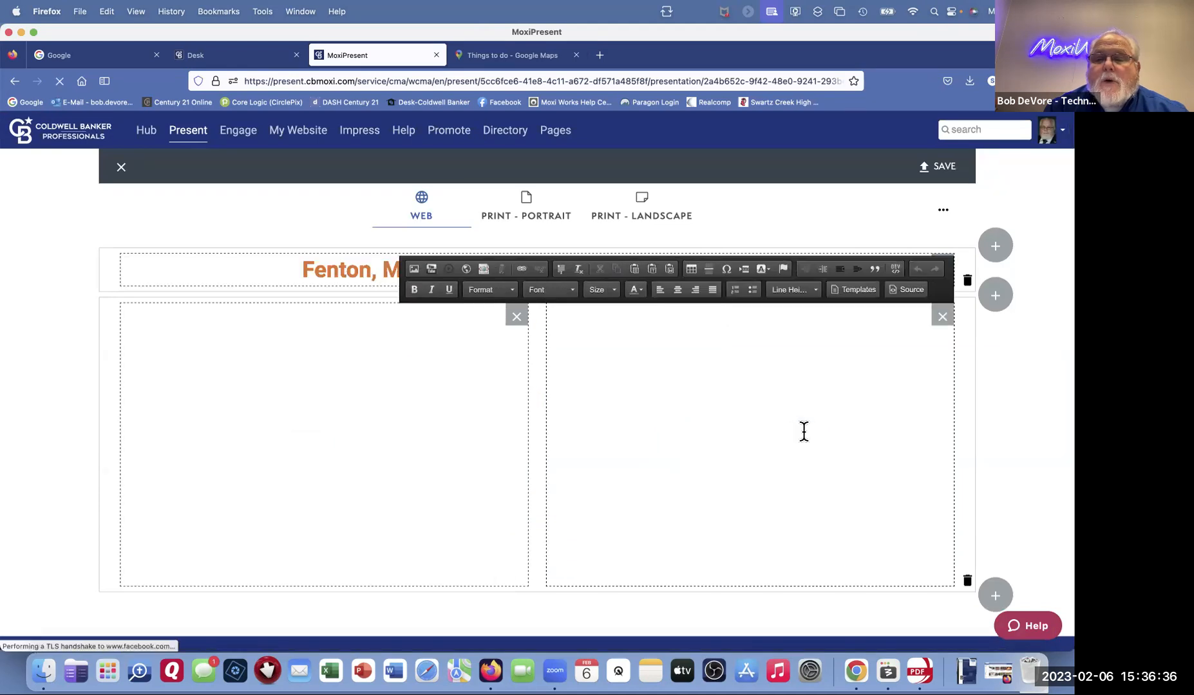
left_click(910, 290)
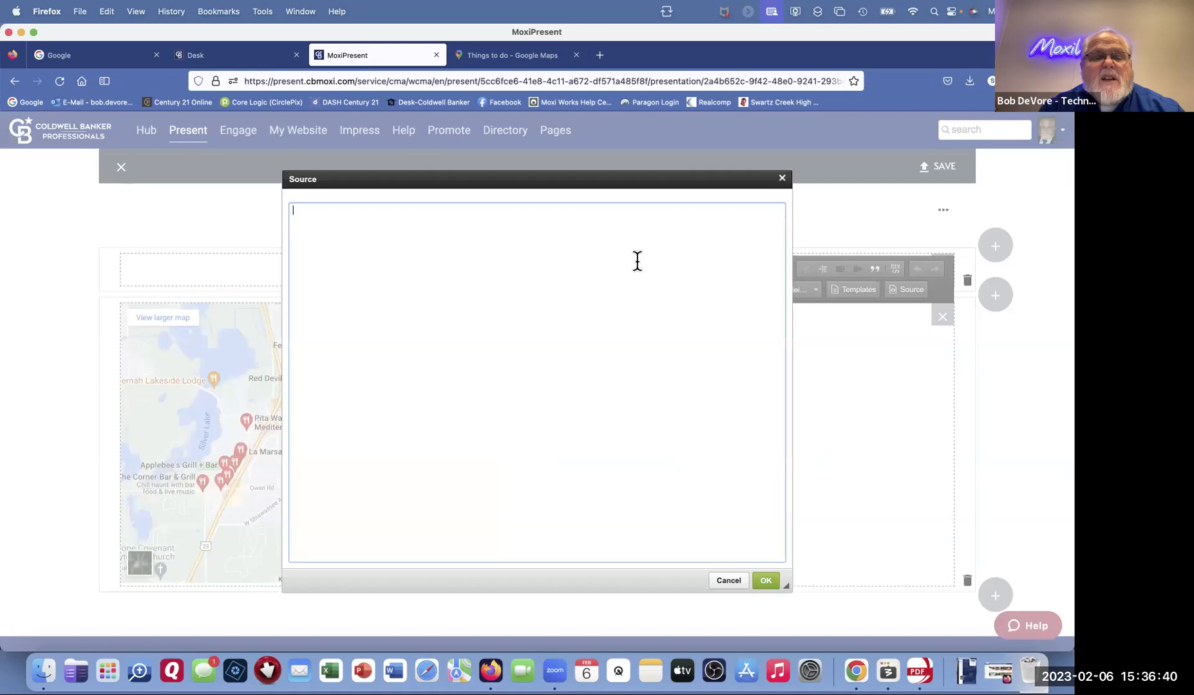
key("super+v")
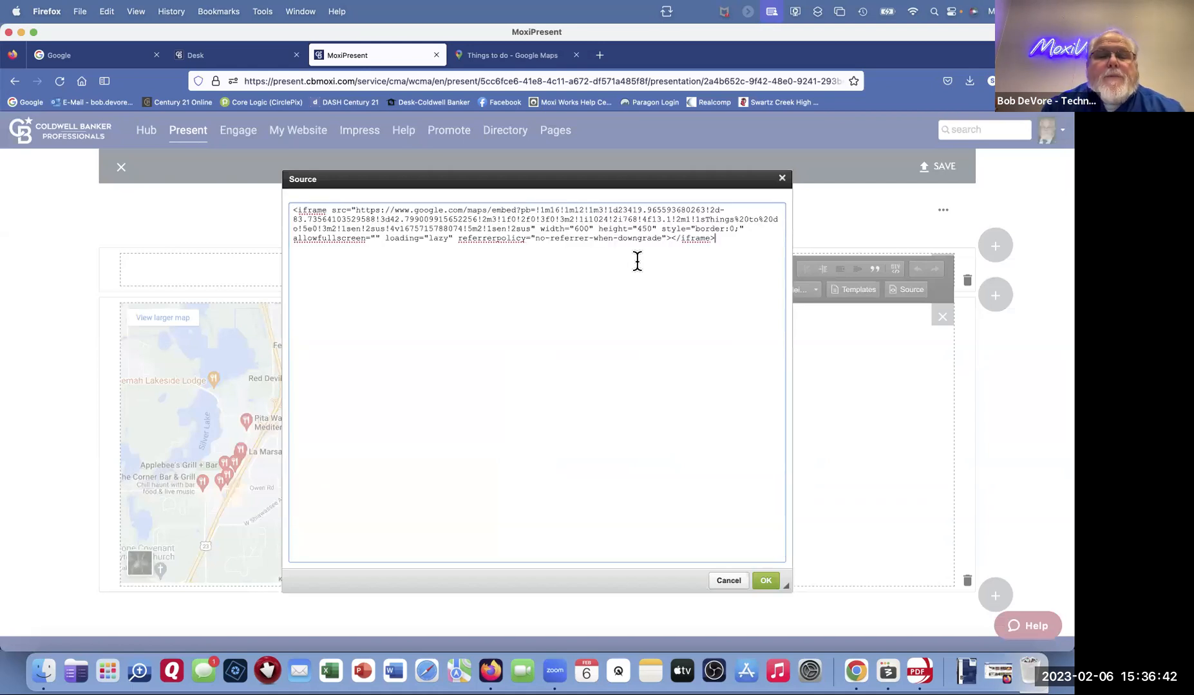
left_click(765, 580)
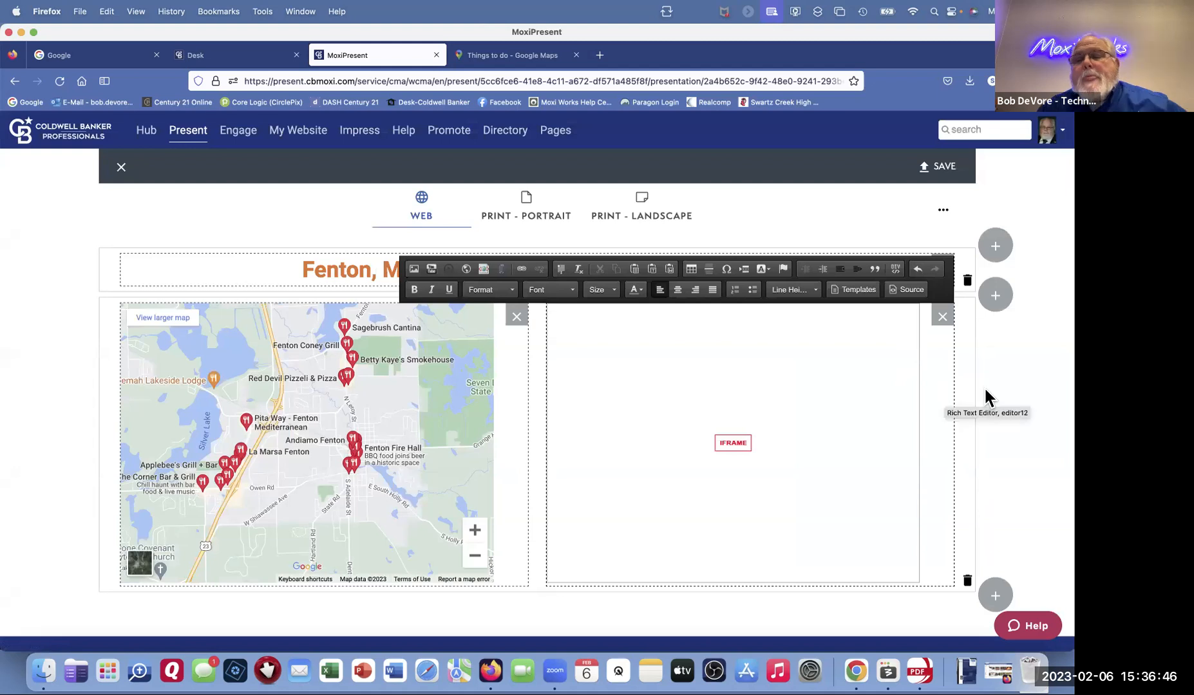
Step: Save the page as "Fenton Map" with the description "Restuarant and Things to Do" and page editing enabled
left_click(938, 171)
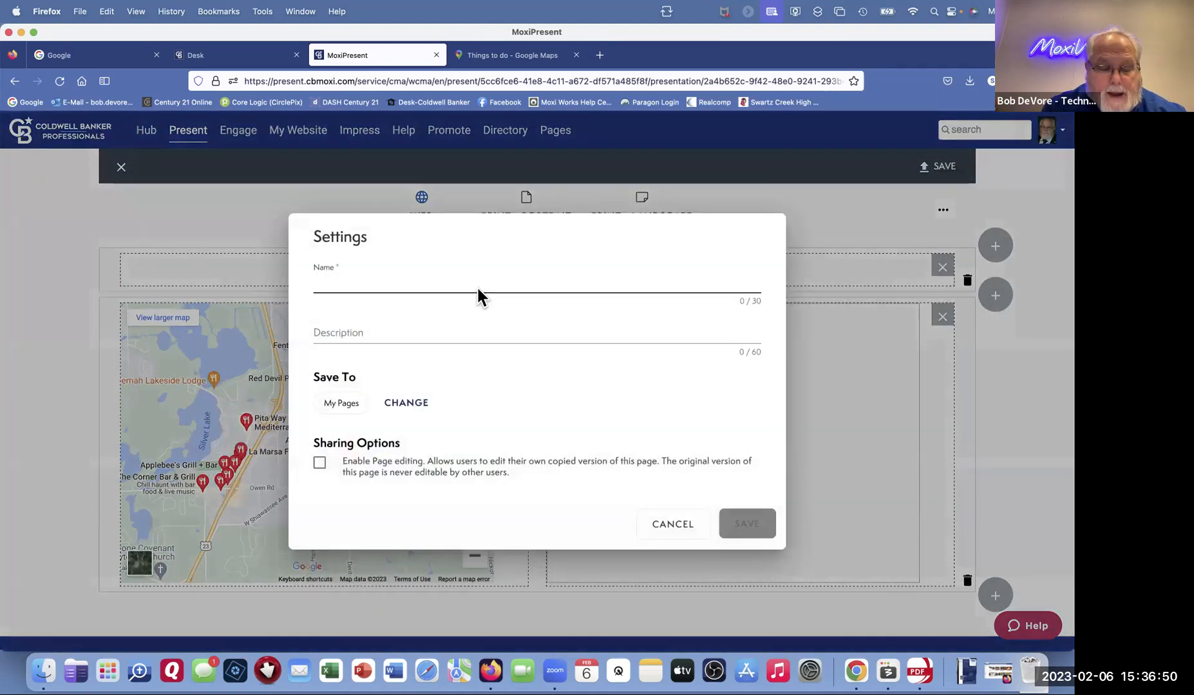
type("Fent")
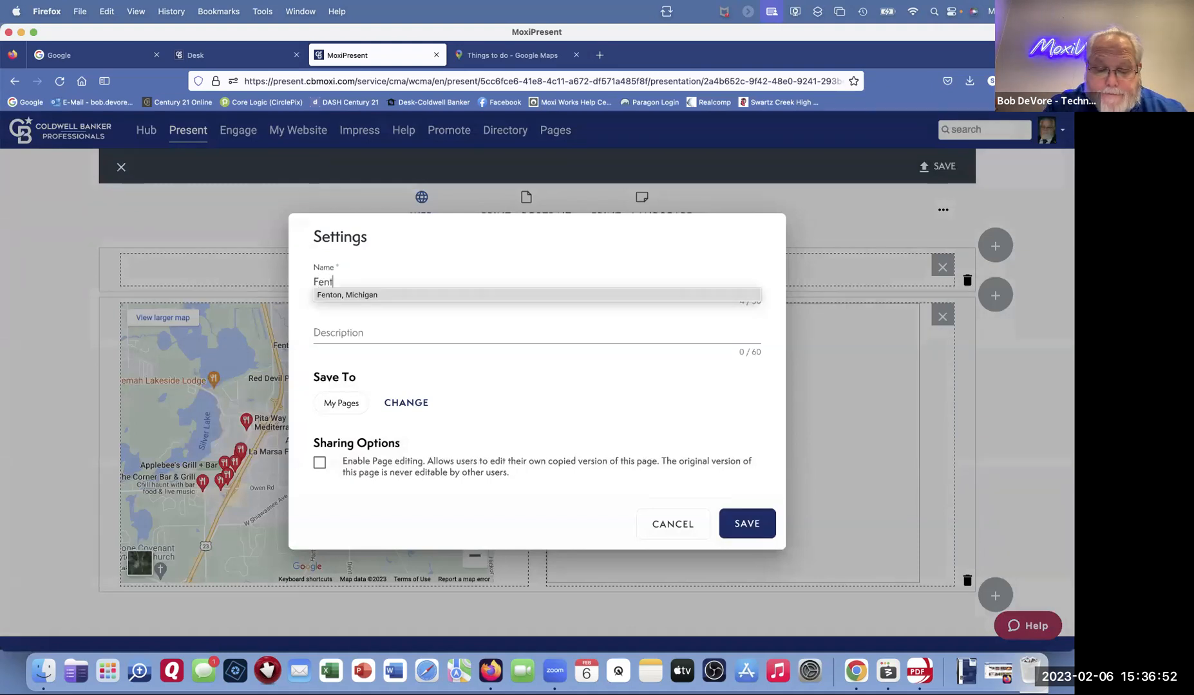
type("on M")
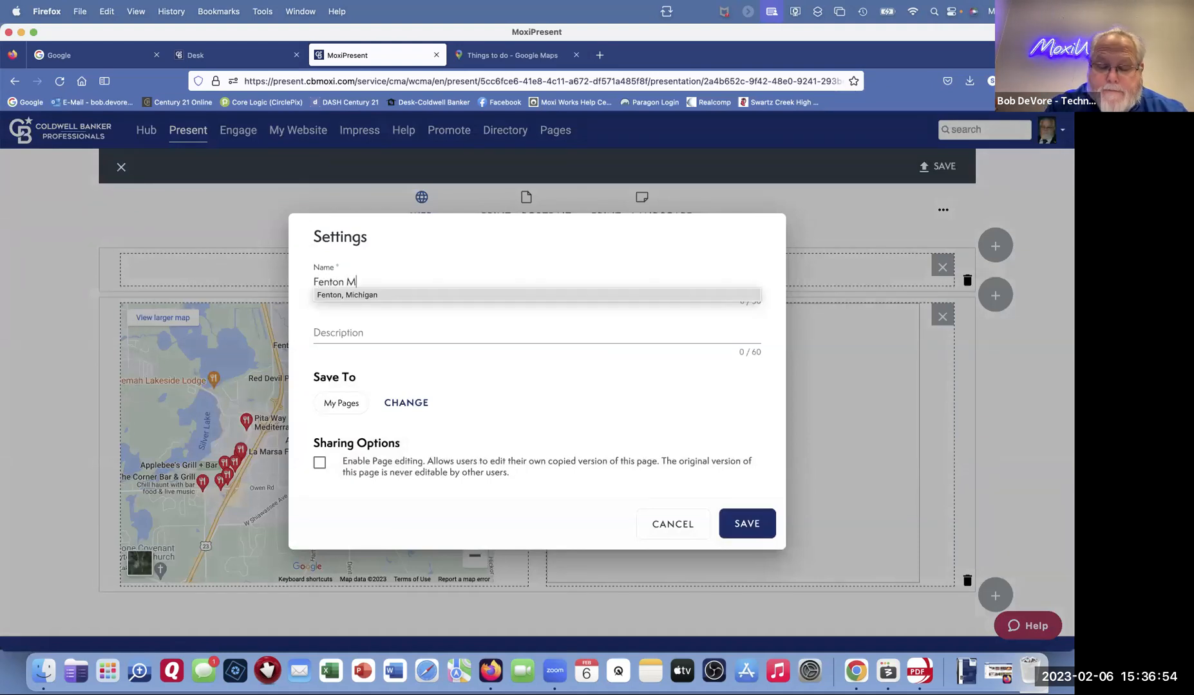
type("ap")
left_click(384, 333)
type("Restuar")
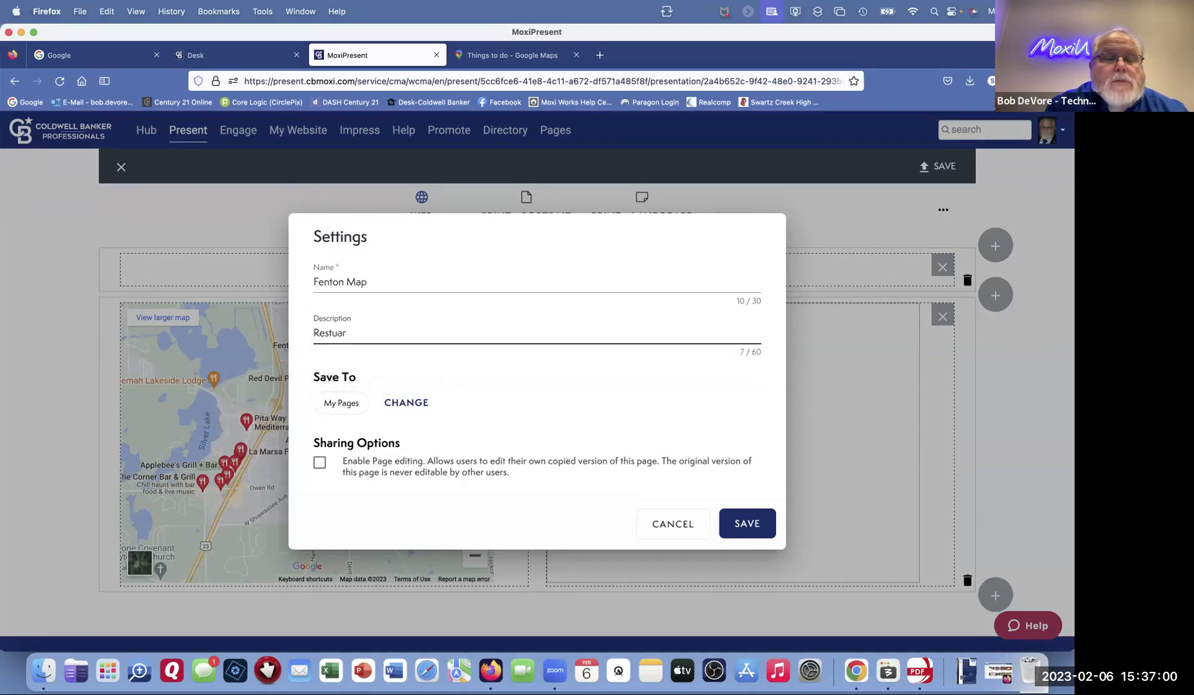
type("rant a")
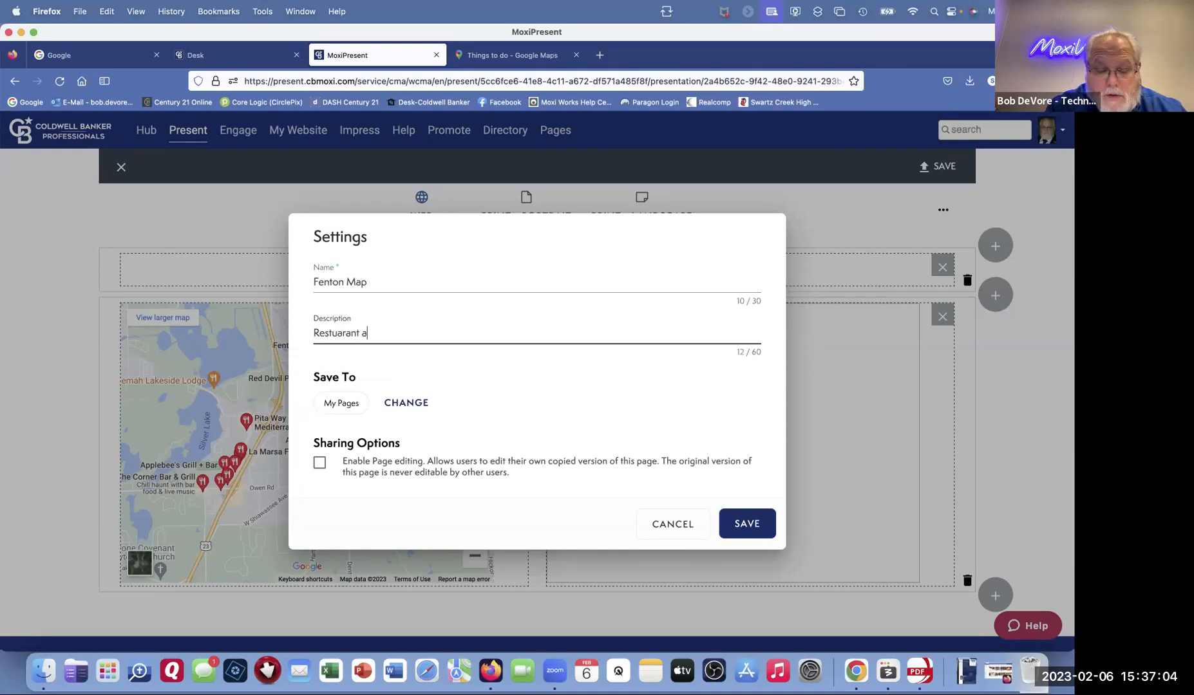
type("nd things to Do")
left_click(385, 331)
key("BackSpace")
type("T")
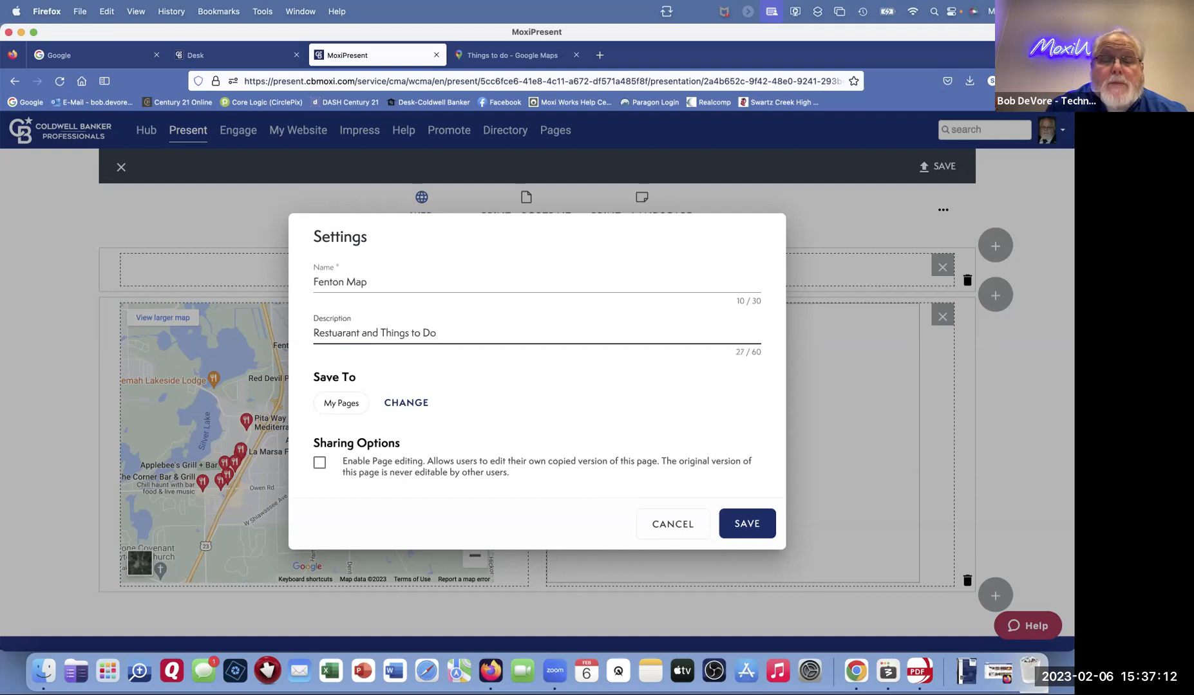
left_click(320, 464)
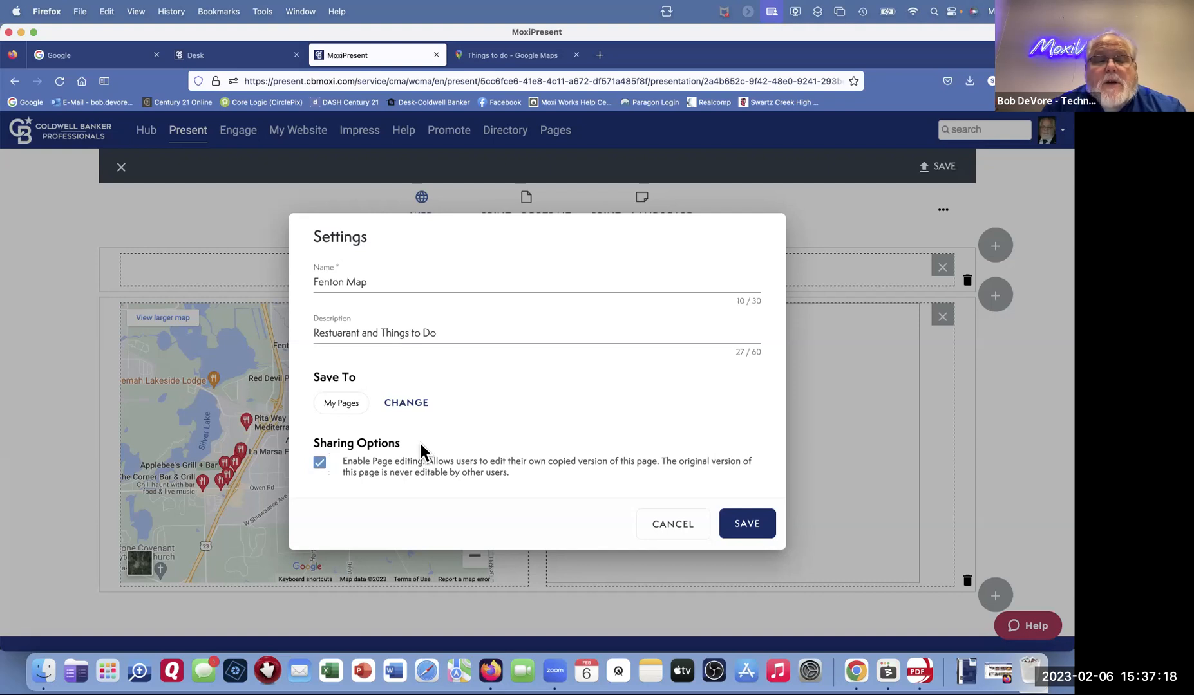
left_click(748, 525)
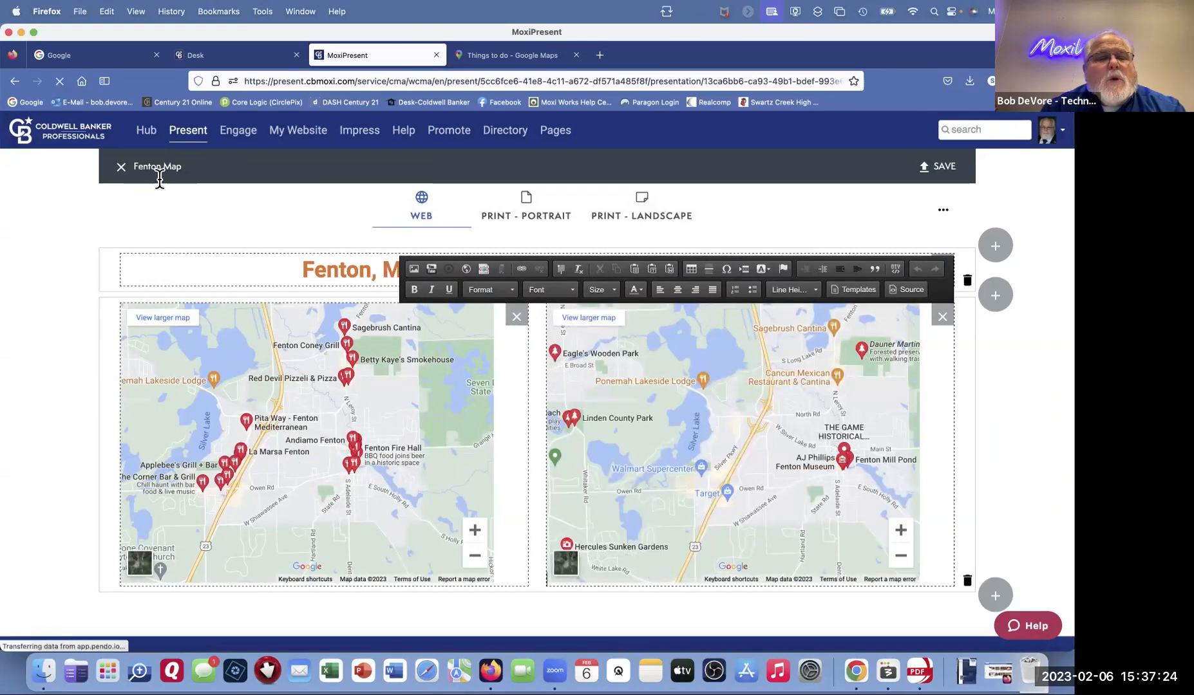
Step: Close the page editor and view the presentation's web version as far as the Fenton Map page
left_click(122, 169)
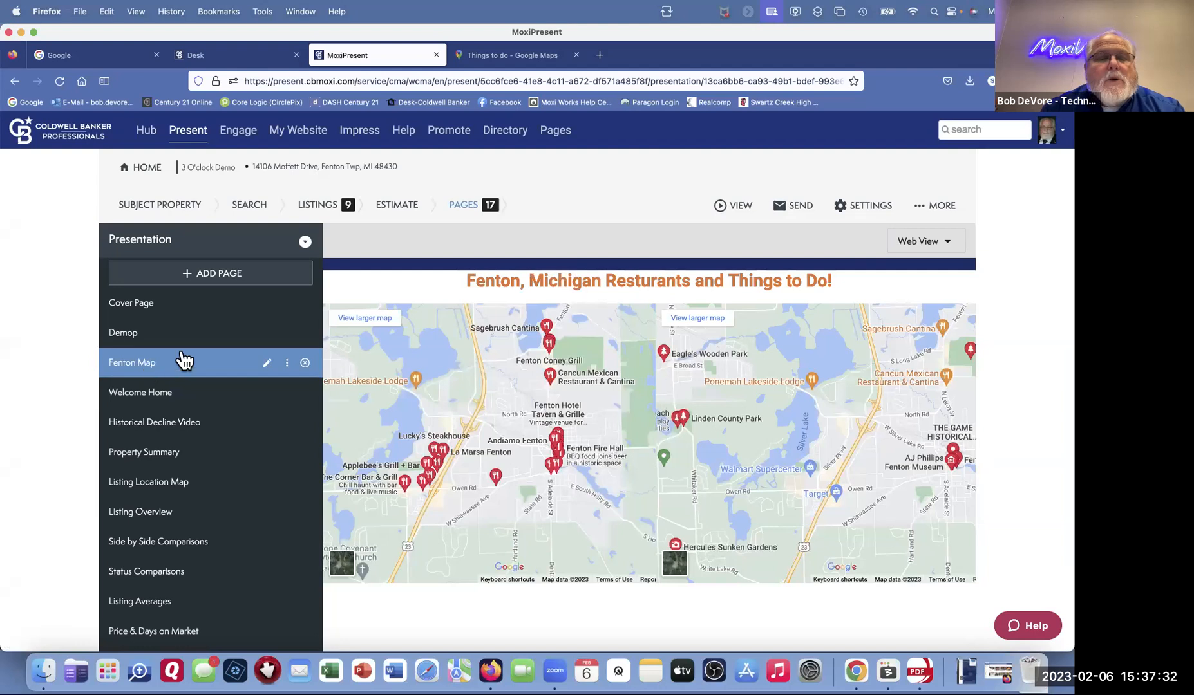
left_click(745, 215)
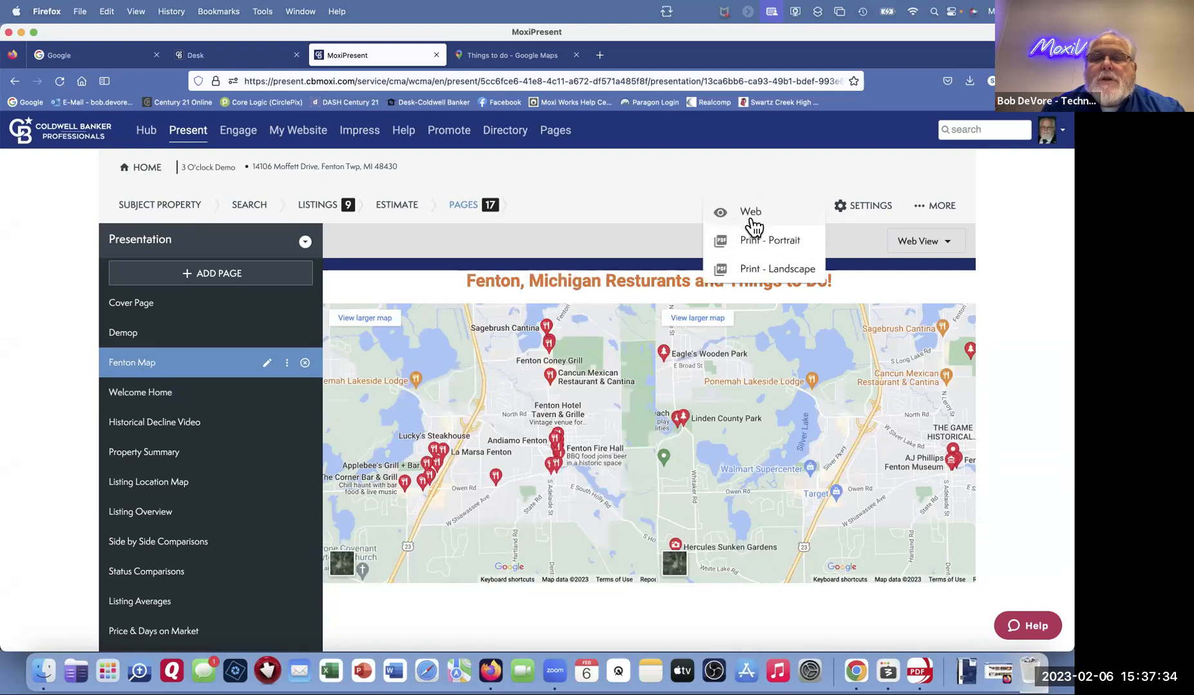
left_click(751, 207)
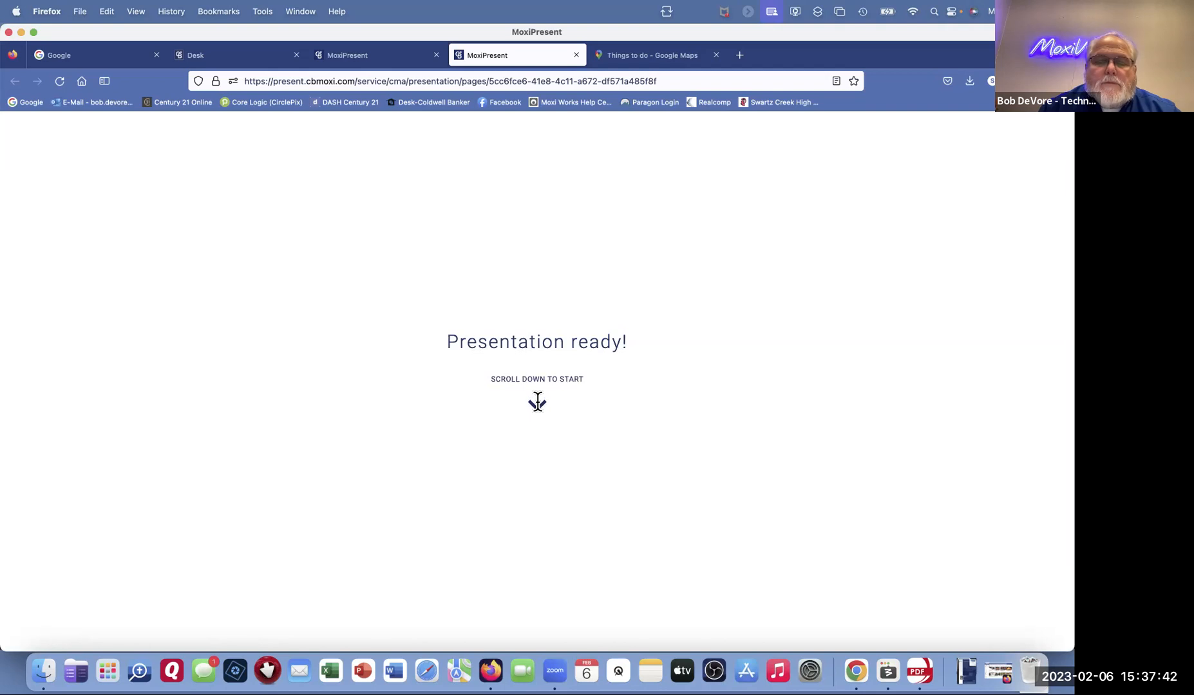
scroll(537, 403, "down", 3)
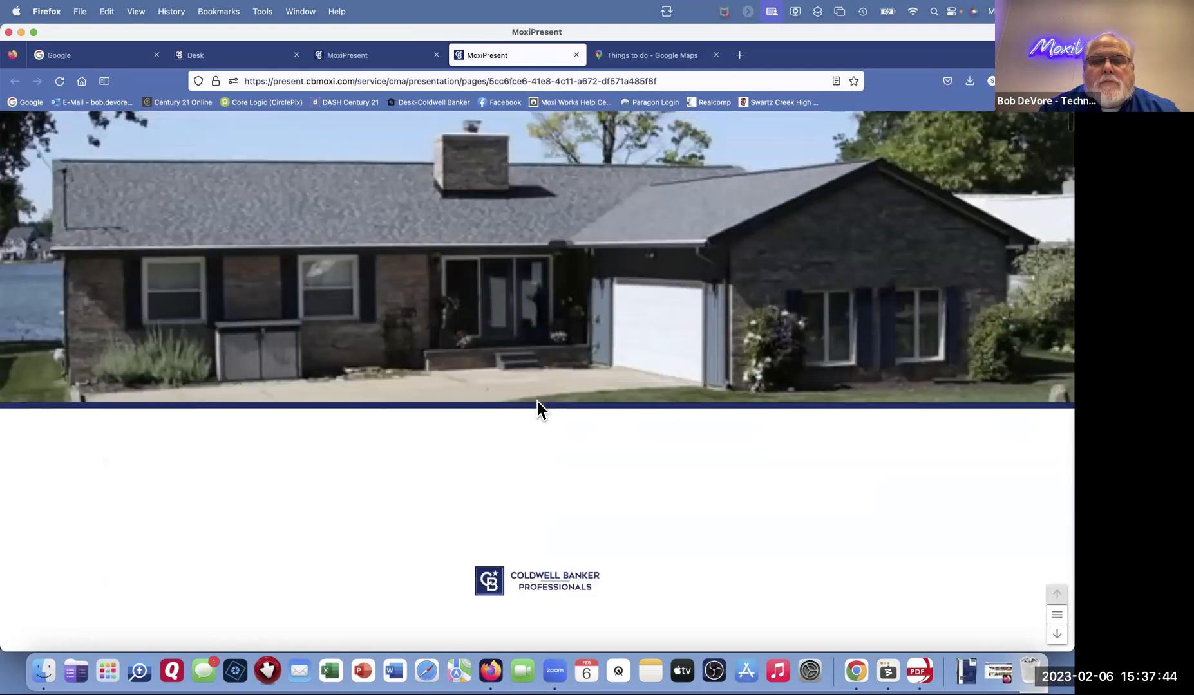
scroll(536, 402, "down", 3)
scroll(539, 410, "down", 3)
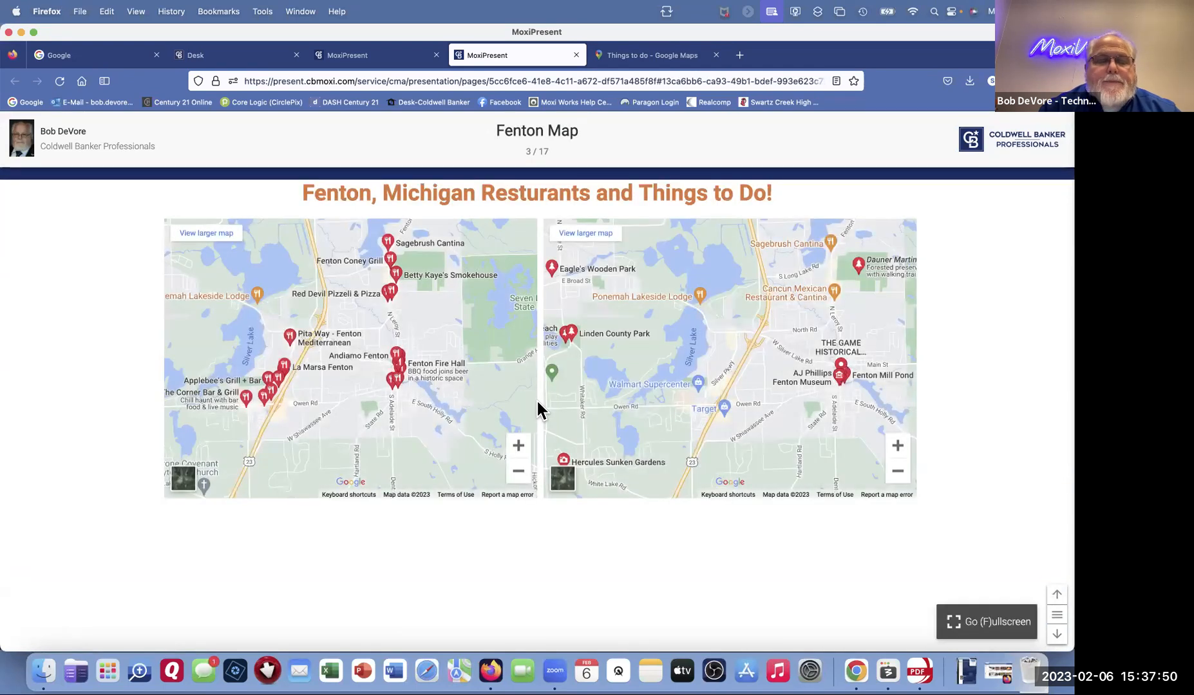
Step: Check the Pita Way, Sagebrush Cantina and Cancun Mexican Restaurant markers on the restaurants map, and open directions to Cancun Mexican Restaurant
left_click(290, 338)
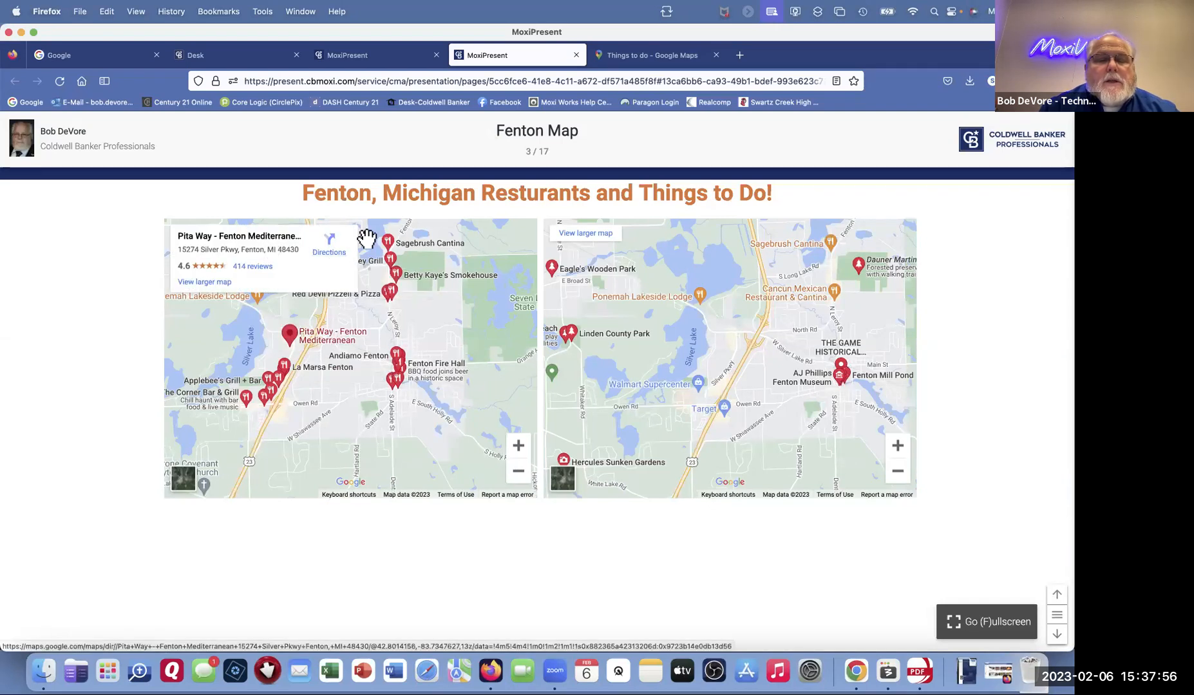
left_click(388, 248)
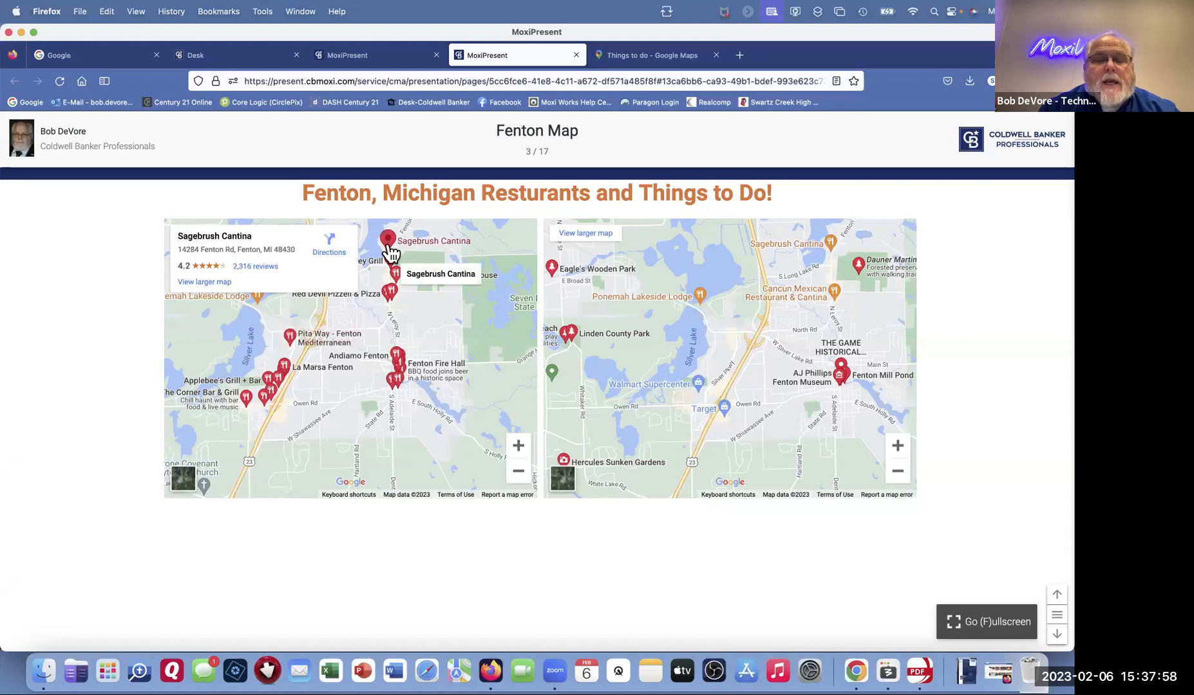
left_click(393, 294)
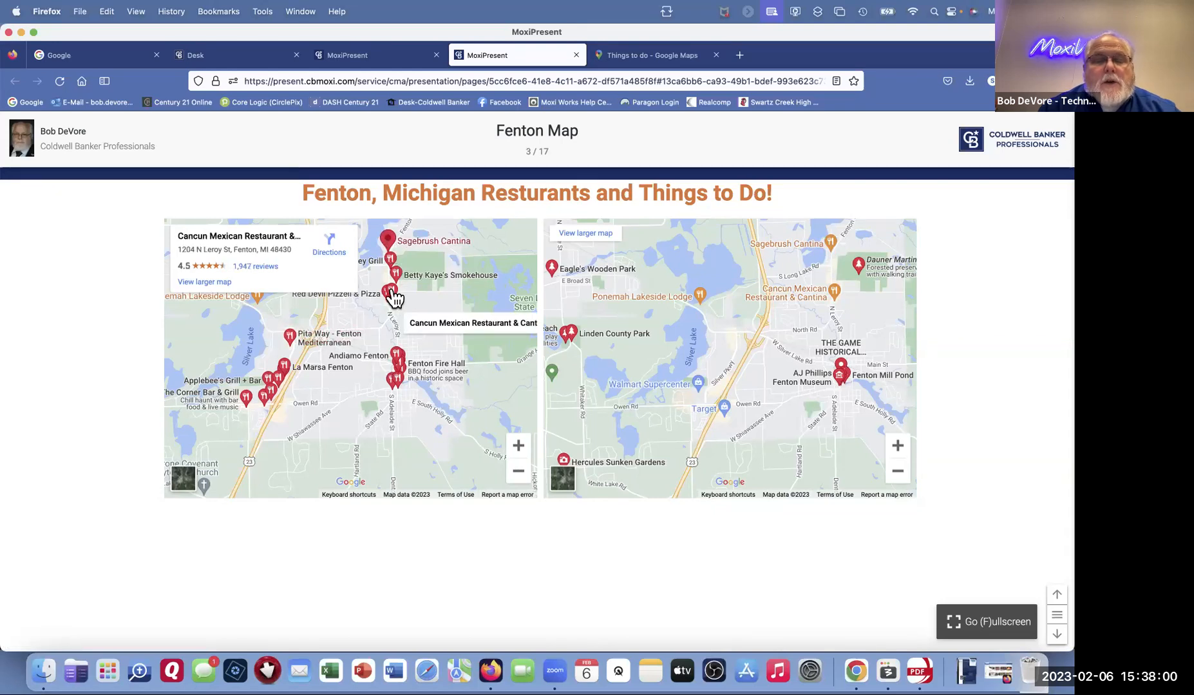
left_click(330, 239)
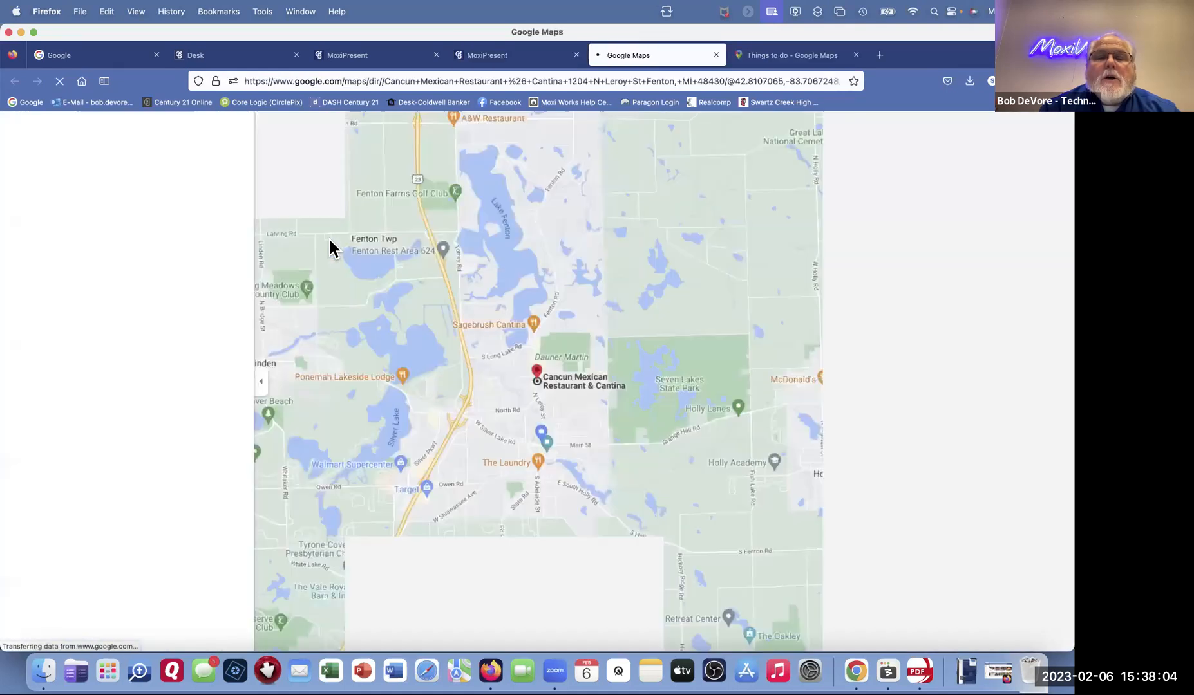
Step: Check the AJ Phillips Fenton Museum marker on the Fenton Map page, view directions to it, and close the directions and web presentation
left_click(504, 58)
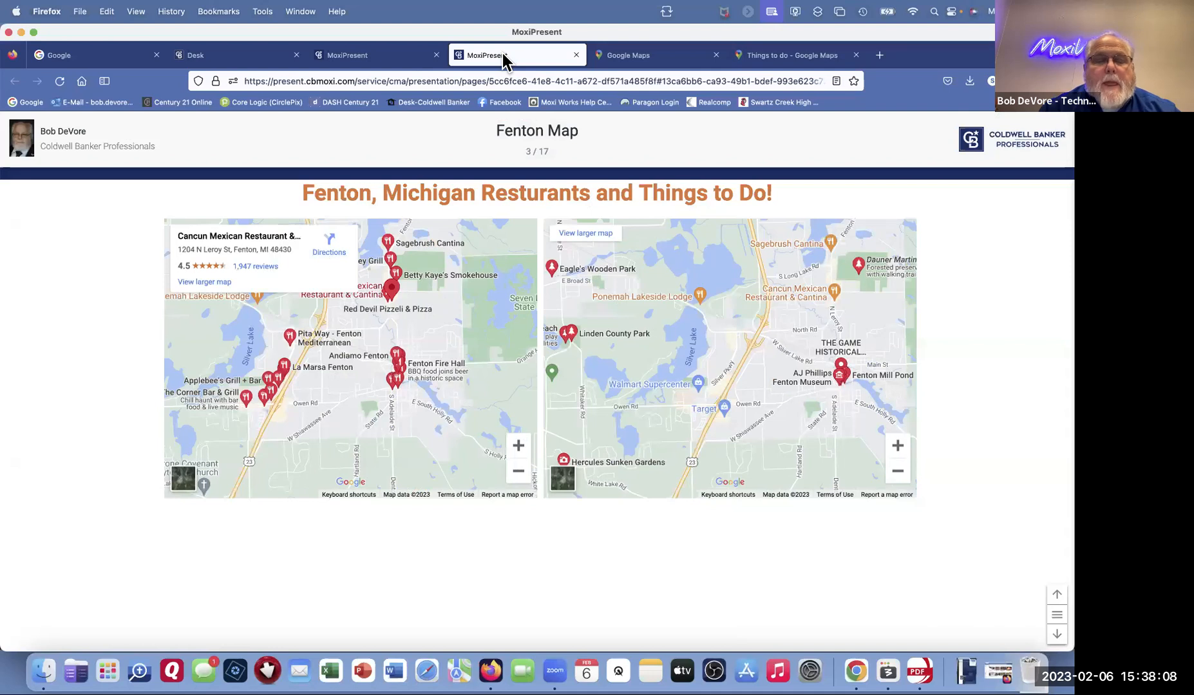
left_click(842, 378)
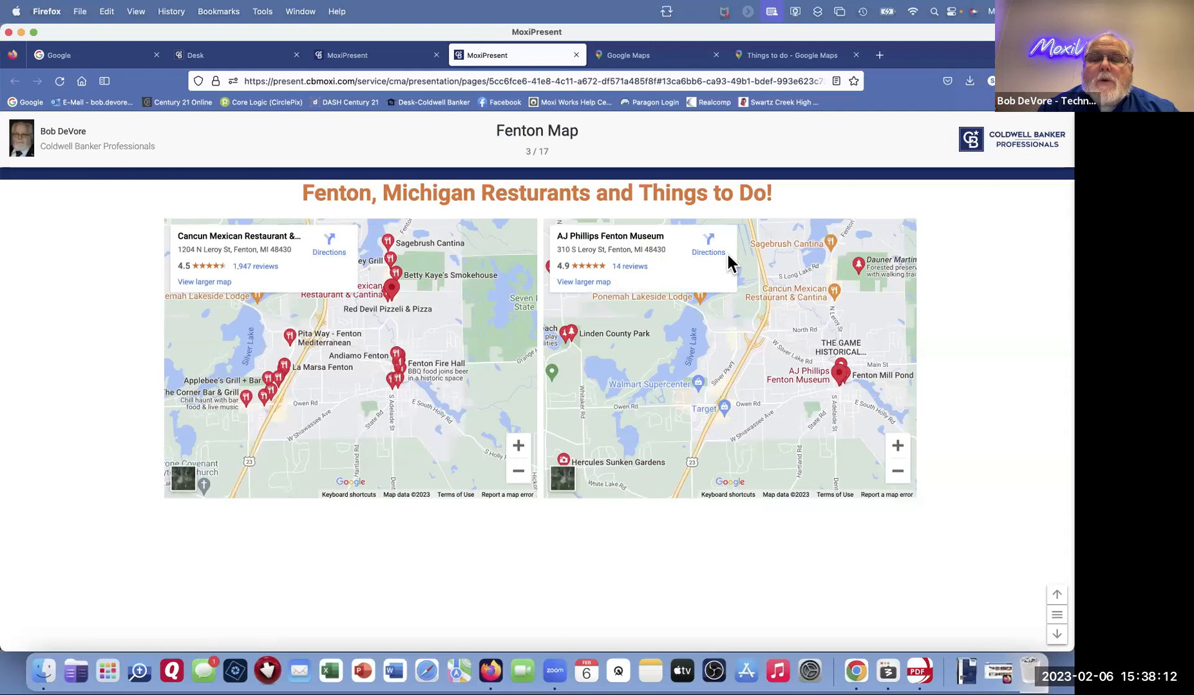
left_click(712, 246)
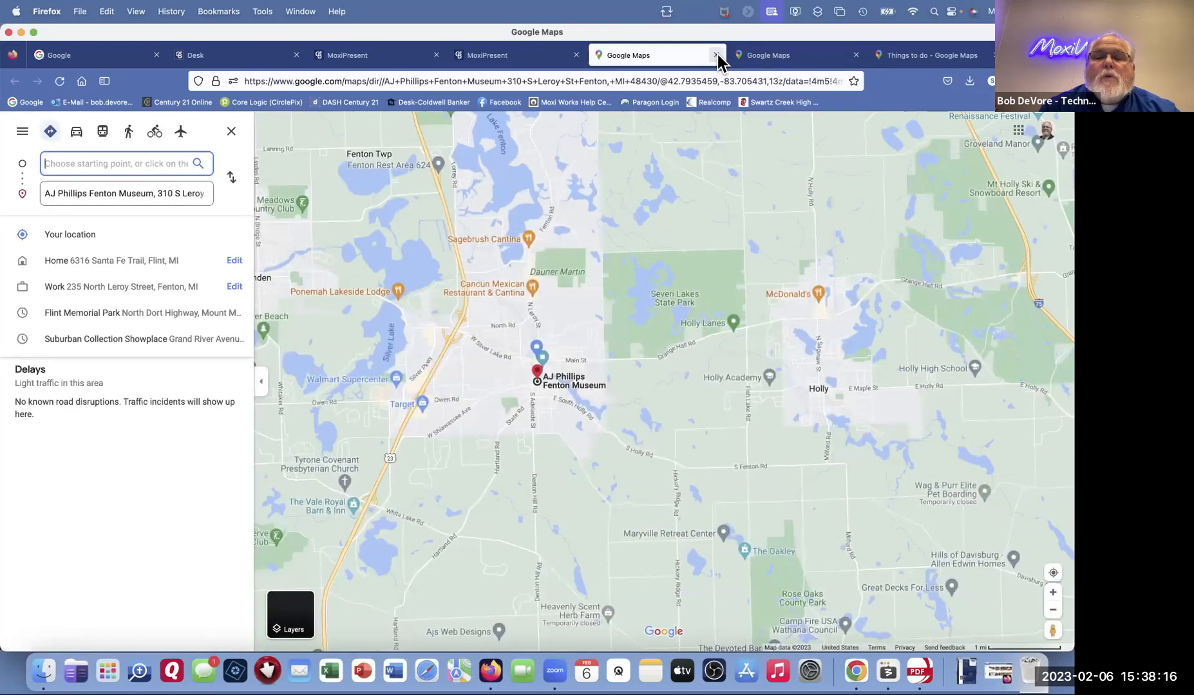
left_click(717, 56)
left_click(576, 55)
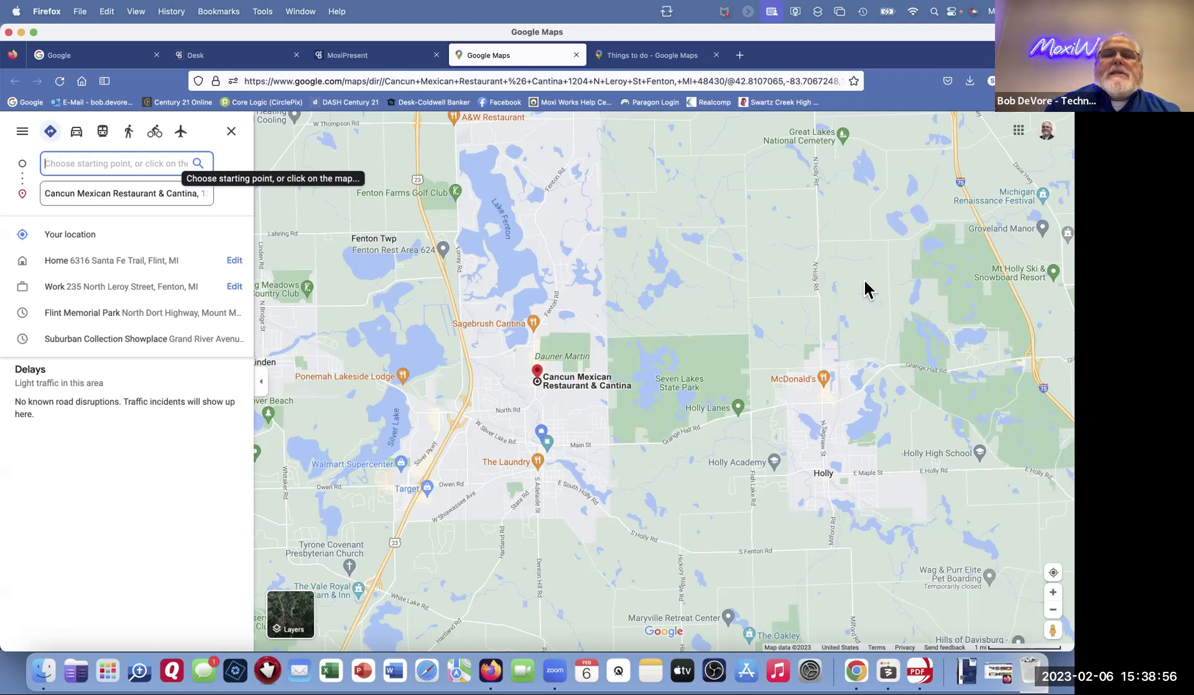
Step: Close the embed dialog of the "Things to do" Google map and copy the map's shareable link
left_click(649, 53)
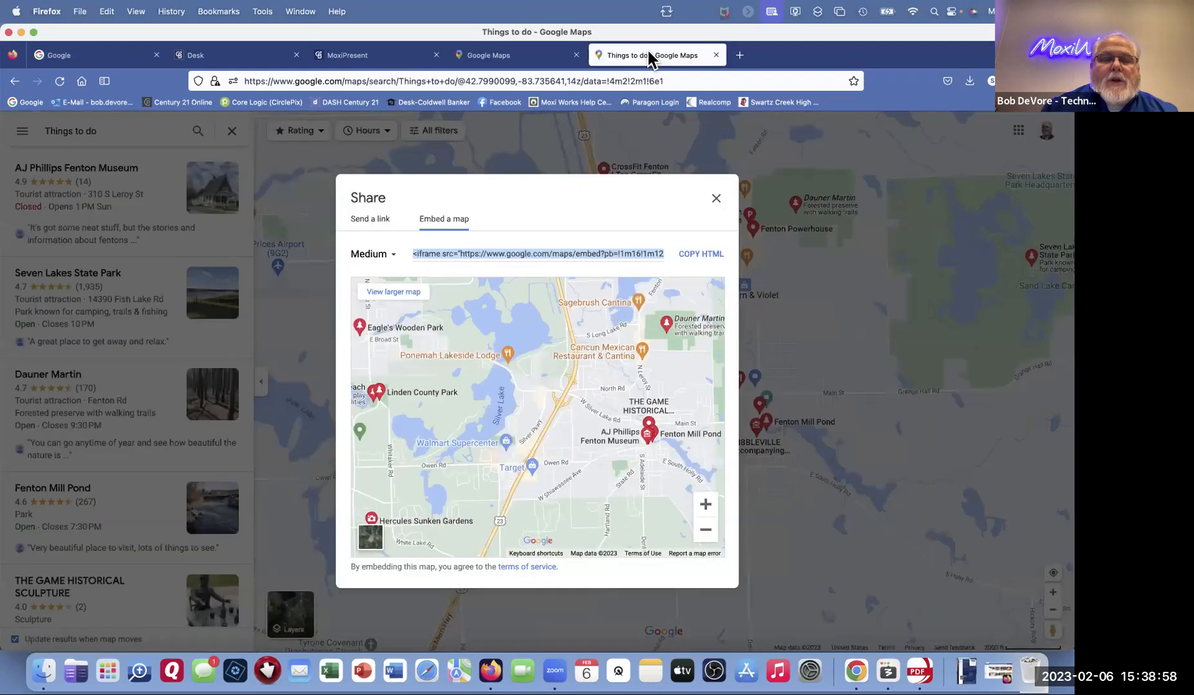
left_click(716, 199)
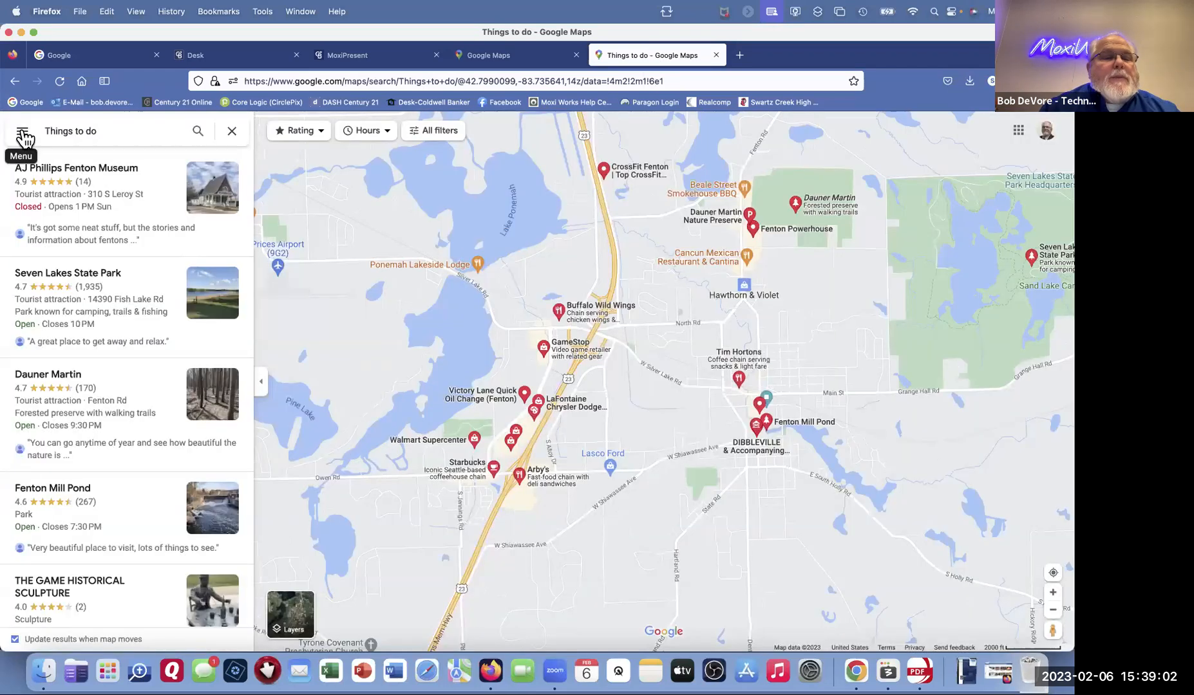
left_click(23, 133)
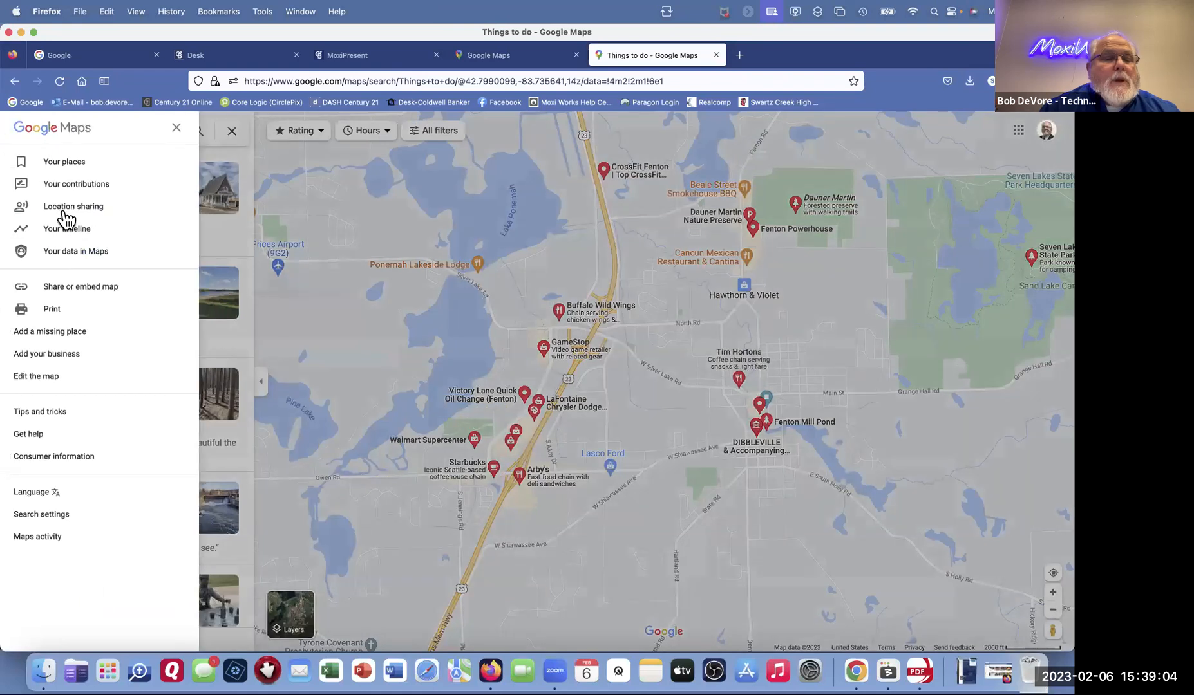
left_click(69, 284)
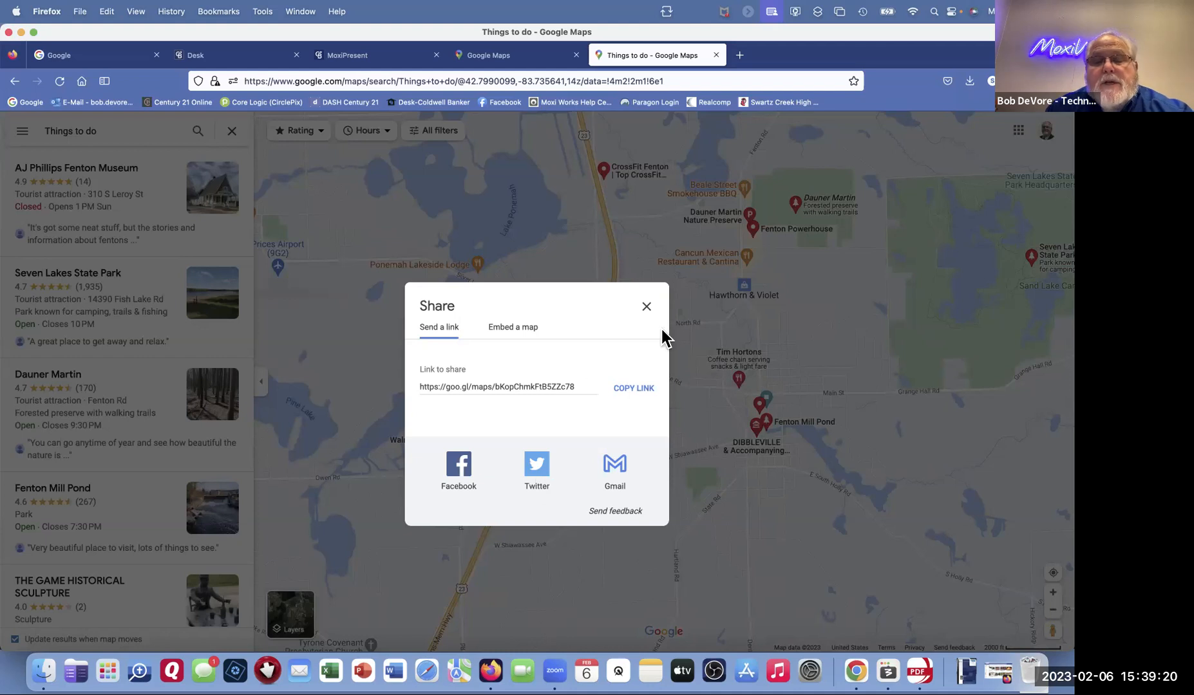
left_click(632, 390)
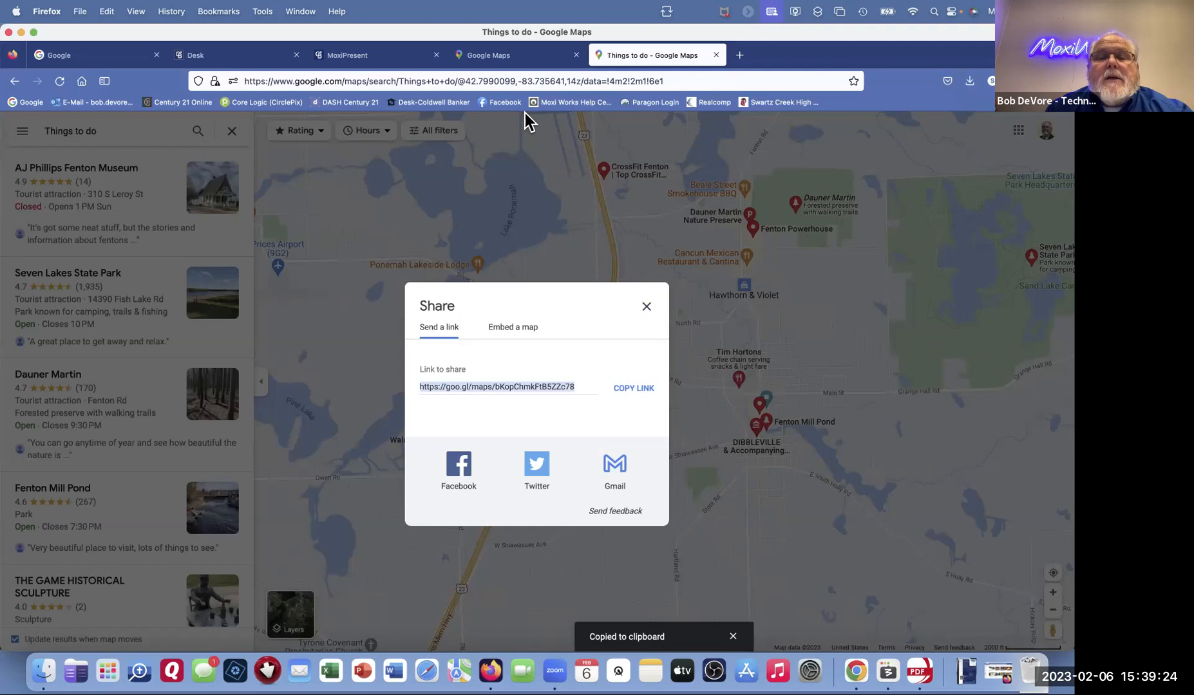
Step: Open Facebook alongside the maps and start a new Facebook post on the Coldwell Banker Professionals business page
right_click(500, 102)
left_click(523, 108)
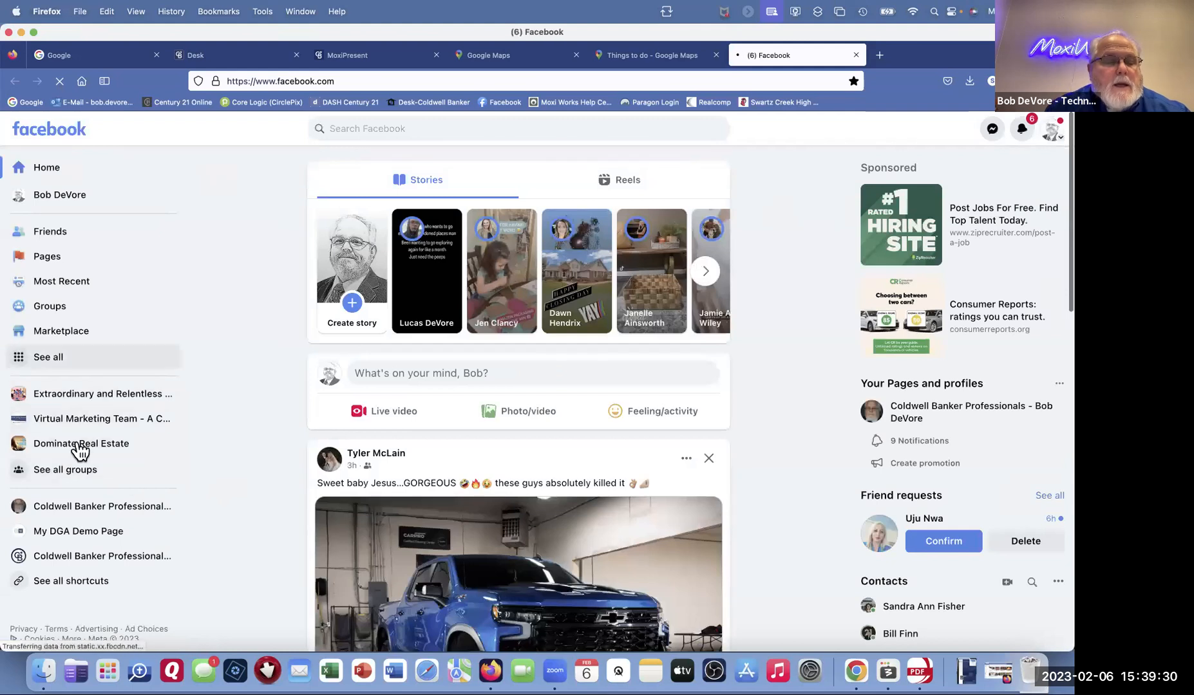
left_click(75, 510)
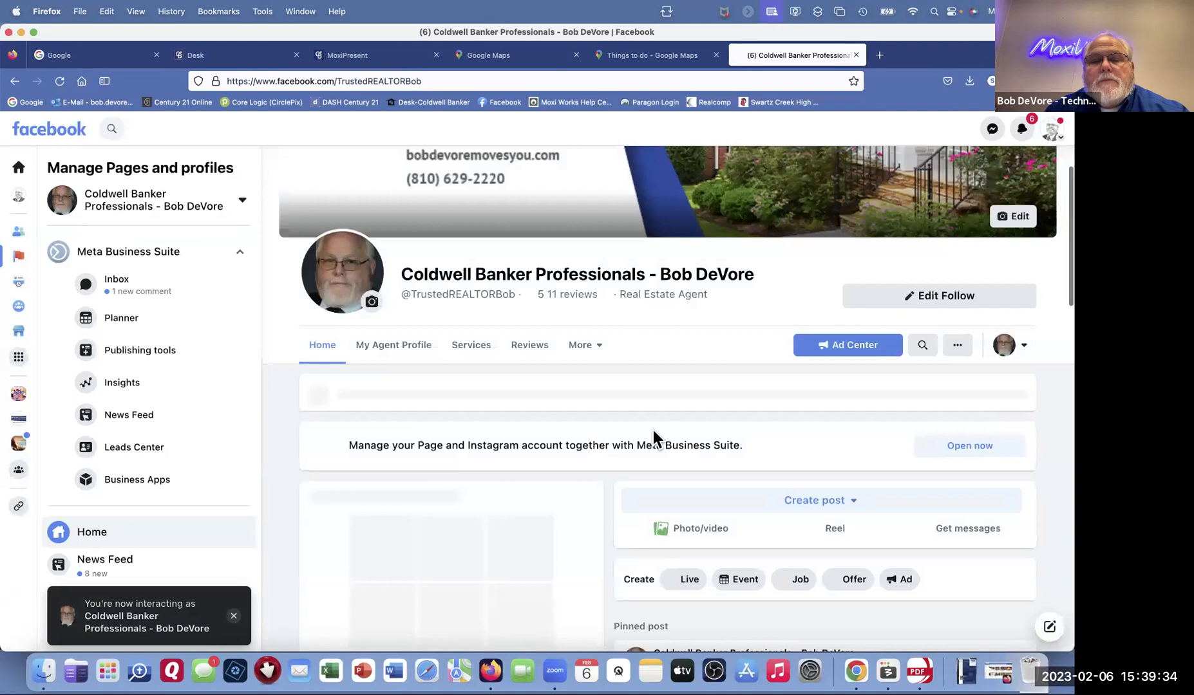
left_click(851, 461)
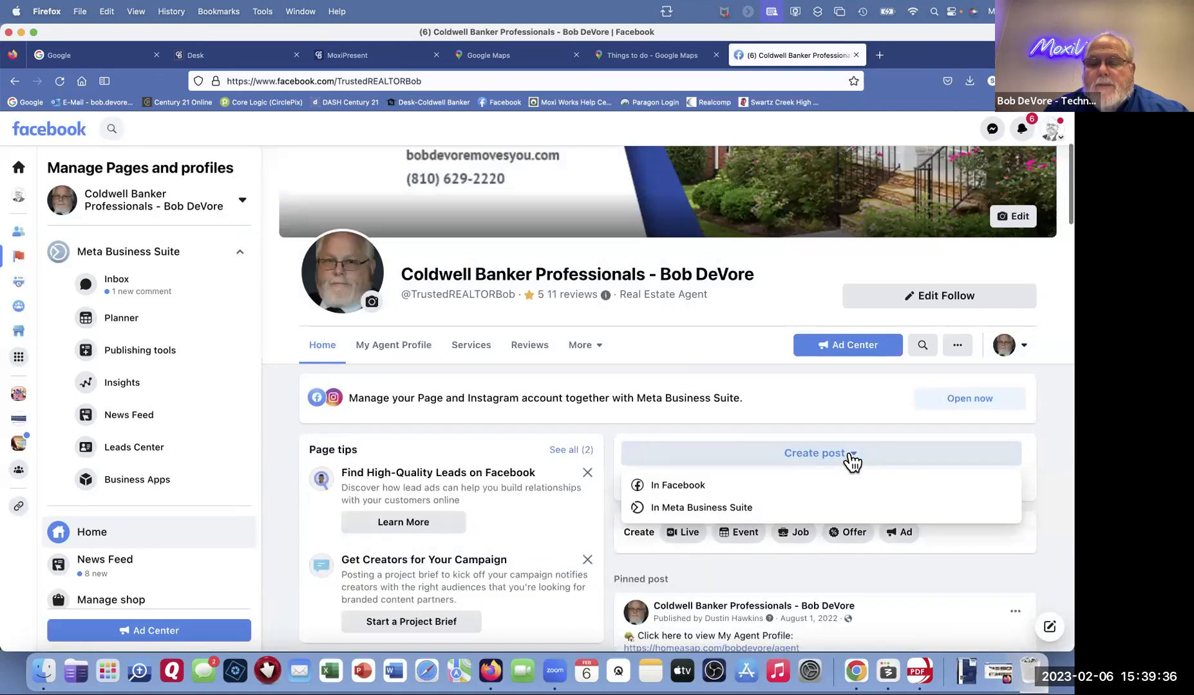
left_click(700, 487)
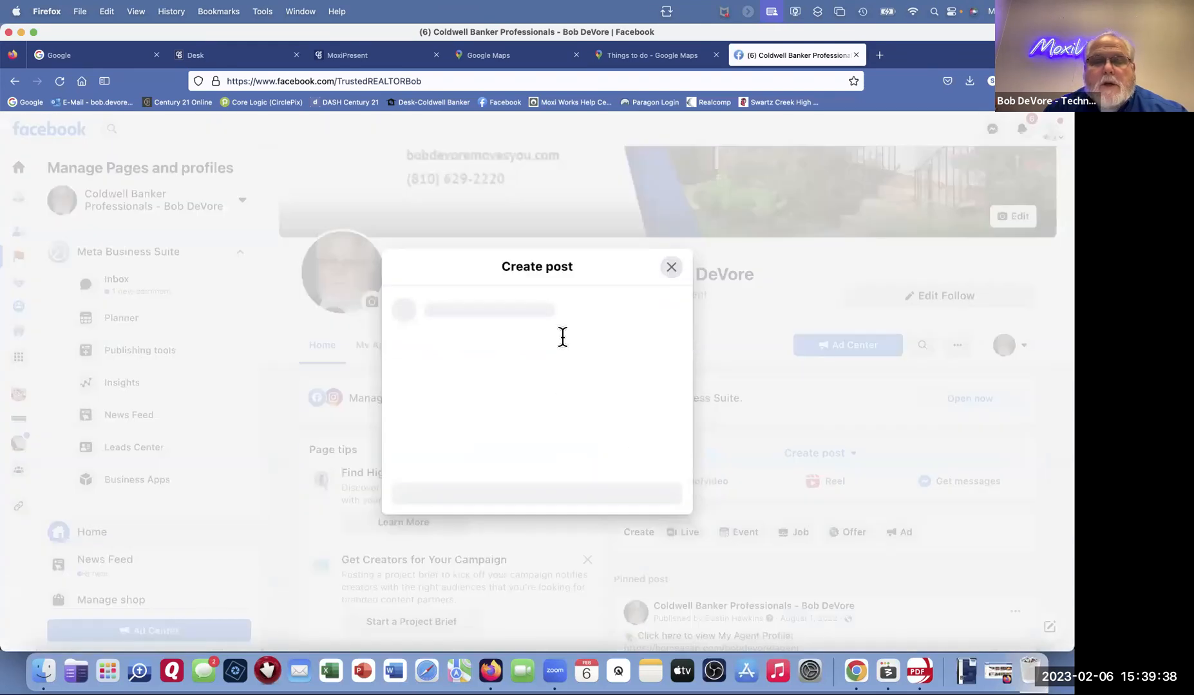
left_click_drag(576, 318, 347, 289)
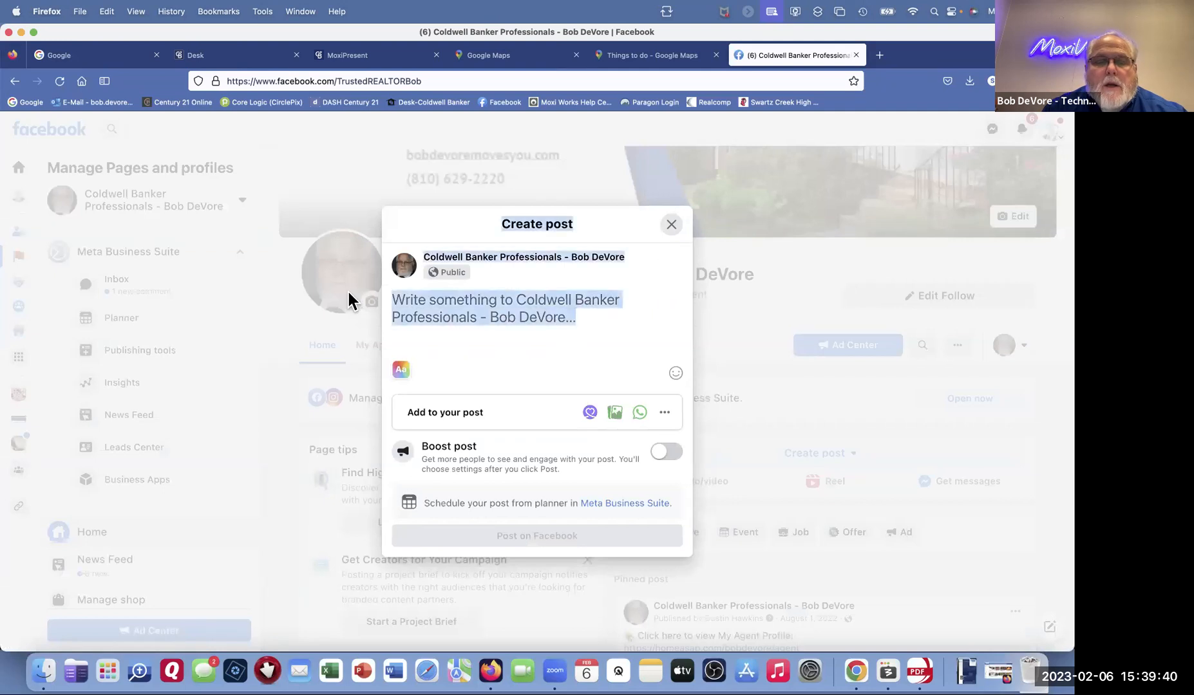
left_click(549, 326)
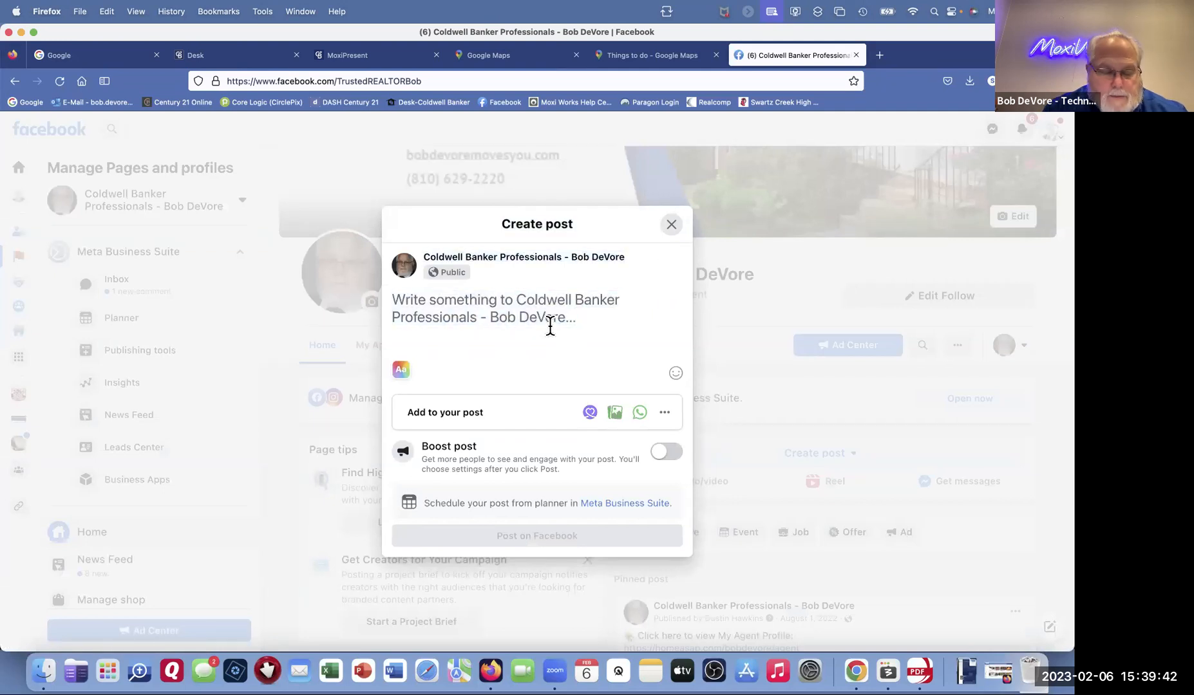
Step: Paste the copied map link into the post and add "Things to Do in Fenton Michigan!" after it, separated by a space
key("super+v")
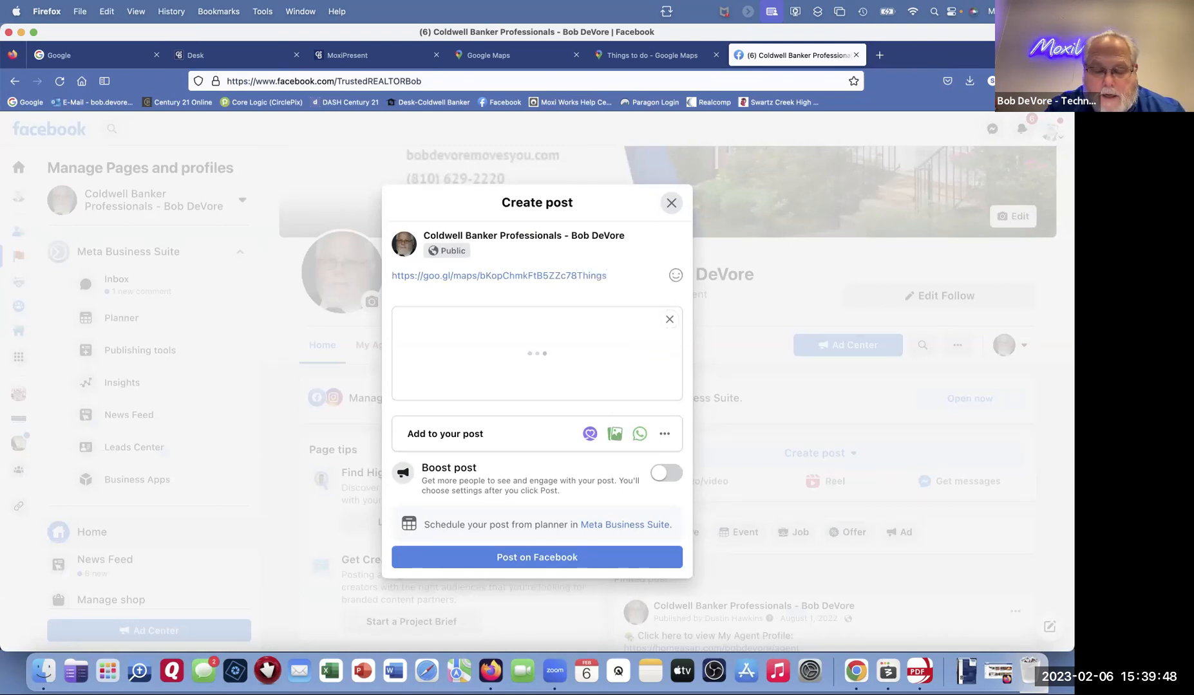
type("to Do")
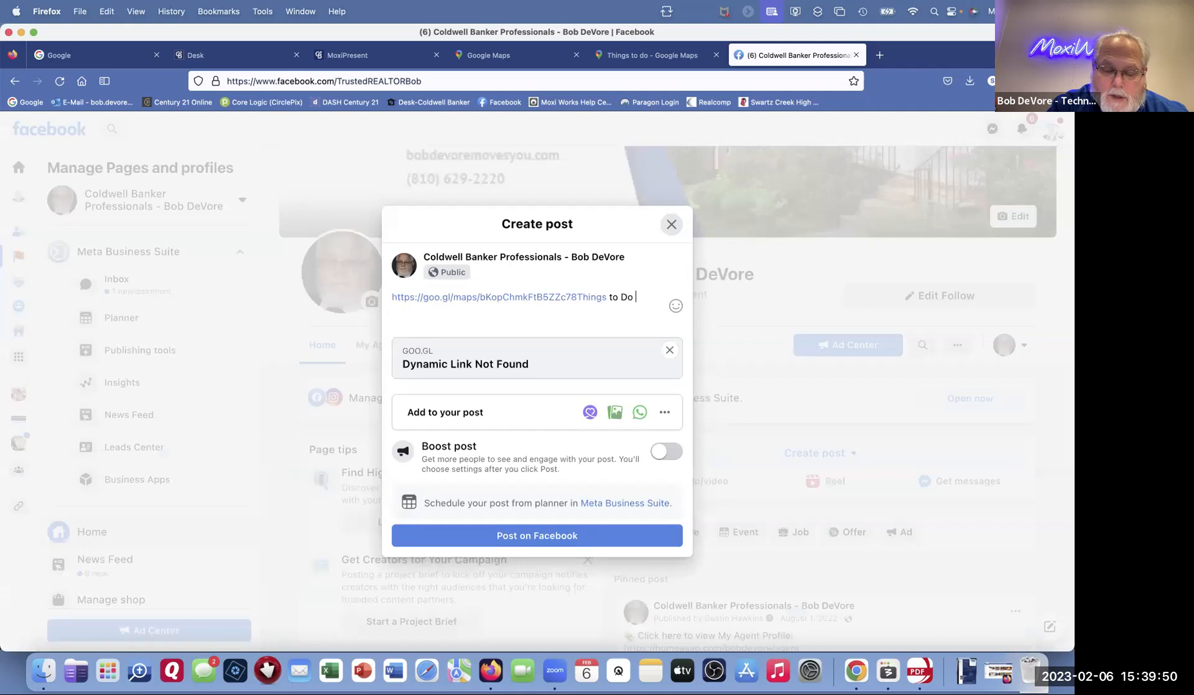
type(" in Fent")
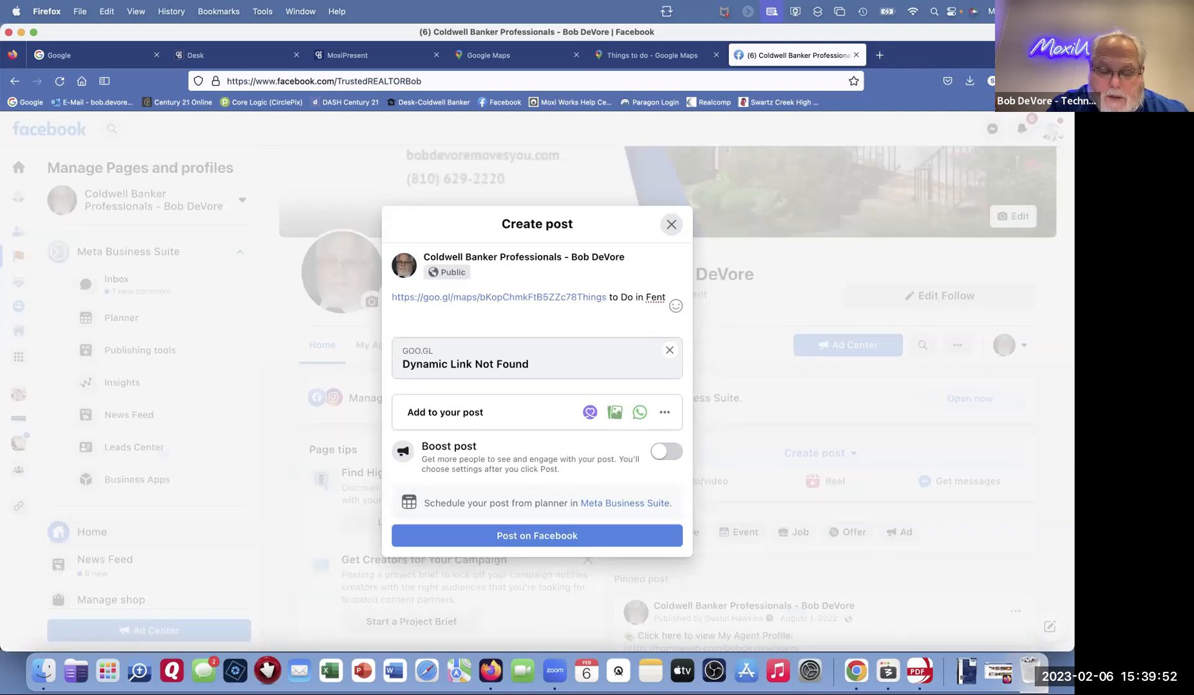
type("on Michigan!")
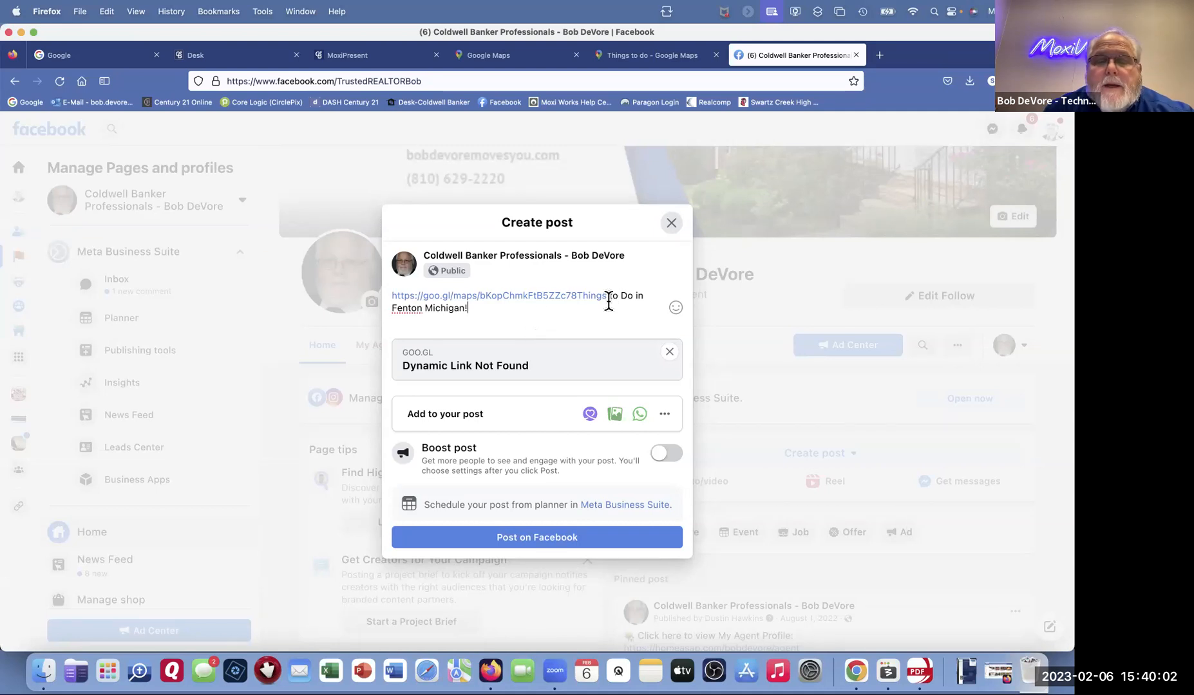
left_click_drag(577, 294, 612, 299)
left_click(578, 296)
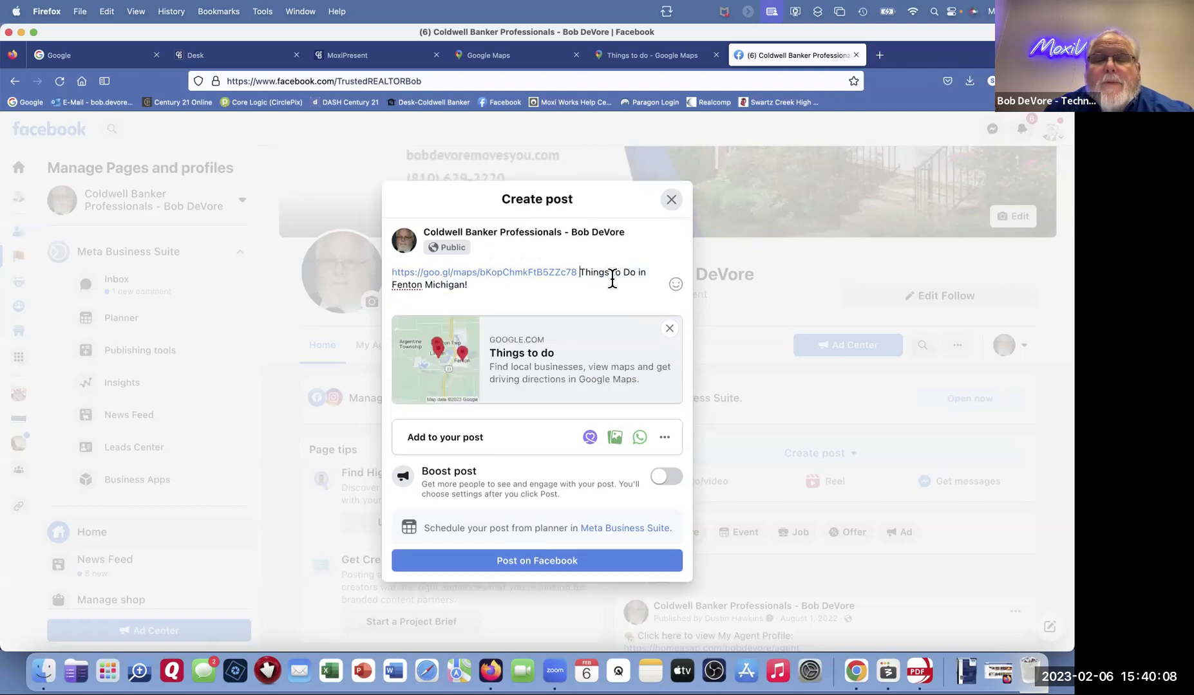
Step: Try to move the caption "Things to Do in Fenton Michigan!" ahead of the map link in the post
left_click_drag(579, 270, 650, 285)
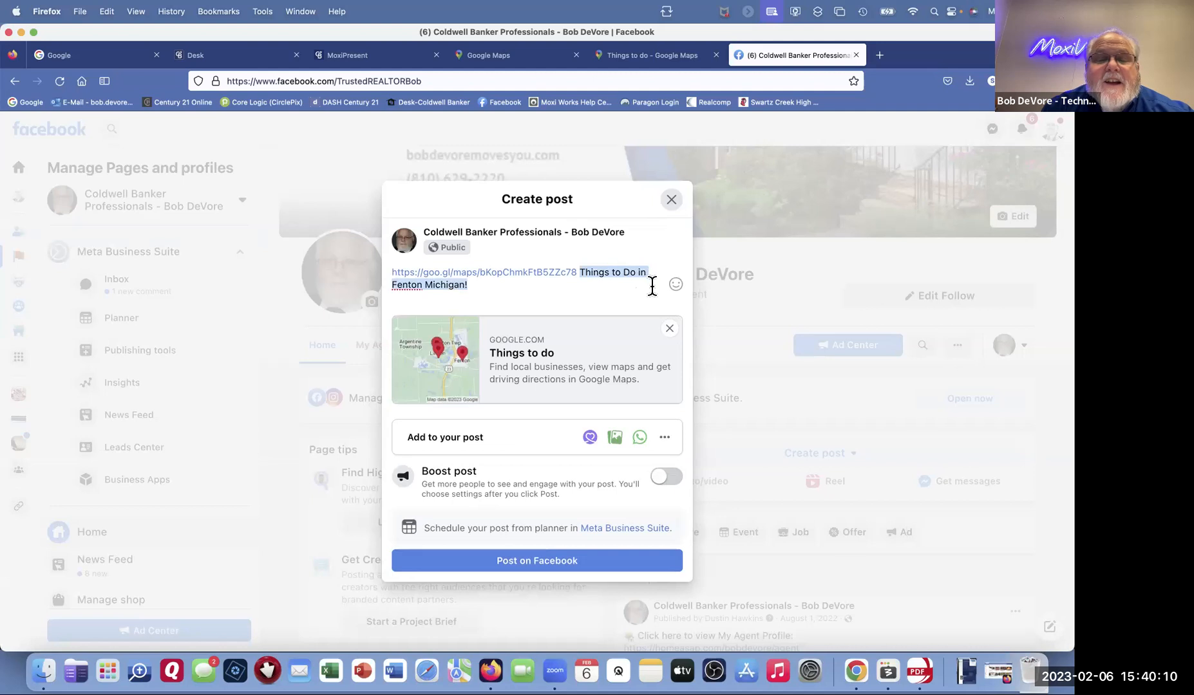
right_click(455, 286)
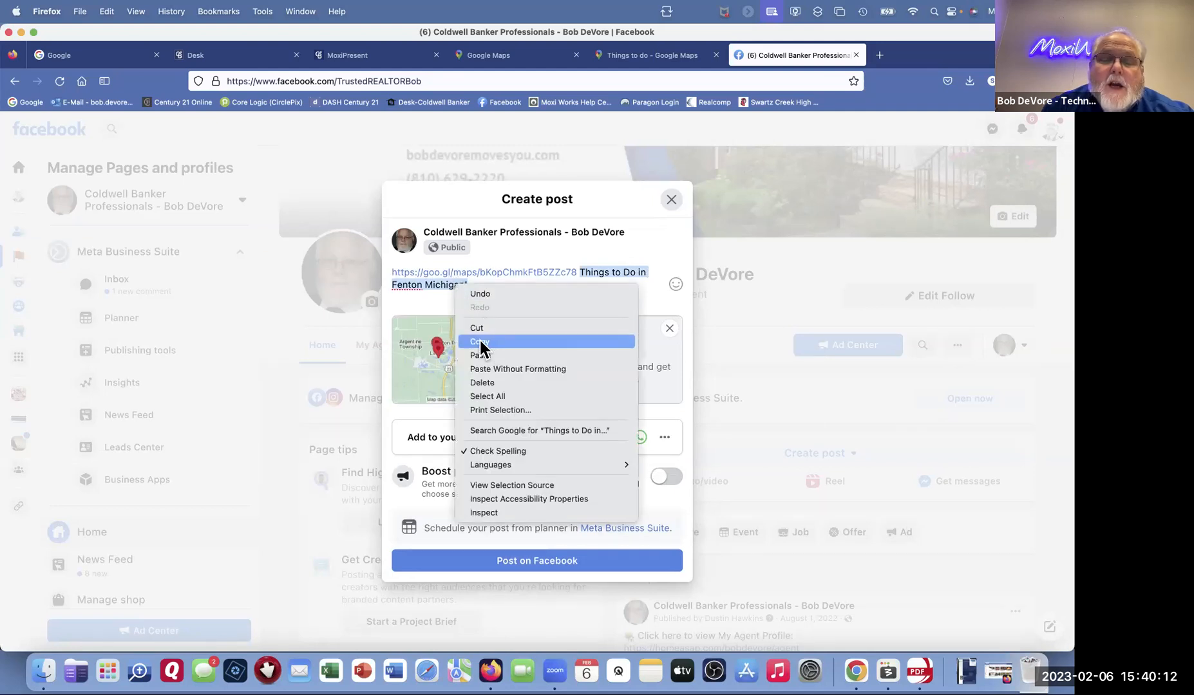
left_click(480, 343)
left_click(391, 271)
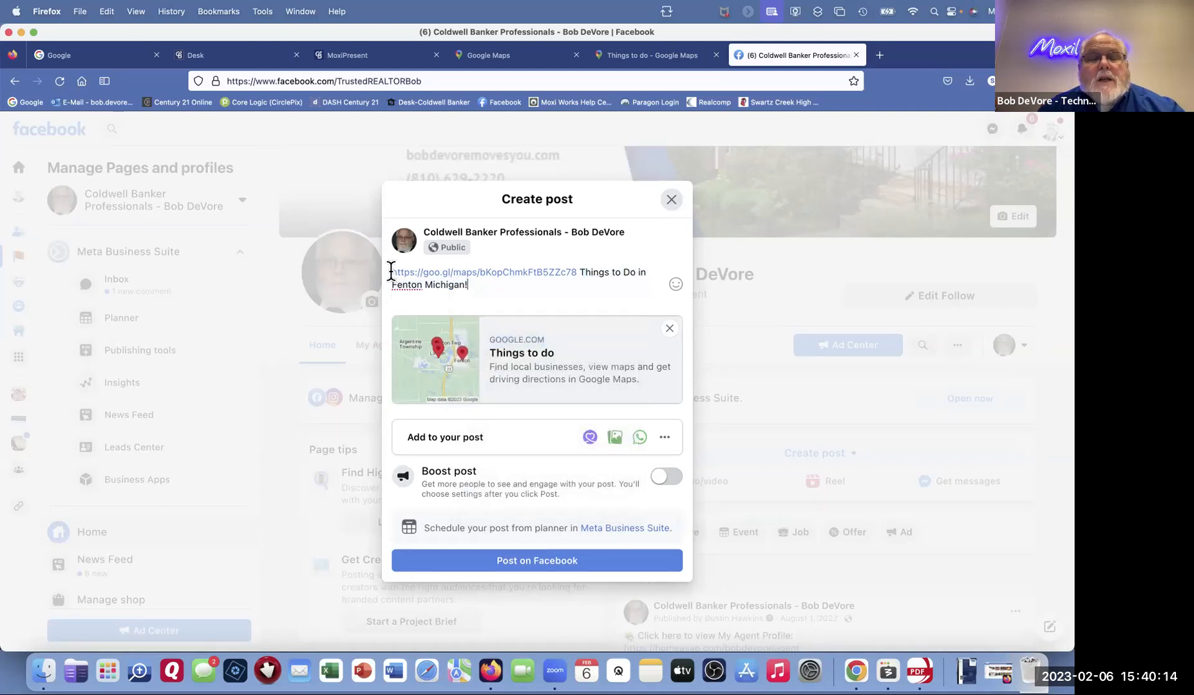
left_click_drag(580, 267, 620, 306)
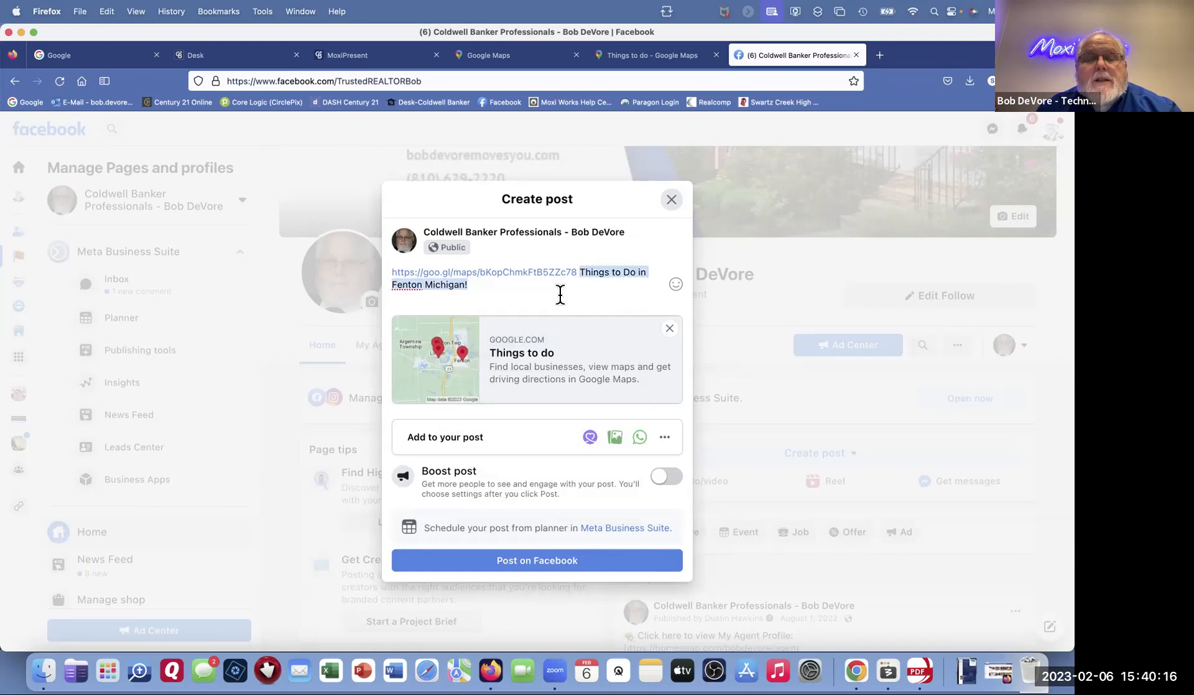
right_click(458, 283)
left_click(481, 325)
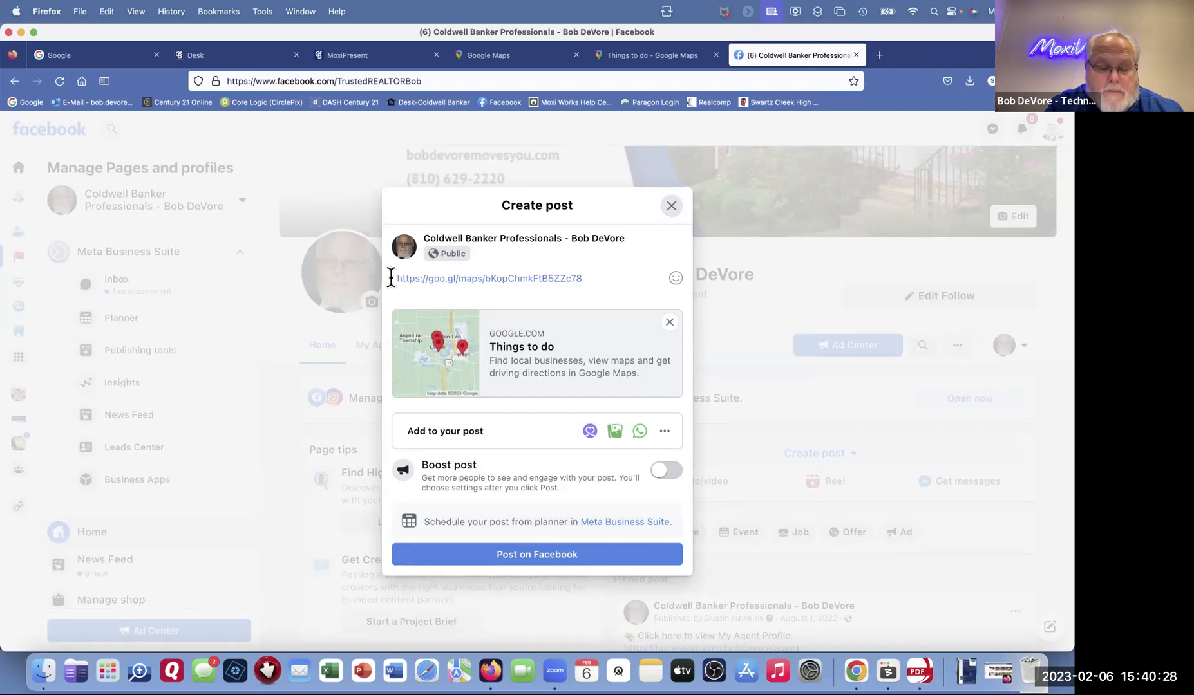
key("super+v")
Step: Delete the map link text from the post, keeping the caption and preview, and publish it to the page without sharing to groups
left_click_drag(586, 267, 398, 271)
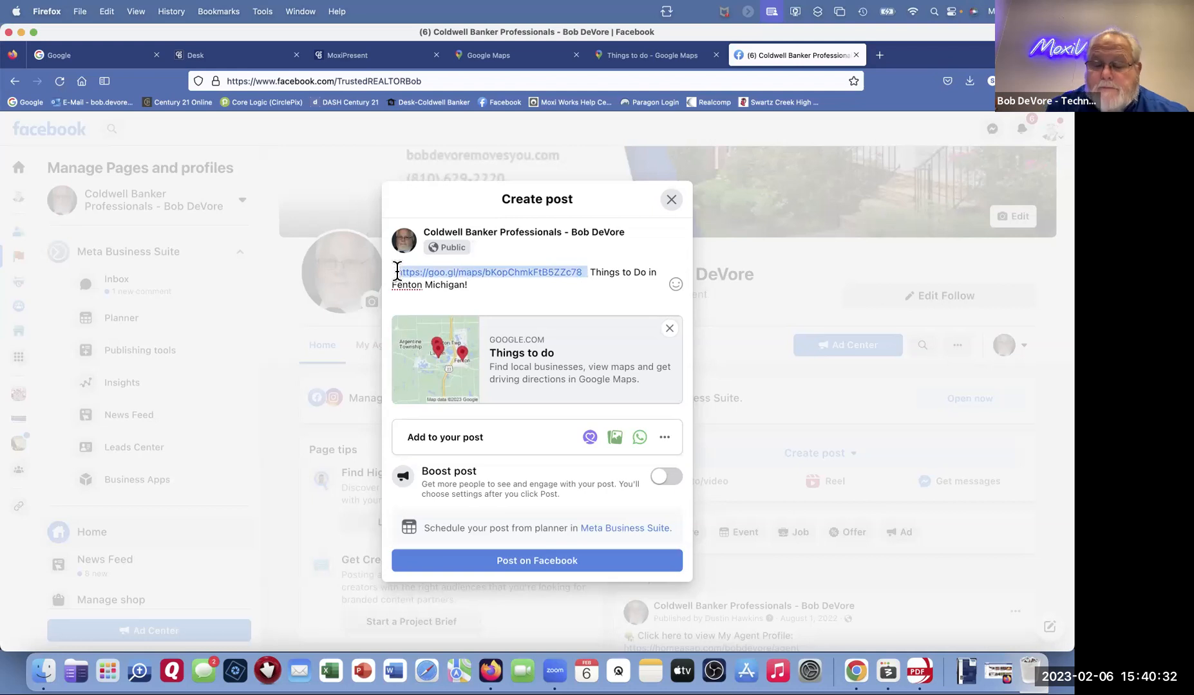
key("BackSpace")
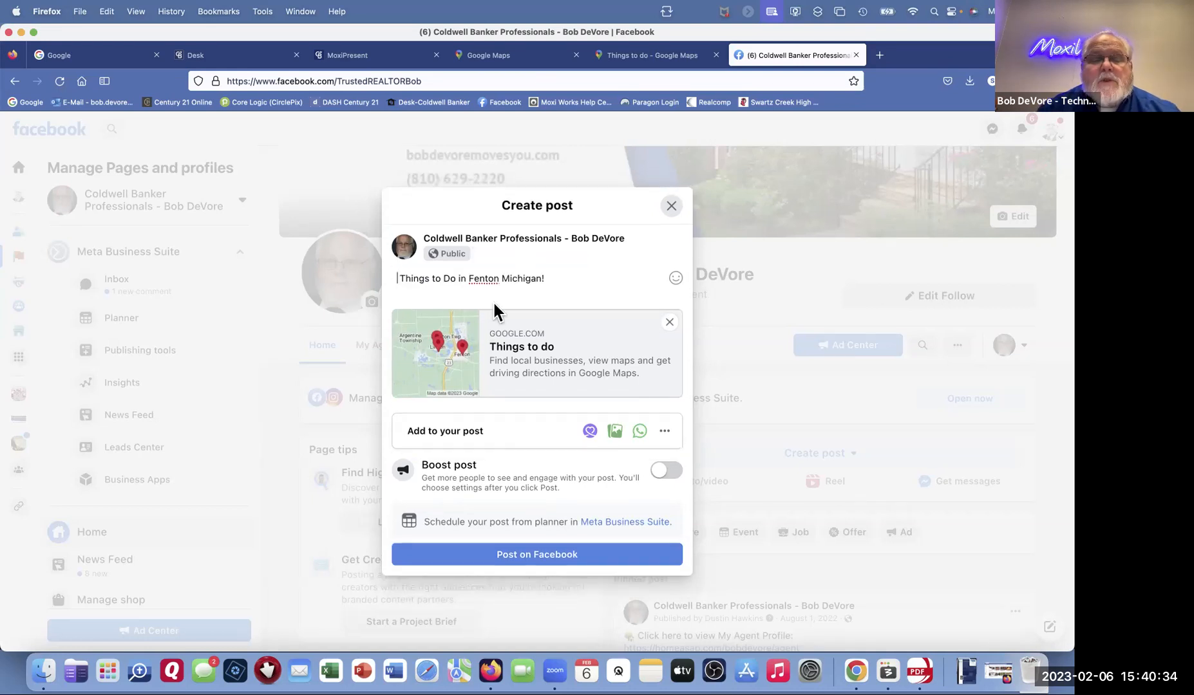
left_click(536, 555)
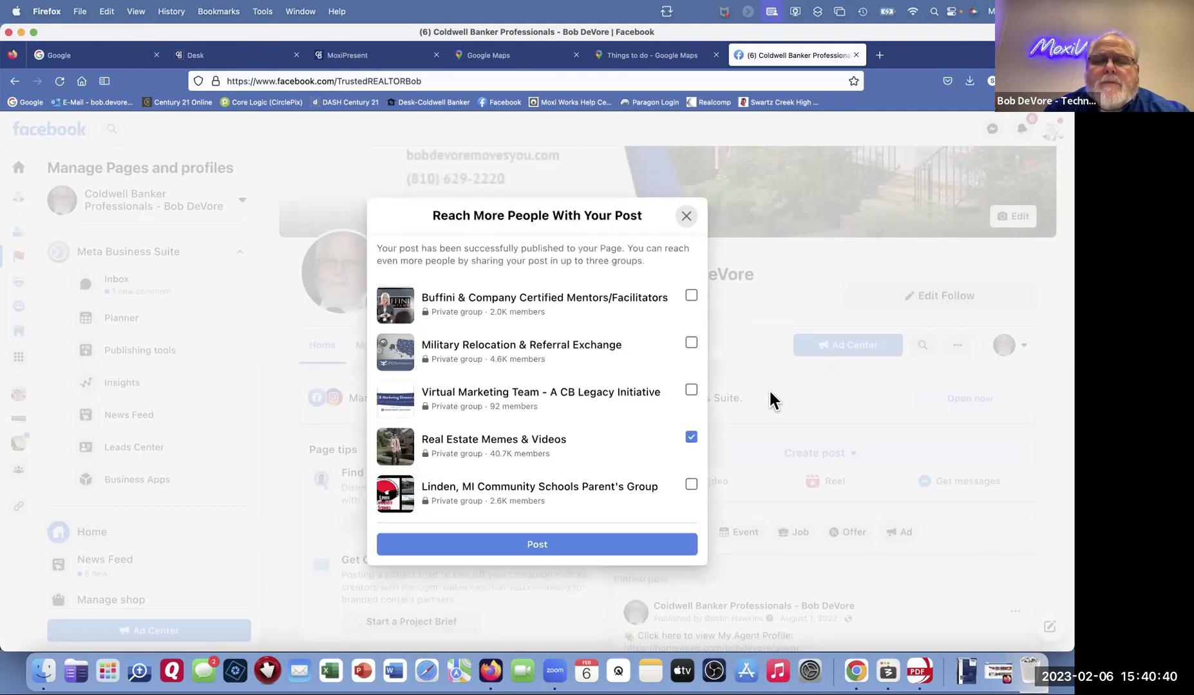
left_click(686, 217)
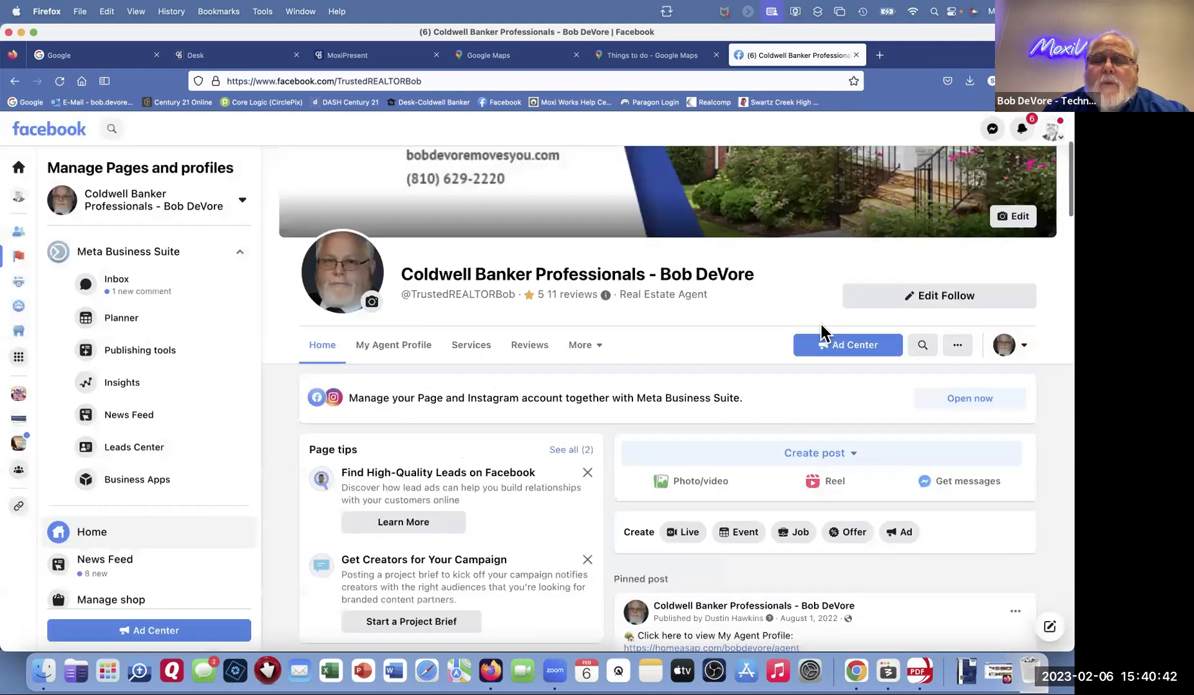
Step: Find the published "Things to Do in Fenton Michigan!" post on the page and open its map preview
scroll(821, 325, "down", 4)
scroll(821, 325, "down", 10)
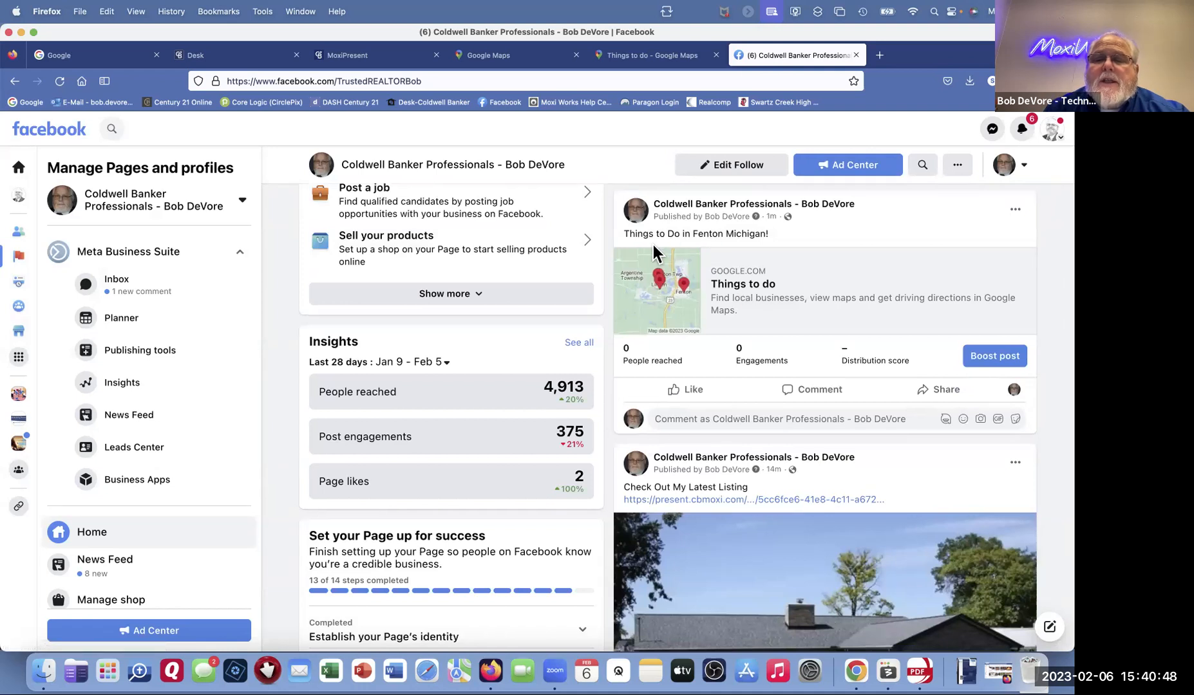
left_click(769, 280)
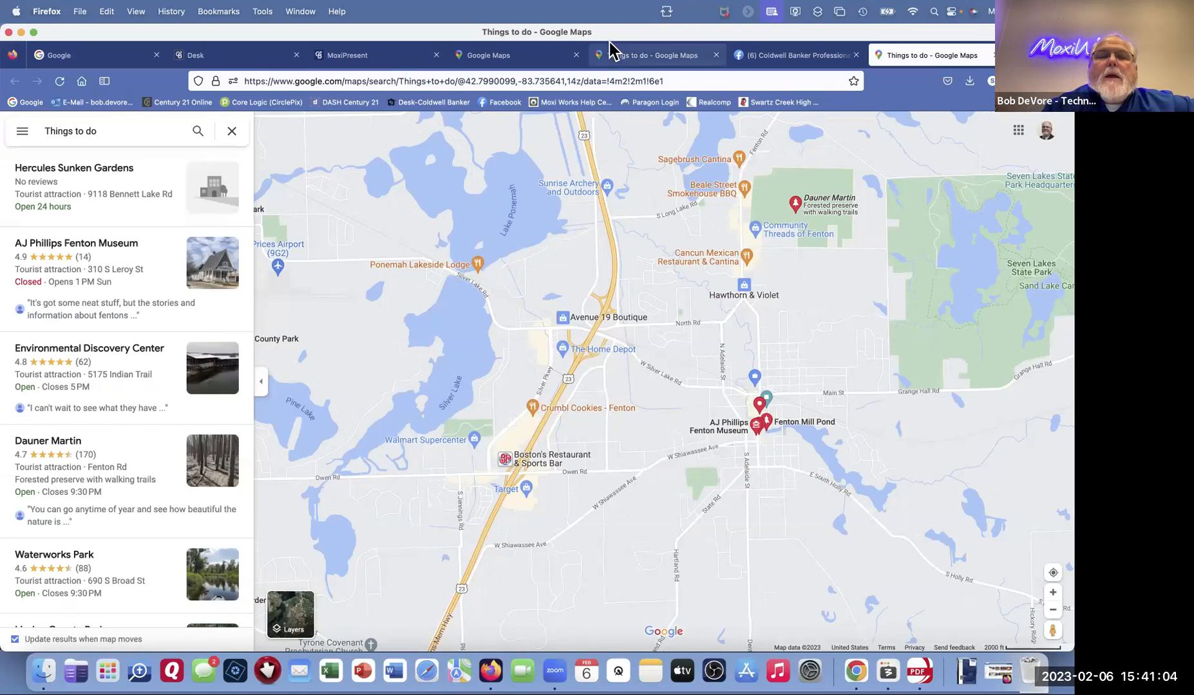
Step: Return to the MoxiPresent presentation and explore the areas around Fenton on the Fenton Map page's embedded restaurants map
left_click(368, 55)
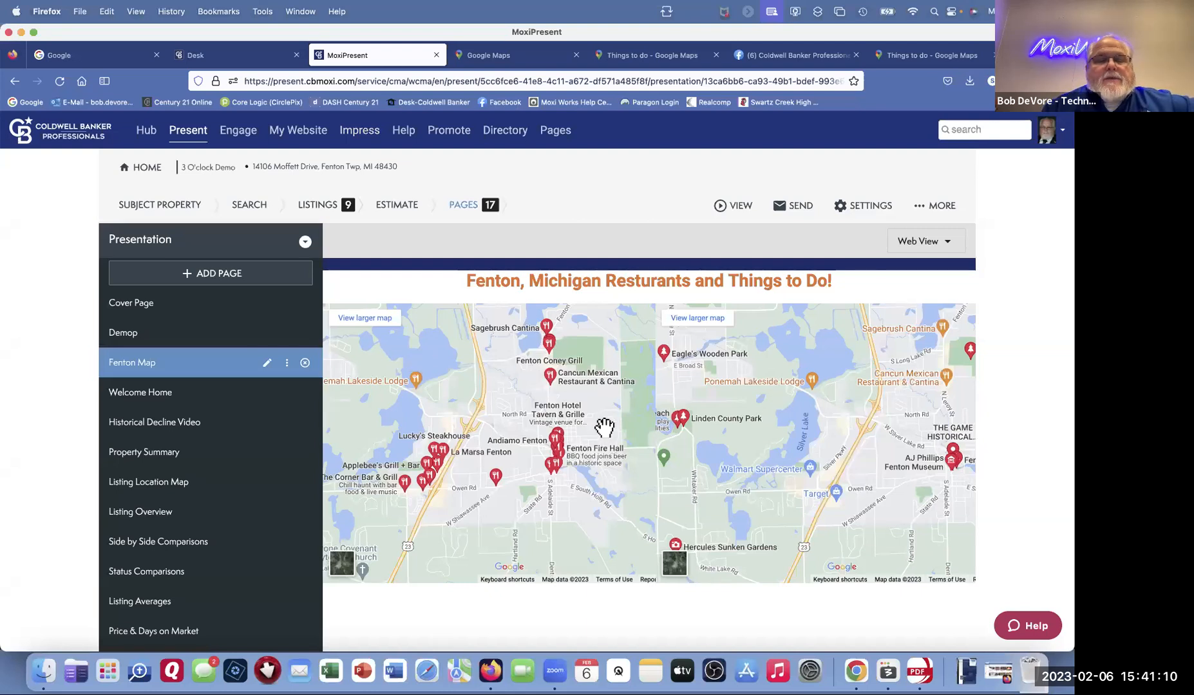
mouse_move(586, 426)
left_mouse_down()
mouse_move(355, 406)
mouse_move(389, 434)
mouse_move(351, 438)
left_mouse_up()
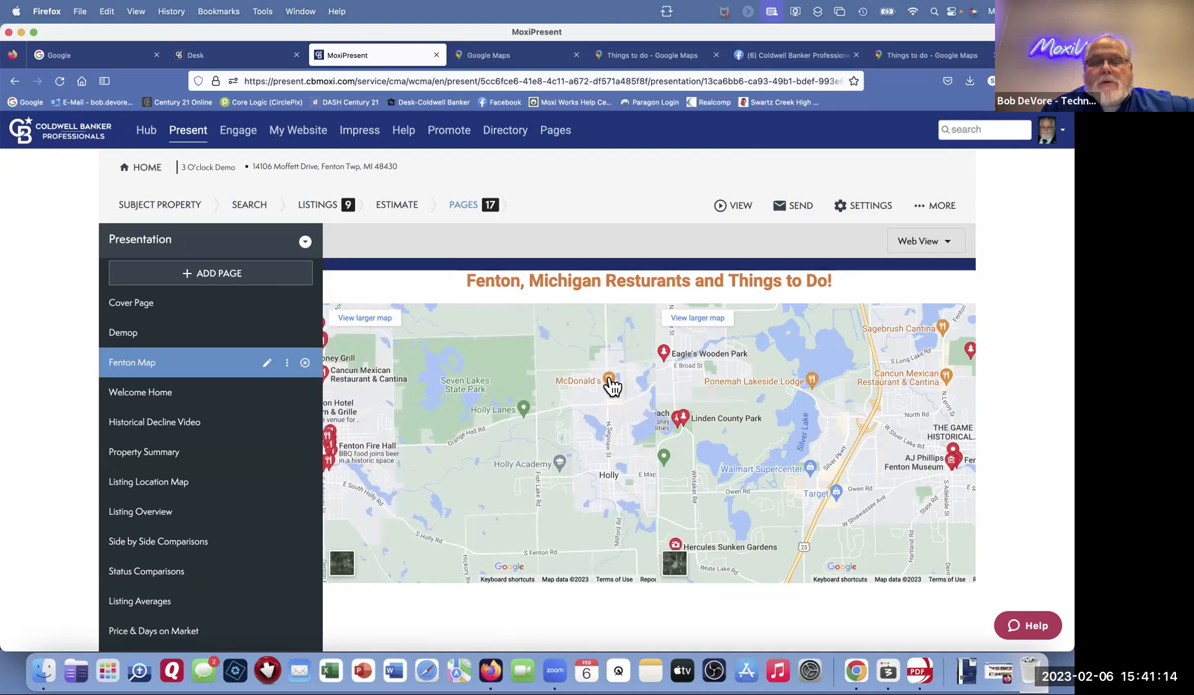
left_click_drag(573, 405, 536, 407)
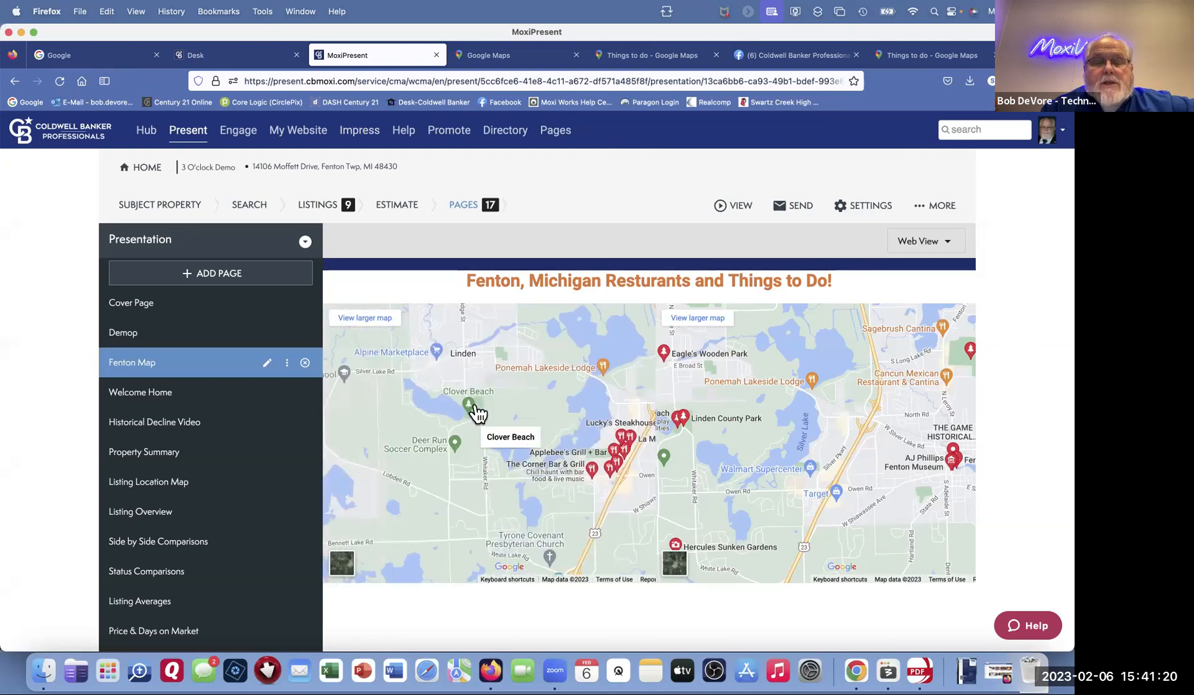
left_click_drag(646, 382, 522, 421)
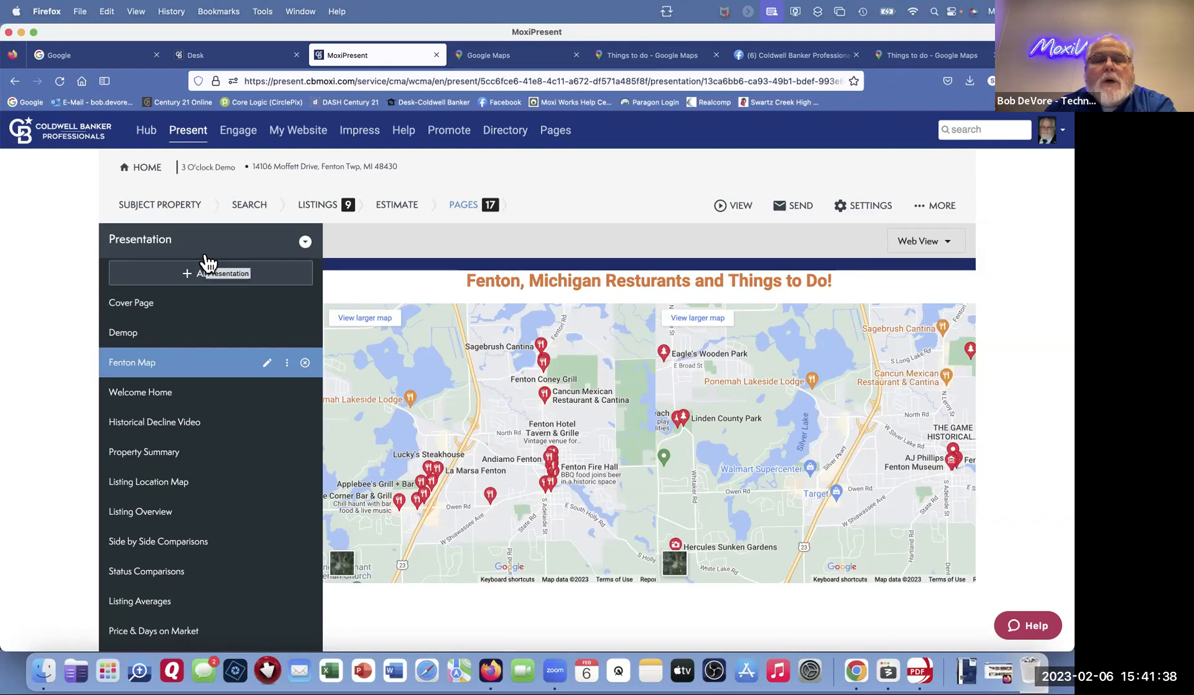
Step: Leave the presentation, open My Library, and preview the Demop custom page
left_click(140, 170)
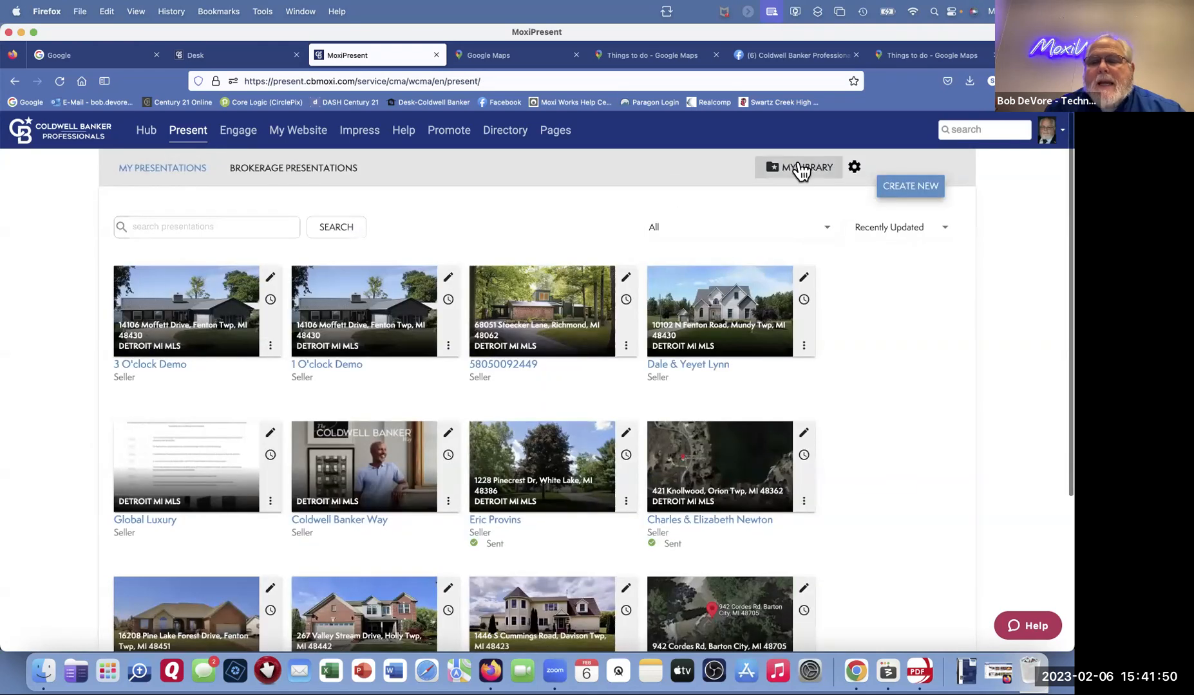
left_click(807, 168)
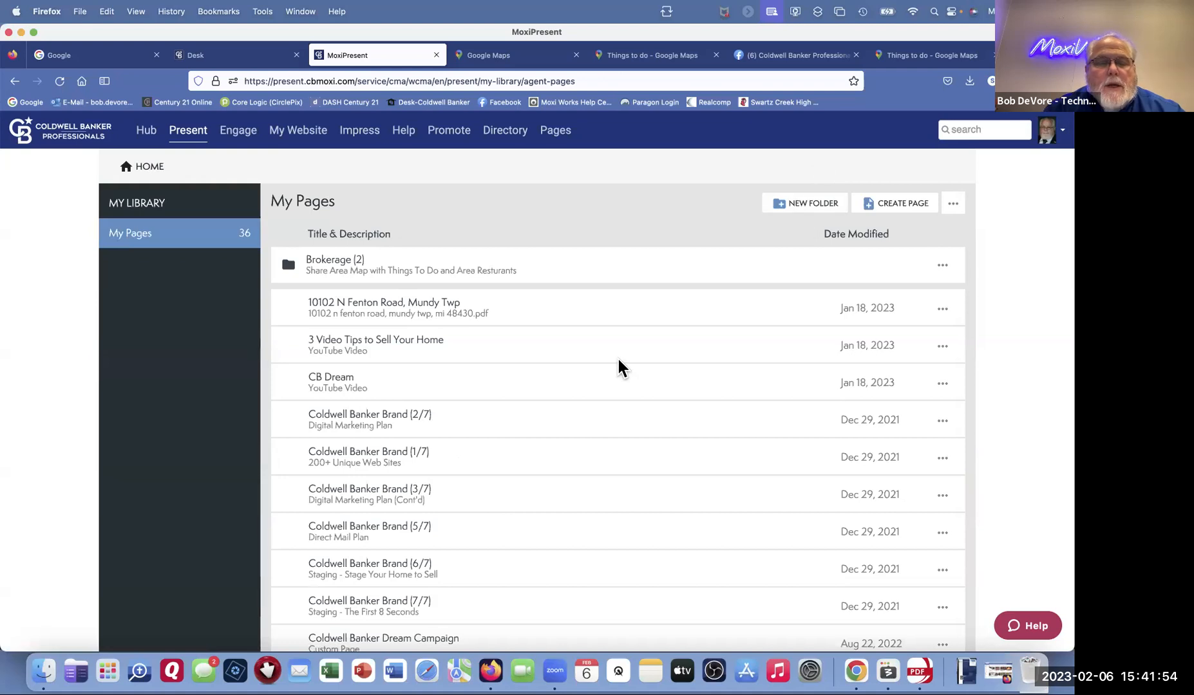
scroll(618, 368, "down", 5)
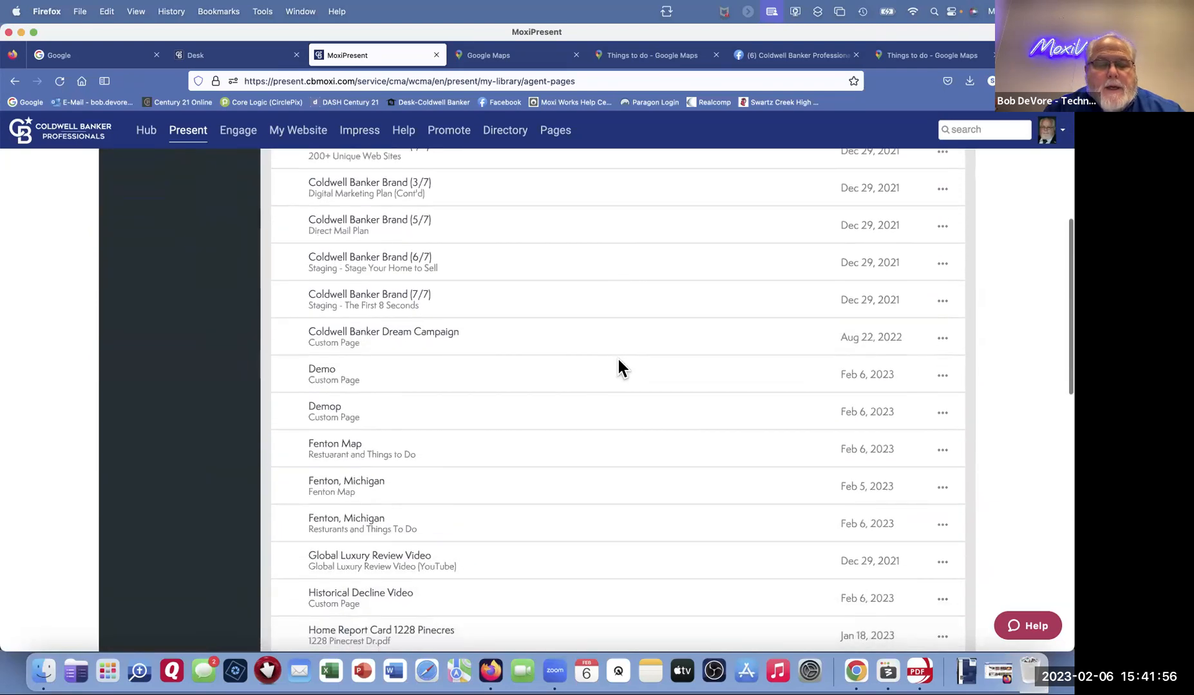
scroll(618, 361, "down", 2)
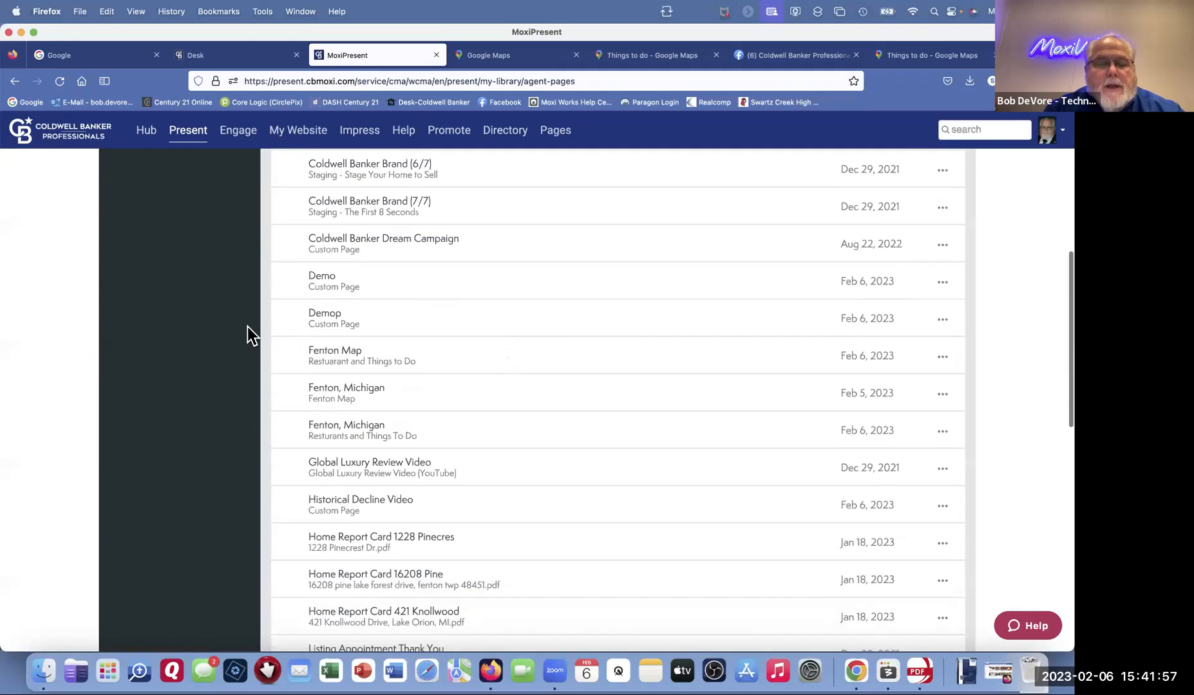
left_click(333, 318)
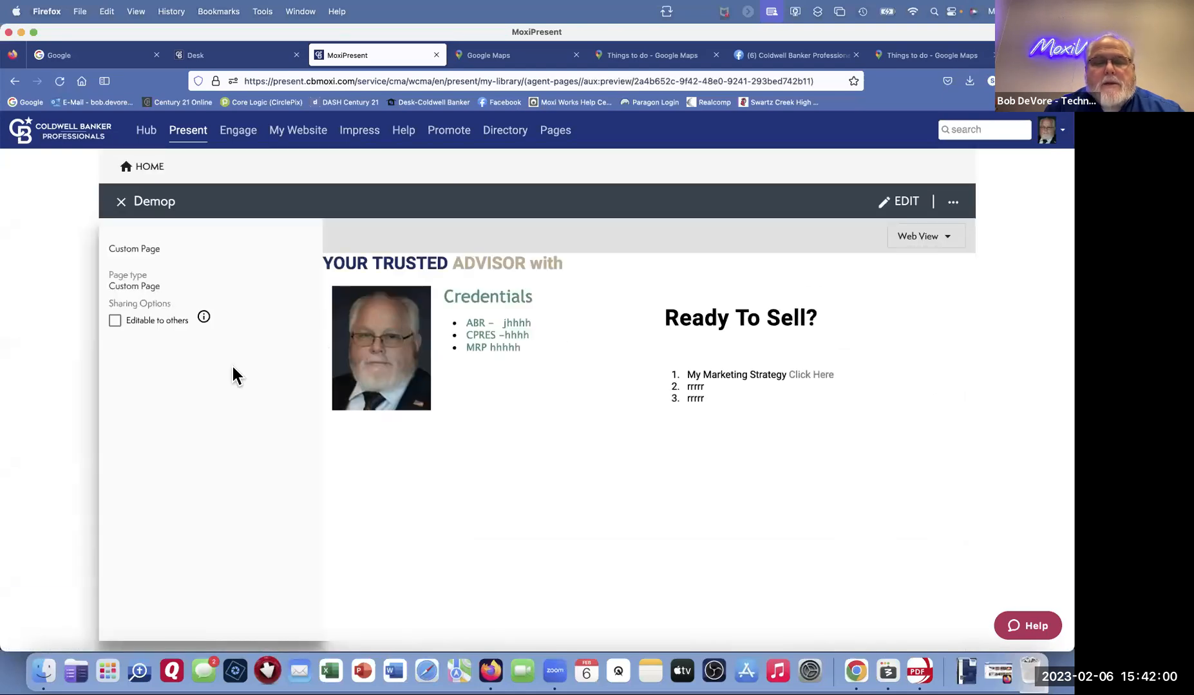
Step: Close the Demop preview and preview the Fenton Map page from My Pages
left_click(124, 205)
scroll(554, 423, "down", 5)
scroll(554, 423, "down", 5)
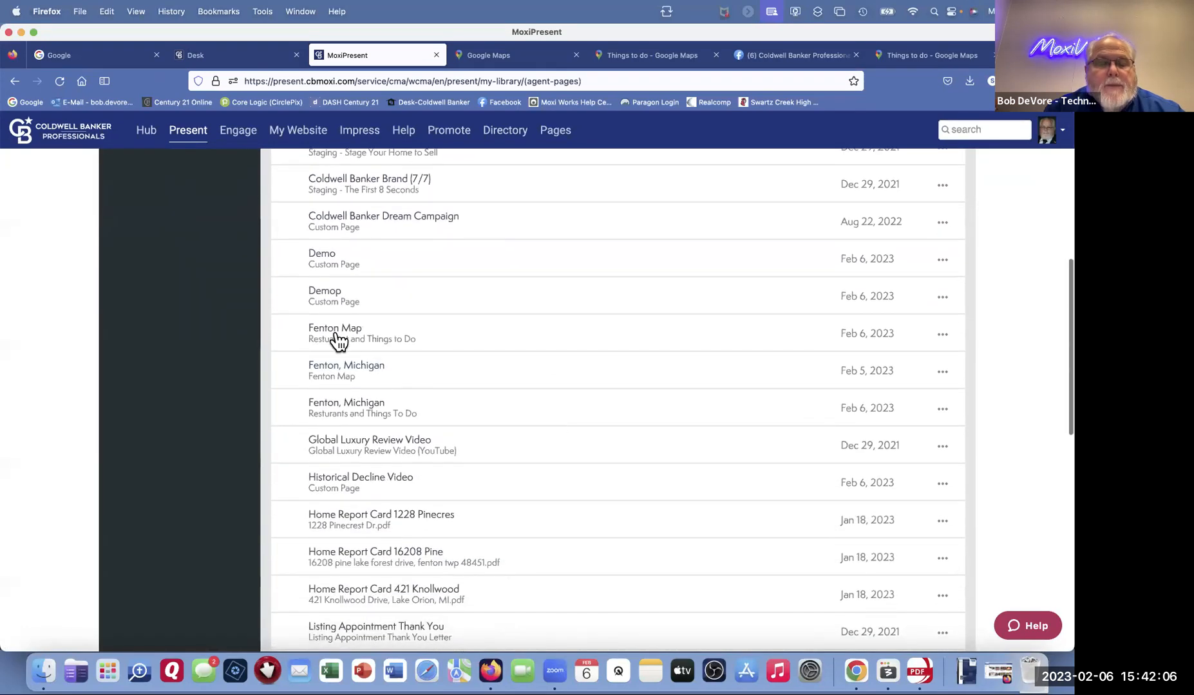
left_click(336, 334)
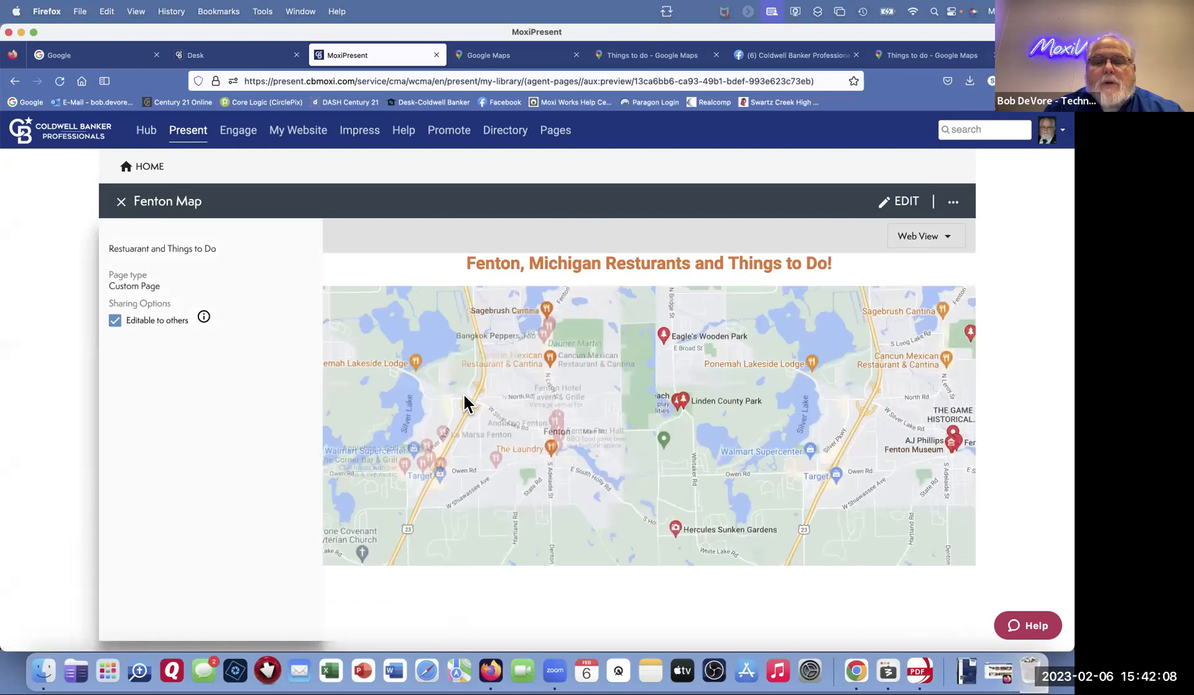
scroll(463, 392, "down", 1)
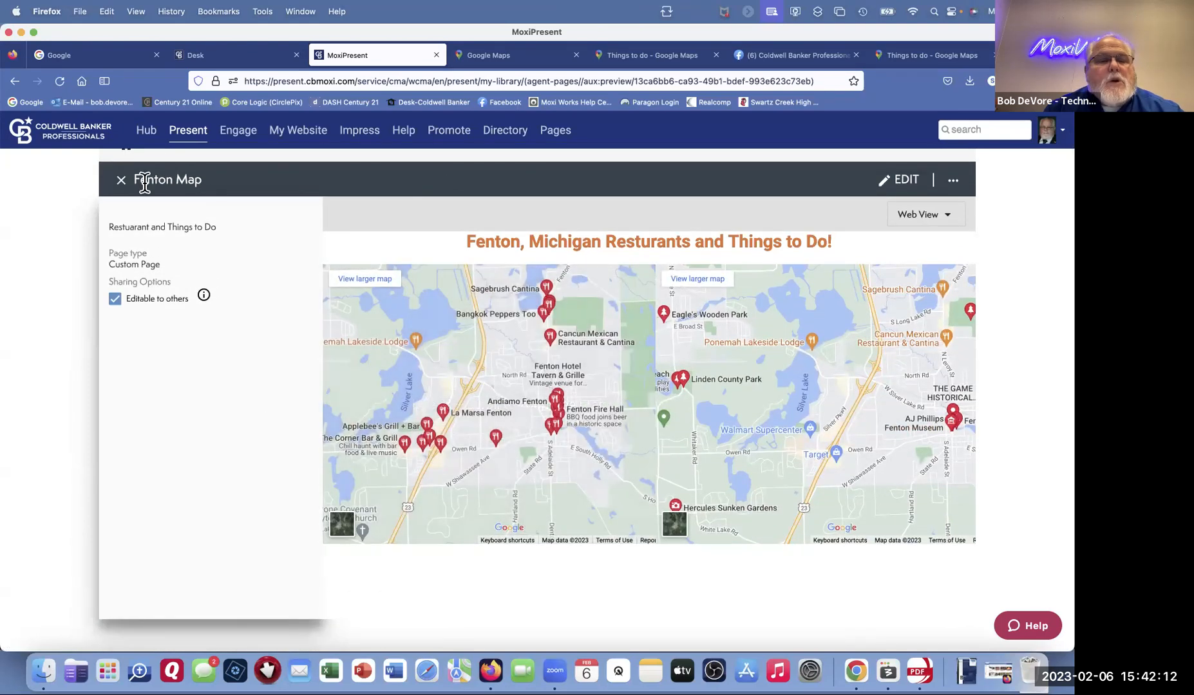
Step: Close the Fenton Map preview and view the Welcome Home page from My Pages
left_click(119, 185)
scroll(263, 287, "down", 5)
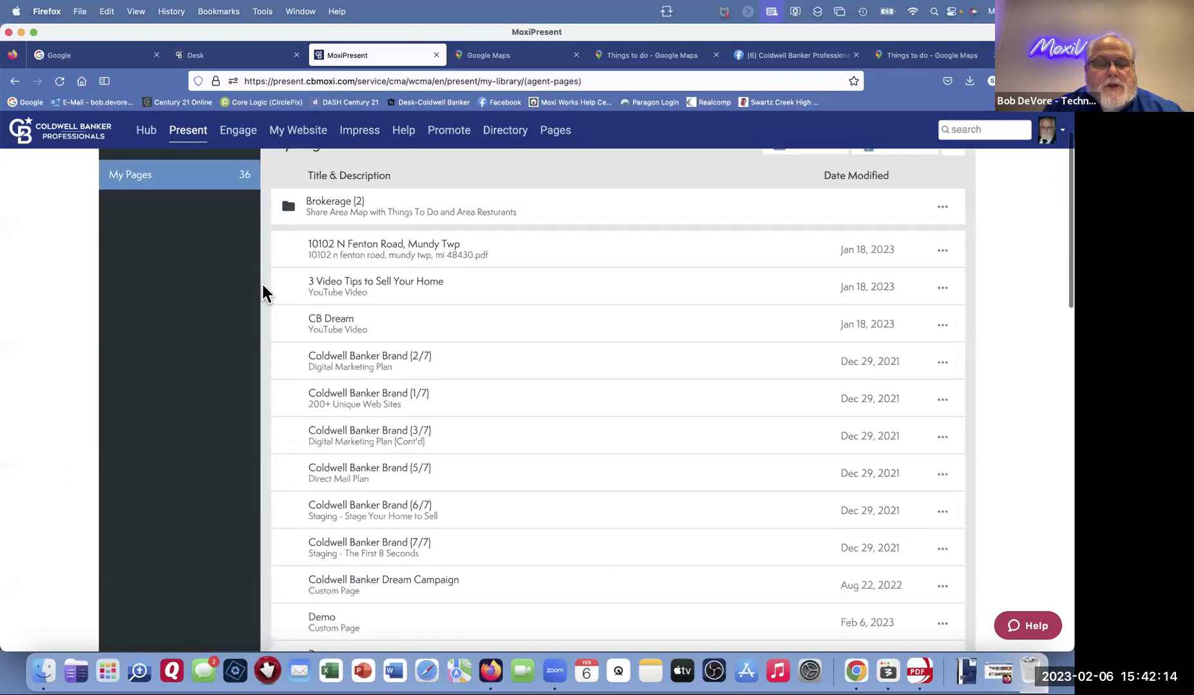
scroll(261, 281, "down", 5)
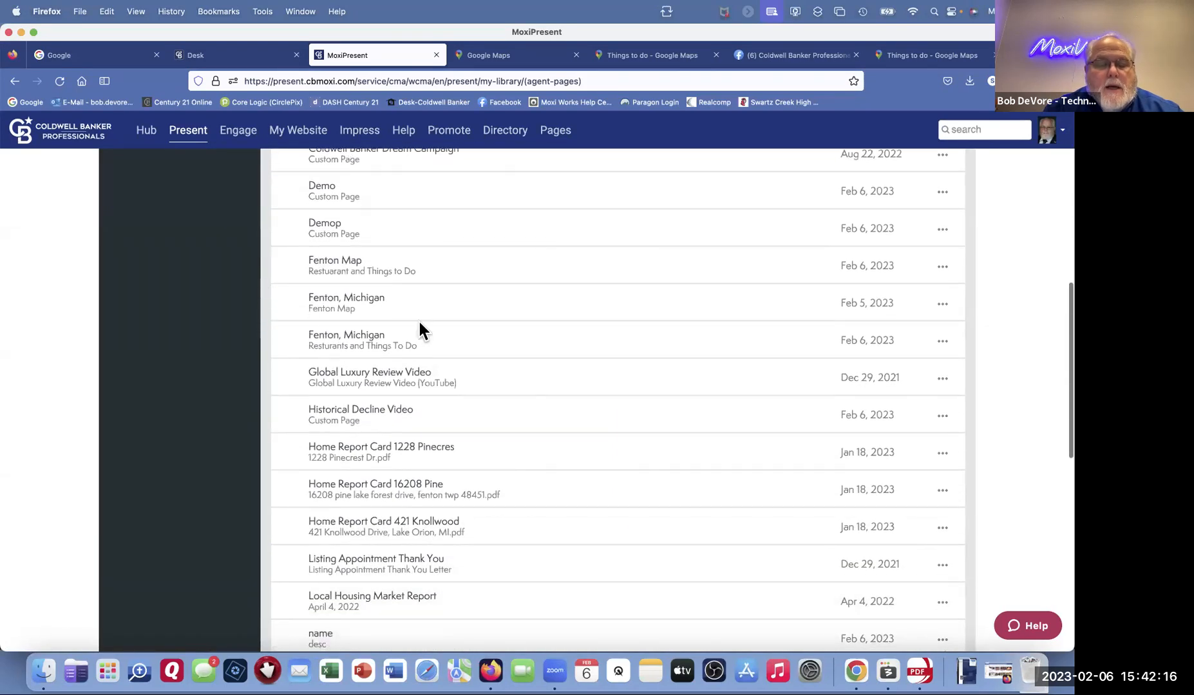
scroll(419, 323, "down", 7)
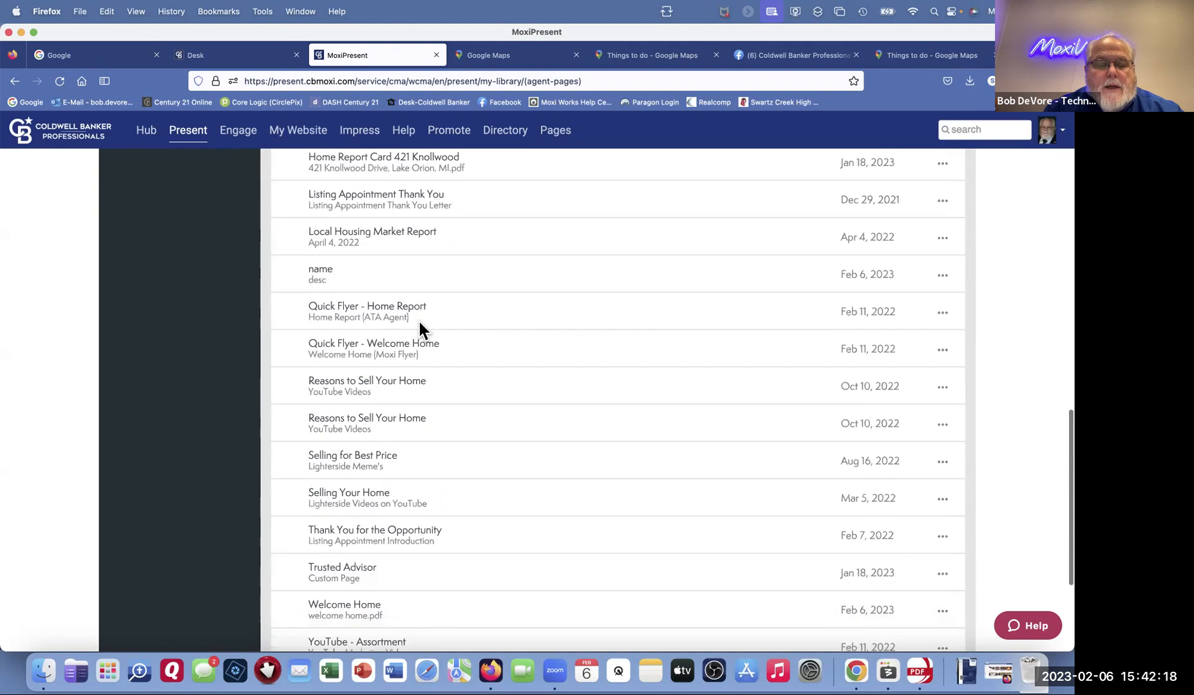
scroll(418, 325, "down", 2)
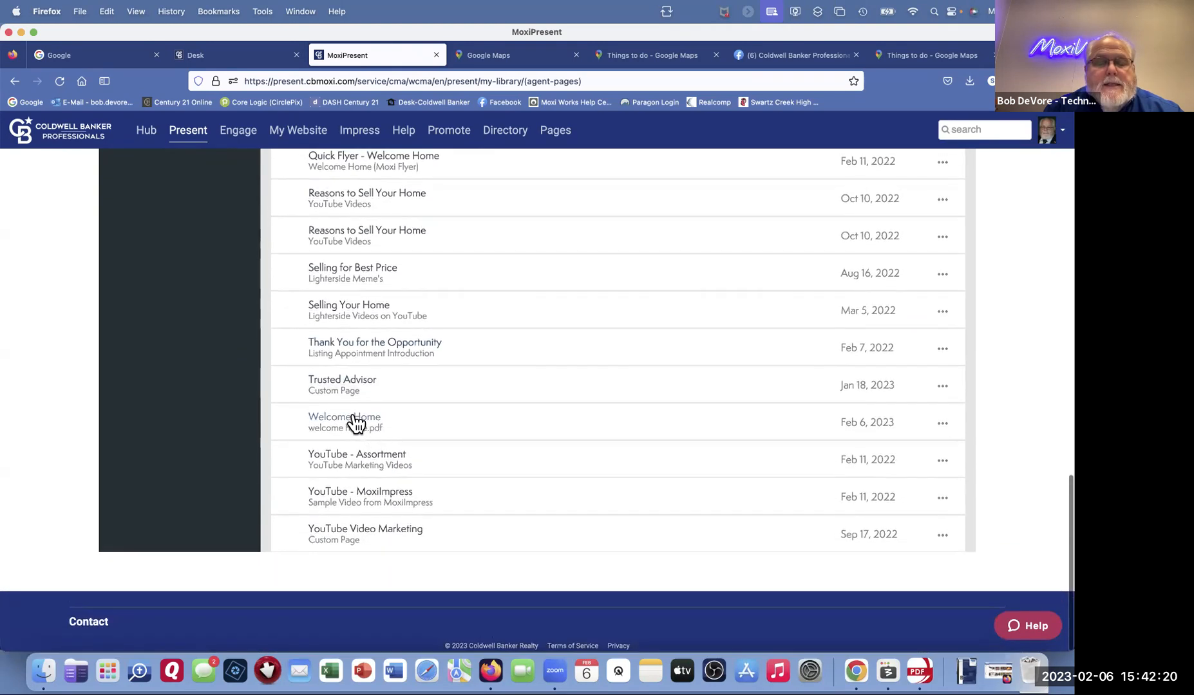
left_click(352, 421)
scroll(541, 410, "down", 5)
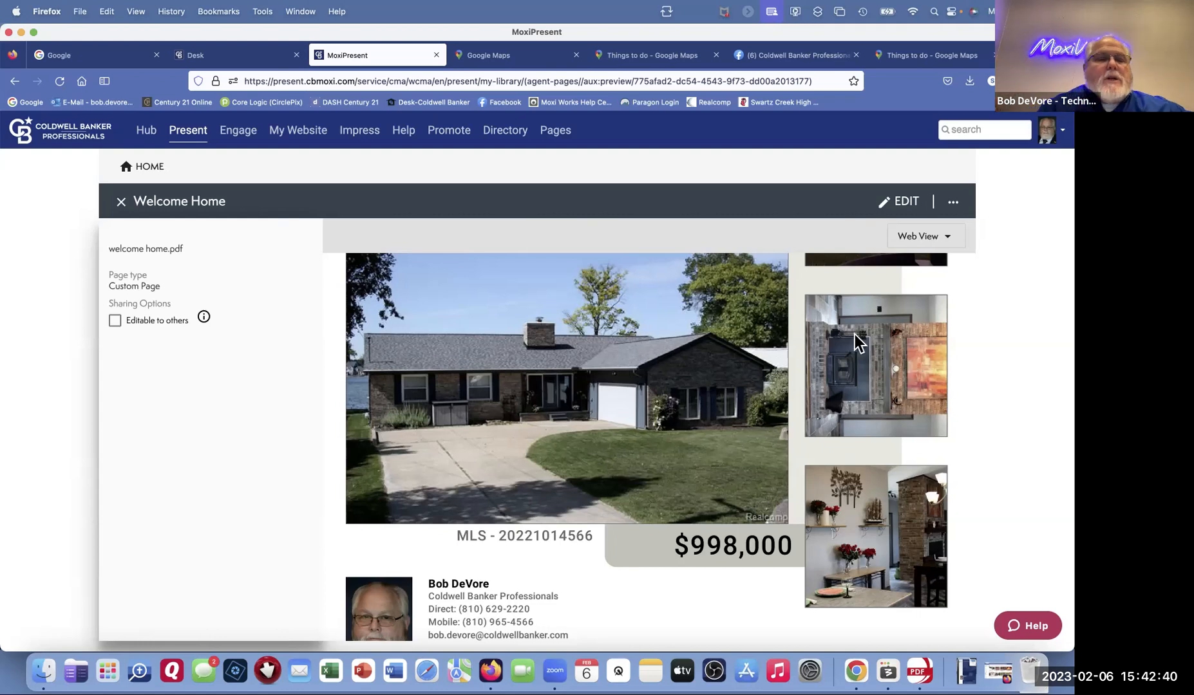
Step: Close the Welcome Home preview and open the Trusted Advisor custom page from My Pages
left_click(125, 204)
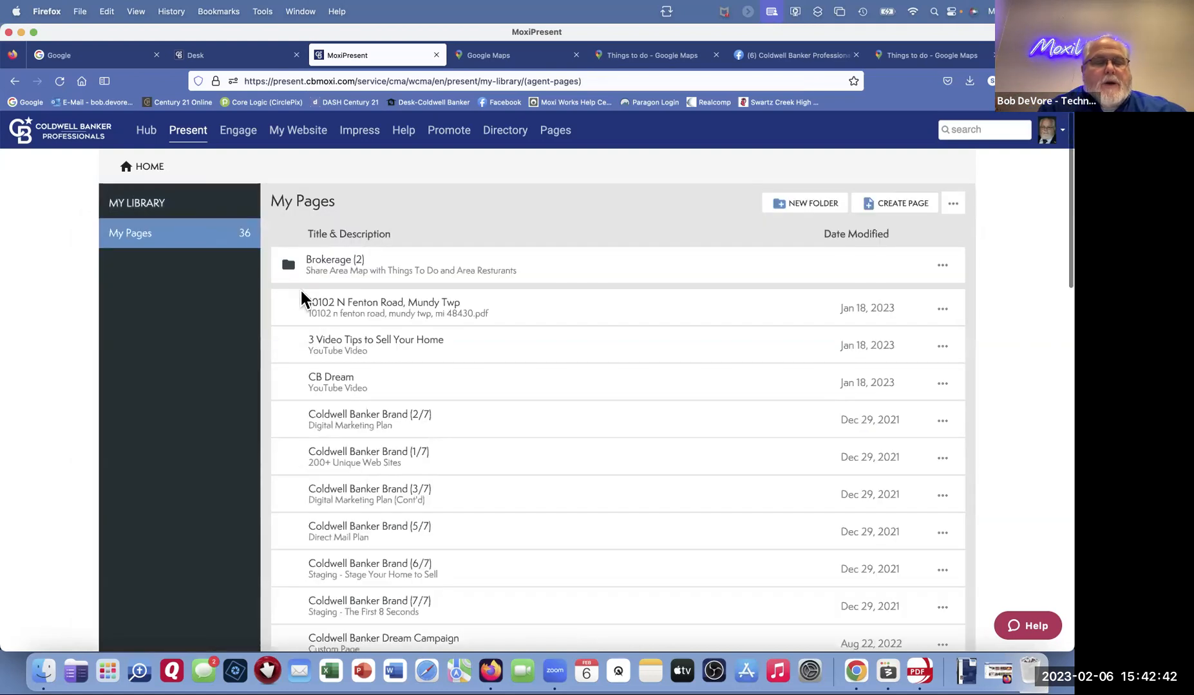
scroll(599, 364, "down", 5)
scroll(599, 358, "down", 10)
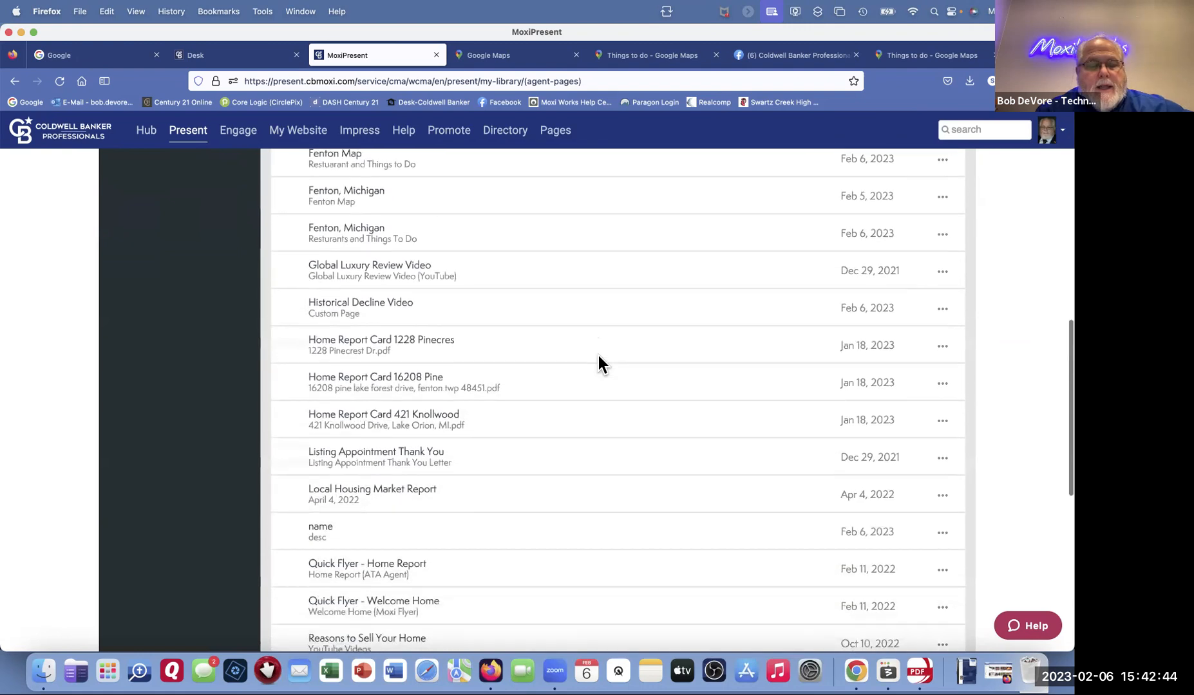
scroll(598, 363, "down", 3)
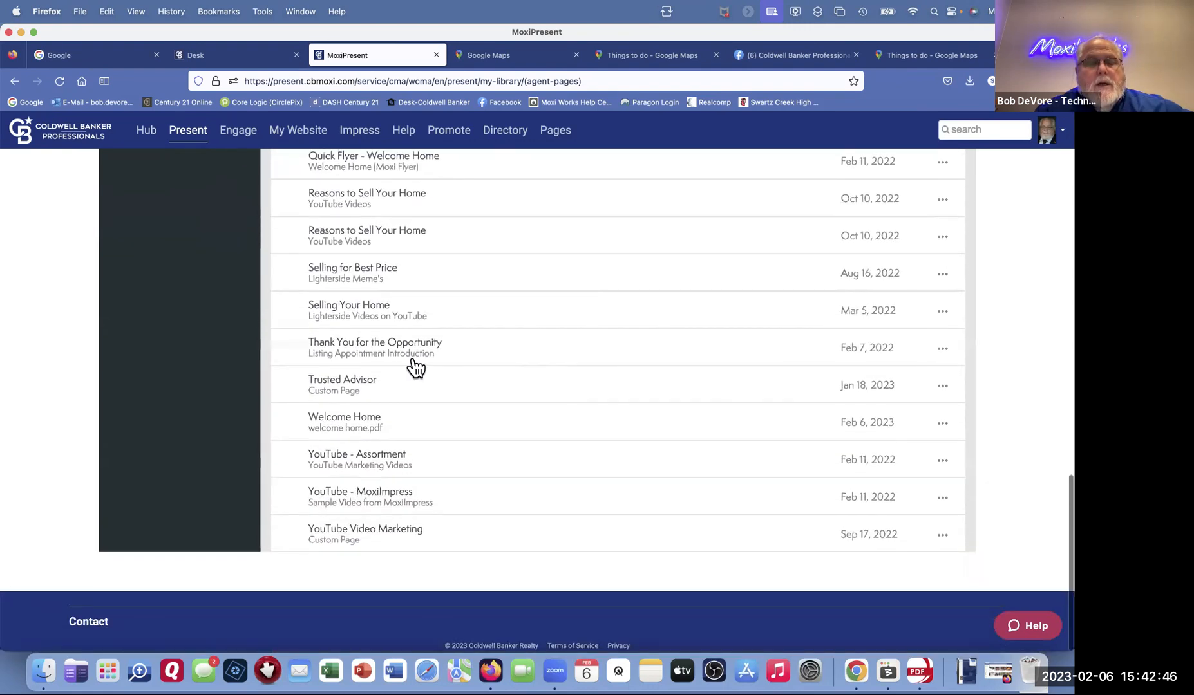
left_click(358, 385)
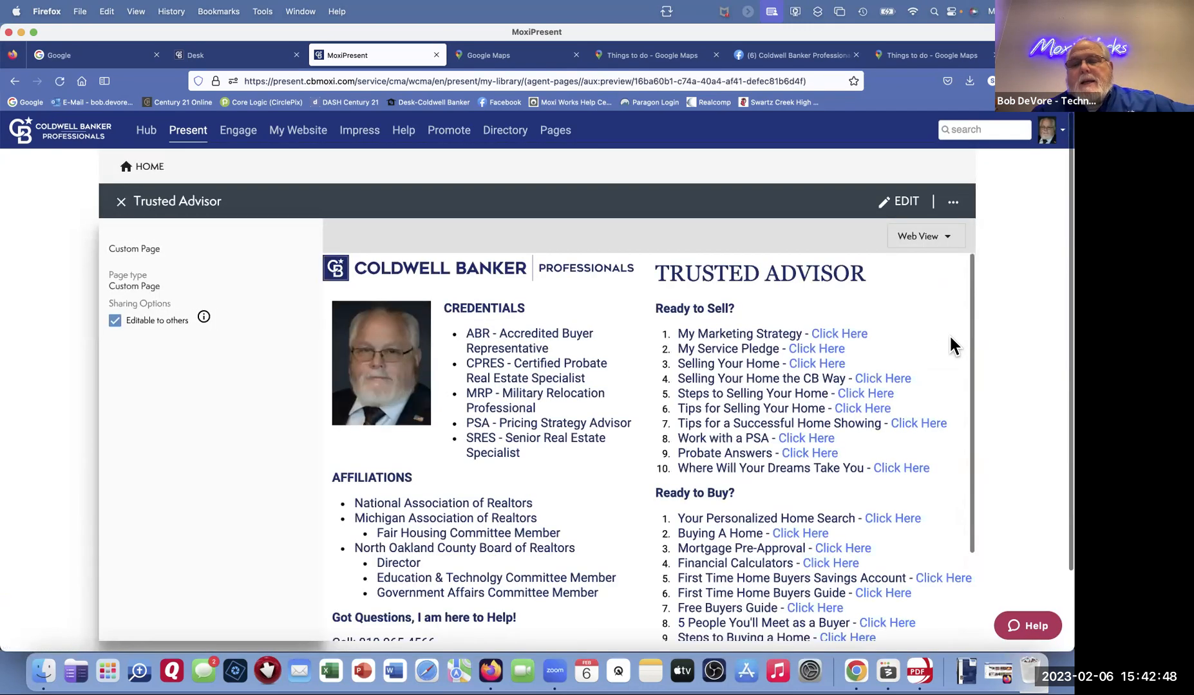
Step: Examine the Trusted Advisor page's credentials, affiliations, and lists of links for sellers and buyers
scroll(1019, 315, "down", 2)
scroll(1019, 318, "down", 1)
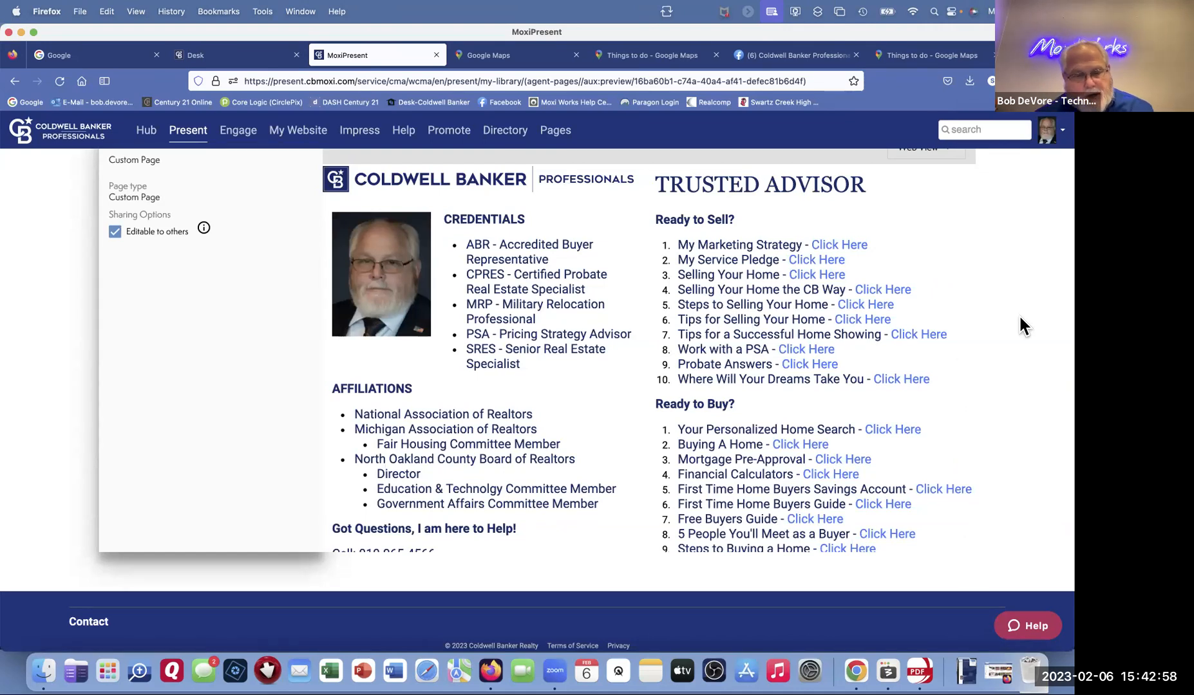
scroll(993, 305, "up", 2)
scroll(993, 304, "down", 2)
scroll(971, 346, "down", 3)
scroll(970, 345, "up", 2)
scroll(973, 344, "down", 1)
scroll(973, 344, "up", 1)
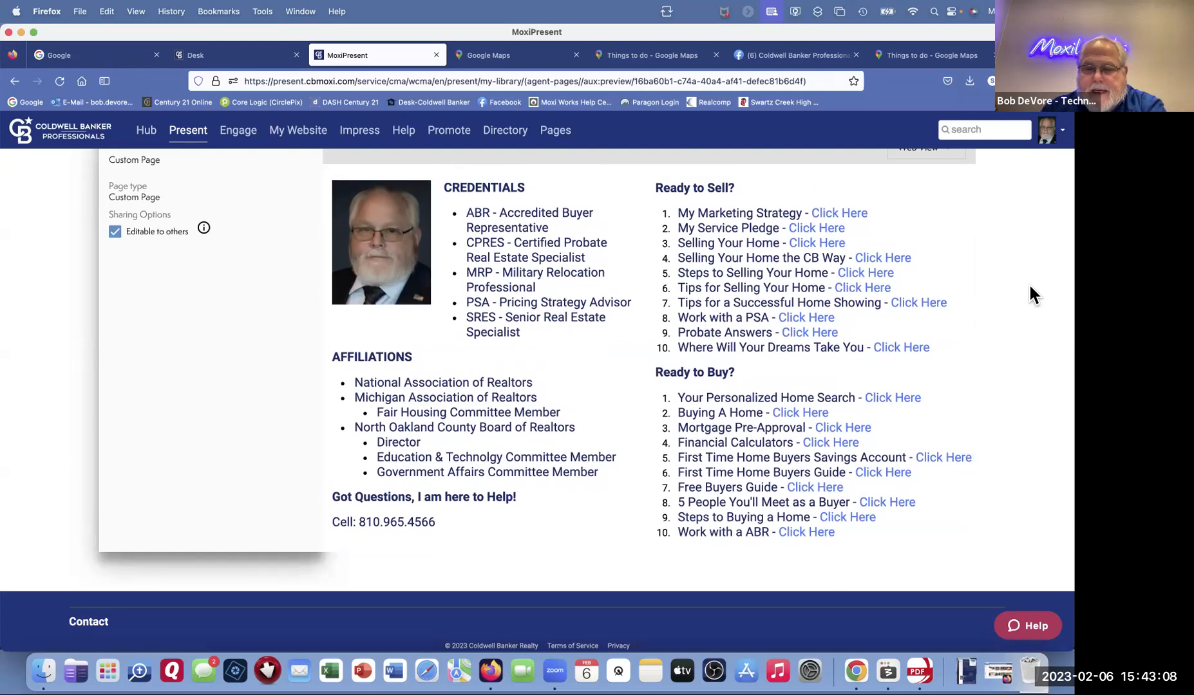
Step: Follow the "Steps to Selling Your Home" link on the Trusted Advisor page, then close the page preview
left_click(861, 277)
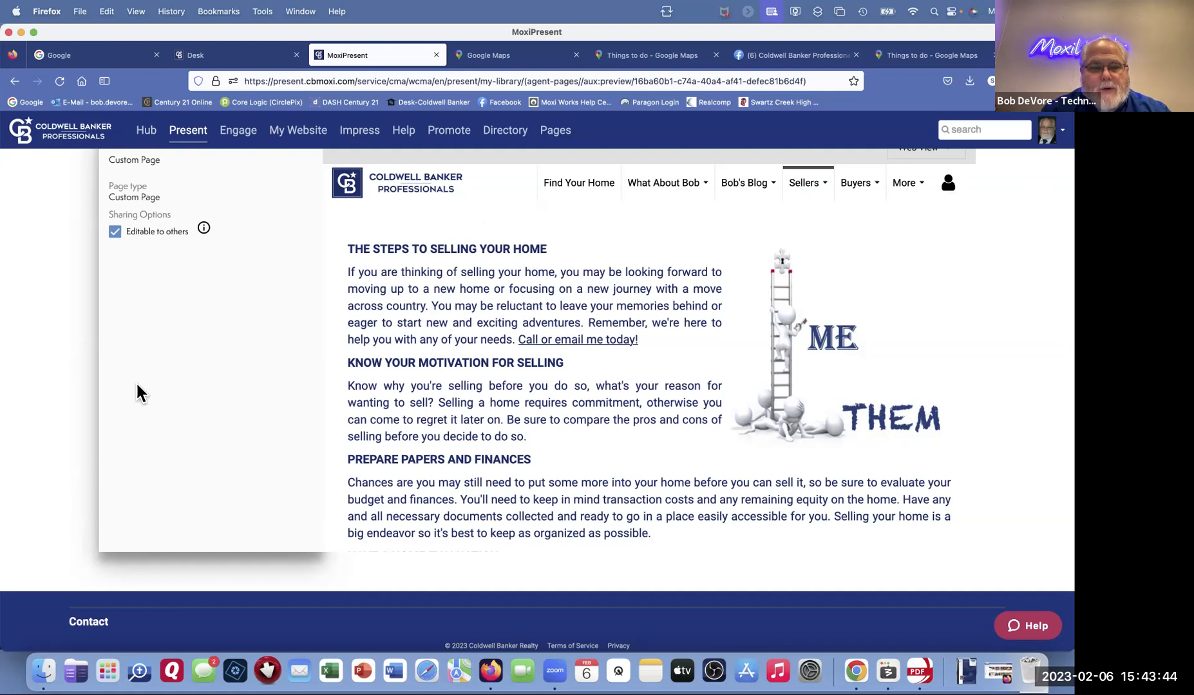
scroll(229, 381, "up", 3)
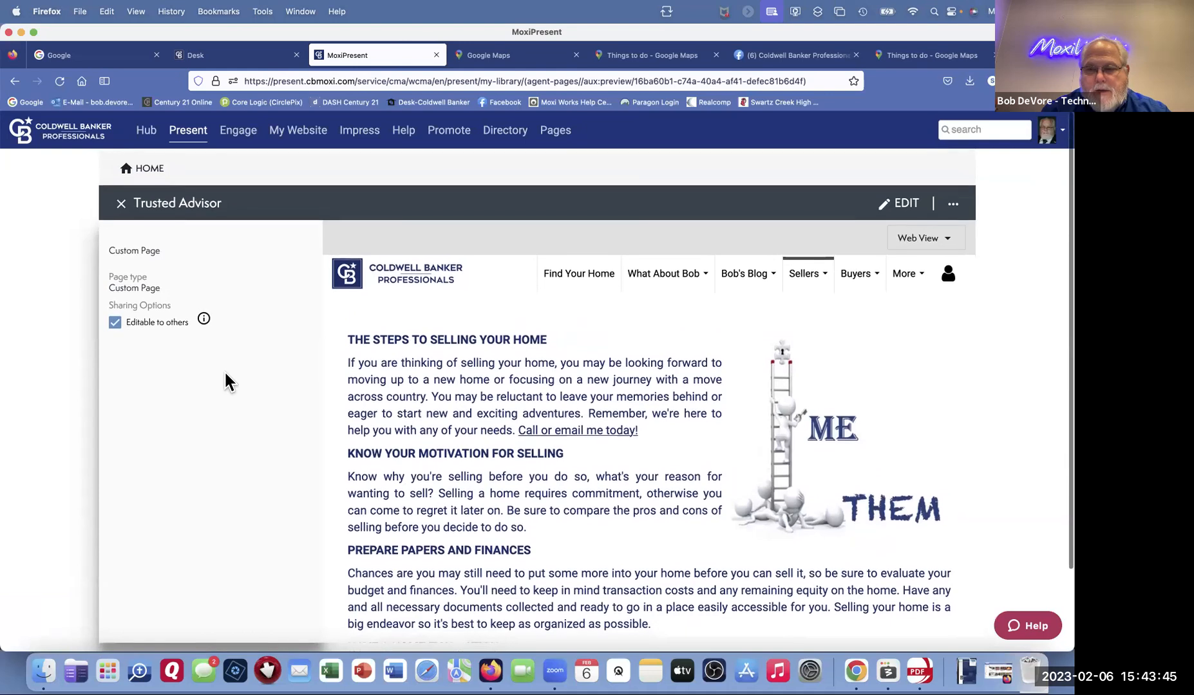
left_click(121, 205)
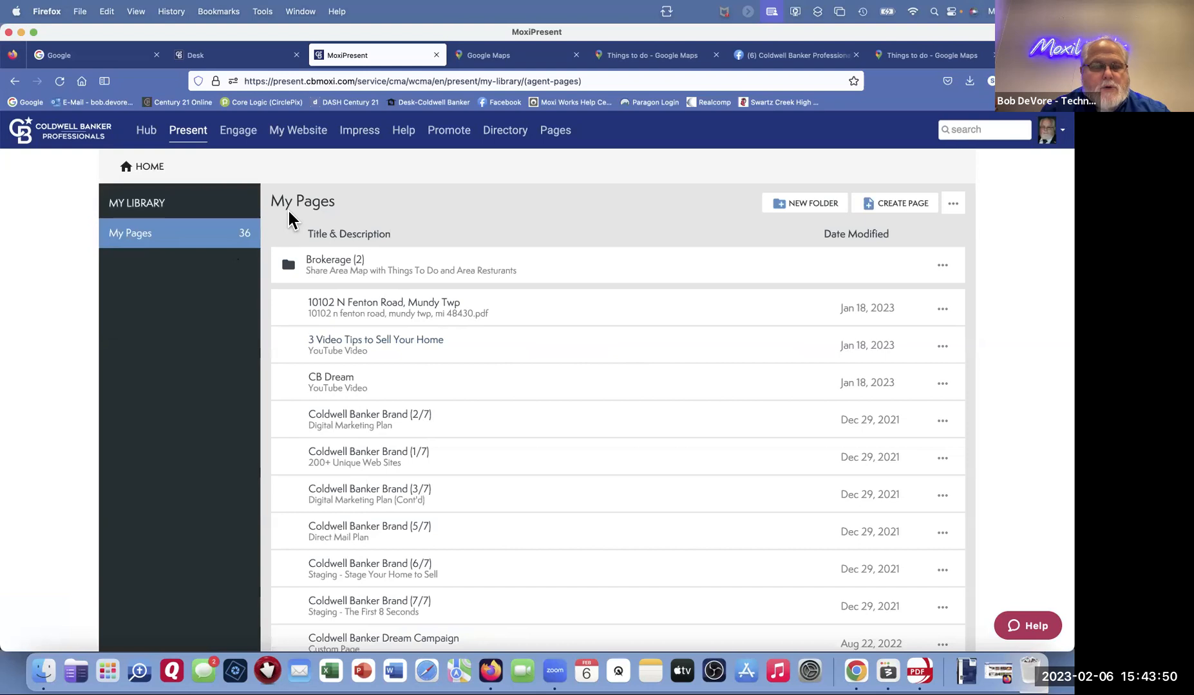
Step: Return to My Presentations, open the "3 O'clock Demo" presentation for editing, and launch its presentation view
left_click(145, 166)
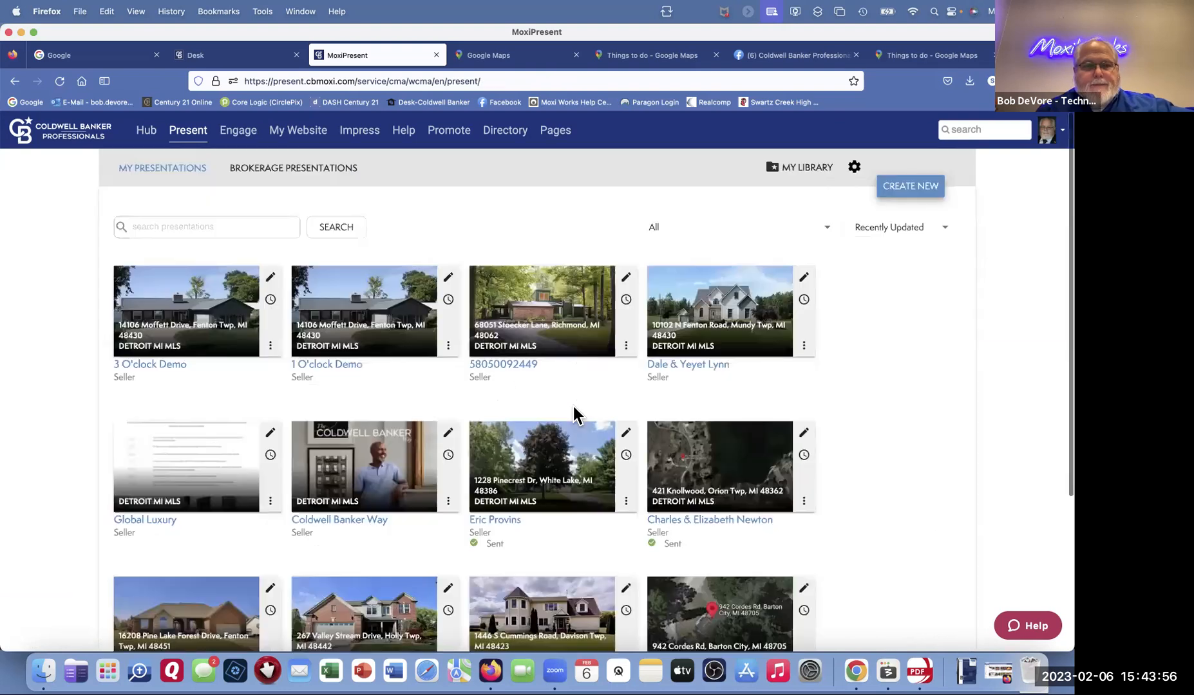
left_click(271, 278)
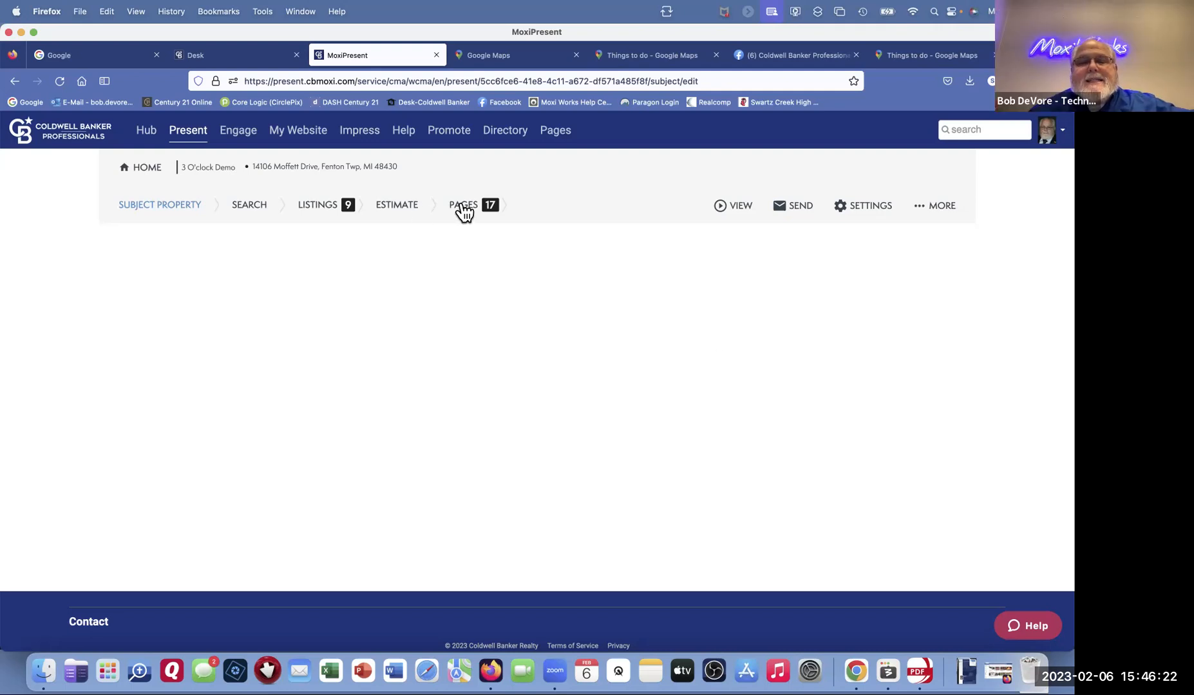
left_click(734, 213)
left_click(735, 209)
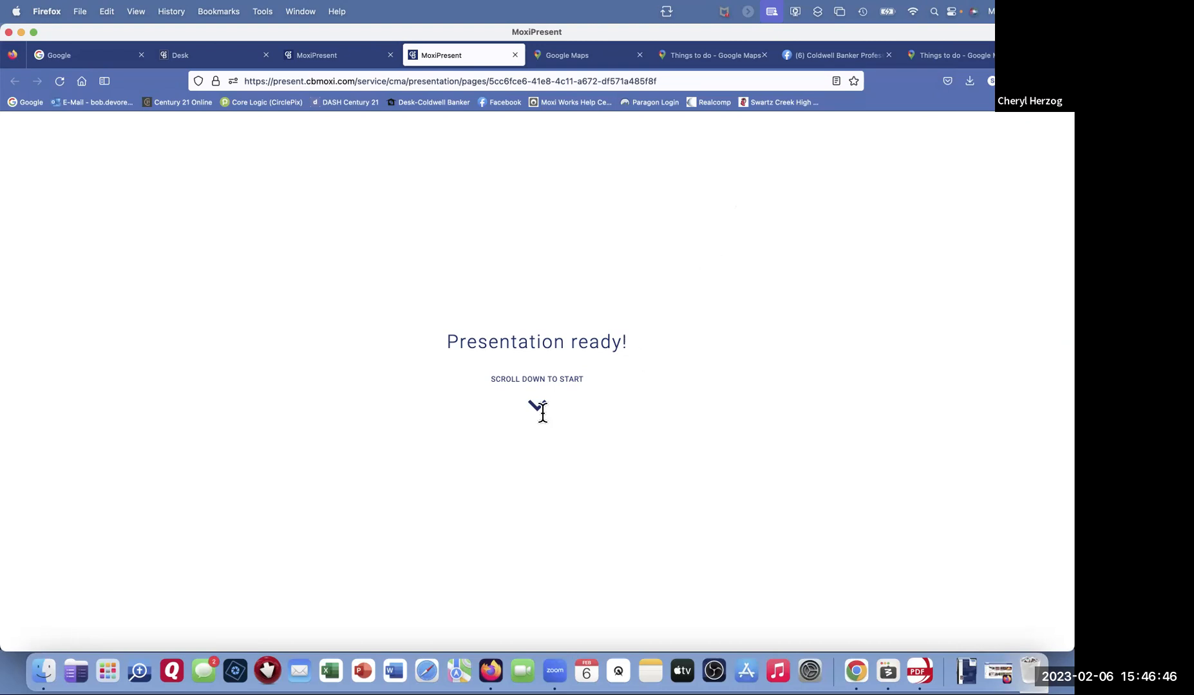
Step: Look through the presentation's first pages, go back to the Demop page, and open its My Marketing Strategy link
scroll(538, 407, "down", 2)
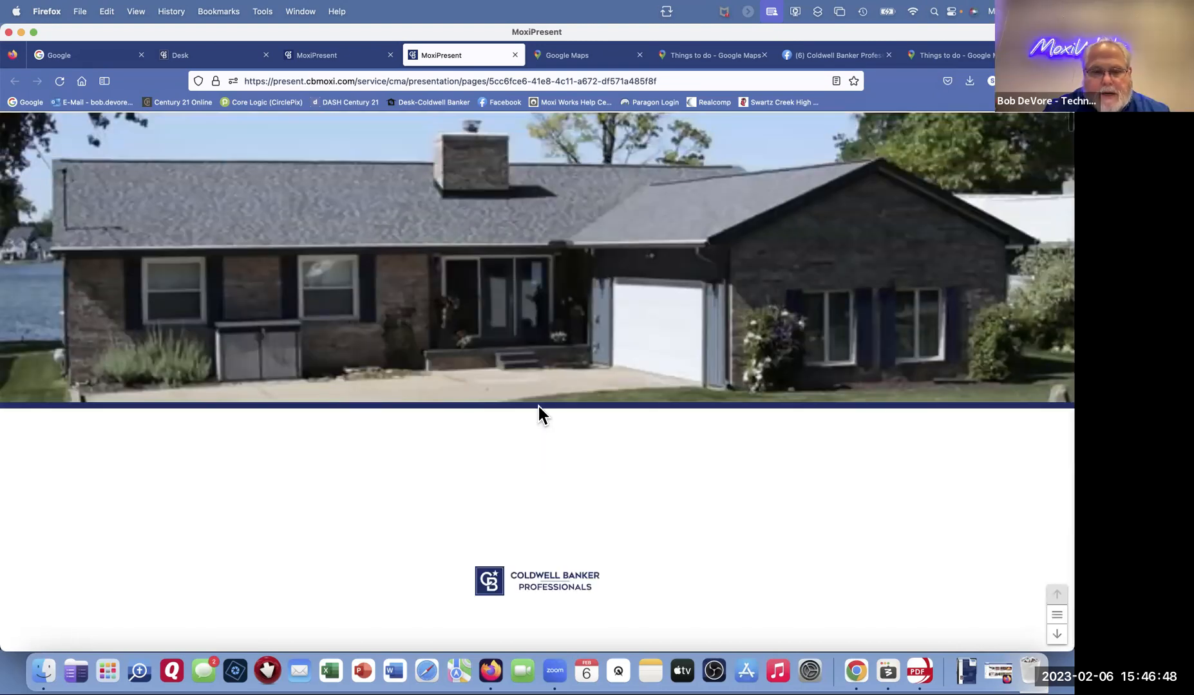
scroll(538, 407, "down", 3)
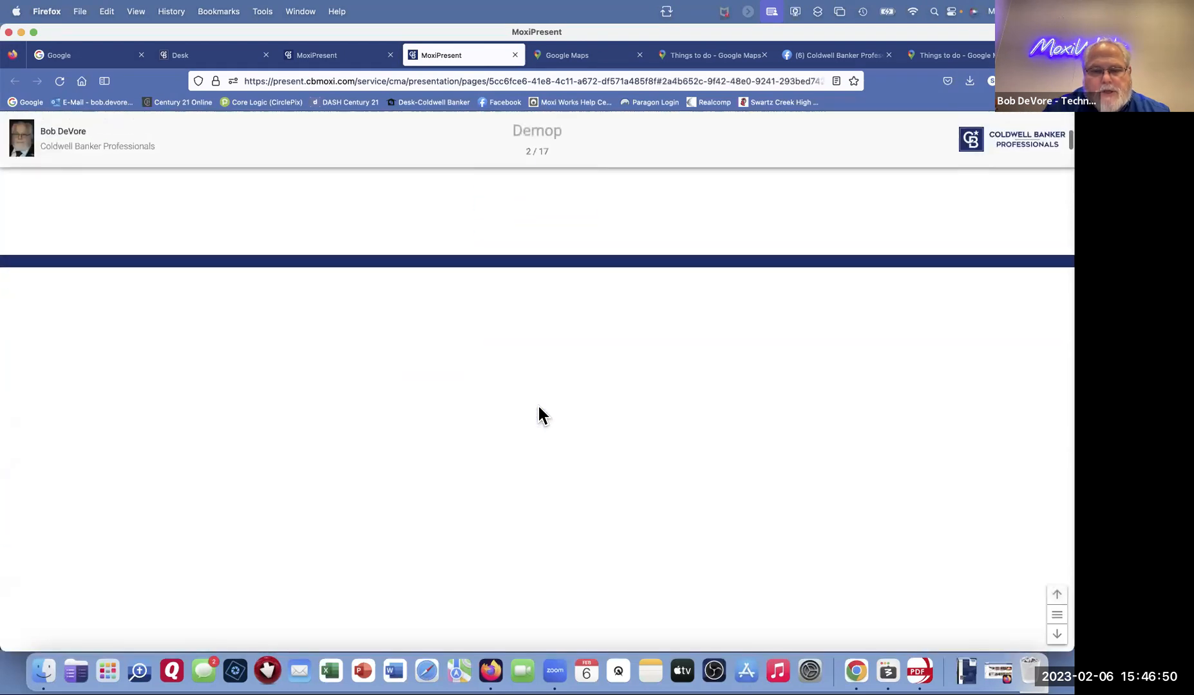
scroll(538, 407, "down", 3)
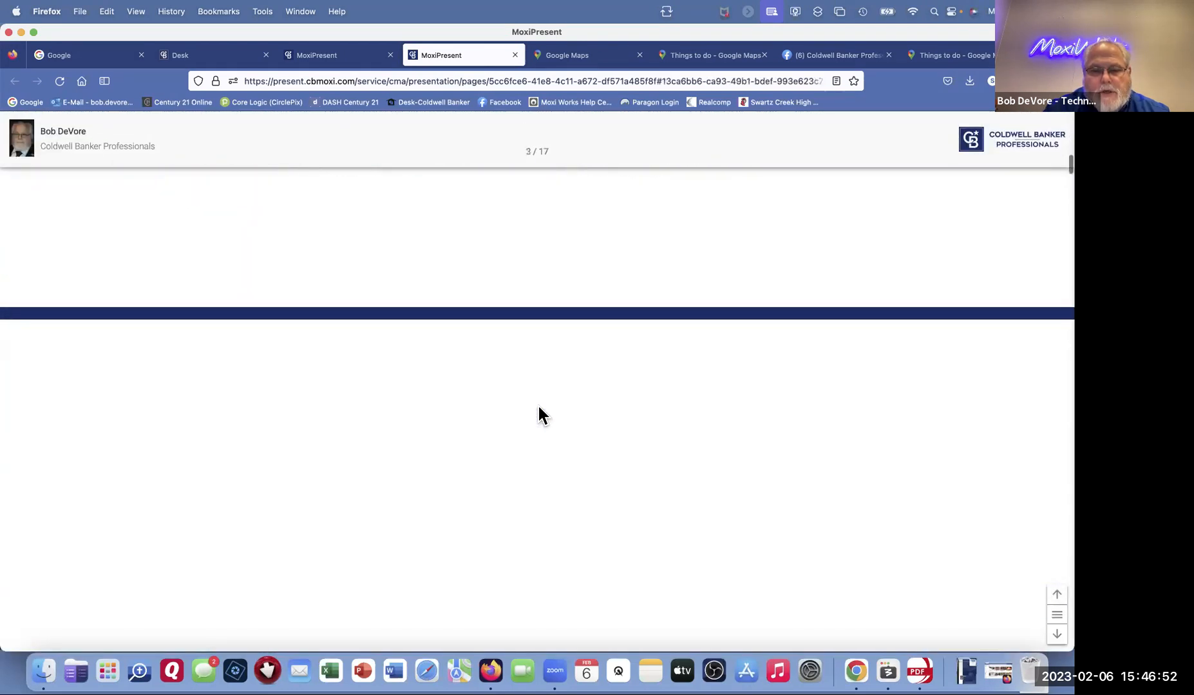
scroll(538, 407, "down", 3)
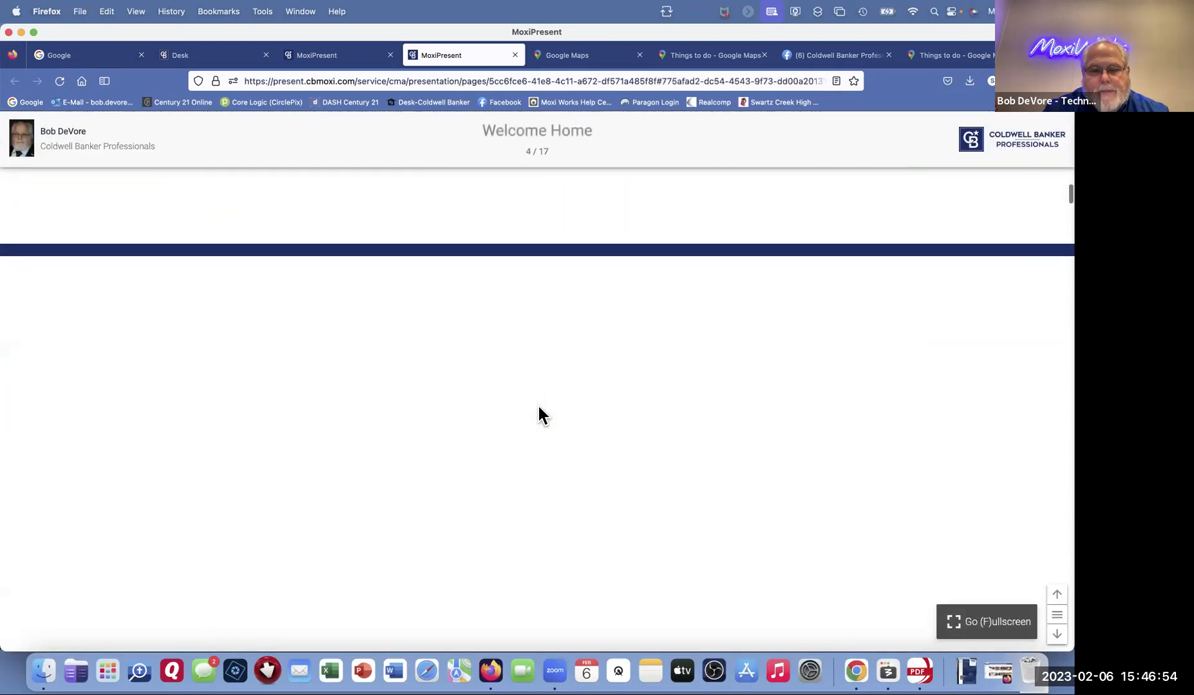
scroll(547, 406, "up", 3)
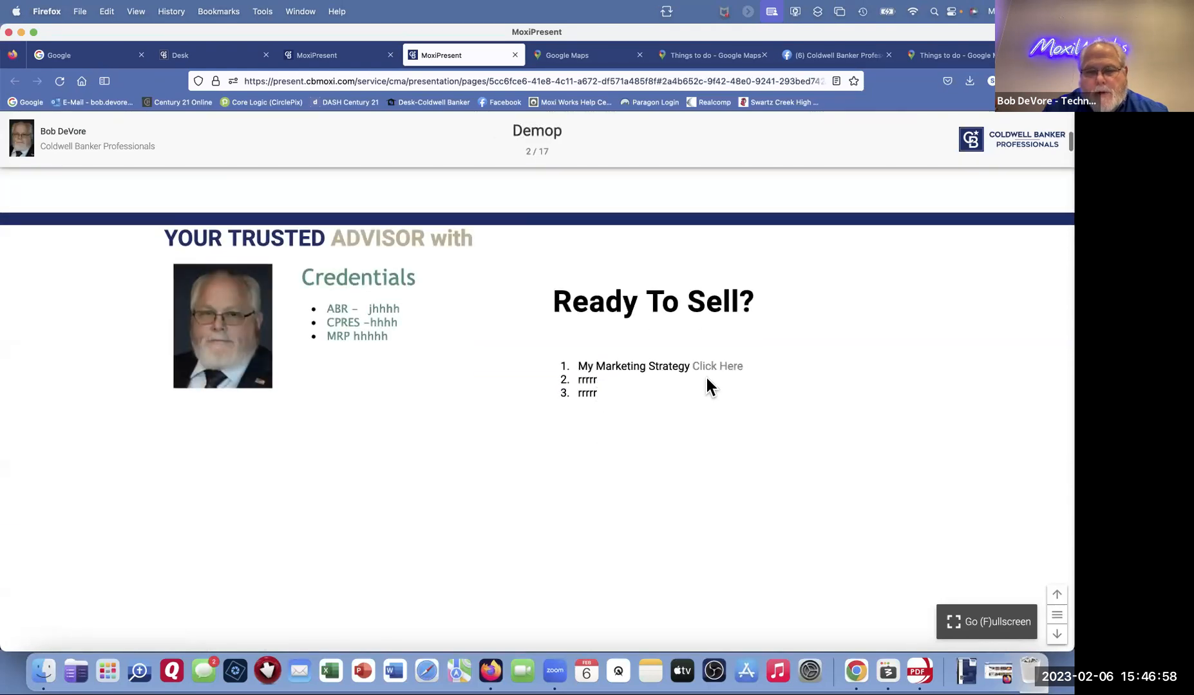
left_click(711, 369)
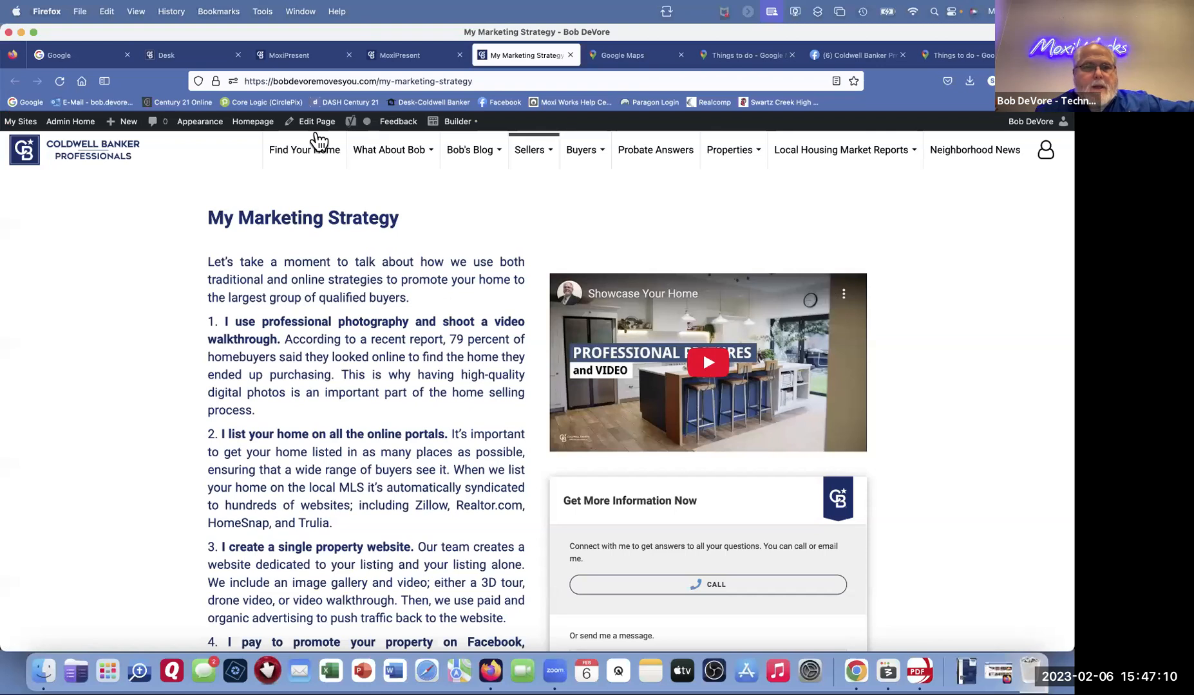
Step: Close the presentation view and the My Marketing Strategy page, and show the pages of the "3 O'clock Demo" presentation
left_click(398, 56)
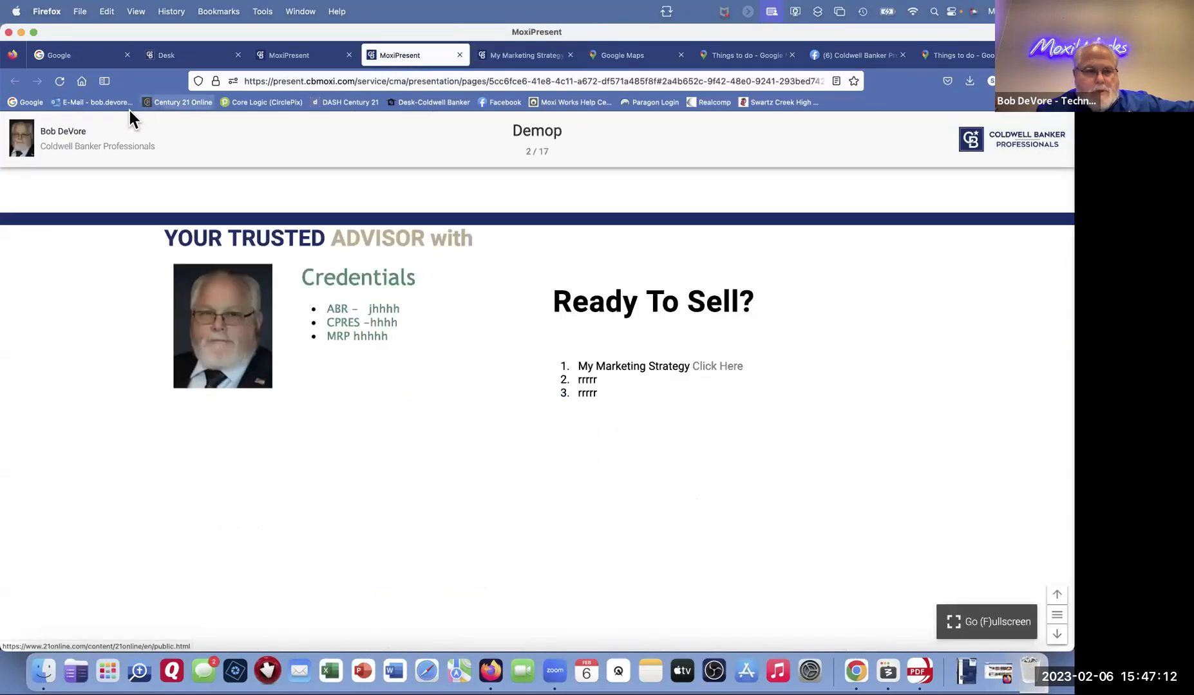
left_click(460, 55)
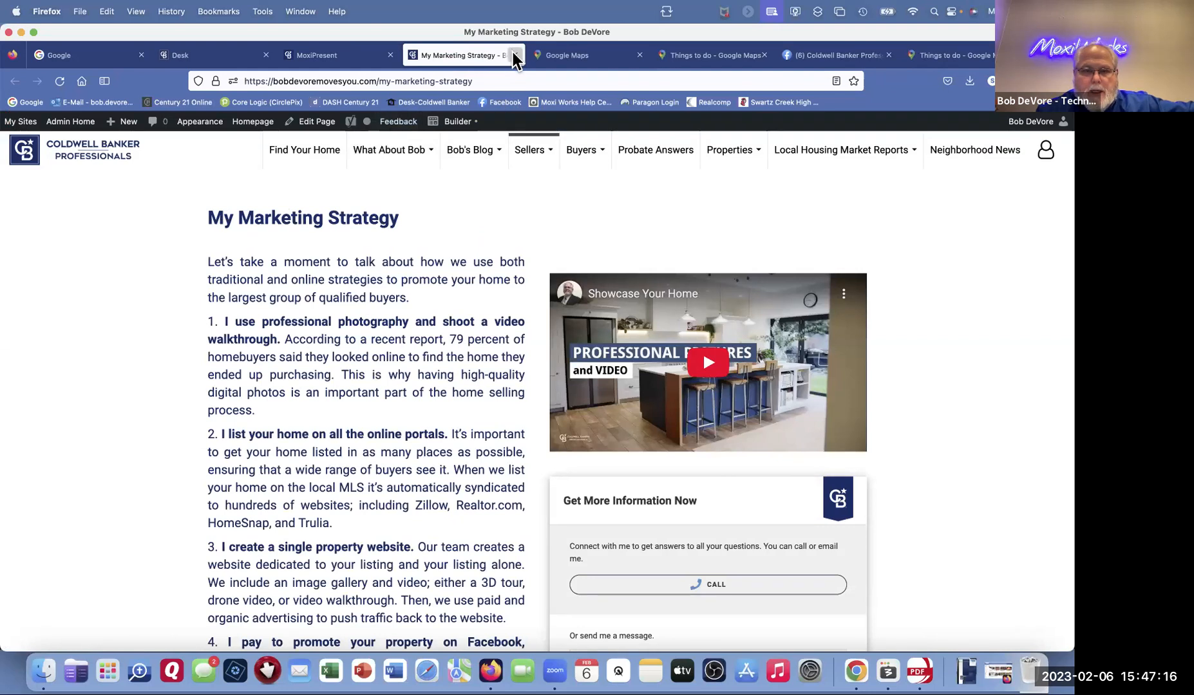
left_click(513, 54)
left_click(314, 58)
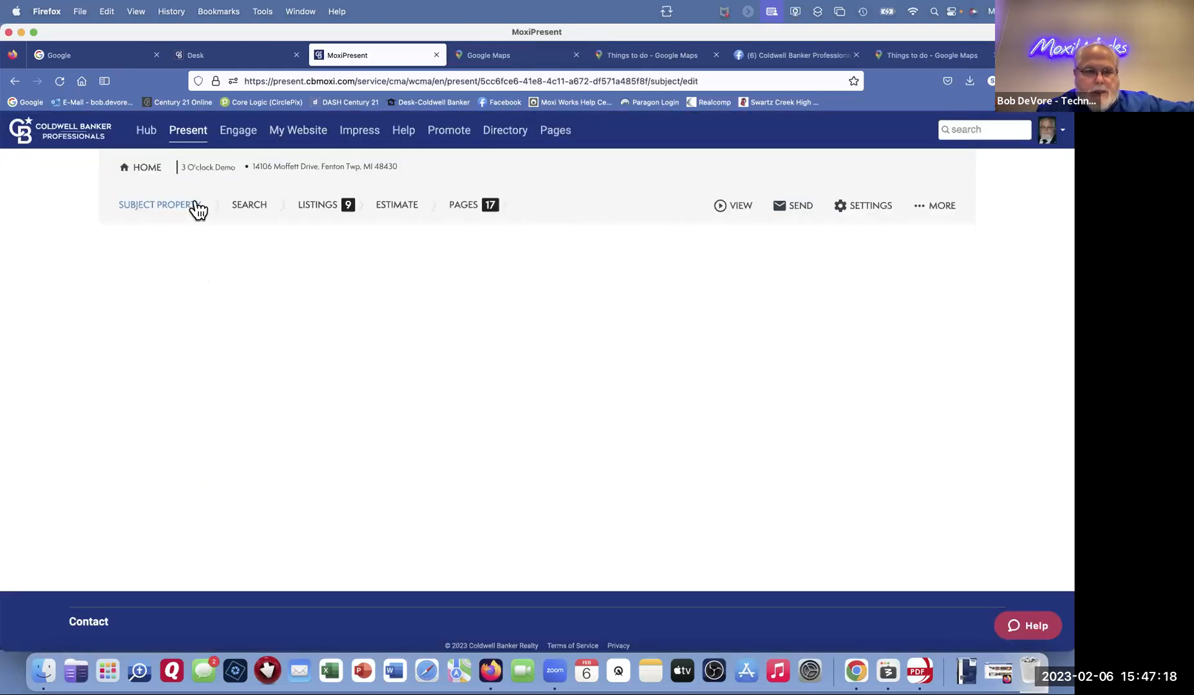
left_click(464, 208)
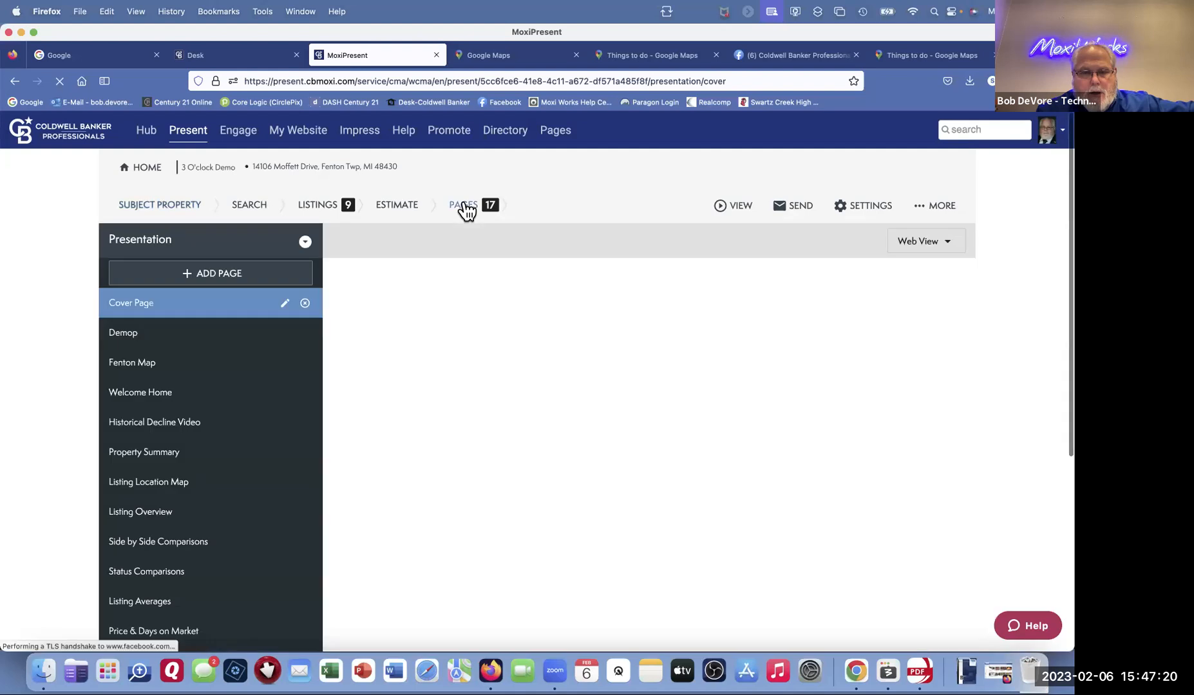
Step: Start adding a page from the library to the presentation and show the Brokerage Pages
left_click(208, 274)
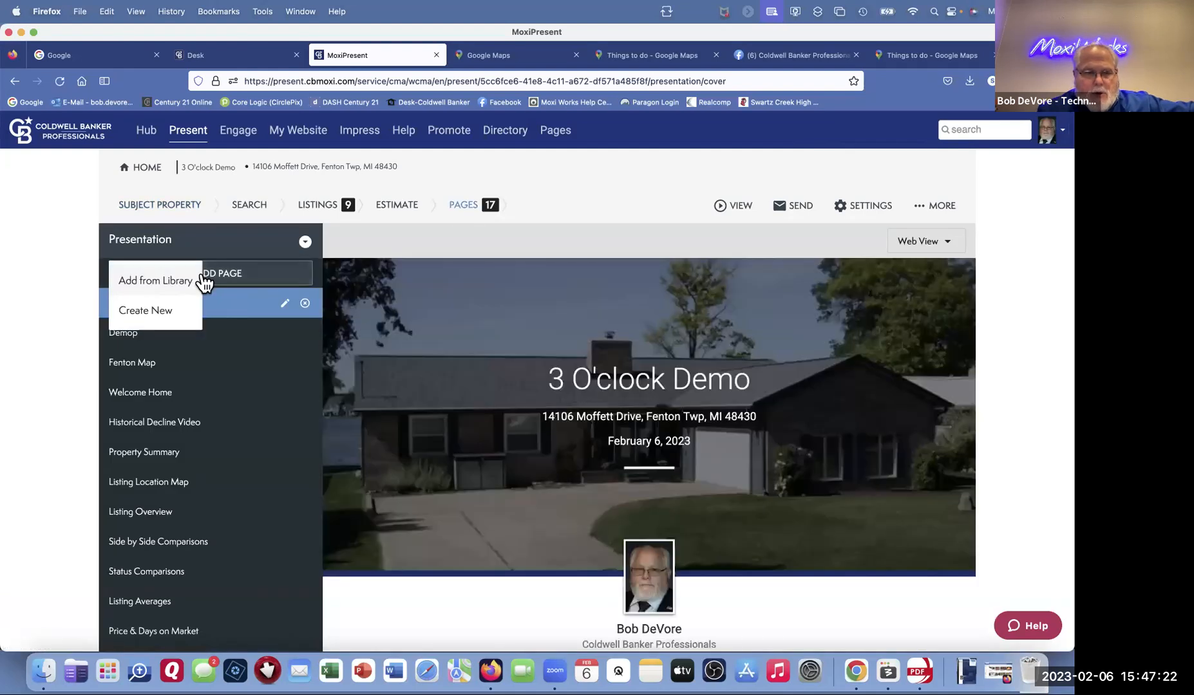
left_click(166, 279)
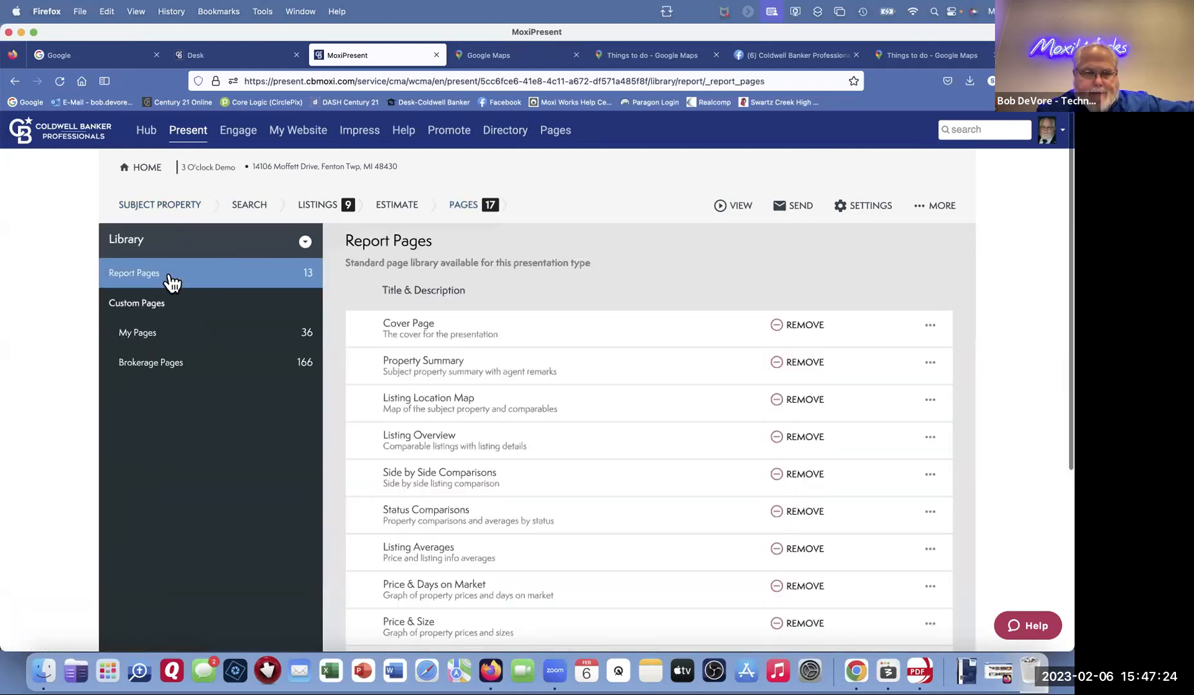
left_click(159, 373)
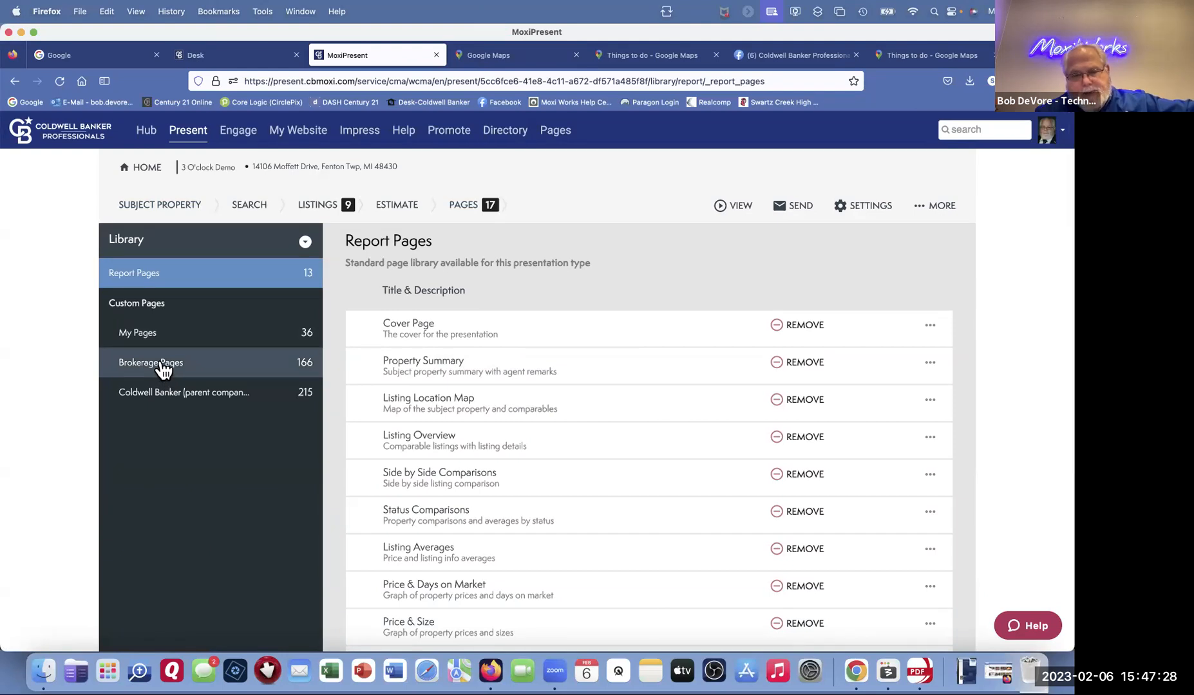
left_click(161, 365)
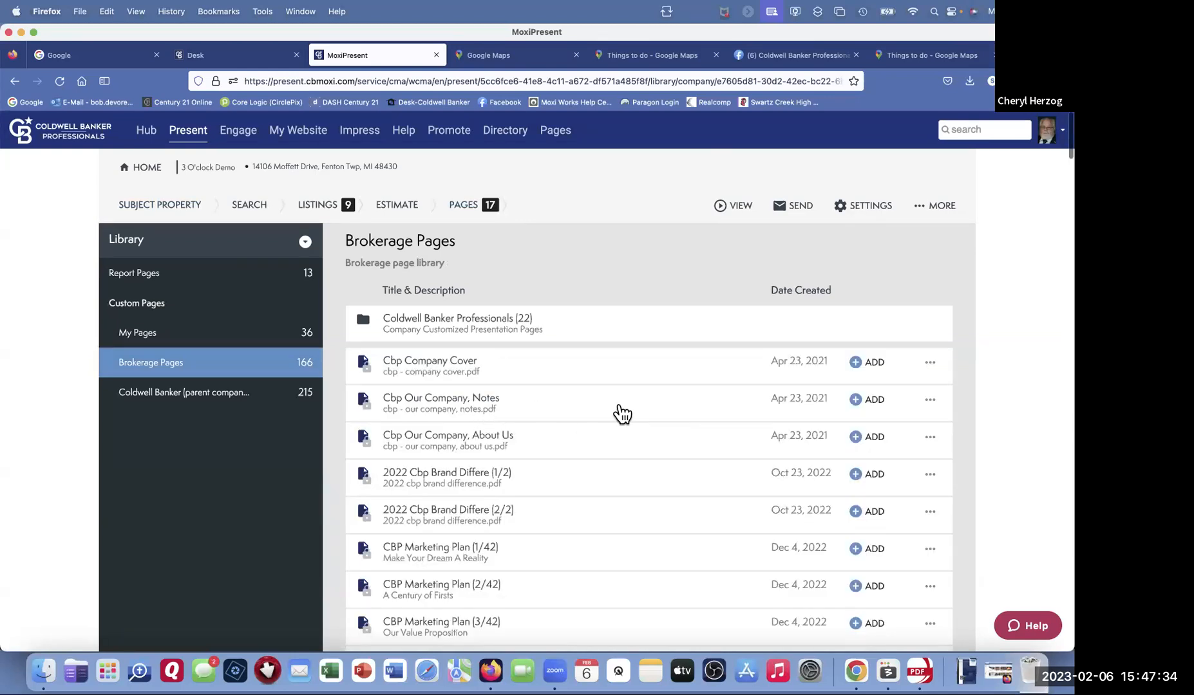
Step: Look through the Brokerage Pages library, including the CBP Marketing Plan, CBP Global Luxury and company slide pages
scroll(611, 408, "down", 1)
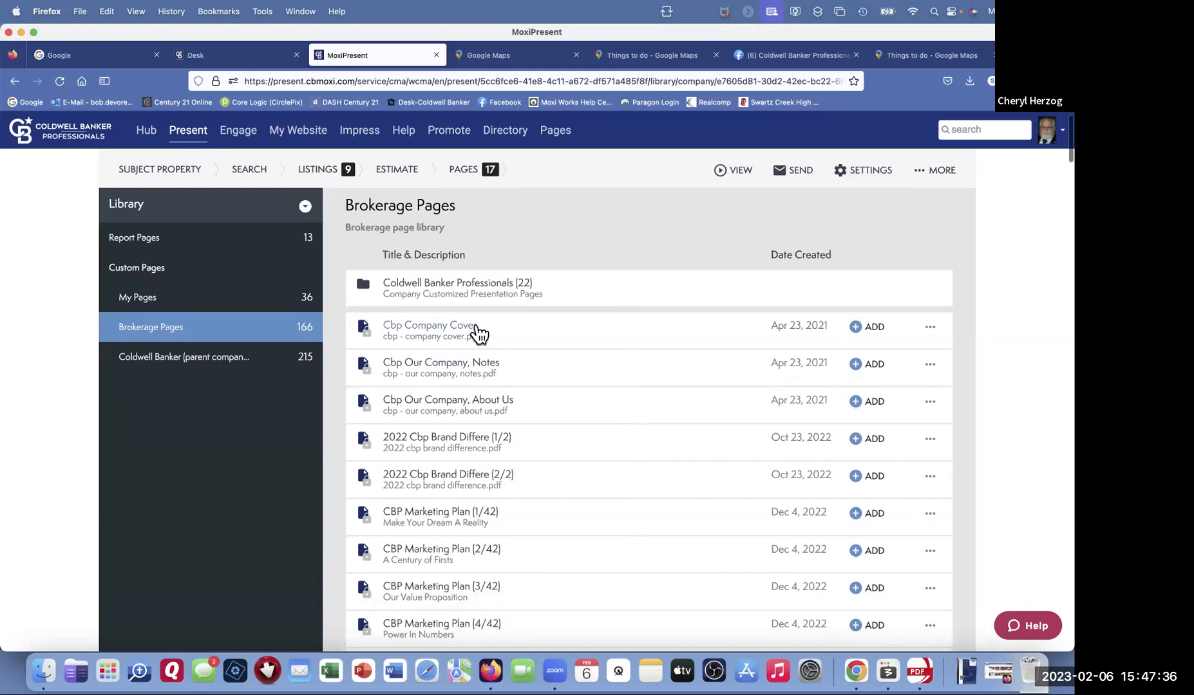
scroll(525, 424, "down", 5)
scroll(494, 430, "down", 12)
scroll(492, 425, "down", 10)
scroll(492, 425, "down", 7)
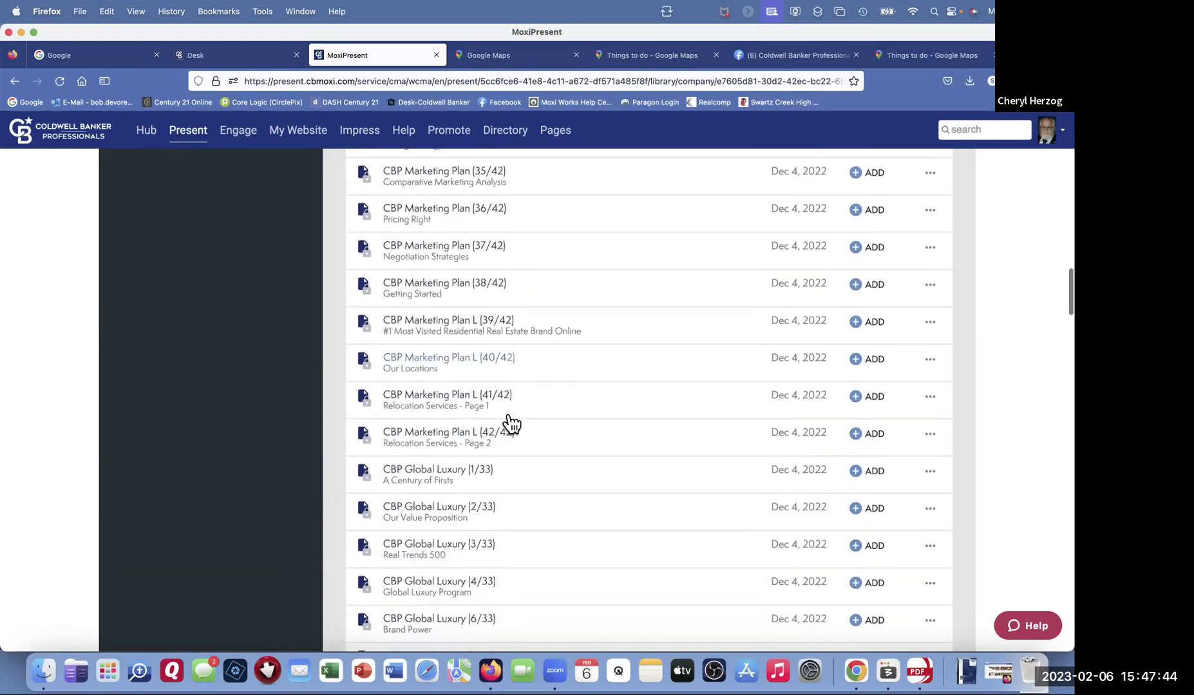
scroll(512, 412, "down", 1)
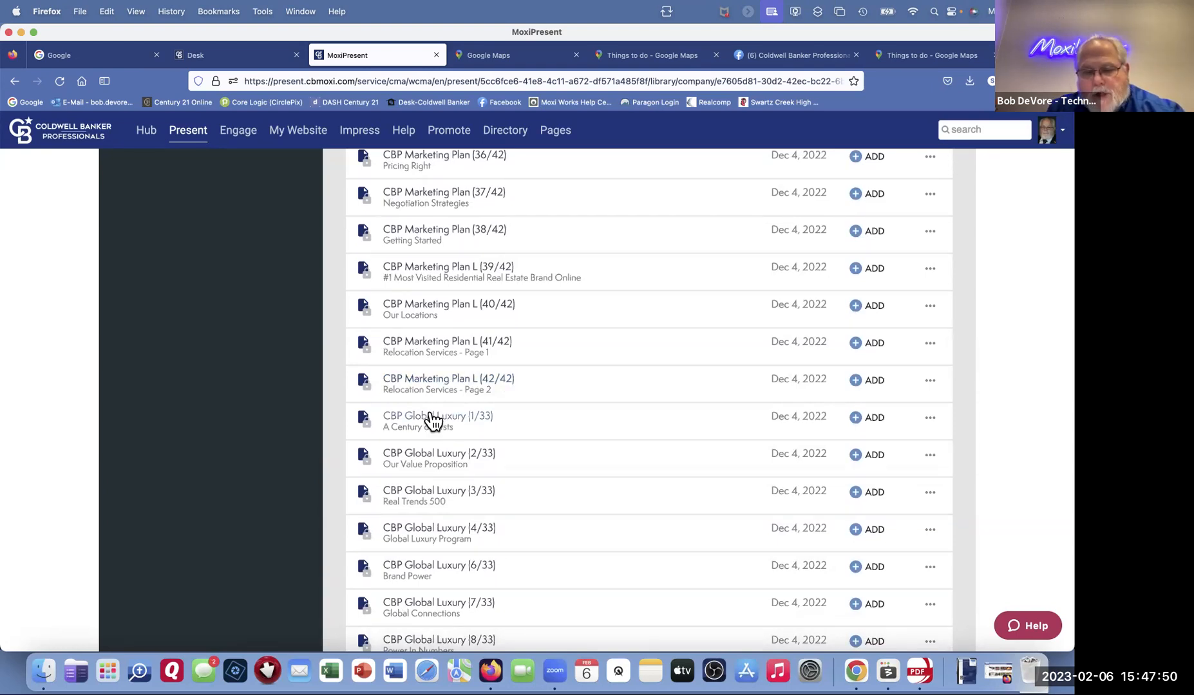
scroll(430, 416, "down", 4)
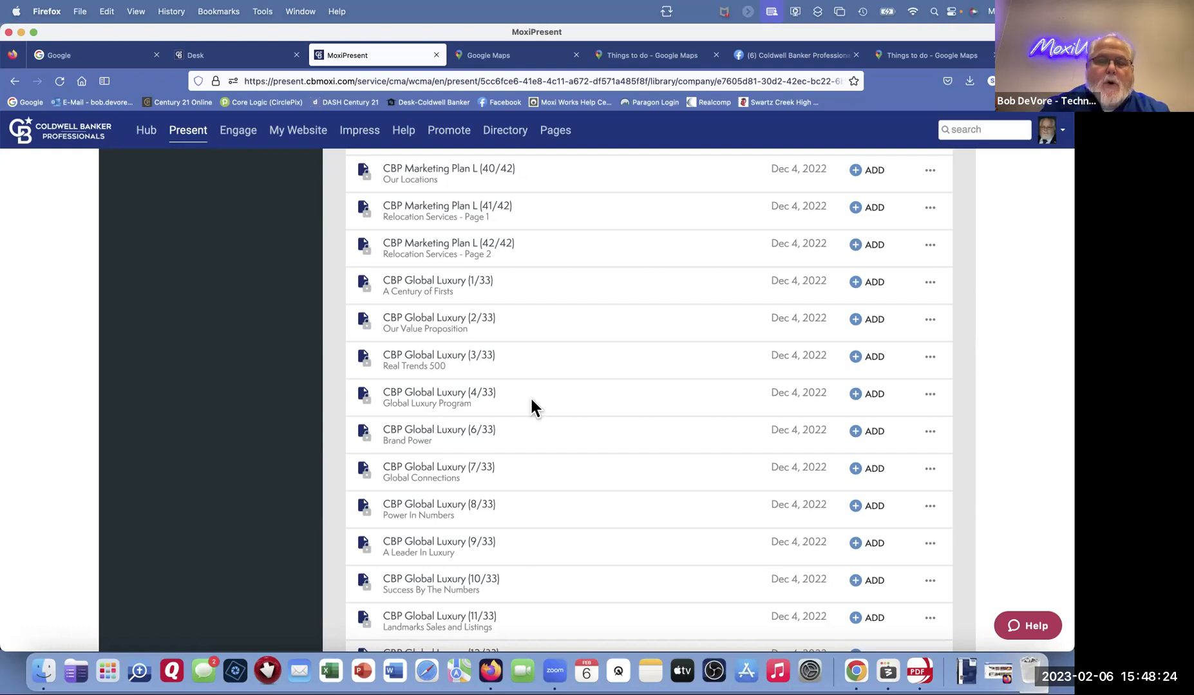
scroll(577, 435, "down", 3)
scroll(582, 436, "down", 20)
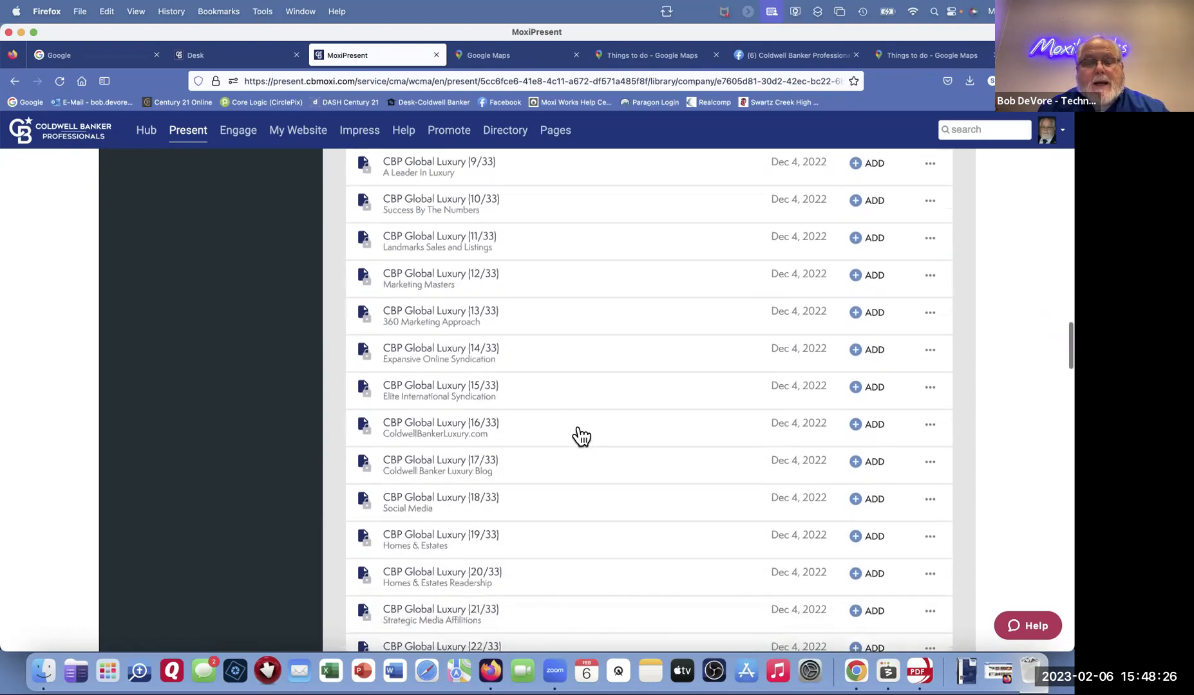
scroll(582, 436, "down", 8)
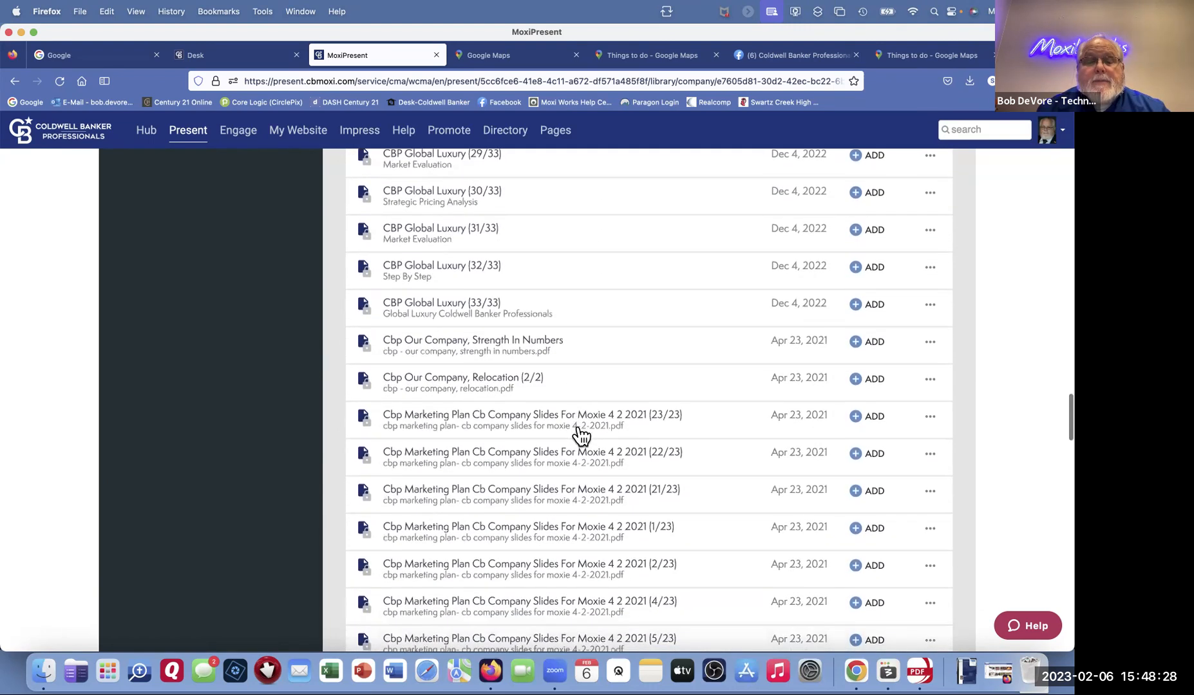
scroll(588, 426, "down", 10)
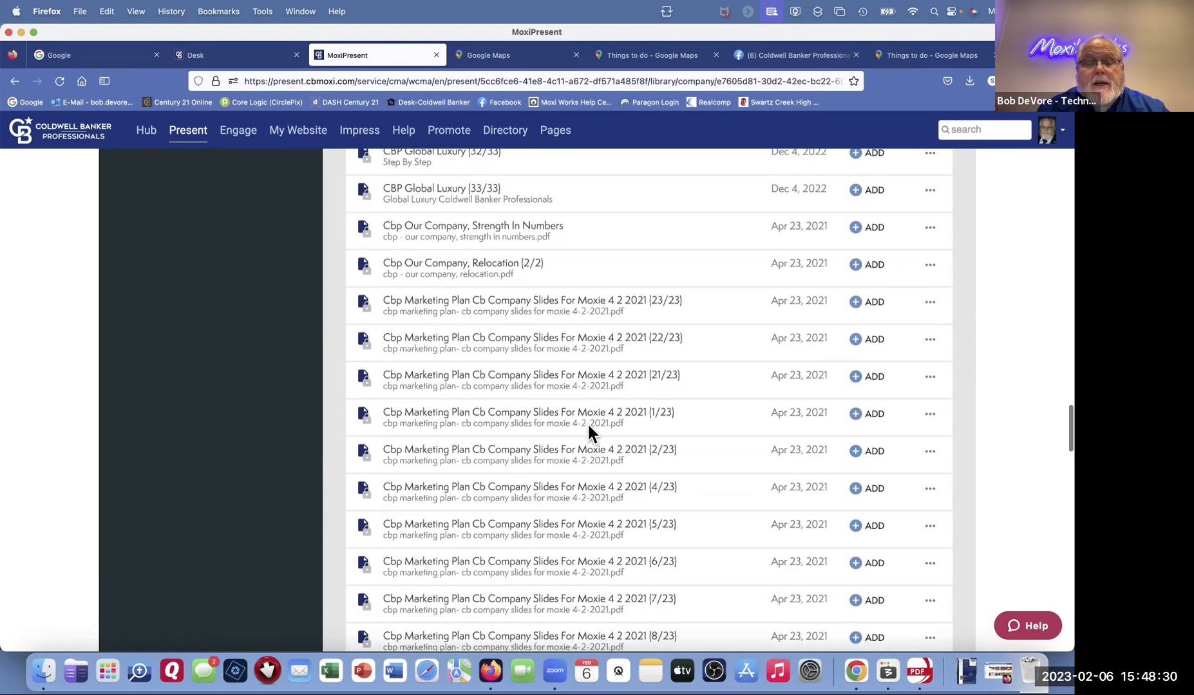
scroll(560, 284, "down", 1)
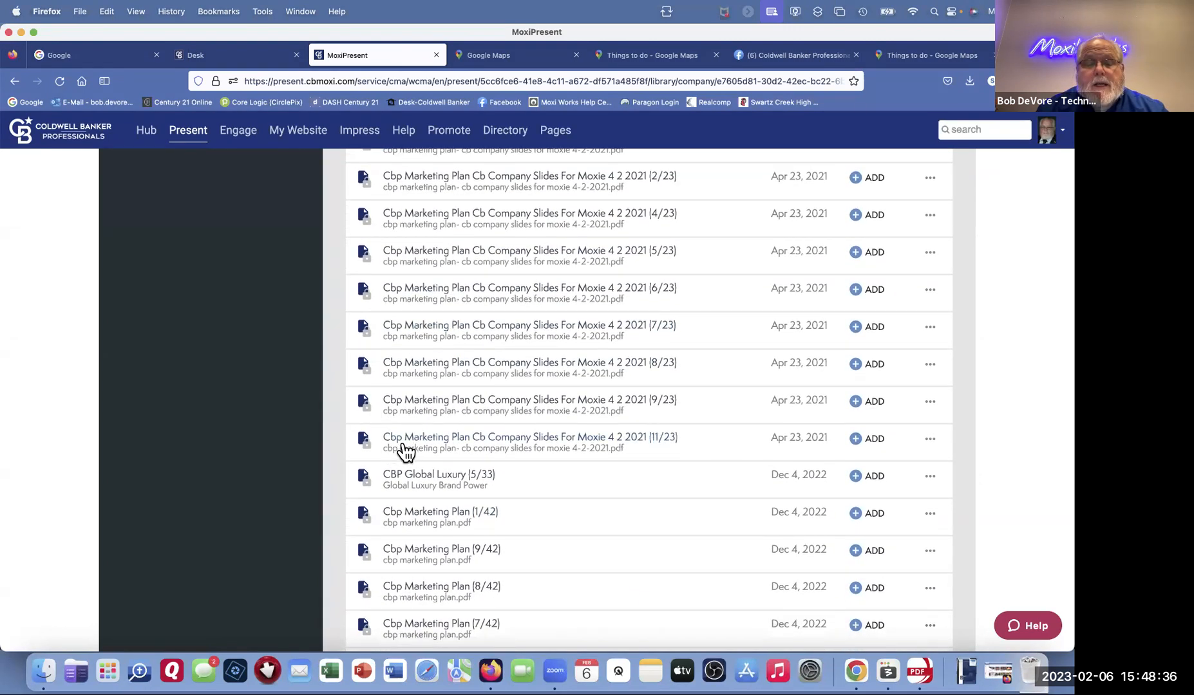
scroll(522, 434, "down", 2)
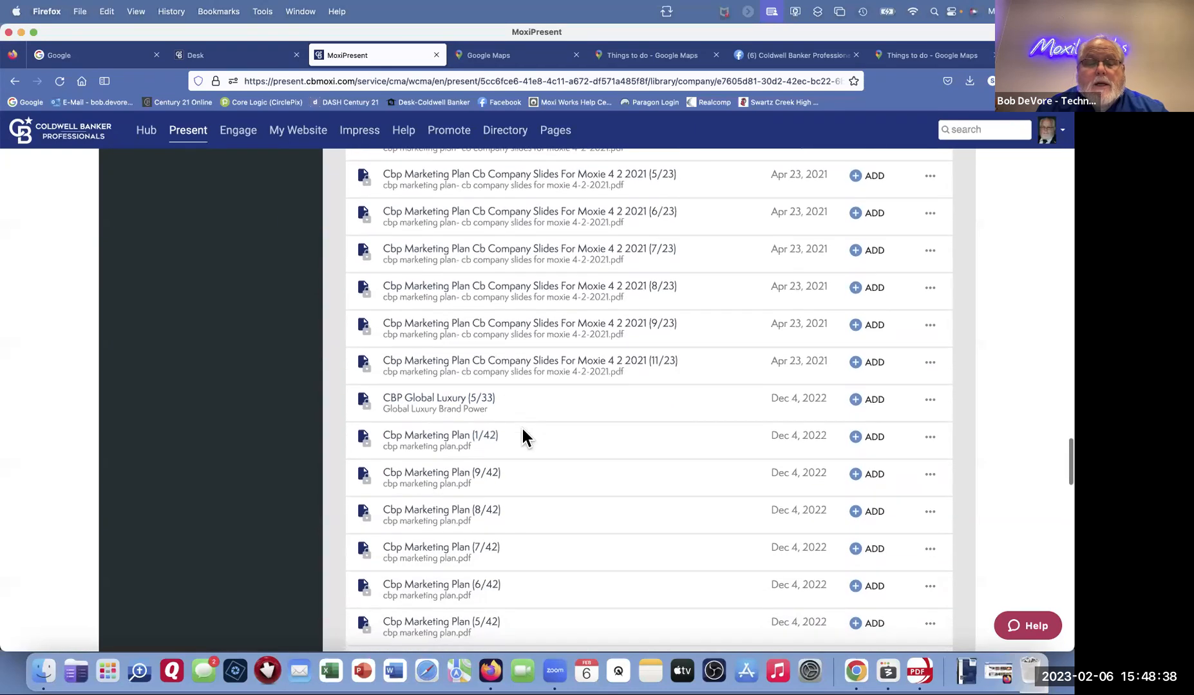
scroll(508, 415, "down", 2)
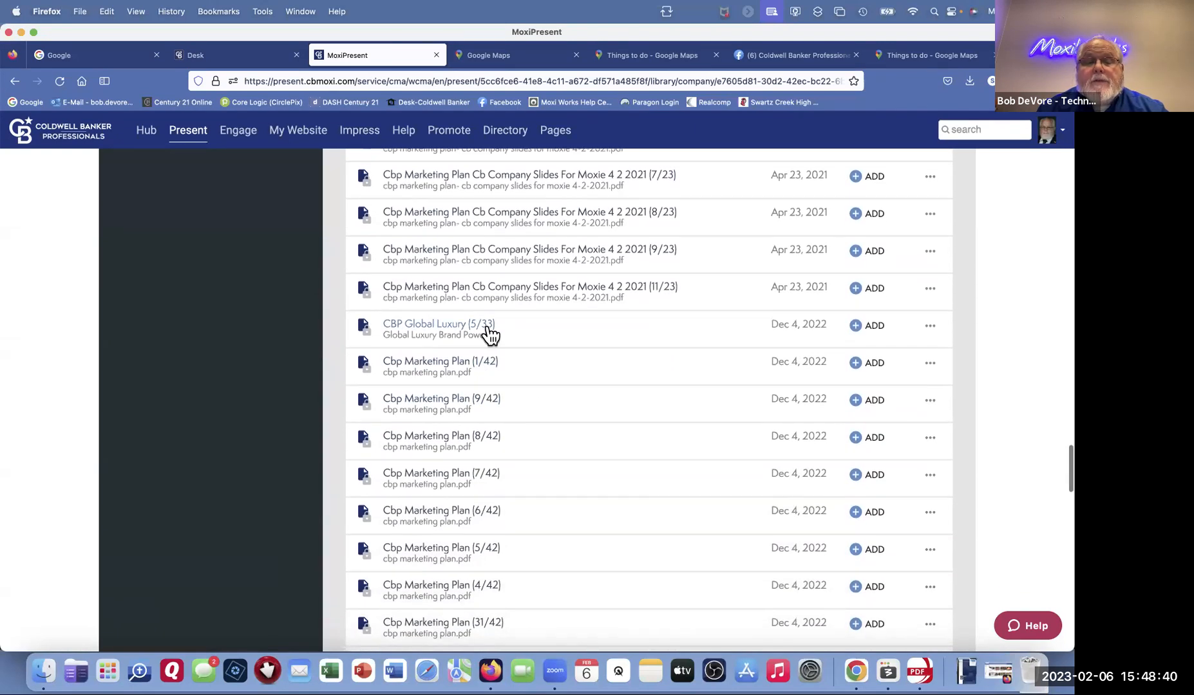
scroll(490, 334, "down", 10)
scroll(536, 335, "down", 15)
scroll(534, 338, "up", 4)
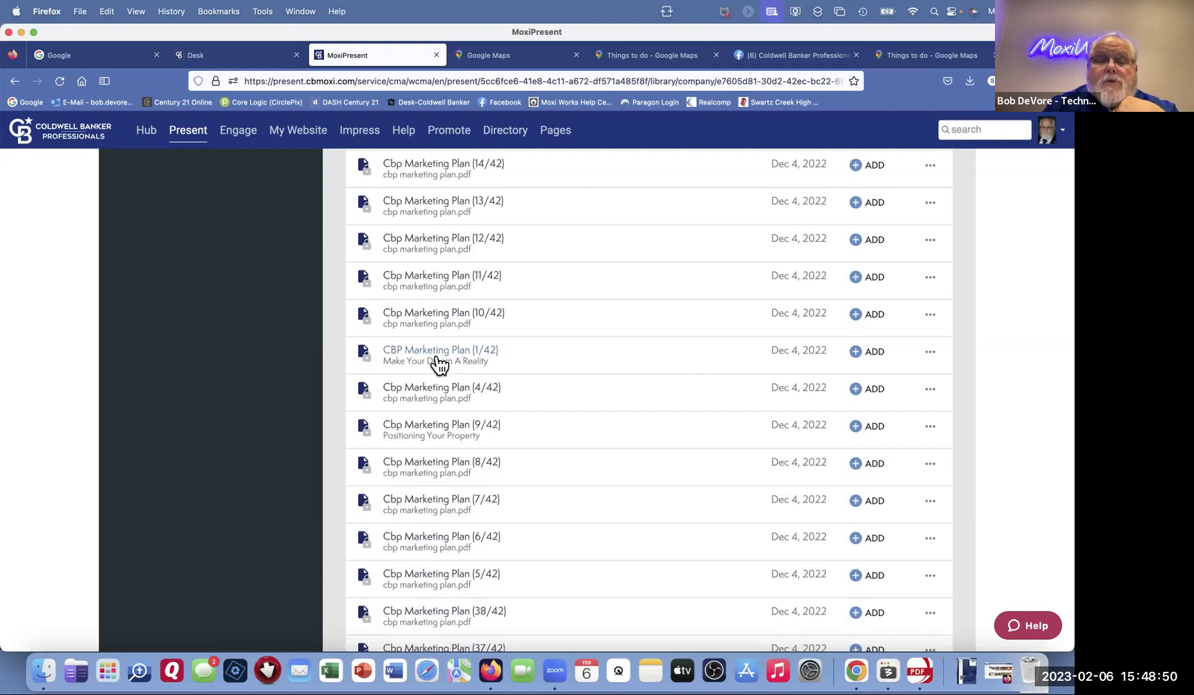
Step: Preview the brokerage page "CBP Marketing Plan (1/42)" titled Make Your Dream A Reality, look it over, and close the preview
left_click(430, 357)
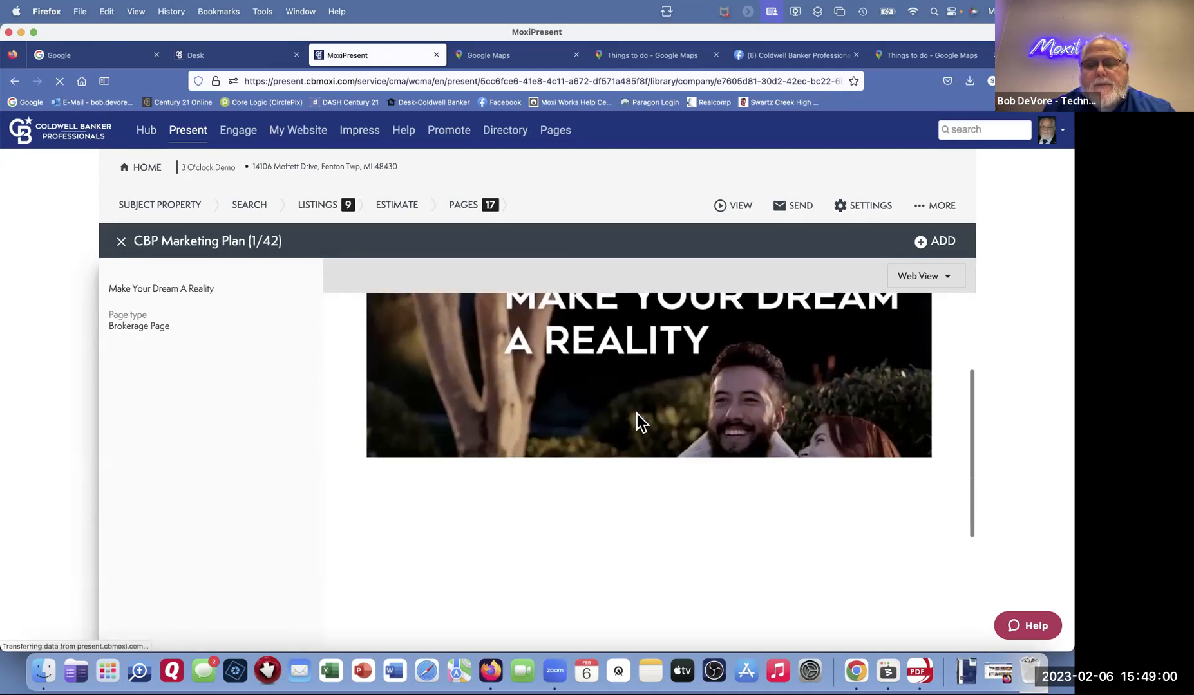
scroll(637, 414, "down", 2)
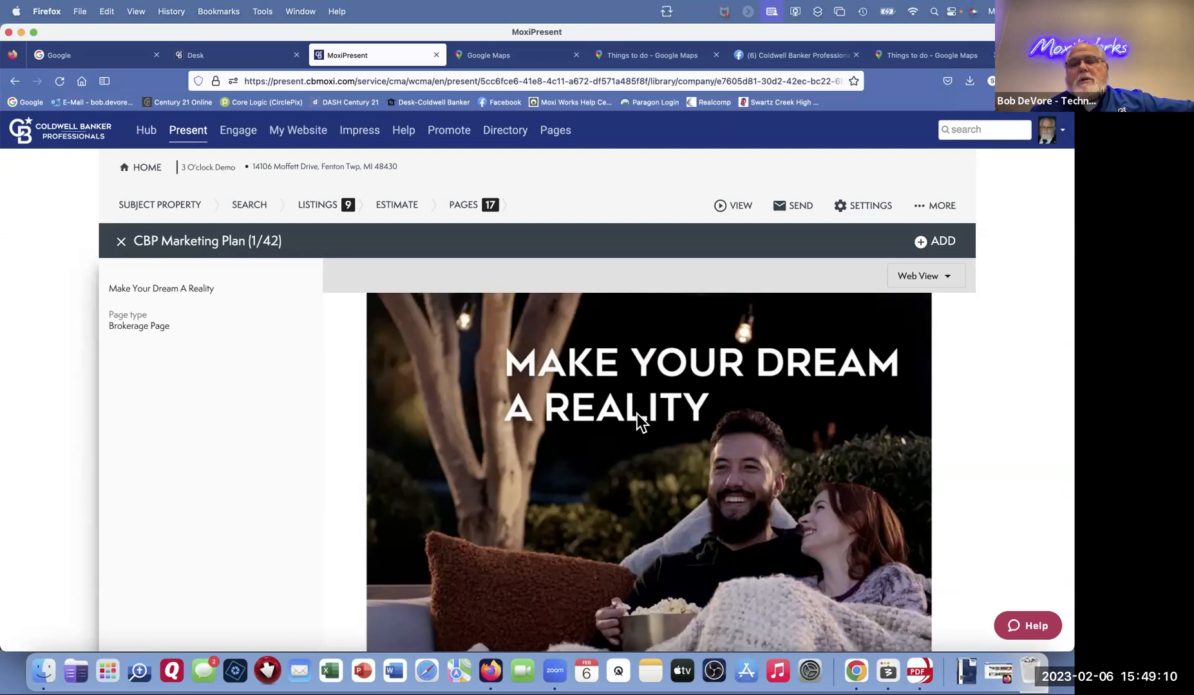
scroll(637, 417, "down", 10)
scroll(637, 417, "up", 10)
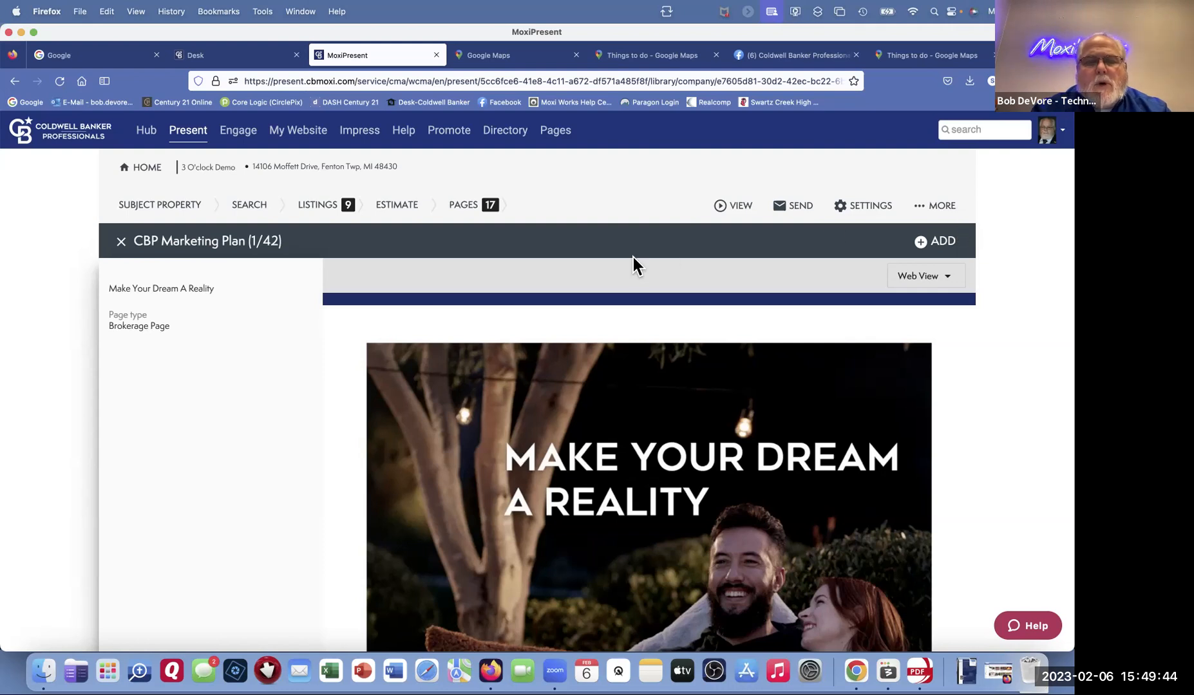
scroll(589, 288, "down", 4)
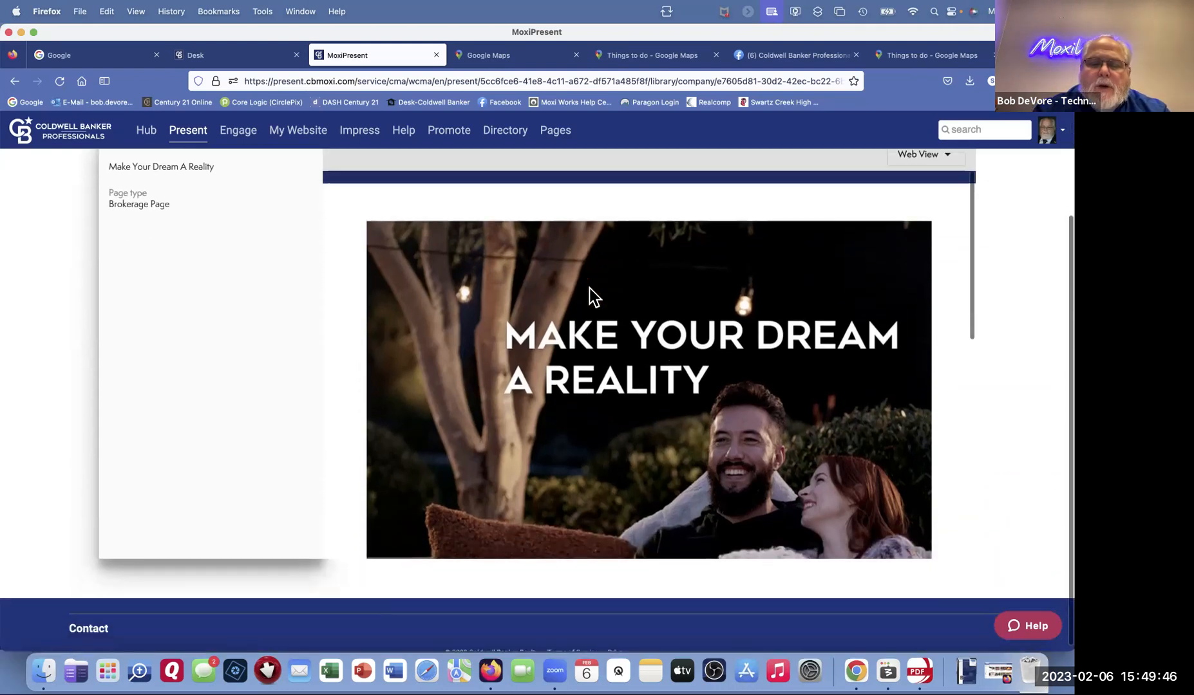
scroll(589, 288, "up", 4)
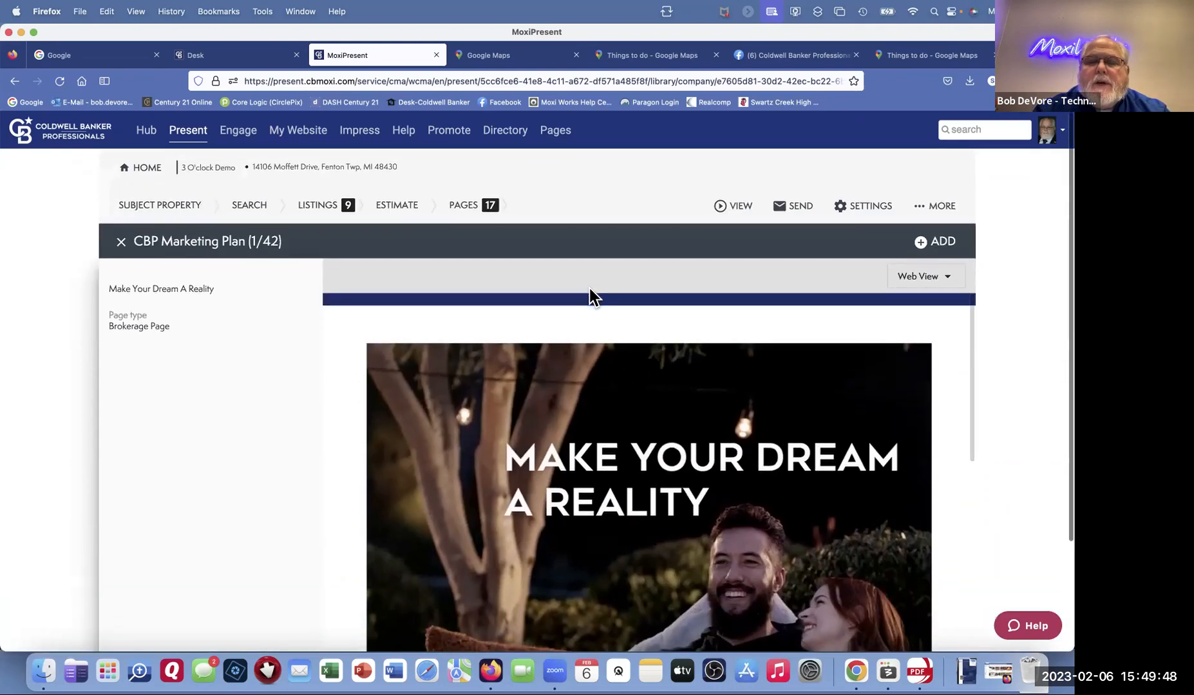
left_click(121, 241)
Step: Review the first Brokerage Pages entries, return to My Presentations, and start a new presentation
scroll(485, 382, "down", 10)
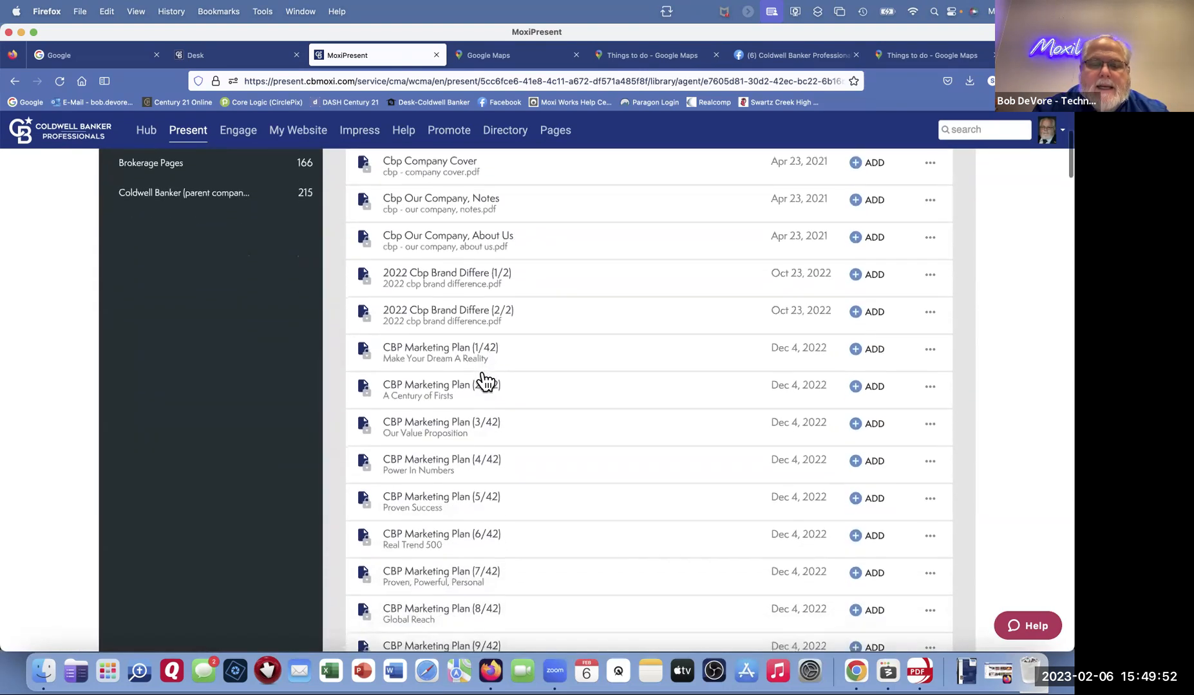
scroll(566, 385, "up", 4)
scroll(566, 385, "up", 4)
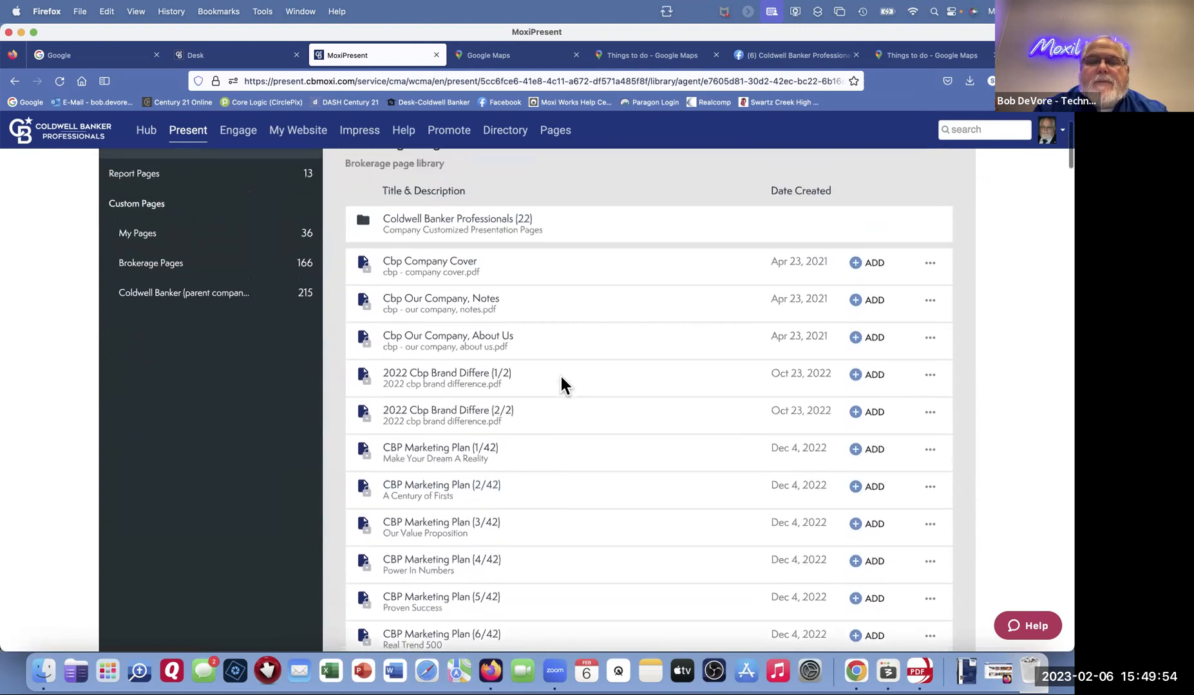
scroll(561, 385, "up", 3)
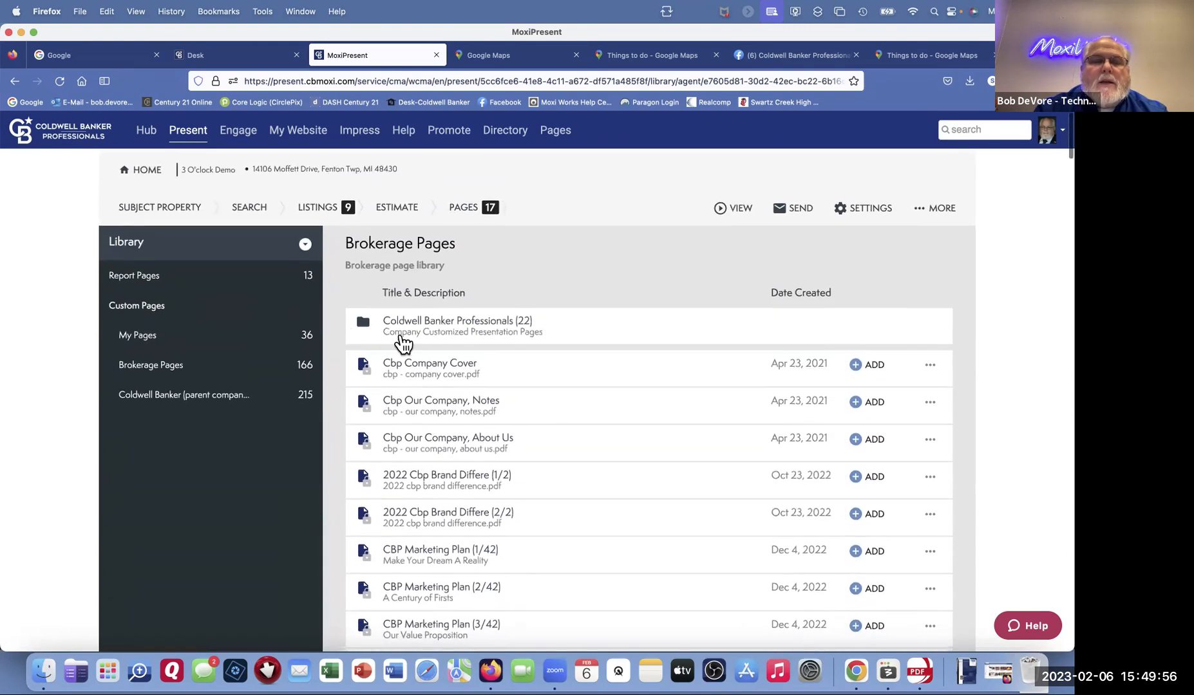
left_click(144, 169)
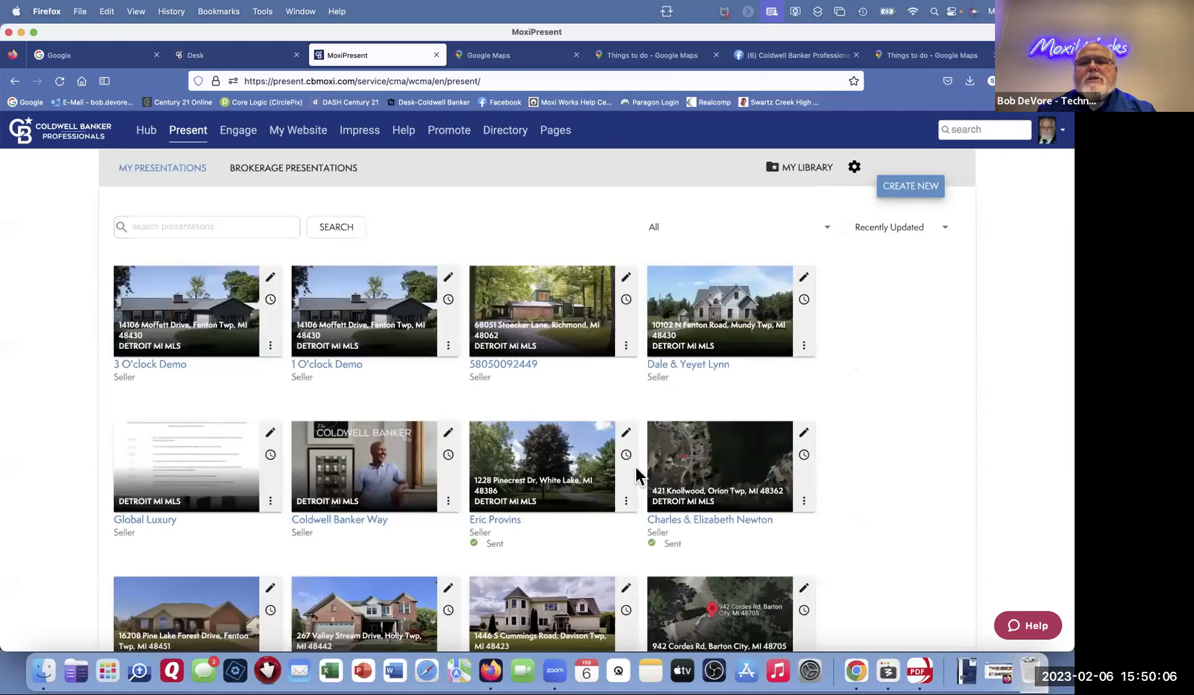
left_click(895, 192)
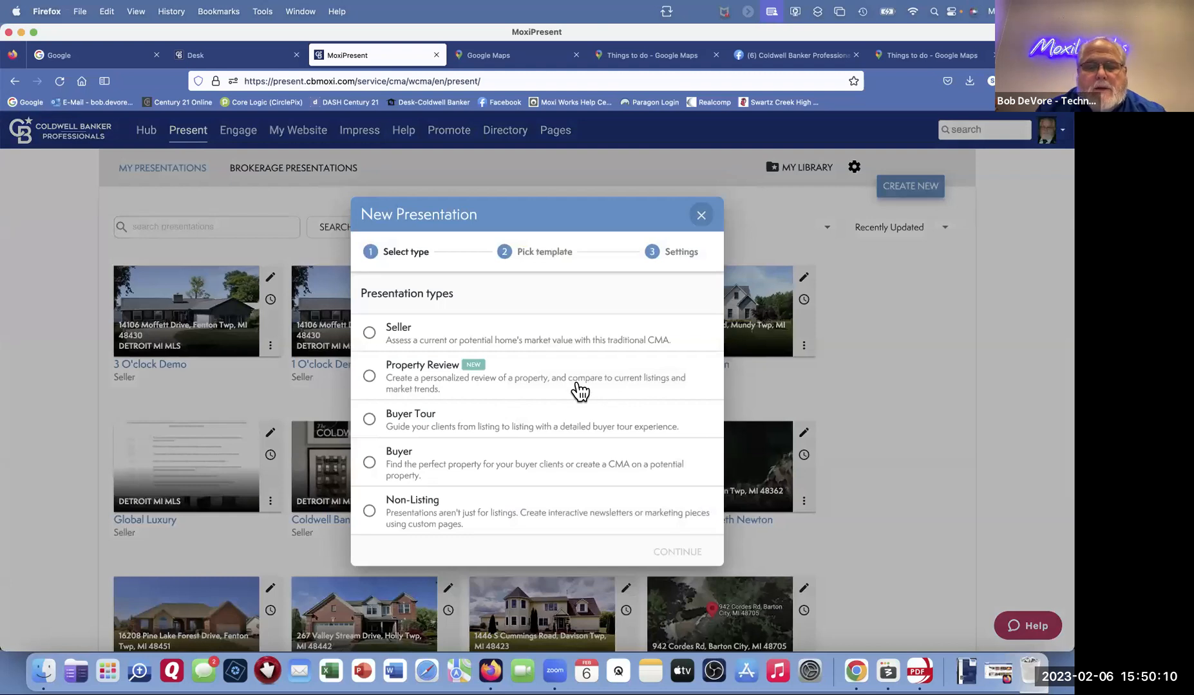
Step: Choose the Non-Listing presentation type, look through its brokerage templates, and go back to the type selection
left_click(368, 510)
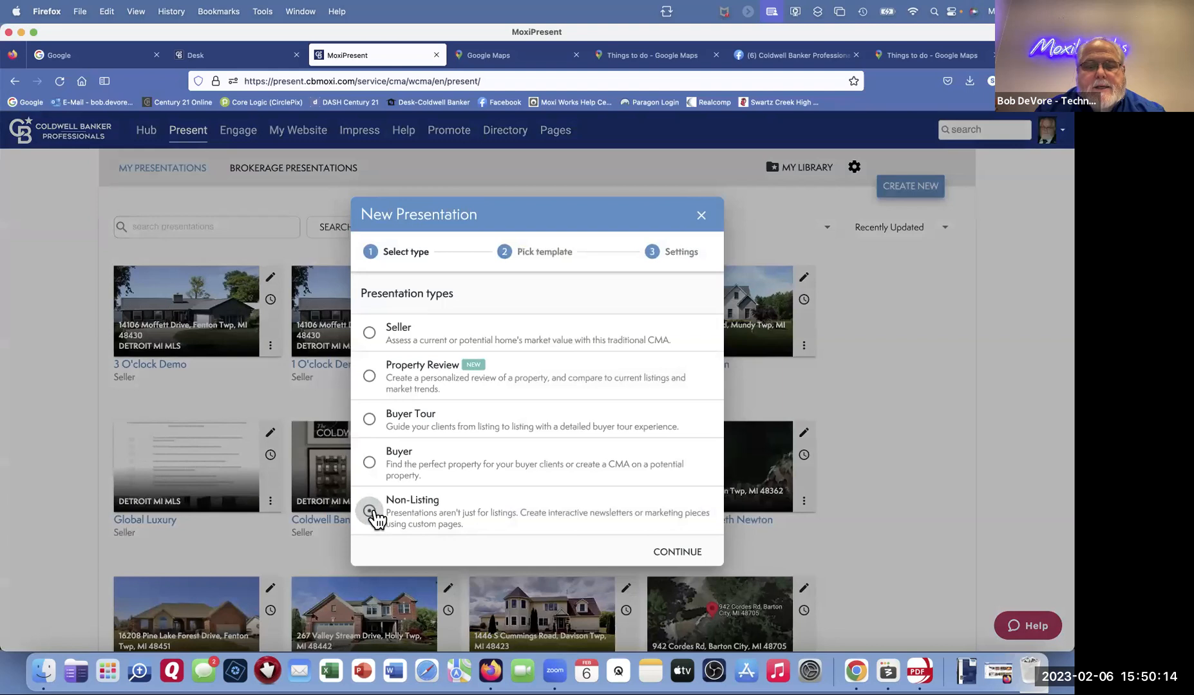
left_click(679, 555)
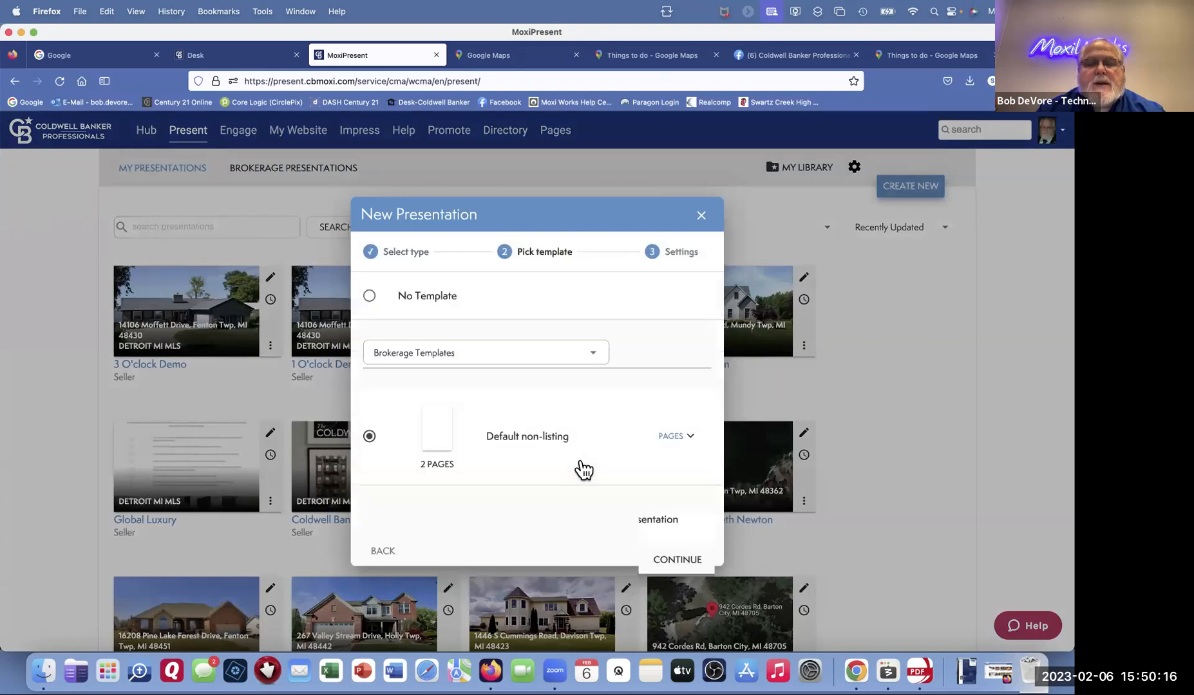
scroll(589, 466, "down", 3)
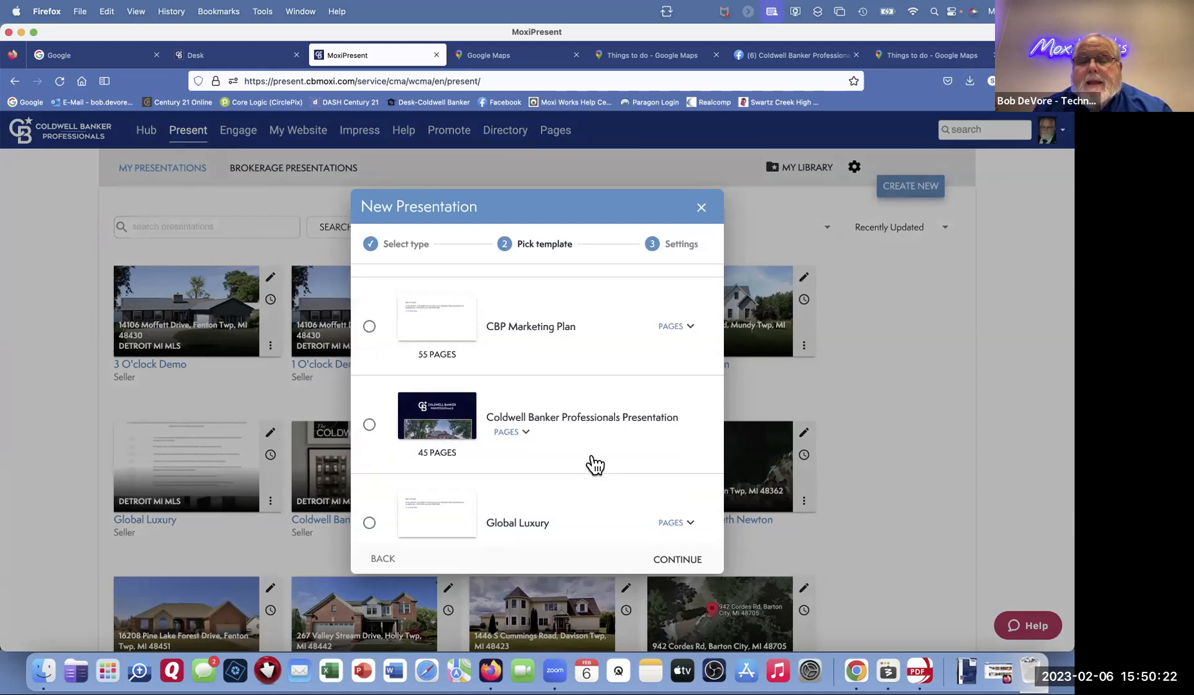
scroll(596, 464, "up", 5)
scroll(599, 460, "down", 5)
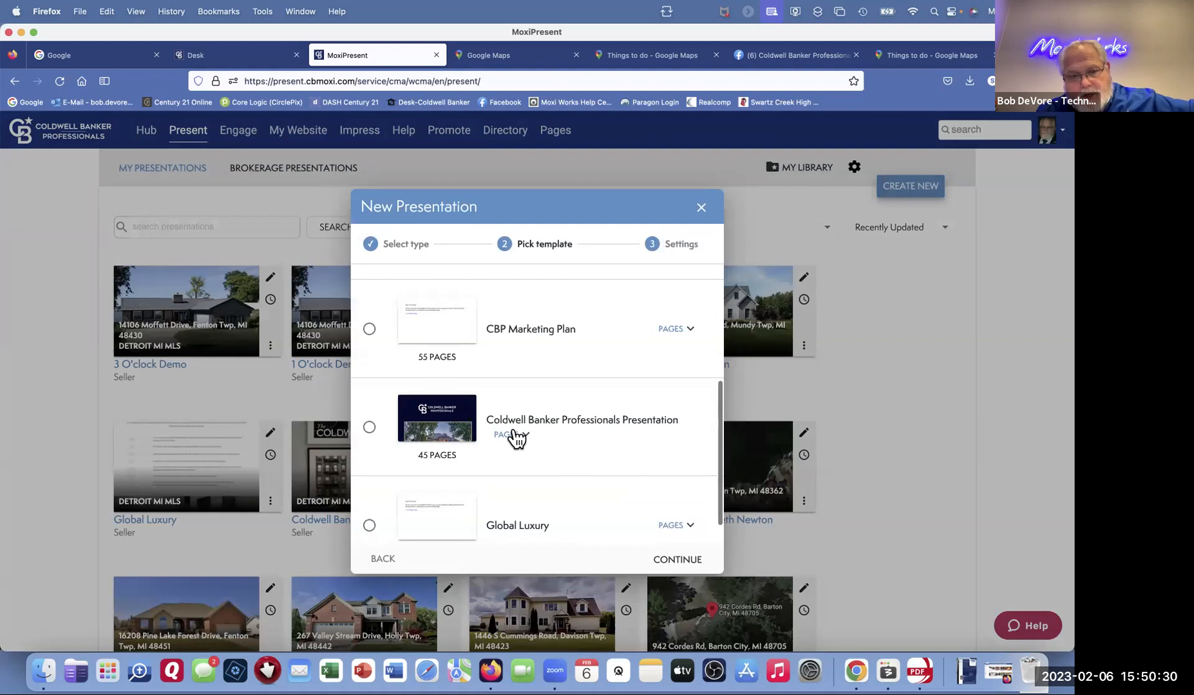
scroll(515, 435, "up", 5)
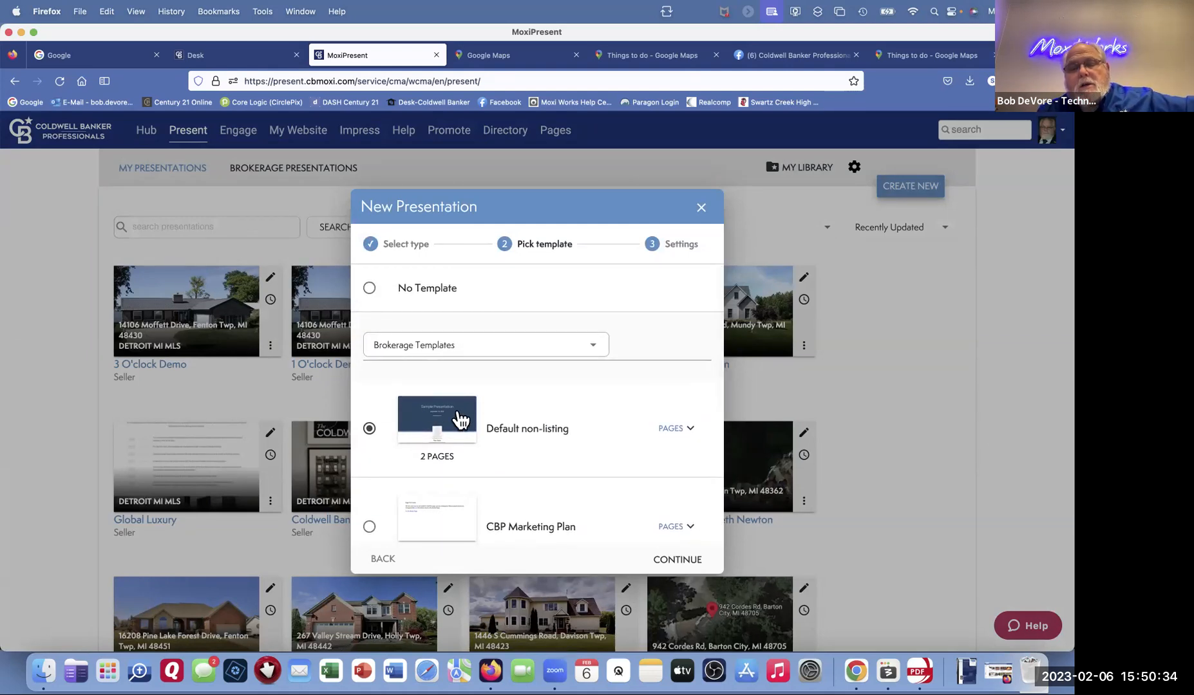
left_click(387, 559)
Step: Set the new presentation's type to Seller and look through the brokerage templates available for it
left_click(370, 334)
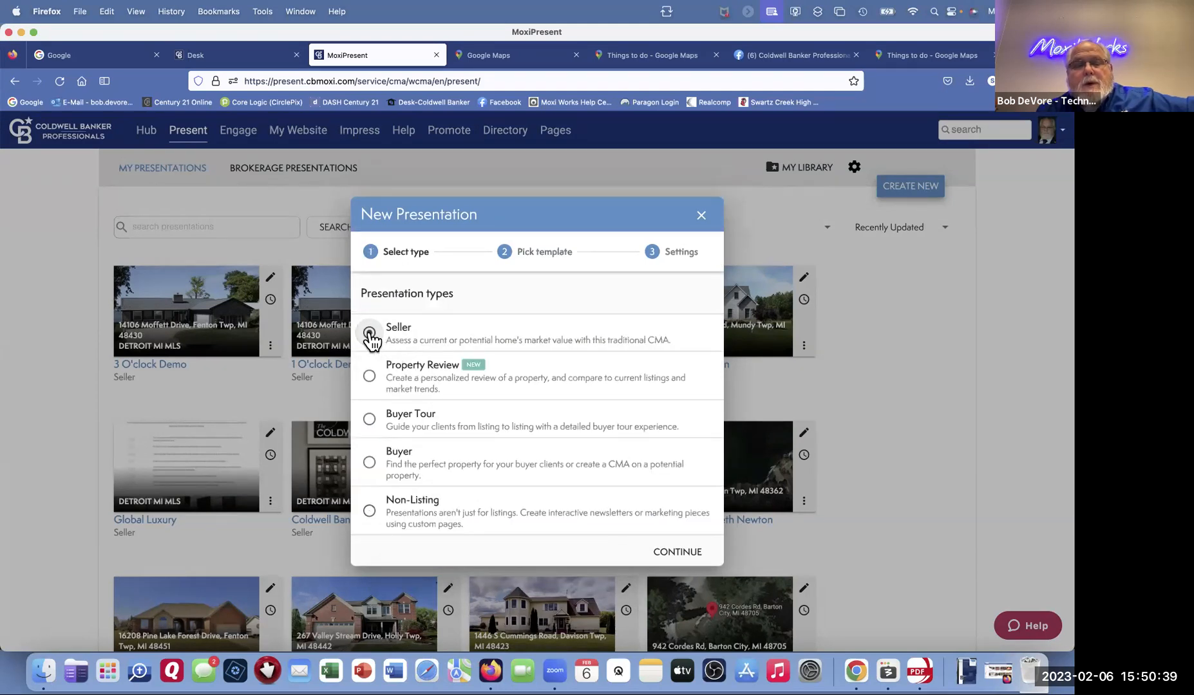
left_click(679, 555)
left_click(372, 432)
scroll(543, 412, "down", 1)
scroll(543, 413, "down", 6)
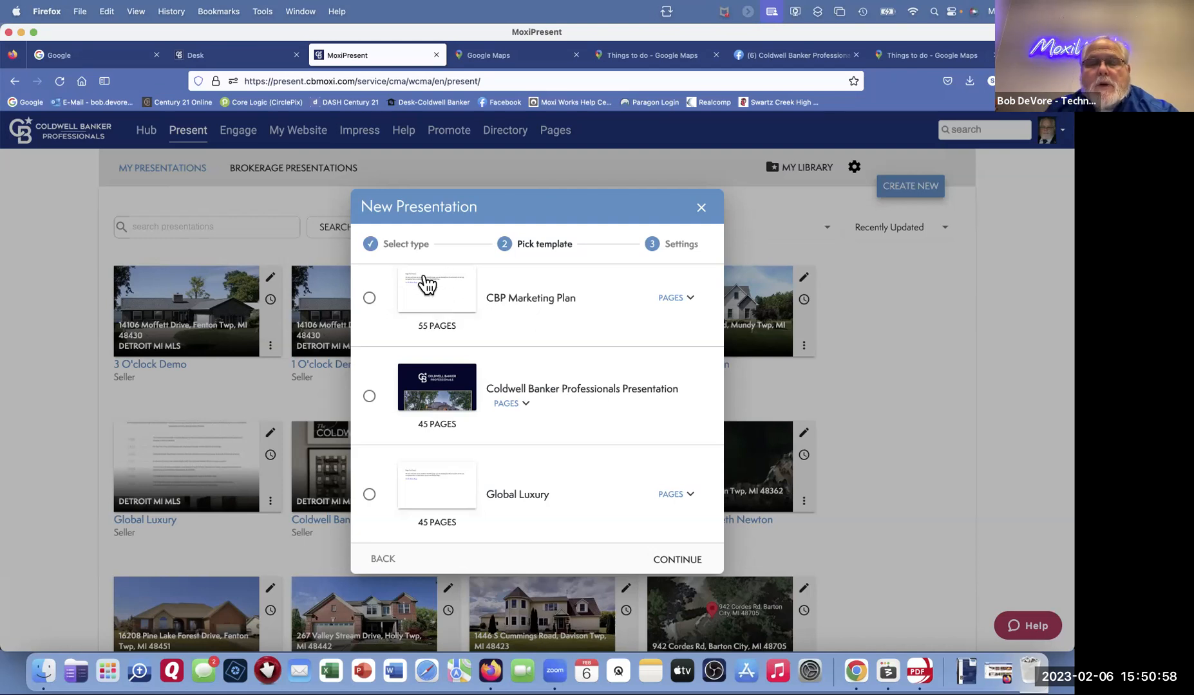
Step: Create the Seller presentation from the CBP Marketing Plan template, with "eeee" as the prepared-for name and Detroit/REALCOMP (Primary) as listing source
left_click(525, 301)
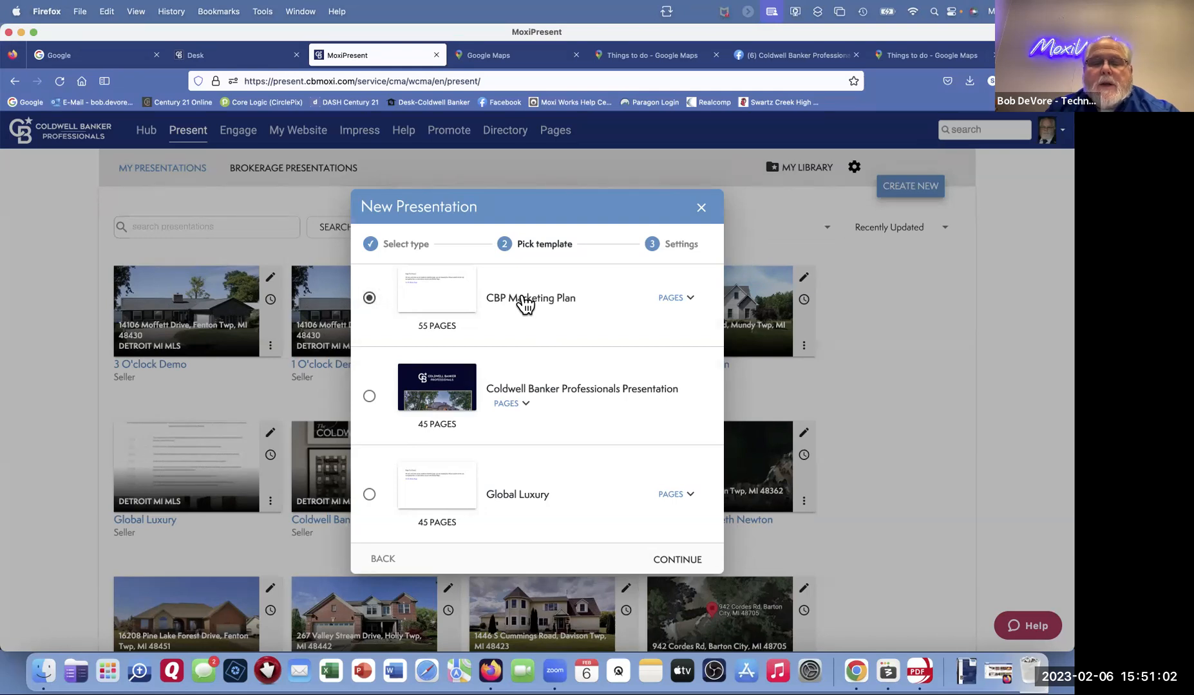
left_click(682, 560)
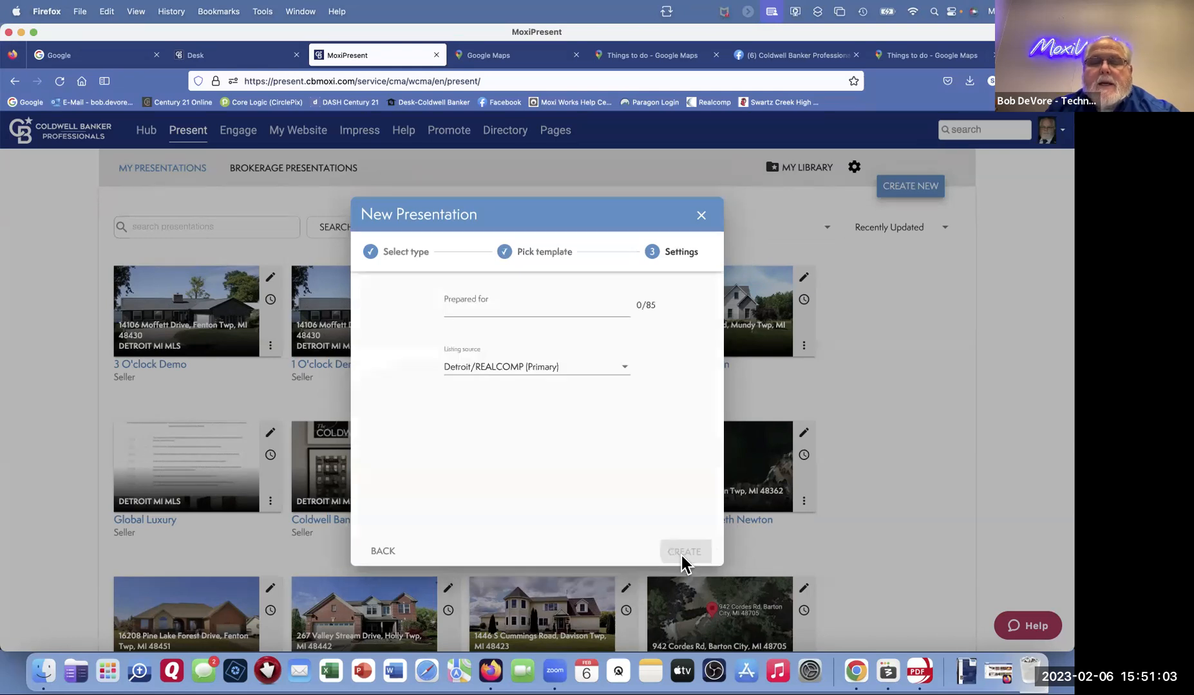
left_click(490, 303)
type("eeee")
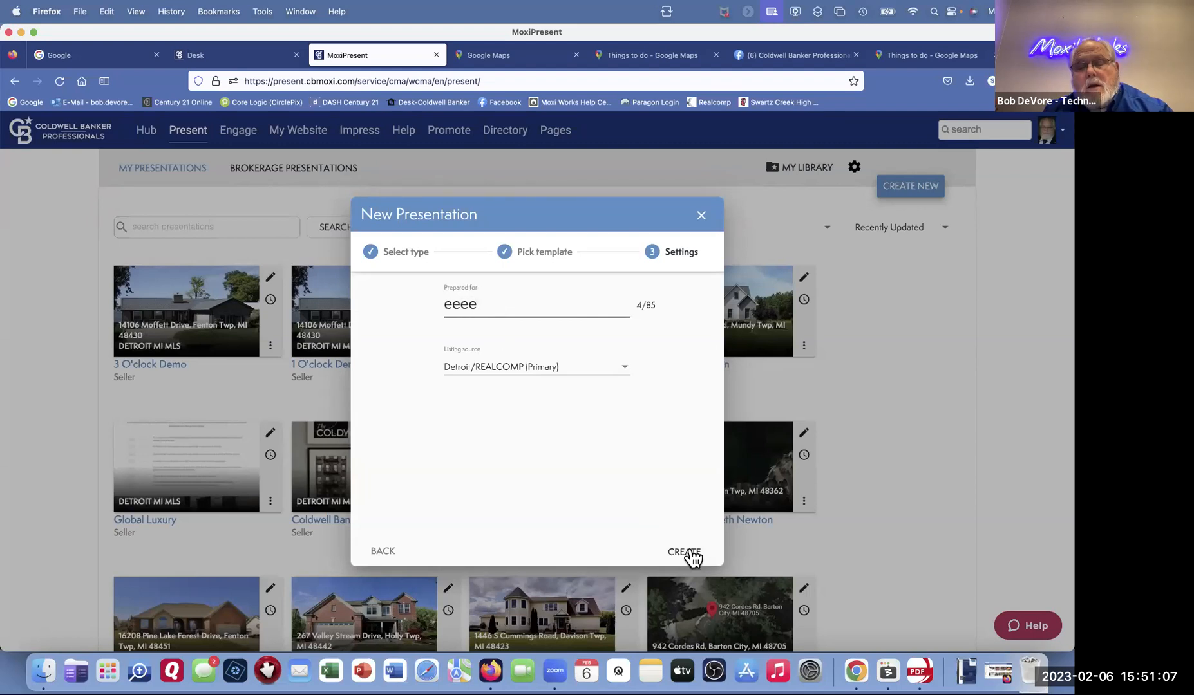
left_click(689, 553)
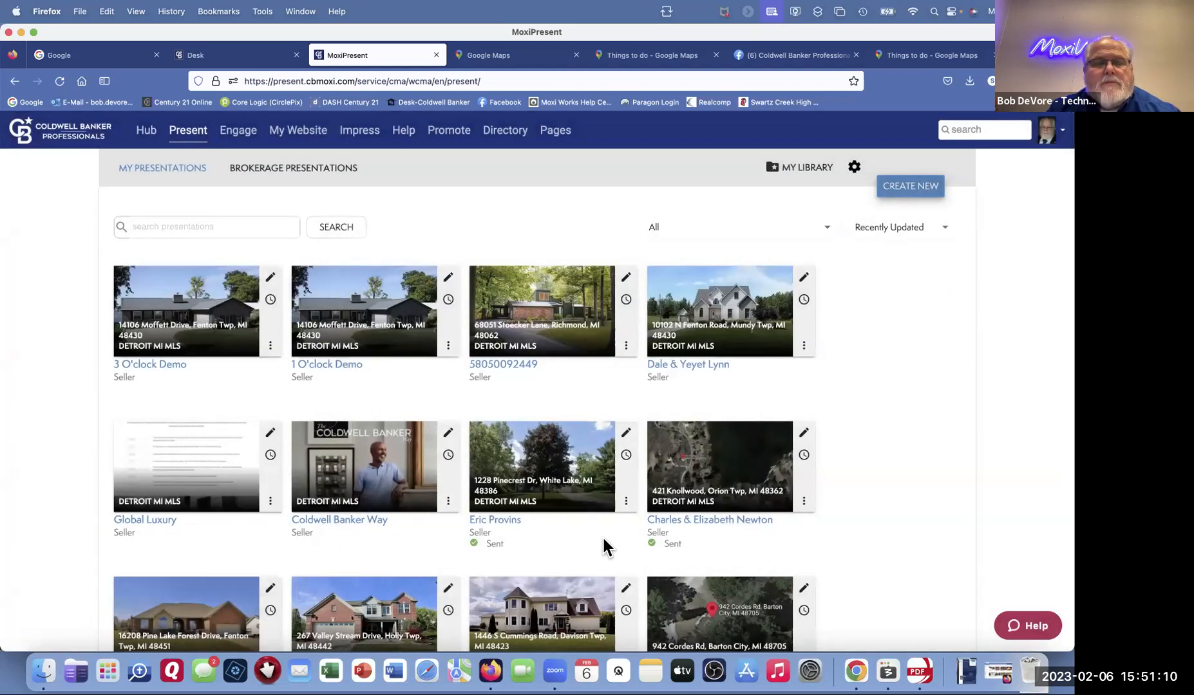
left_click(397, 469)
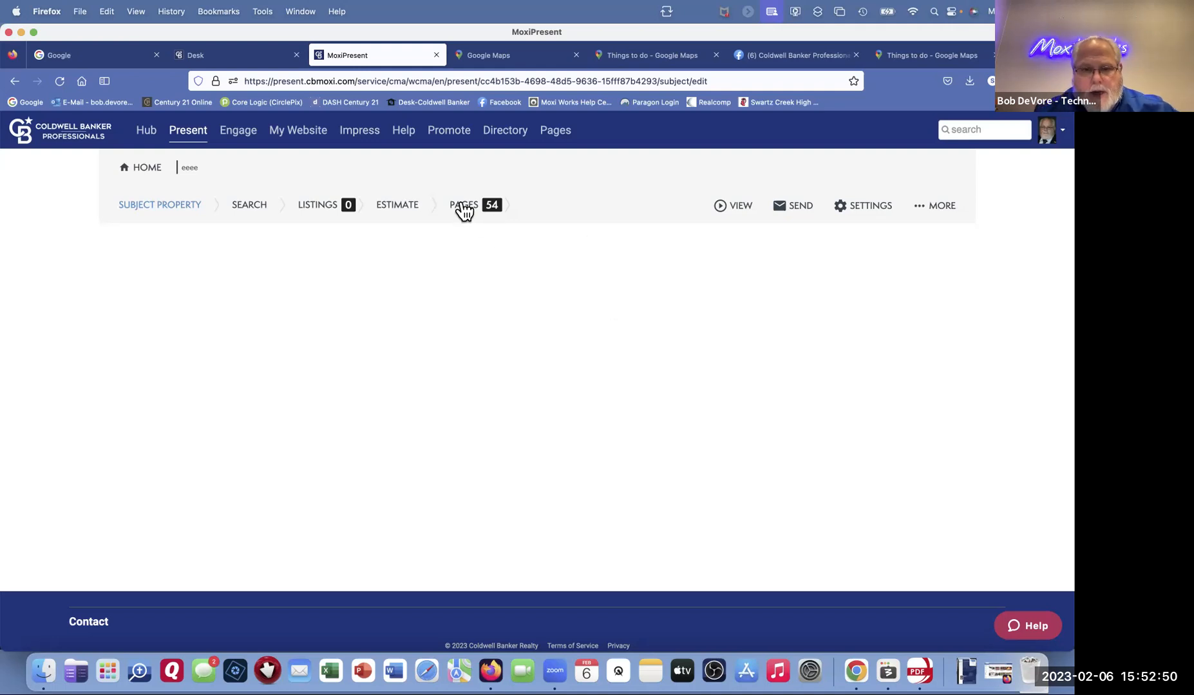
Step: Open the new presentation's pages and view Property Summary, Listing Location Map and Listing Overview
left_click(464, 206)
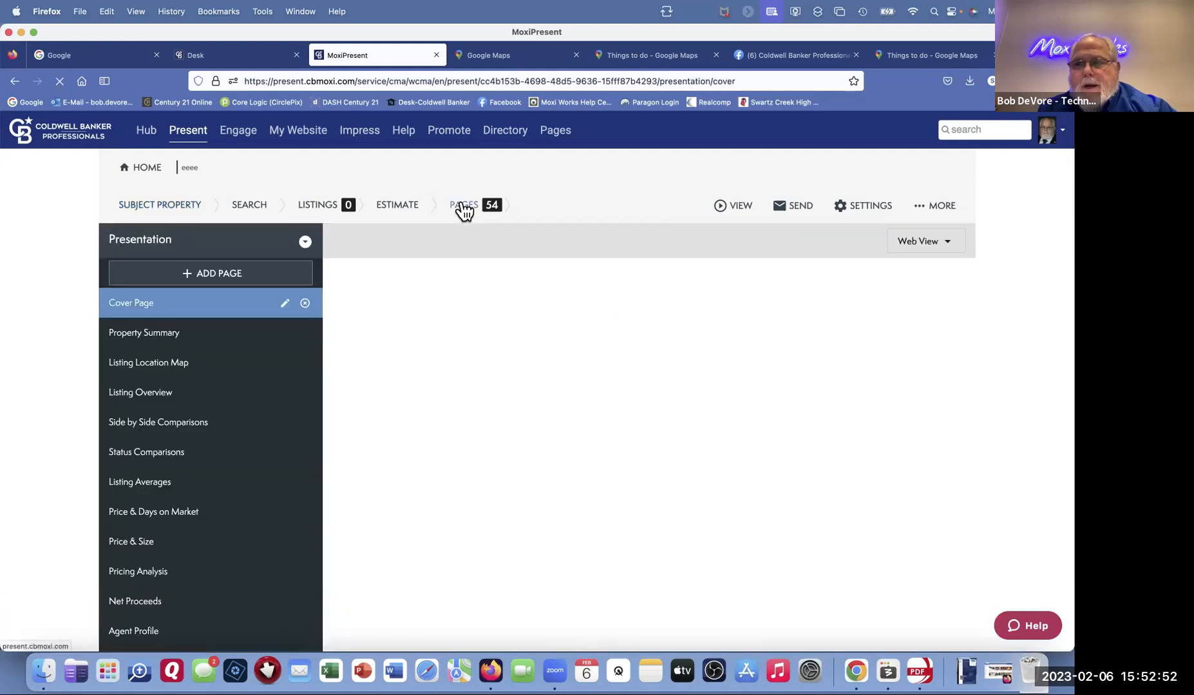
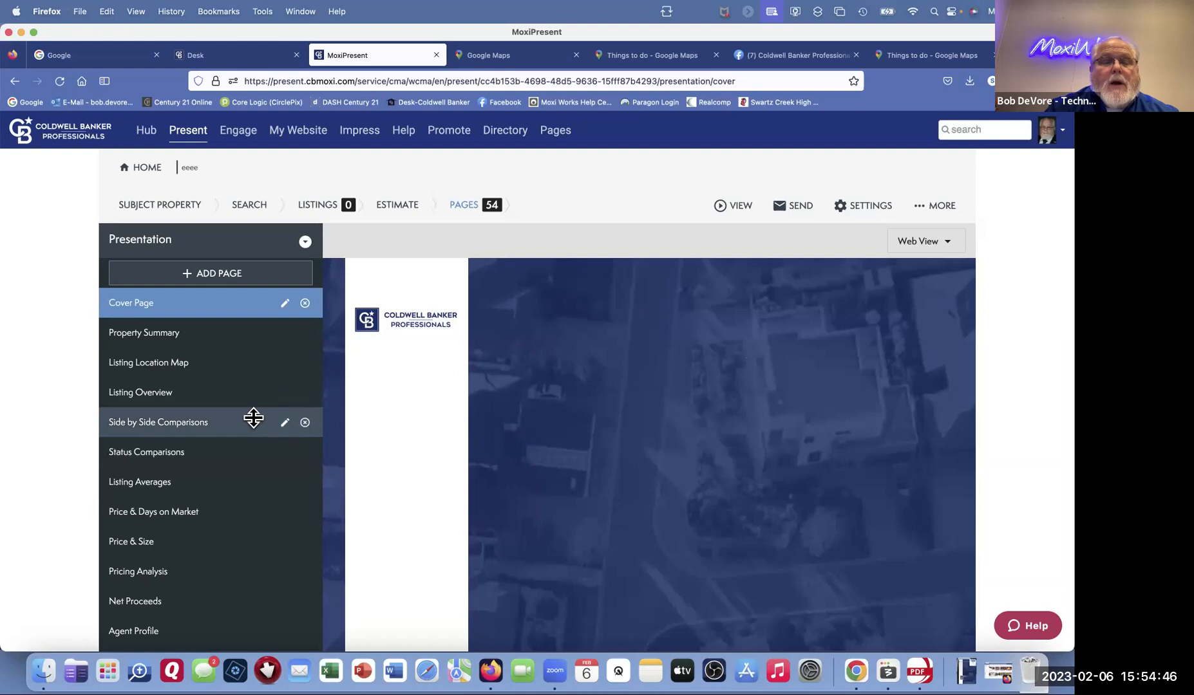
scroll(238, 413, "down", 1)
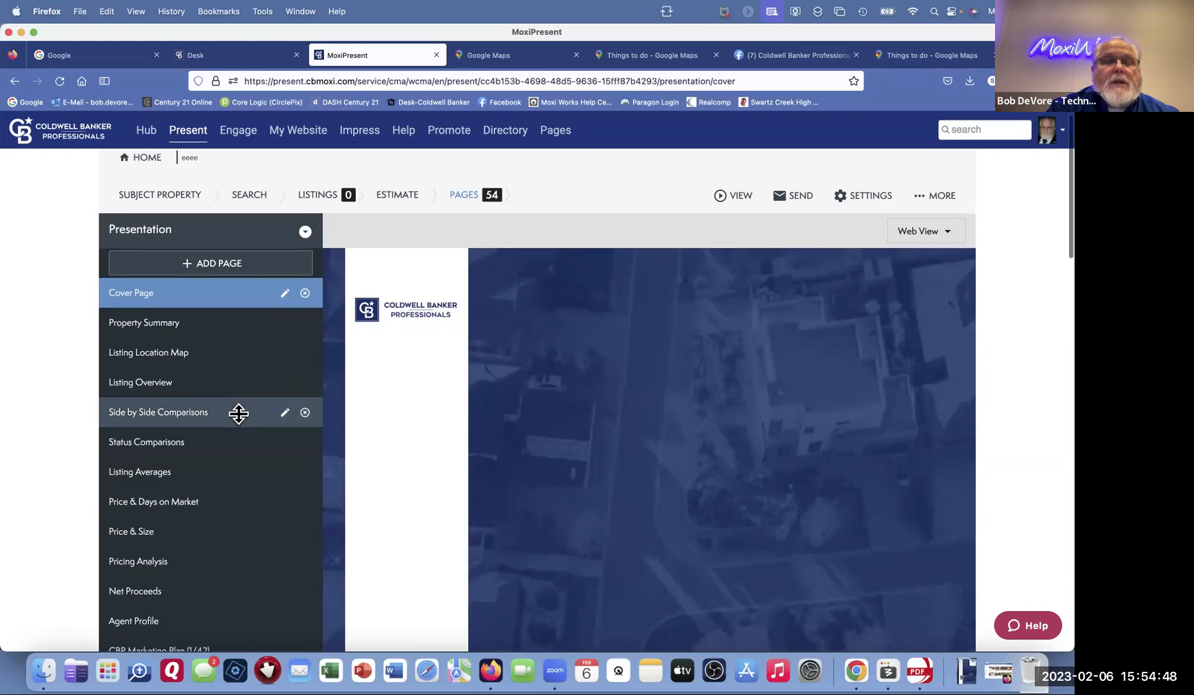
scroll(239, 412, "down", 5)
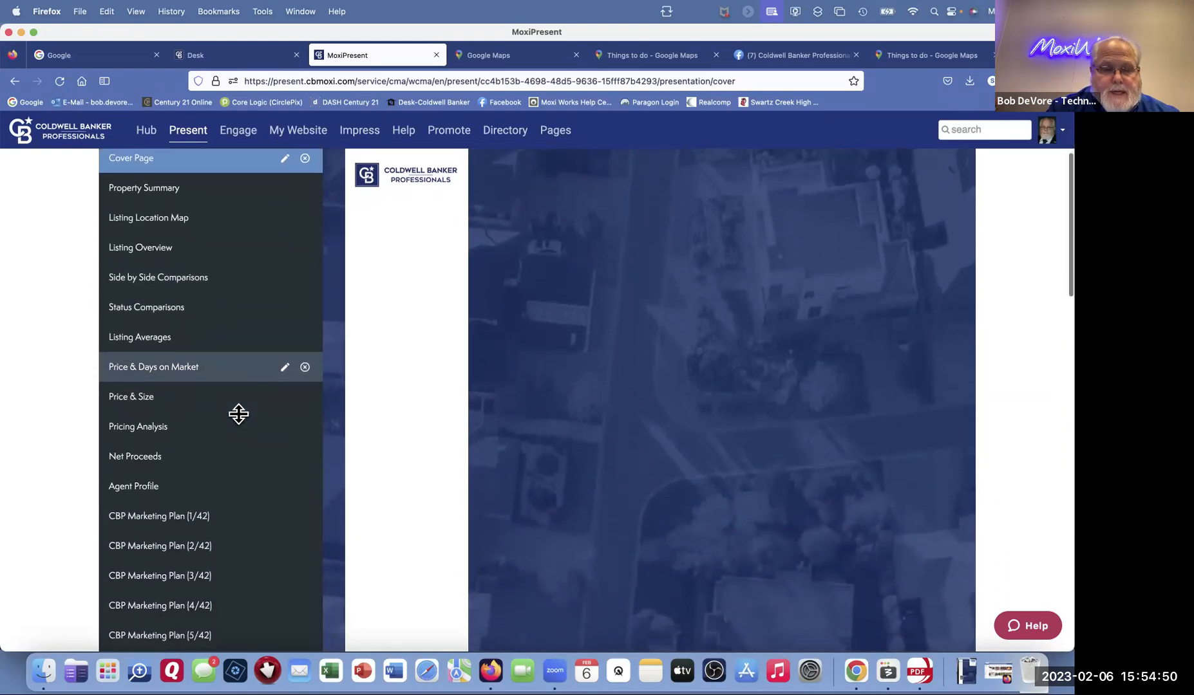
scroll(237, 413, "down", 1)
scroll(237, 413, "up", 4)
left_click(139, 284)
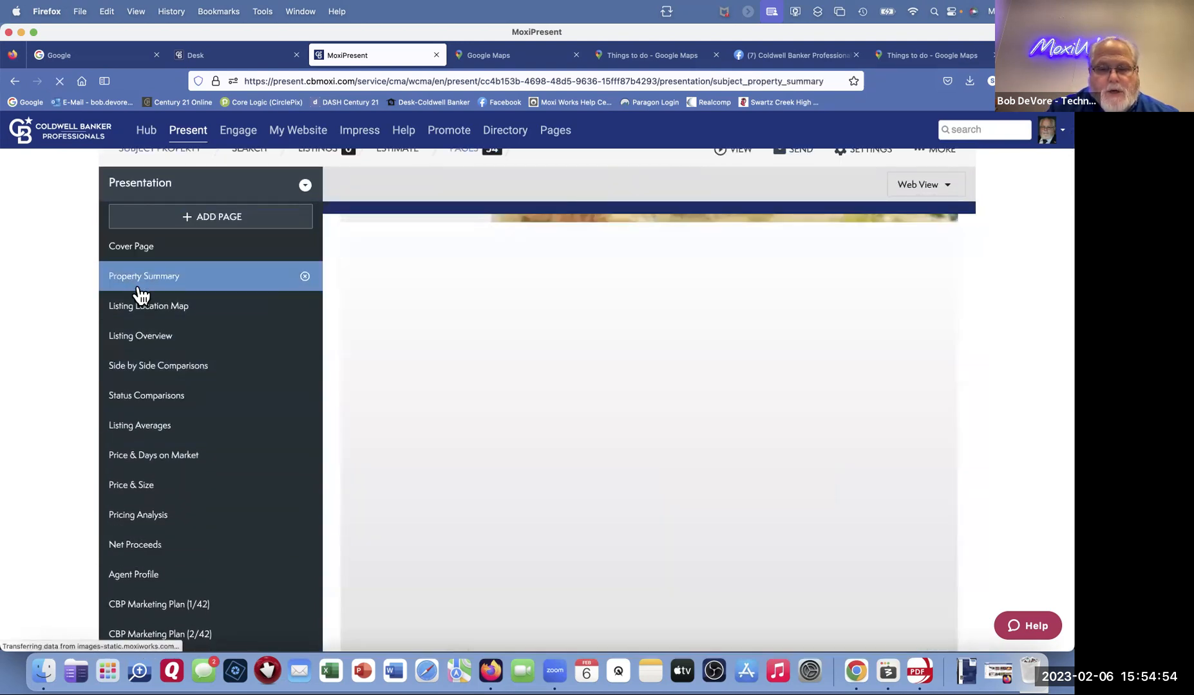
left_click(144, 315)
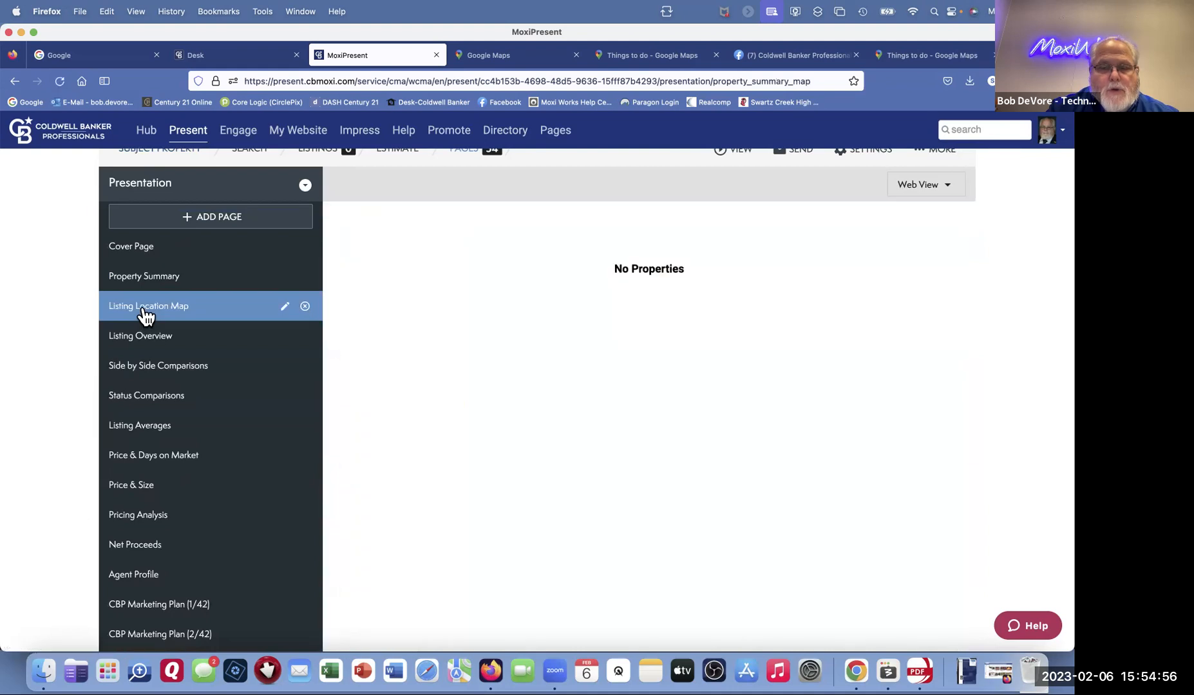
left_click(147, 335)
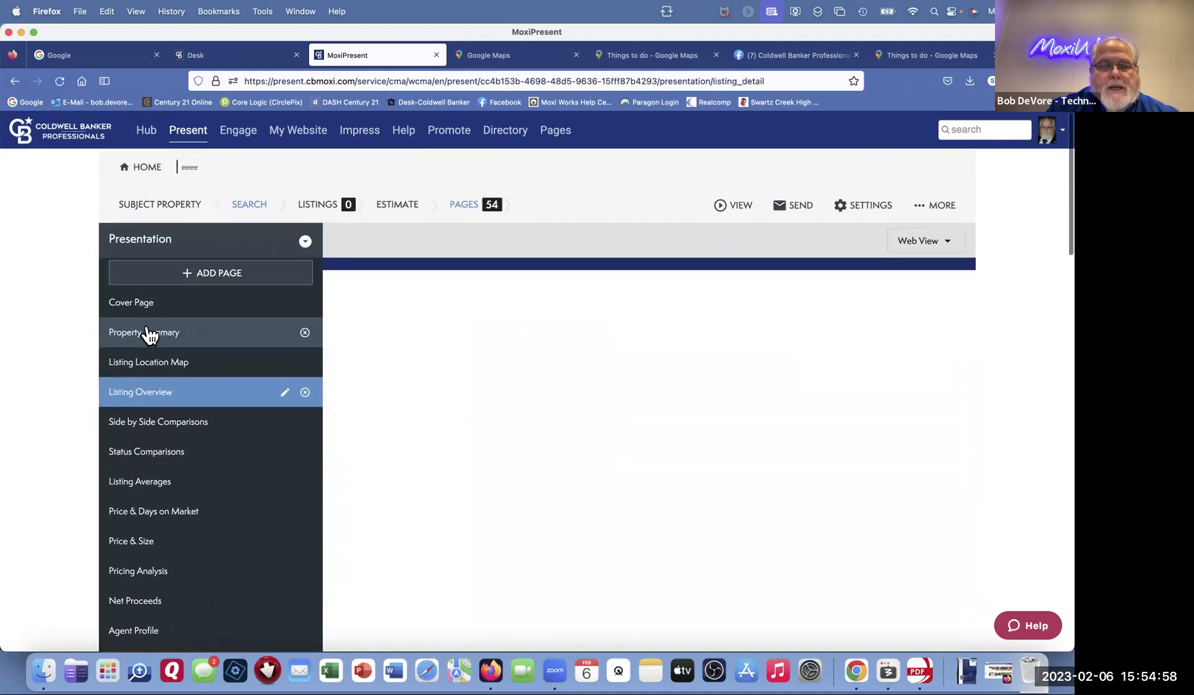
Step: View the CBP Marketing Plan pages 1/42, 2/42 and 3/42 in turn
scroll(159, 277, "down", 5)
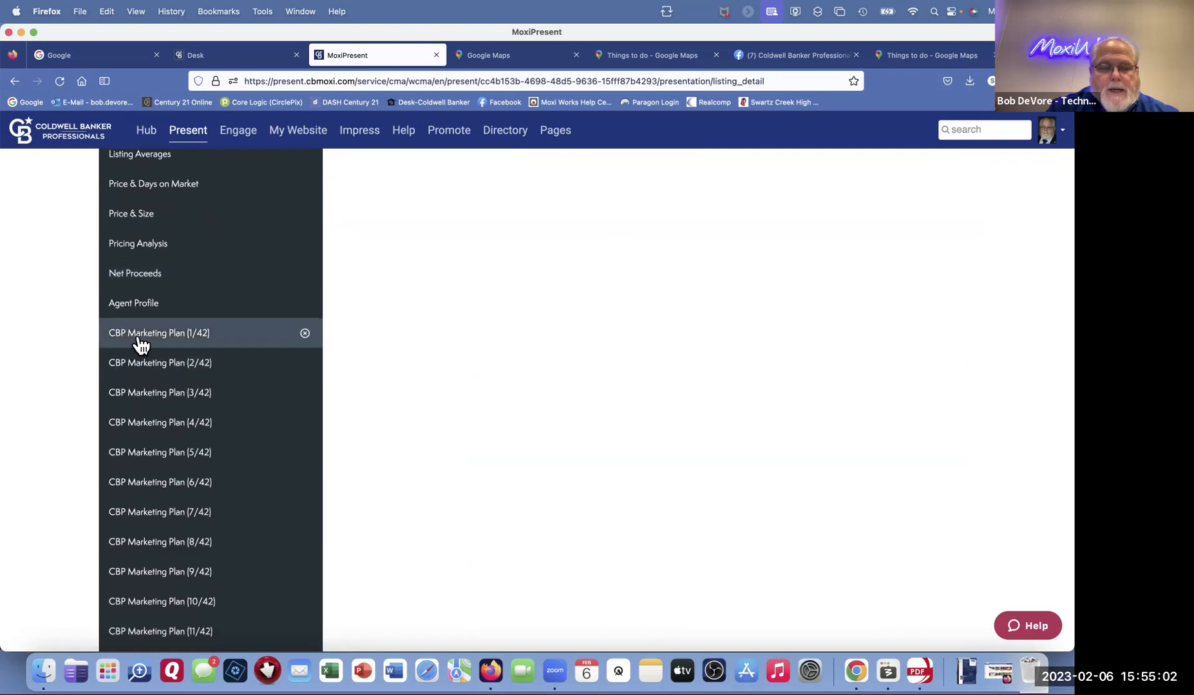
scroll(142, 341, "down", 1)
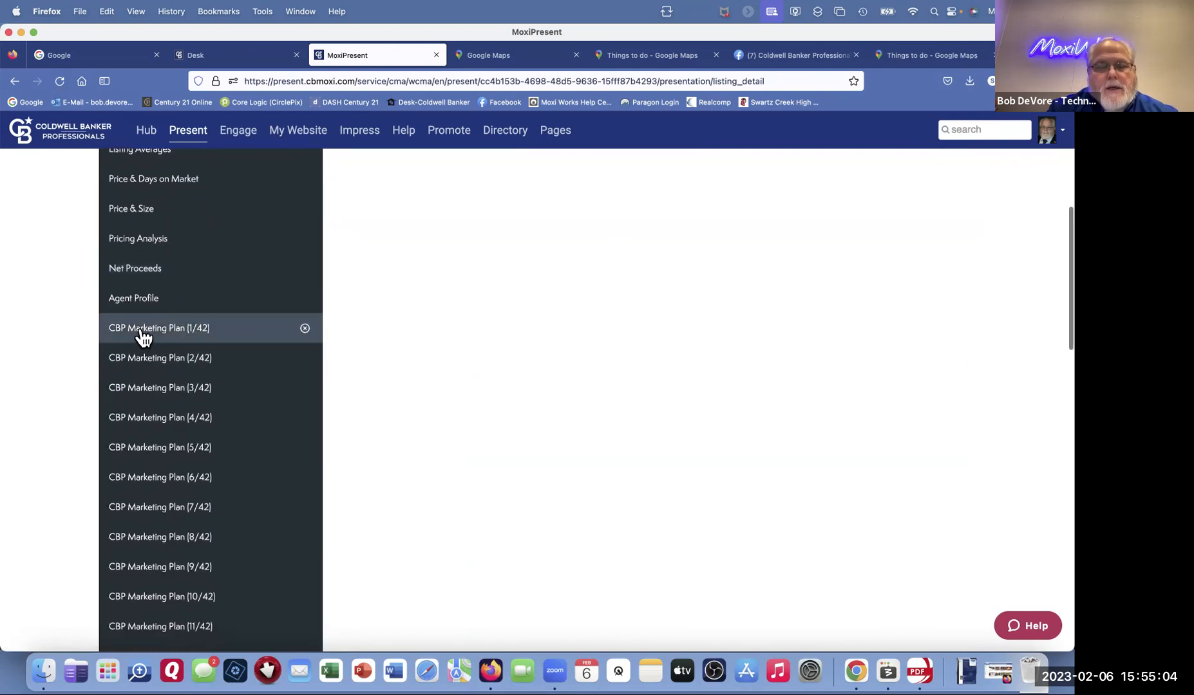
left_click(143, 336)
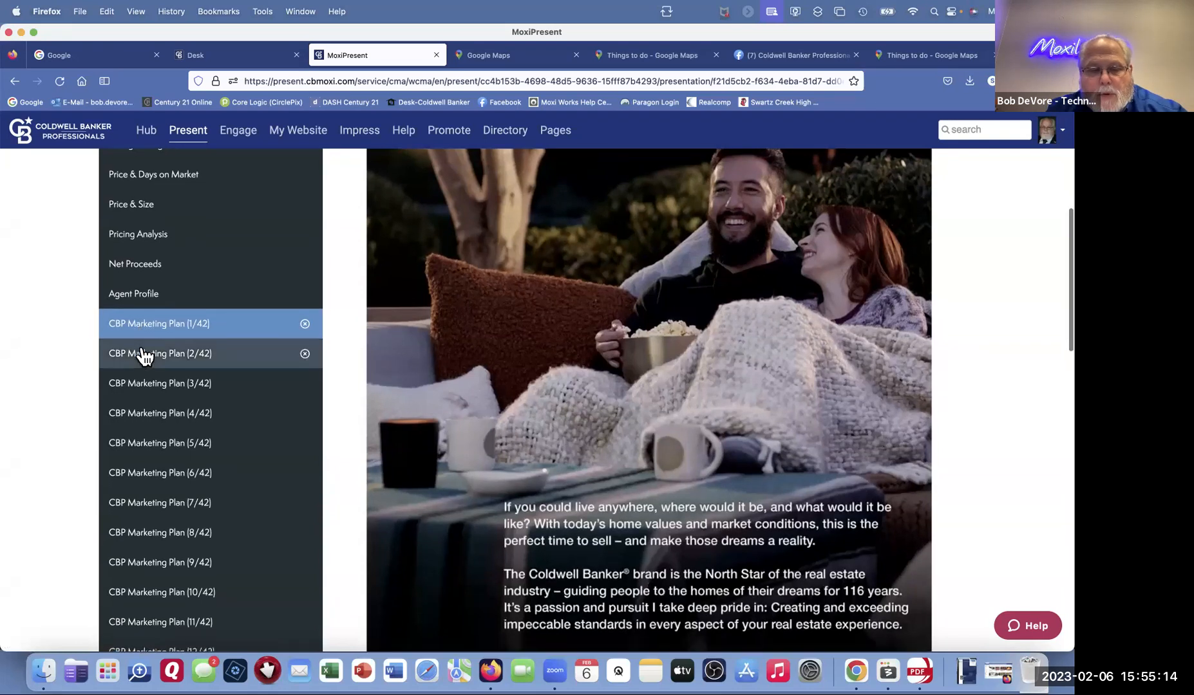
left_click(144, 356)
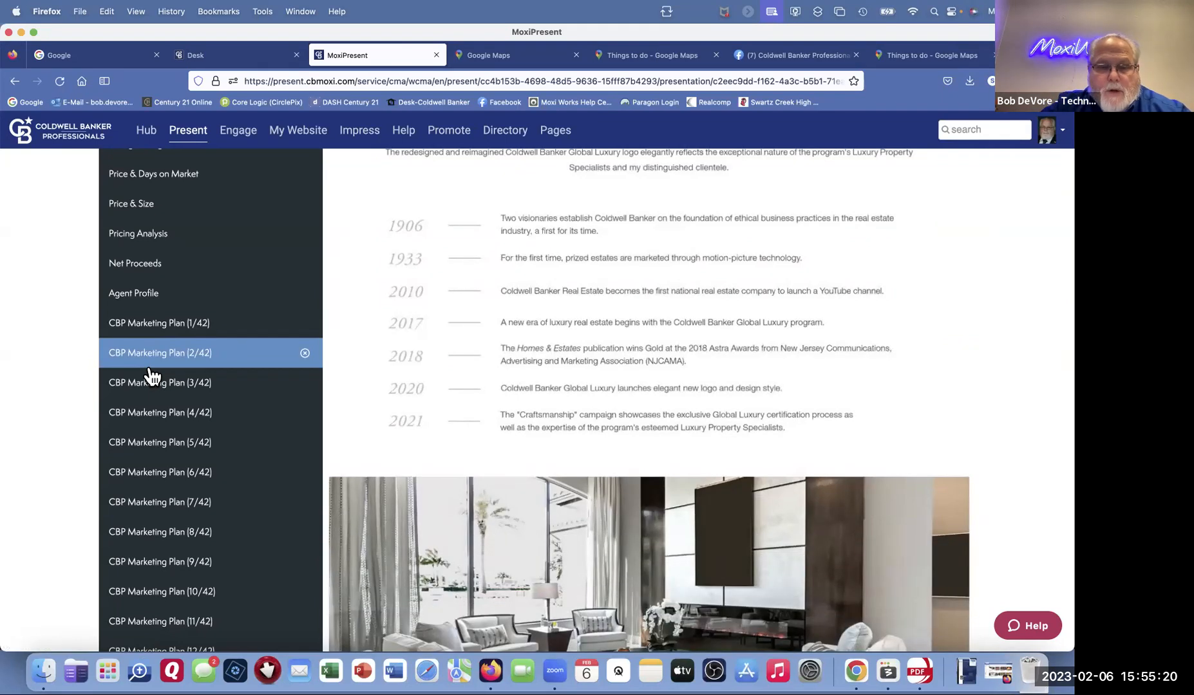
left_click(148, 380)
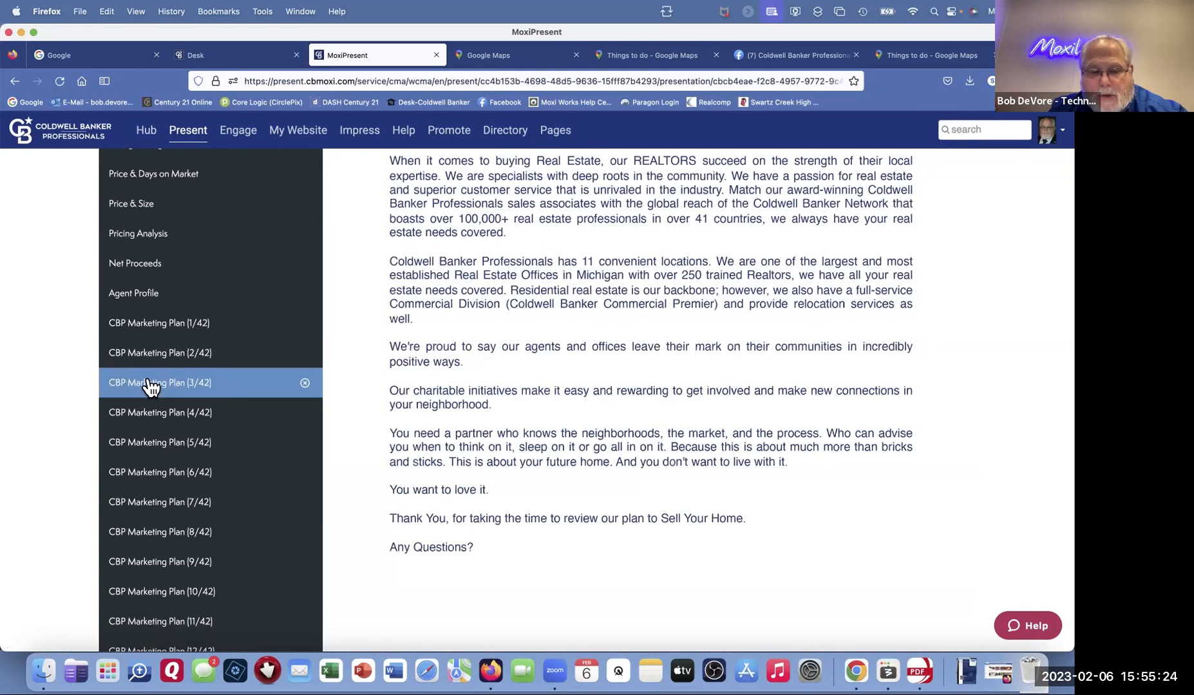
Step: Look over the value proposition page, remove CBP Marketing Plan (3/42) from the presentation, and open page 5/42
scroll(149, 385, "up", 5)
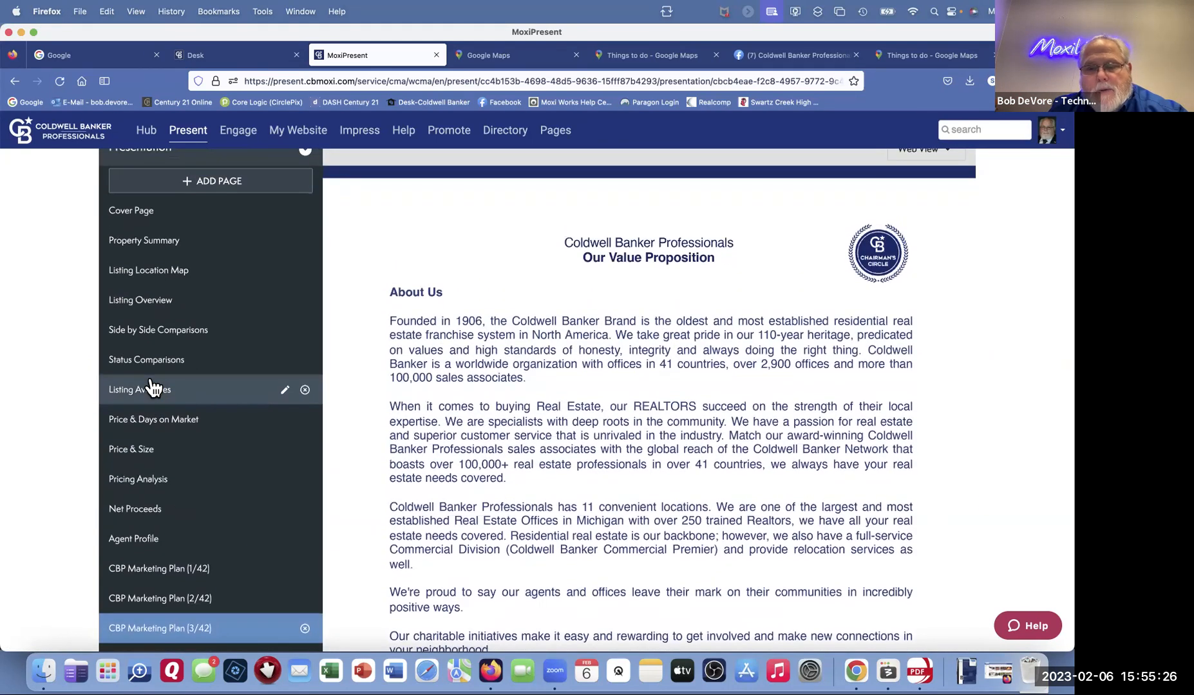
scroll(150, 388, "down", 3)
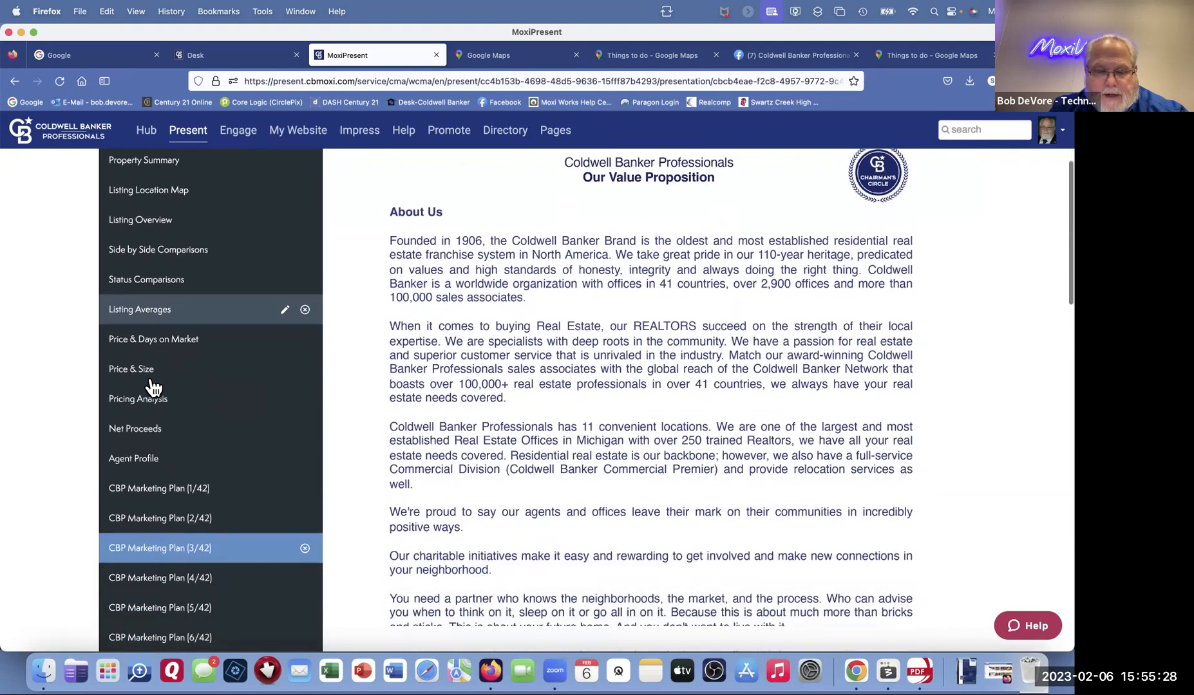
scroll(150, 388, "down", 3)
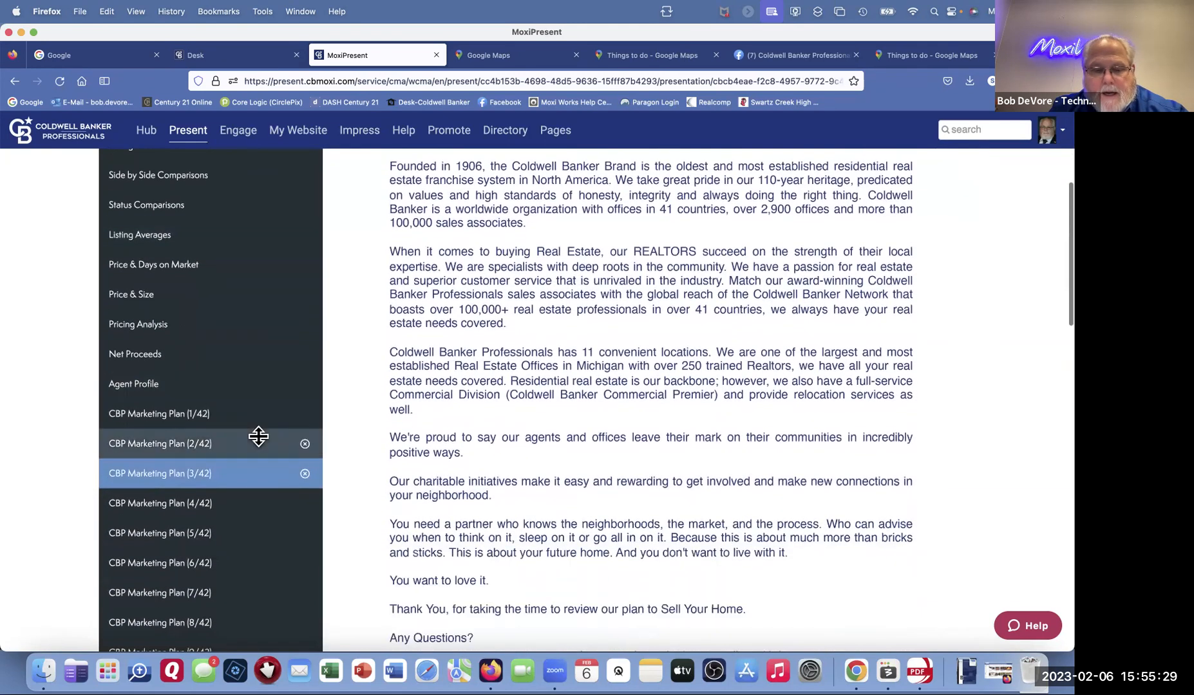
left_click(306, 478)
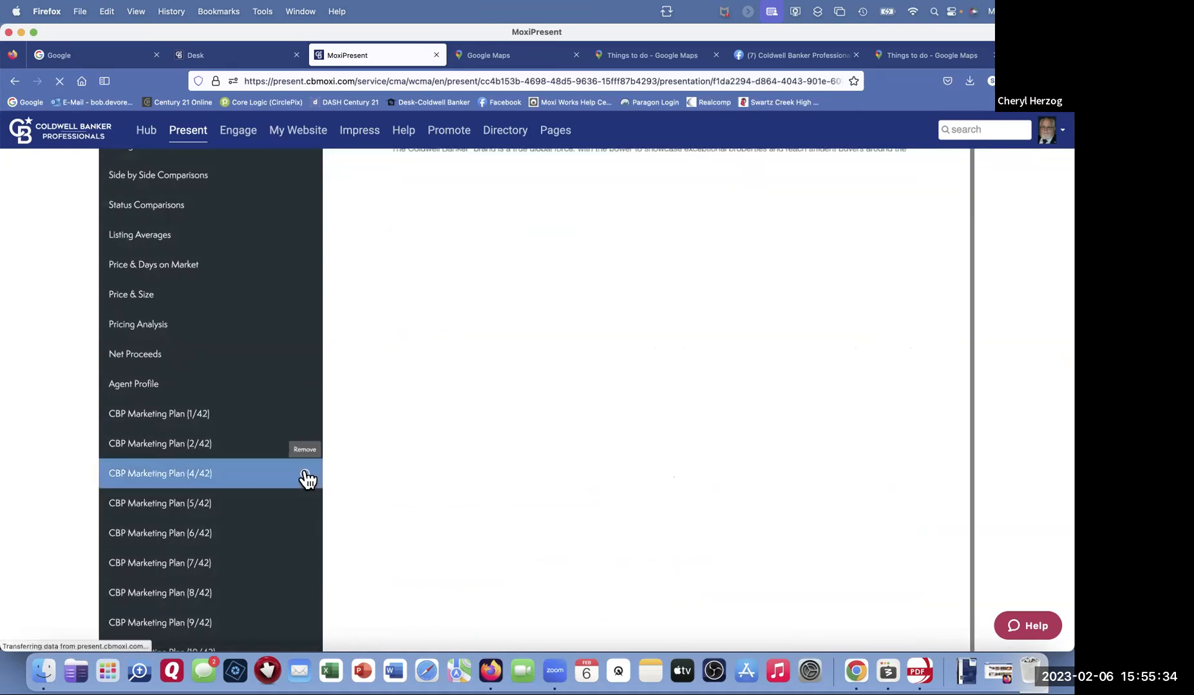
left_click(185, 513)
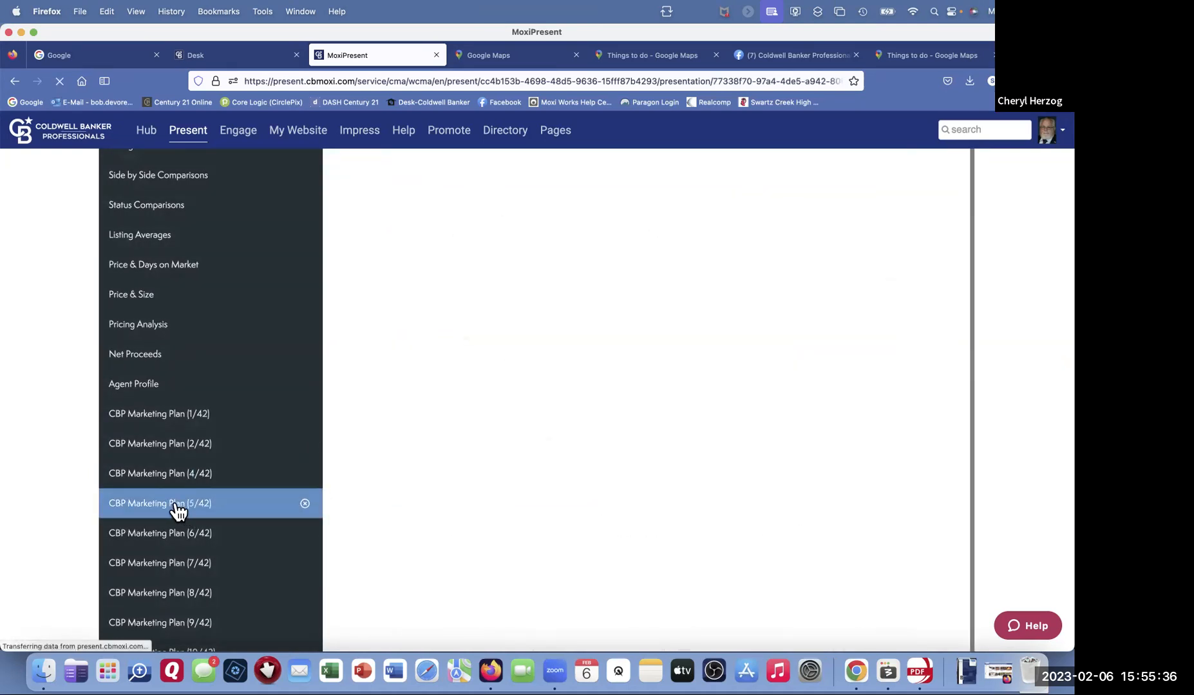
Step: Start saving the presentation as a Seller template with the custom title "My Presentation"
scroll(178, 512, "down", 6)
scroll(178, 512, "down", 10)
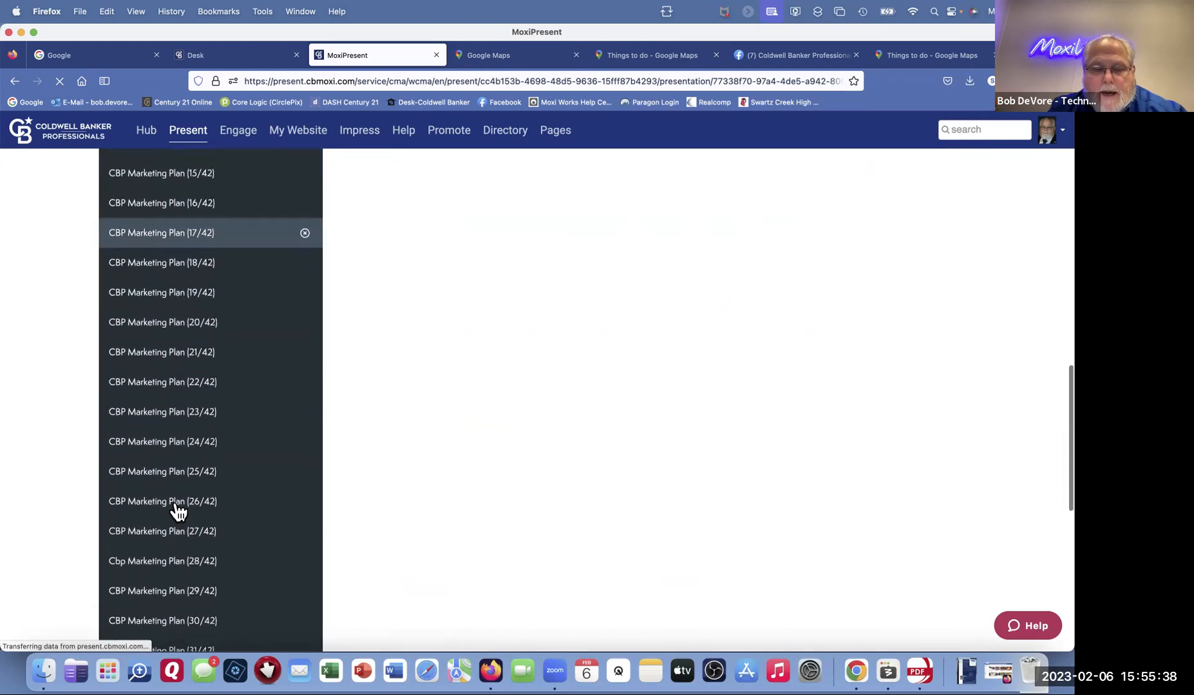
scroll(179, 512, "down", 3)
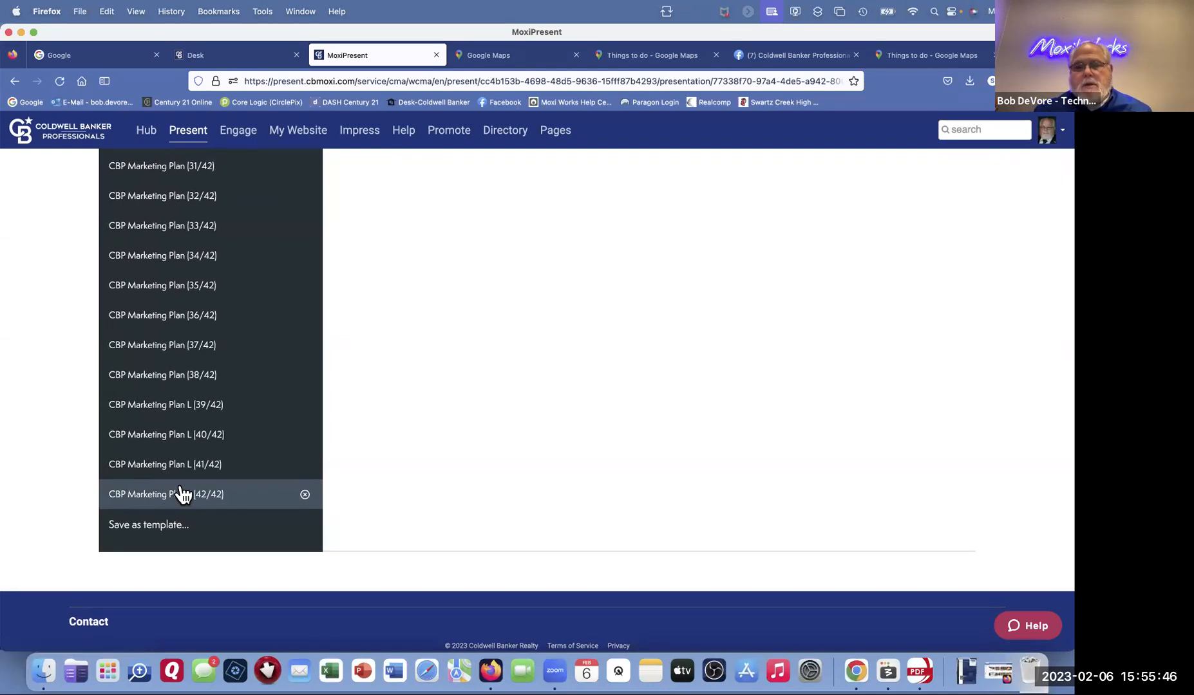
left_click(149, 524)
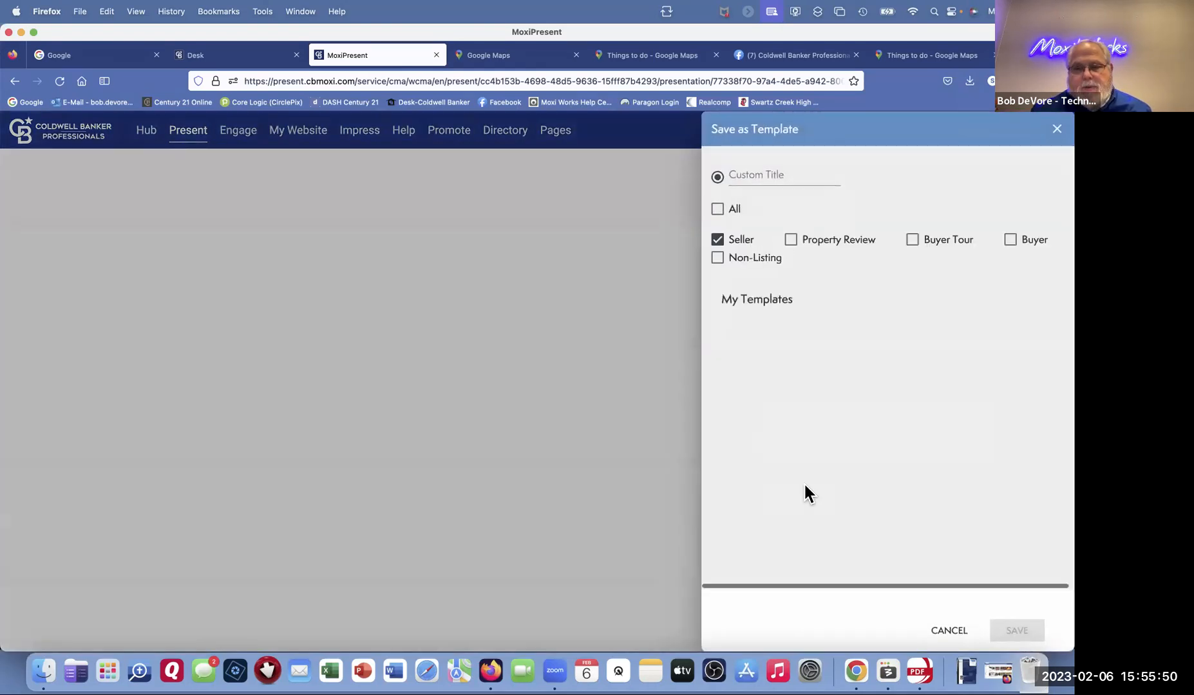
left_click(777, 168)
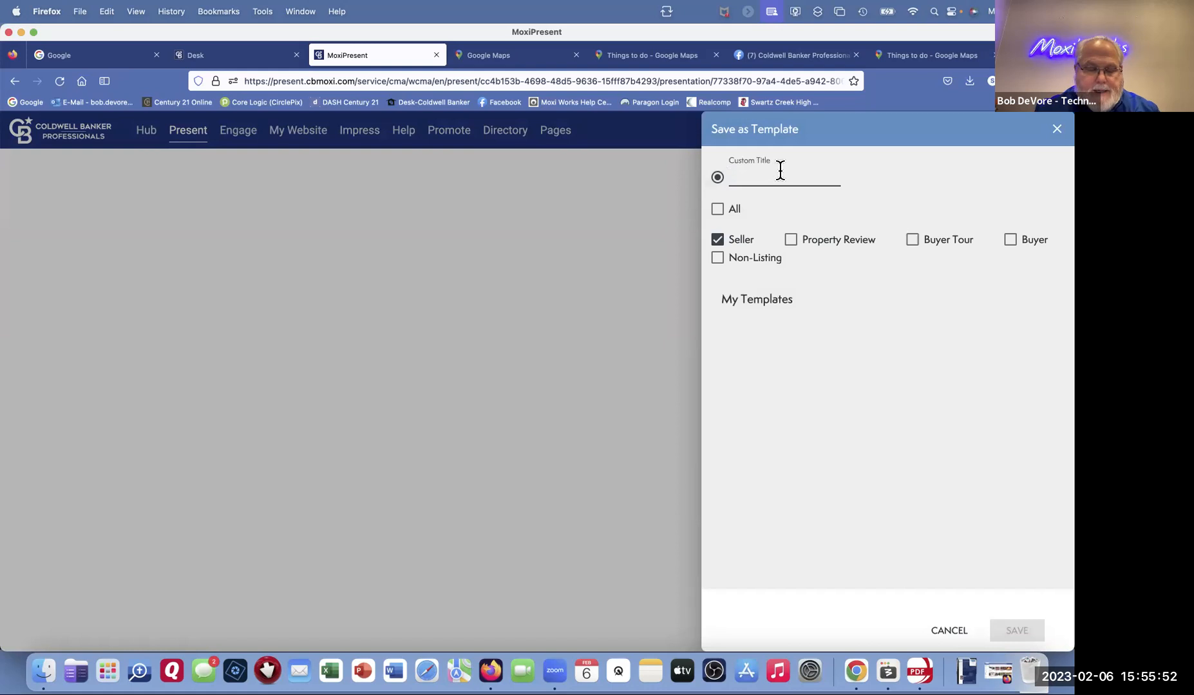
type("My")
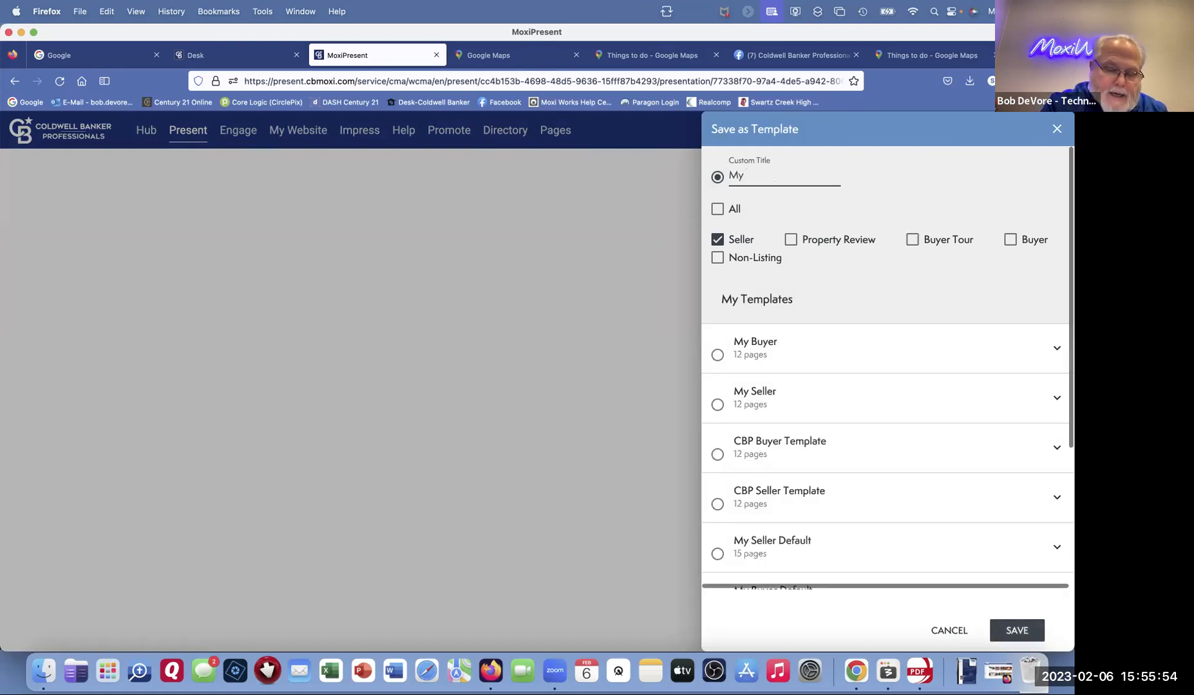
type(" Pres")
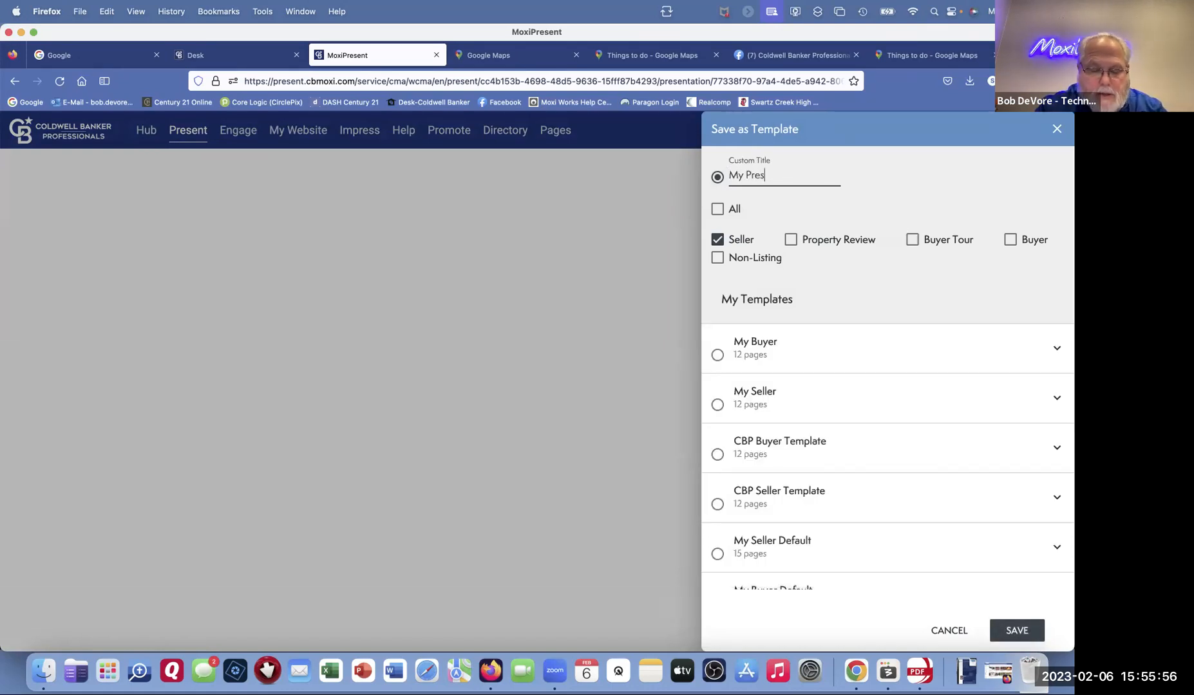
type("entation")
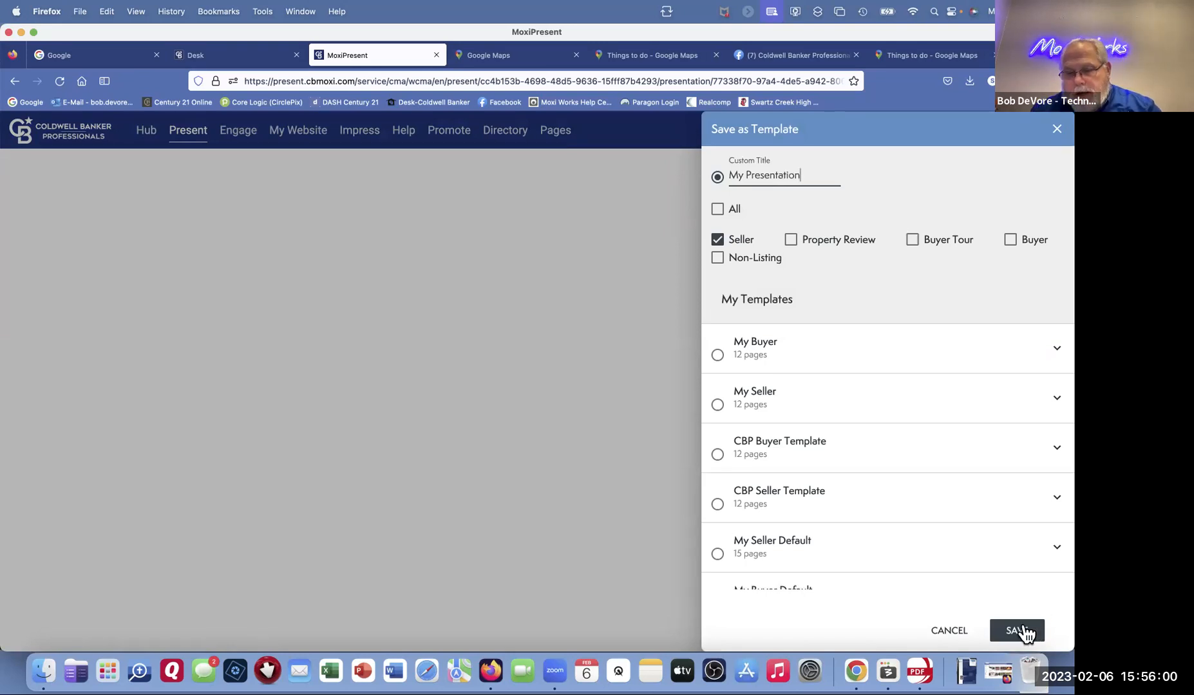
Step: Look through the existing entries under My Templates and close the template form without saving
scroll(868, 448, "down", 5)
scroll(837, 387, "up", 2)
scroll(802, 333, "down", 2)
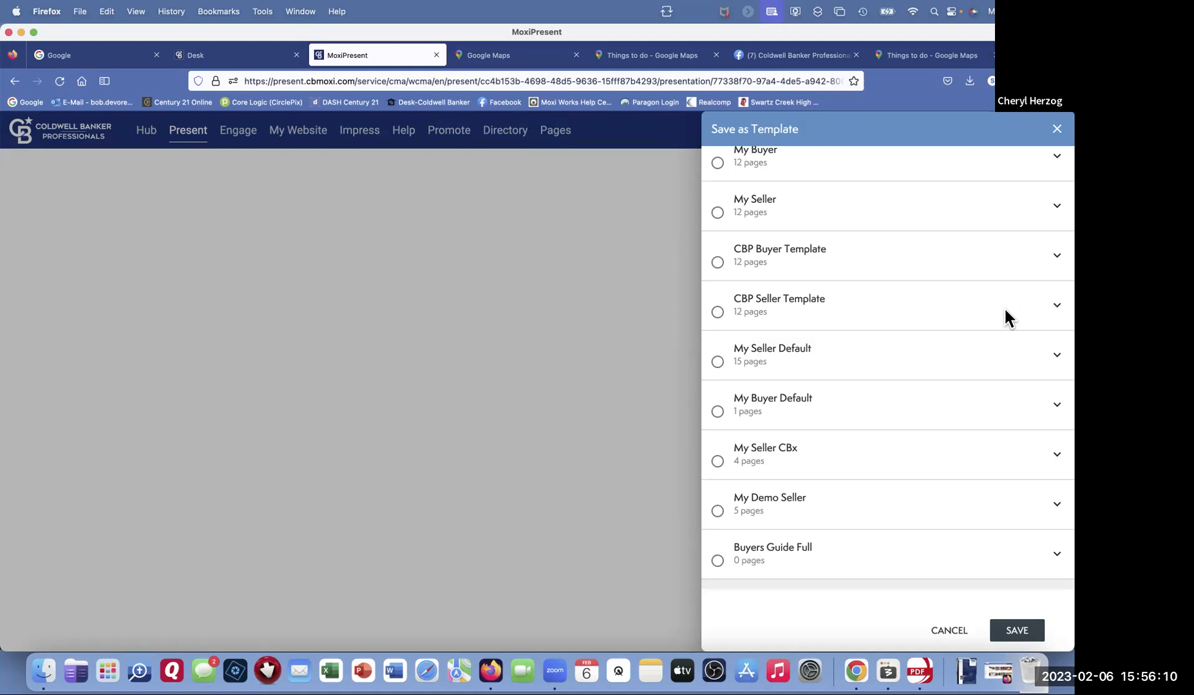
scroll(1004, 309, "up", 5)
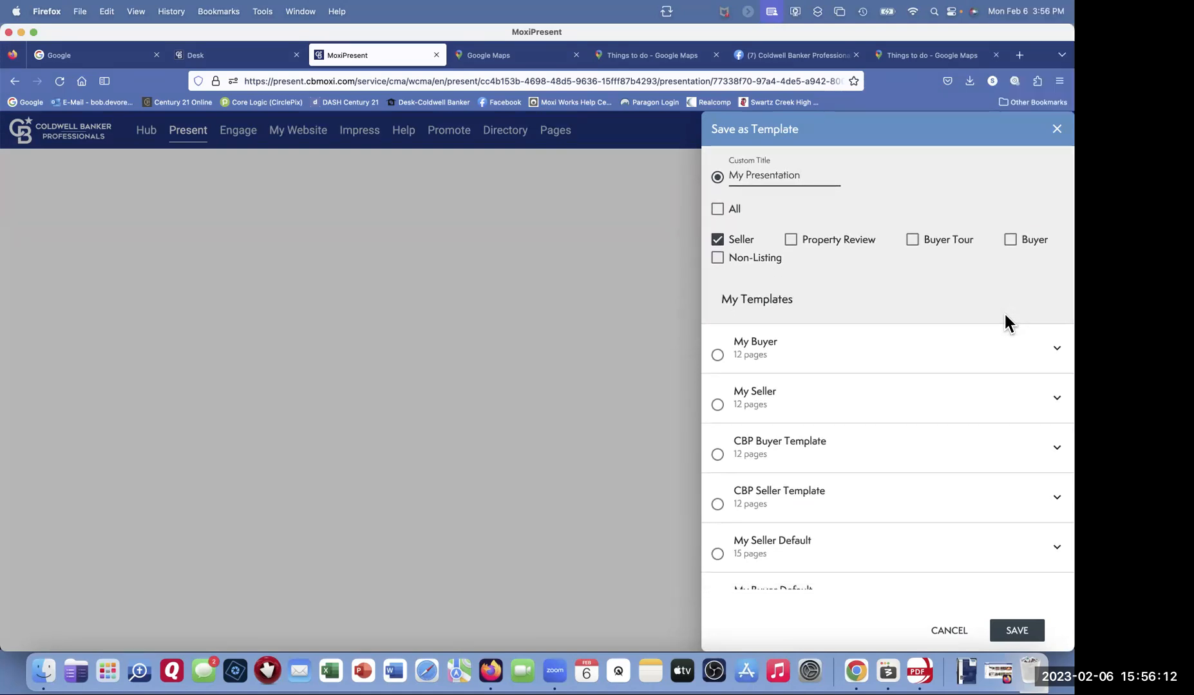
left_click(1055, 131)
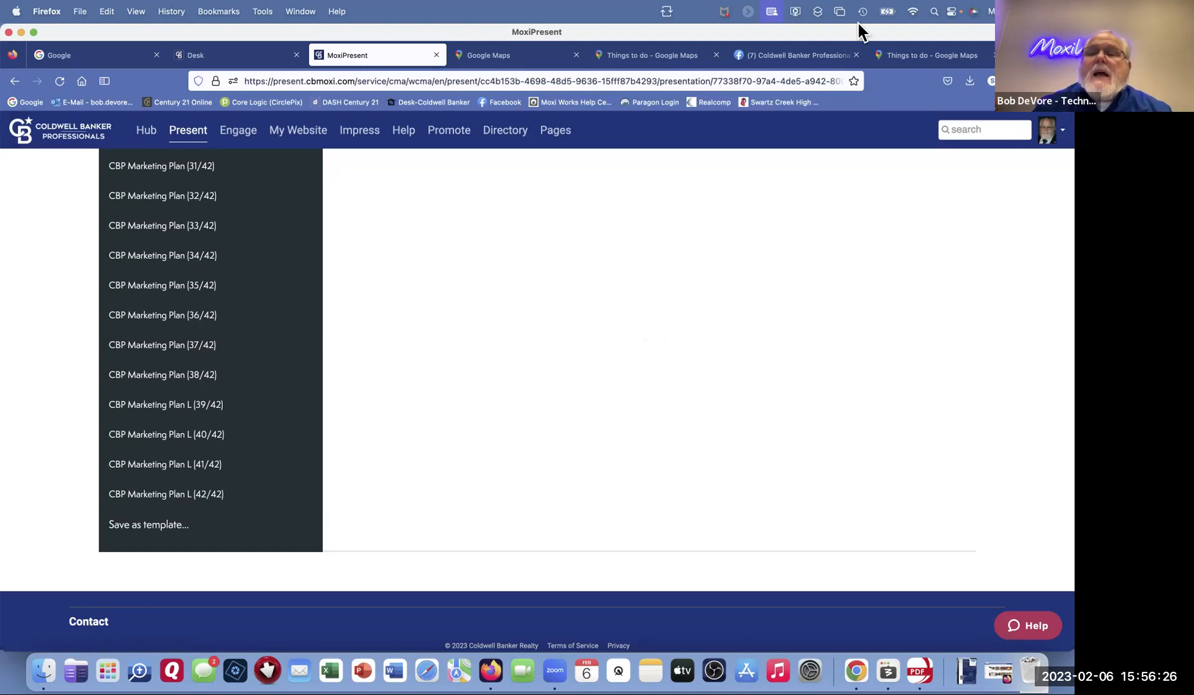
Step: Switch to the Google Maps page and load the agent's Find Your Home website in its place
left_click(496, 55)
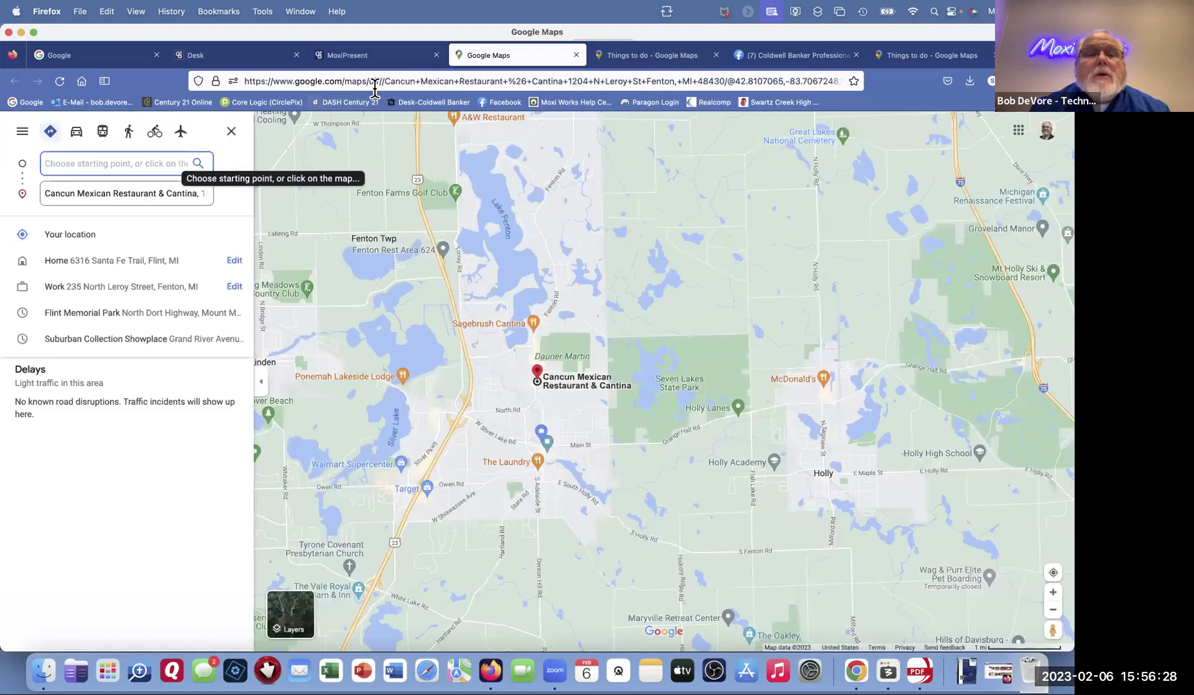
left_click(375, 79)
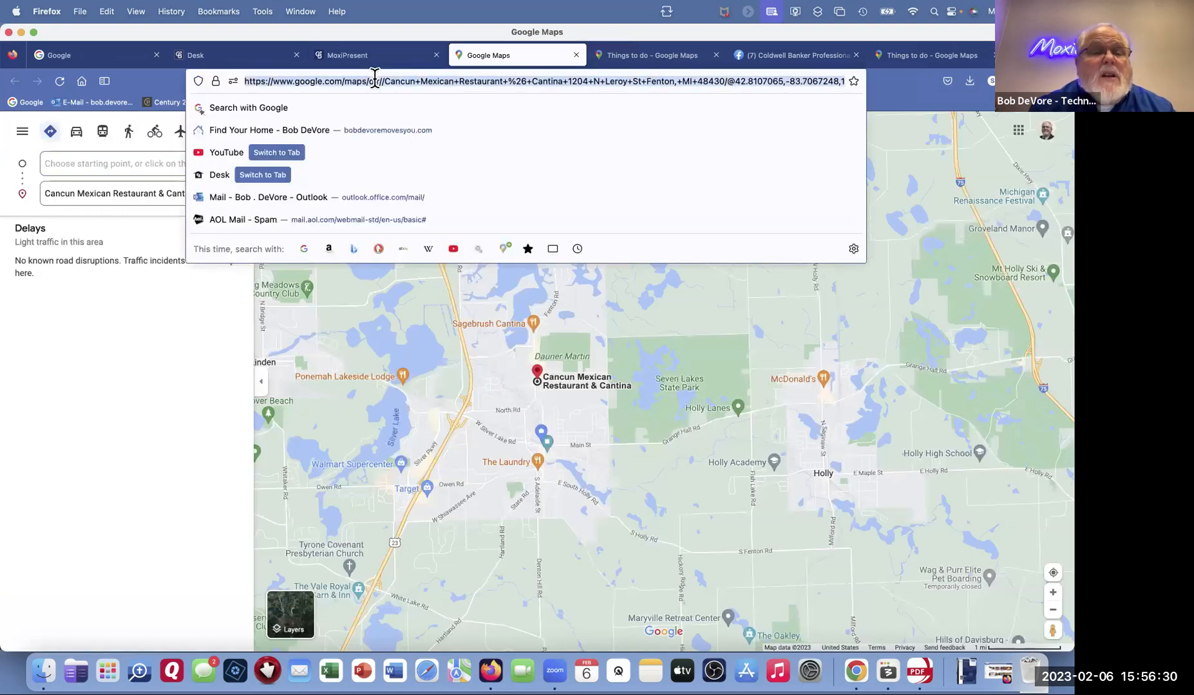
left_click(377, 131)
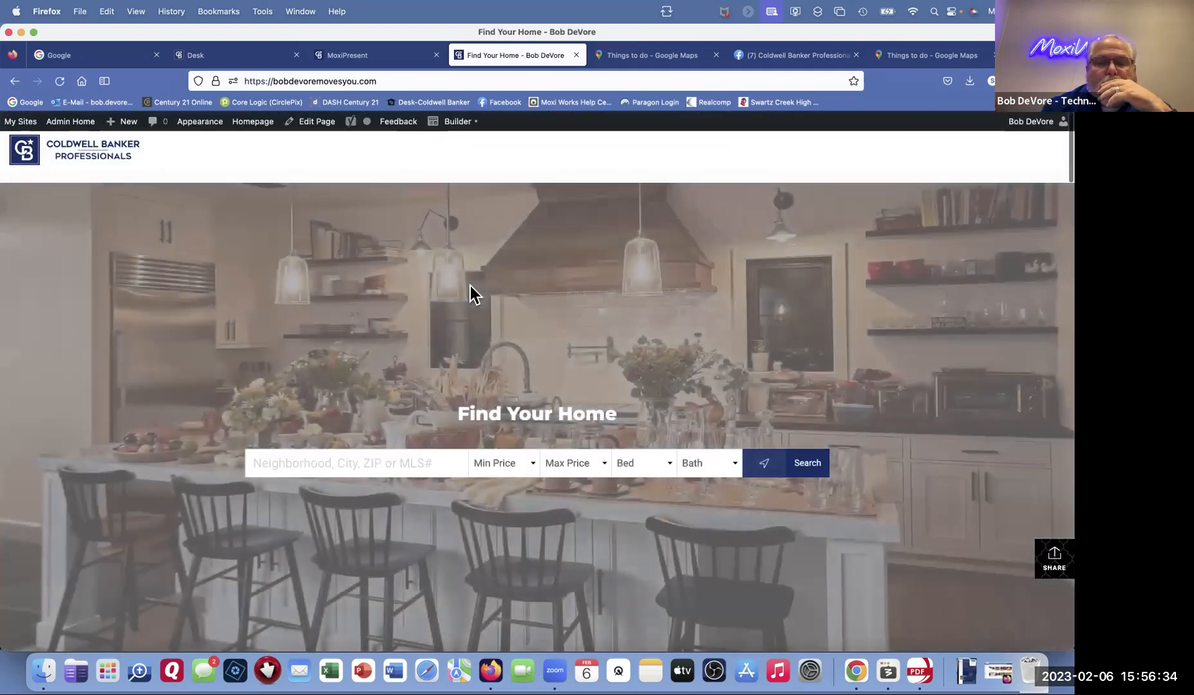
Step: Look over the agent's homepage, from the instant home estimate section through the videos and blog articles
scroll(470, 287, "down", 20)
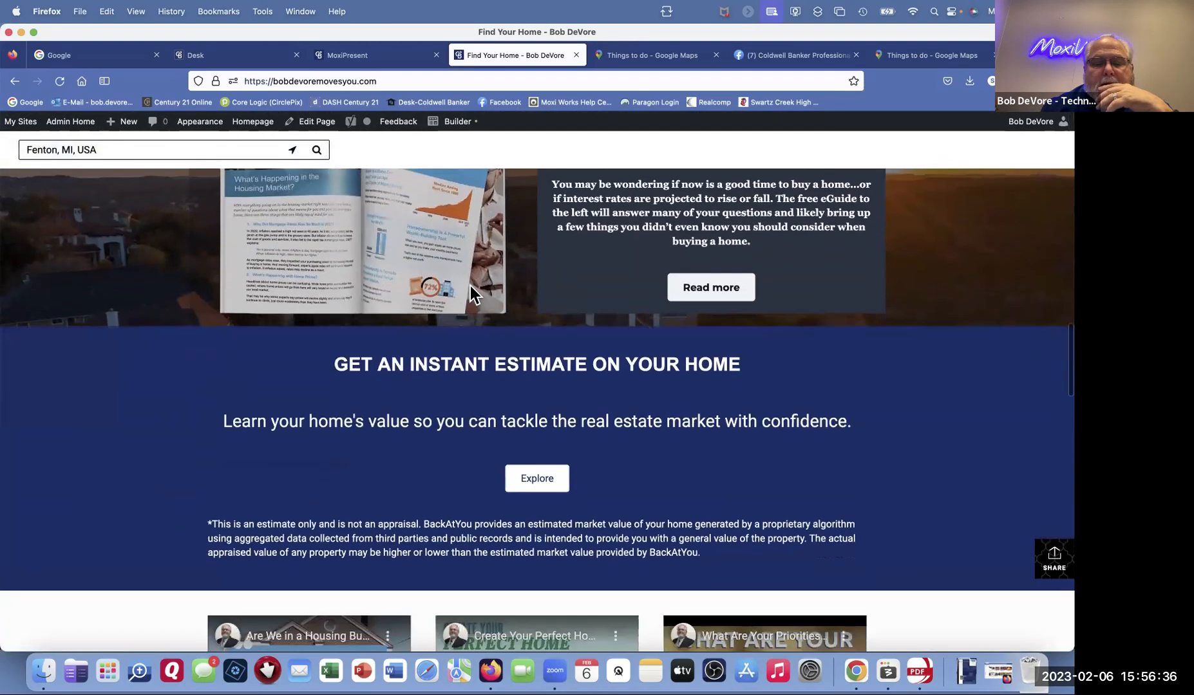
scroll(470, 287, "down", 3)
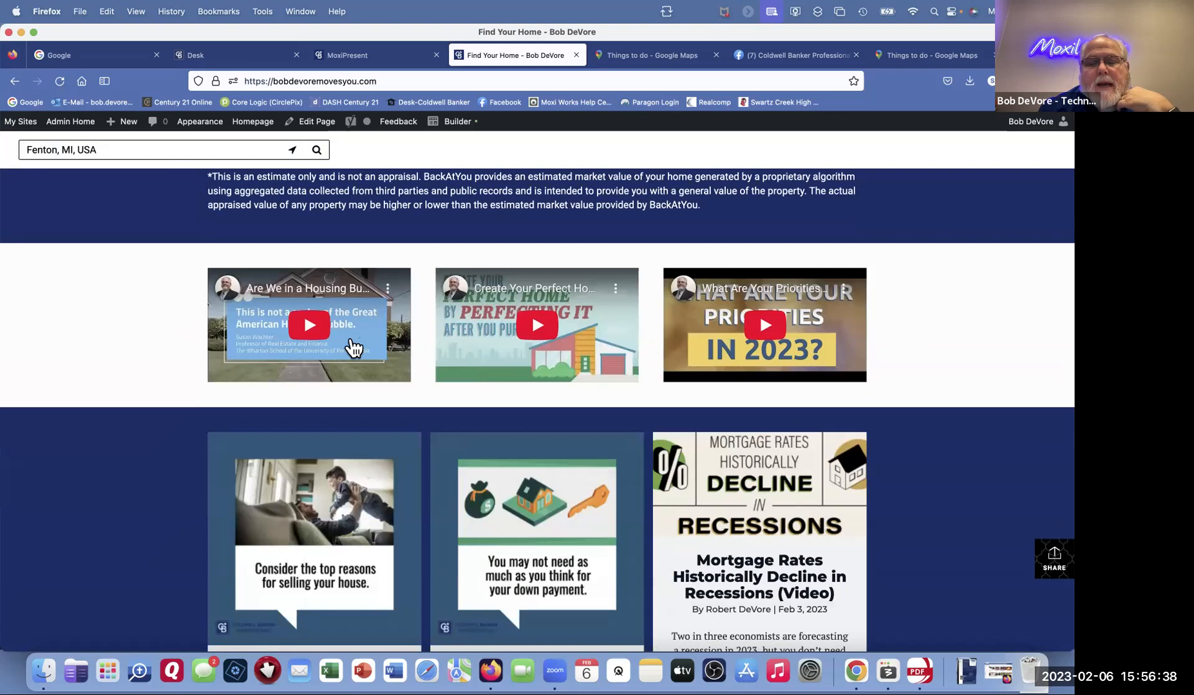
scroll(388, 335, "down", 1)
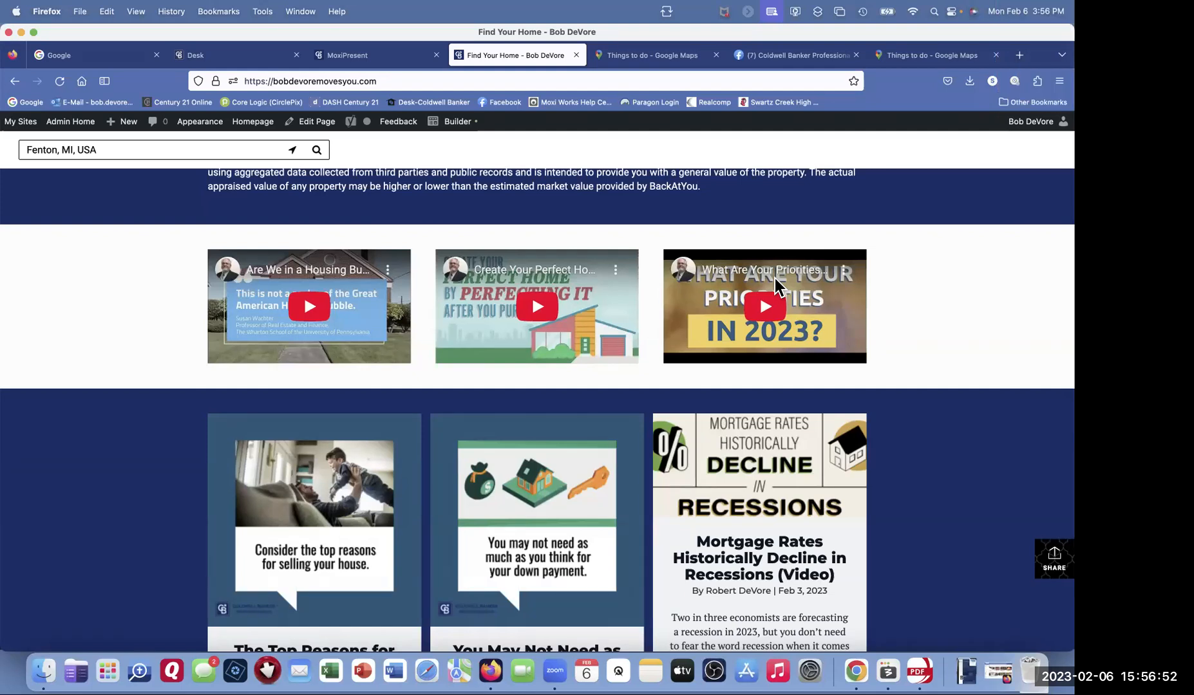
scroll(789, 347, "down", 4)
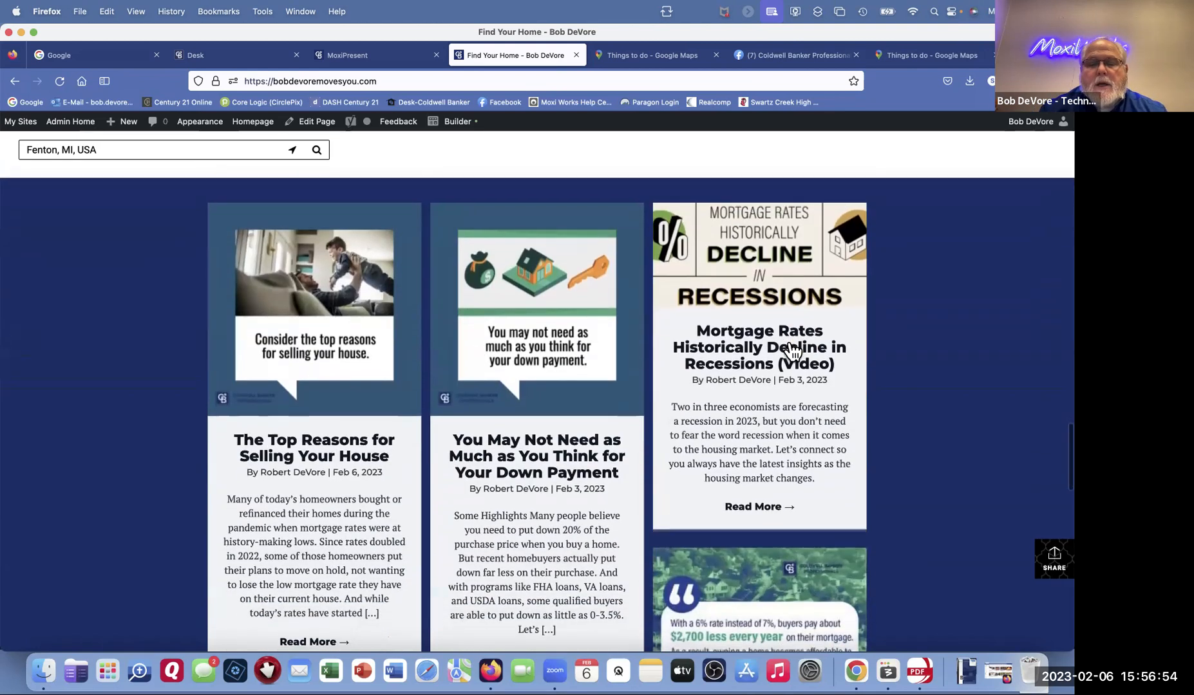
scroll(792, 351, "up", 10)
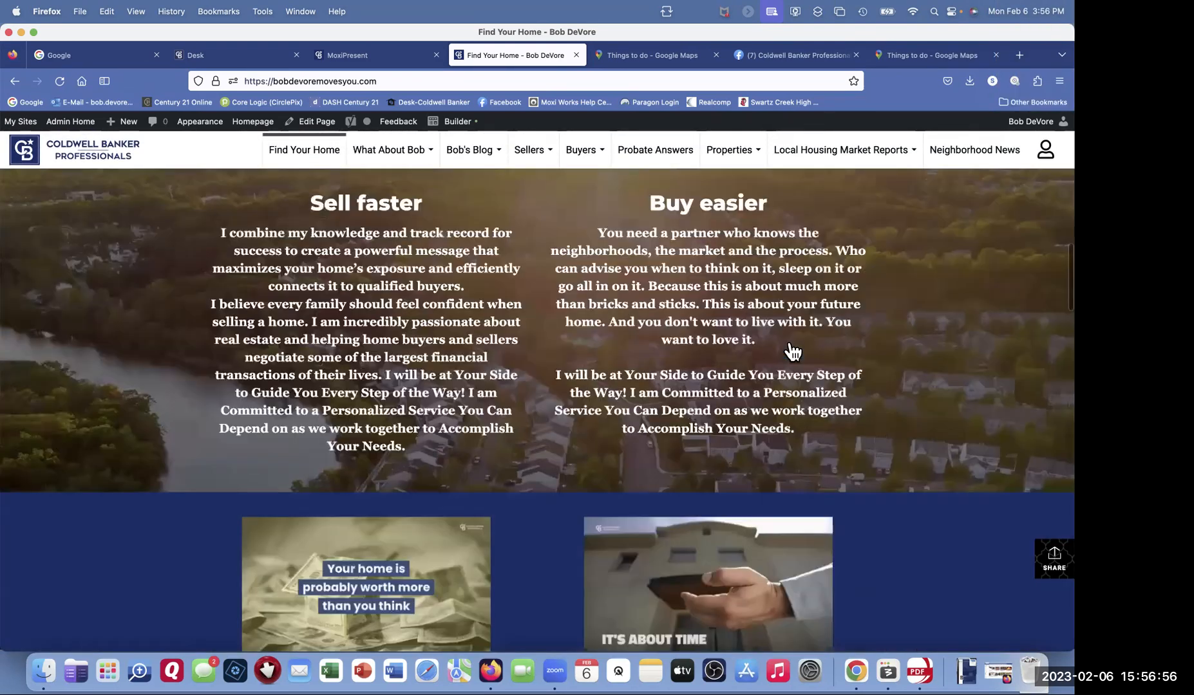
scroll(791, 351, "up", 5)
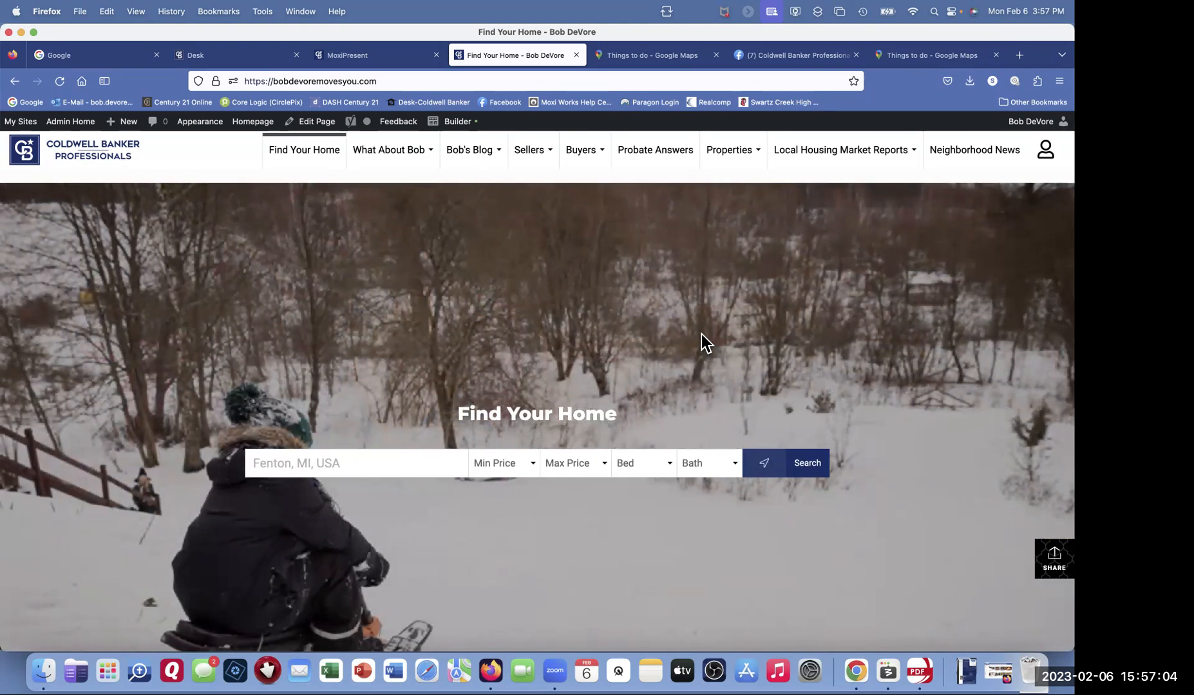
Step: Open the Local Housing Market Graphs page and examine the homes for sale, average sales price and days on market charts
mouse_move(835, 158)
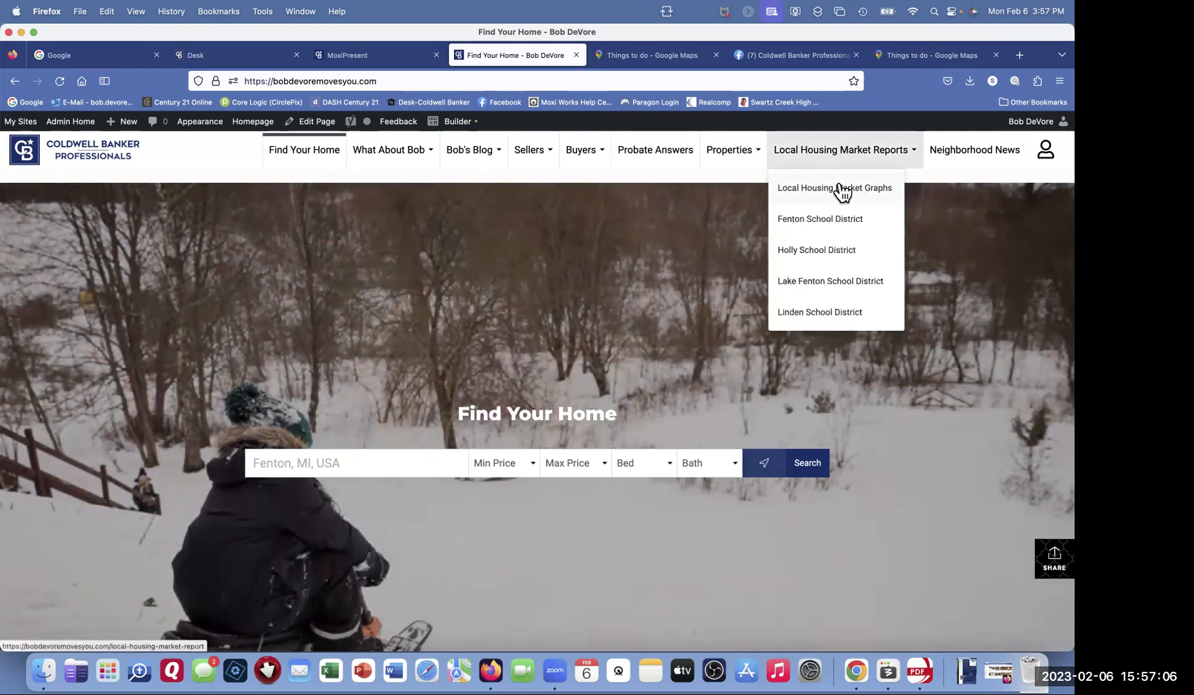
left_click(837, 187)
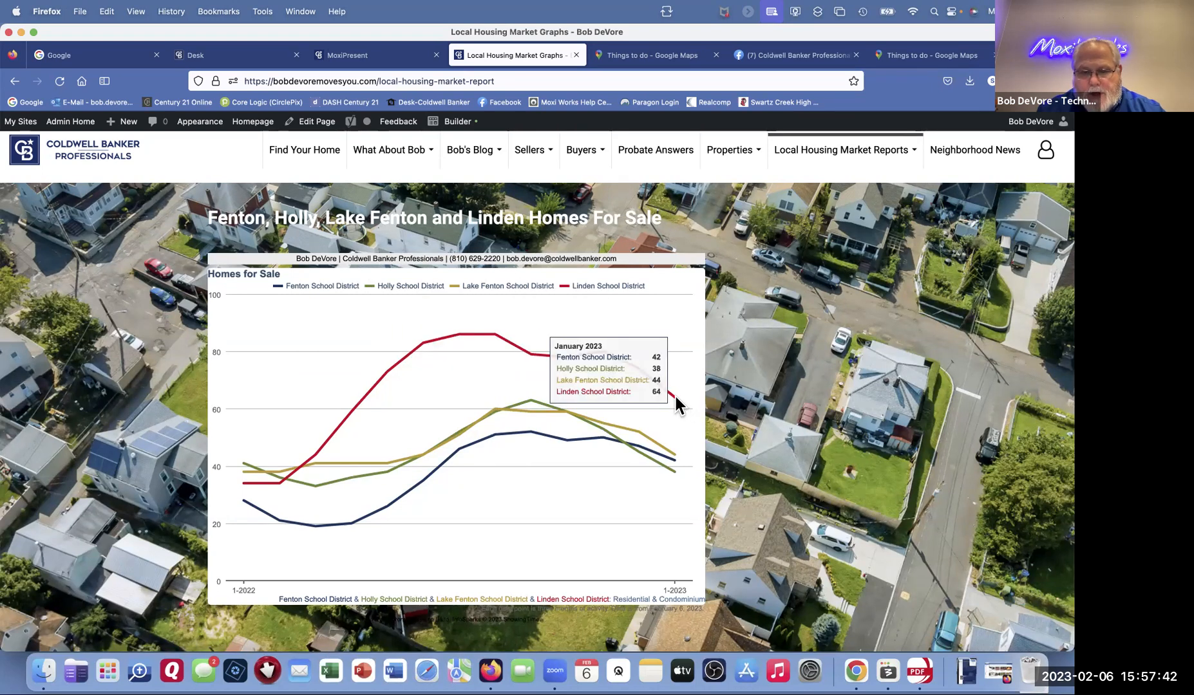
scroll(675, 396, "down", 10)
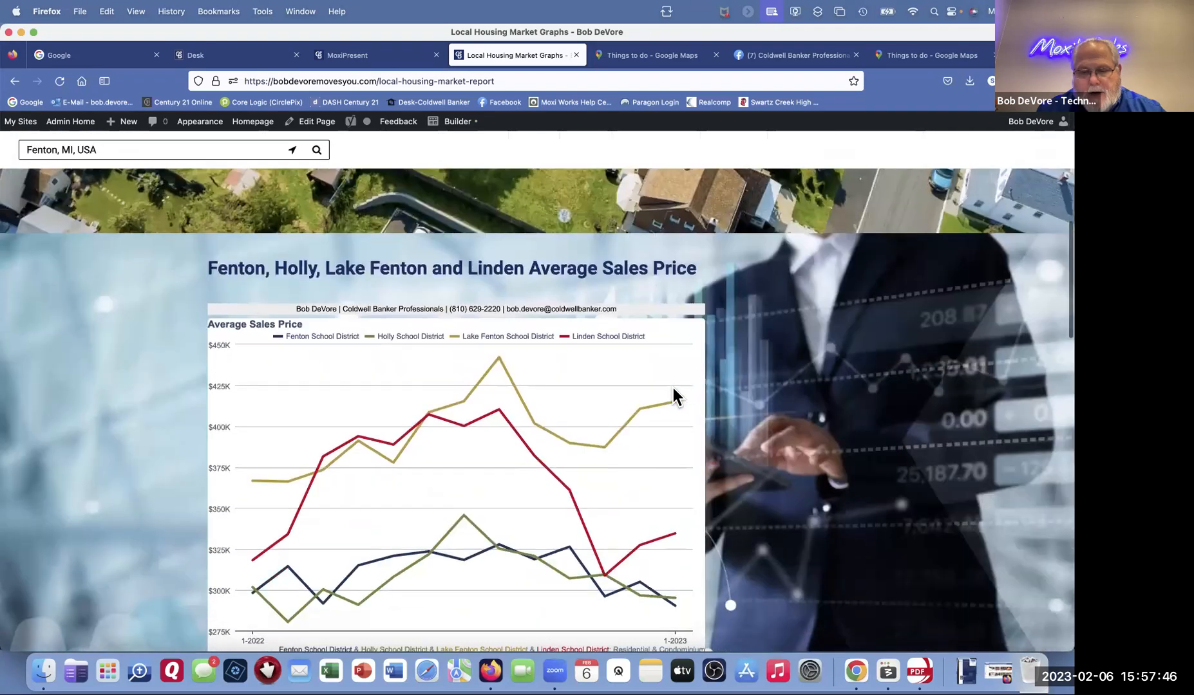
scroll(672, 393, "down", 1)
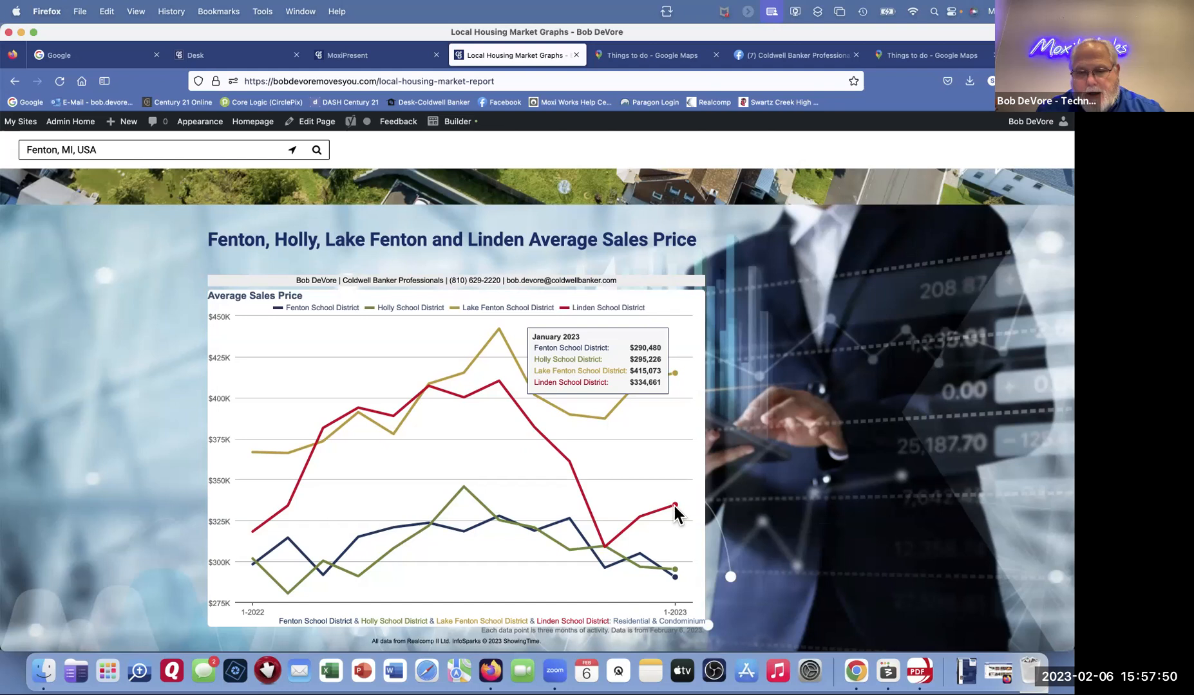
scroll(674, 507, "down", 10)
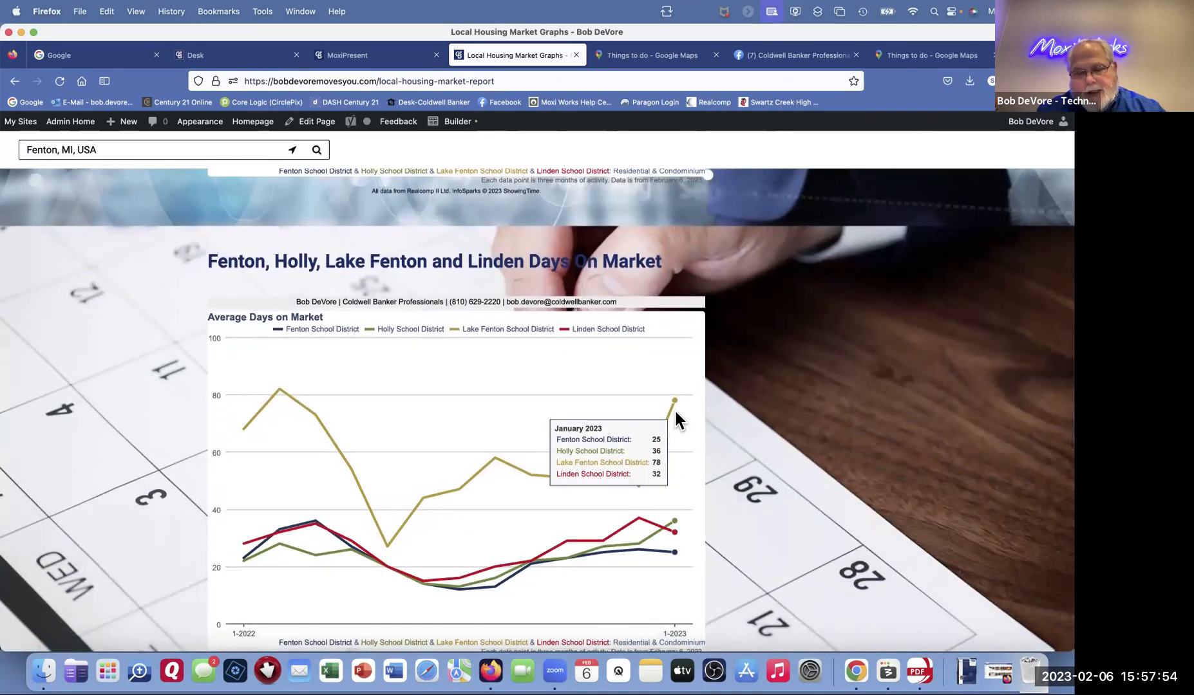
scroll(675, 412, "down", 4)
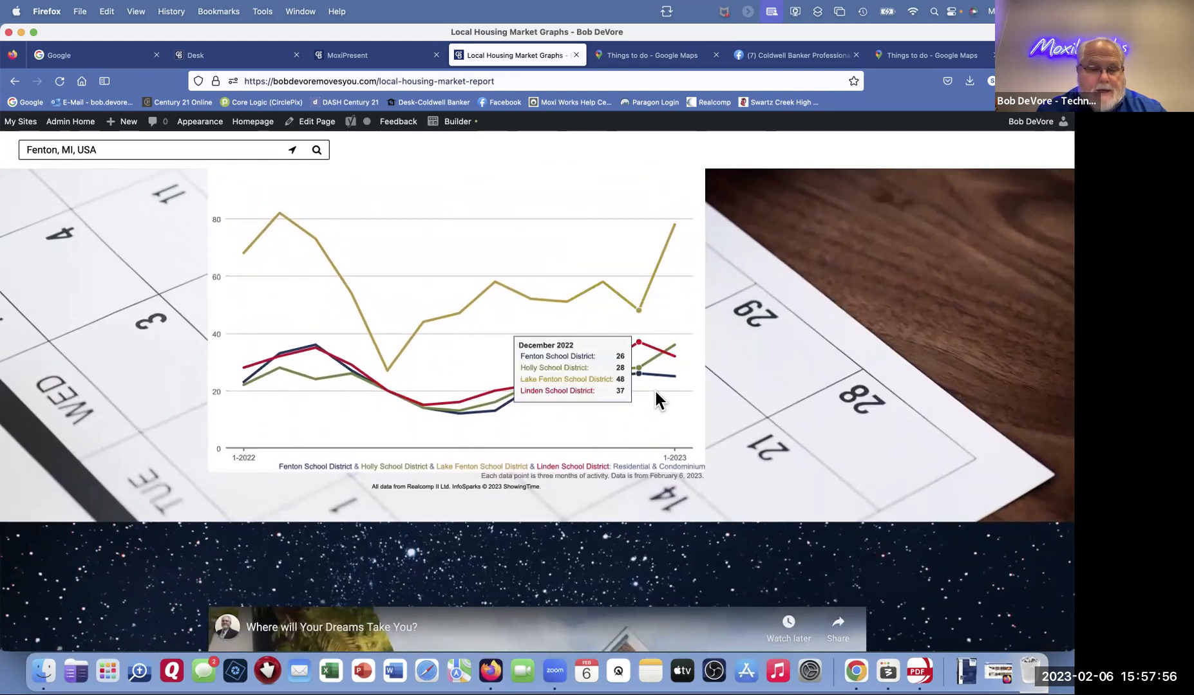
scroll(656, 392, "down", 7)
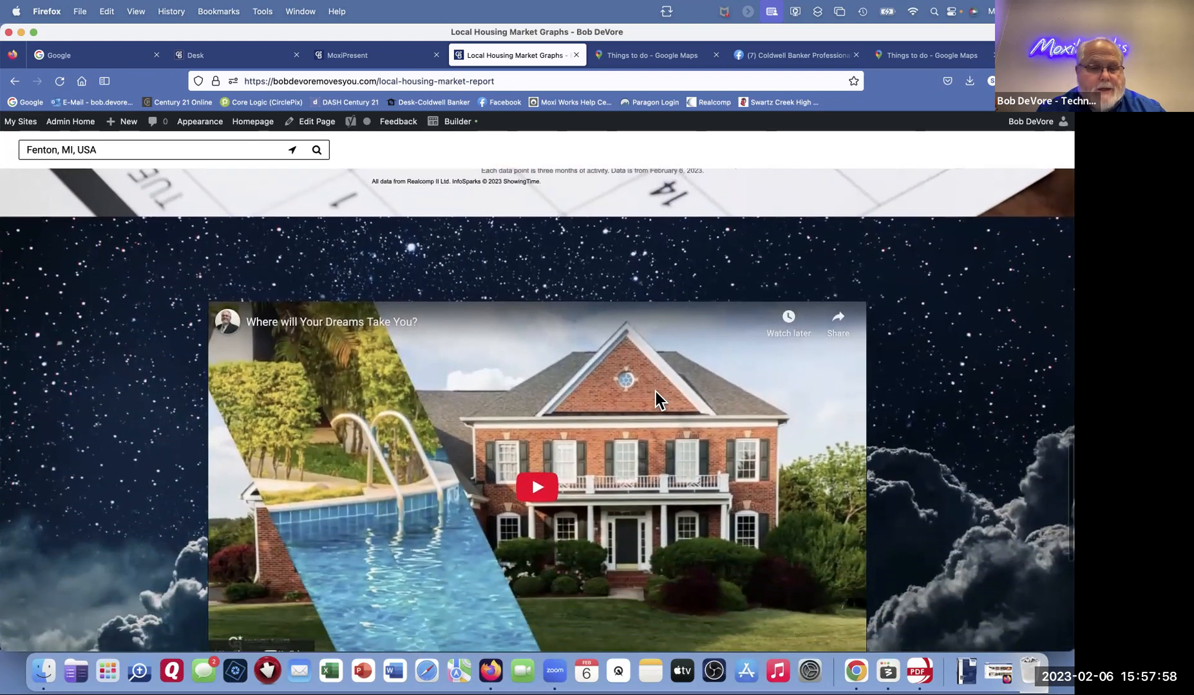
scroll(655, 391, "up", 15)
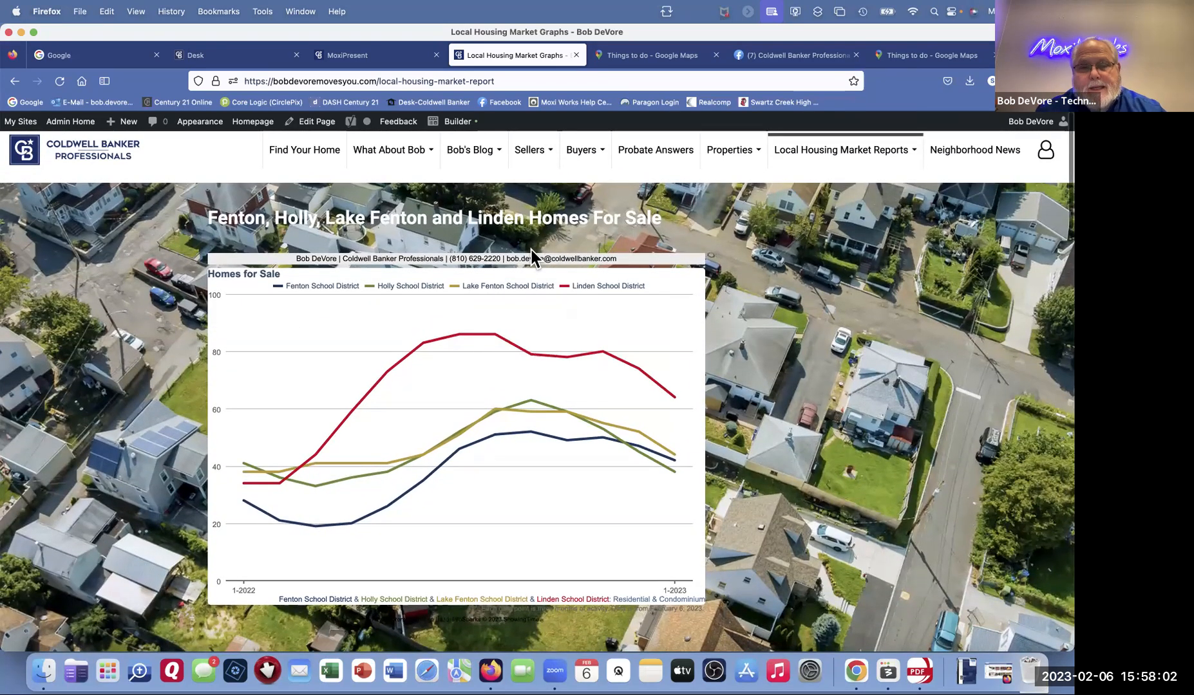
Step: Look at the blog categories, return to the Find Your Home page and review its Featured Properties
left_click(472, 153)
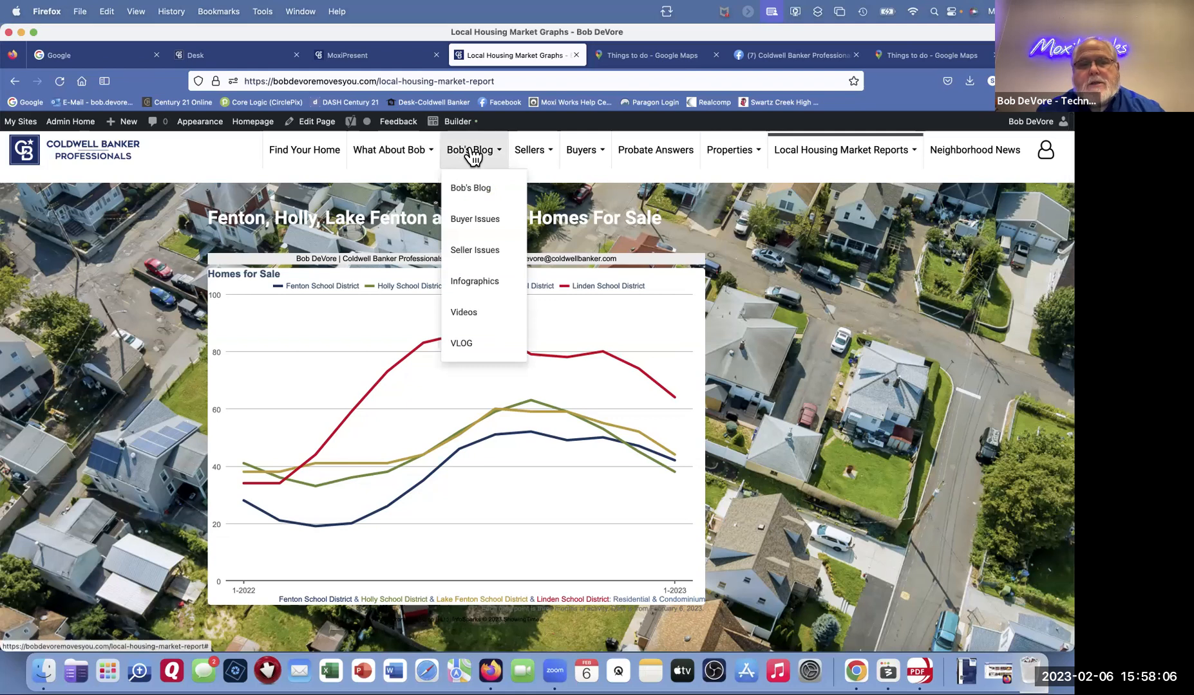
left_click(303, 152)
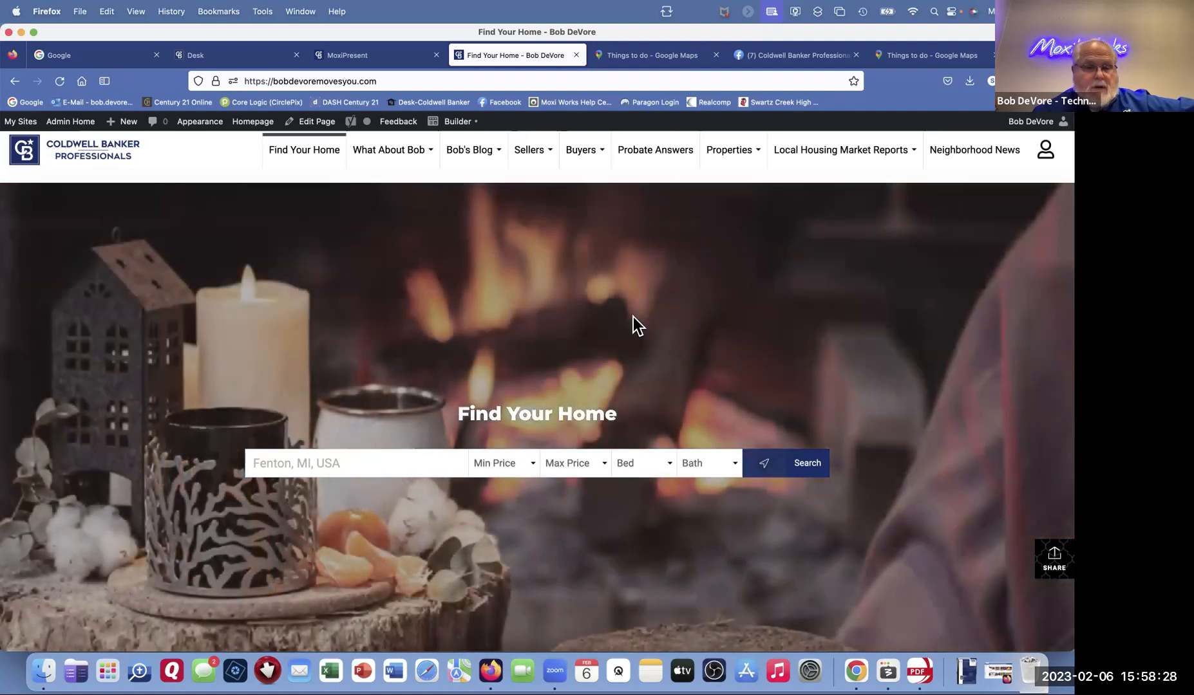
scroll(633, 317, "down", 3)
scroll(632, 316, "down", 4)
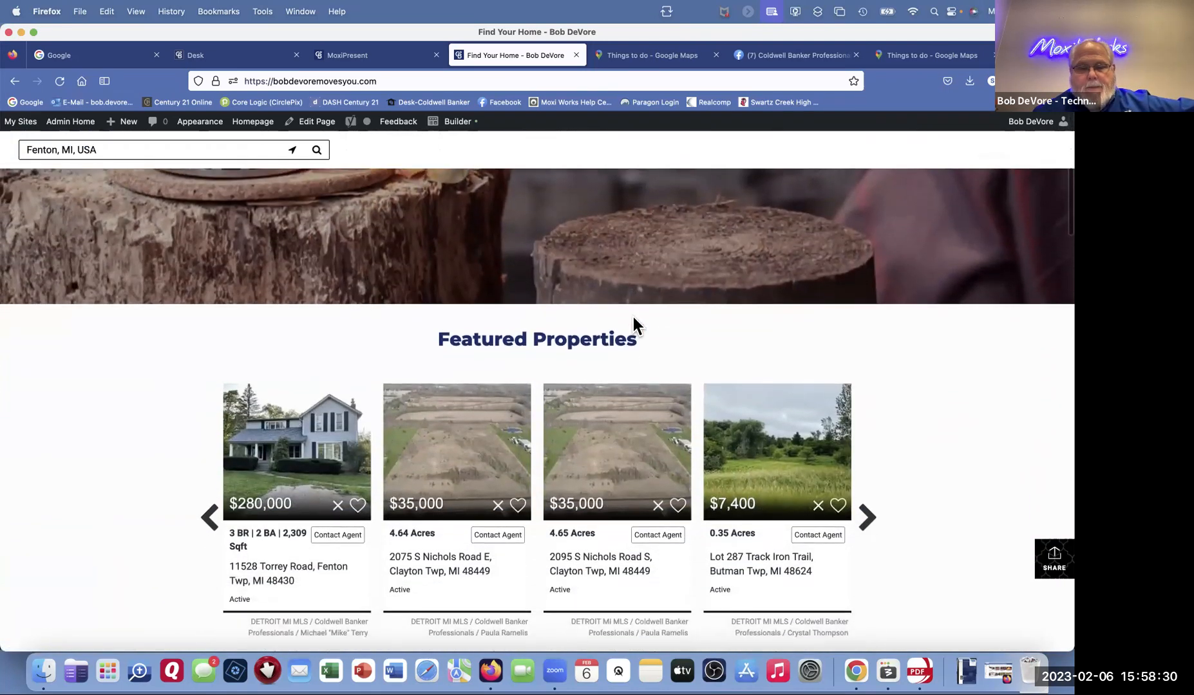
scroll(633, 317, "down", 1)
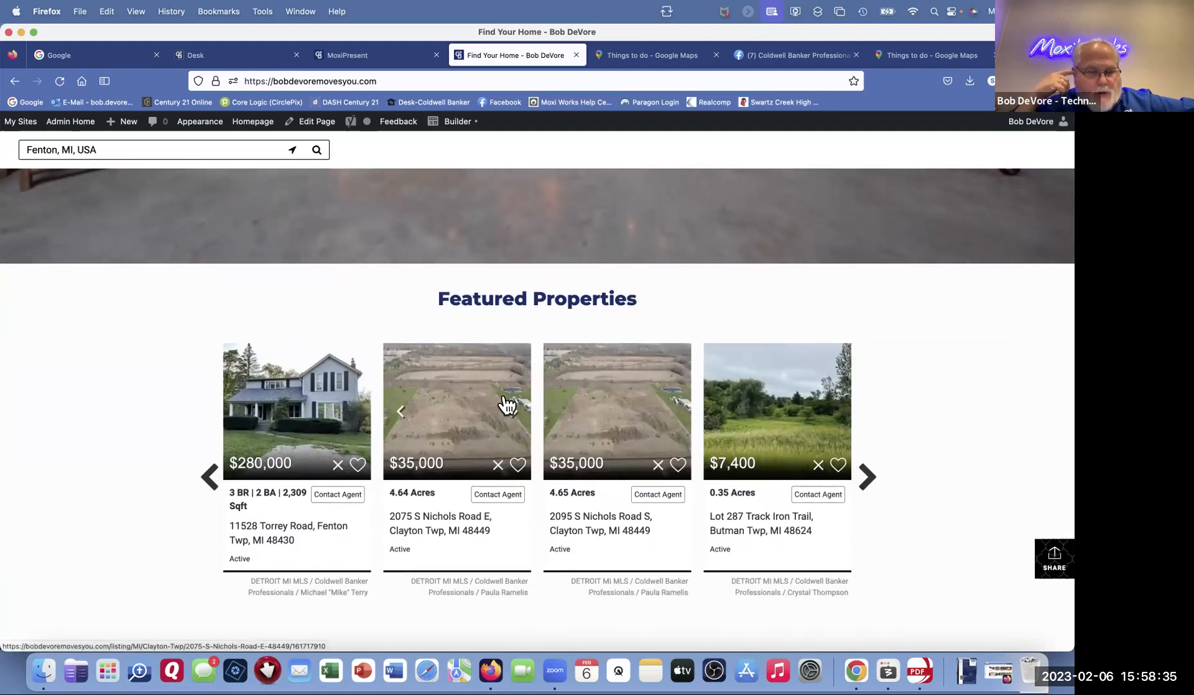
scroll(496, 405, "down", 1)
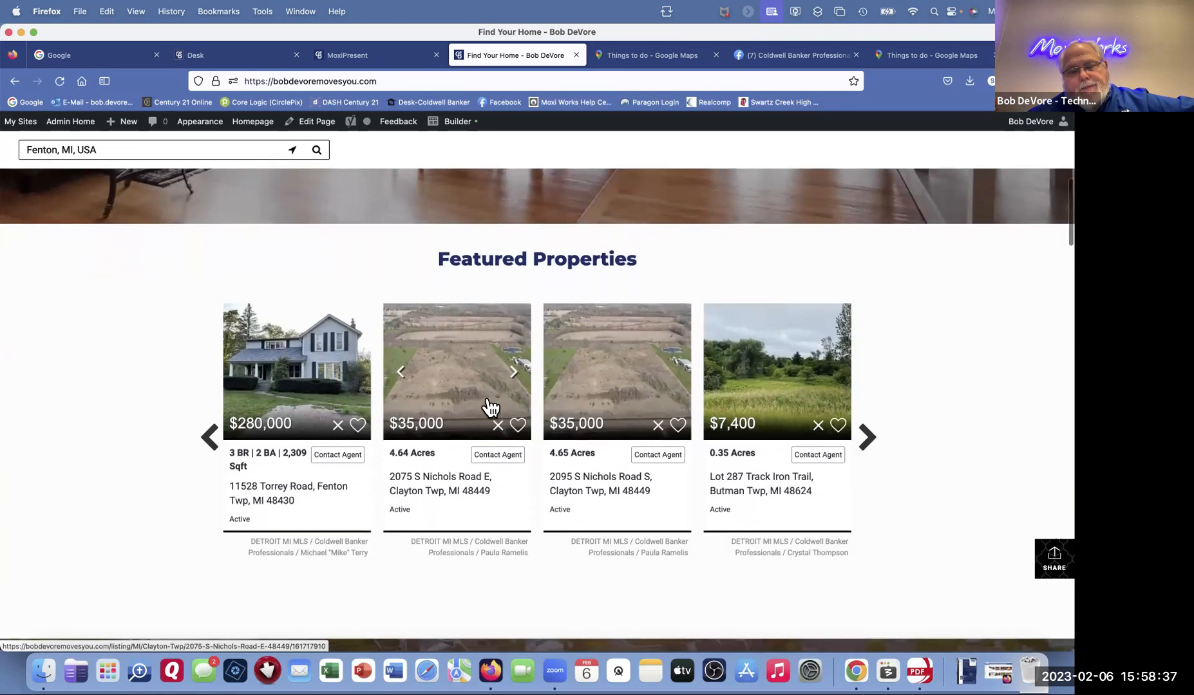
scroll(488, 401, "down", 10)
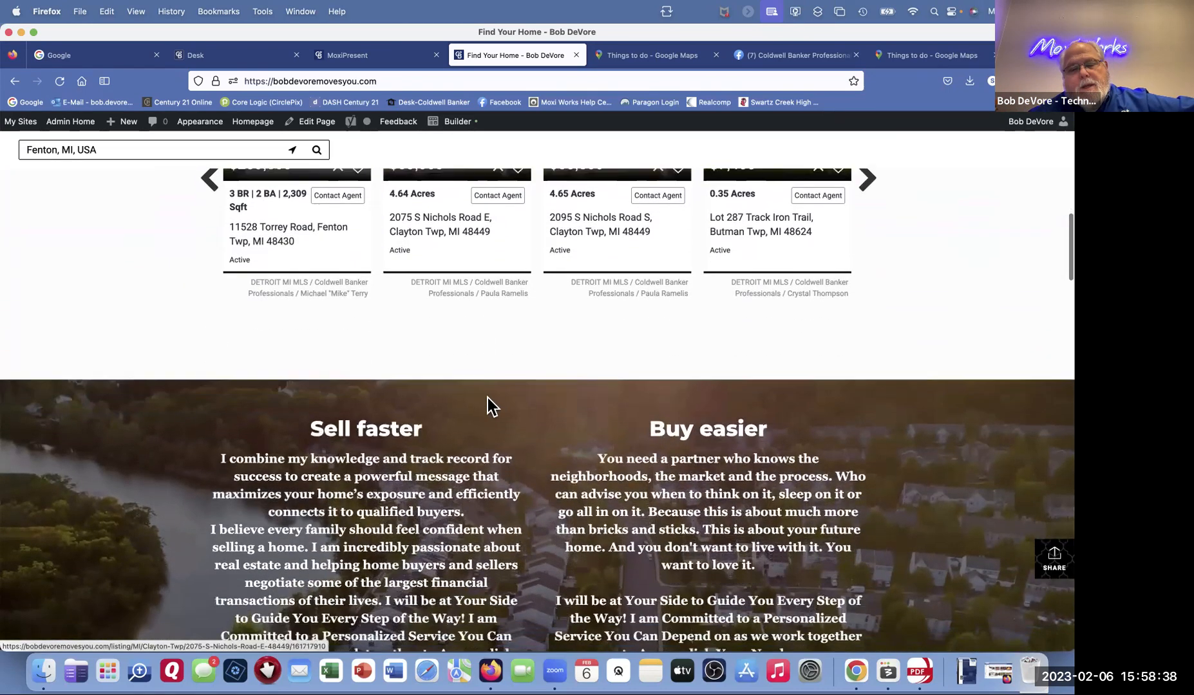
scroll(488, 397, "up", 15)
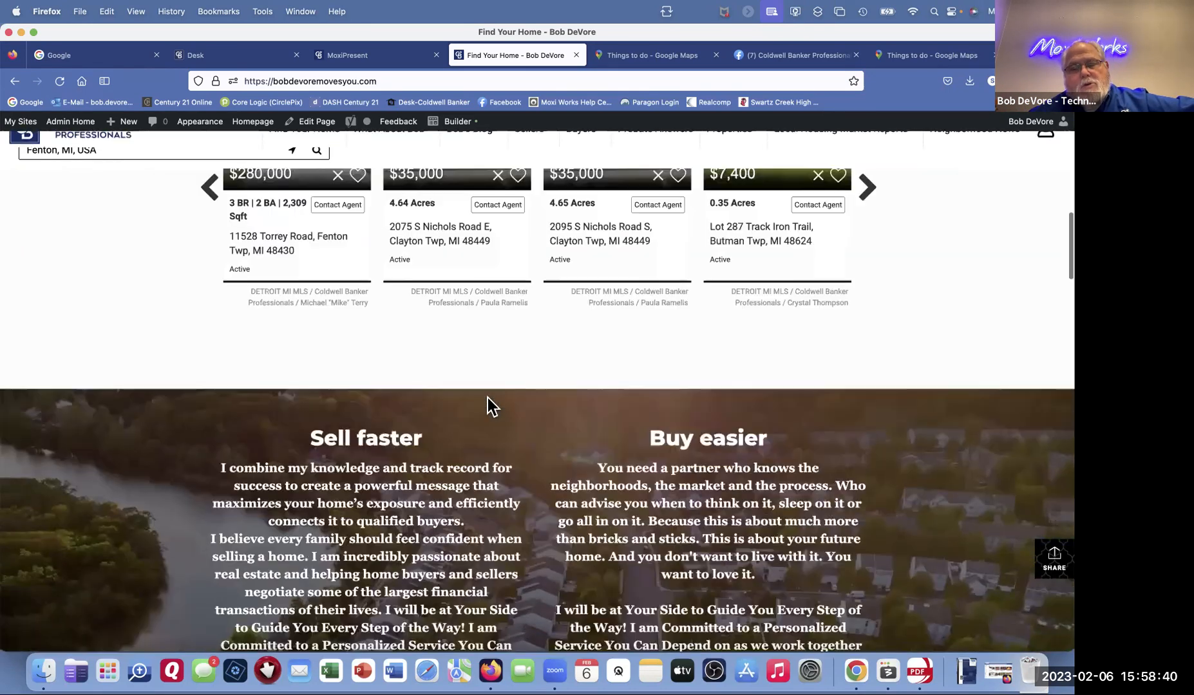
Step: Review the homepage's promotional videos, free sellers and buyers guides, and instant home estimate section
scroll(488, 397, "down", 1)
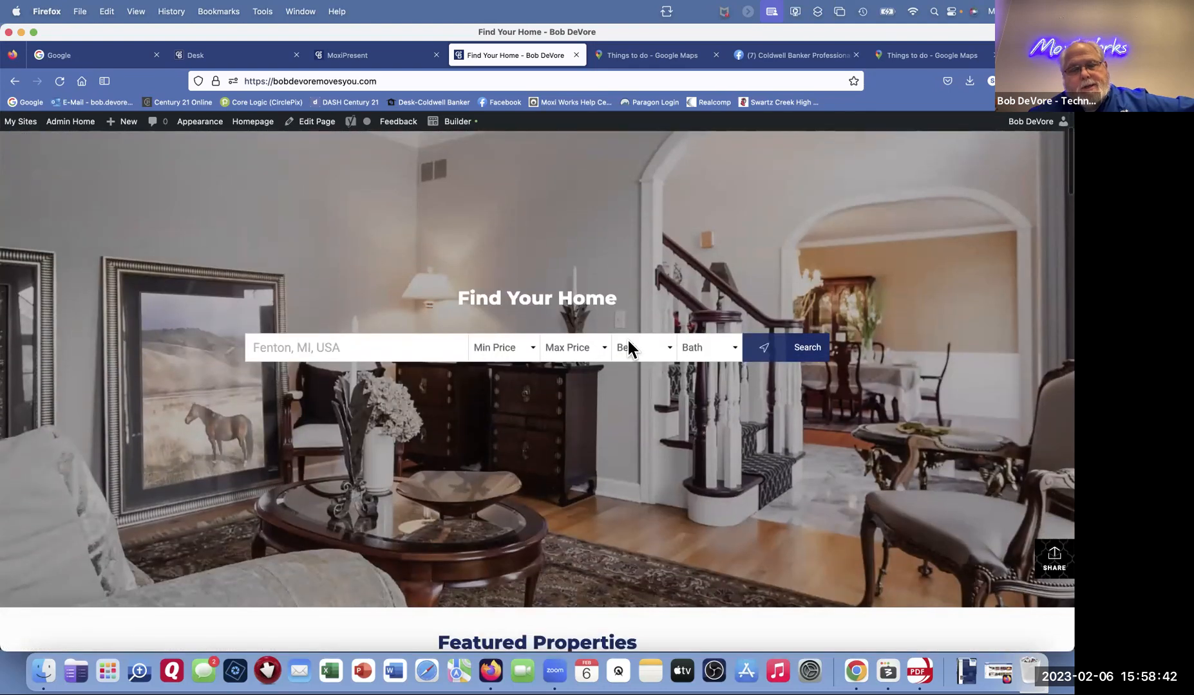
scroll(628, 341, "down", 8)
scroll(627, 348, "down", 10)
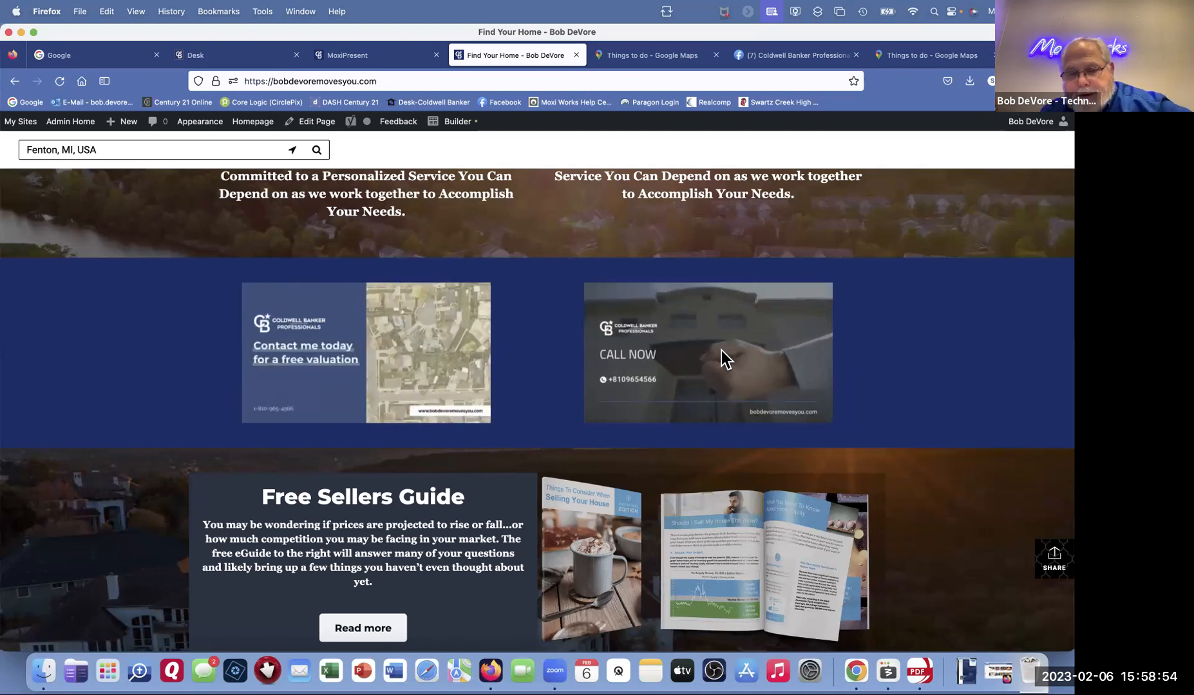
scroll(914, 322, "down", 6)
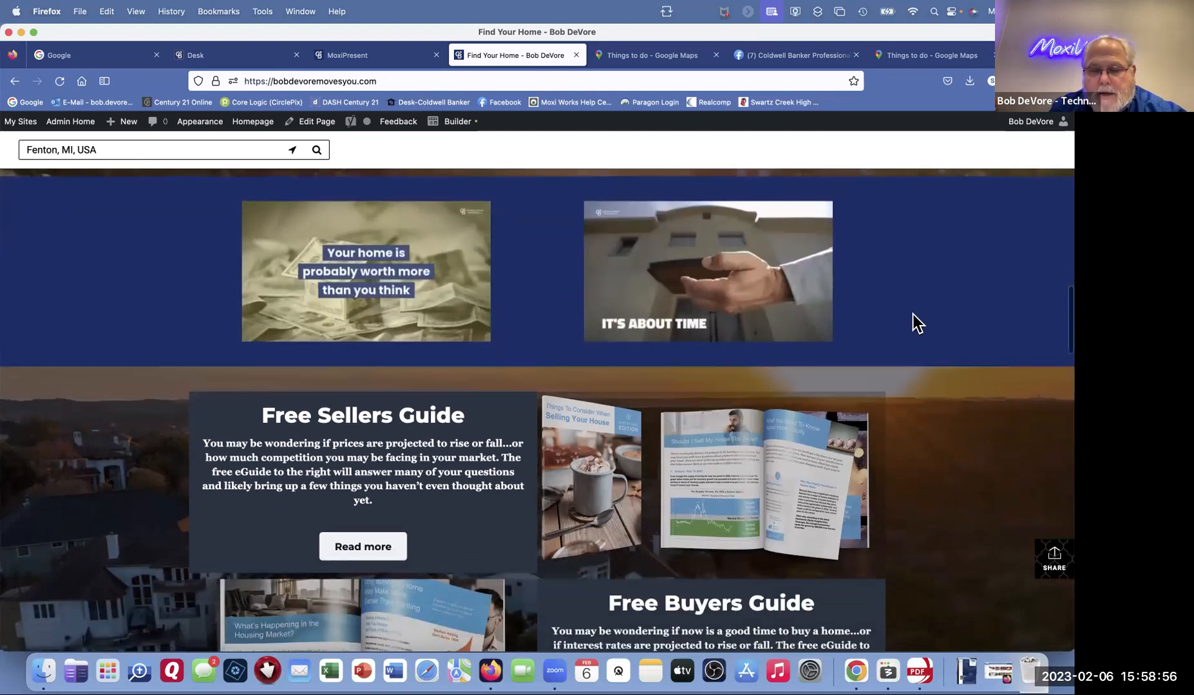
scroll(913, 314, "down", 6)
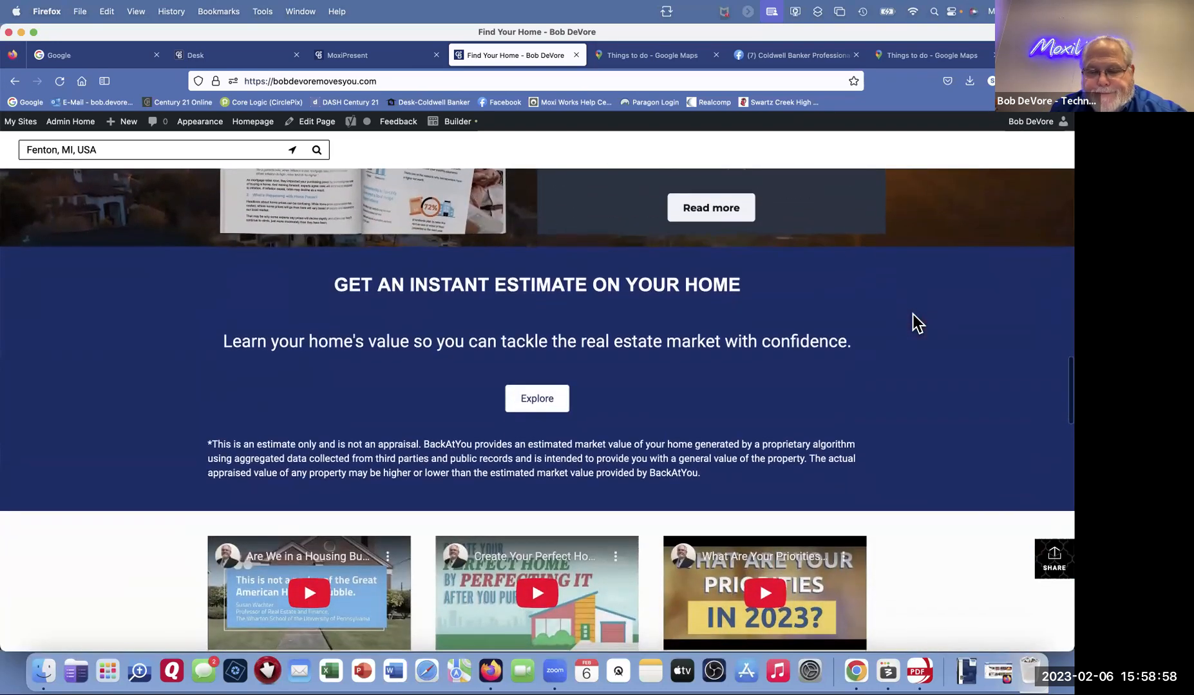
scroll(912, 312, "up", 15)
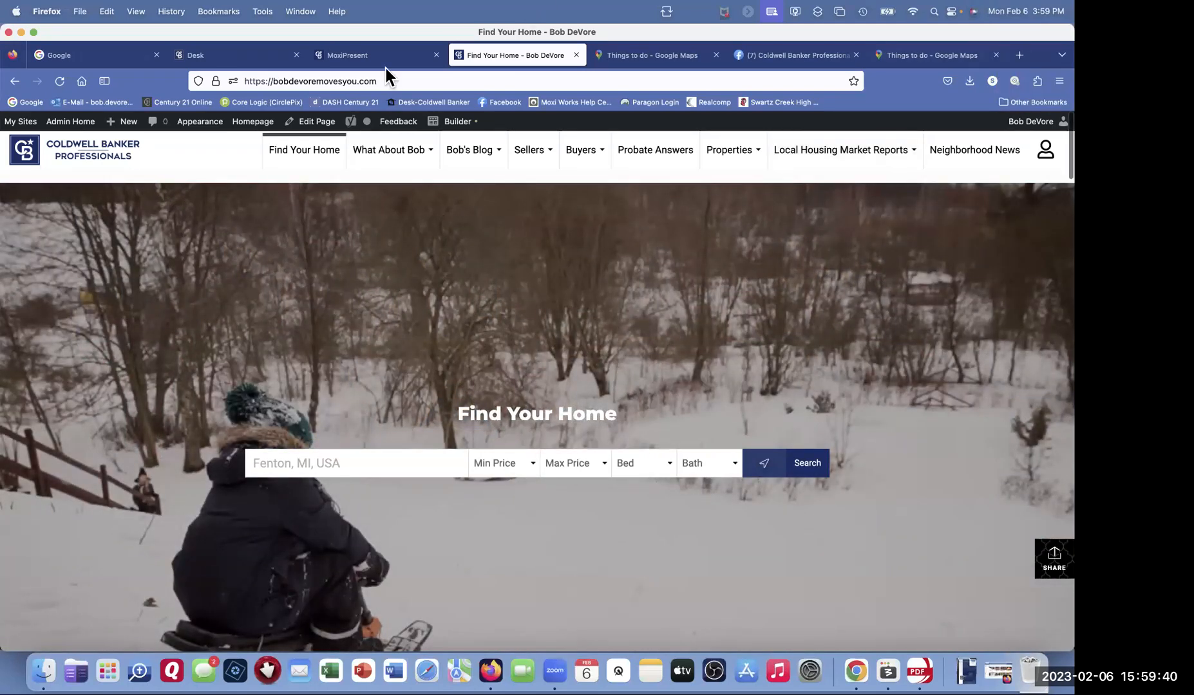
Step: Return to the MoxiPresent presentation, open the Impress Marketing Center from there and look over its design product categories
left_click(349, 55)
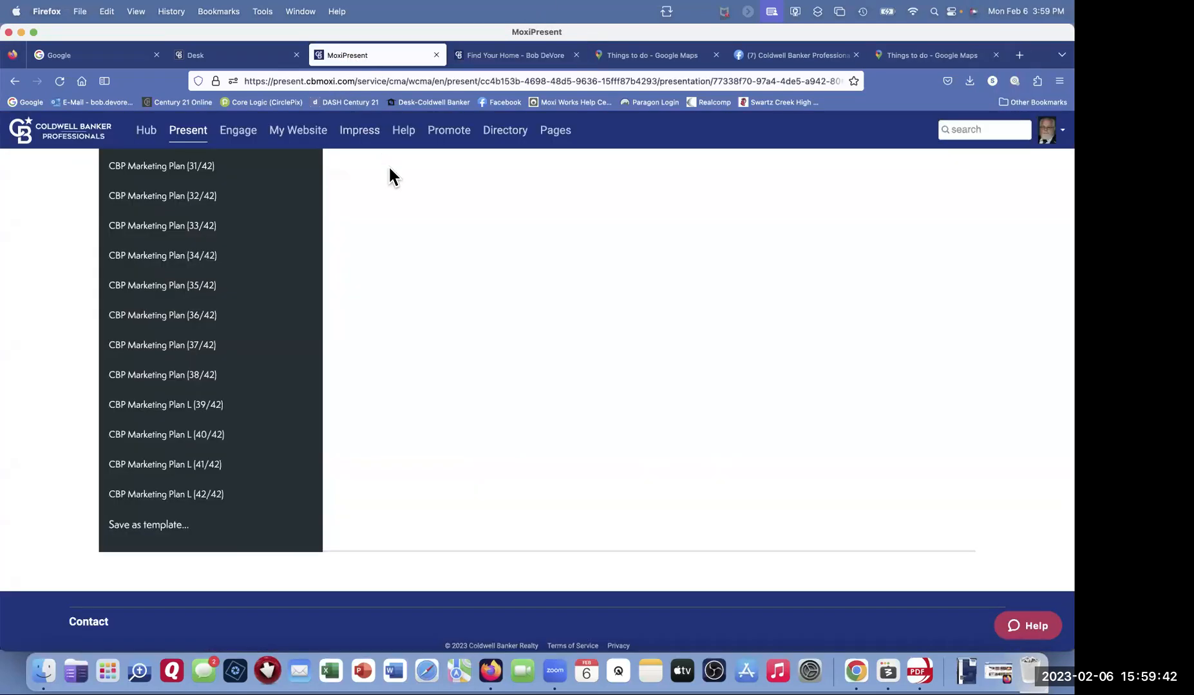
scroll(389, 165, "up", 15)
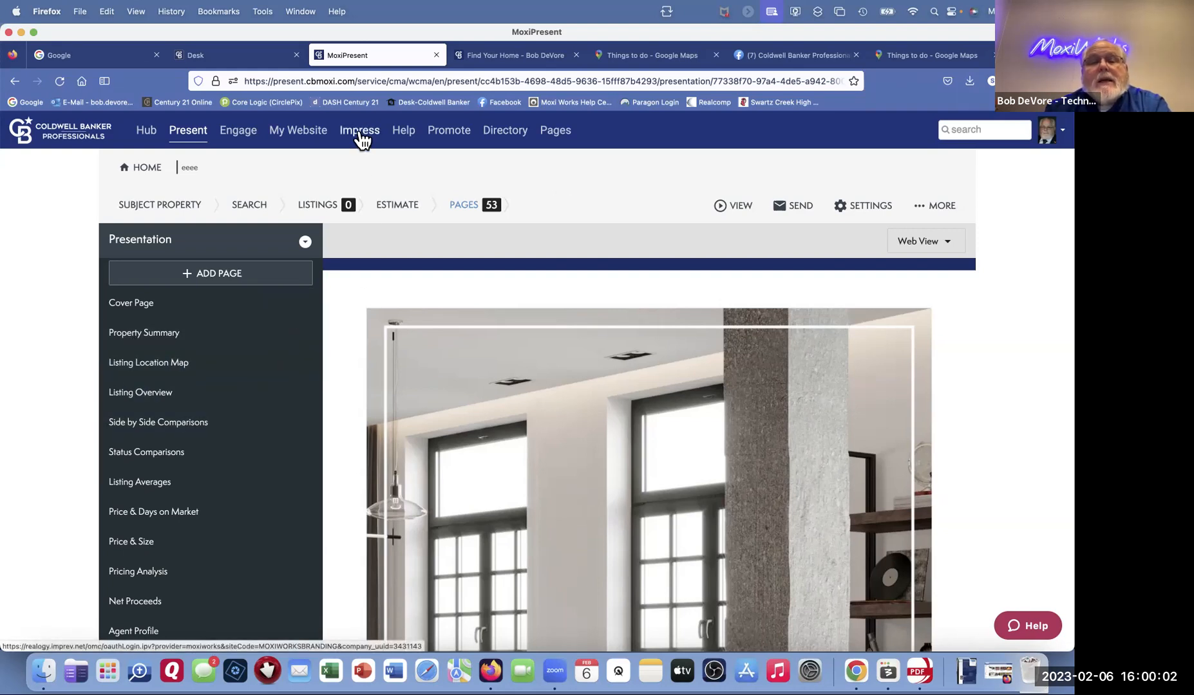
left_click(359, 131)
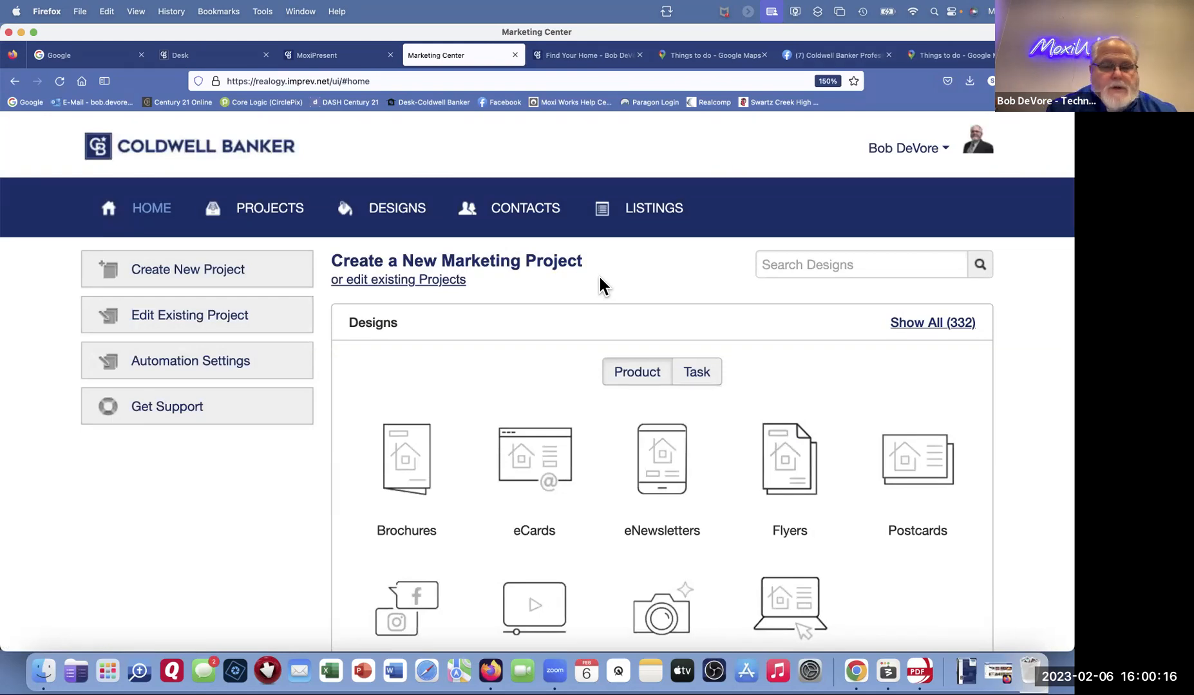
scroll(662, 368, "down", 3)
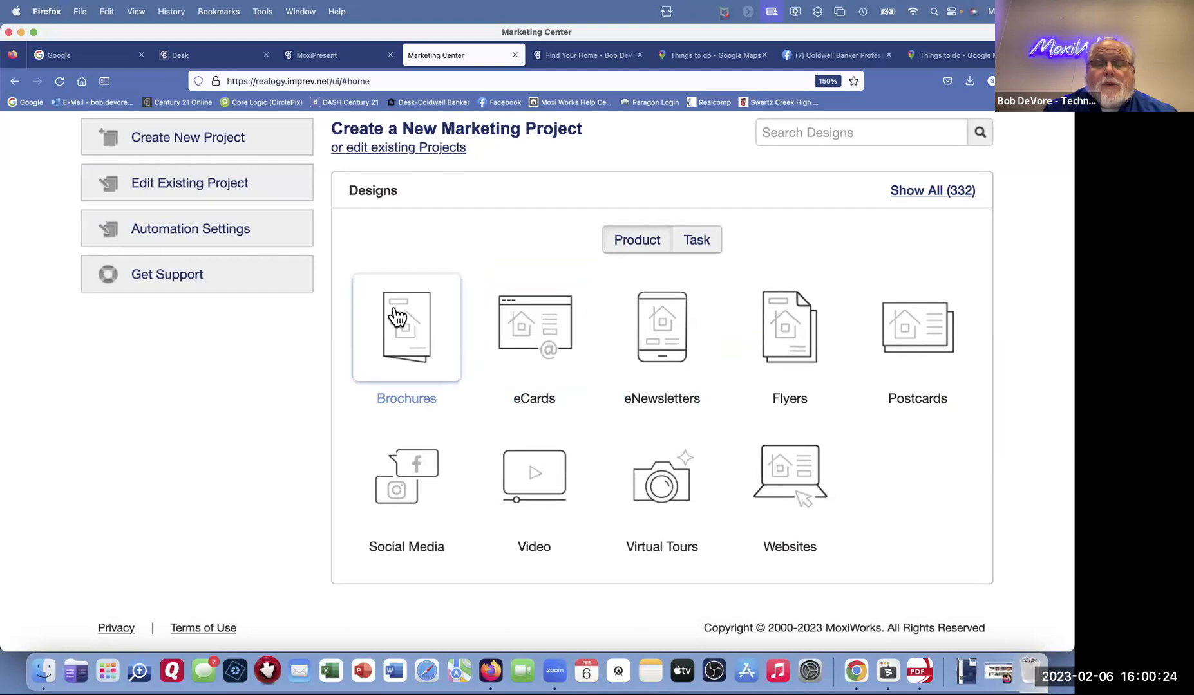
scroll(394, 313, "up", 3)
scroll(193, 212, "down", 2)
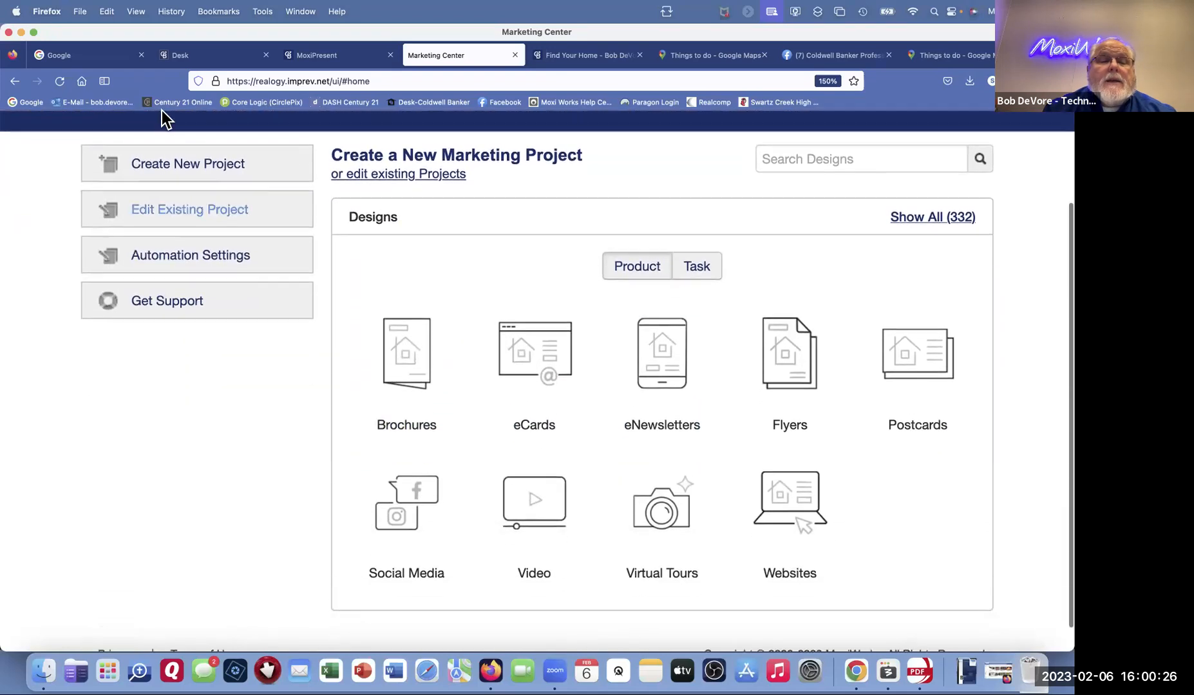
Step: Start a new marketing project and look through the recent and favorite designs in the Design Gallery
left_click(194, 159)
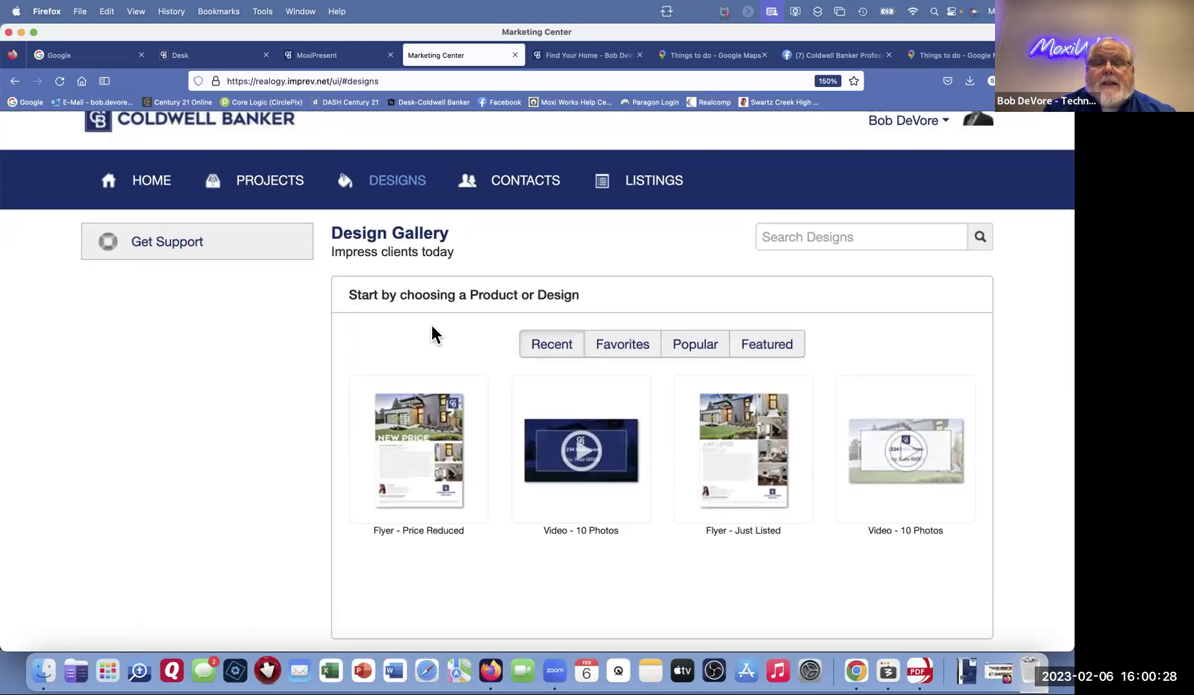
scroll(765, 477, "down", 1)
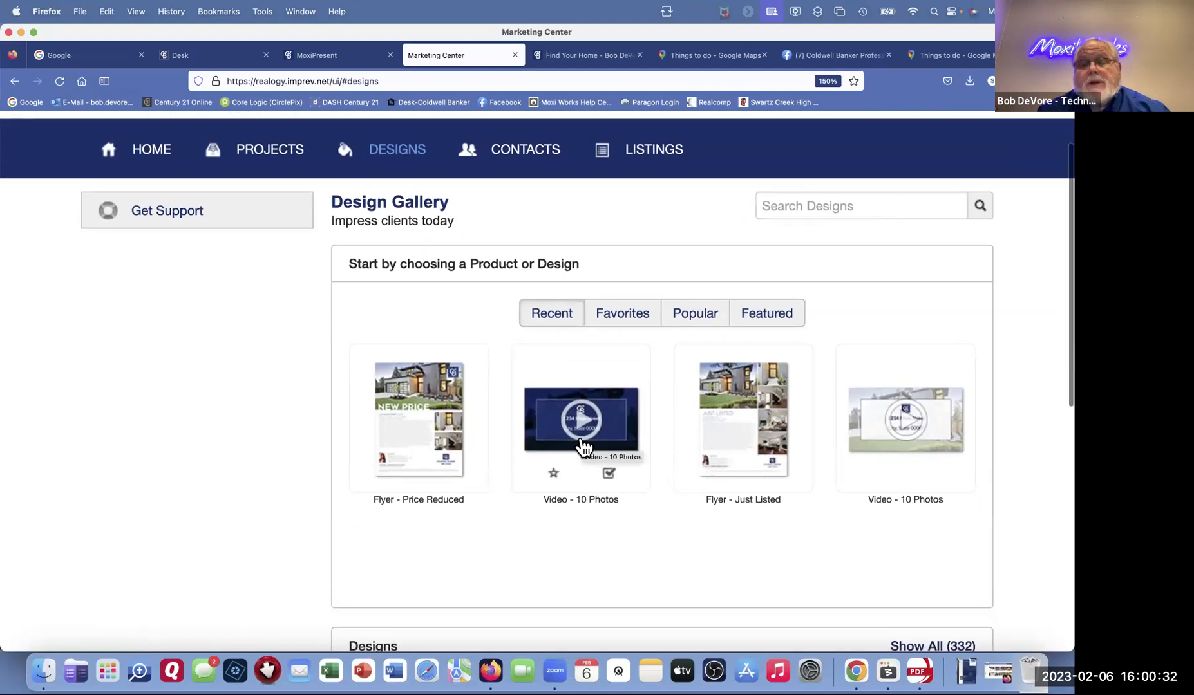
left_click(644, 313)
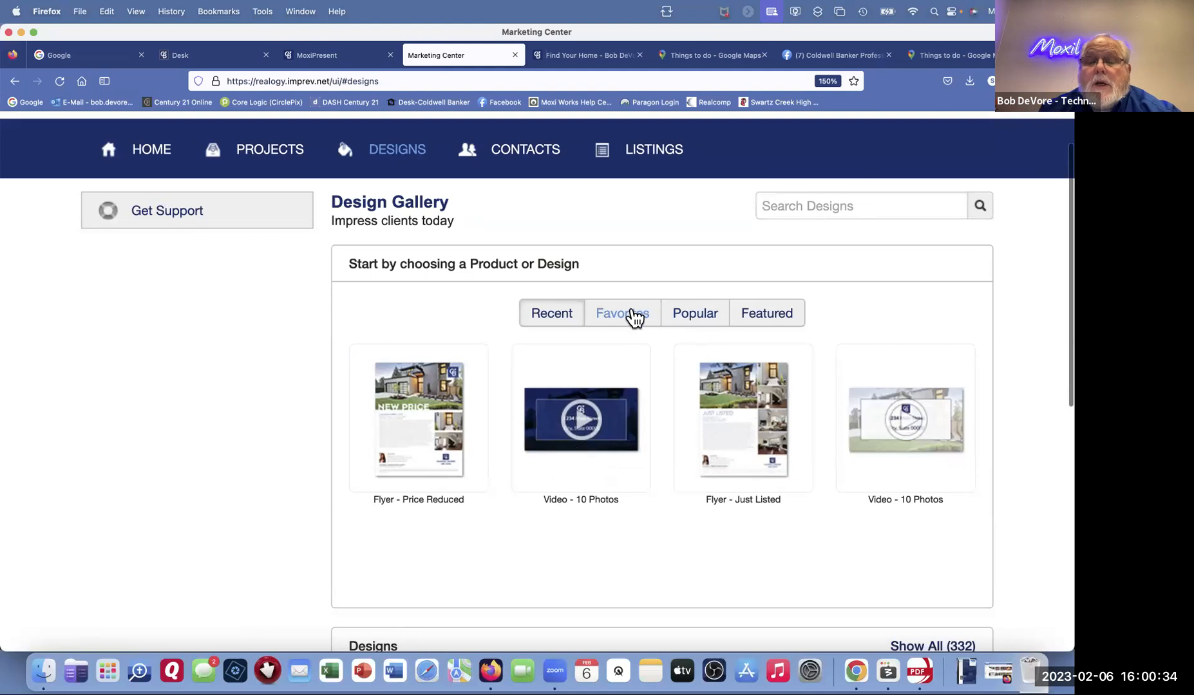
scroll(714, 360, "down", 5)
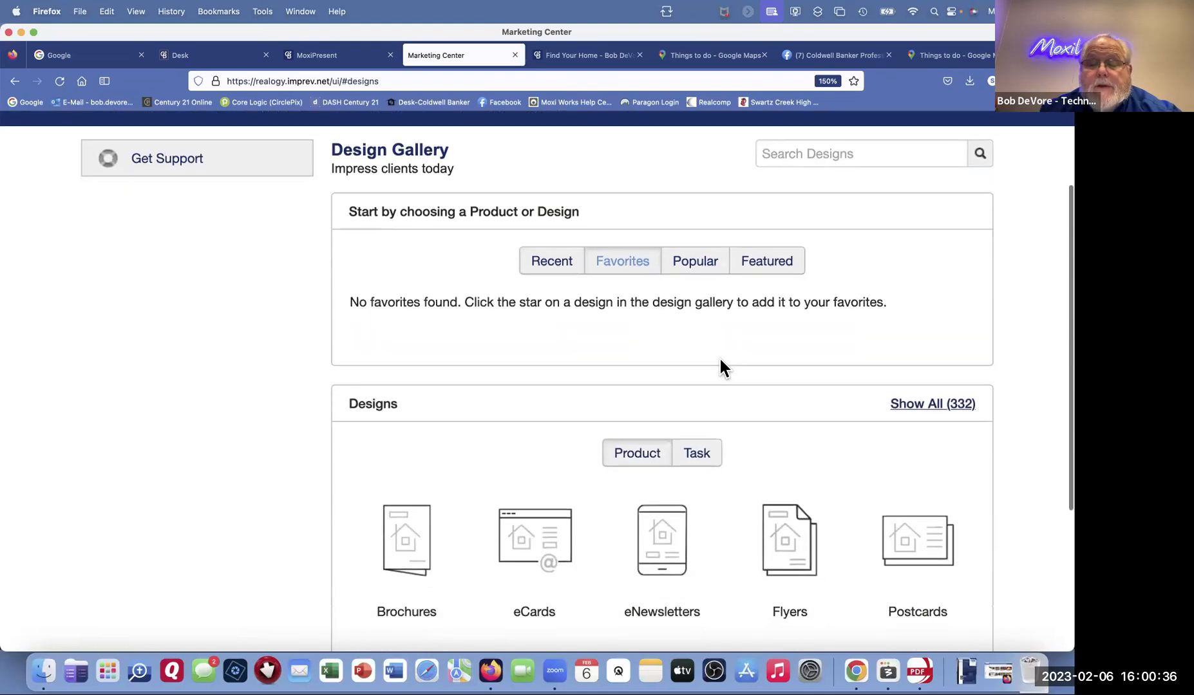
Step: Browse the postcard designs to the second page and select the Global Luxury Postcard - Just Sold 2 - 1 Agent design
left_click(904, 396)
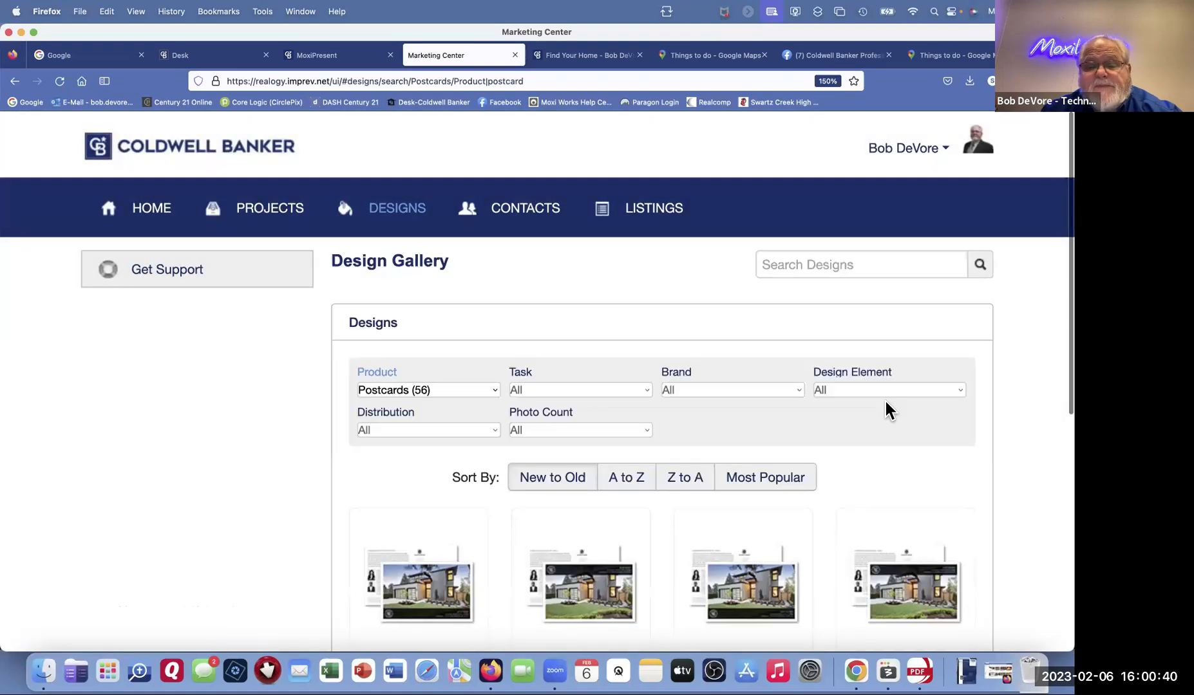
scroll(837, 419, "down", 3)
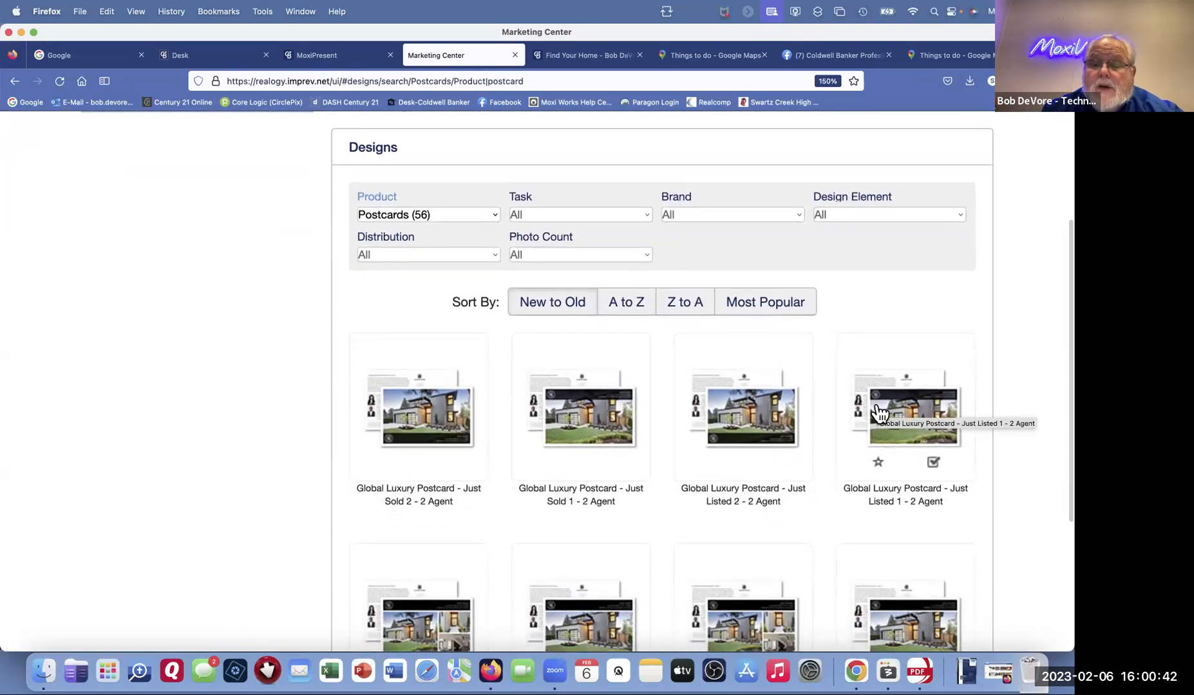
scroll(879, 412, "down", 4)
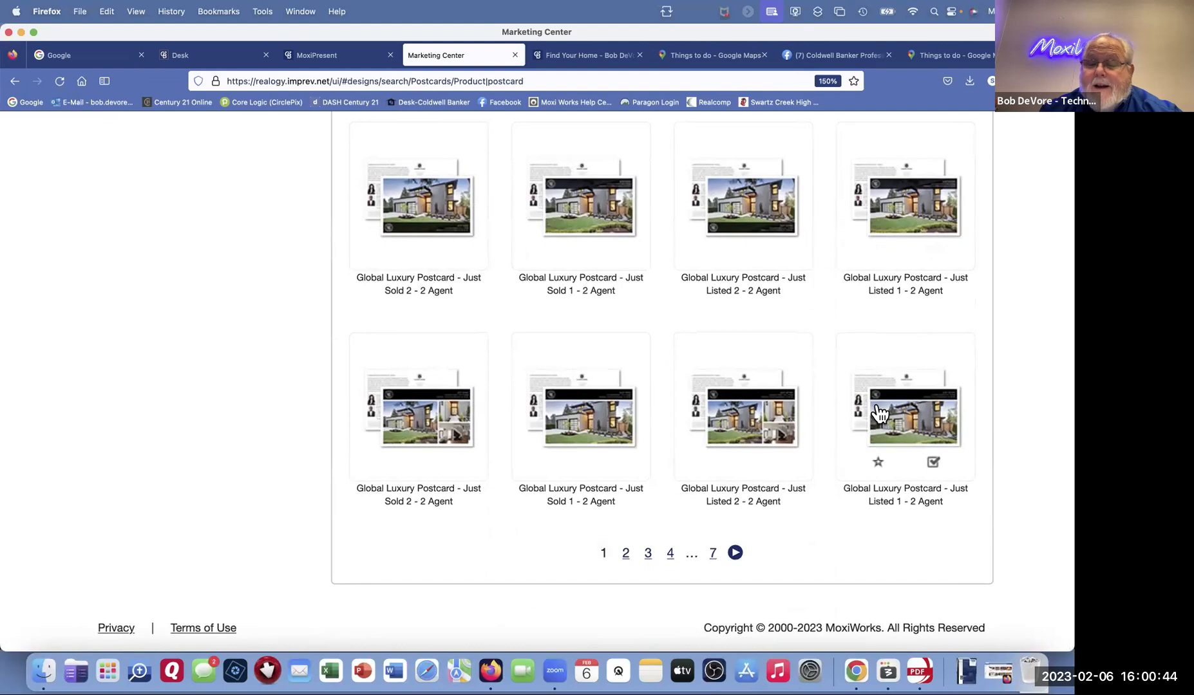
left_click(734, 554)
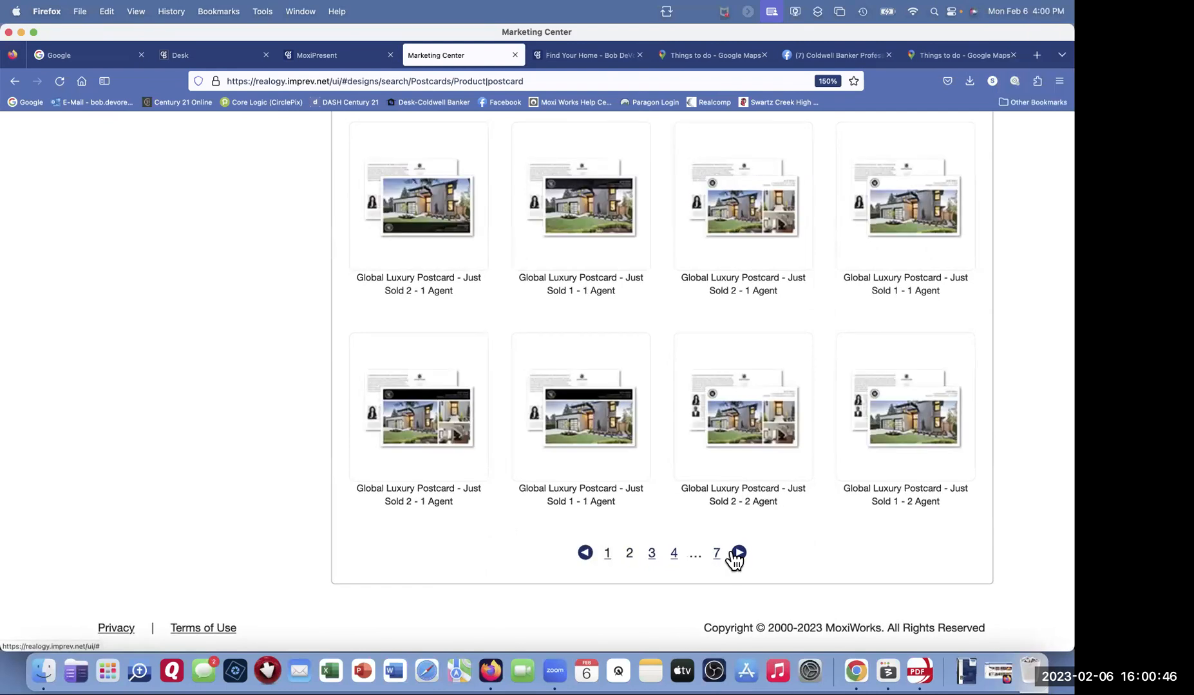
left_click(424, 211)
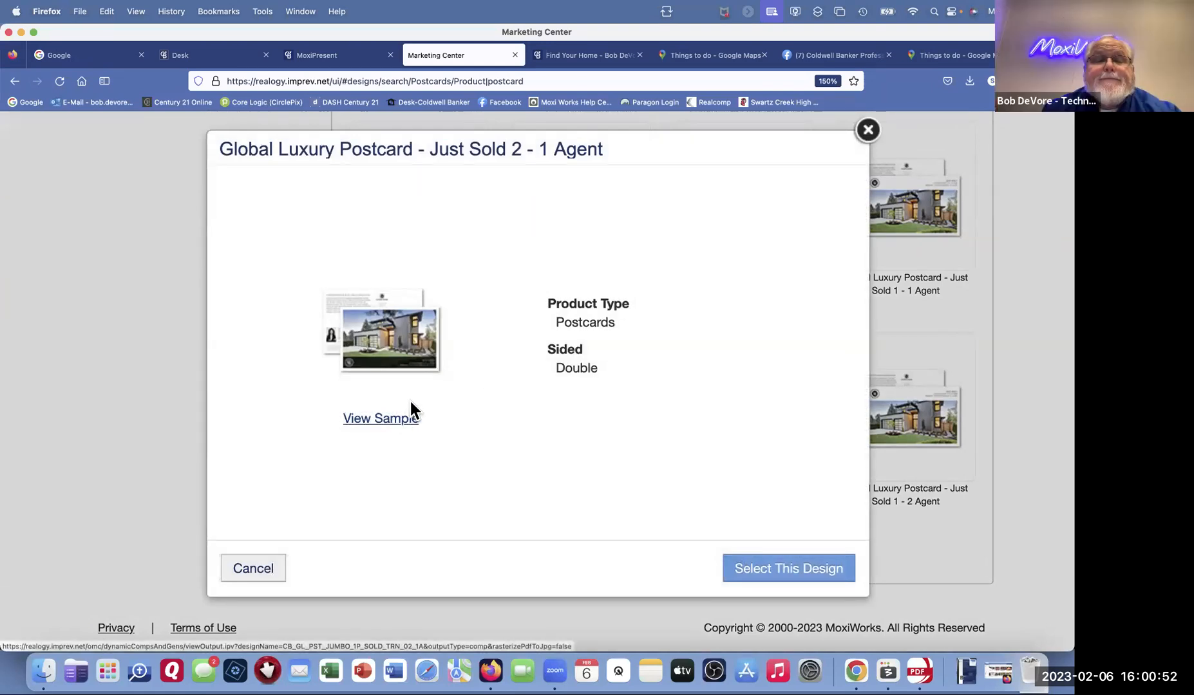
left_click(805, 568)
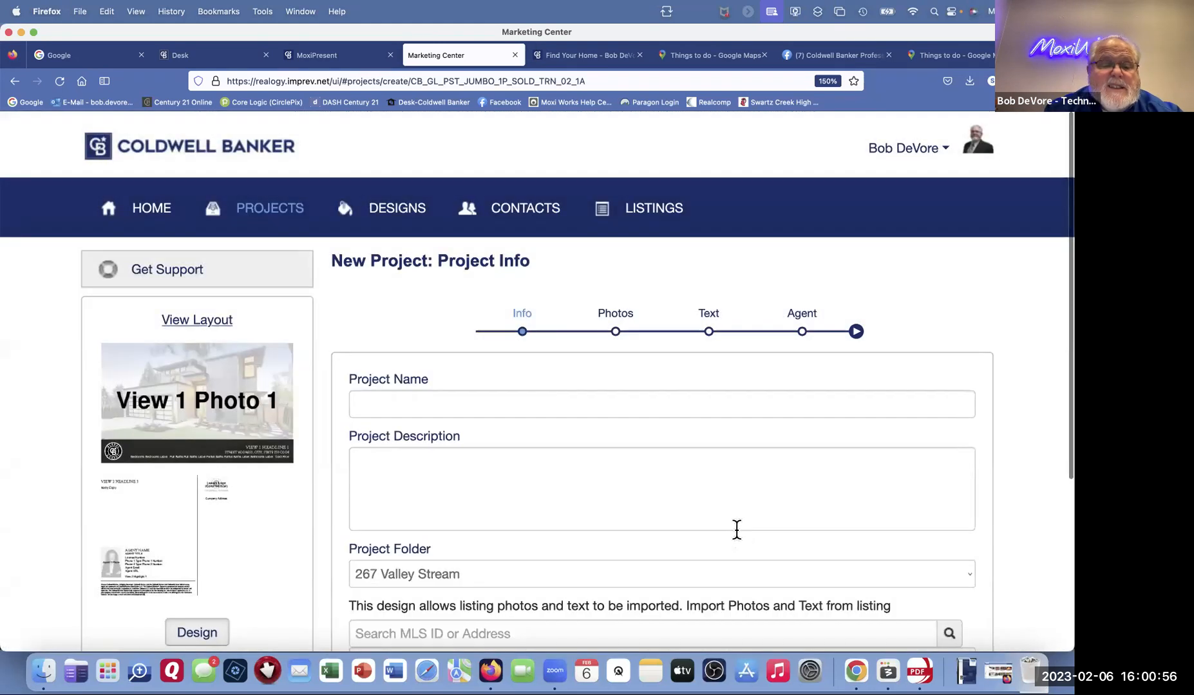
Step: Preview the selected postcard's layout at a larger size and close the preview
left_click(202, 412)
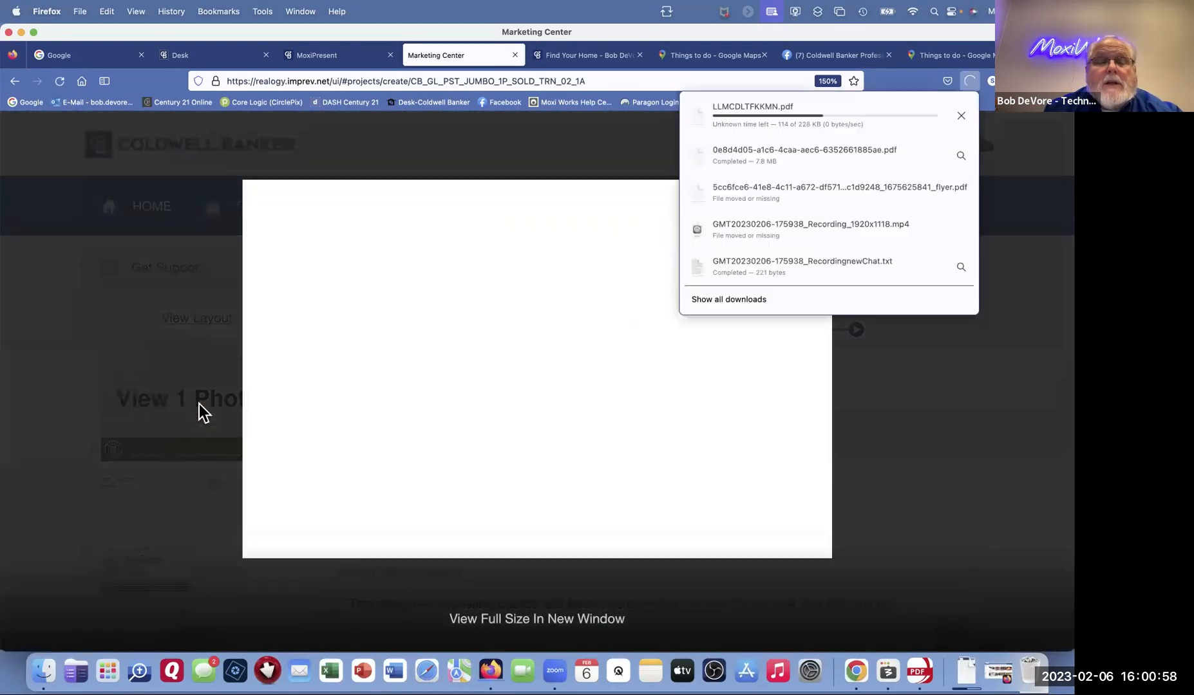
left_click(924, 425)
scroll(564, 401, "down", 3)
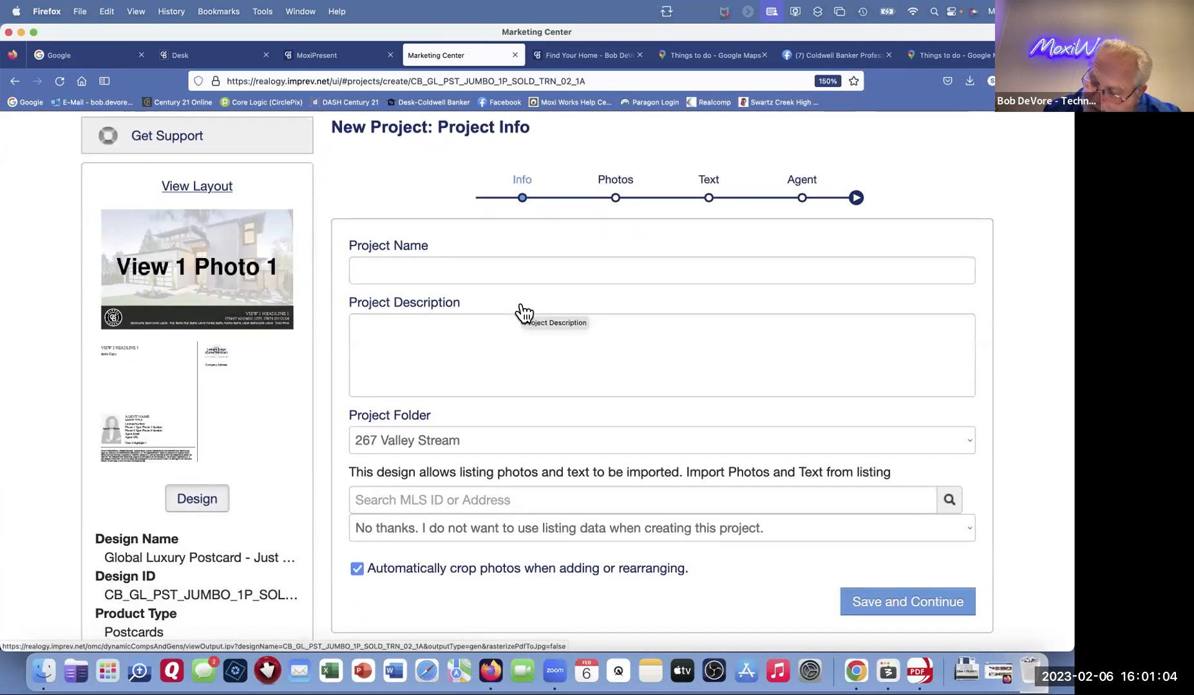
Step: Examine the new project's name, description, folder and listing import fields together with the postcard's thumbnail and design details
left_click(516, 264)
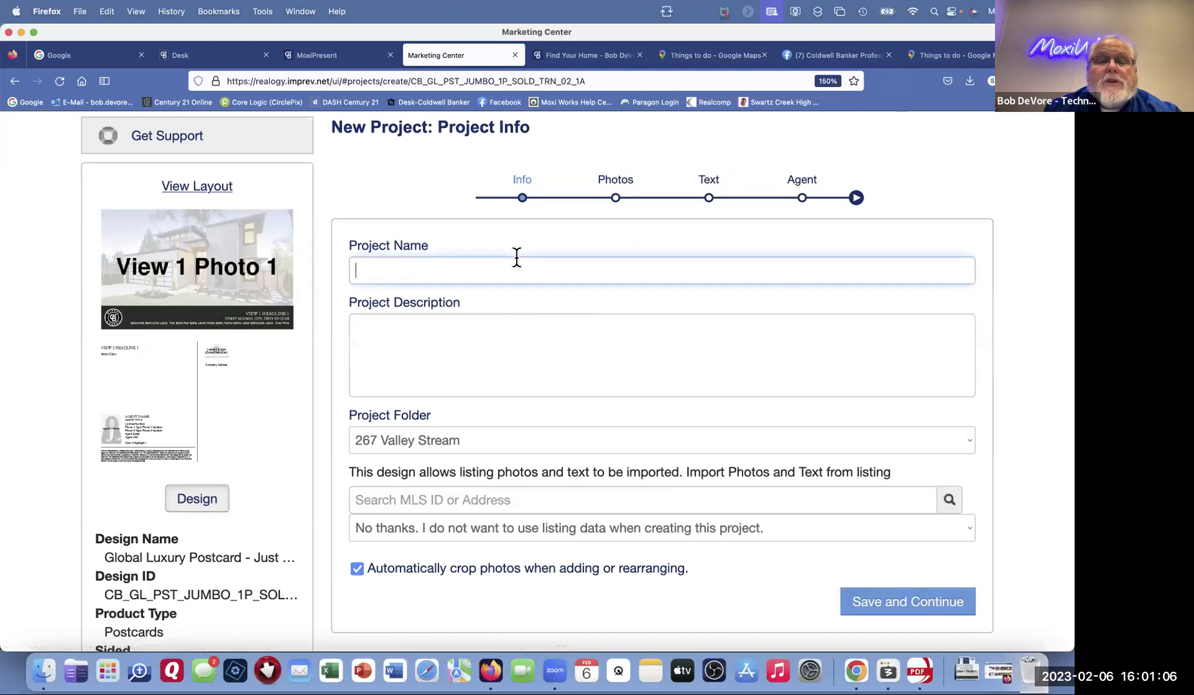
left_click(457, 325)
scroll(456, 325, "down", 2)
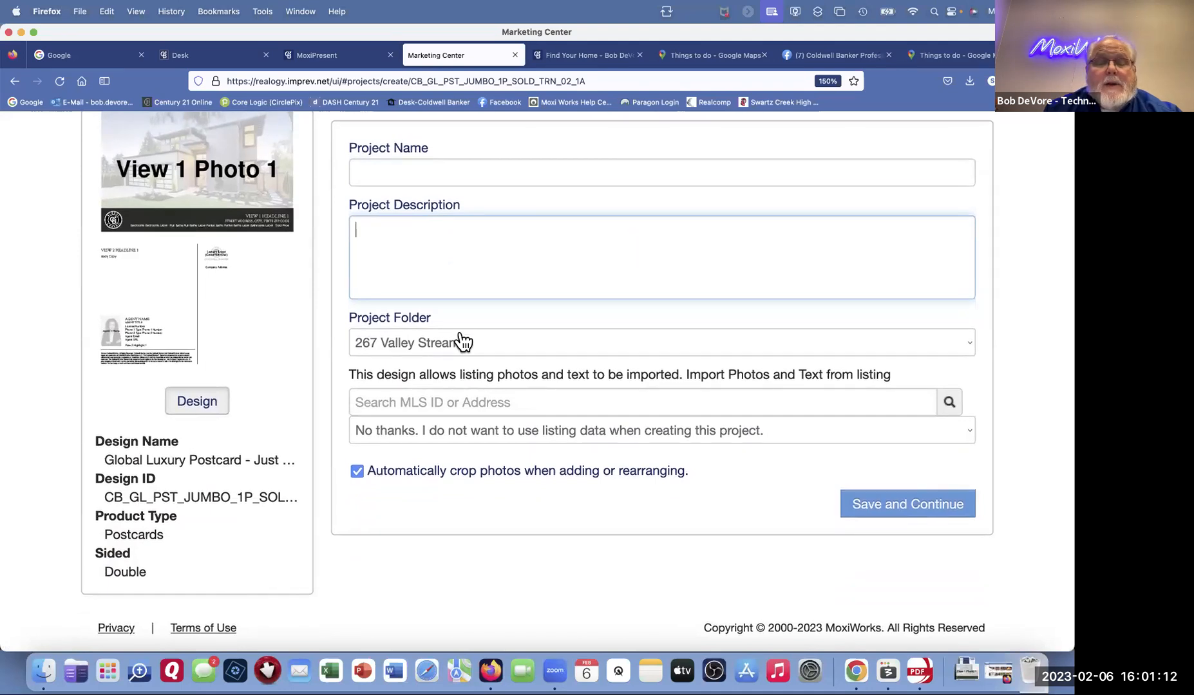
left_click(430, 400)
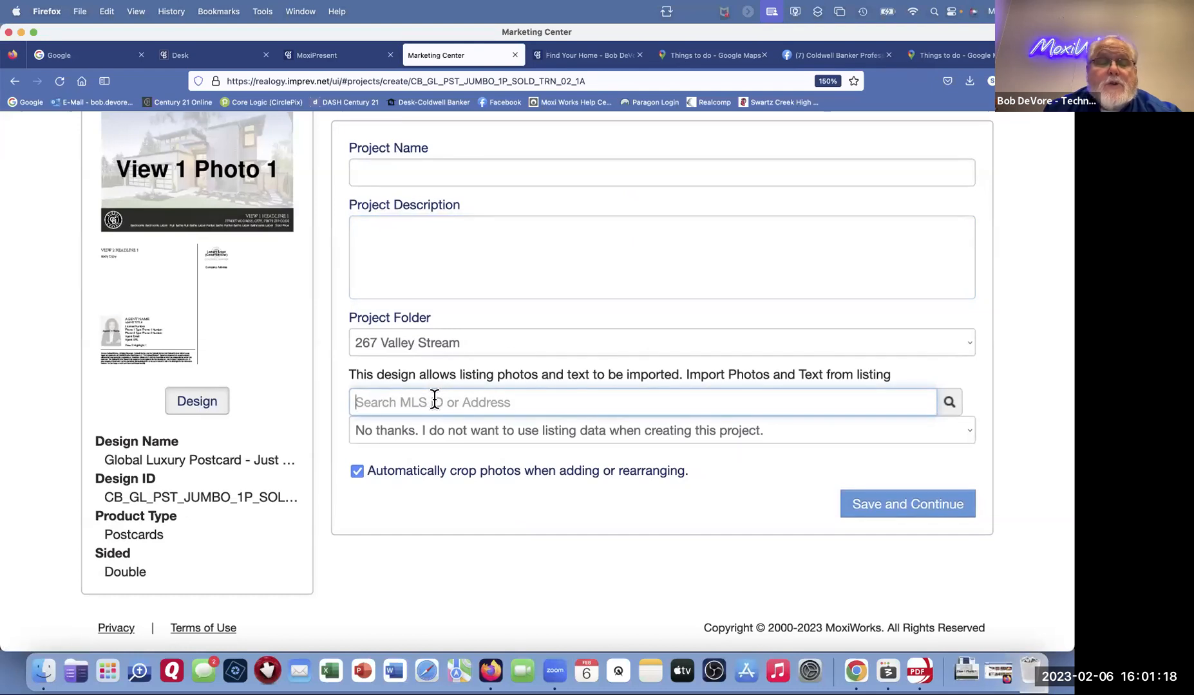
left_click(194, 406)
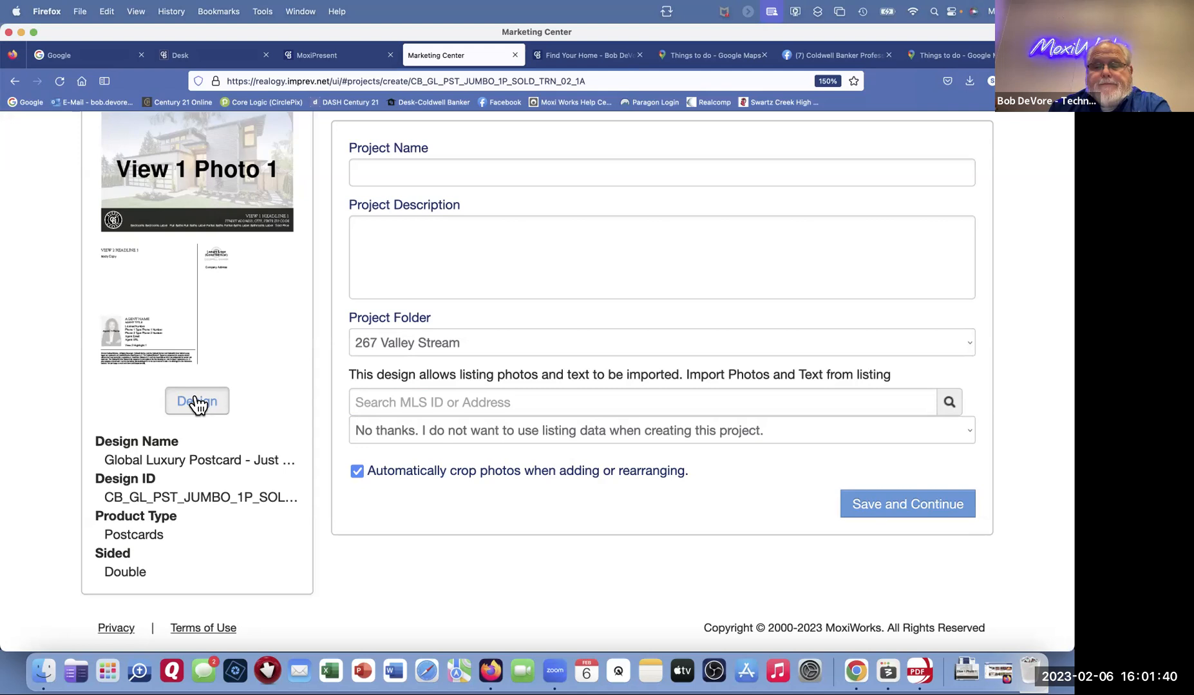
scroll(197, 404, "up", 5)
scroll(197, 403, "down", 3)
scroll(194, 405, "up", 2)
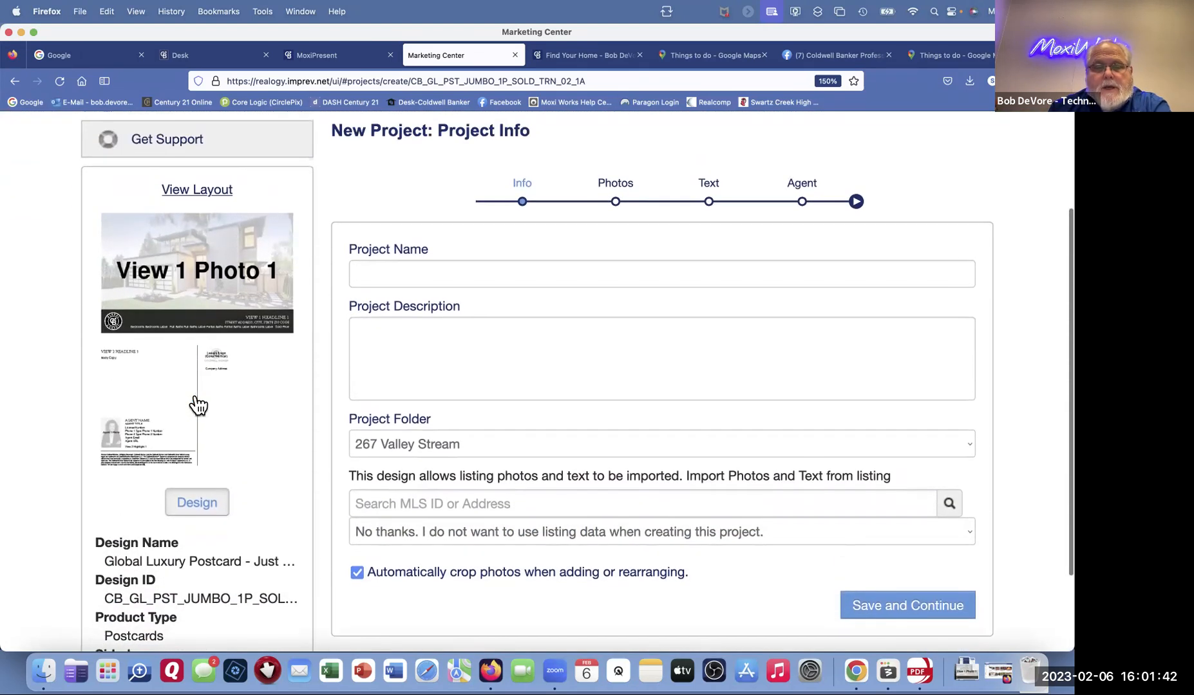
scroll(195, 405, "down", 3)
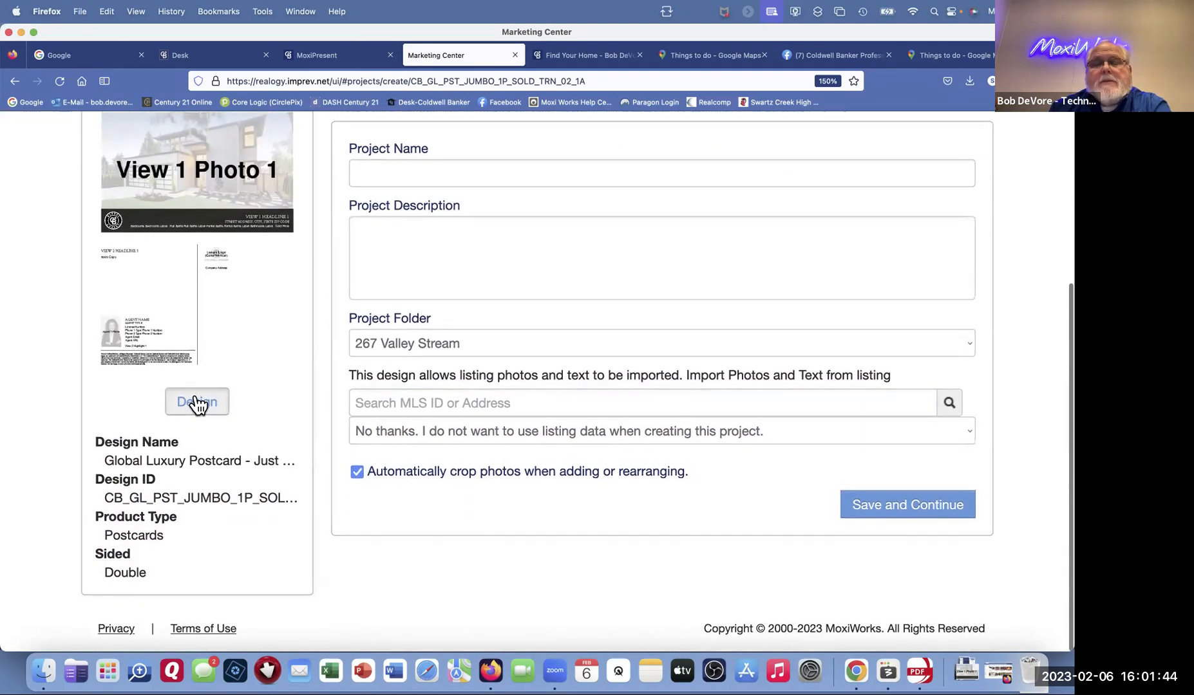
scroll(197, 403, "up", 4)
scroll(197, 404, "down", 3)
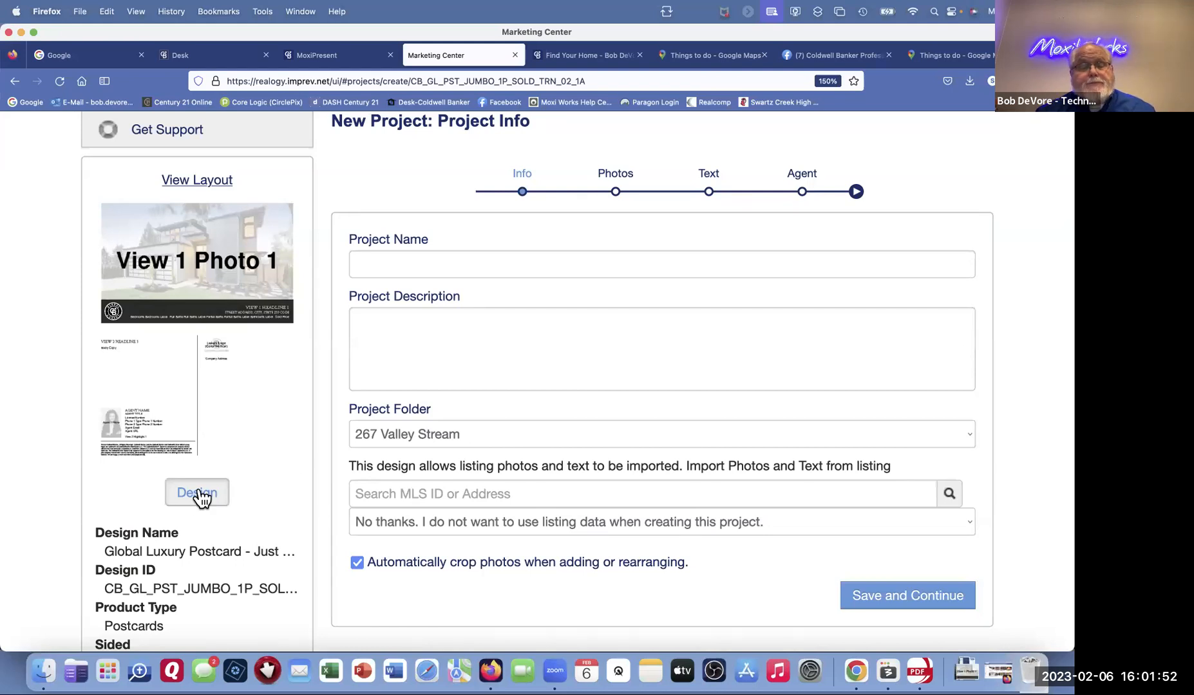
Step: Name the project rrrr, enter rrrrrrr as its description and save it to continue to the photos
left_click(459, 258)
type("rrrr")
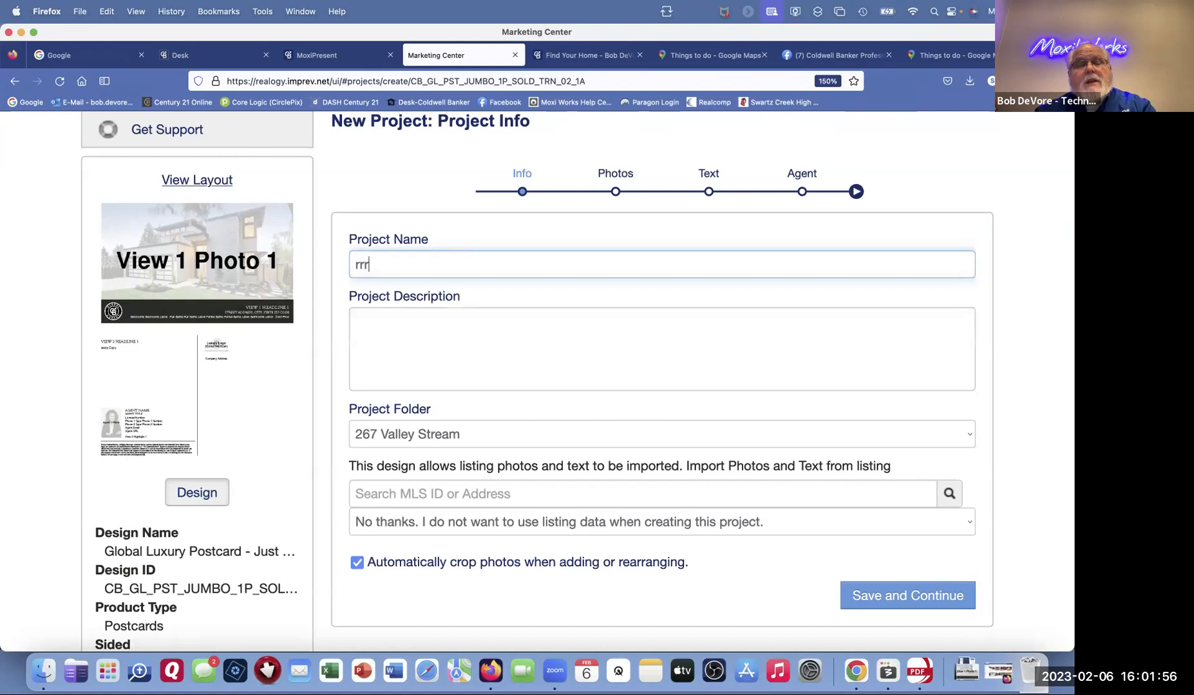
left_click(487, 338)
type("rrrrrrr")
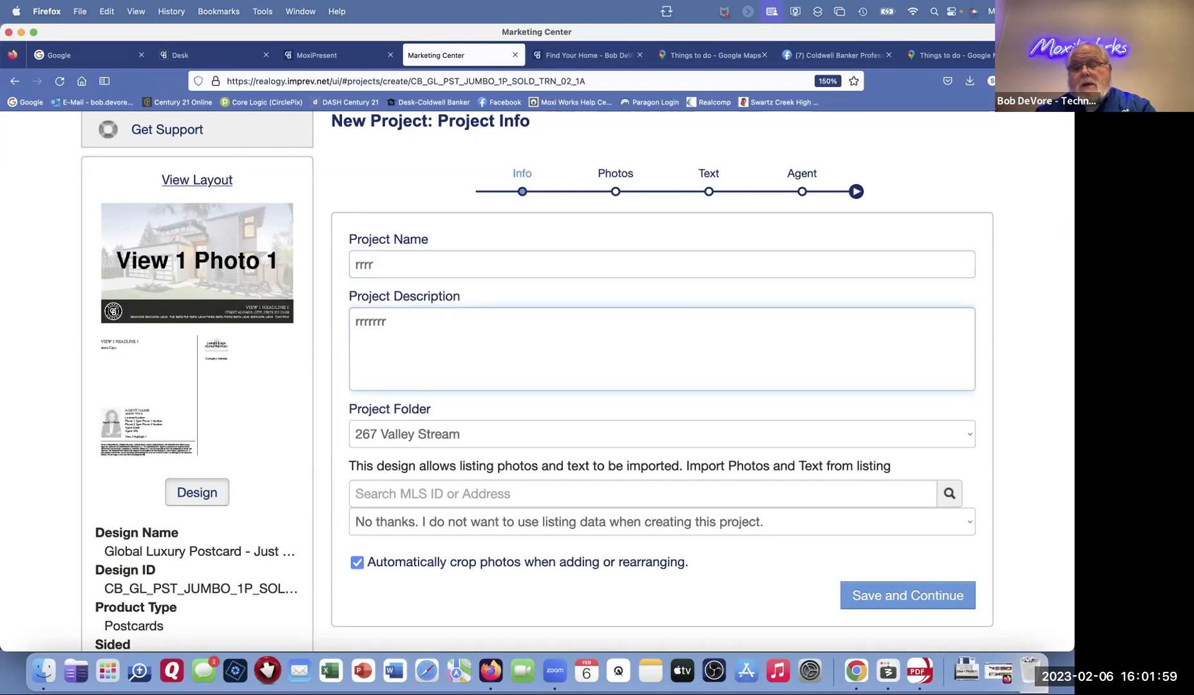
left_click(926, 599)
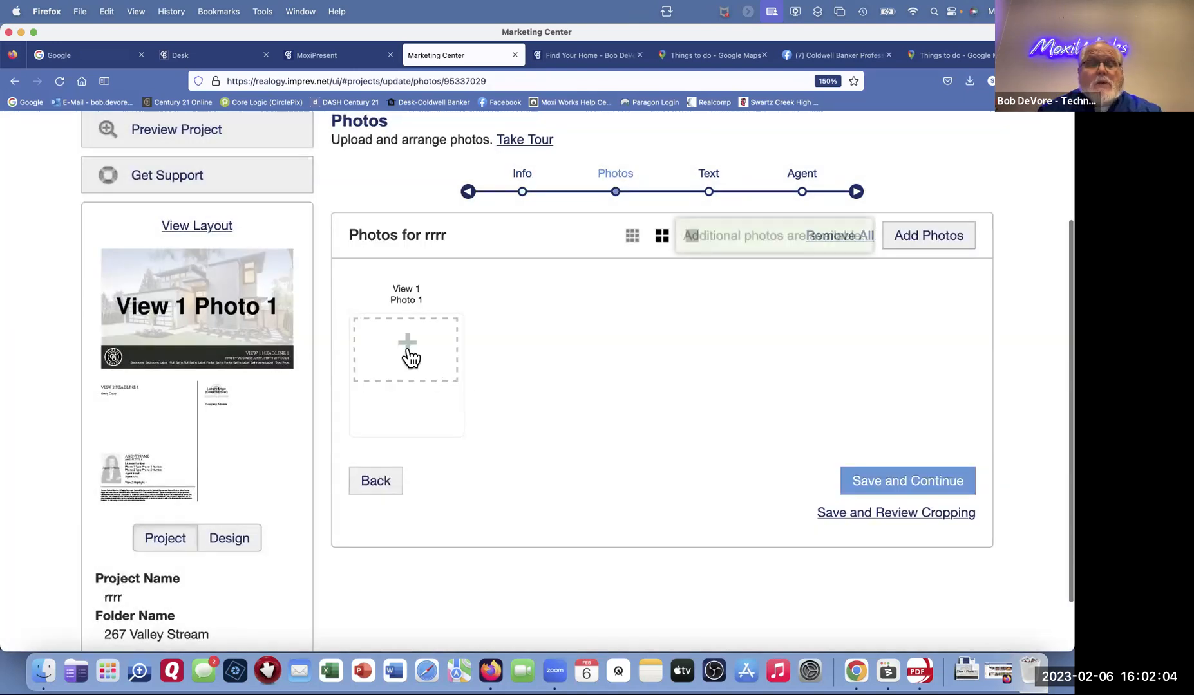
Step: Check the available sources for View 1 Photo 1 without adding a photo, and look at the project's text fields
left_click(407, 347)
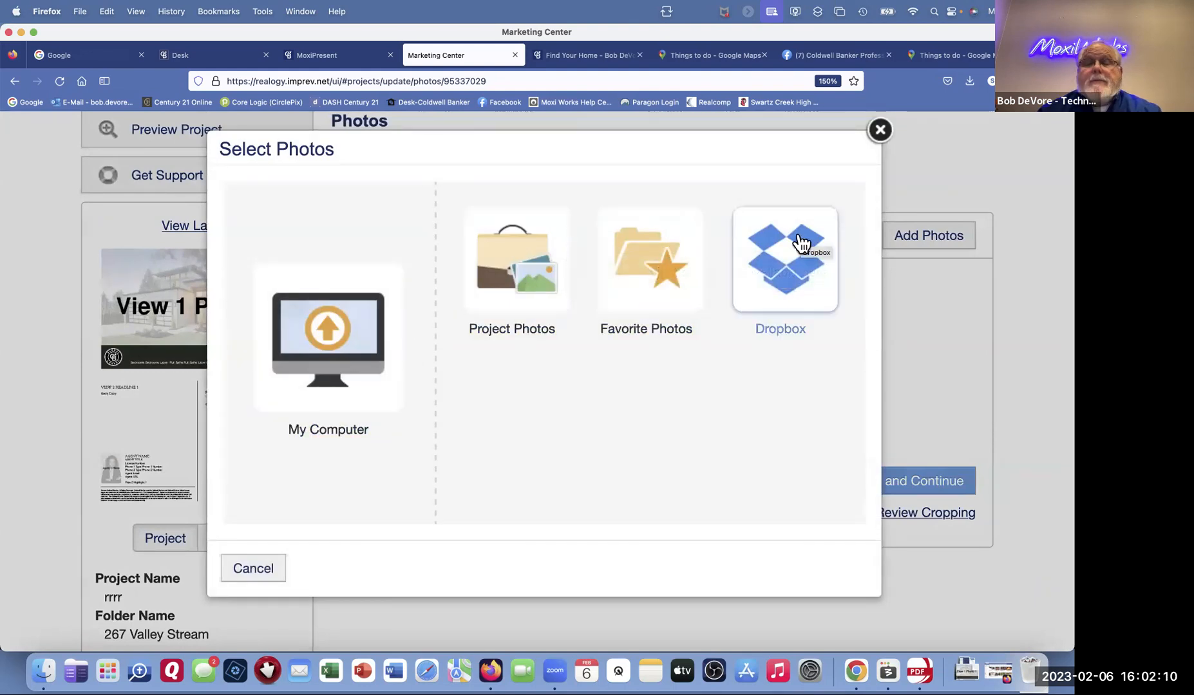
left_click(879, 129)
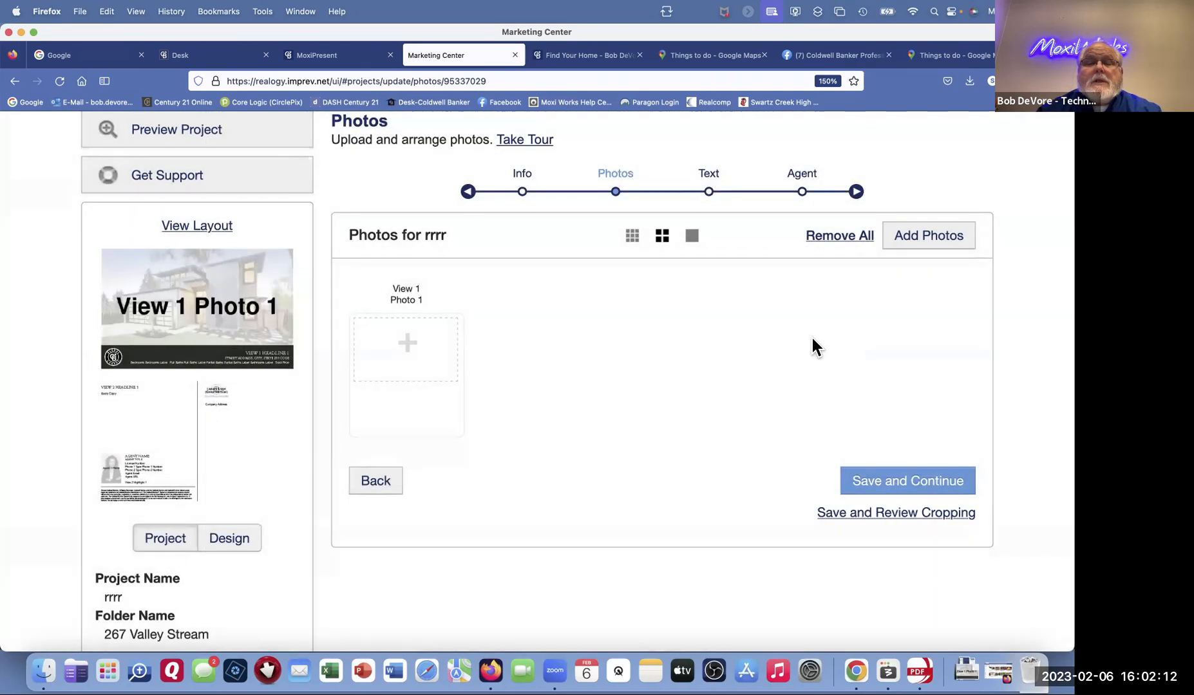
left_click(709, 191)
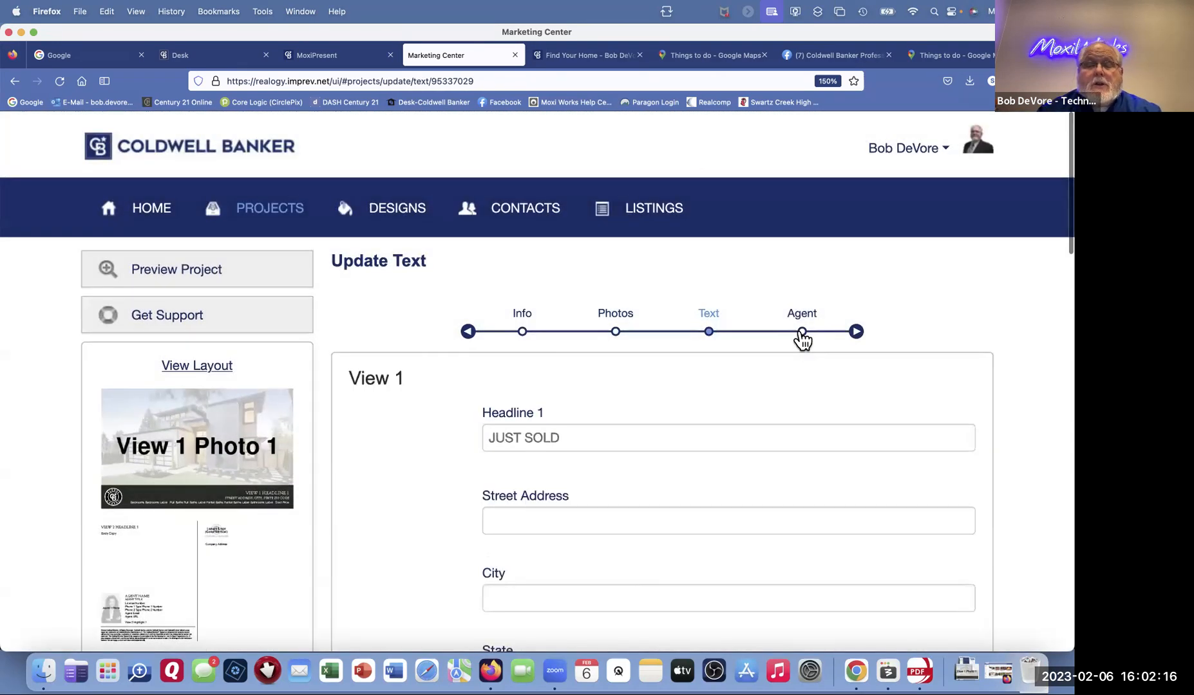
Step: Review the sales associate's details and photo in the project's agent info, and close the browser window
left_click(800, 332)
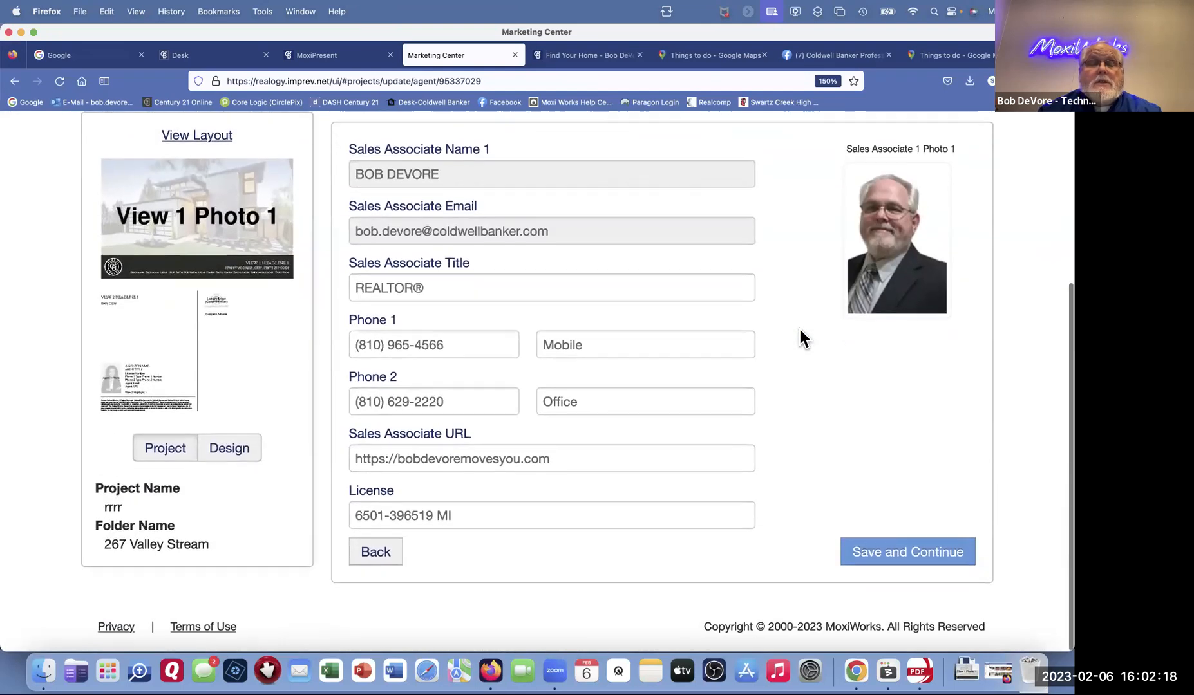
mouse_move(711, 355)
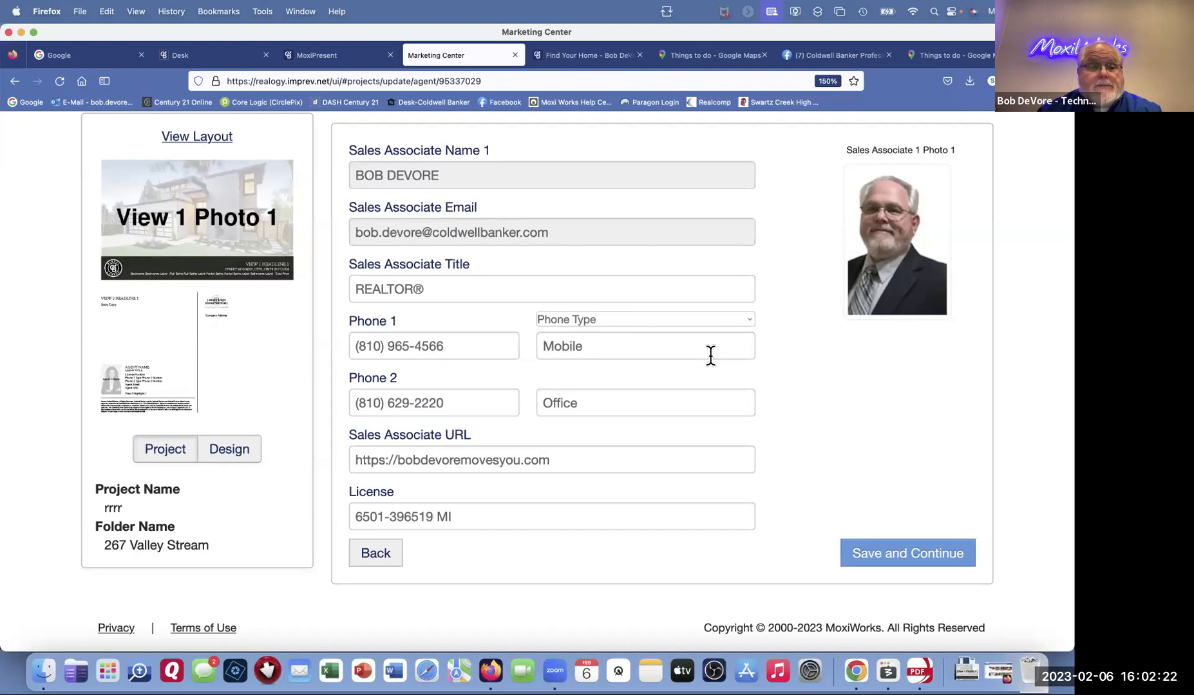
scroll(711, 356, "up", 5)
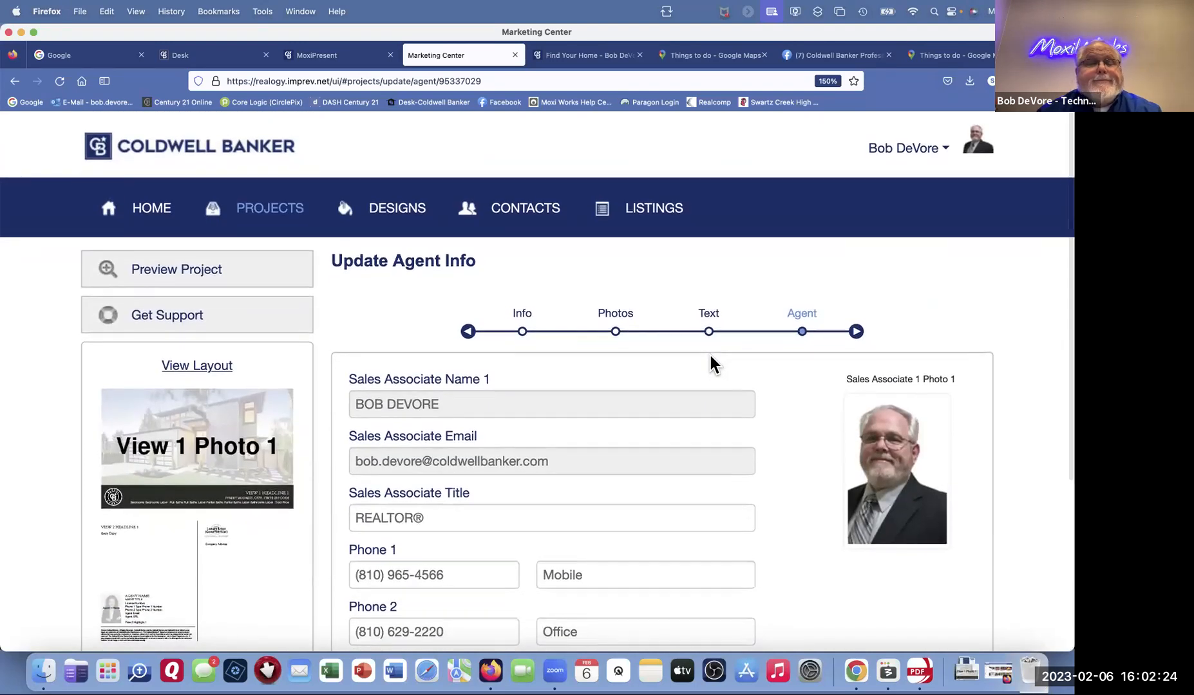
scroll(710, 356, "down", 5)
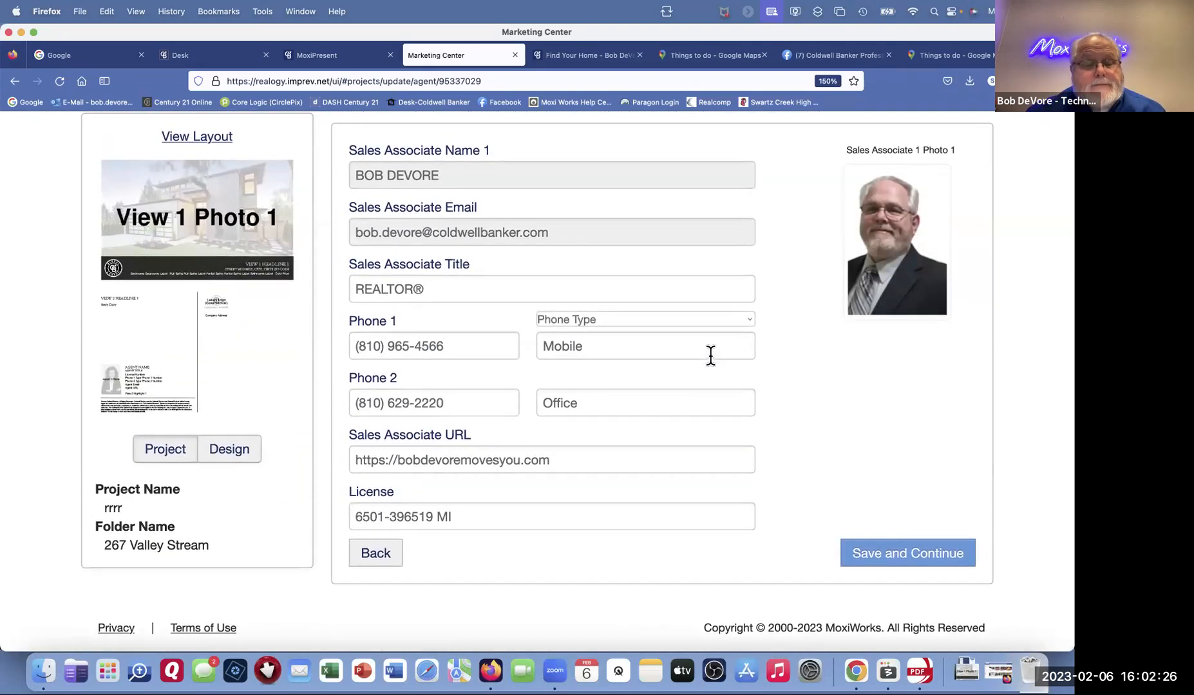
scroll(569, 378, "up", 4)
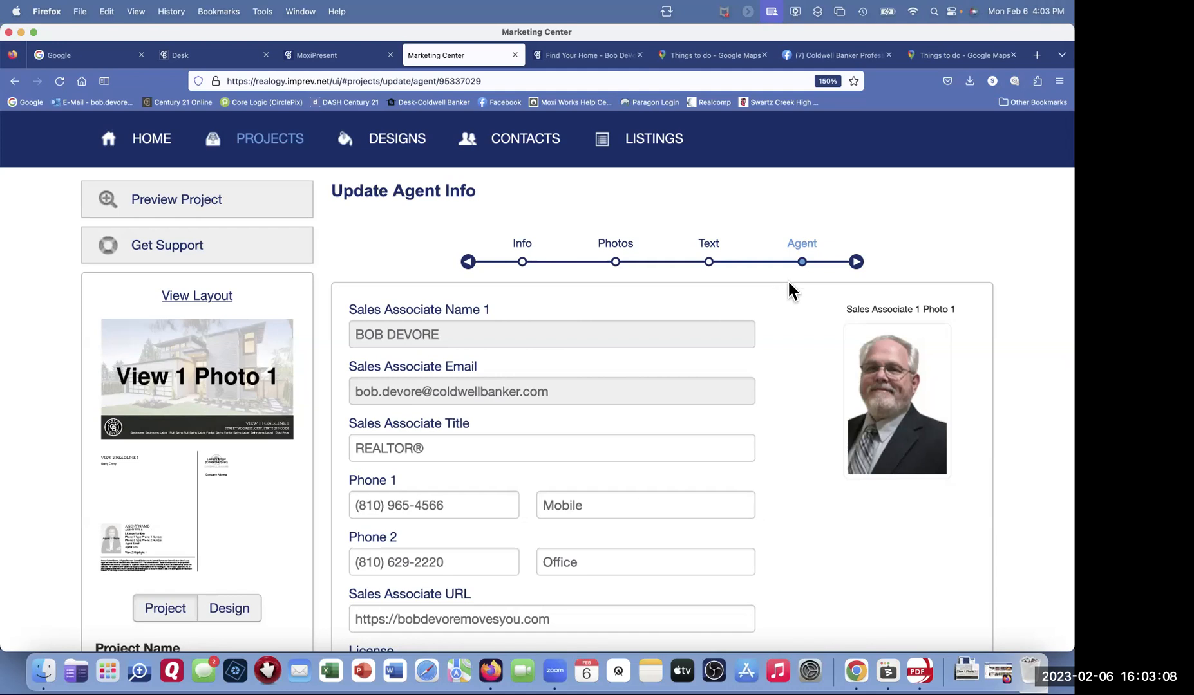
left_click(7, 32)
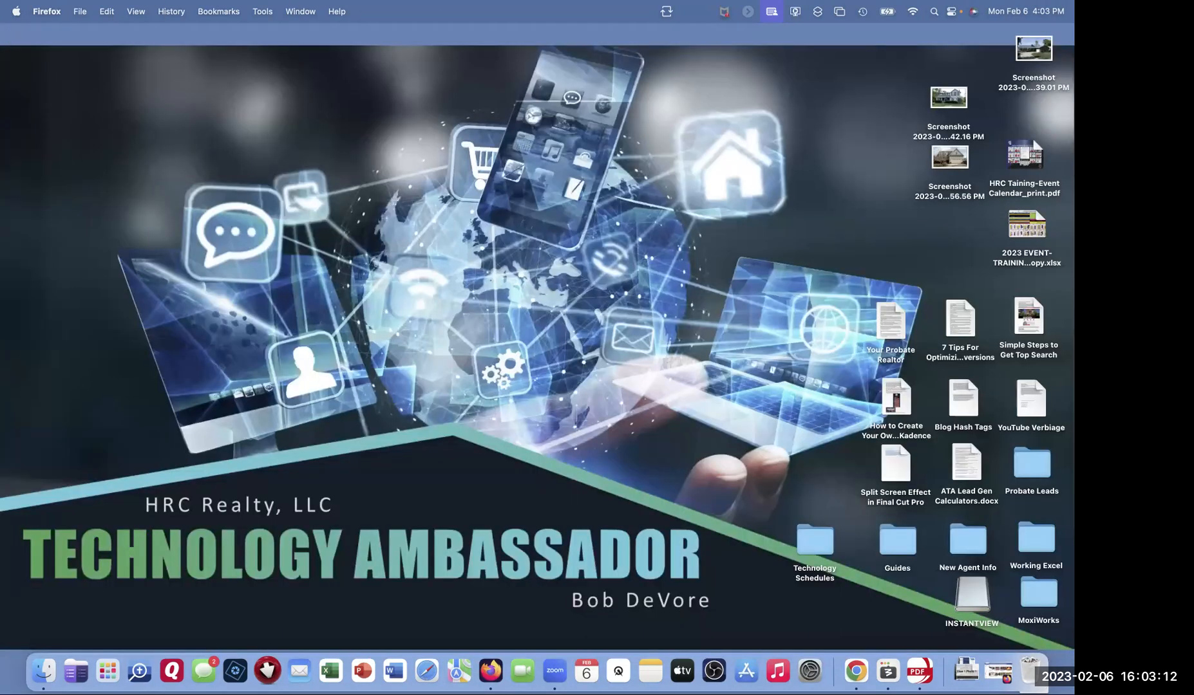